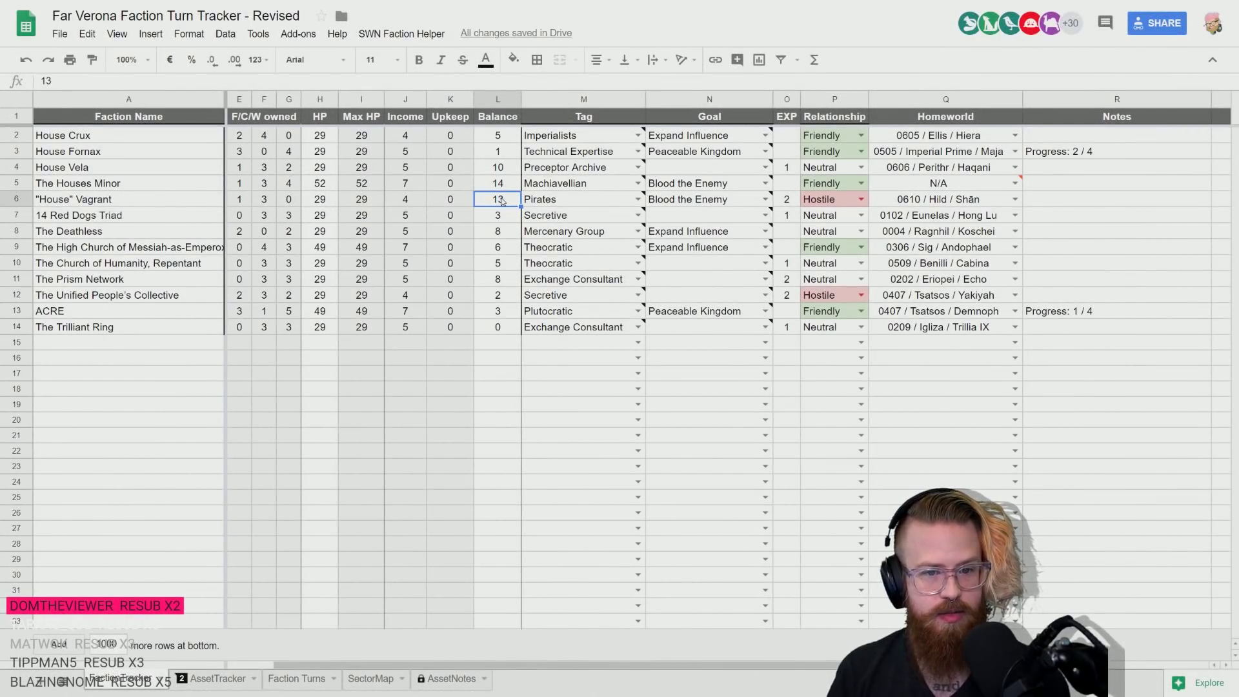
- Look over the Blood the Enemy goal note, then bring up the AssetTracker sheet
mouse_move(693, 199)
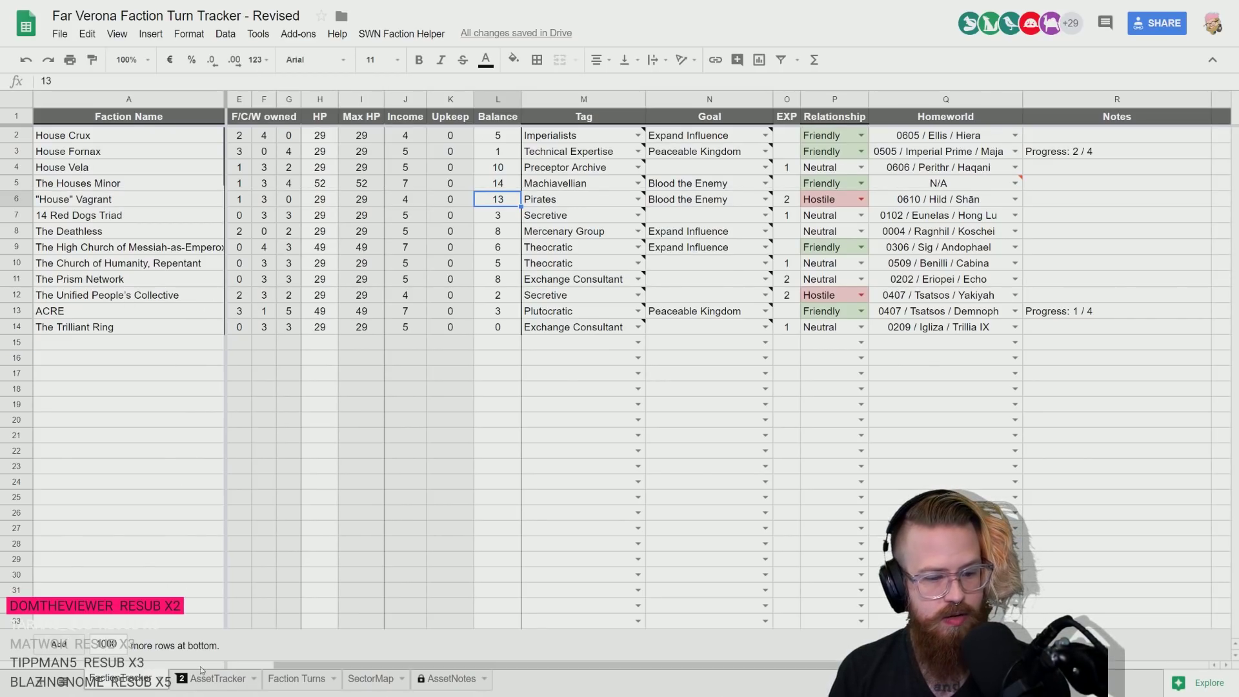
left_click(218, 678)
- On Faction Turns, give ACRE turn order 7 in cell B12
left_click(297, 678)
scroll(209, 401, "down", 5)
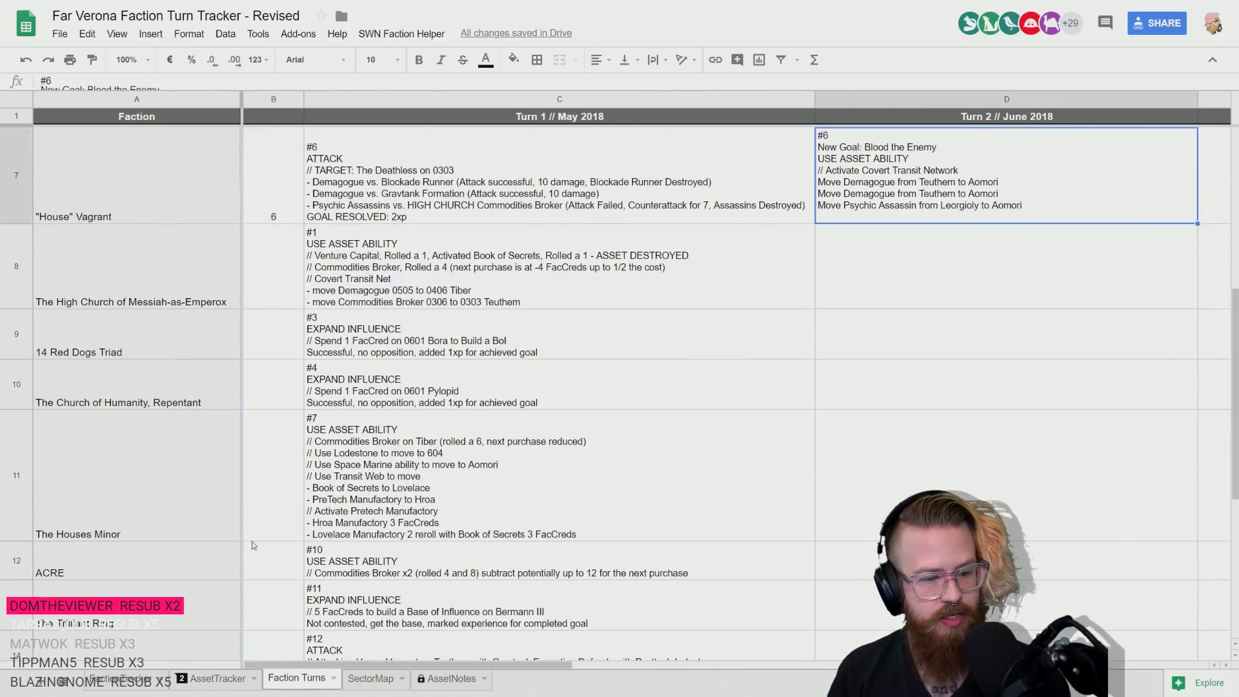
left_click(260, 560)
type("7")
key("Return")
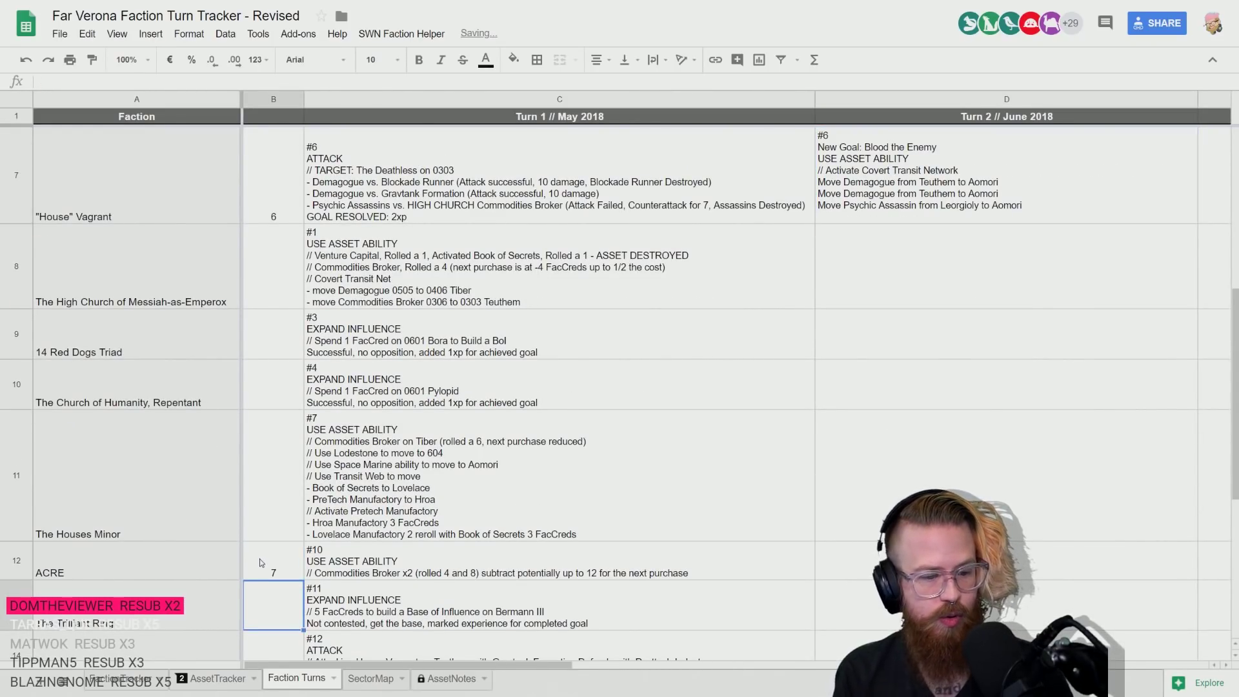
- Sort Faction Turns A→Z by turn order, accepting the protected-range warning
left_click(298, 100)
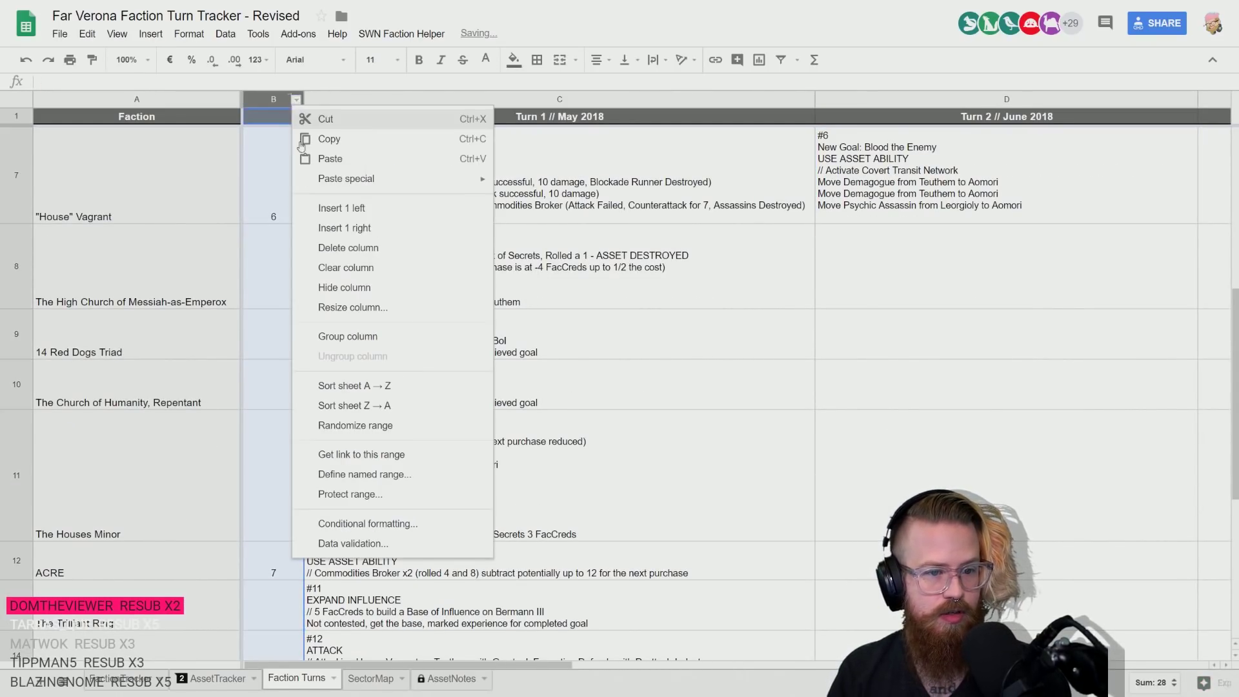
left_click(361, 386)
left_click(482, 401)
left_click(275, 258)
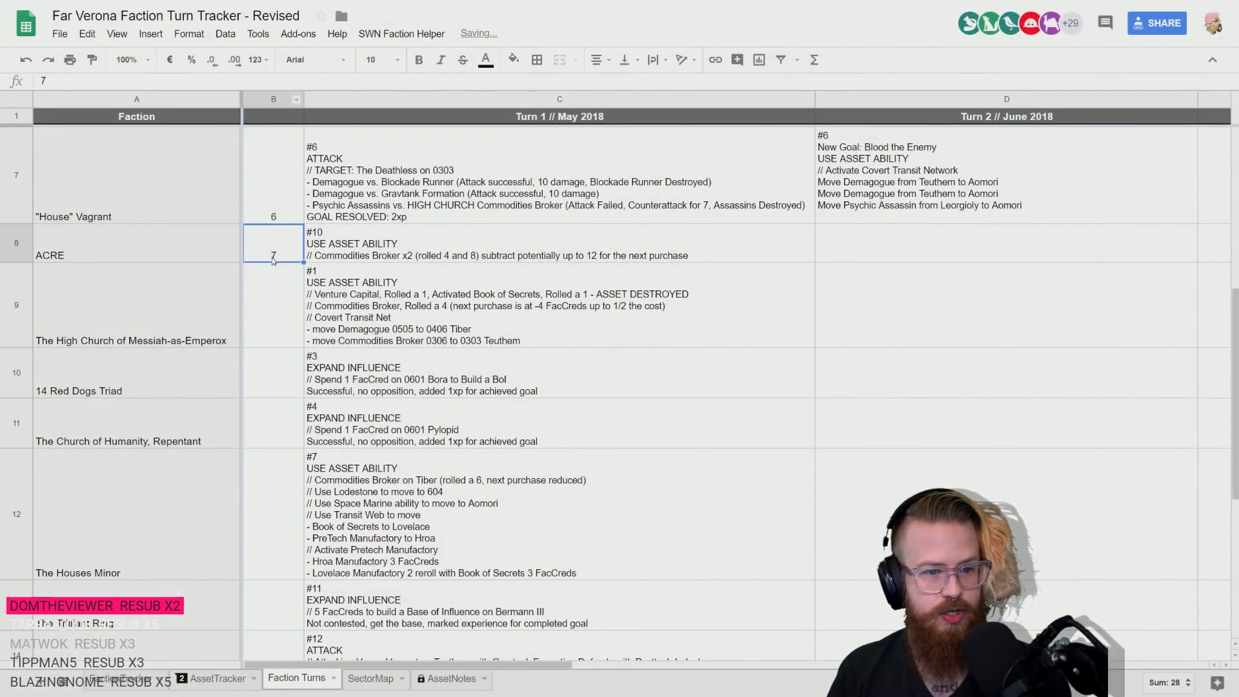
key("Right")
key("Right")
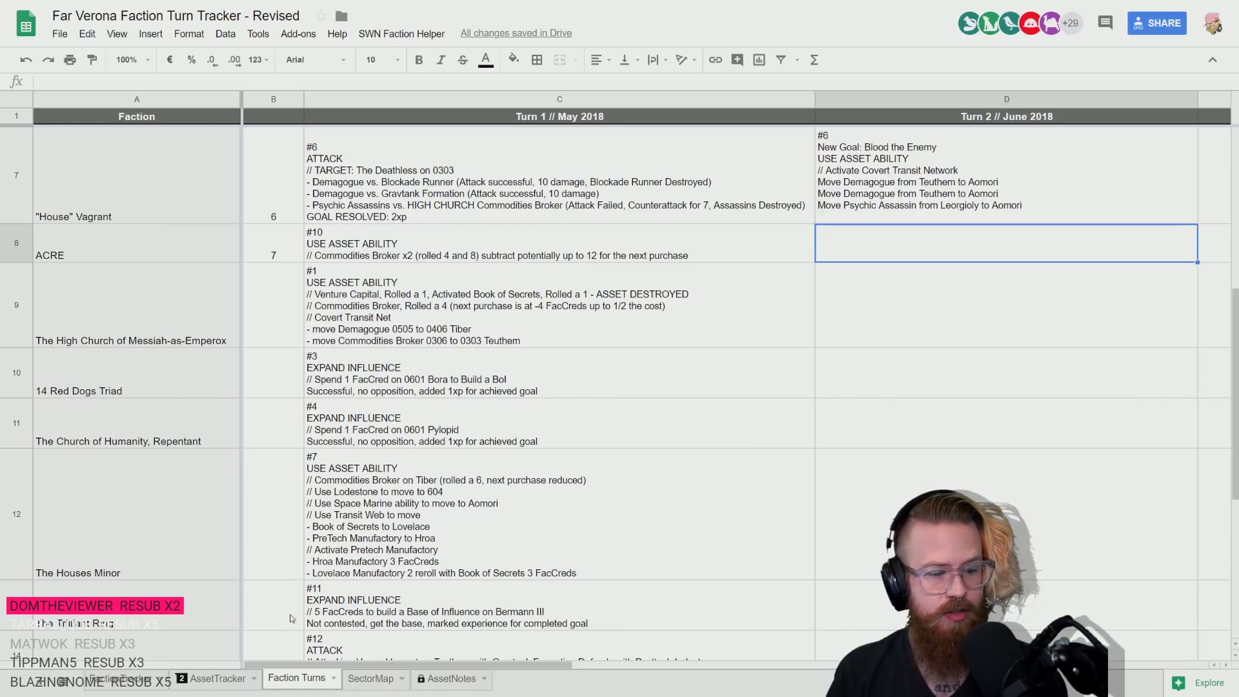
left_click(218, 681)
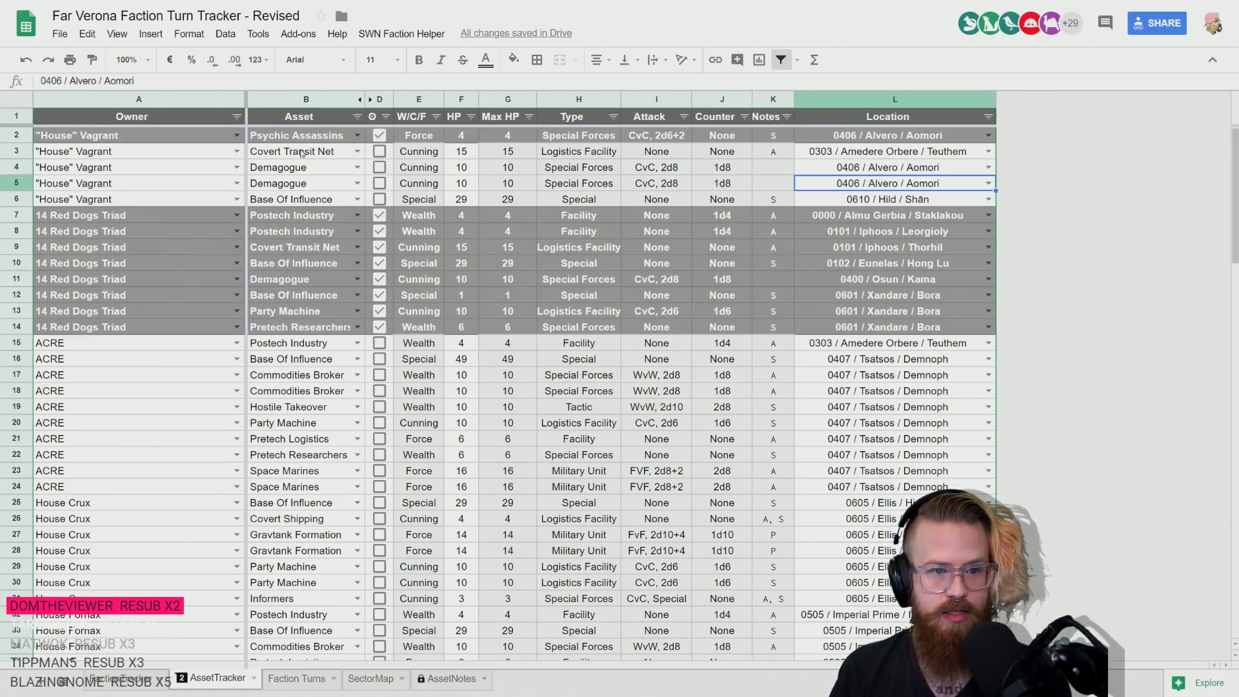
- Check ACRE's turn 2 cell D8 on Faction Turns, then return to the FactionTracker overview
left_click(24, 135)
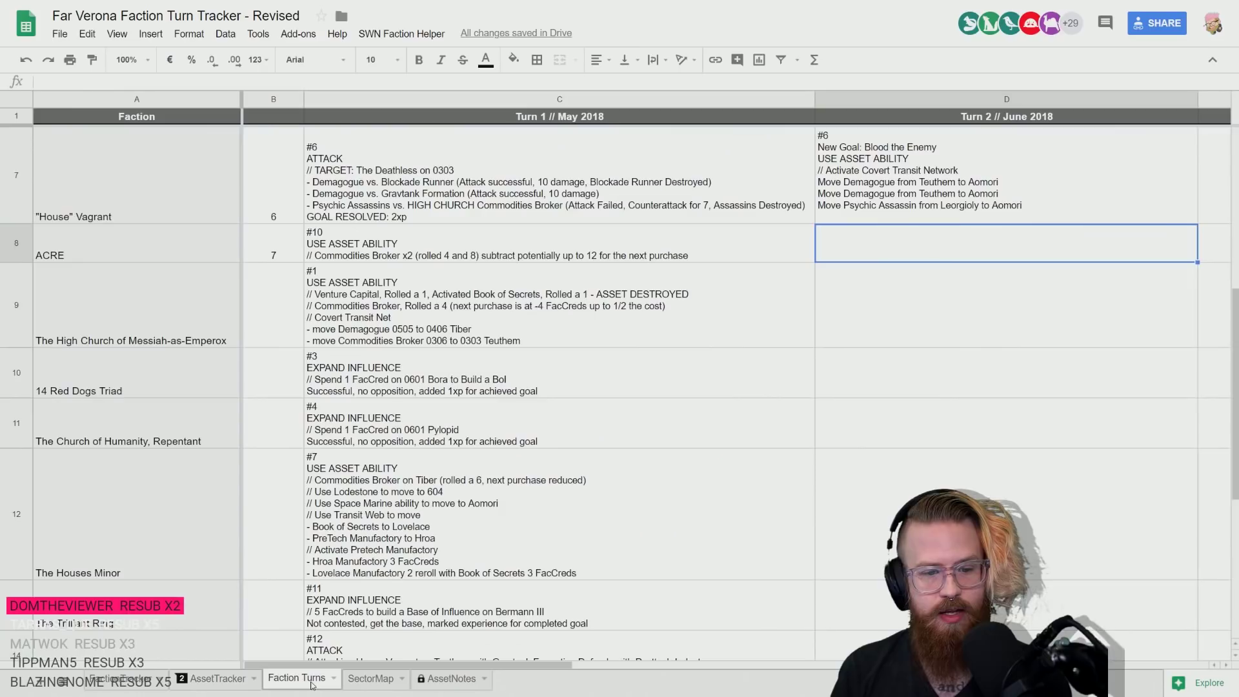
left_click(316, 685)
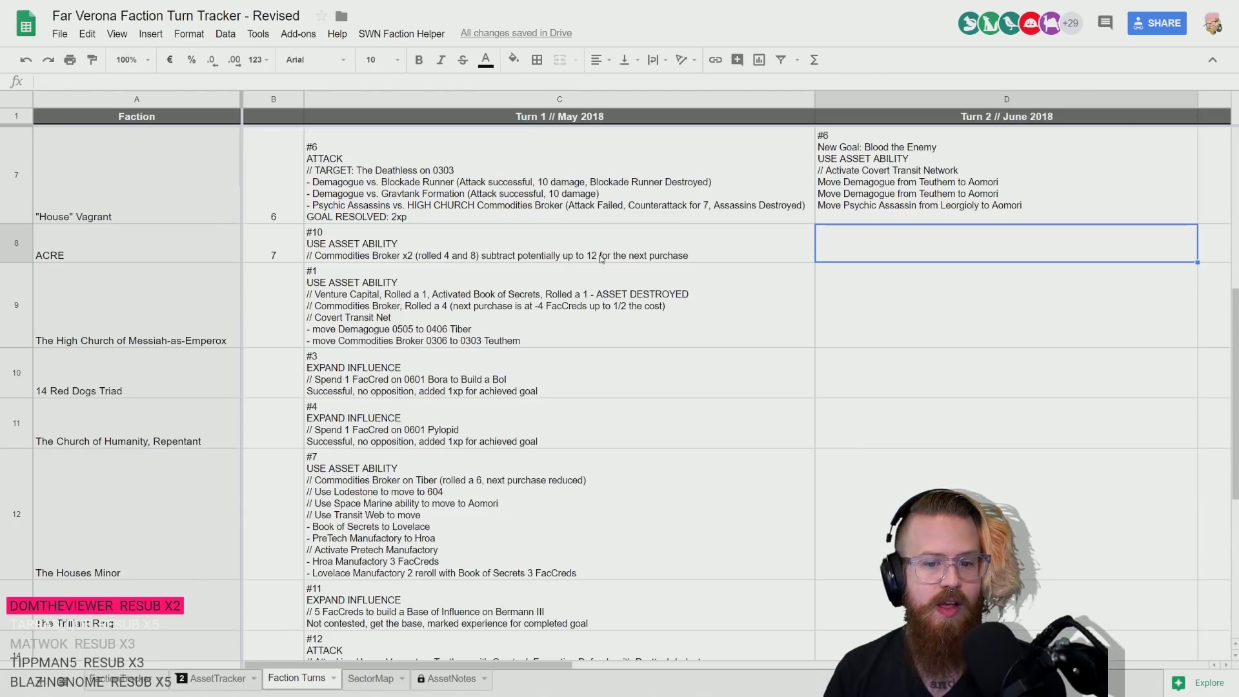
double_click(884, 243)
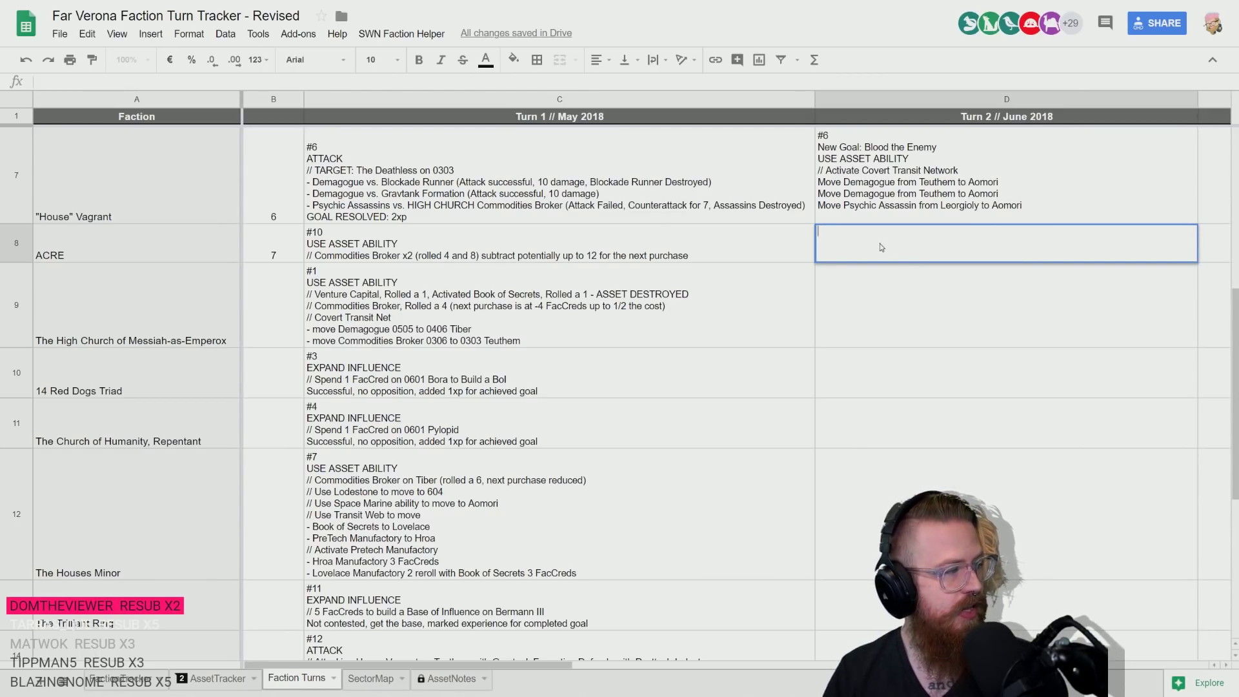
left_click(137, 678)
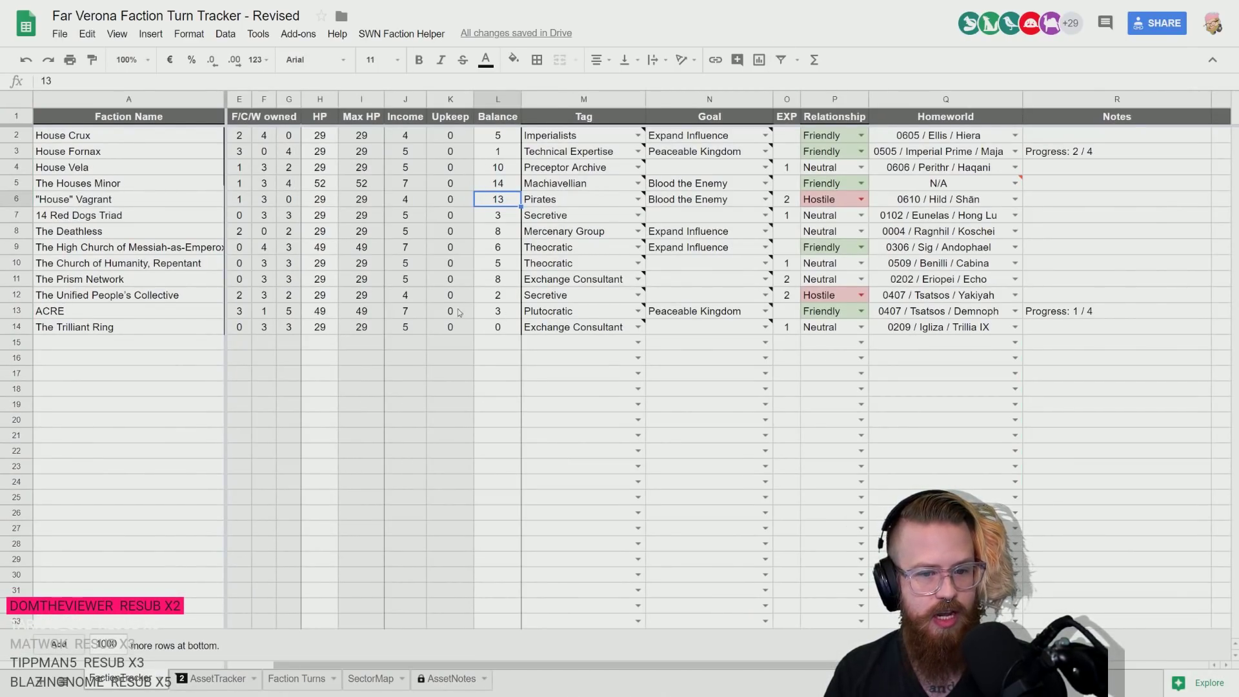
- Change ACRE's balance in L13 from 3 to 10
left_click(497, 313)
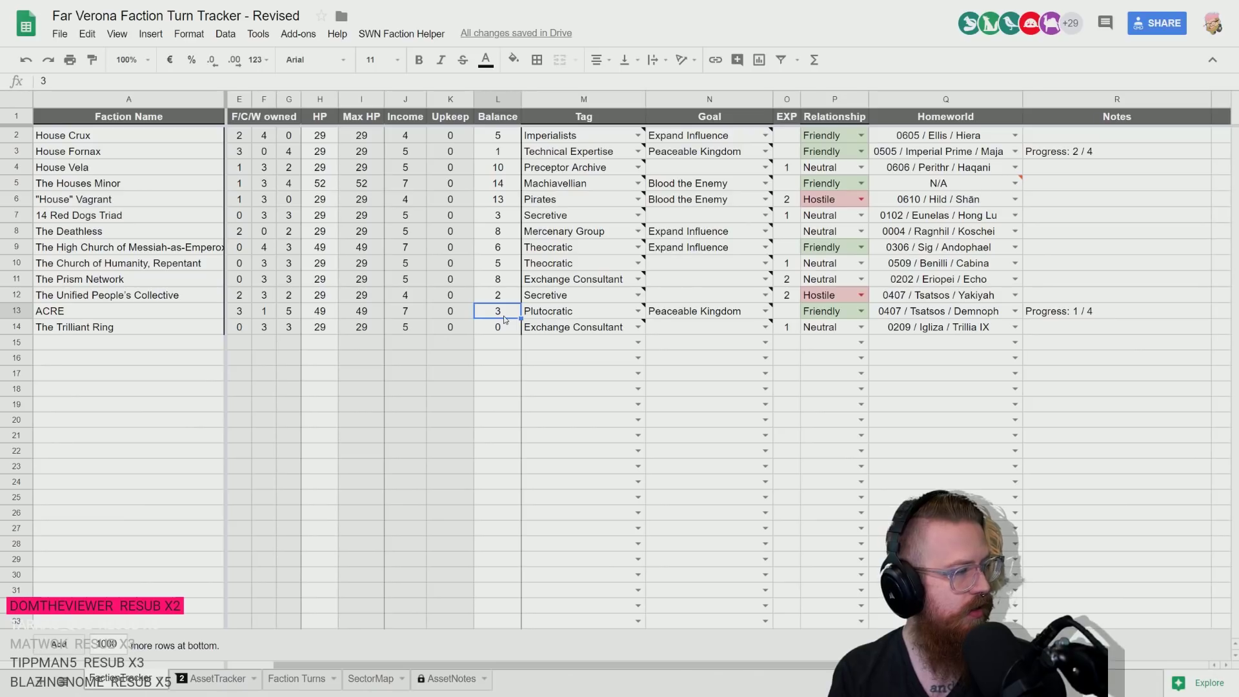
type("10")
key("Return")
left_click(505, 316)
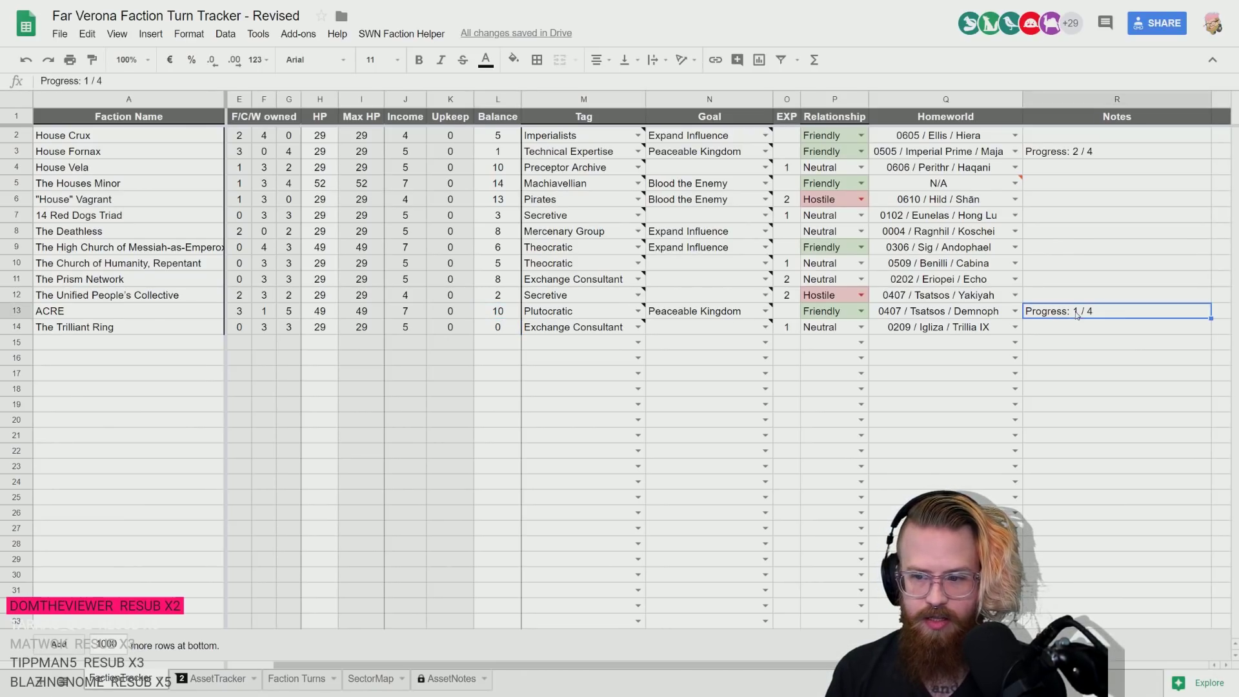
- Update ACRE's notes in R13 to read Progress: 2 / 4
left_click(1108, 311)
double_click(1079, 311)
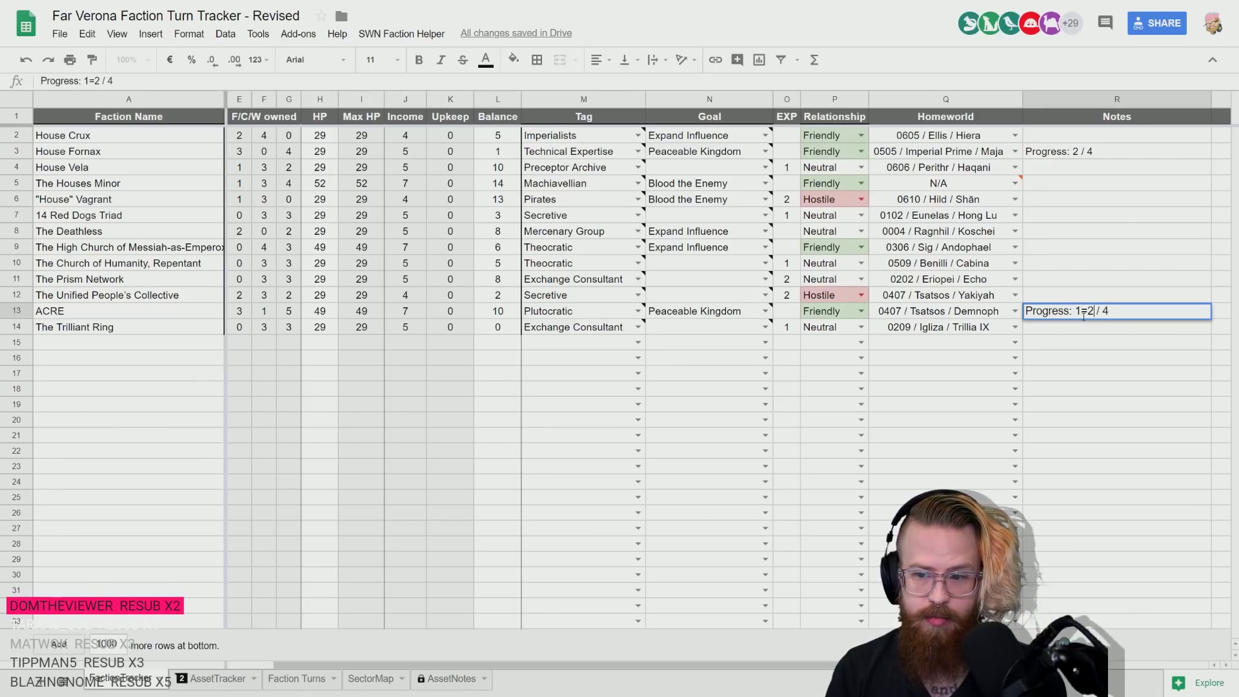
key("BackSpace")
type("2")
key("Return")
left_click(1083, 315)
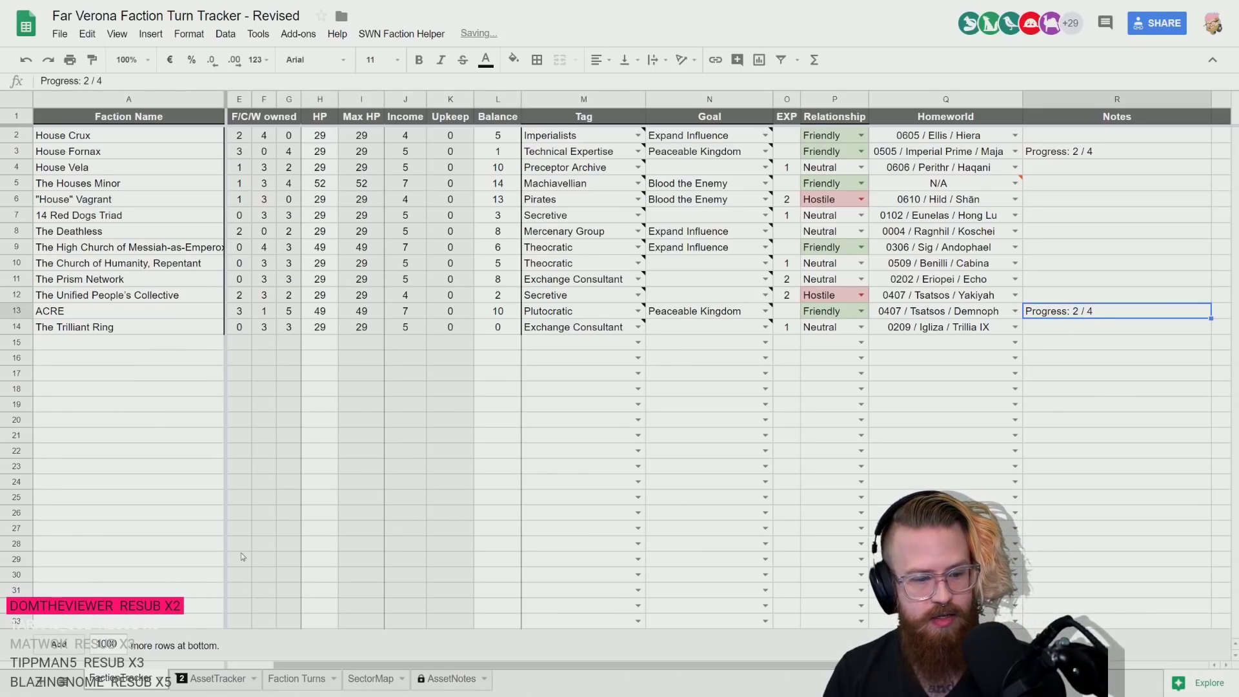
left_click(299, 678)
- Start ACRE's turn 2 entry in D8 with '#7 BUY ASSET'
double_click(841, 259)
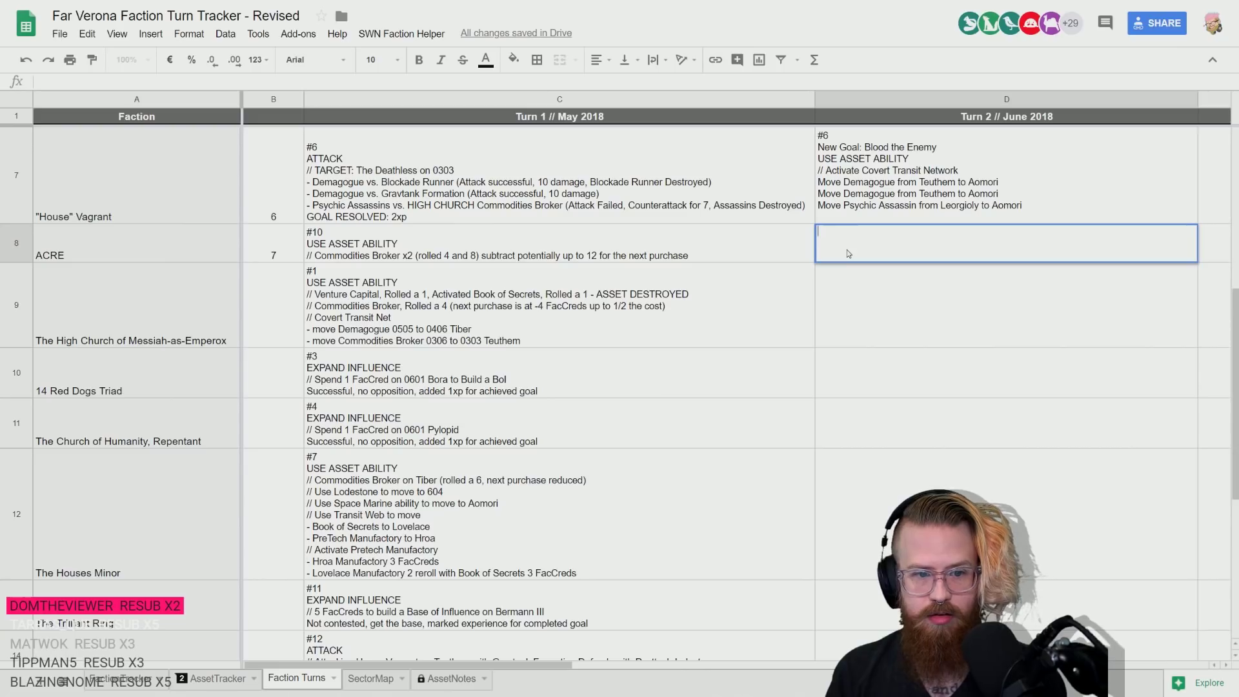
type("#7 ")
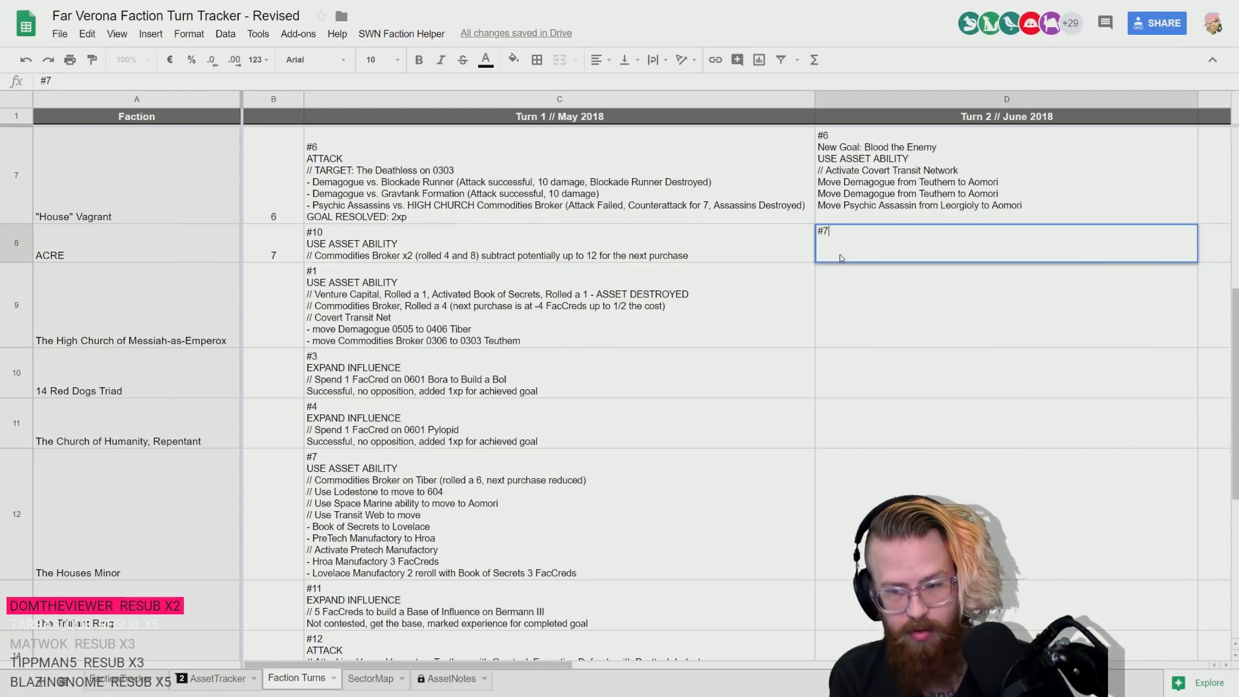
type("BUYU")
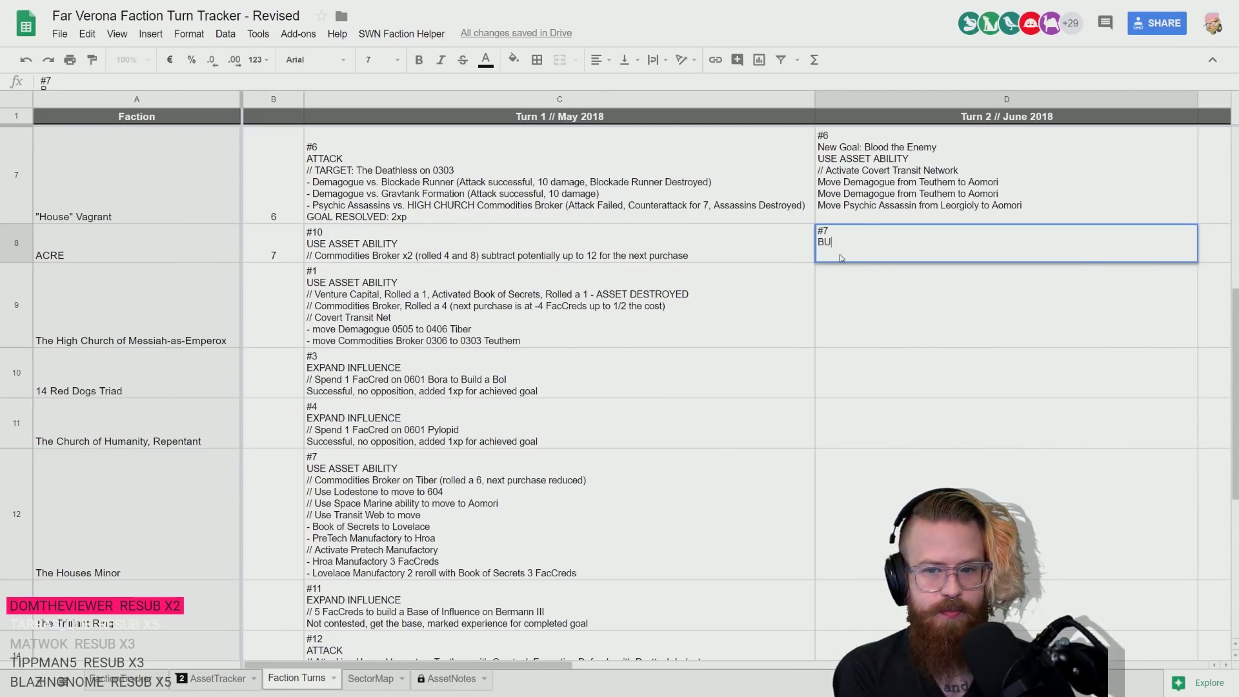
key("BackSpace")
key("BackSpace")
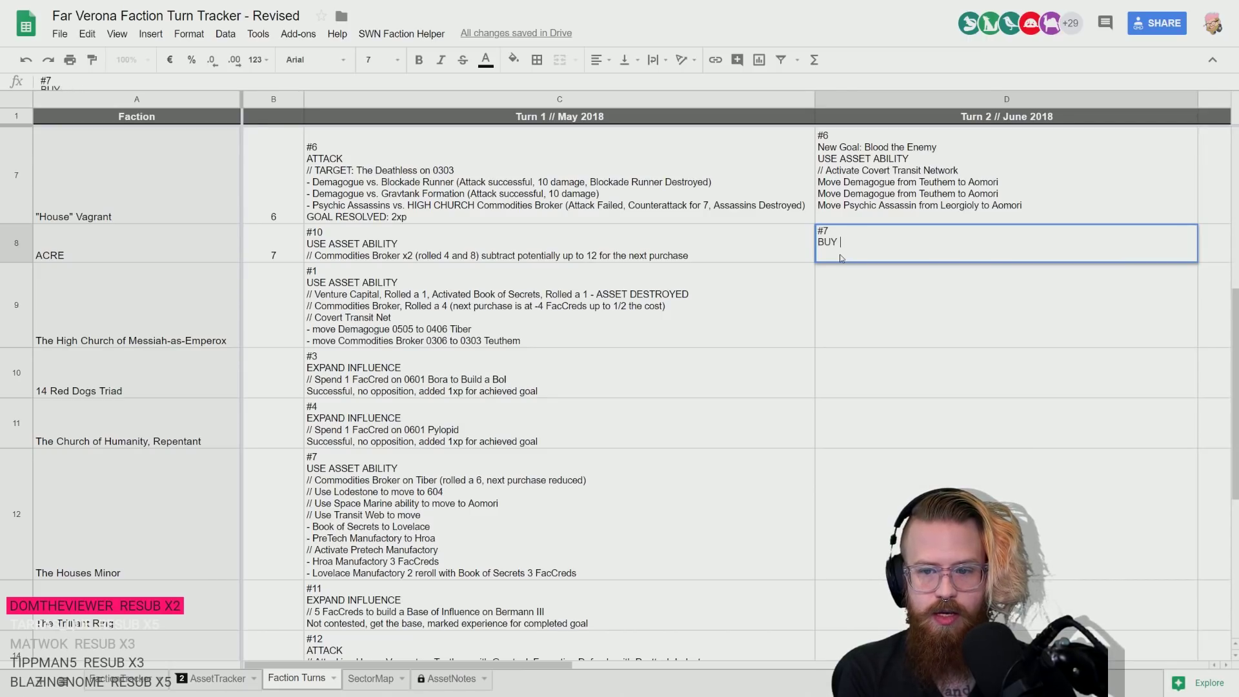
type("ASSET")
key("ctrl+Return")
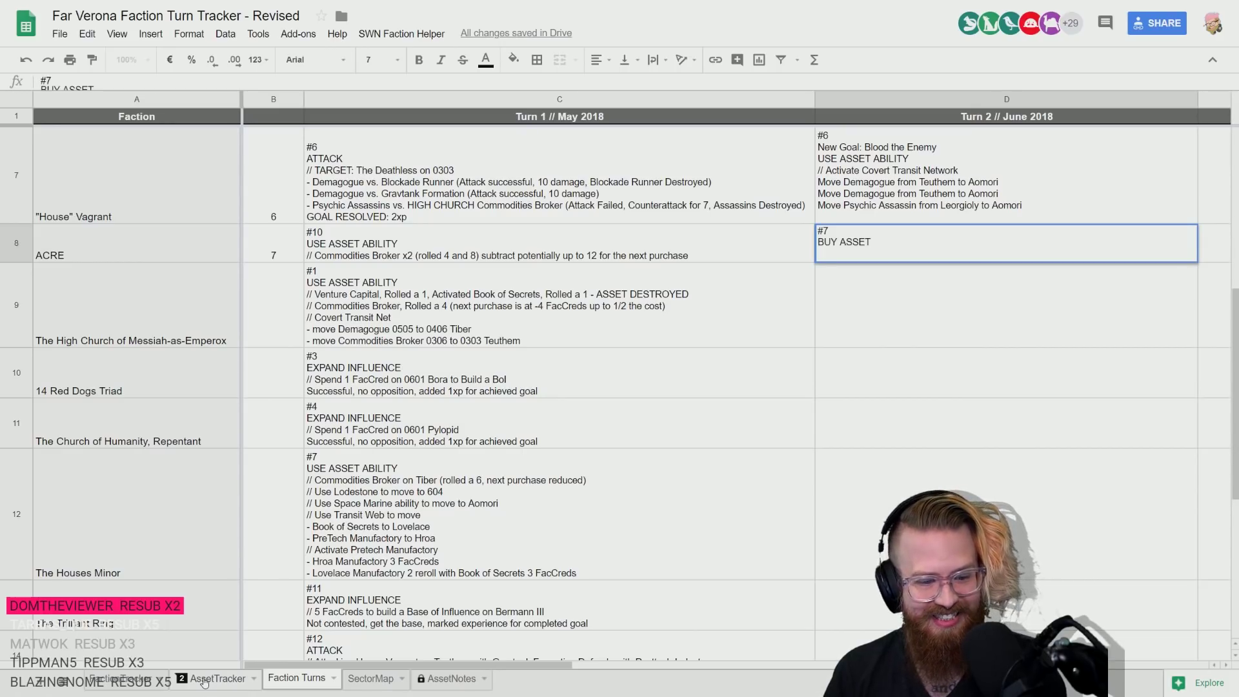
scroll(851, 301, "up", 3)
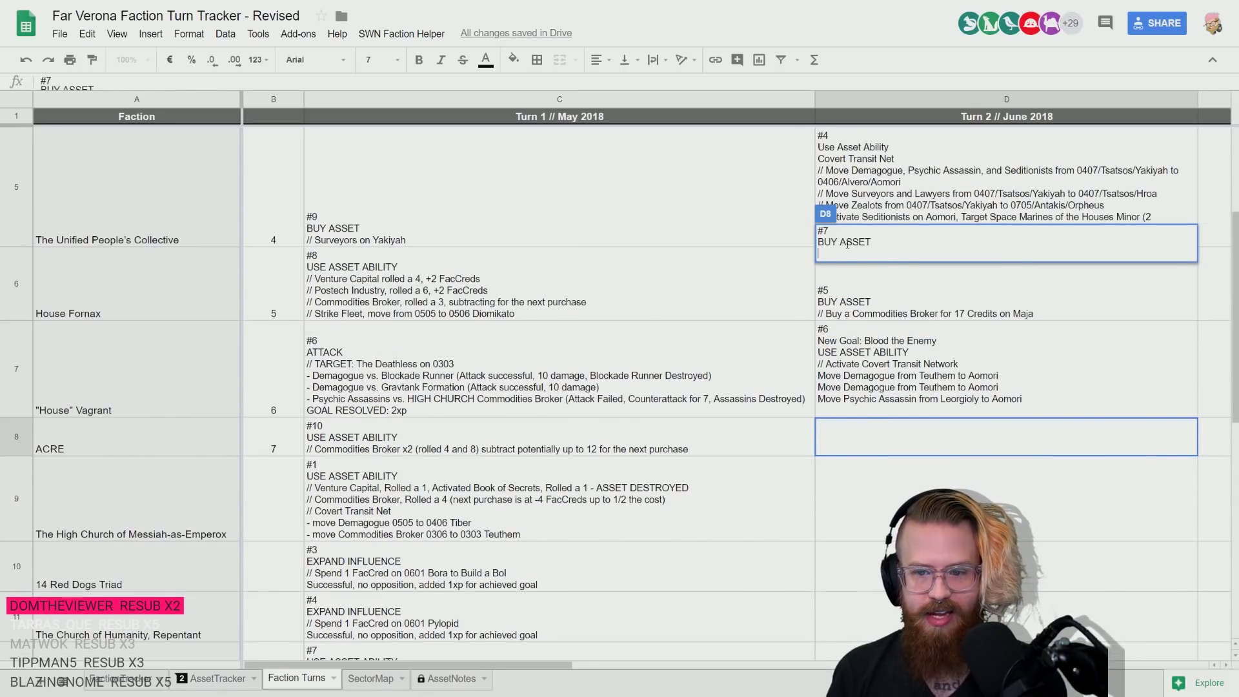
key("Escape")
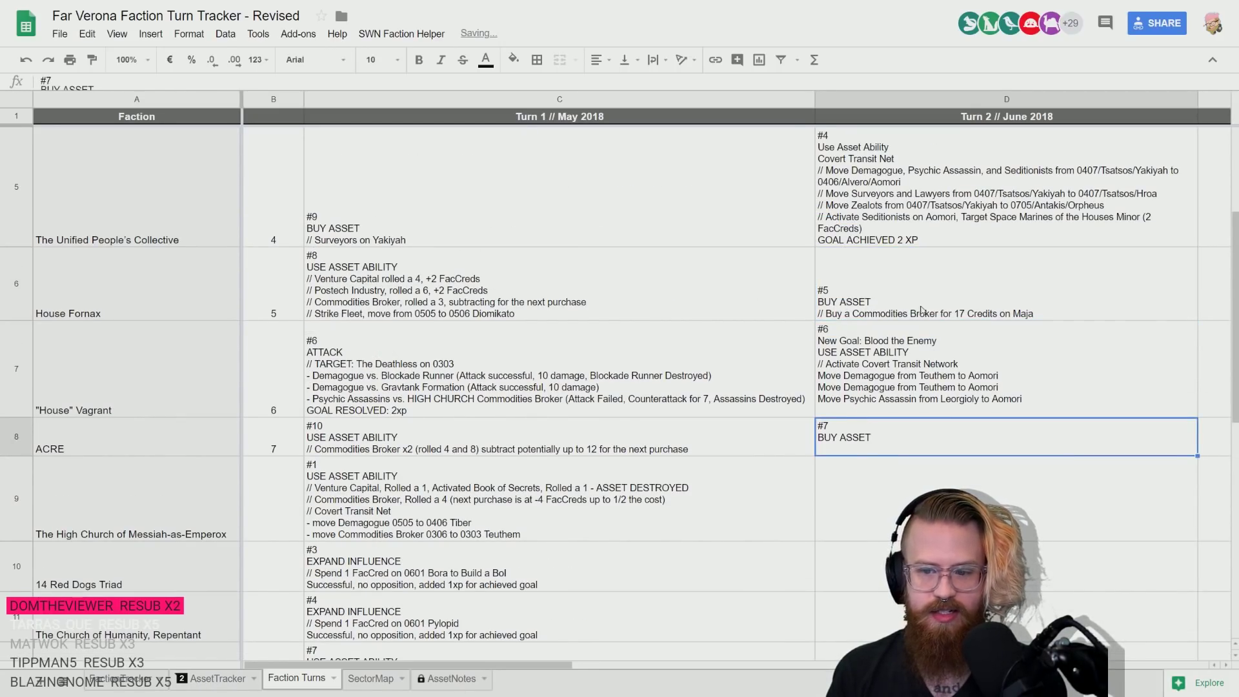
- Add '// Buy Commodities Broker on Demnoph' and a 'Cost = 10 FacCreds' line to D8
double_click(894, 446)
type("//")
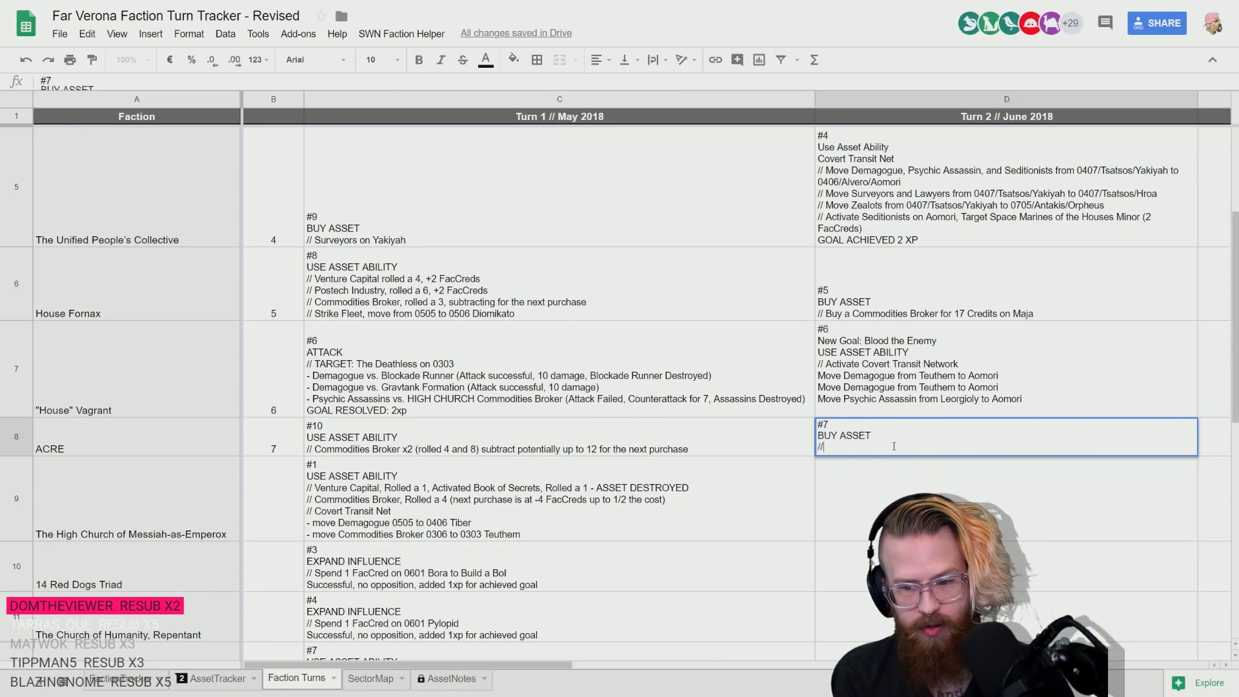
type(" Buy Commodities Broker on Demnoph")
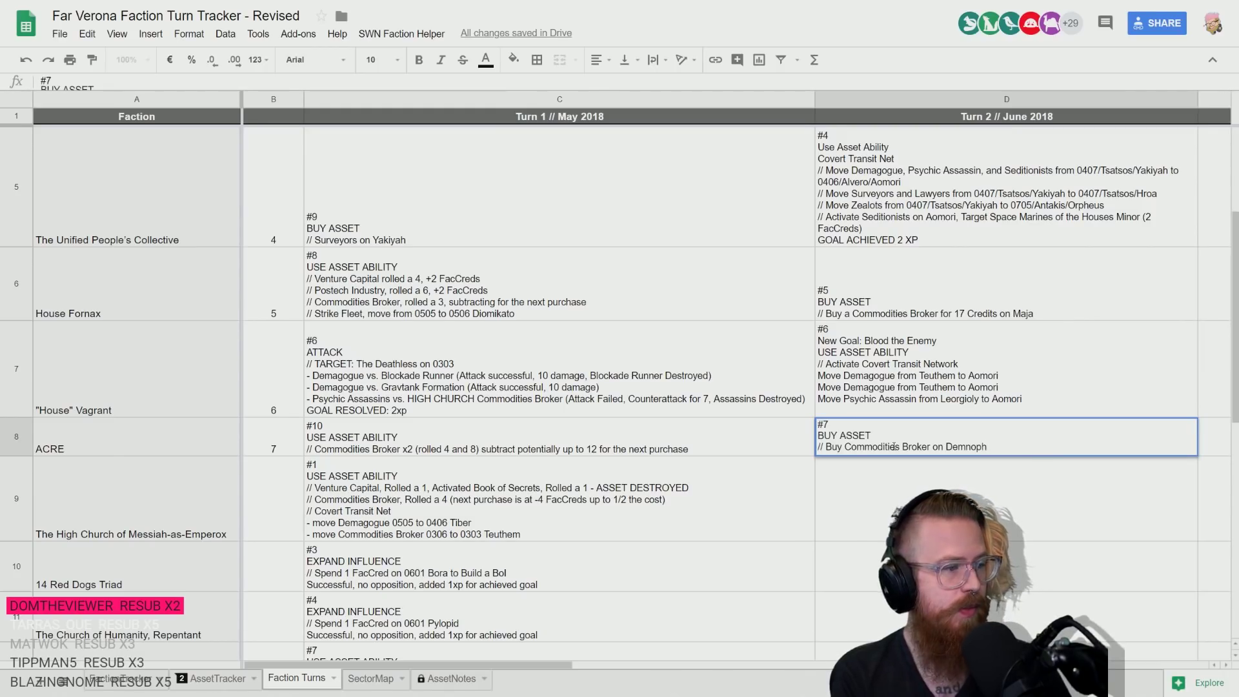
key("alt+Return")
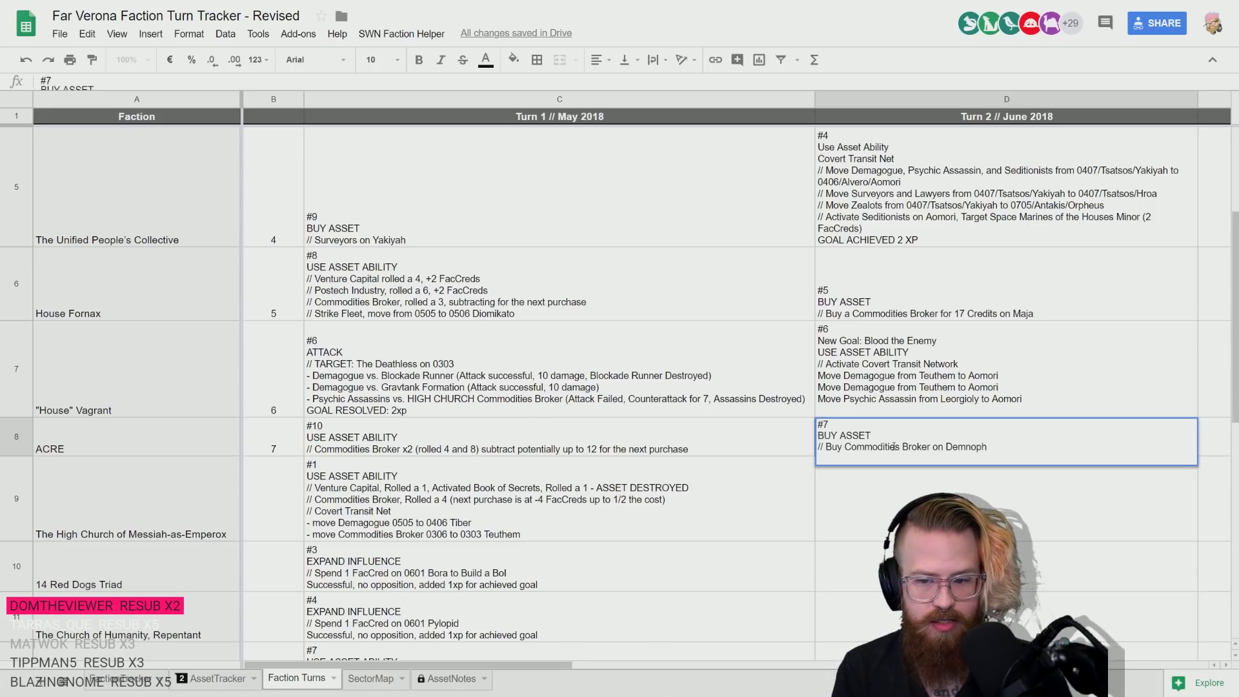
type("Cost")
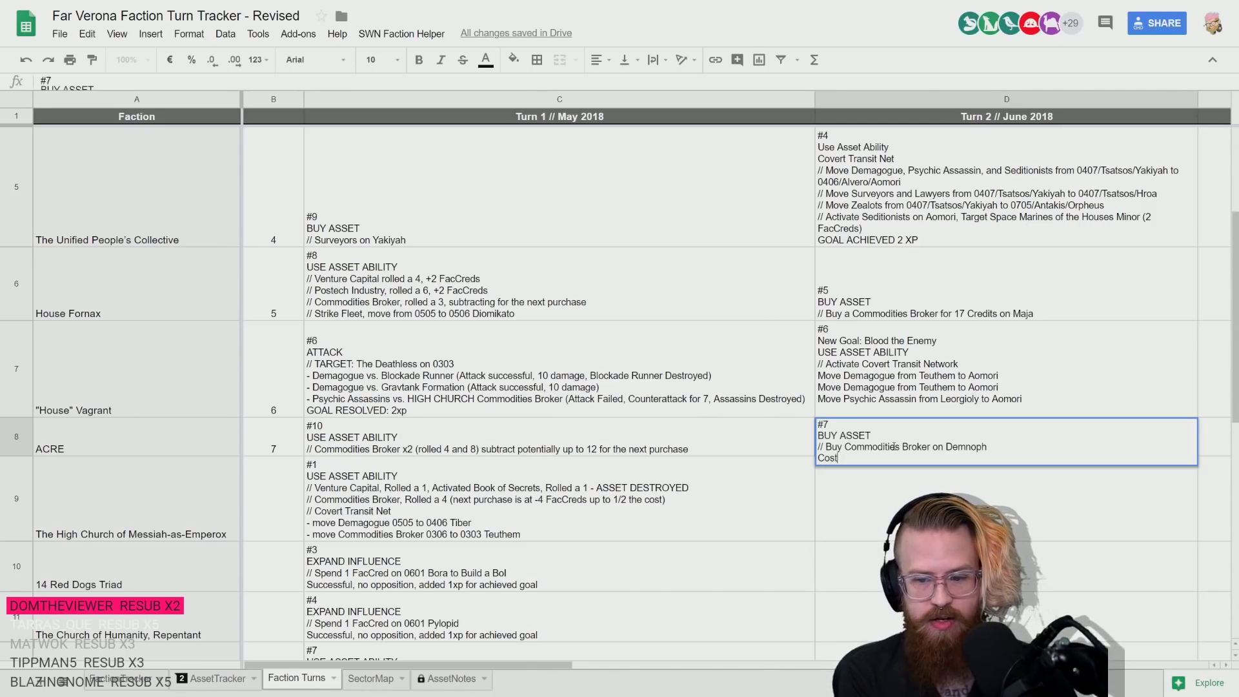
type(" = 10 FacCreds")
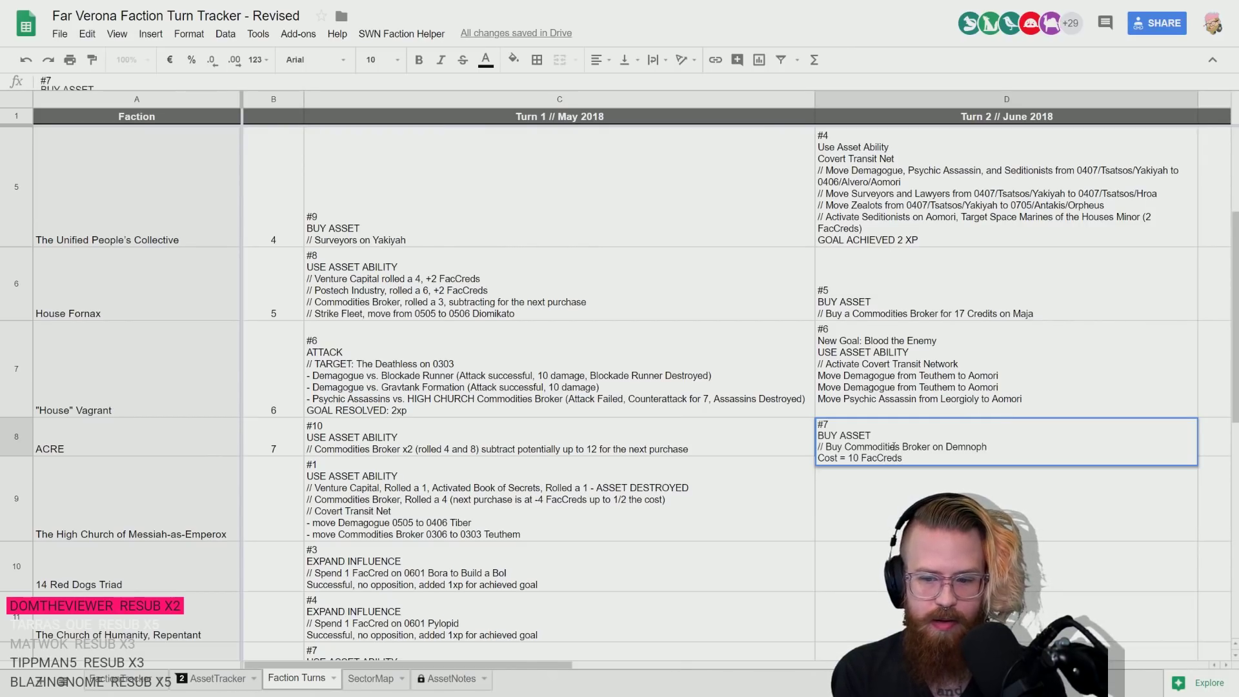
- Drop ACRE's balance in L13 to 0 after paying for the broker
left_click(211, 679)
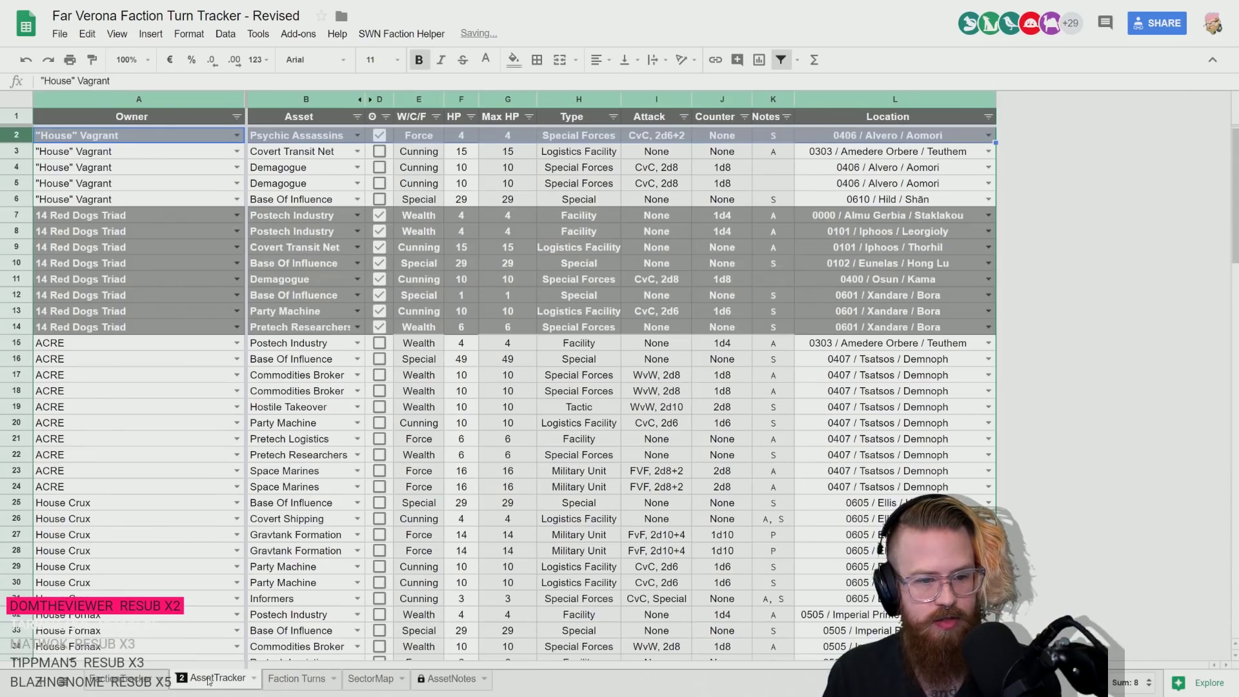
left_click(130, 678)
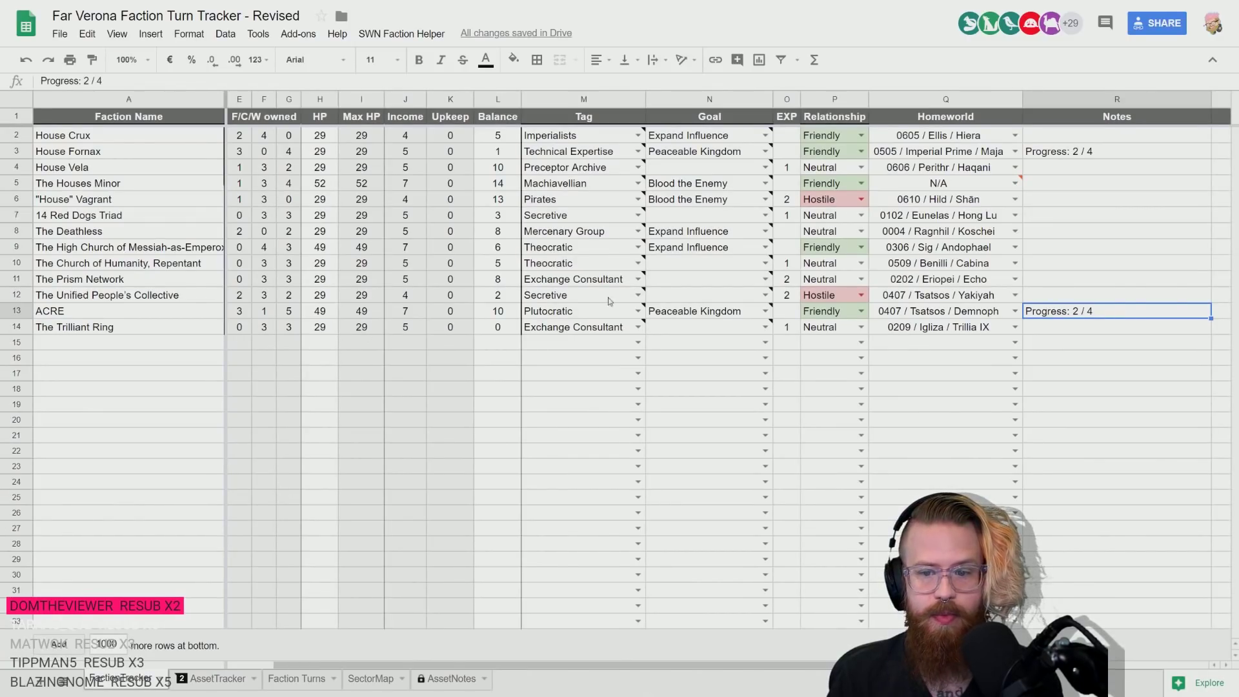
left_click(896, 363)
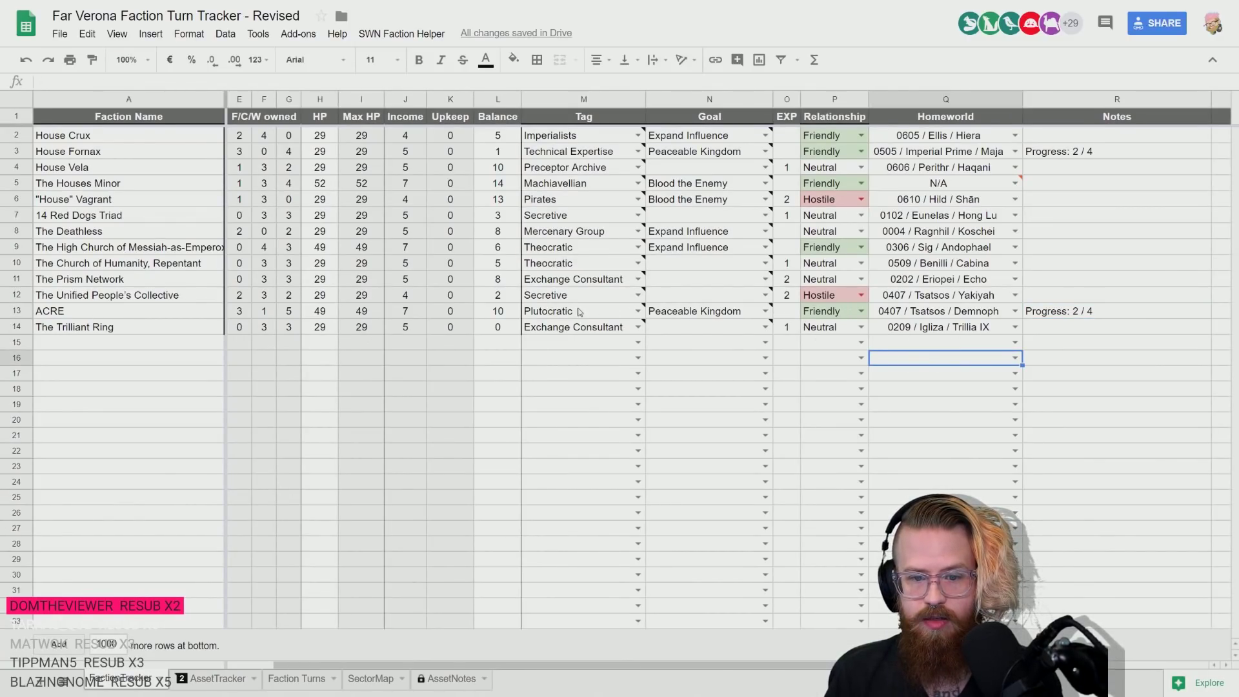
left_click(501, 312)
type("0")
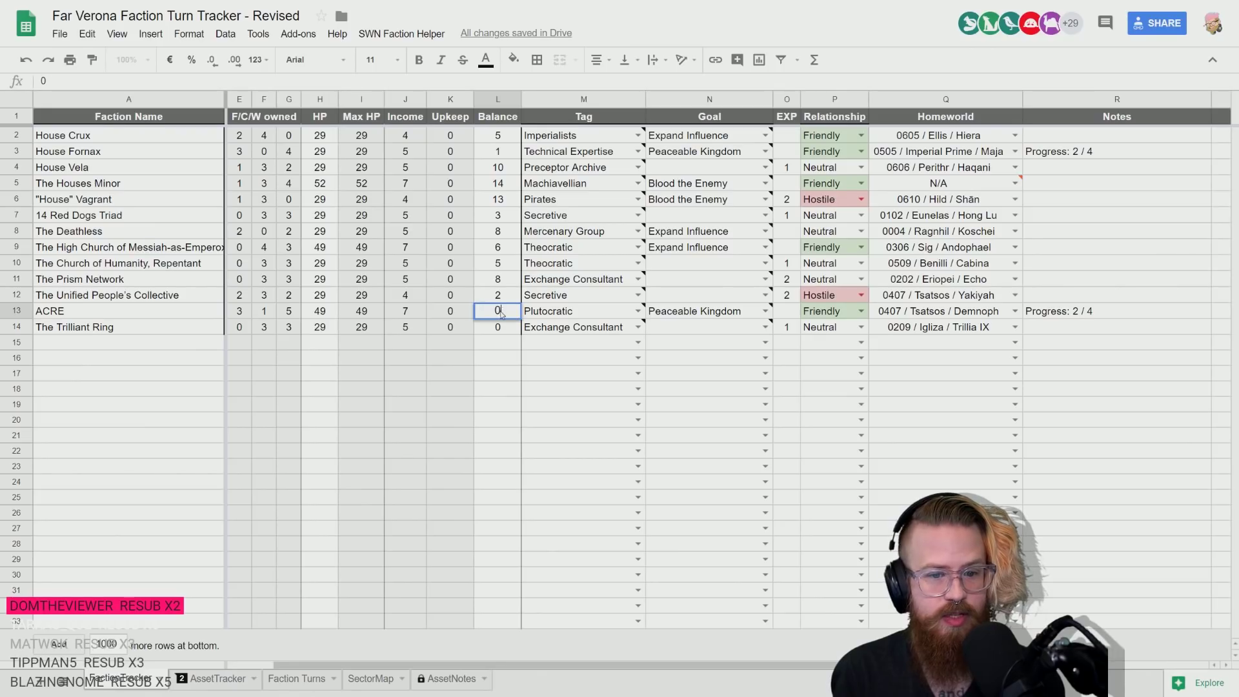
key("Return")
left_click(502, 314)
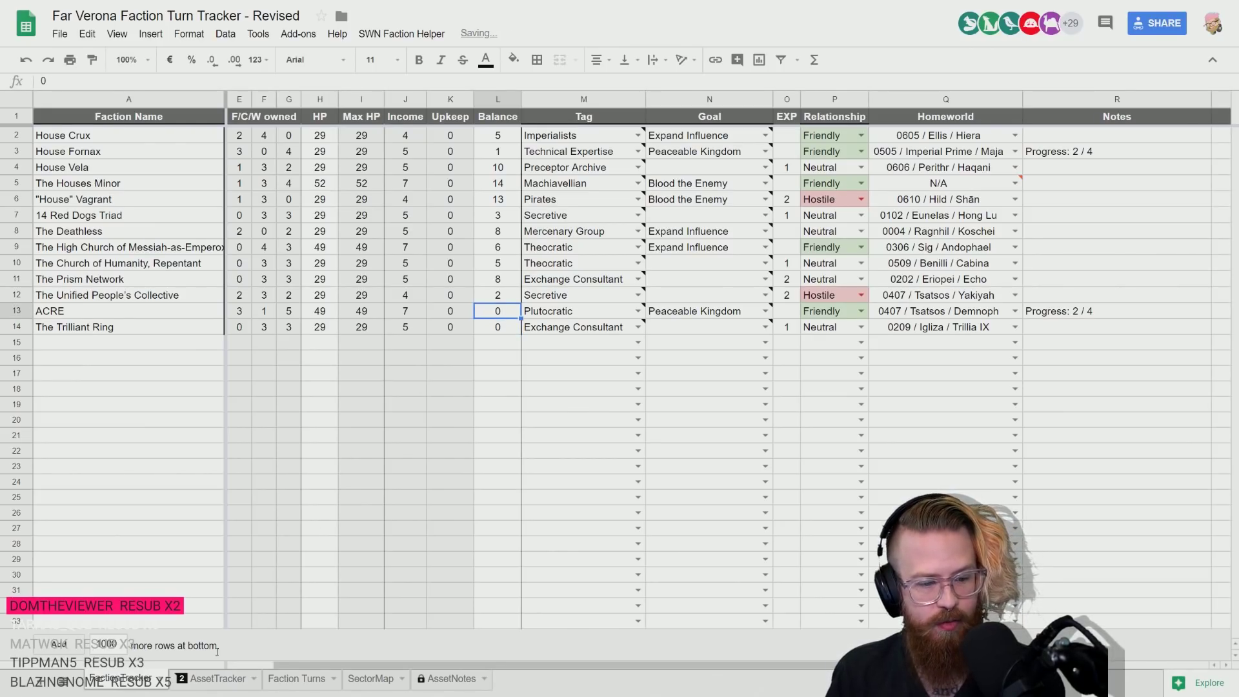
left_click(207, 683)
- Enter ACRE as the owner in cell A109 of the AssetTracker sheet
scroll(113, 484, "down", 20)
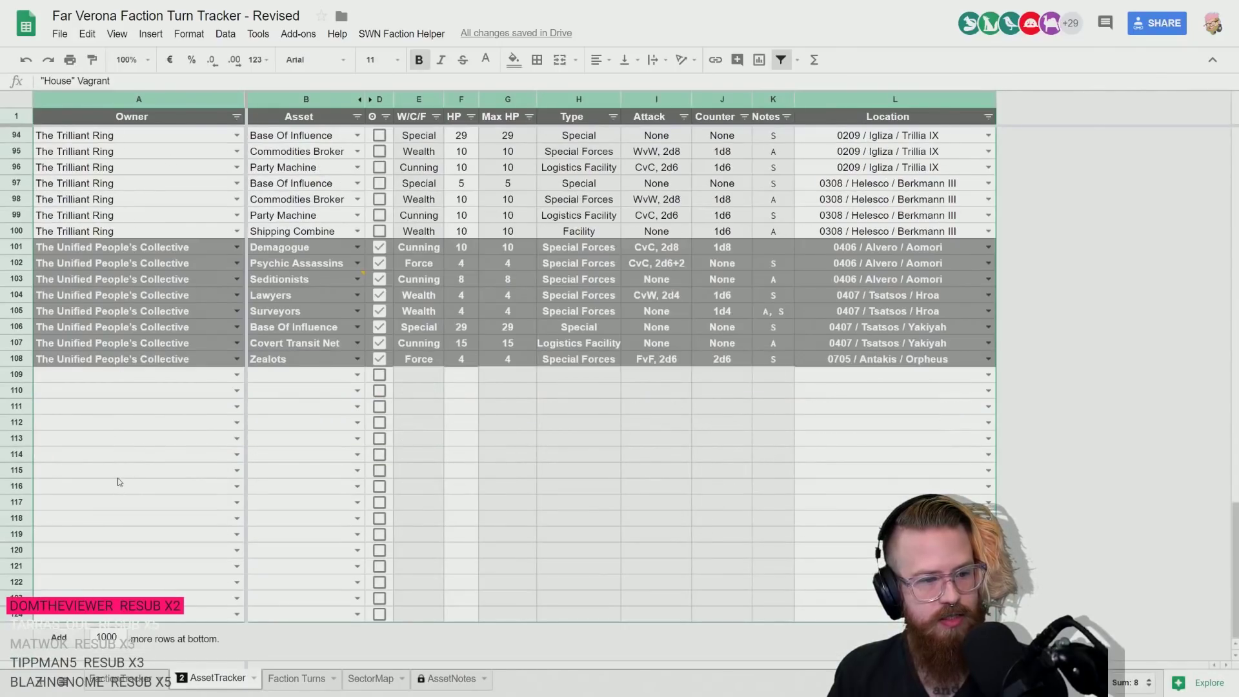
left_click(203, 380)
type("ACr")
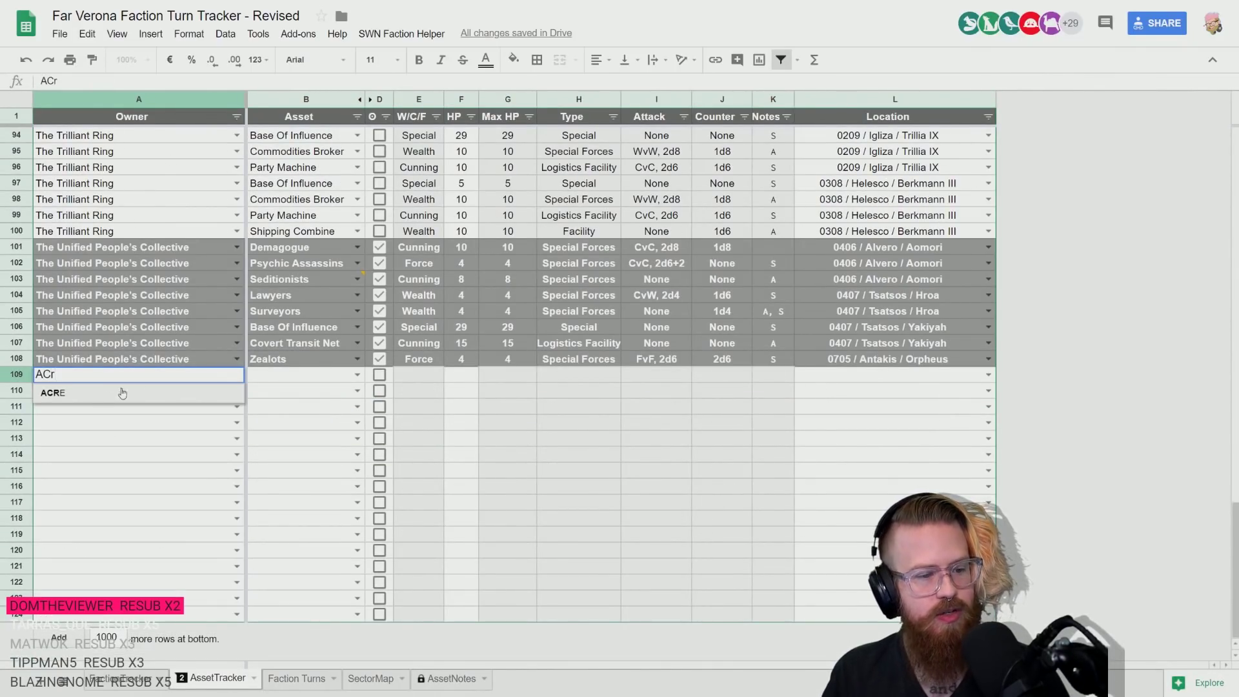
key("Tab")
key("Left")
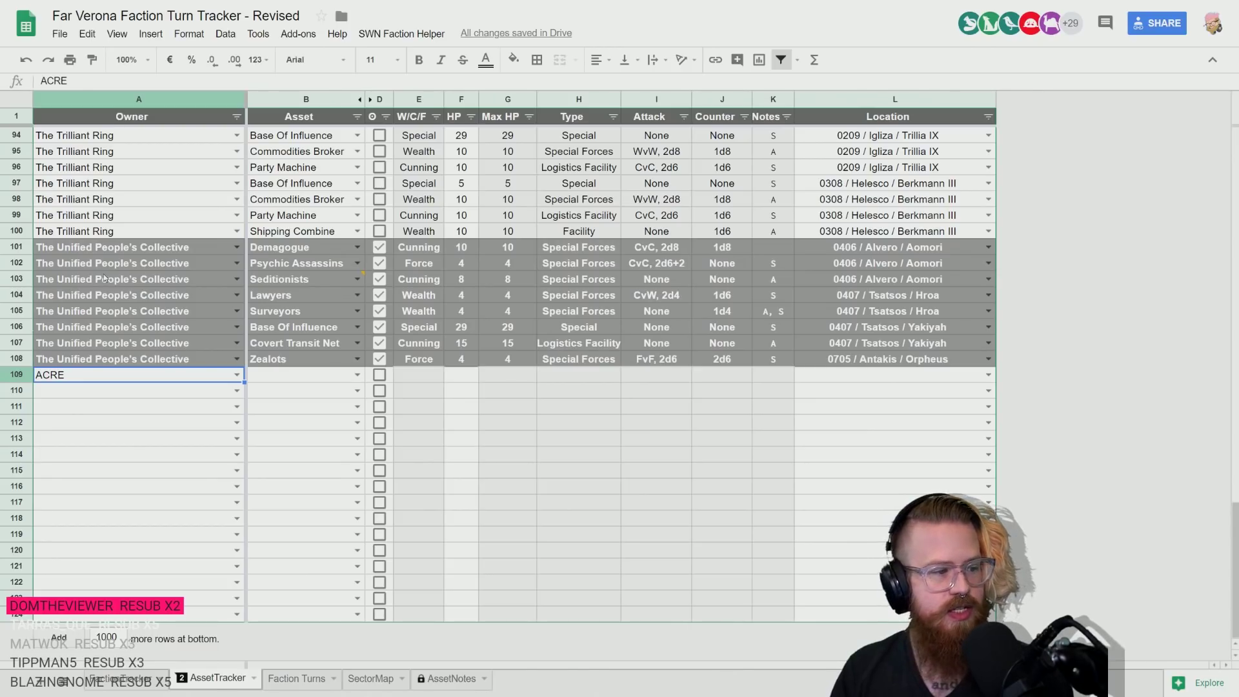
left_click(100, 396)
left_click(202, 380)
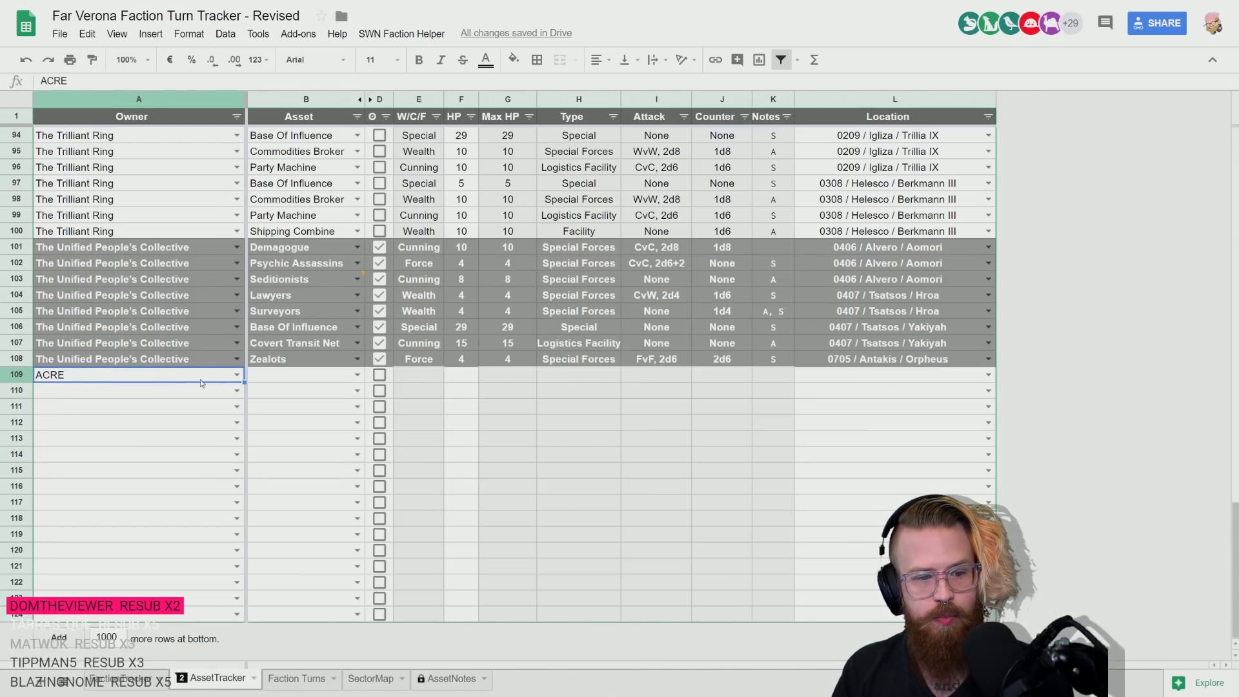
type("ACRE")
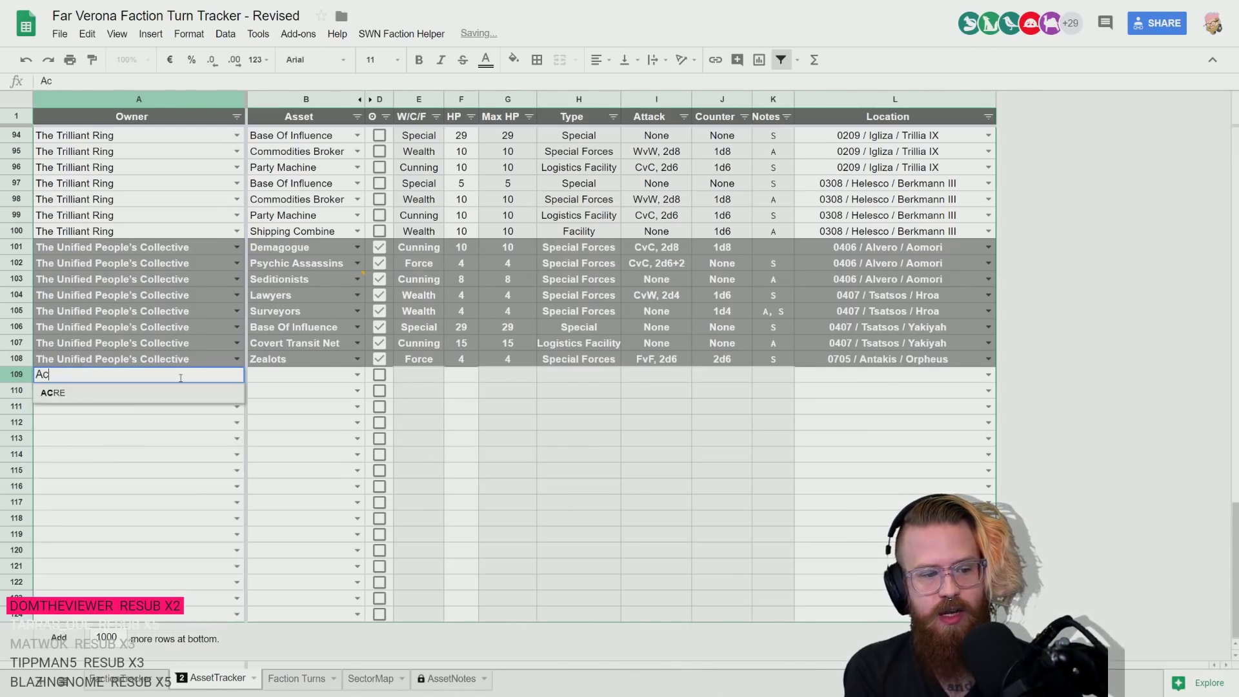
key("Return")
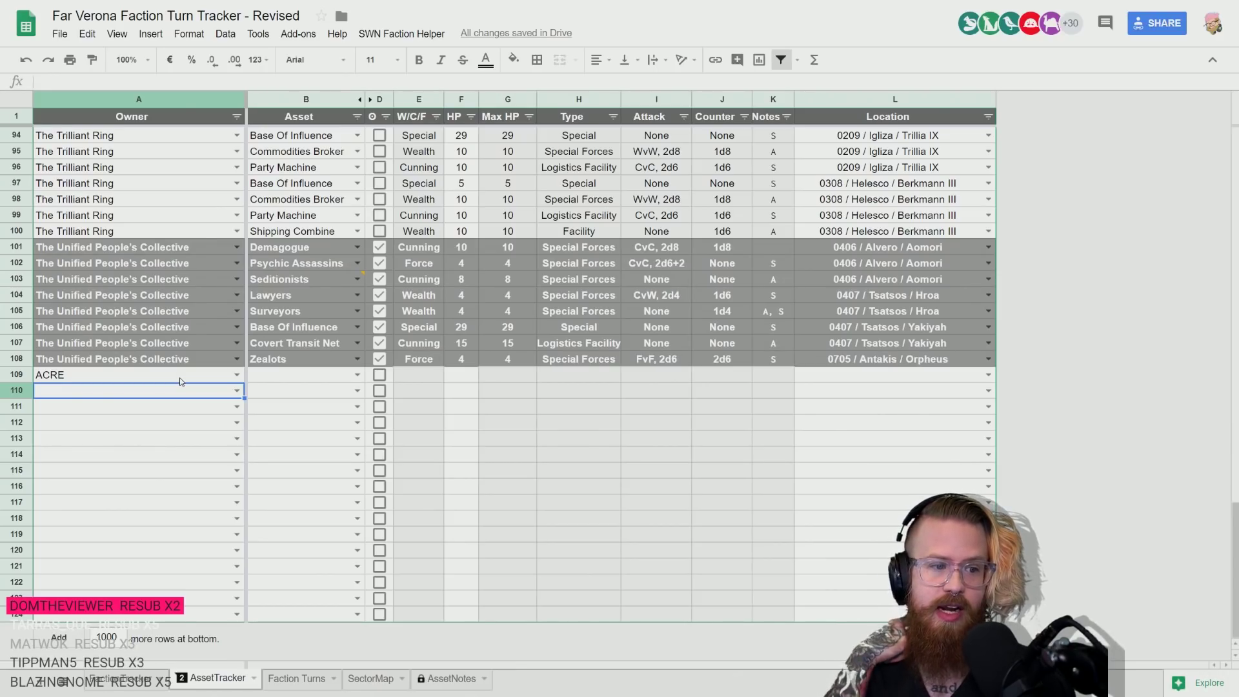
scroll(181, 381, "up", 2)
scroll(174, 409, "down", 2)
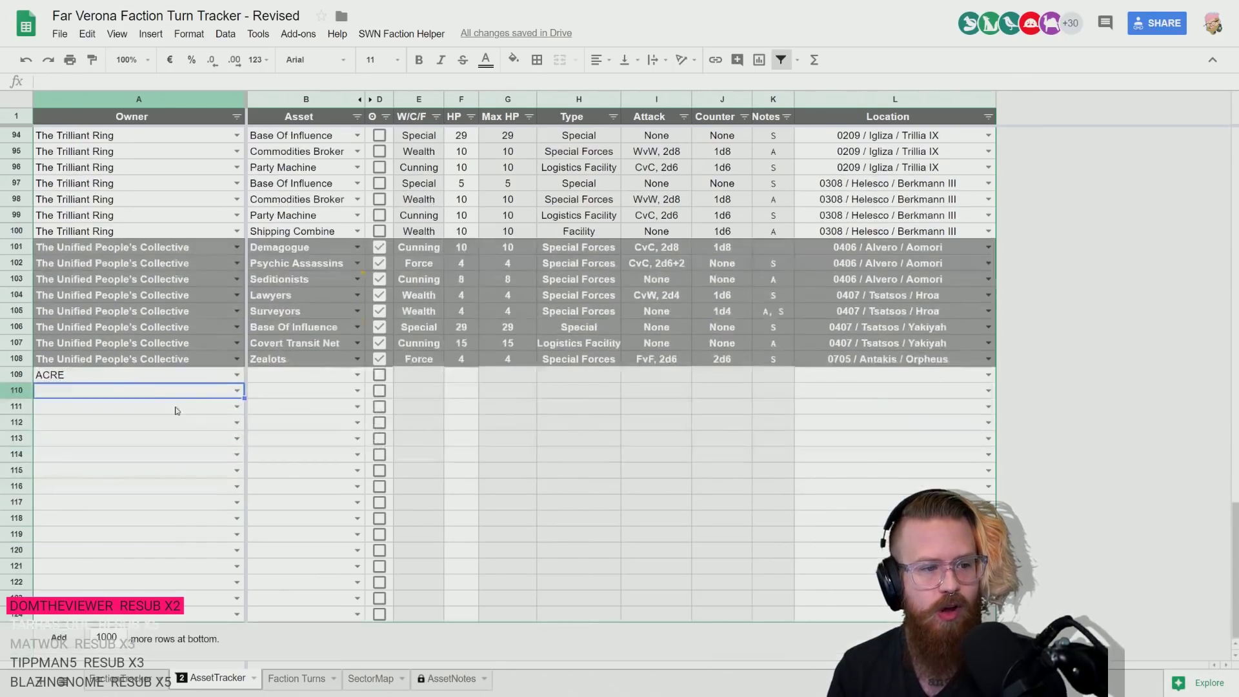
left_click(82, 382)
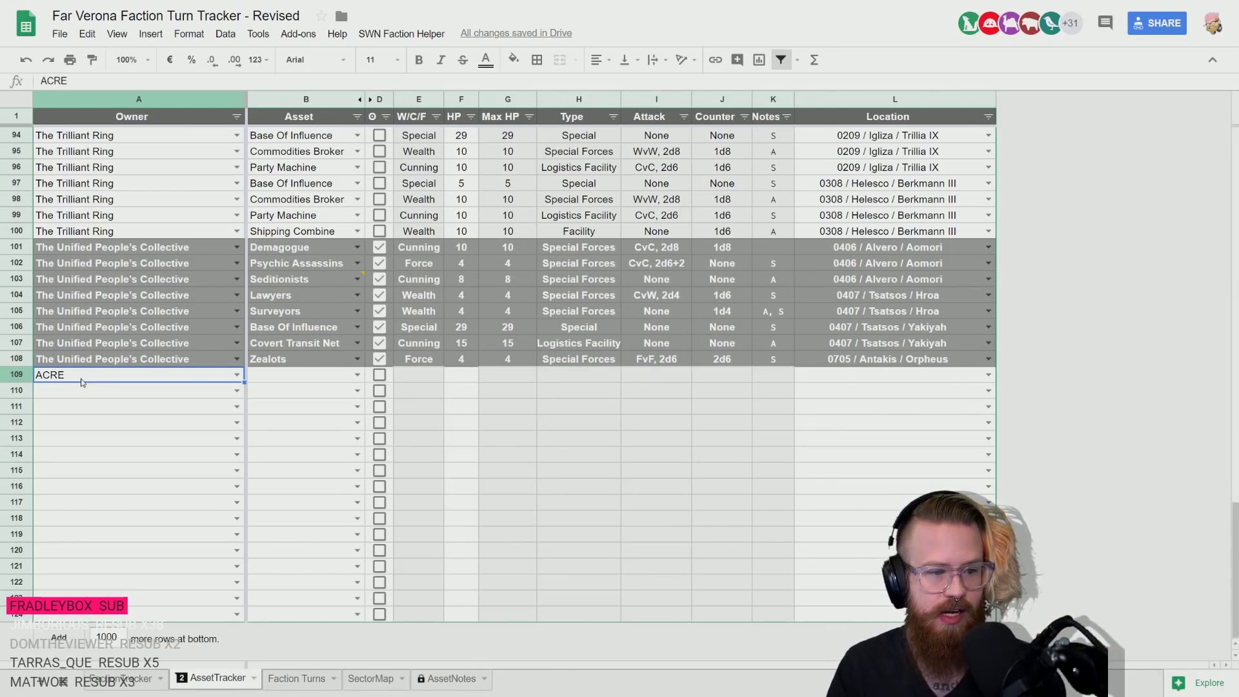
key("Right")
key("Left")
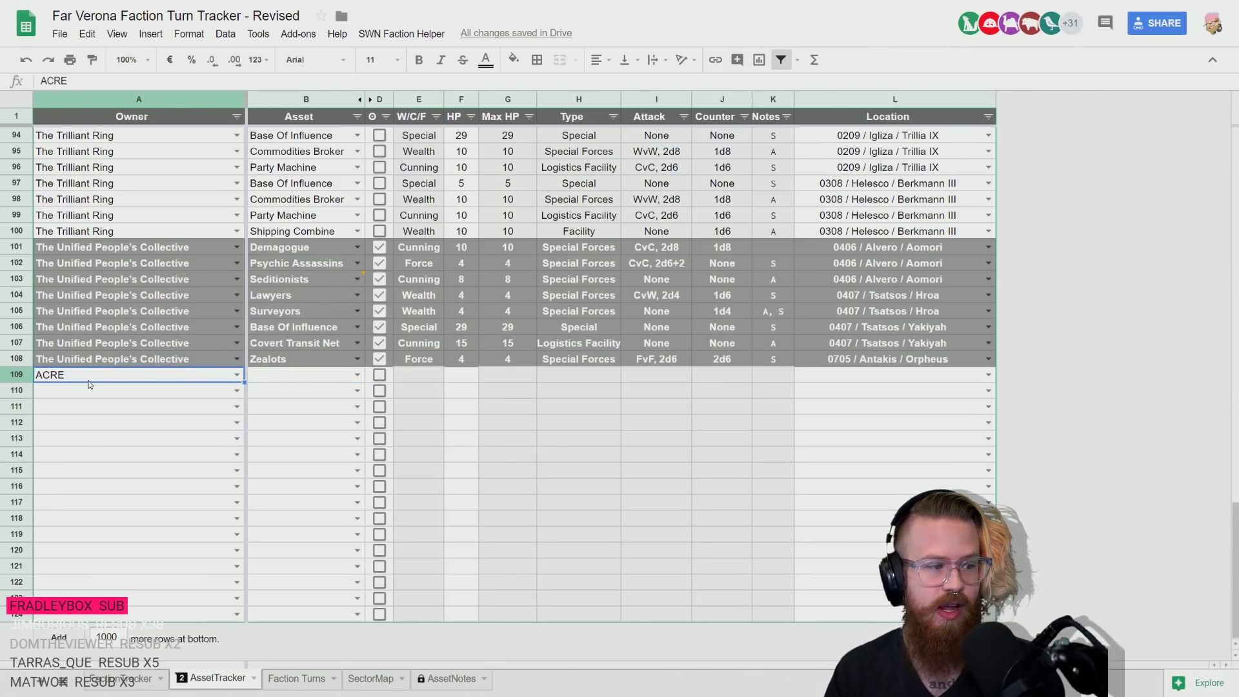
key("Right")
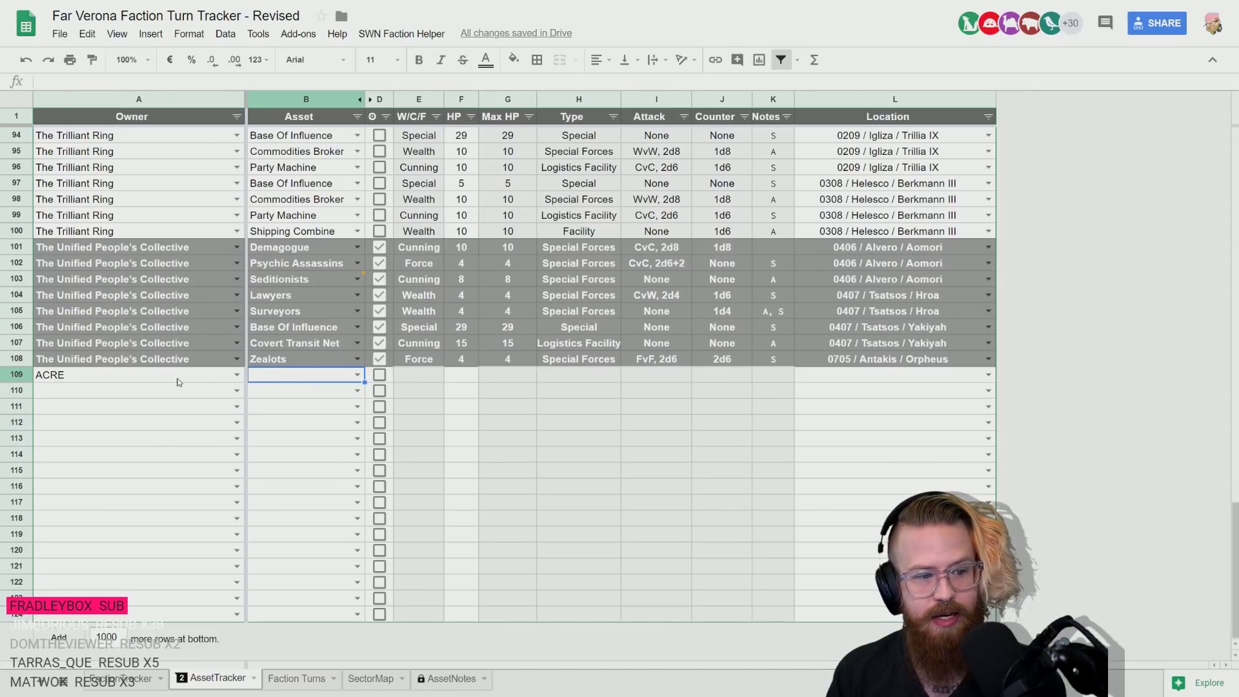
- Fill row 109 with a Commodities Broker located at 0407 / Tsatsos / Demnoph
left_click(180, 381)
key("Tab")
left_click(358, 375)
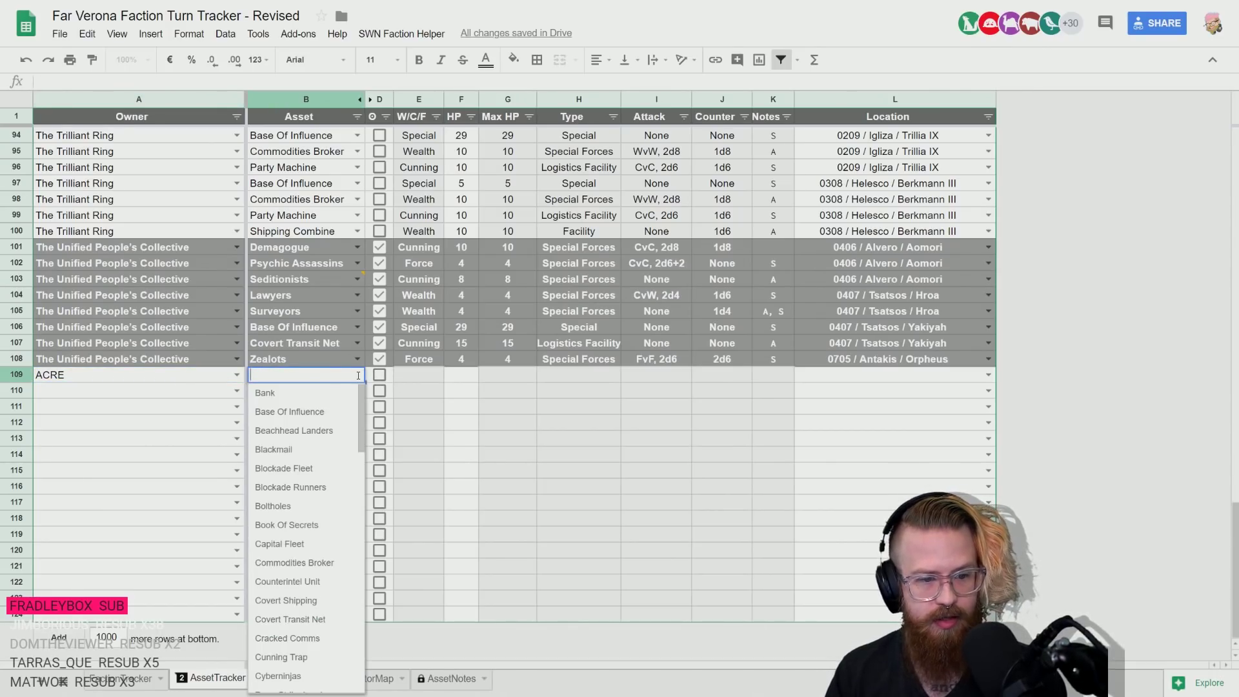
type("comm")
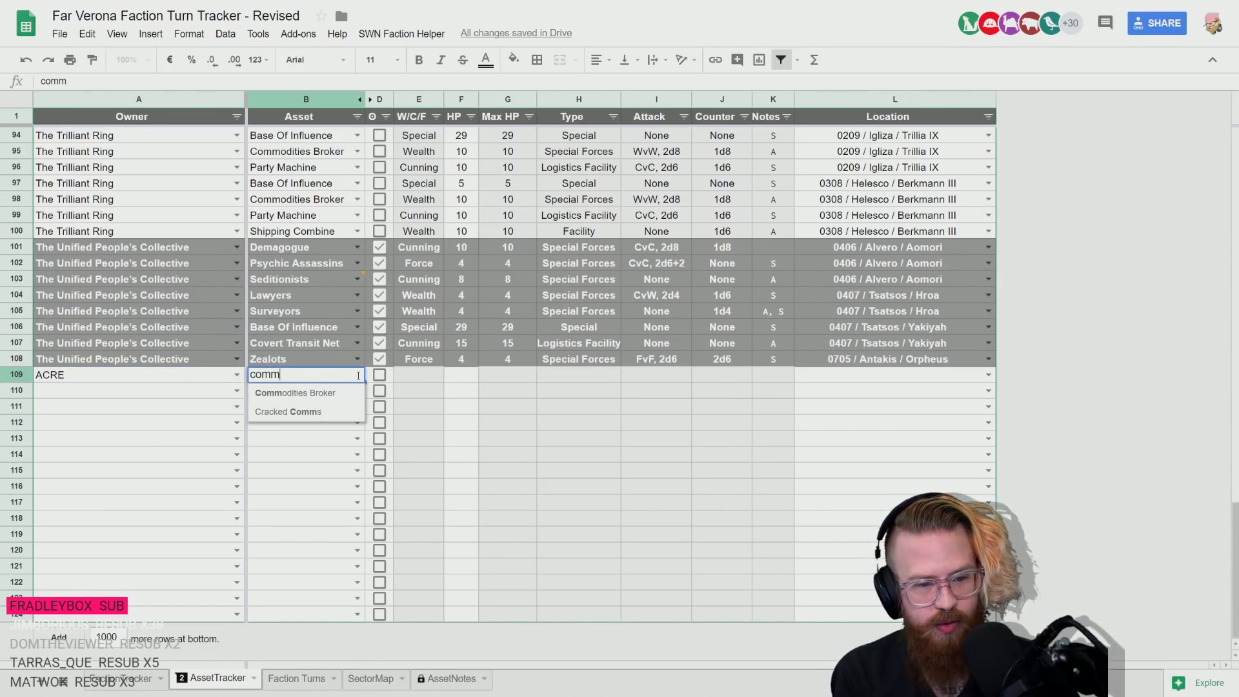
key("Return")
key("Tab")
key("Tab")
key("Tab")
key("Tab")
key("Tab")
key("Tab")
key("Tab")
key("Tab")
key("Tab")
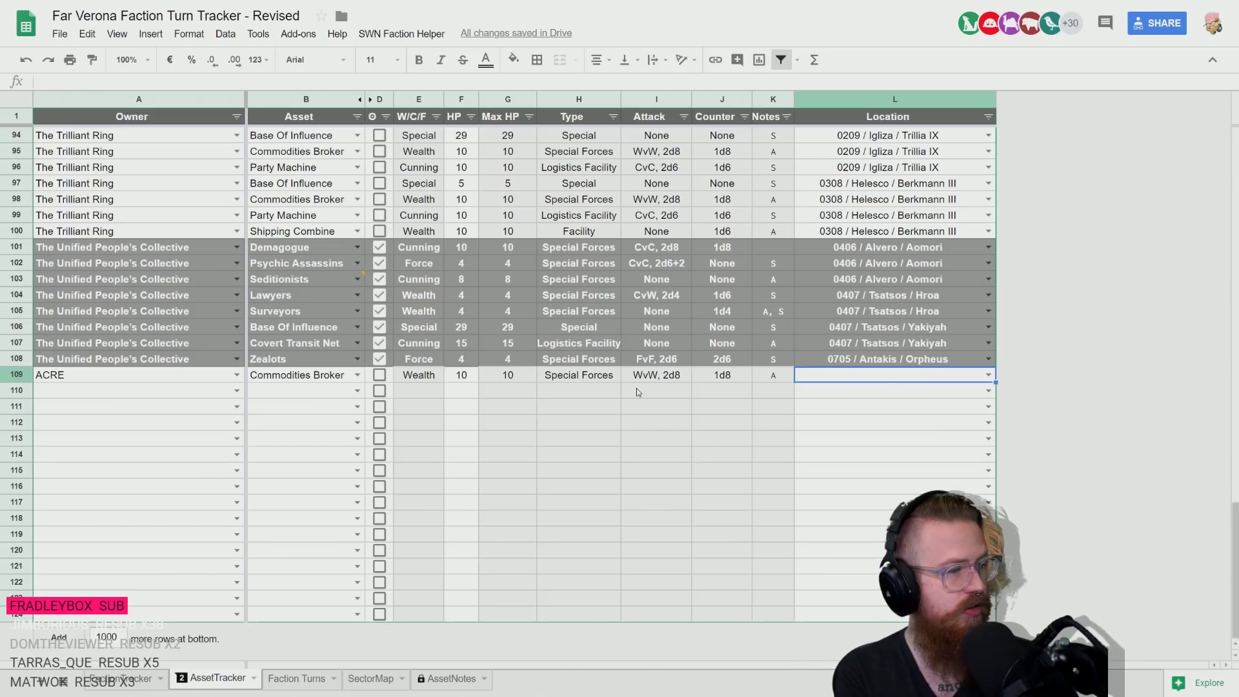
type("dem")
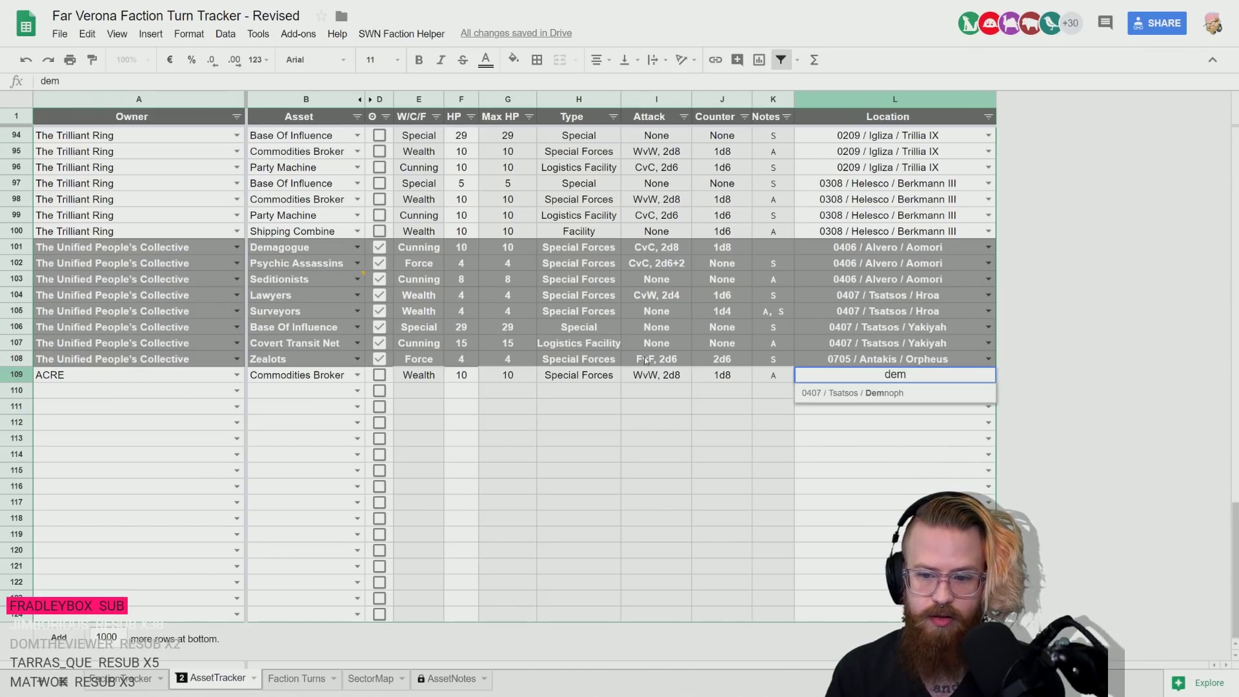
left_click(879, 392)
left_click(112, 392)
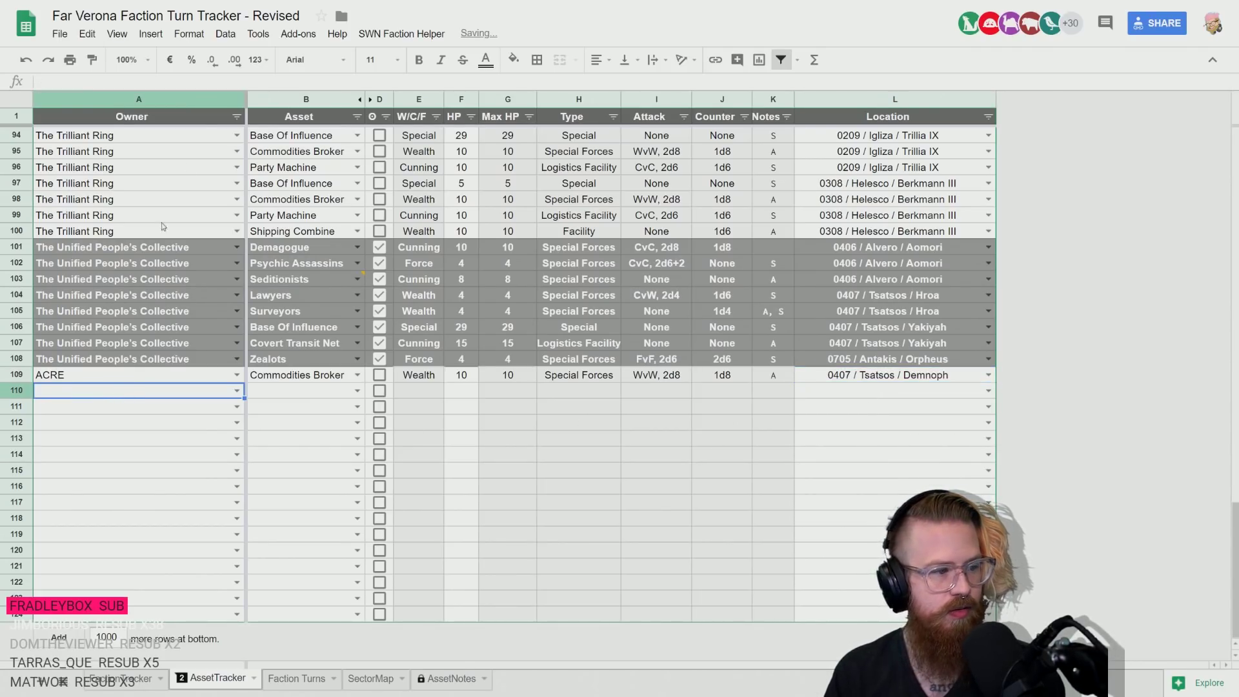
- Sort the asset list by the Owner column, allowing the protected-range edit
left_click(236, 117)
left_click(97, 138)
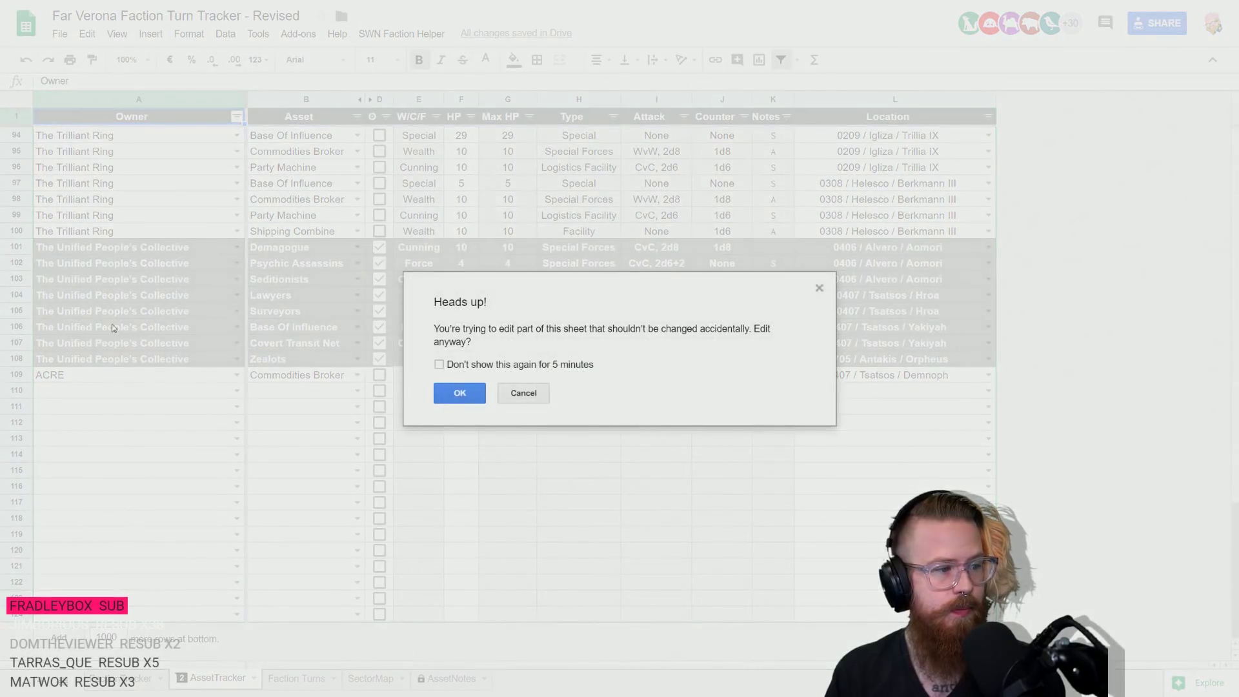
left_click(458, 387)
left_click(171, 406)
scroll(163, 447, "up", 2)
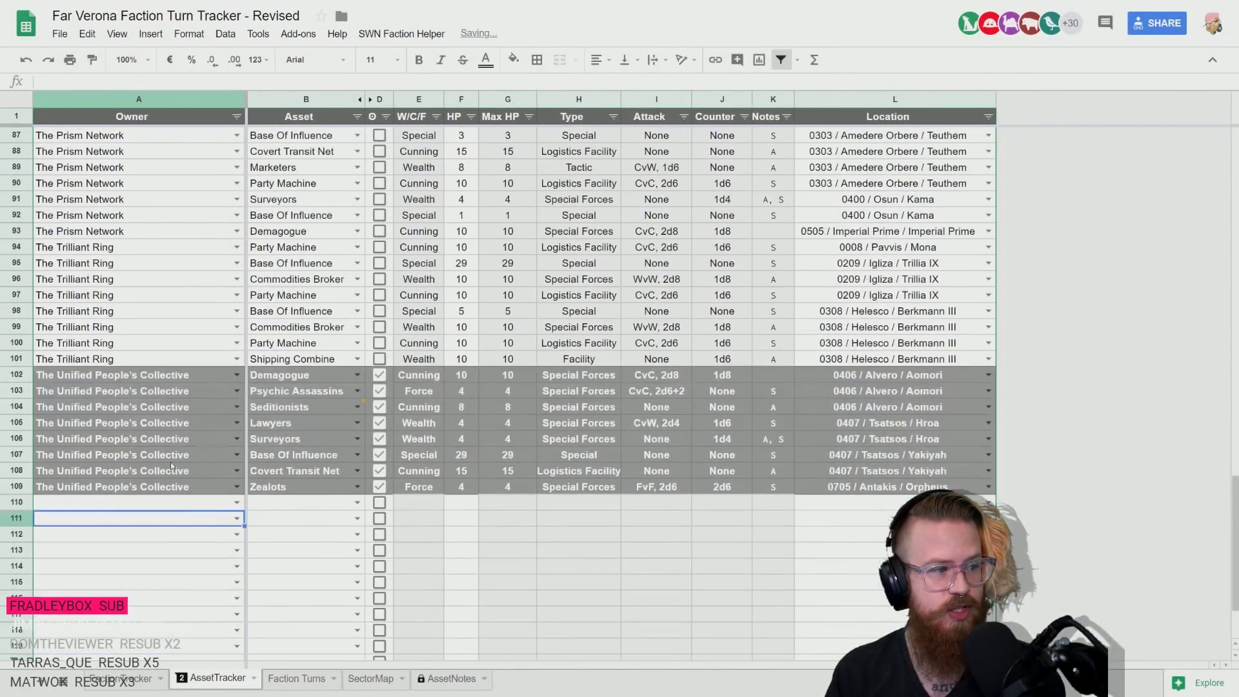
scroll(171, 462, "down", 1)
key("Up")
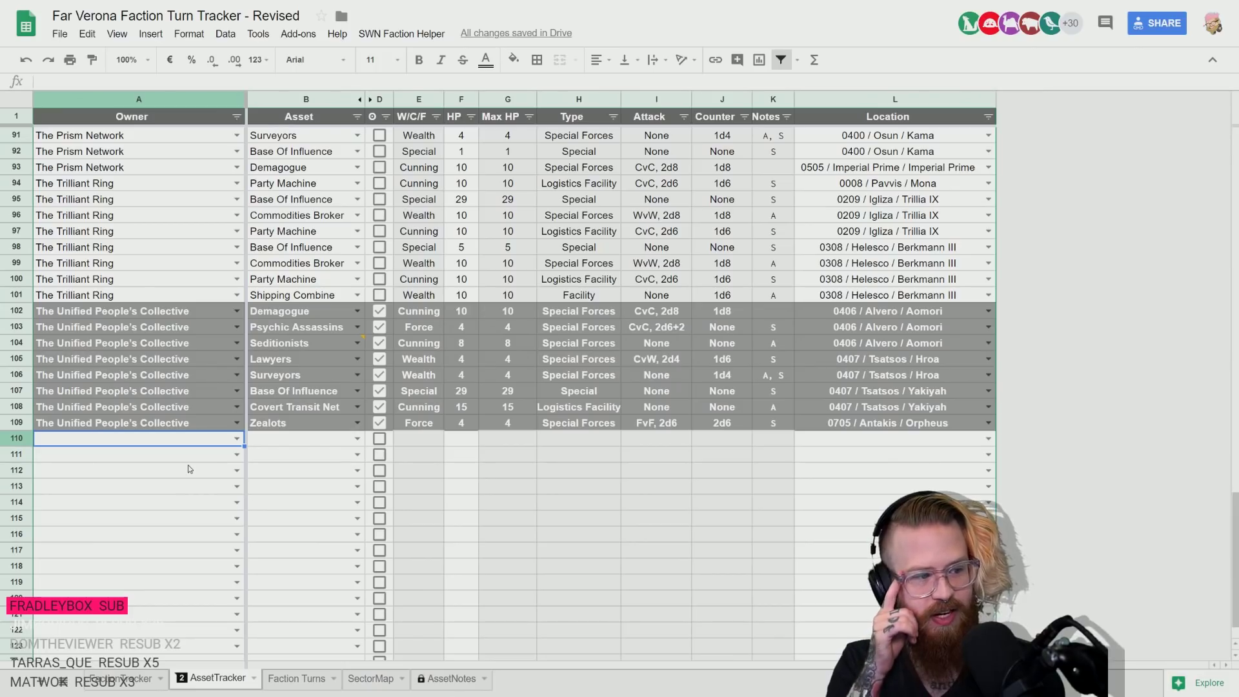
scroll(194, 469, "up", 4)
scroll(194, 468, "up", 6)
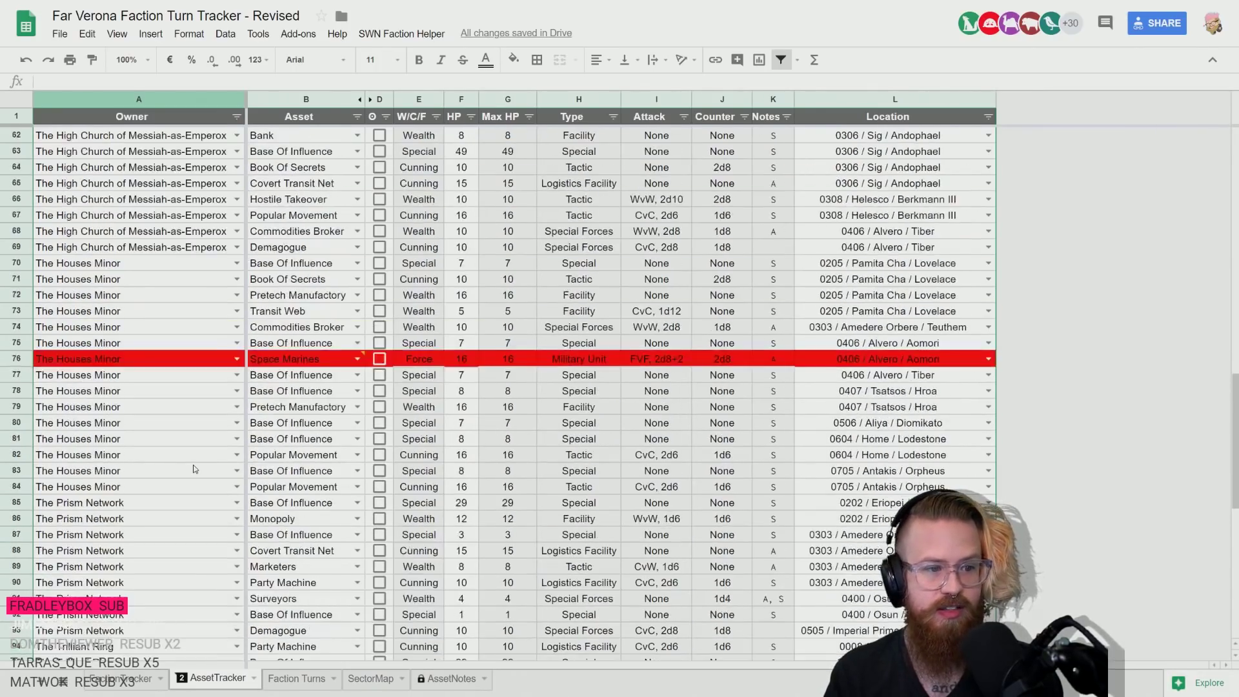
scroll(188, 466, "down", 10)
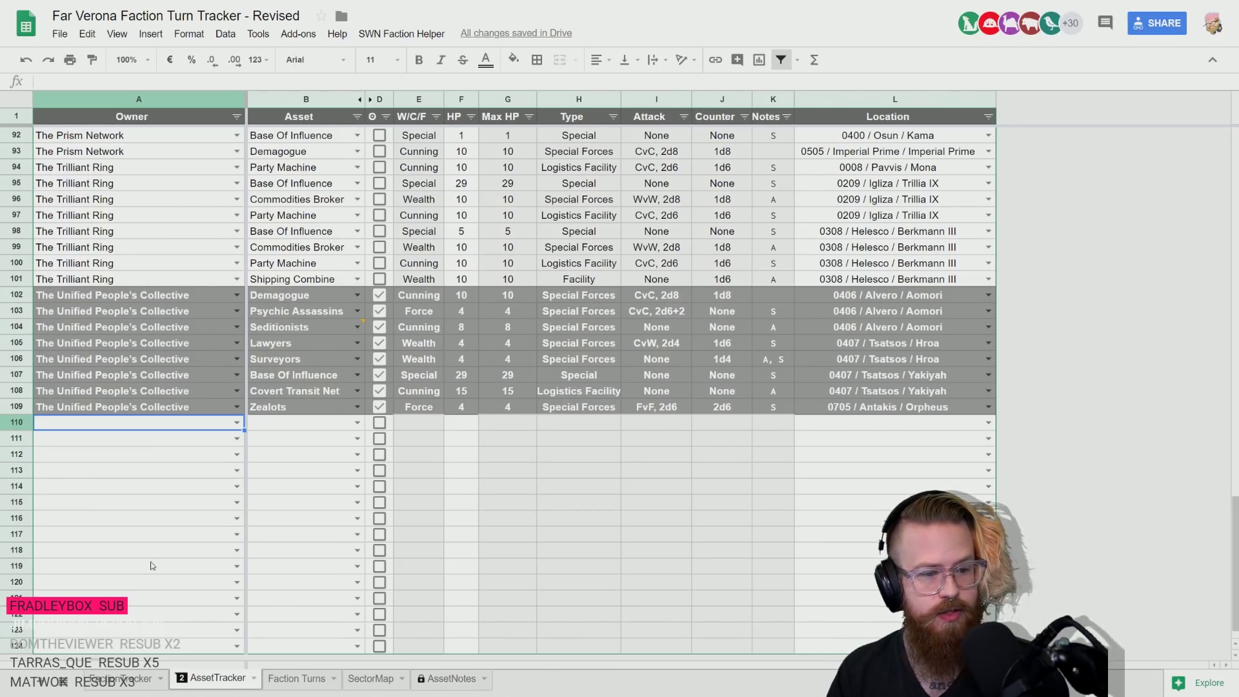
- On Faction Turns, give The Houses Minor turn order 8 in cell B12
left_click(123, 678)
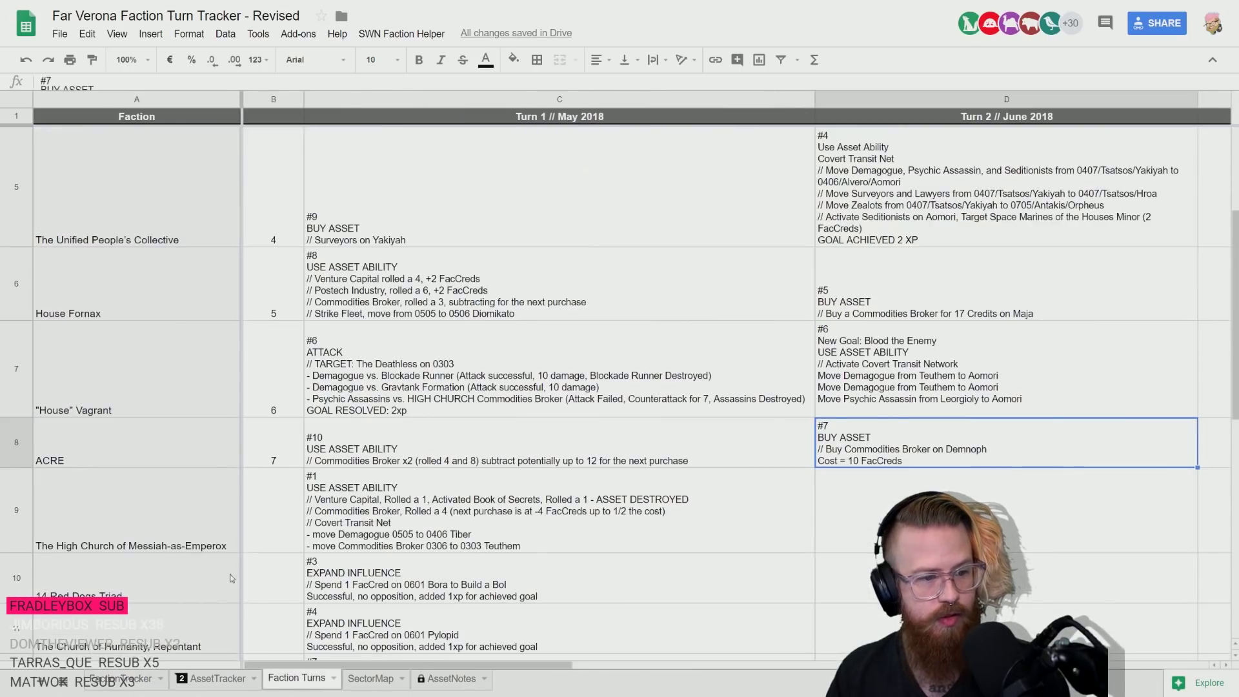
left_click(297, 678)
scroll(263, 479, "down", 5)
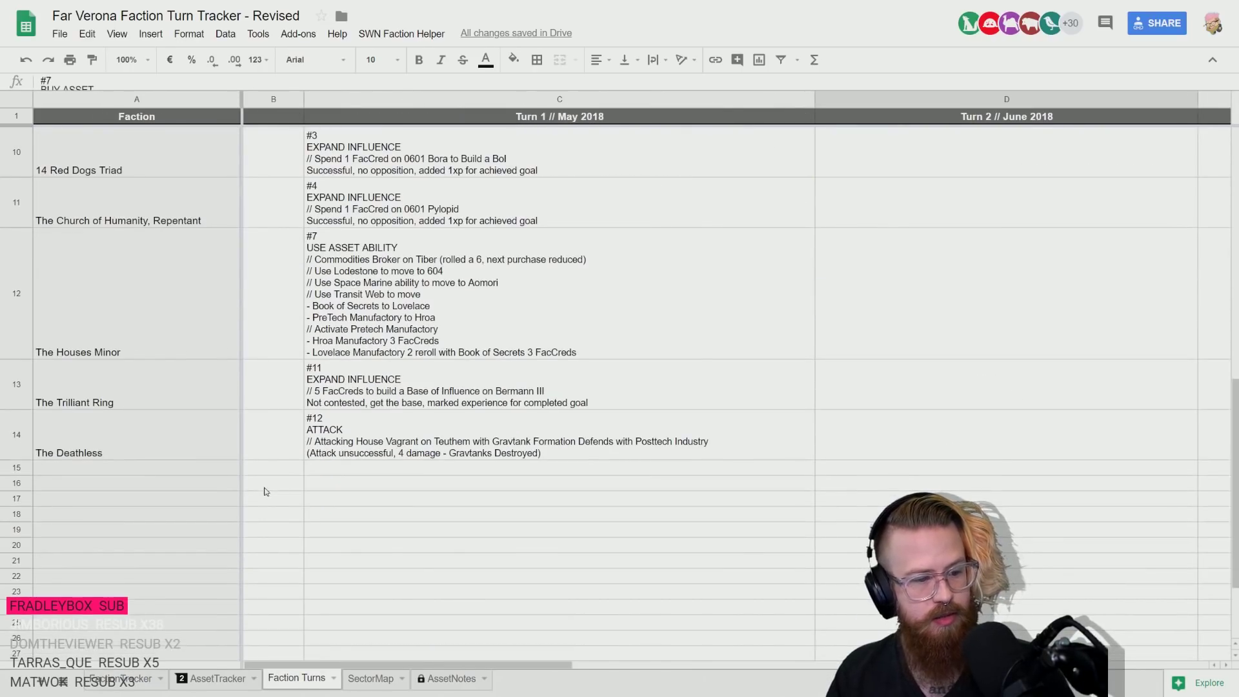
left_click(279, 332)
scroll(284, 446, "up", 3)
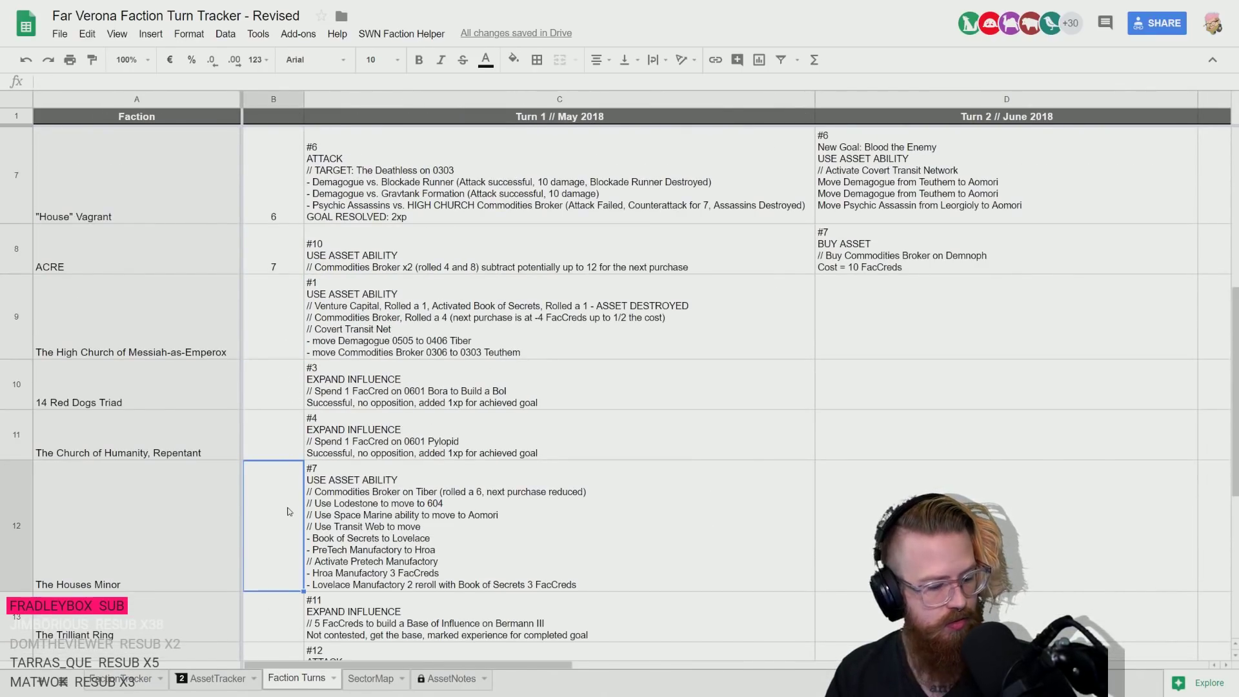
type("8")
key("Return")
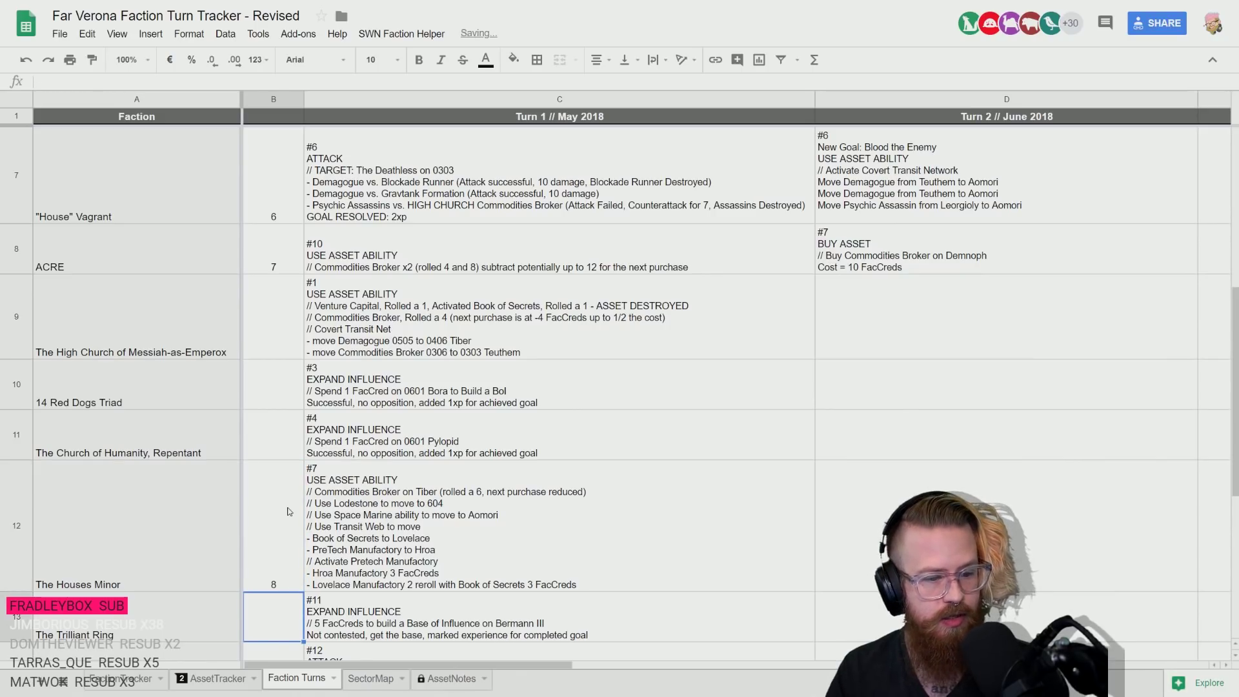
- Sort Faction Turns A→Z by turn order, accepting the protected-range warning
left_click(14, 514)
right_click(14, 515)
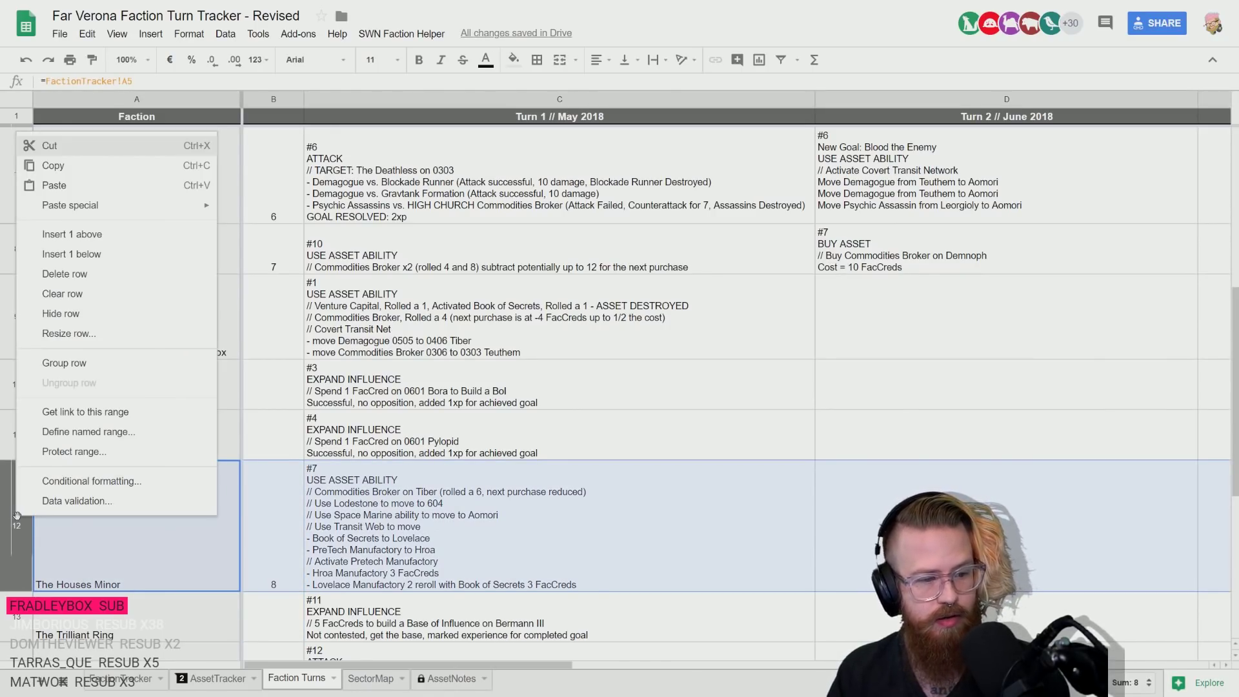
key("Escape")
left_click(296, 100)
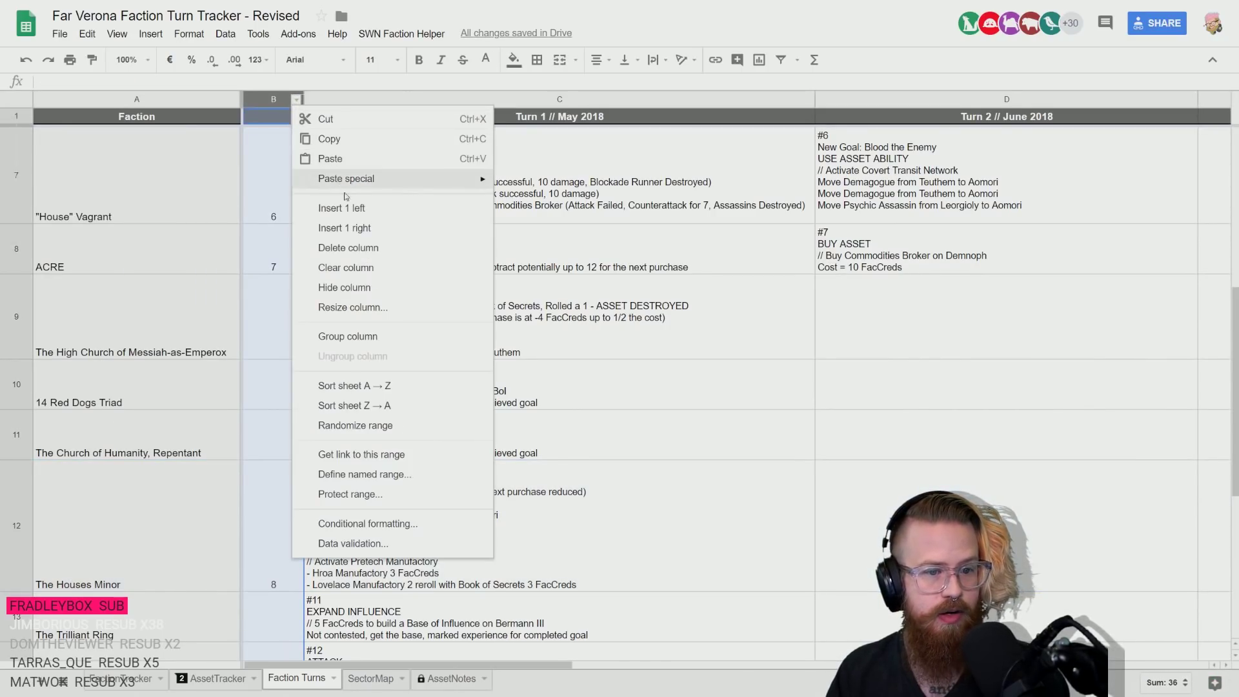
left_click(439, 387)
left_click(439, 395)
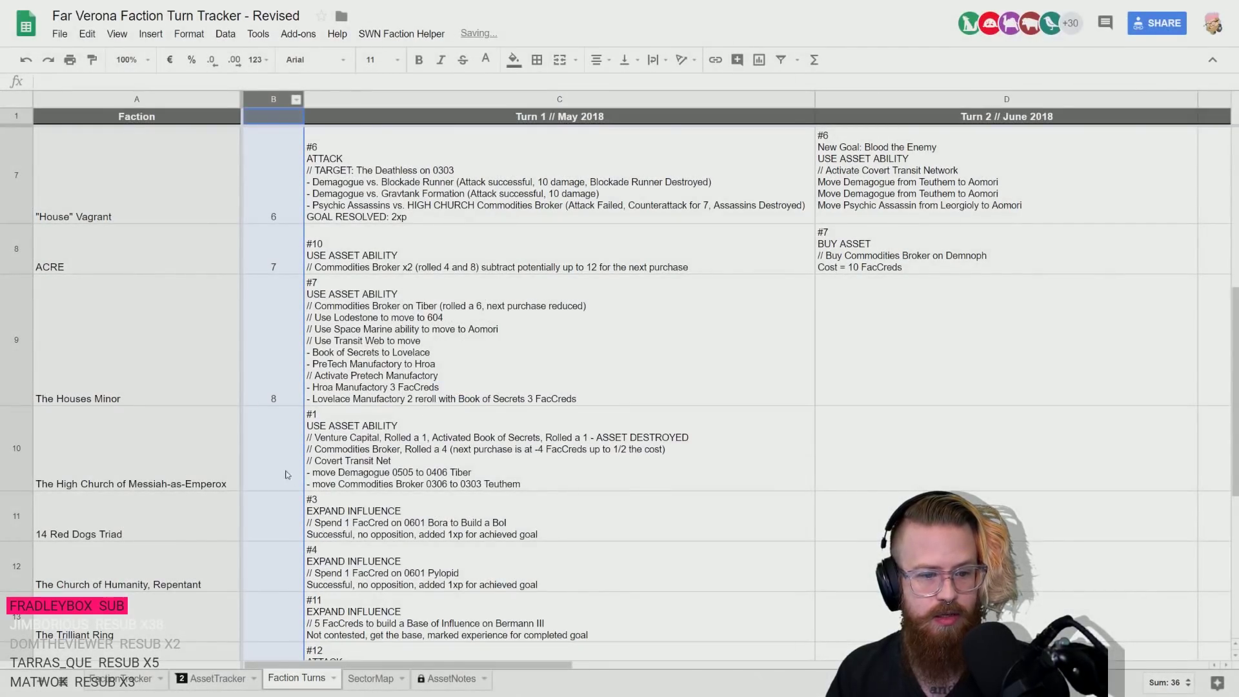
left_click(536, 398)
key("Right")
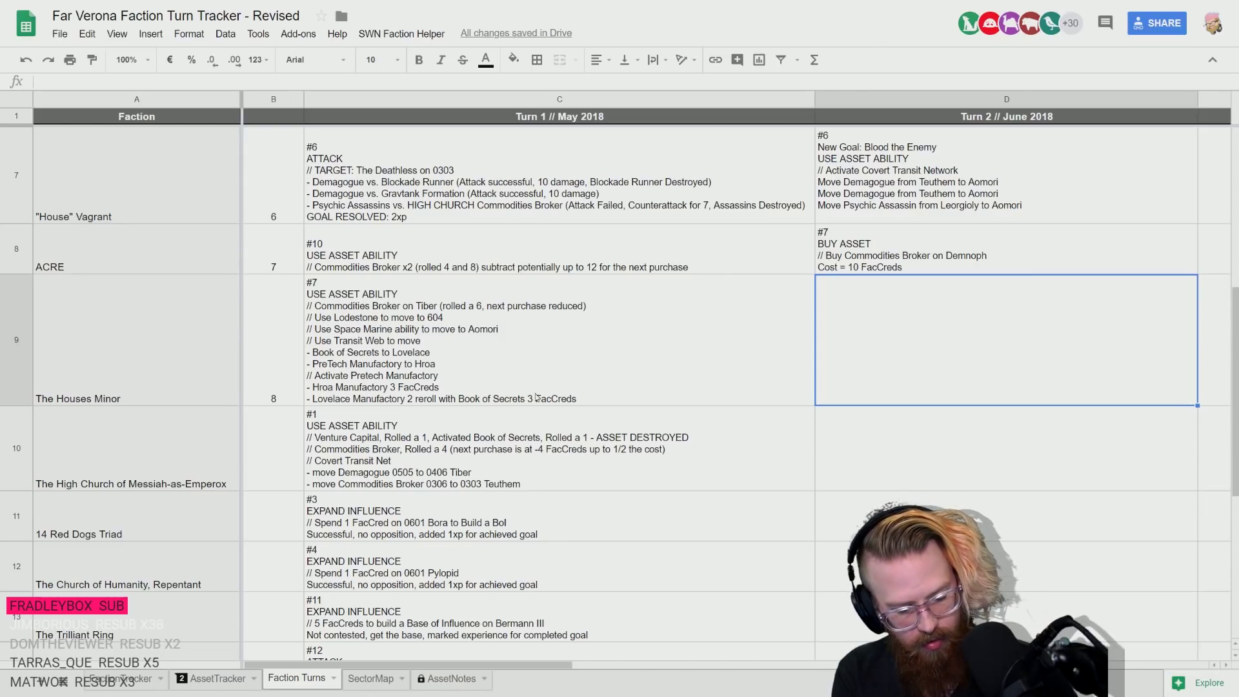
- Enter '#8', 'BUY ASSET' and '//' on separate lines in The Houses Minor's D9
type("#8")
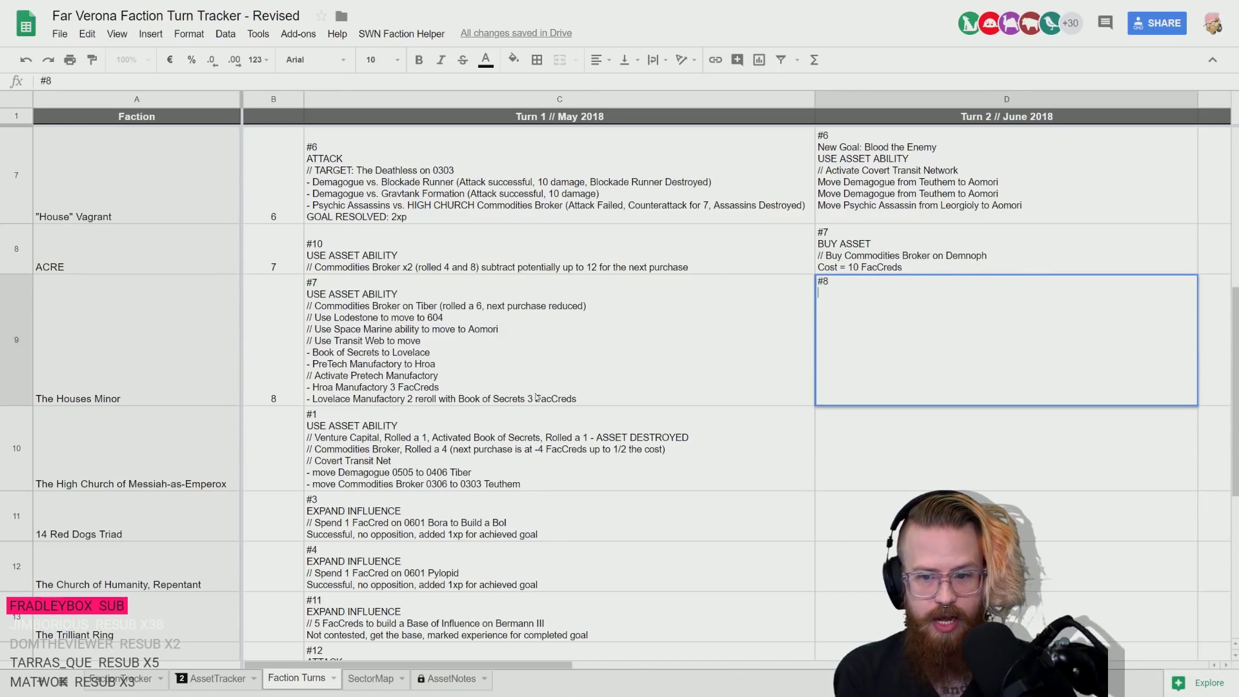
key("alt+Return")
key("BackSpace")
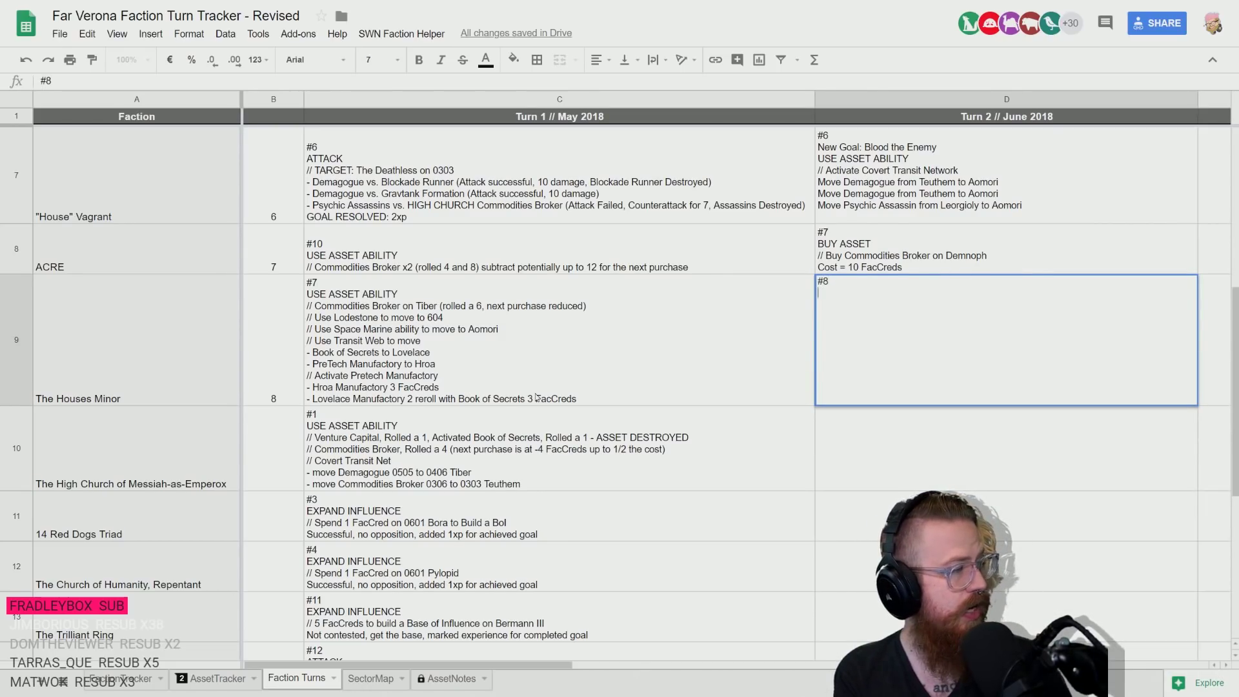
key("alt+Return")
type("B")
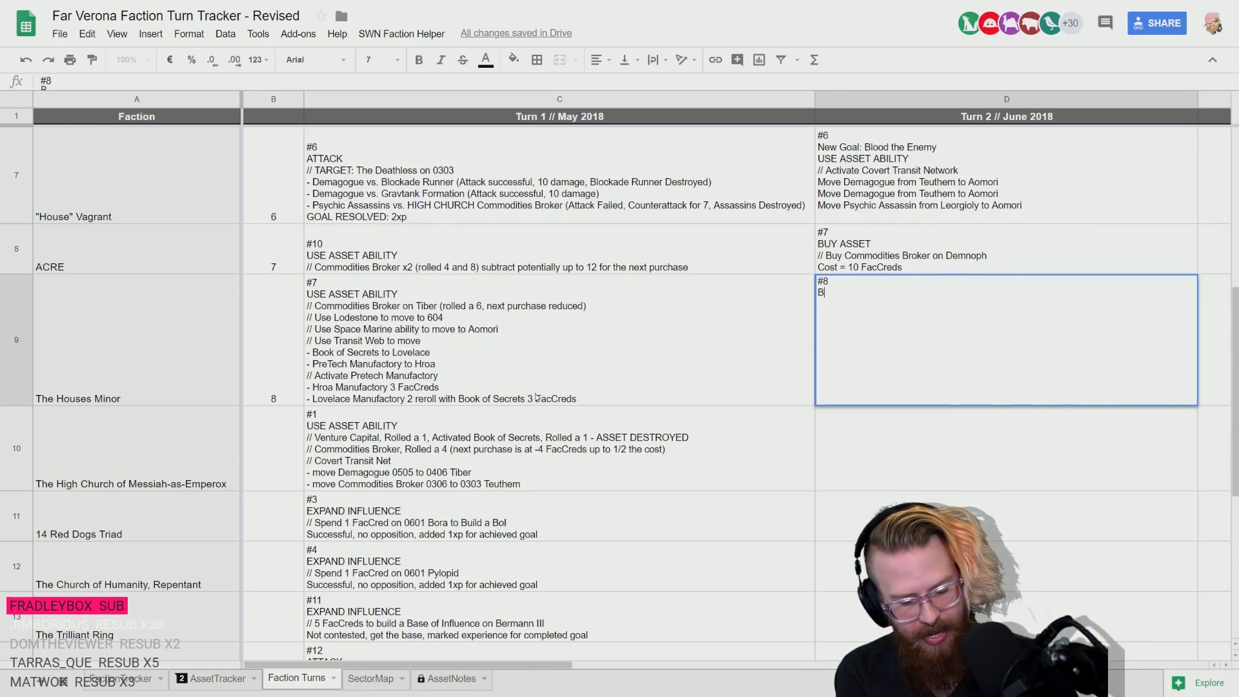
type("UY ASSET")
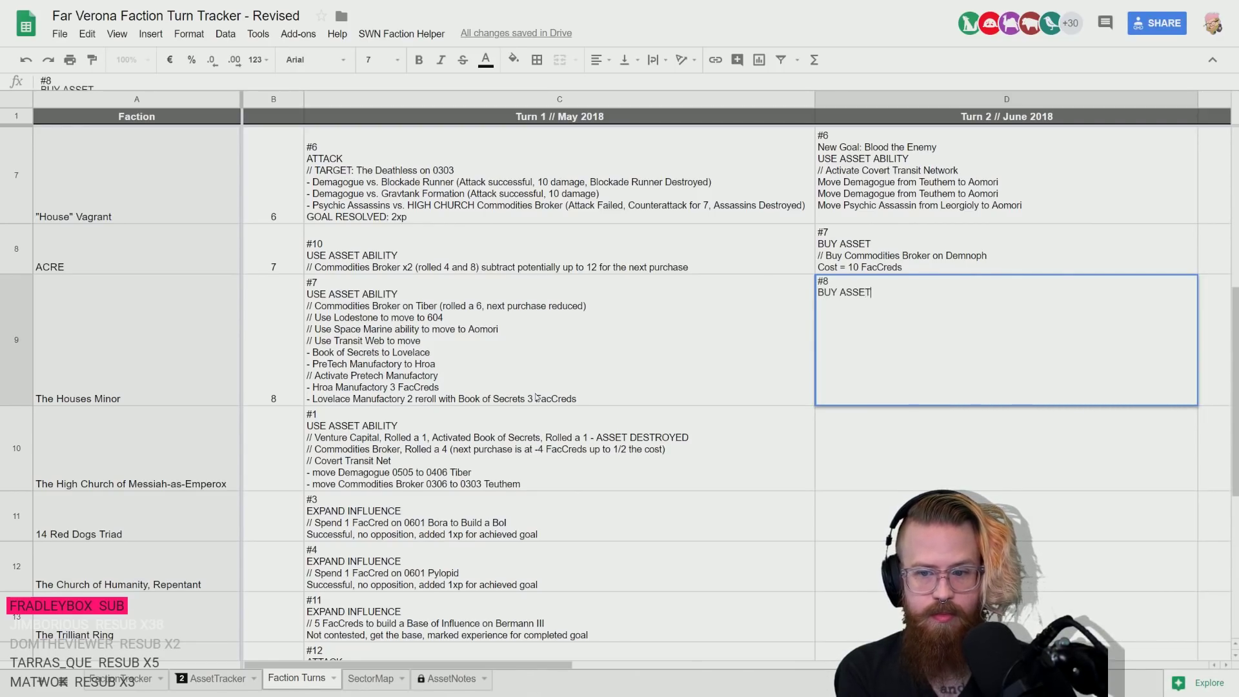
key("alt+Return")
type("//")
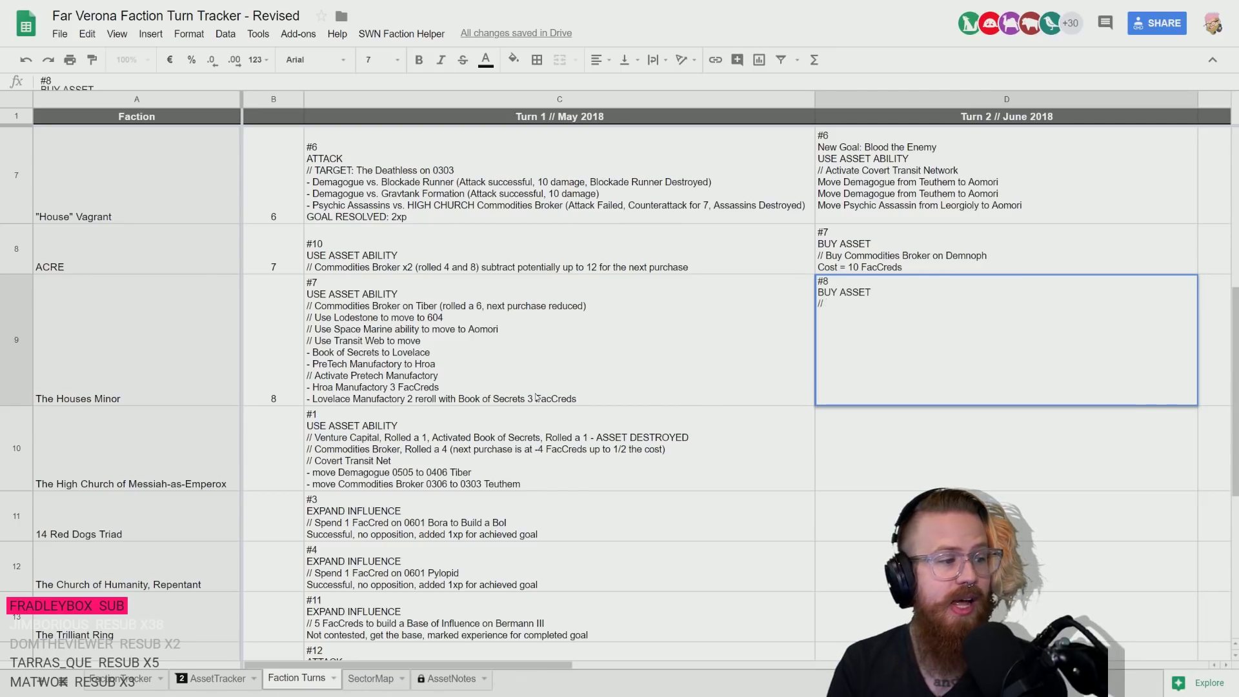
key("Return")
left_click(889, 364)
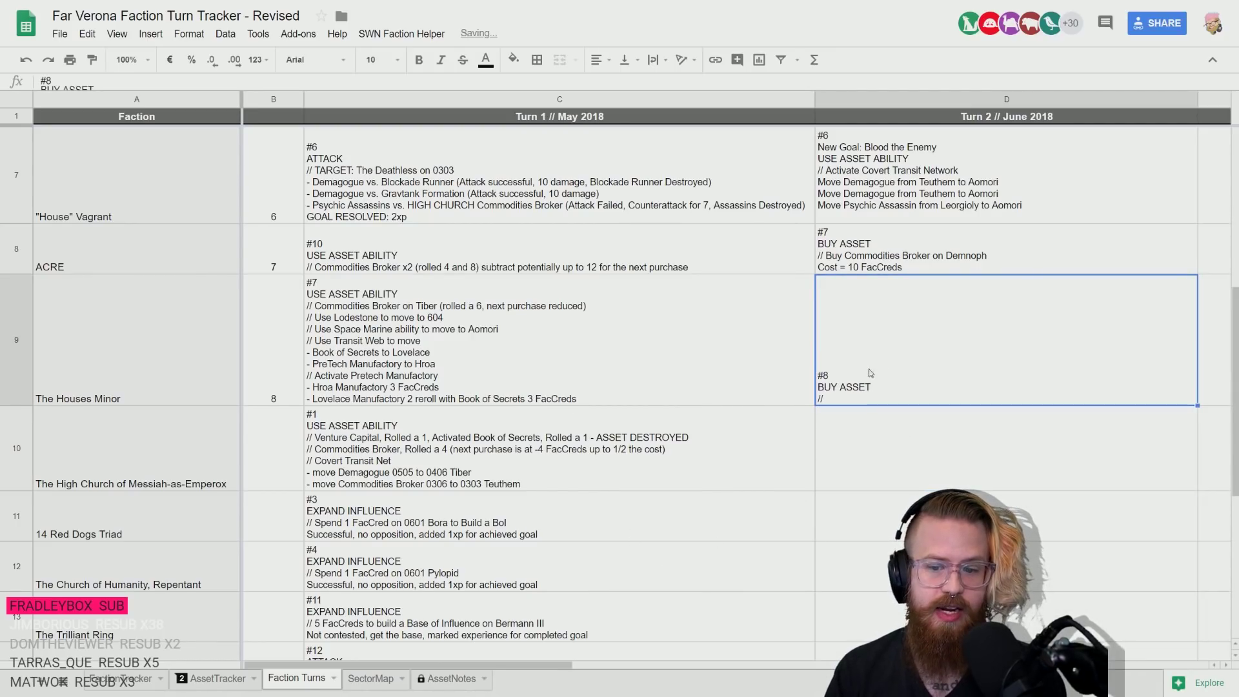
double_click(870, 370)
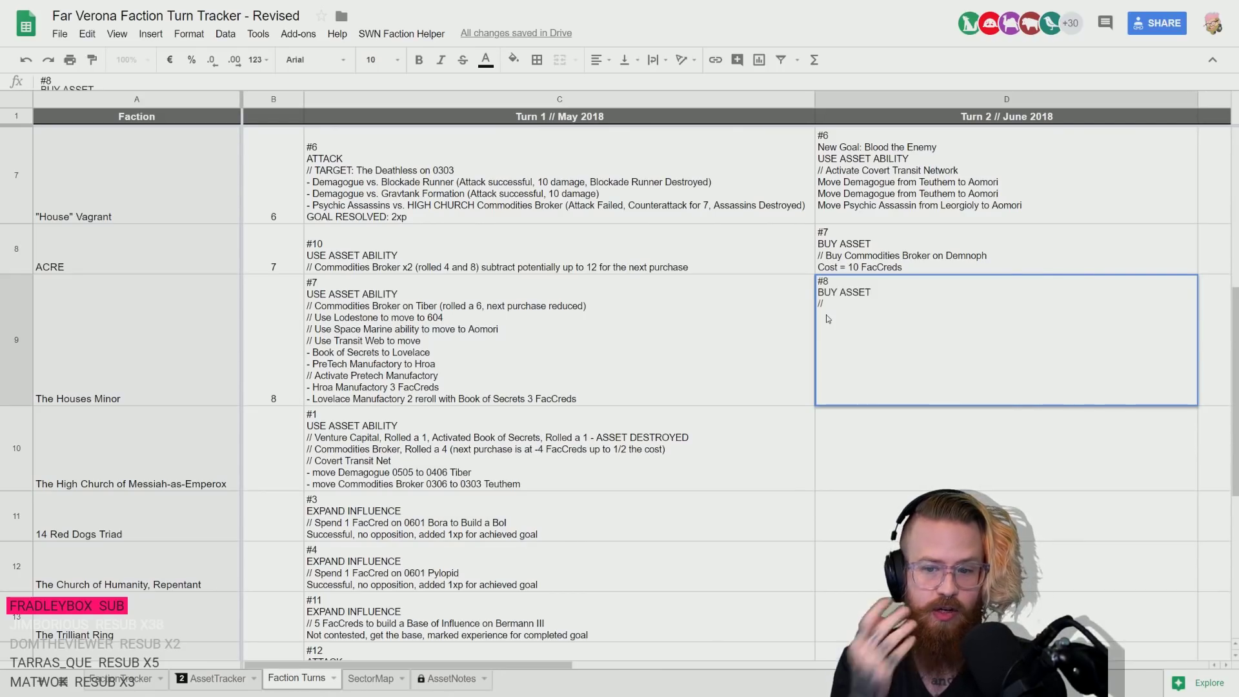
left_click(121, 678)
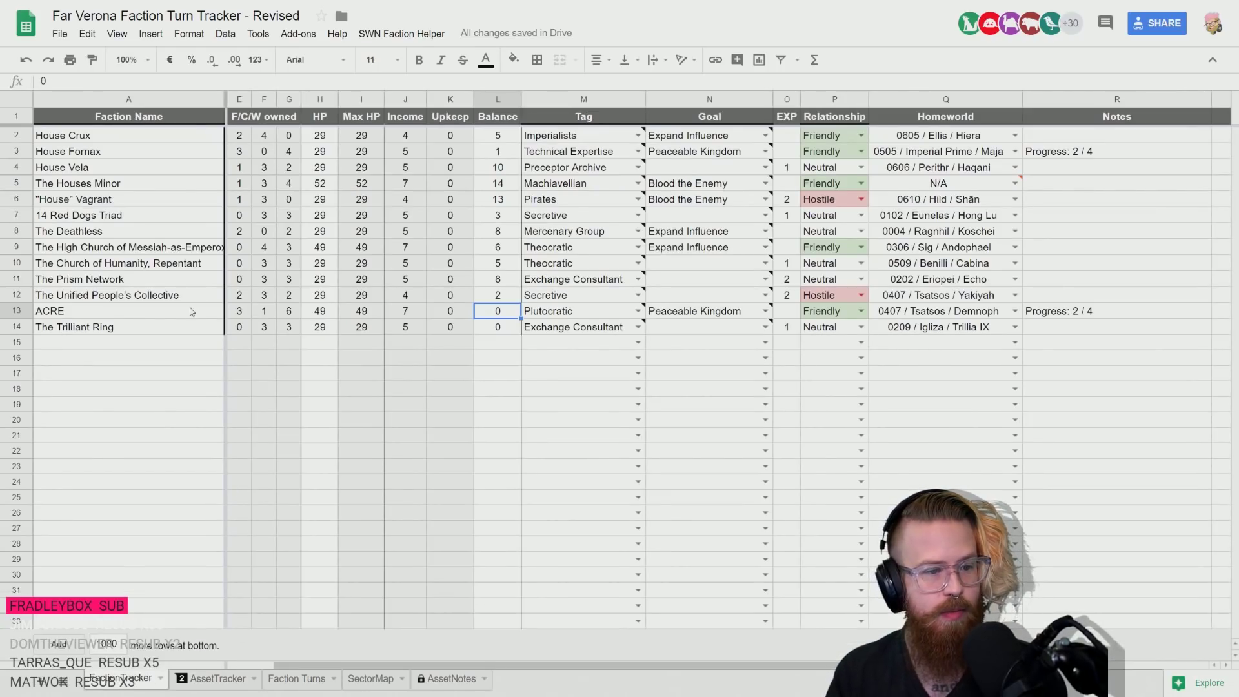
- Sort the AssetTracker list A→Z by Owner, accepting the protected-range warning
left_click(498, 183)
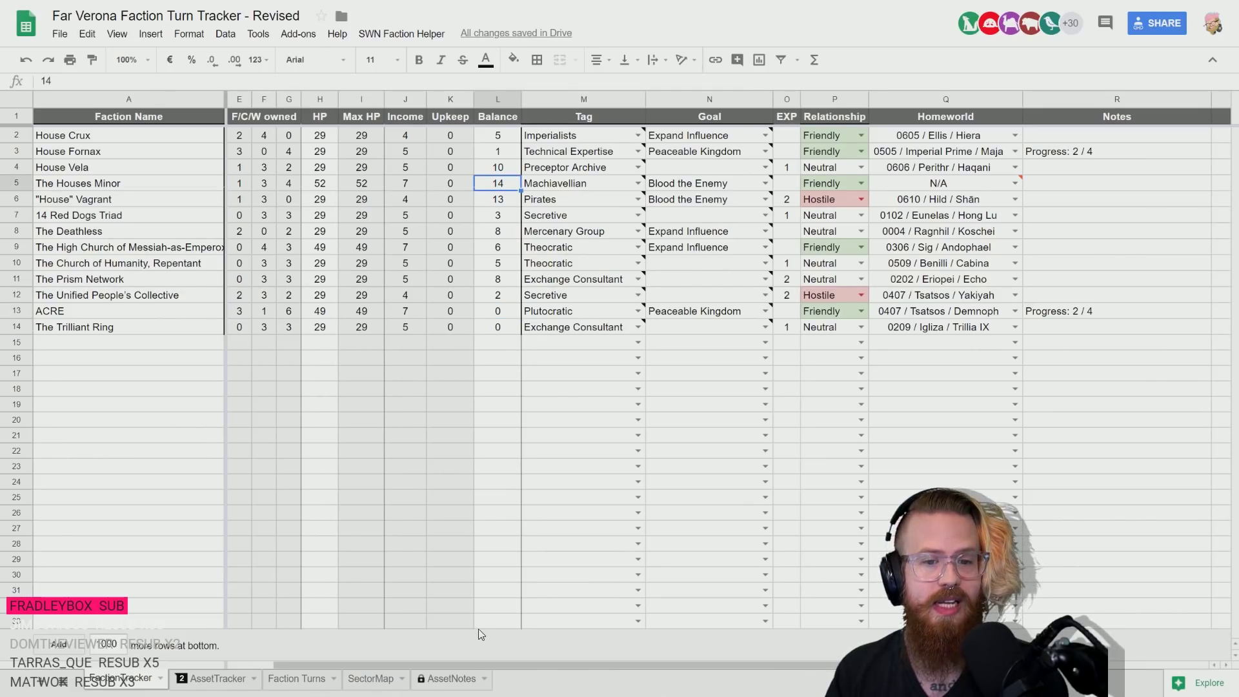
left_click(223, 677)
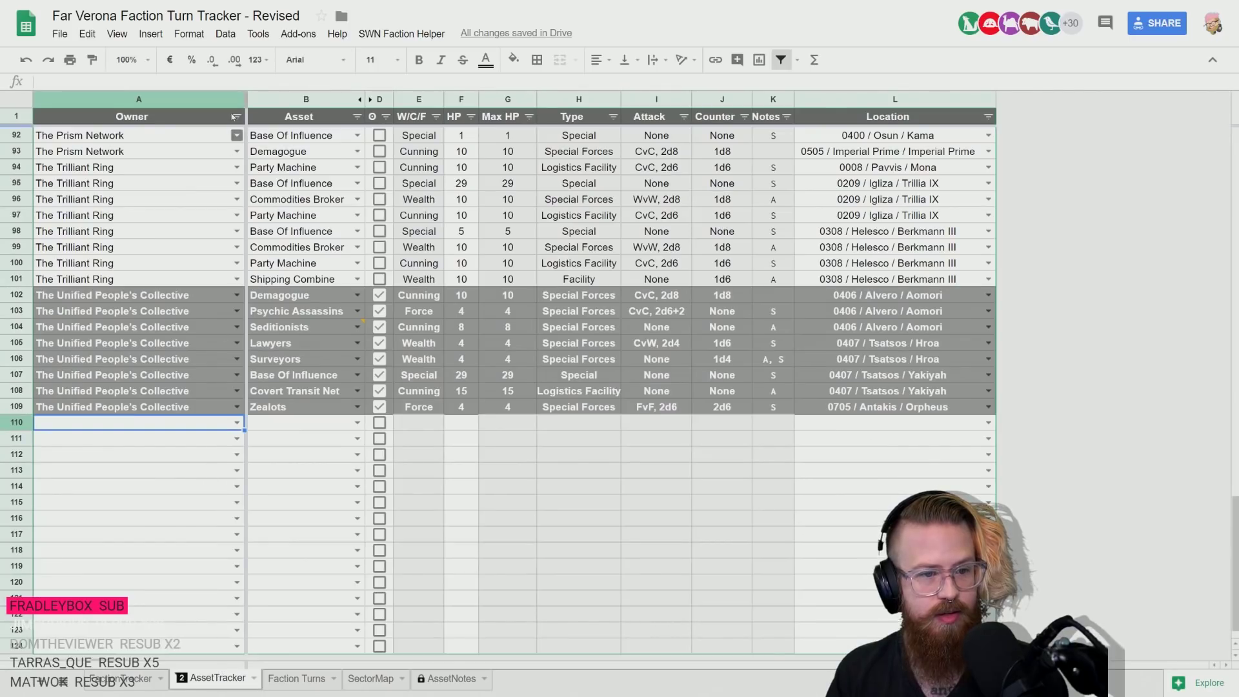
left_click(236, 116)
left_click(125, 139)
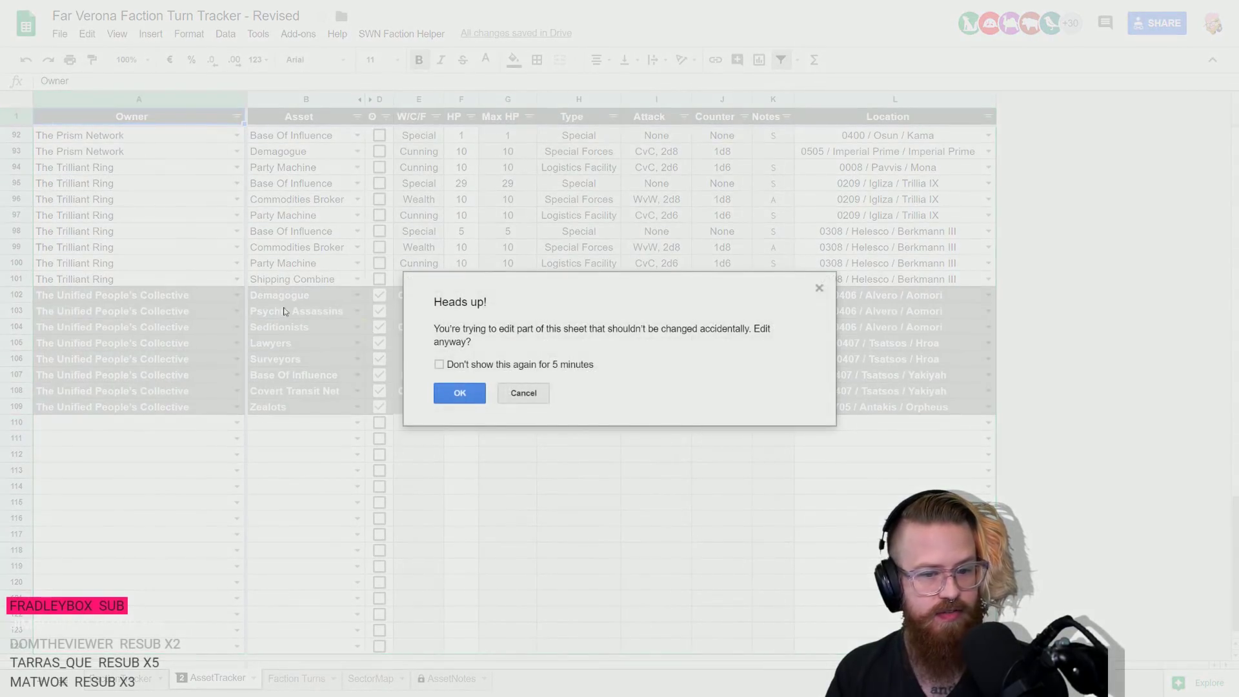
key("Return")
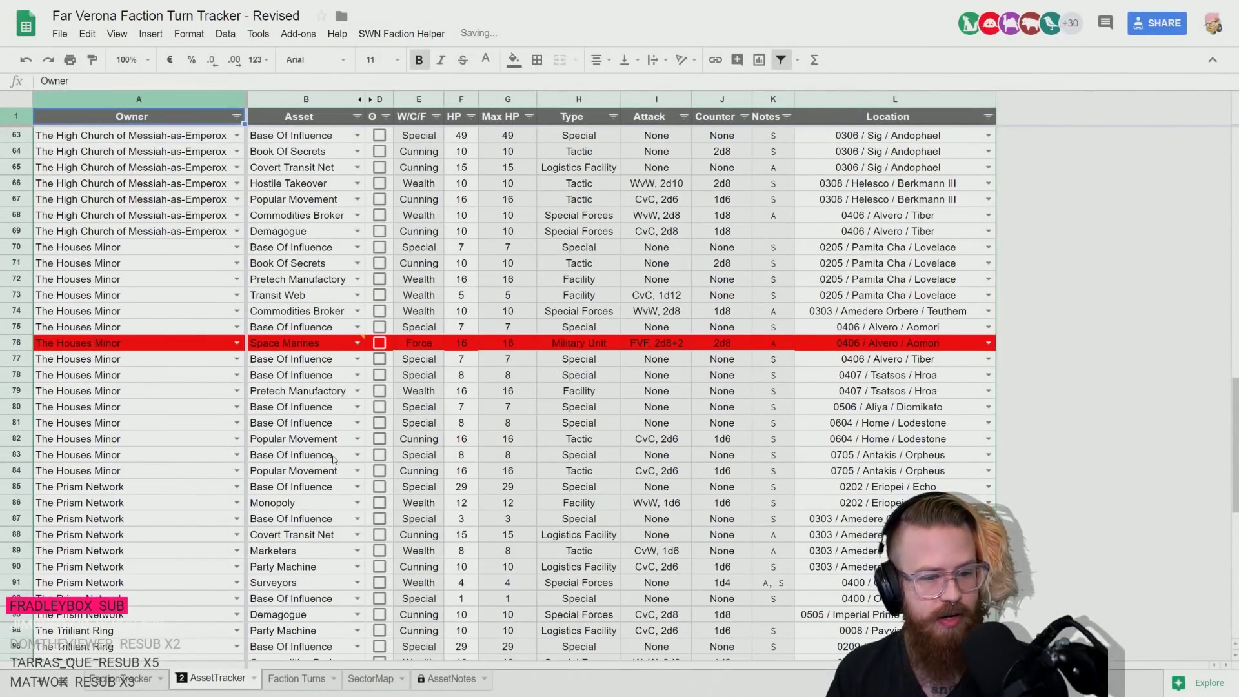
- Select The Houses Minor's asset rows 70–84, then return to FactionTracker
left_click(294, 438)
left_click(300, 423)
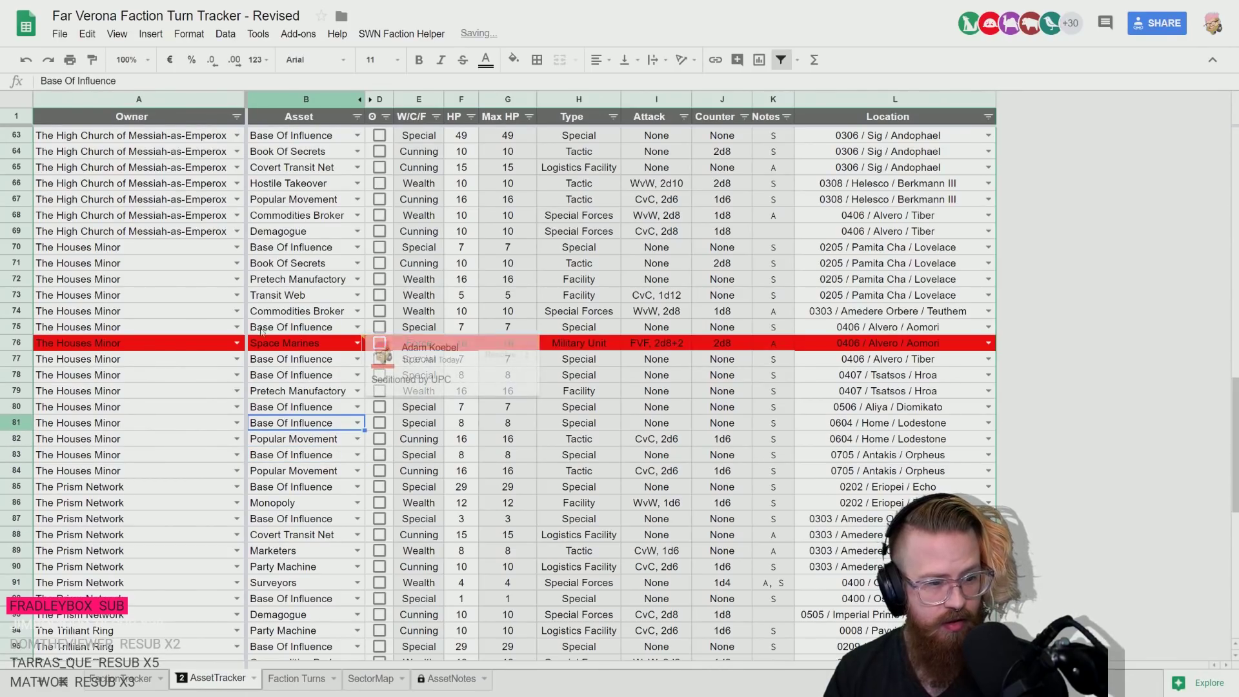
left_click(27, 248)
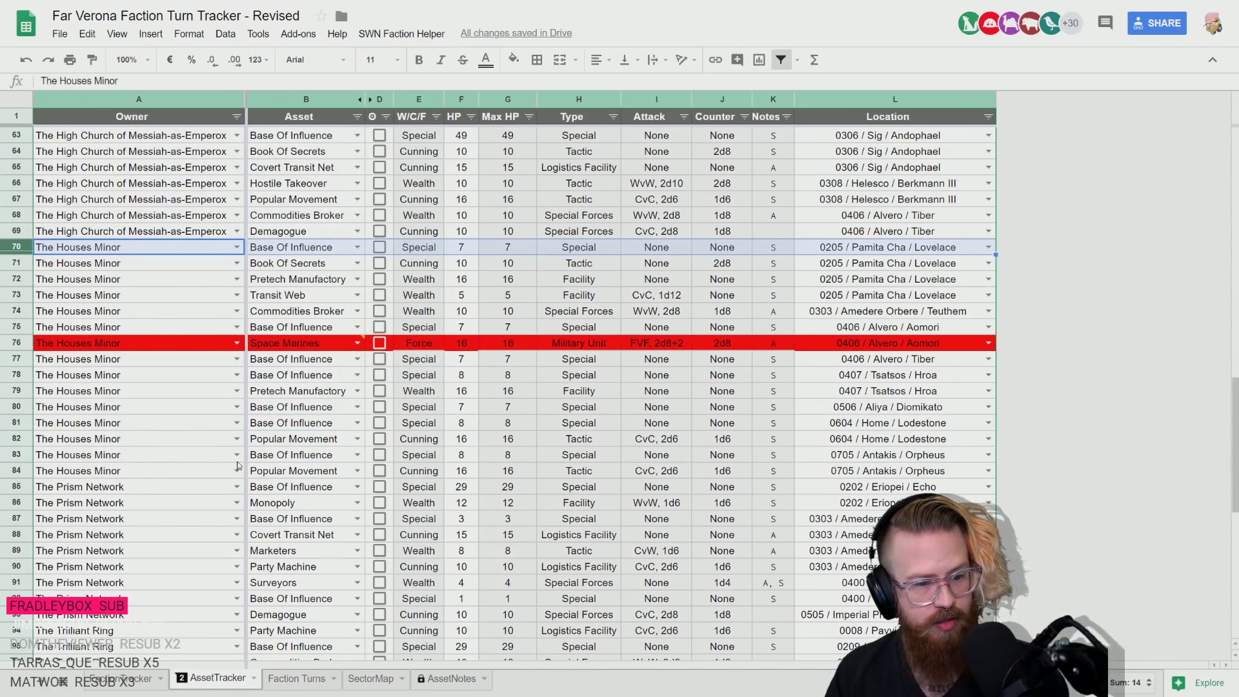
left_click(24, 471, "shift")
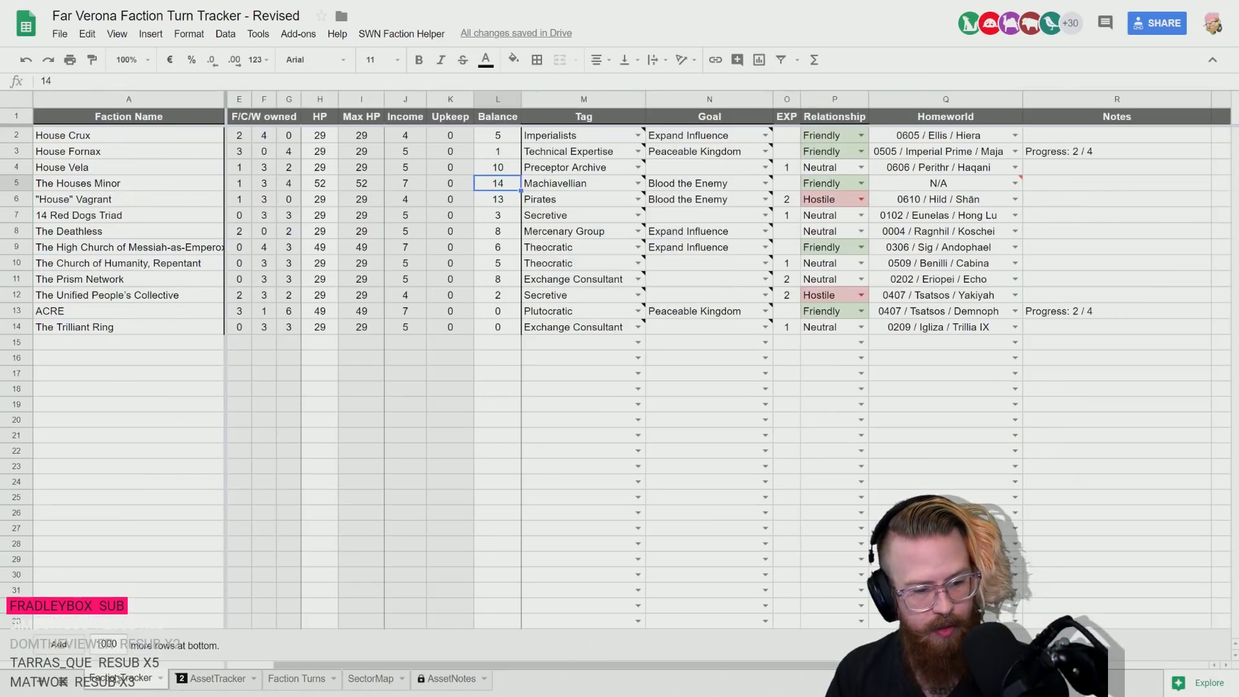
left_click(120, 680)
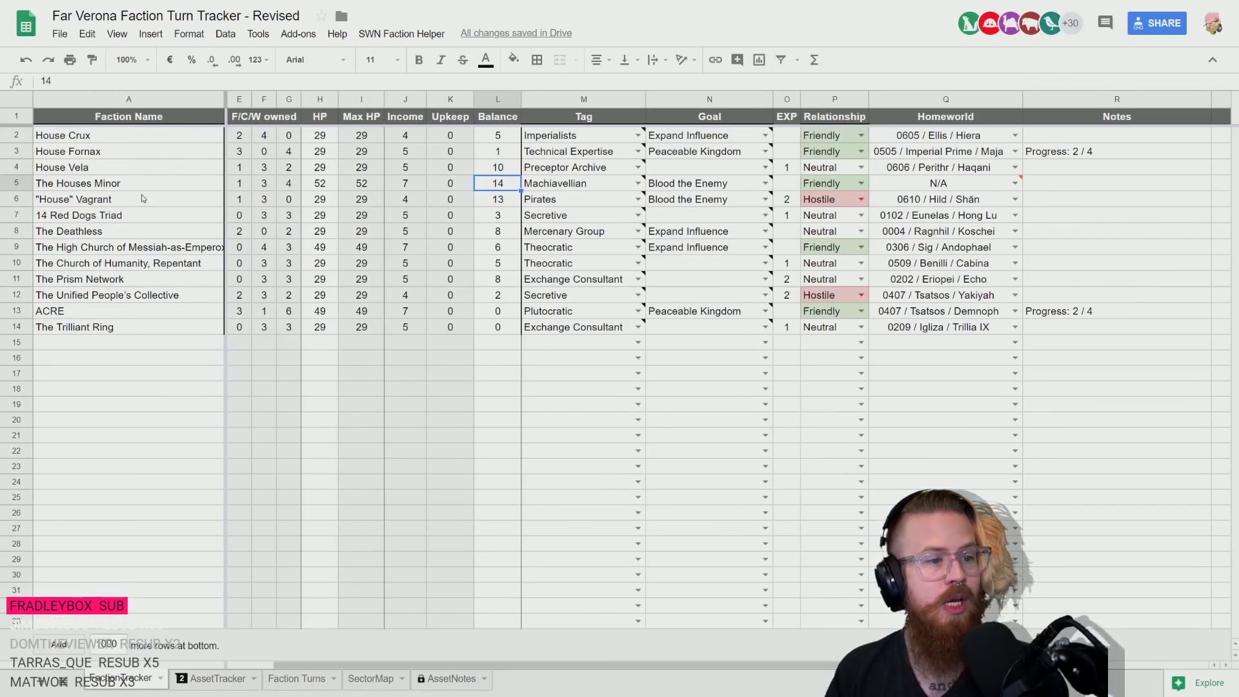
- Change The Houses Minor's Balance in L5 from 14 to 21, then go back to AssetTracker
type("32")
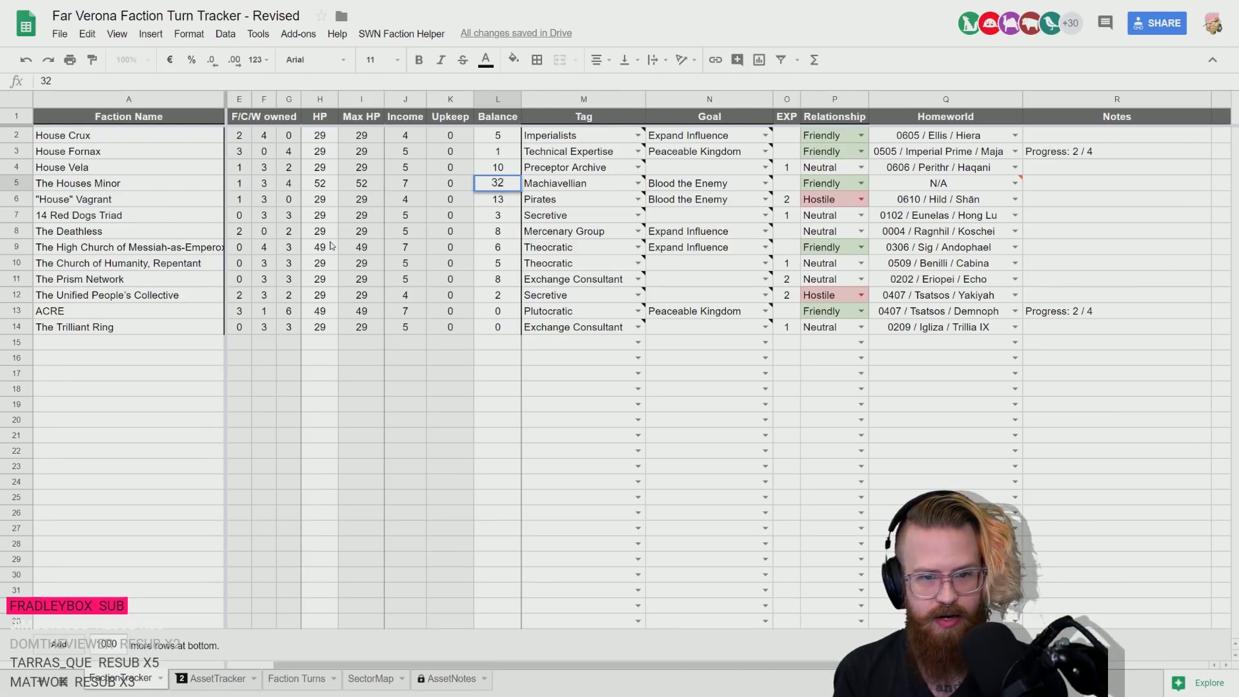
key("BackSpace")
key("BackSpace")
type("21")
key("Return")
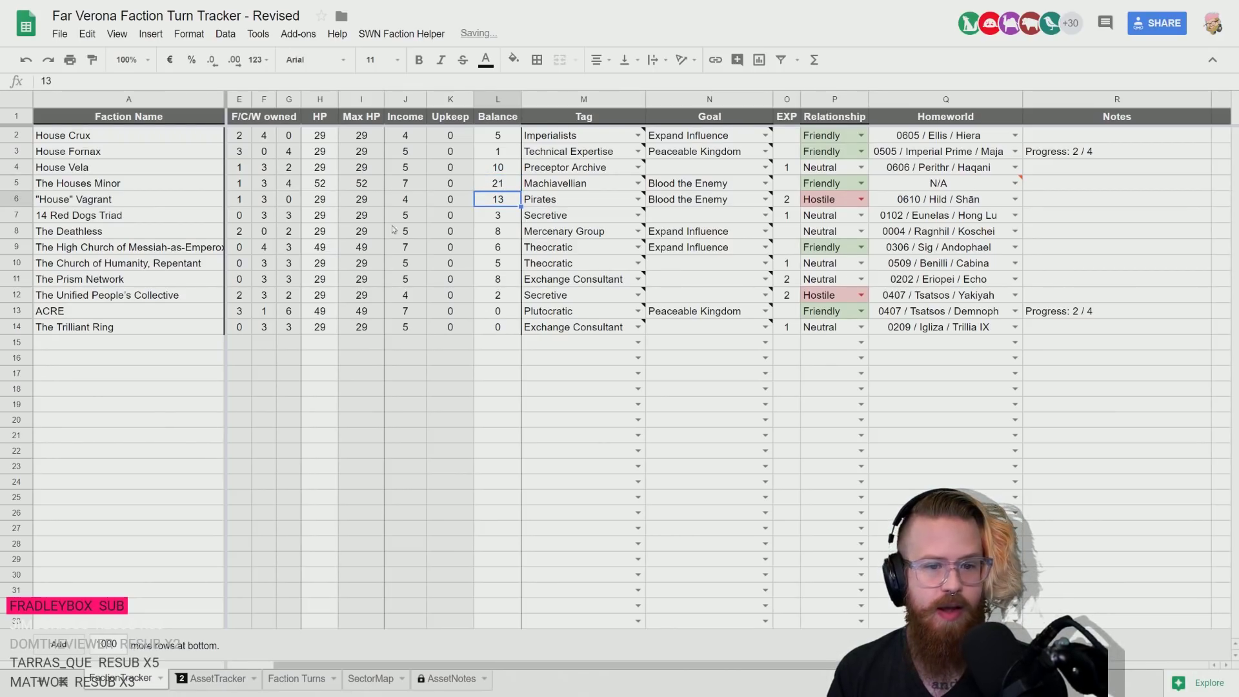
left_click(501, 184)
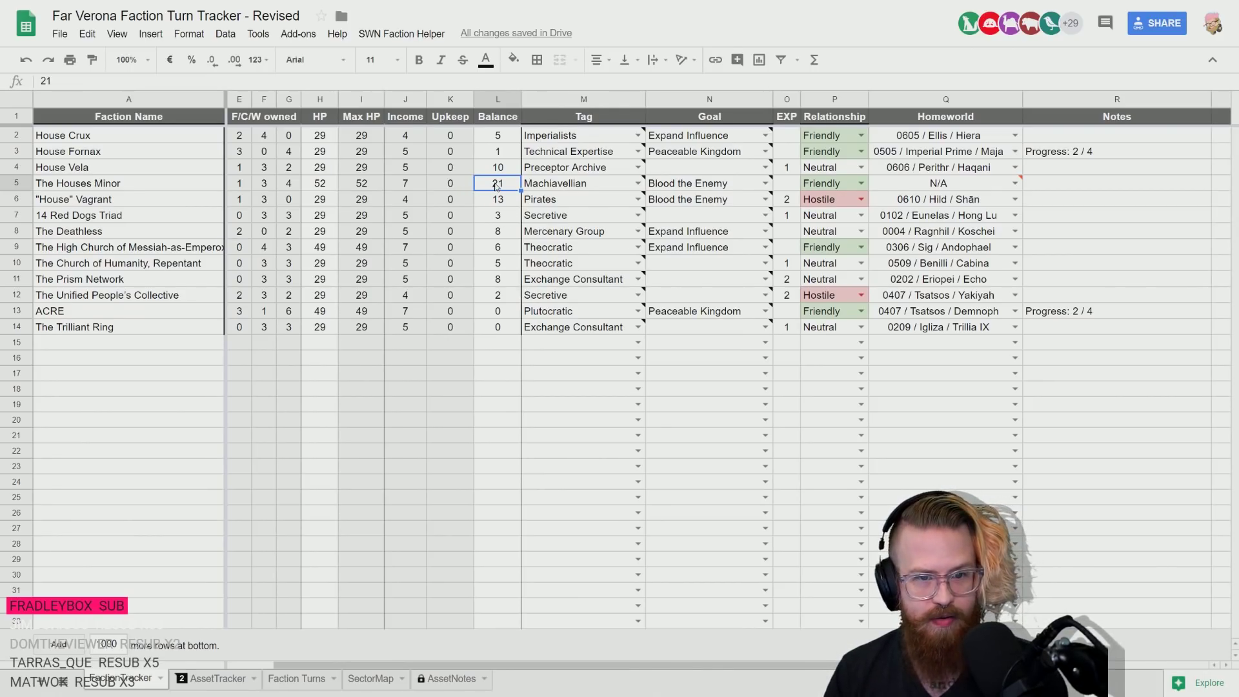
left_click(213, 678)
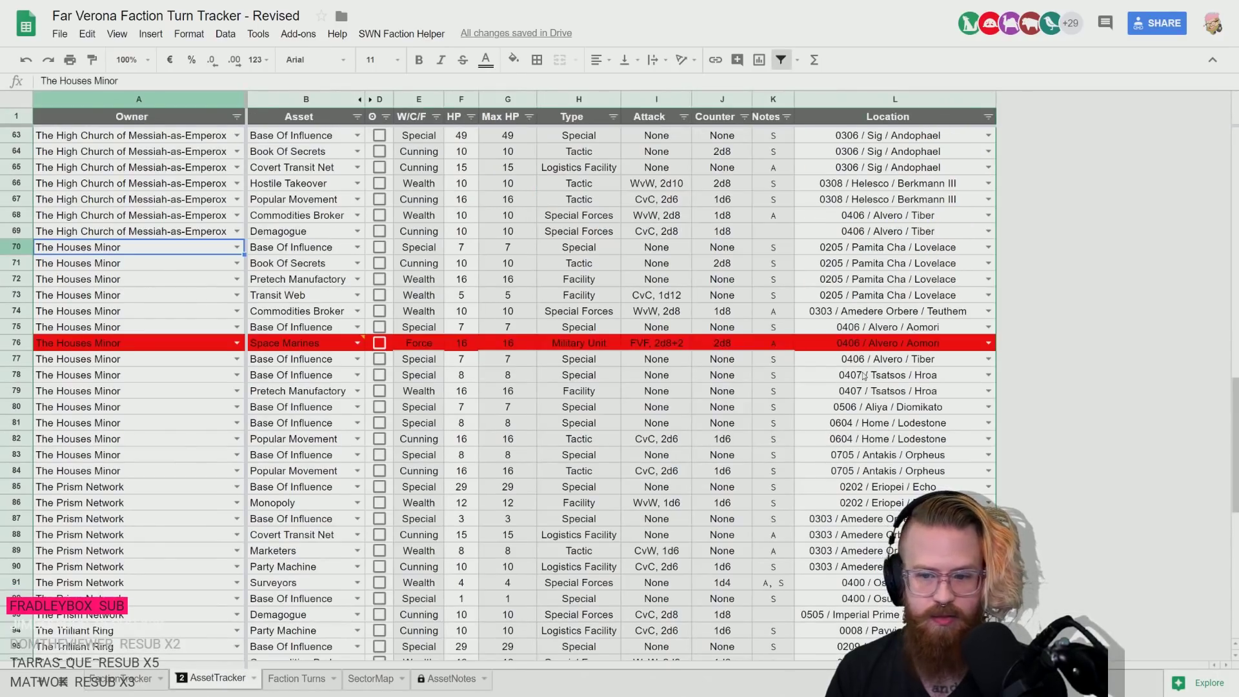
- Add the line 'Transit Web - move Brokers from Teuthem to Diomiokato' to the D9 turn 2 entry
left_click(294, 683)
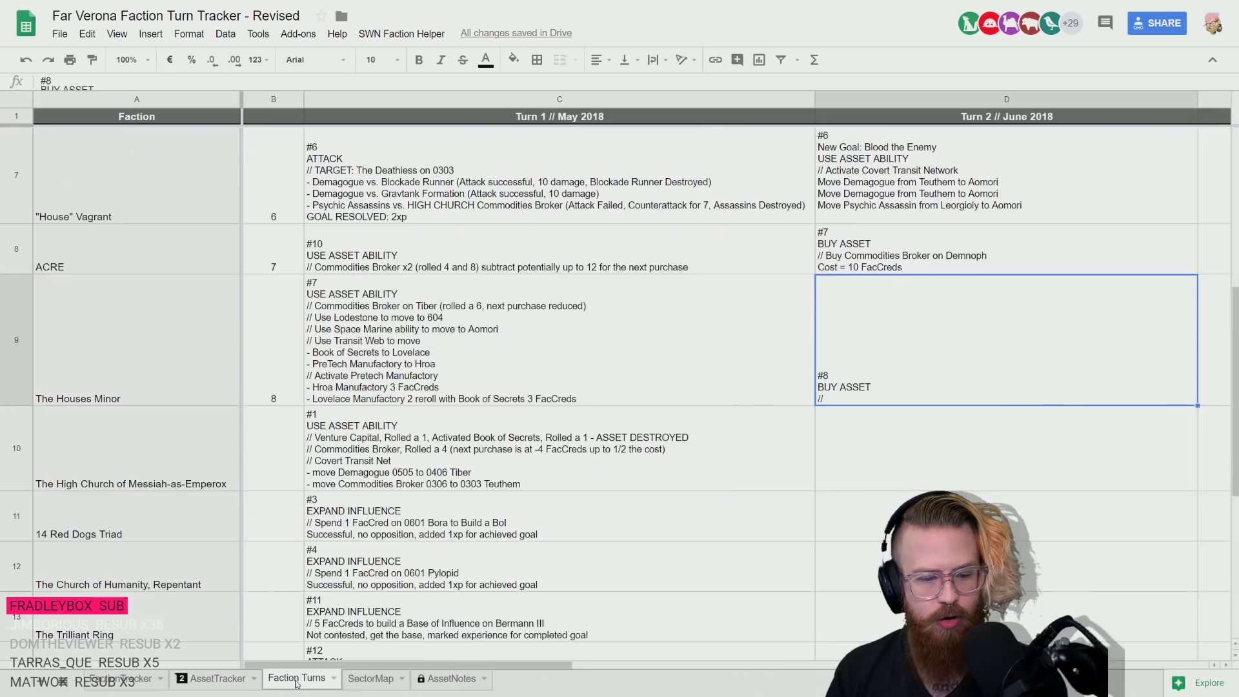
double_click(848, 396)
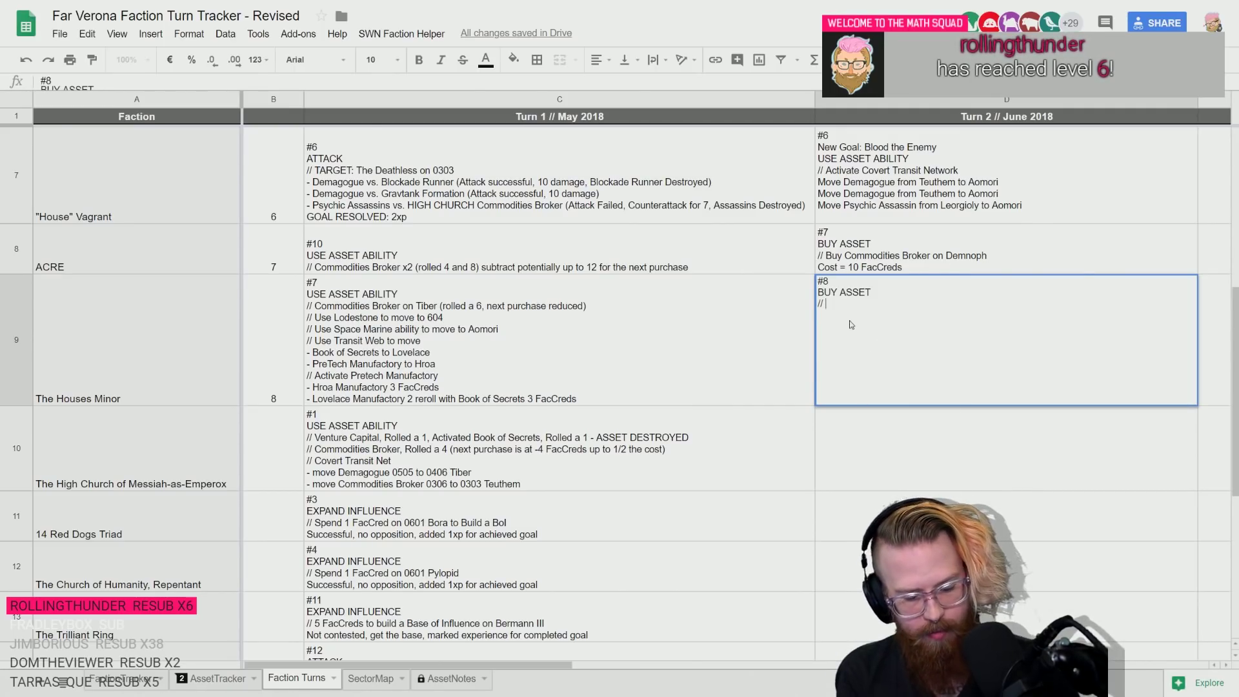
type("Transit W")
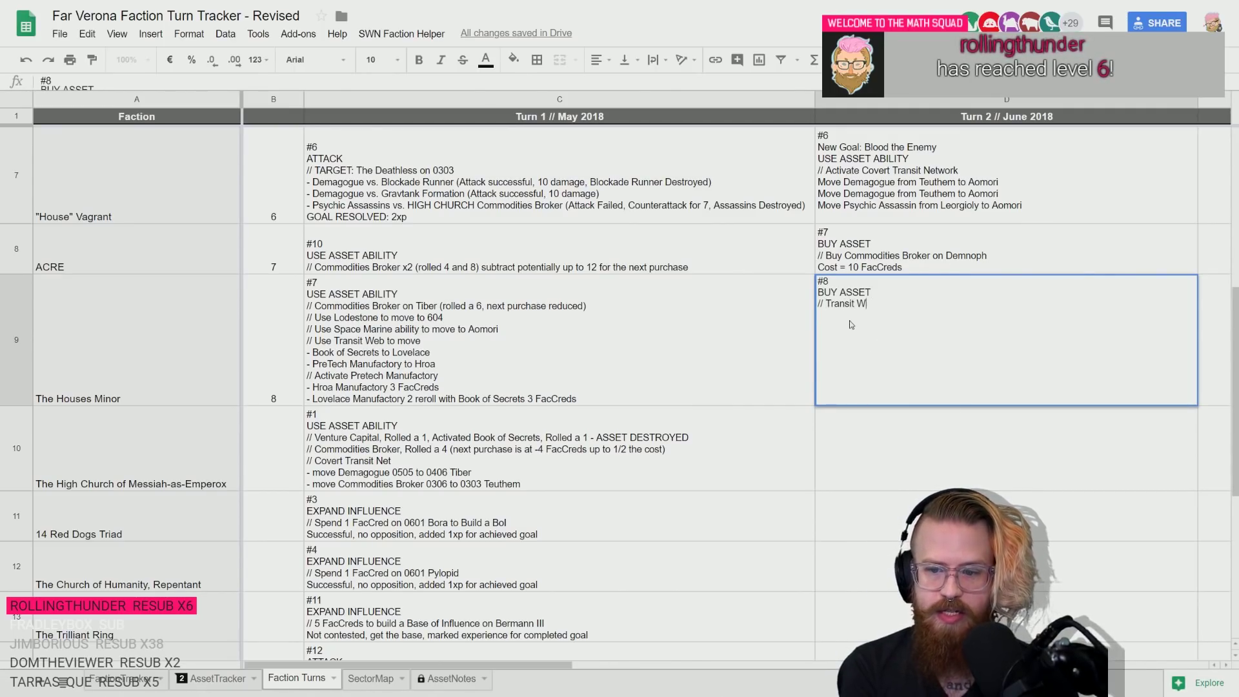
type("eb")
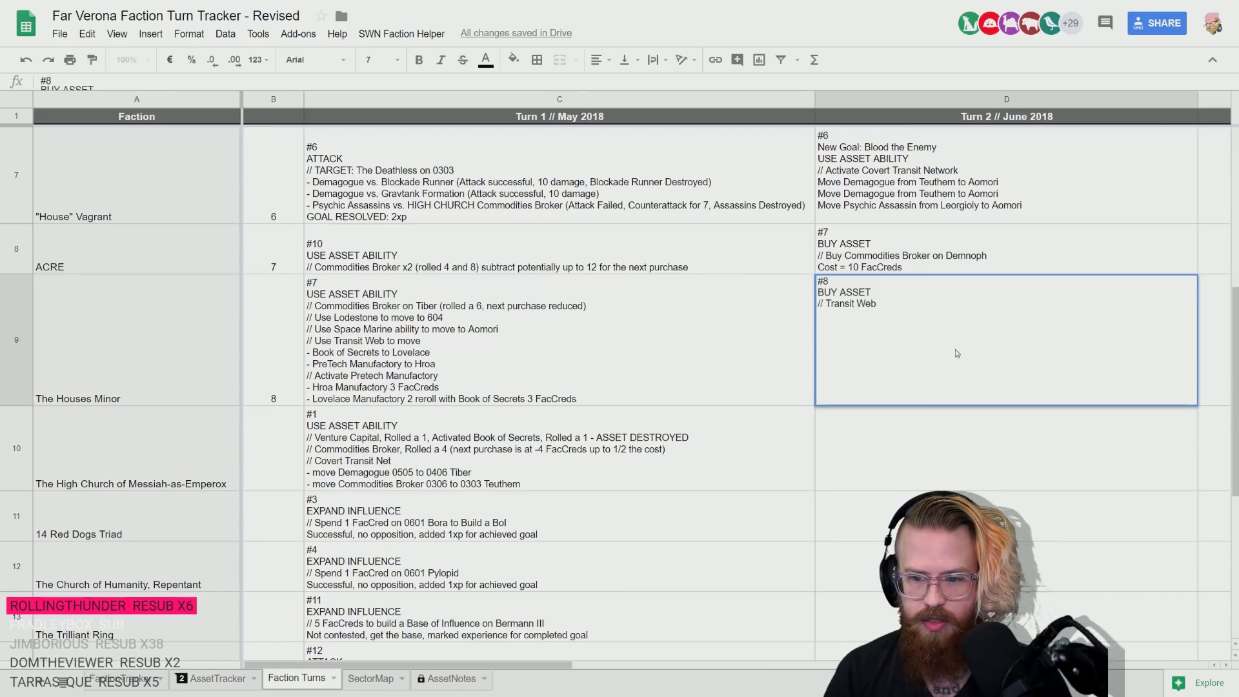
key("Return")
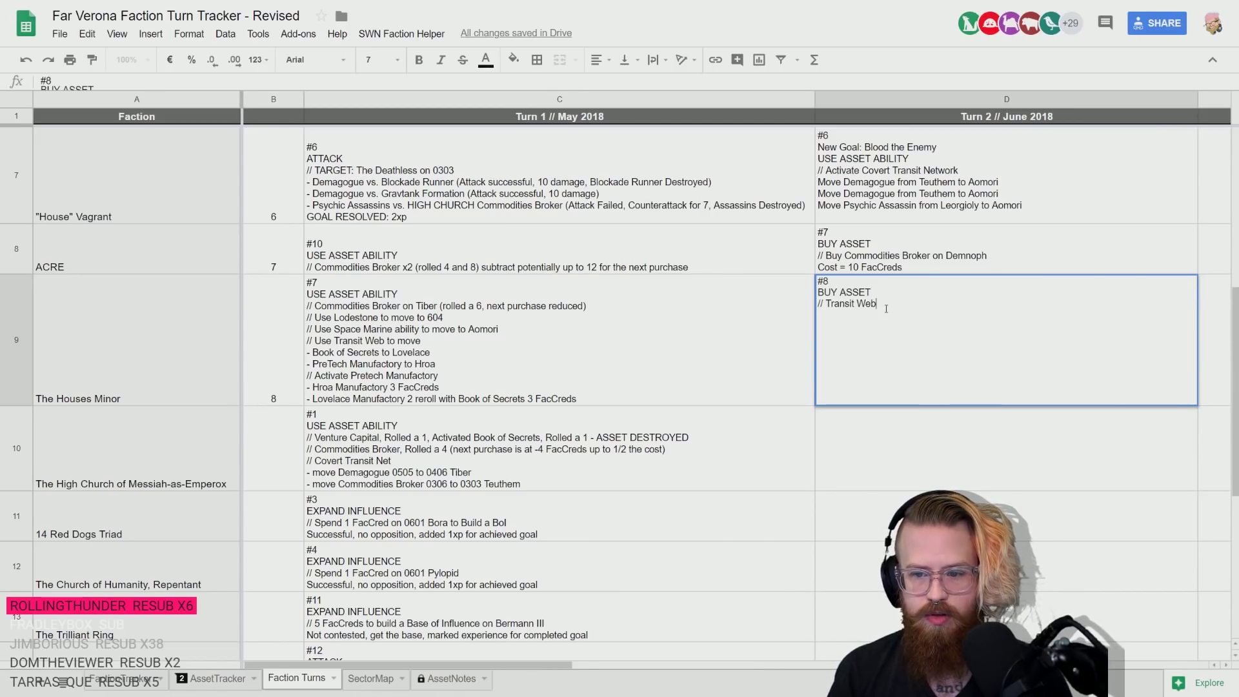
type("- move ")
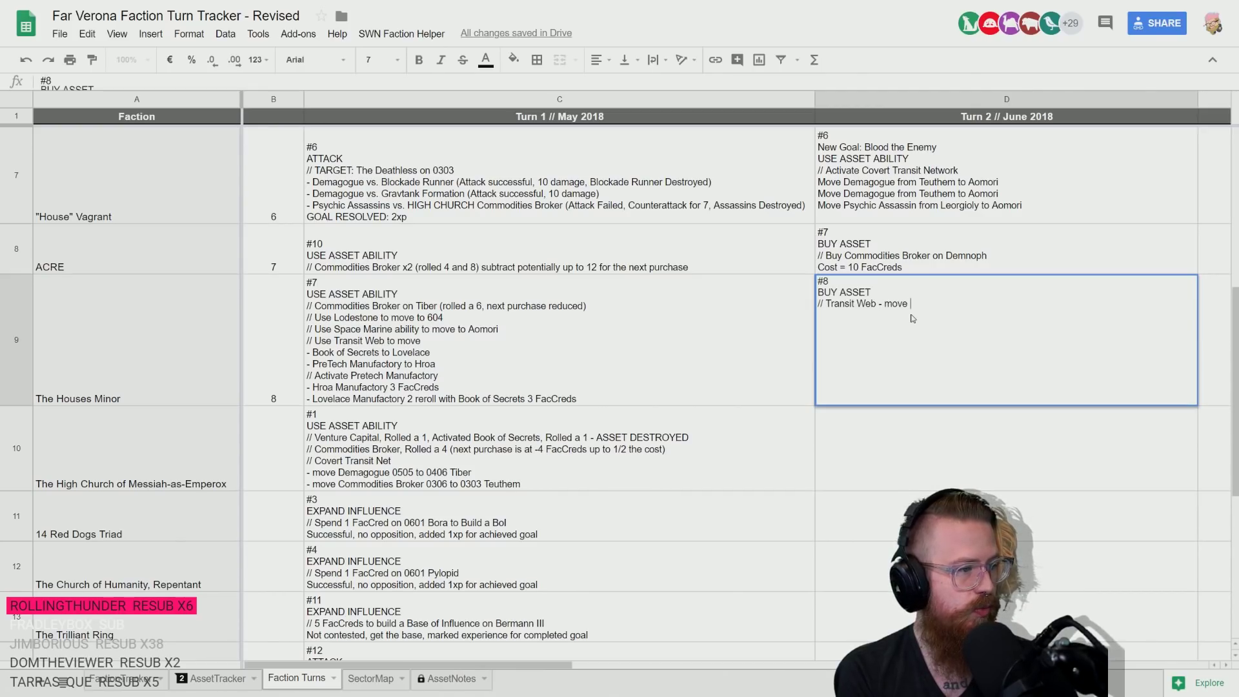
type("Br")
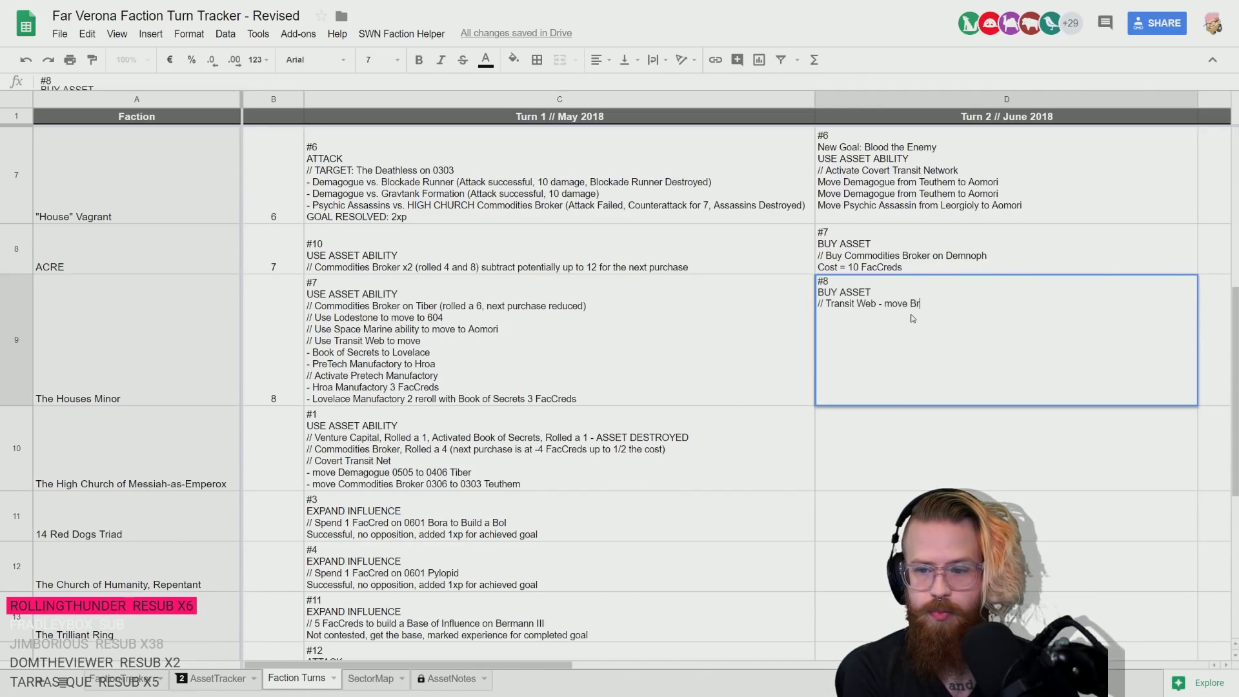
type("okers from Teuthem ")
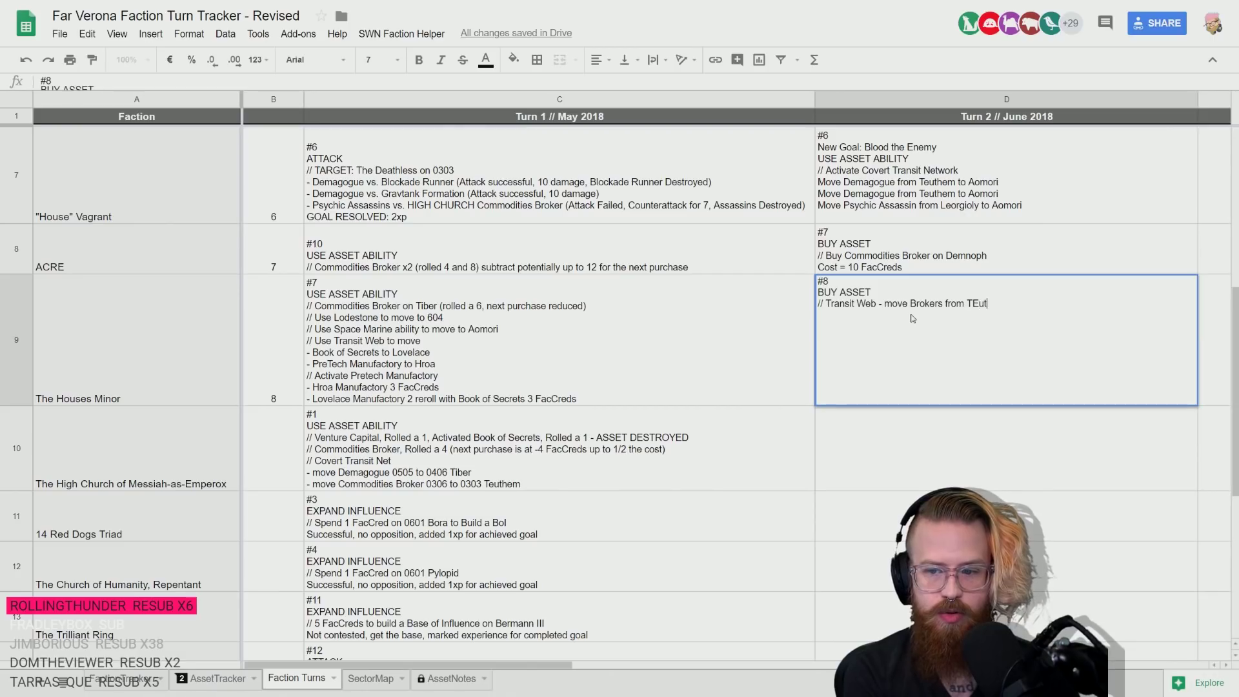
type("to ")
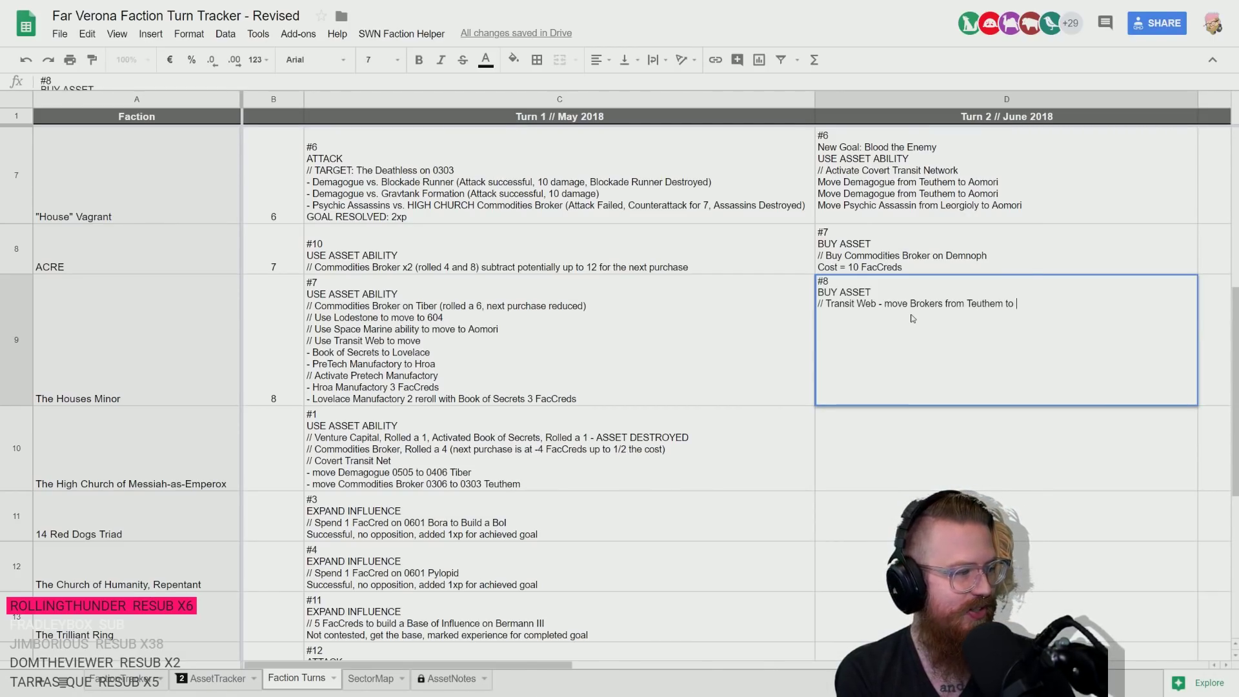
type("Diomio")
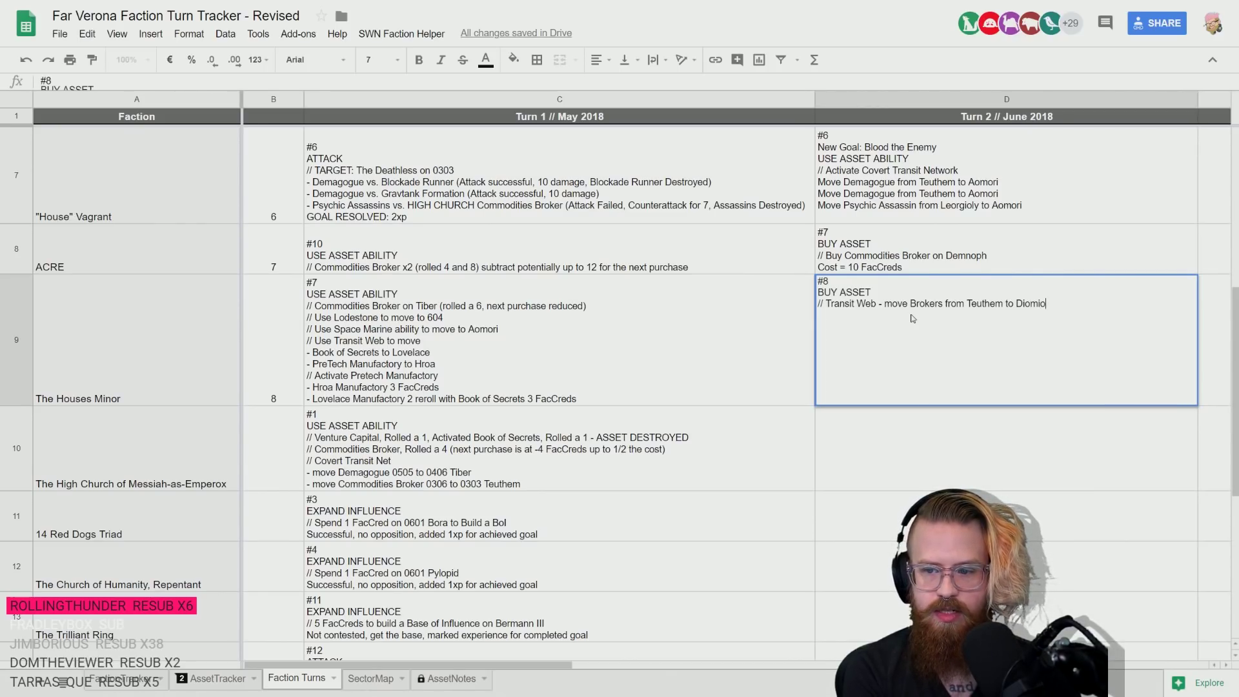
type("kato")
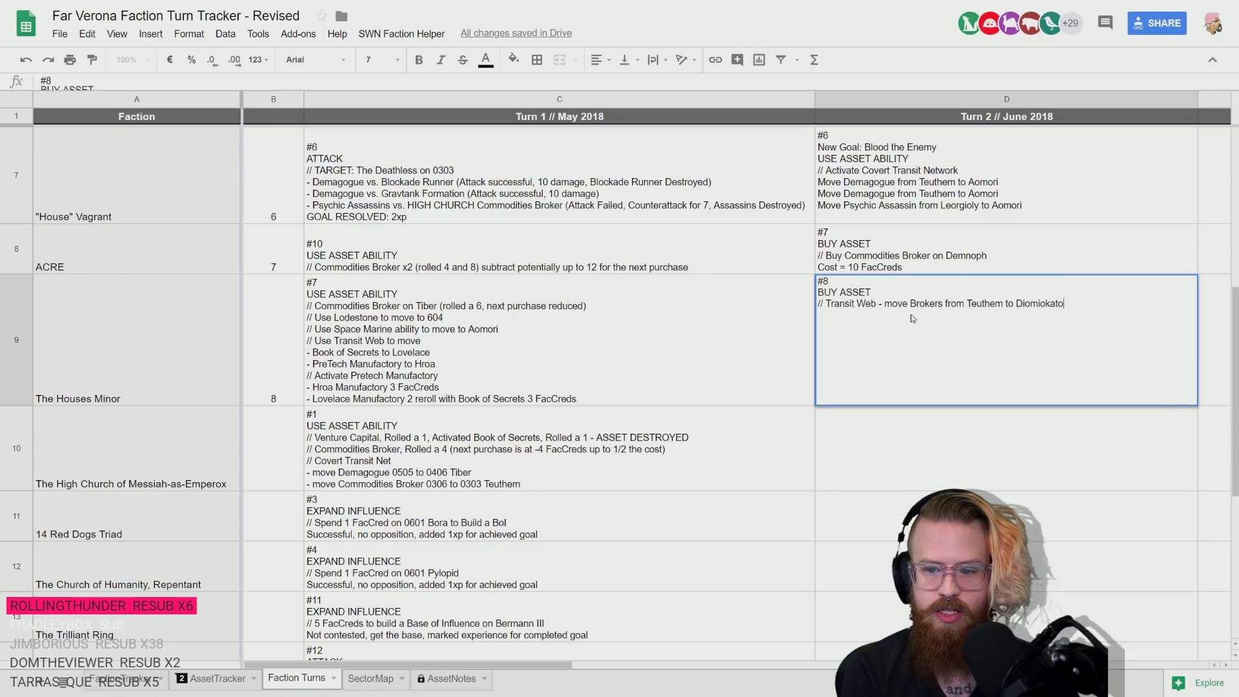
key("Escape")
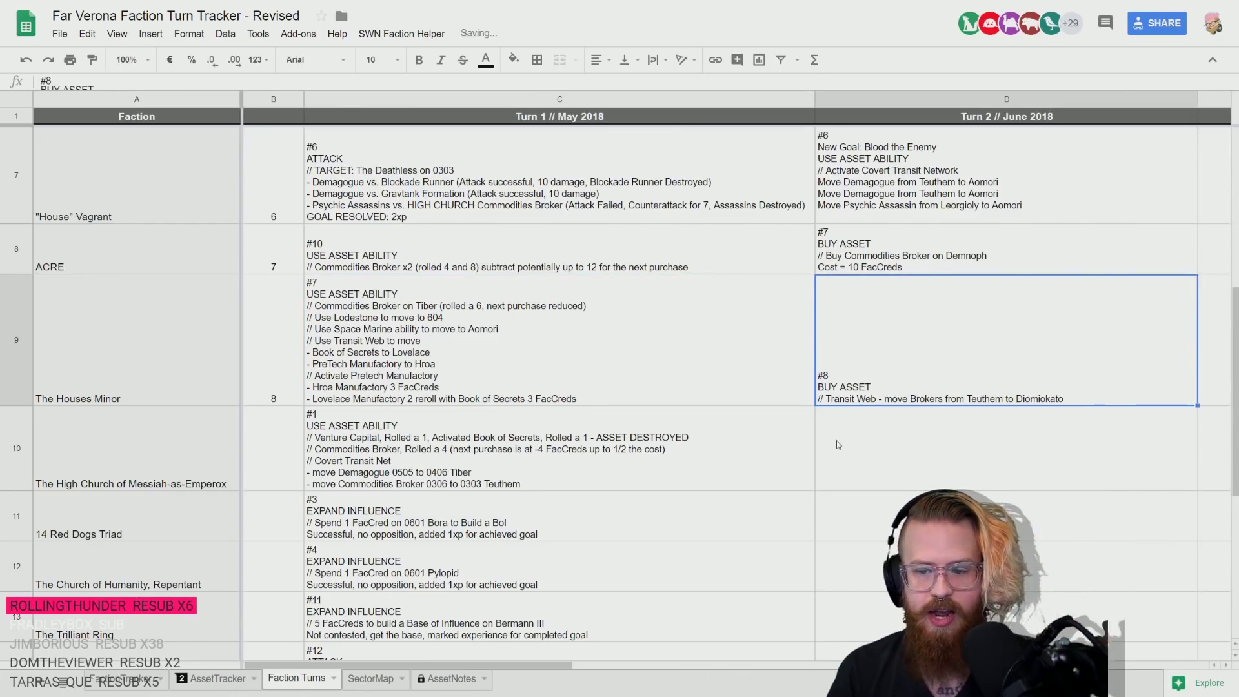
- Move the Commodities Broker in L74 to 0506 / Aliya / Diomikato
left_click(218, 678)
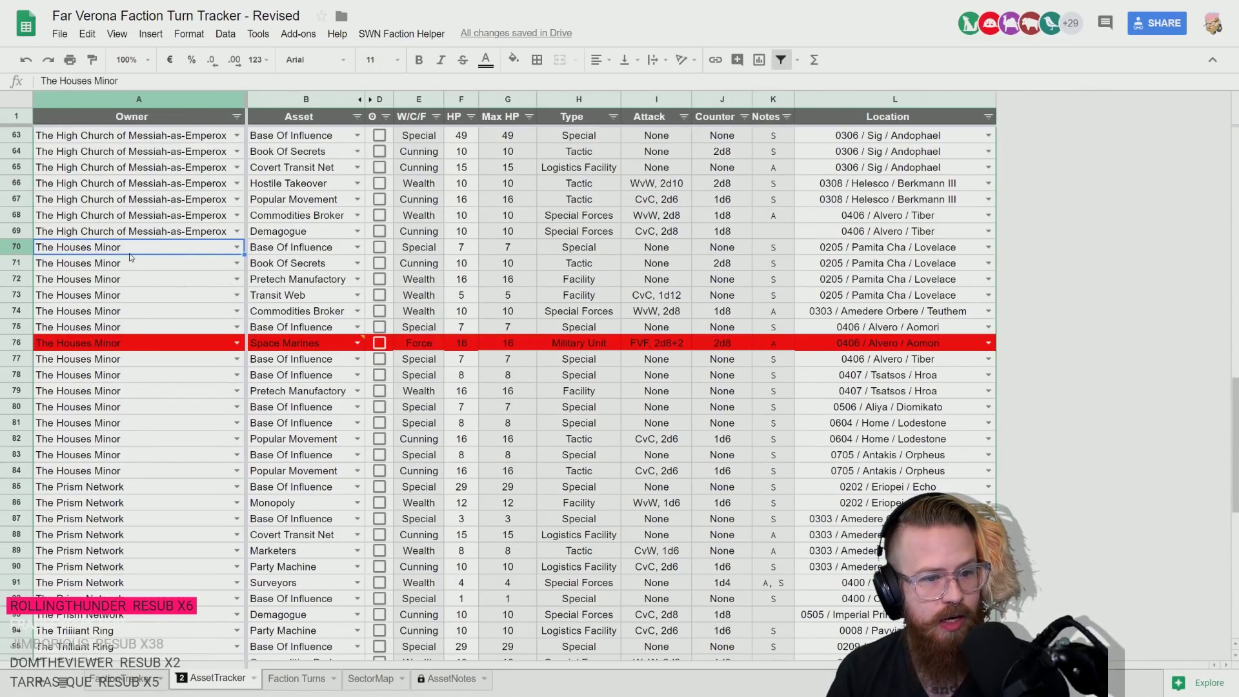
left_click(284, 313)
left_click(853, 314)
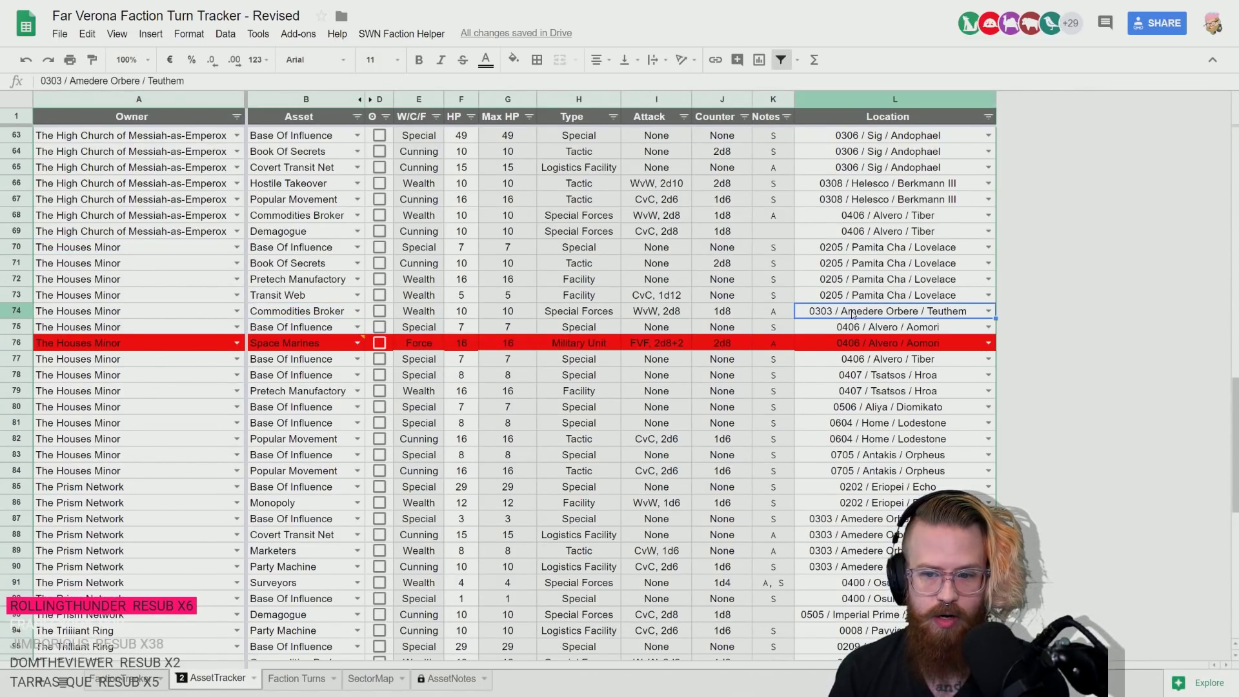
type("diom")
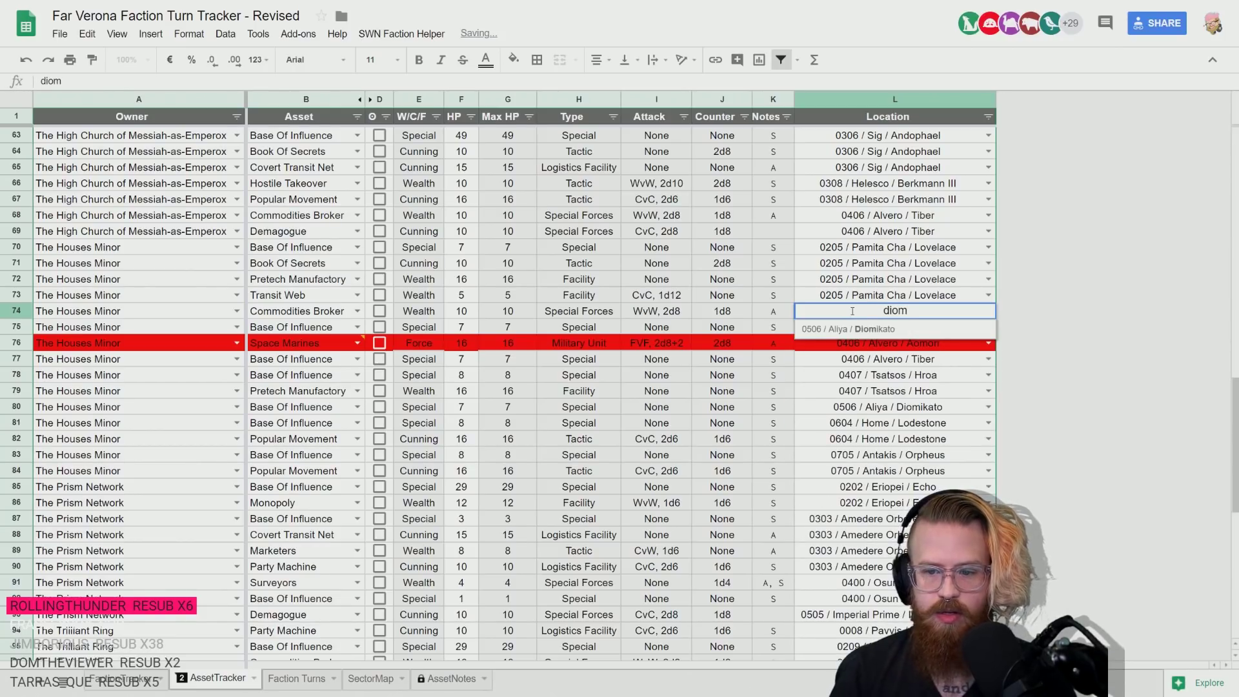
key("Return")
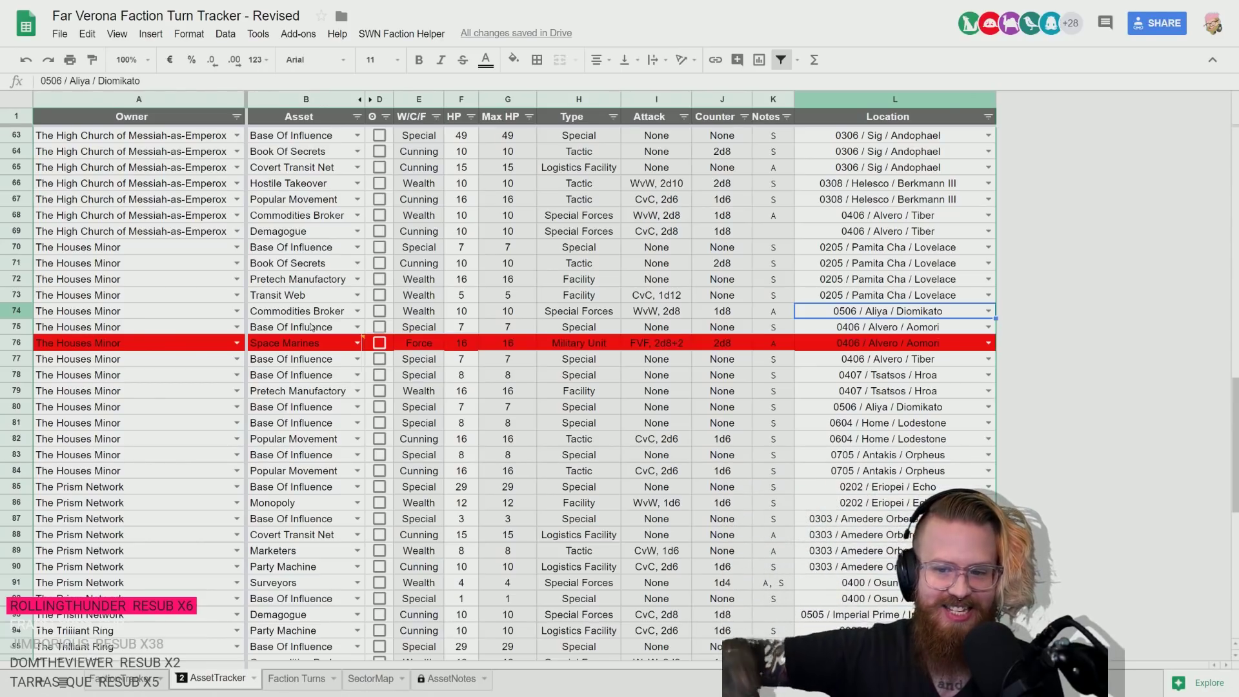
left_click(905, 326)
left_click(884, 312)
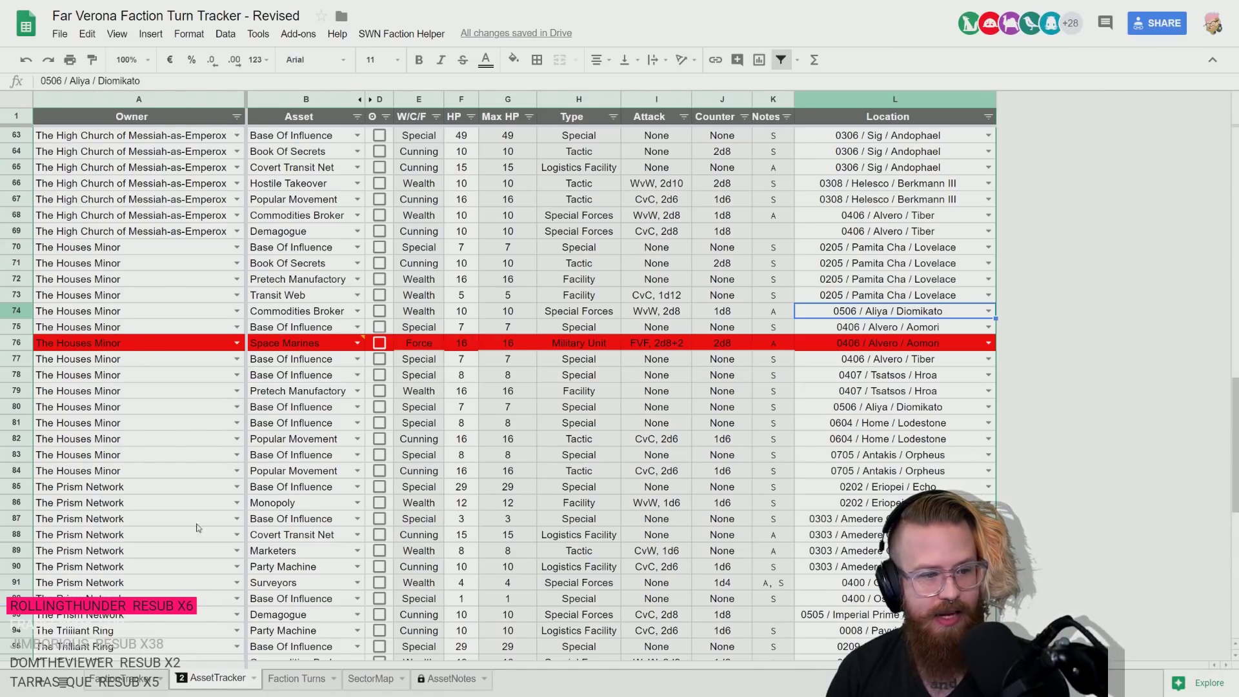
- Lower The Houses Minor's FactionTracker balance to 20, then return to Faction Turns
left_click(133, 683)
type("20")
key("Return")
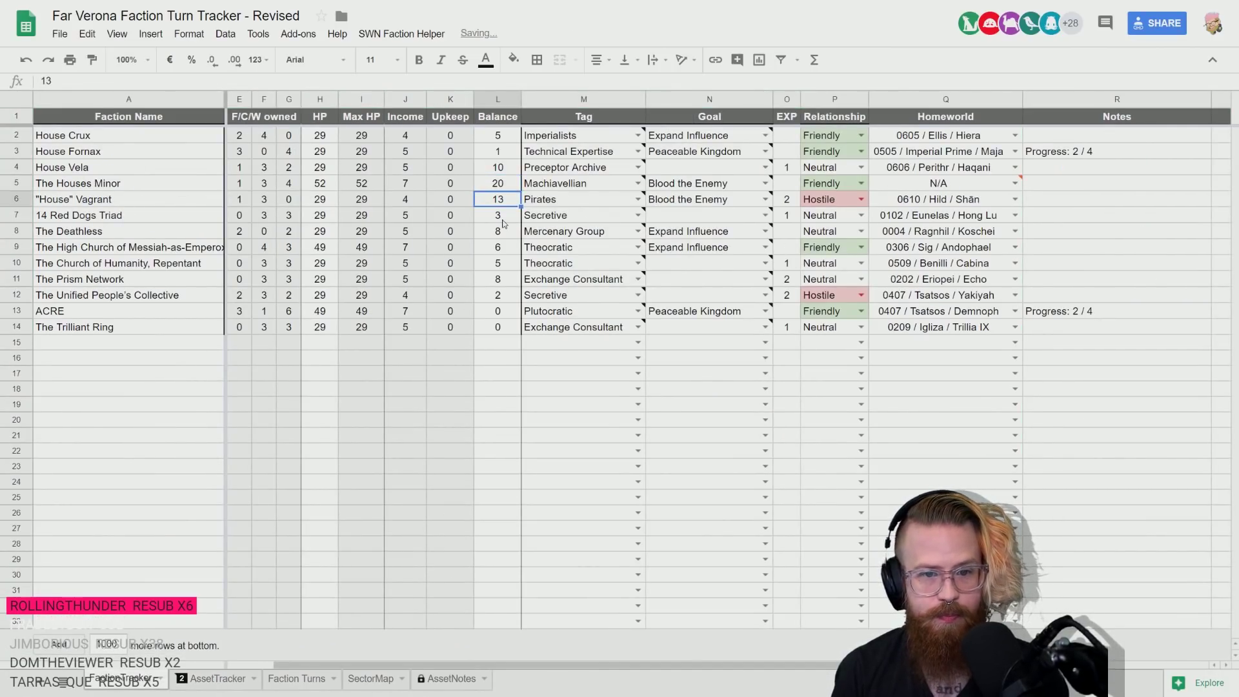
key("Up")
left_click(292, 679)
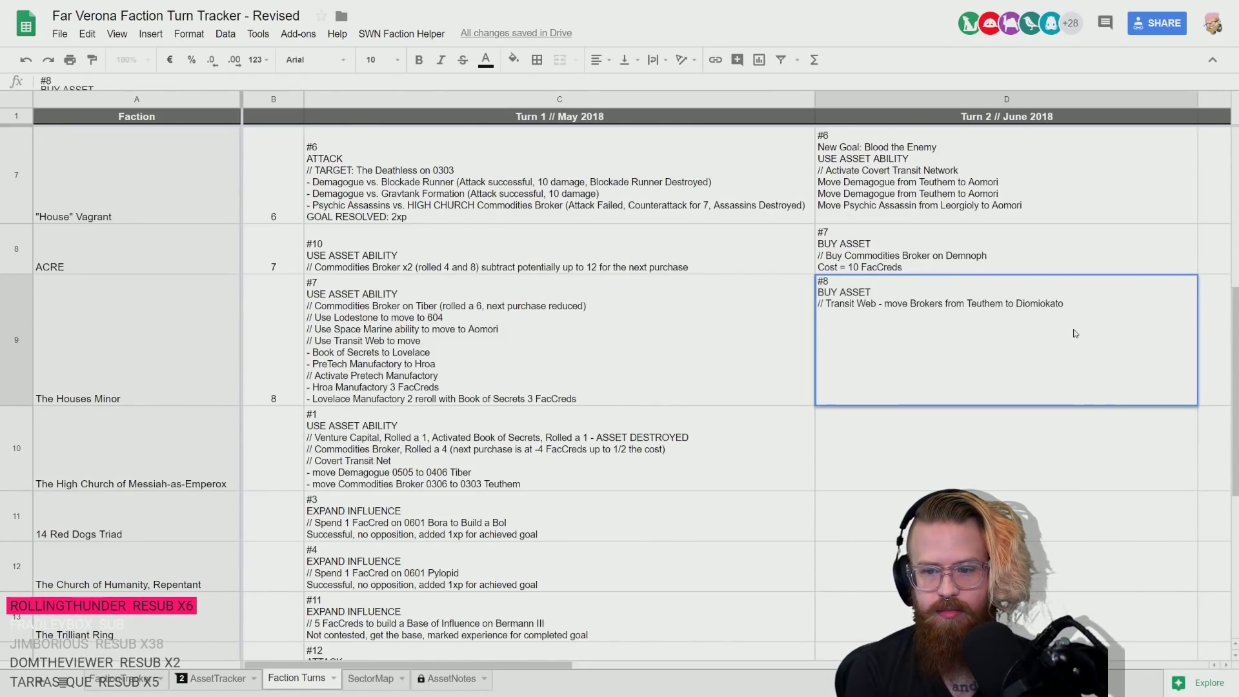
- Add 'Buy Transit Web on Lovelace' to the turn 2 note, referencing the turn 1 entry
type("Buy ")
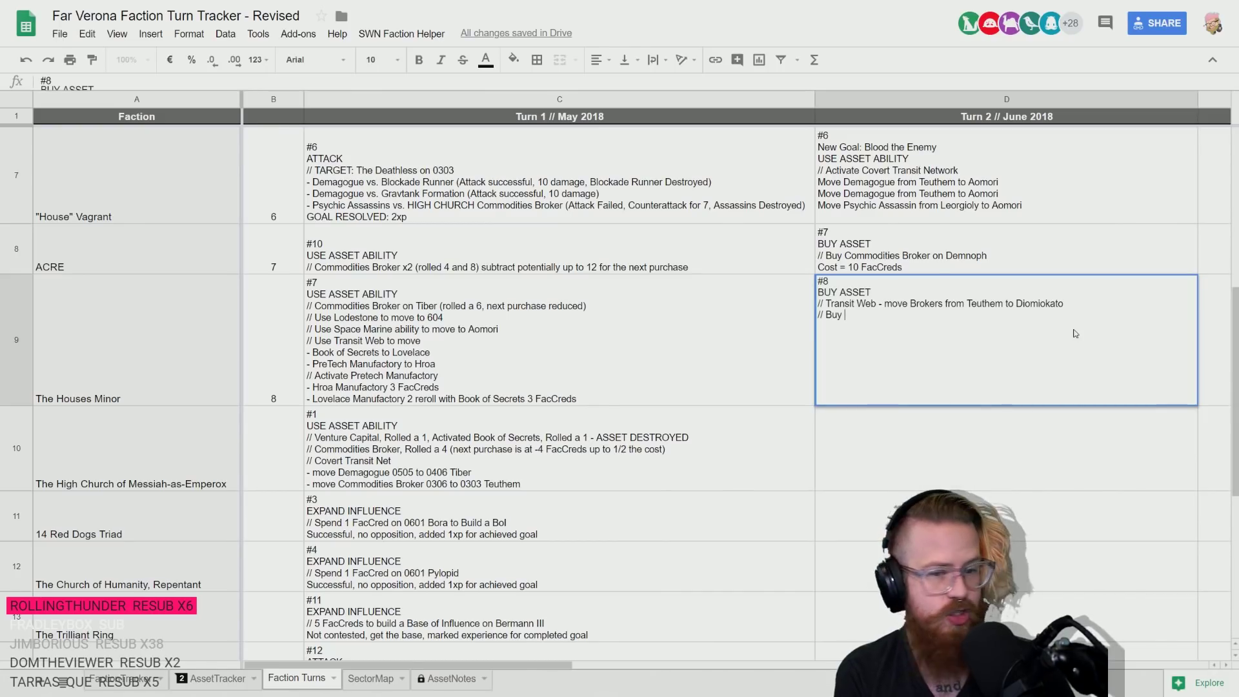
type("Trans")
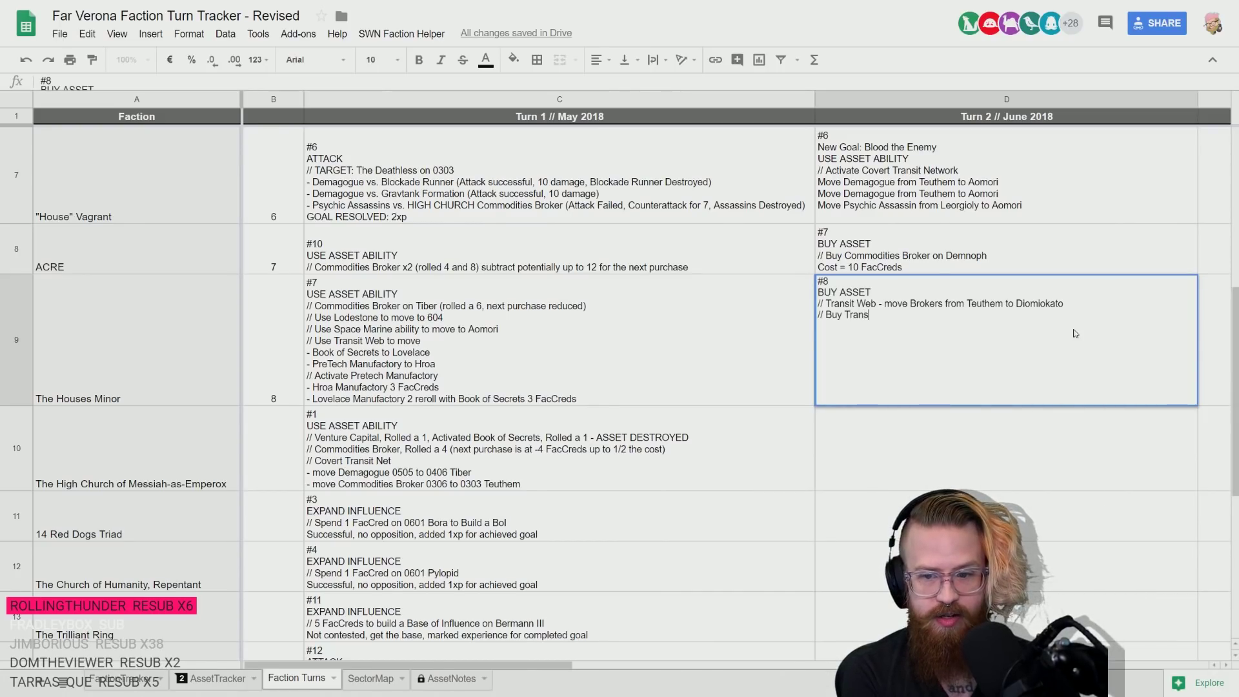
type("it Web")
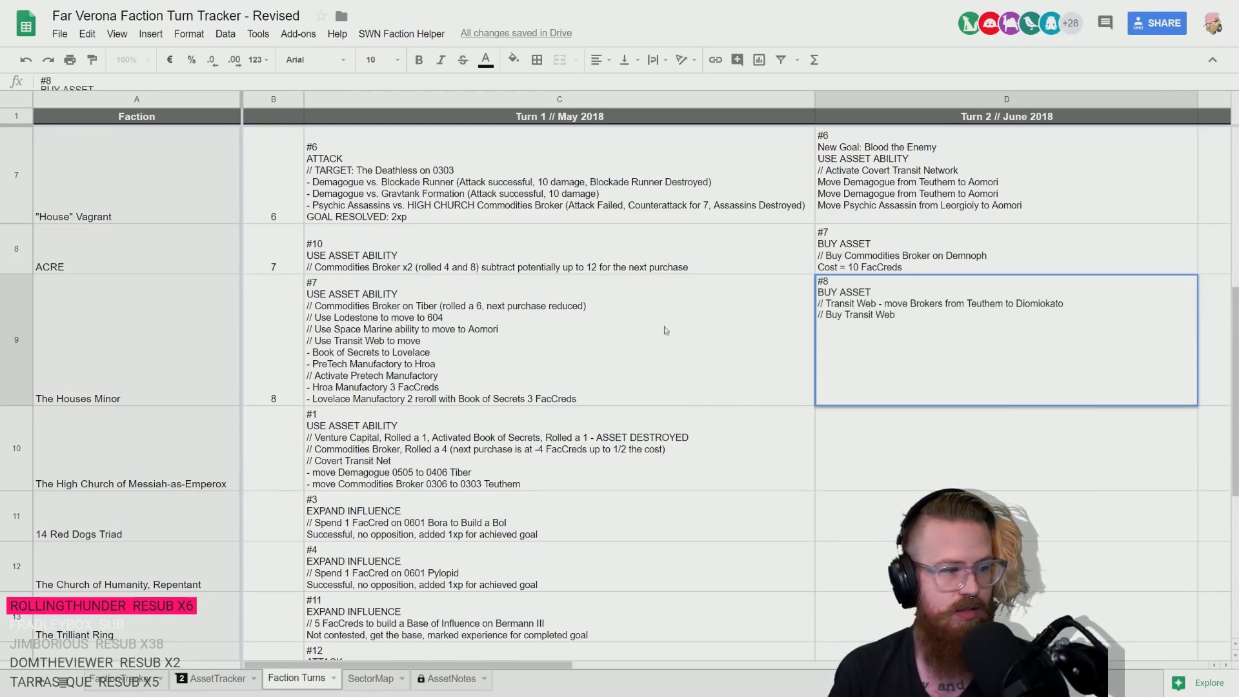
key("ctrl+Return")
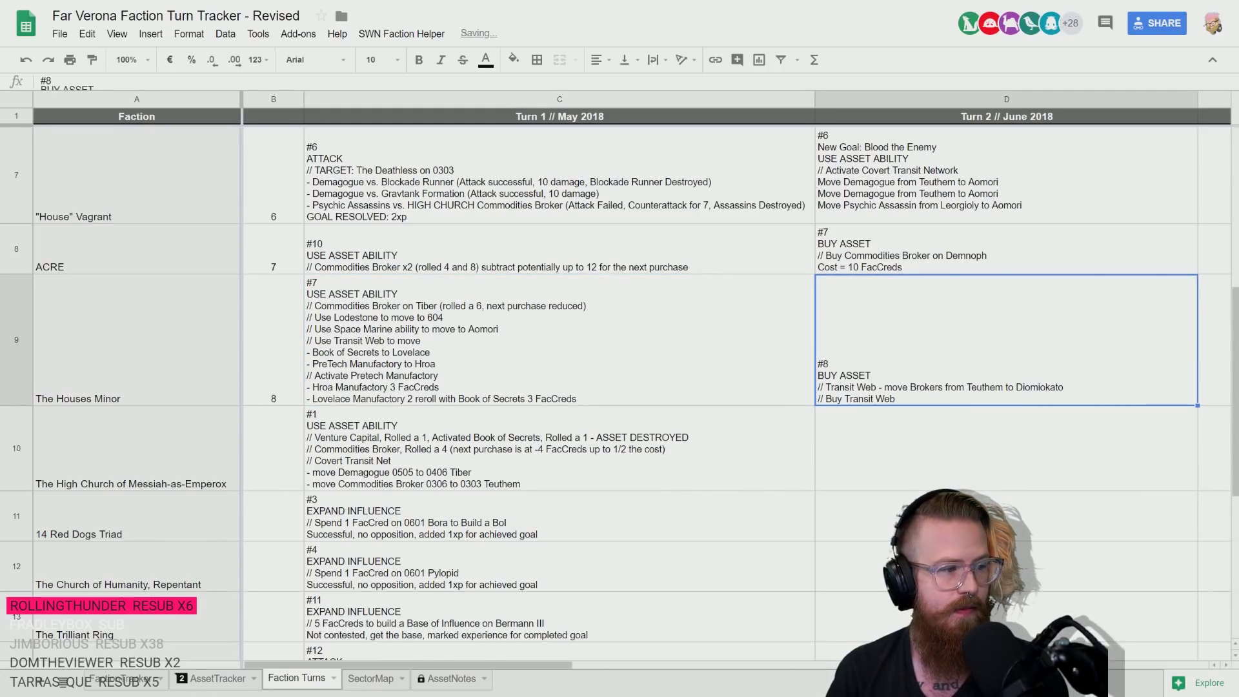
double_click(928, 340)
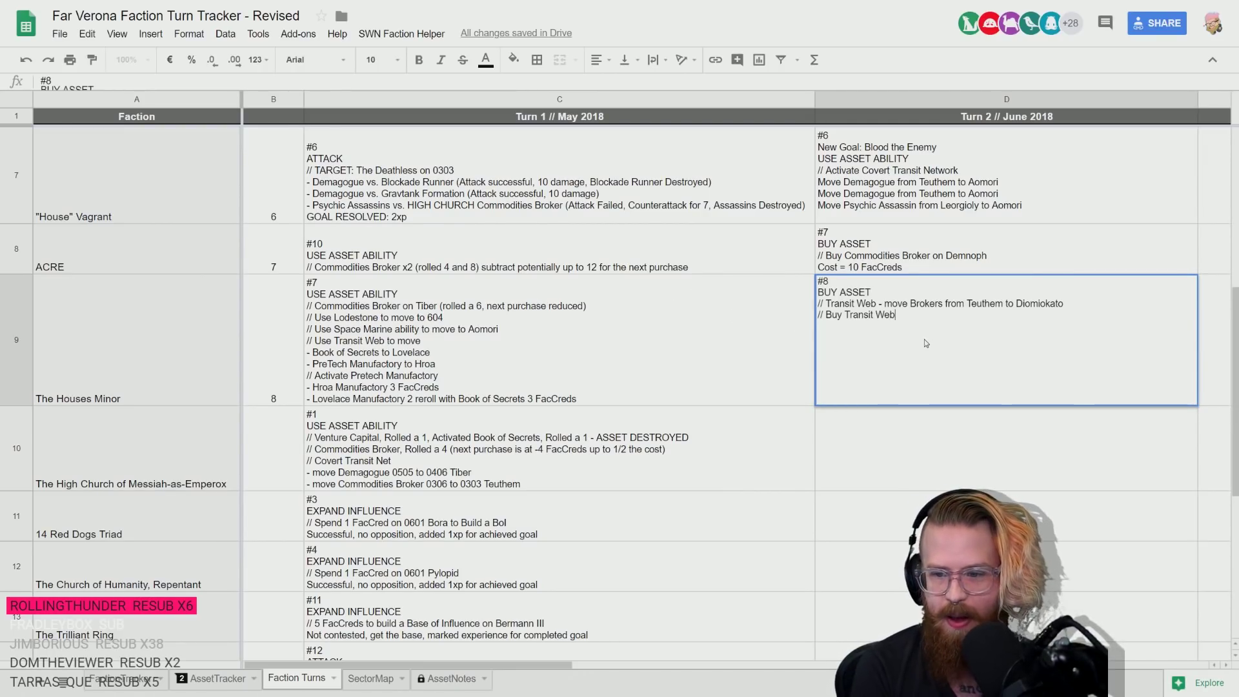
type("on Lovelace ")
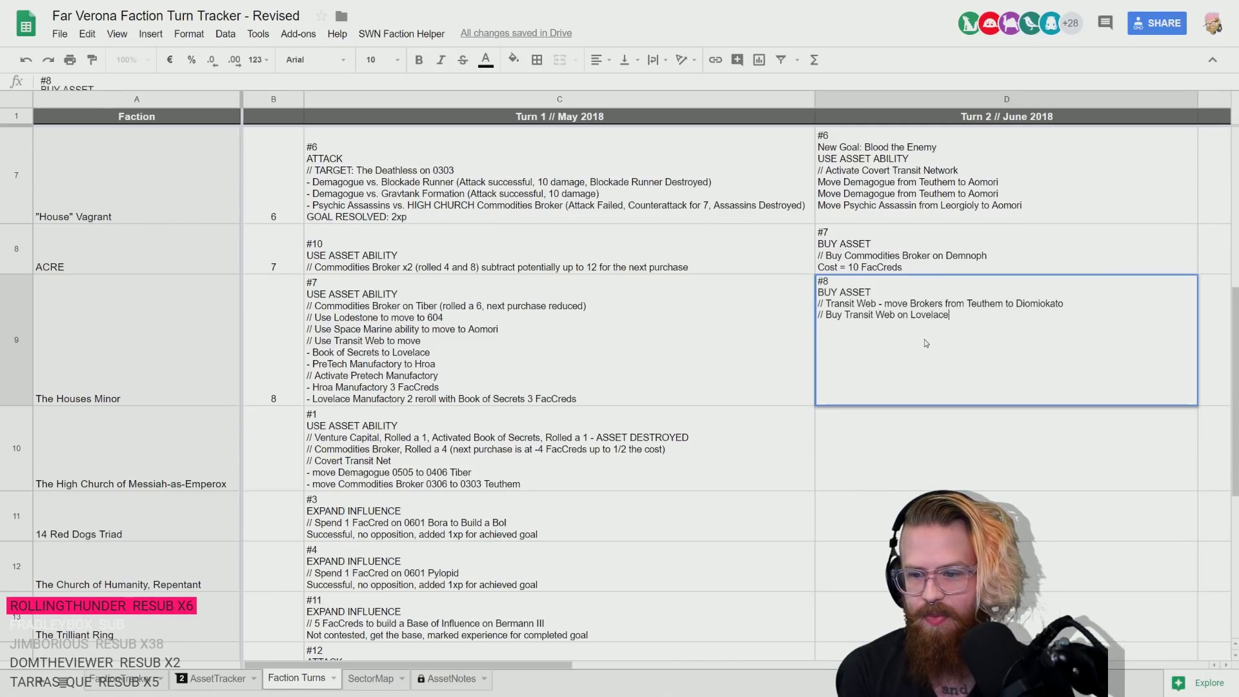
type("//")
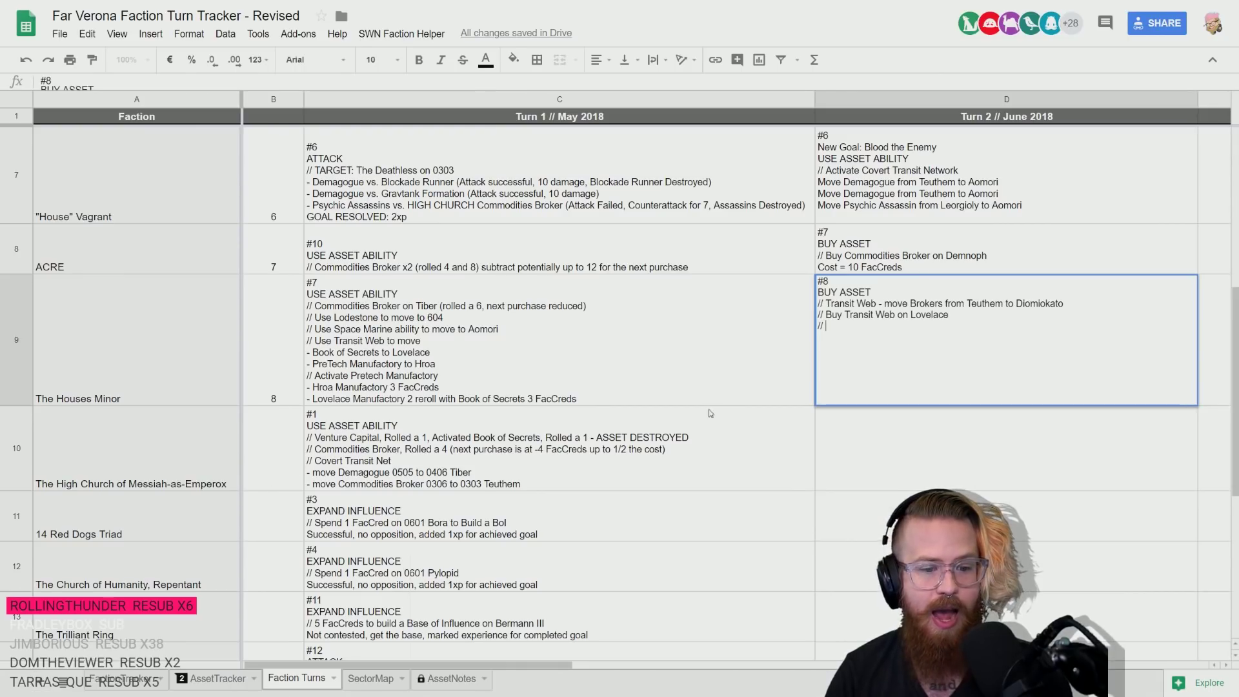
left_click(442, 382)
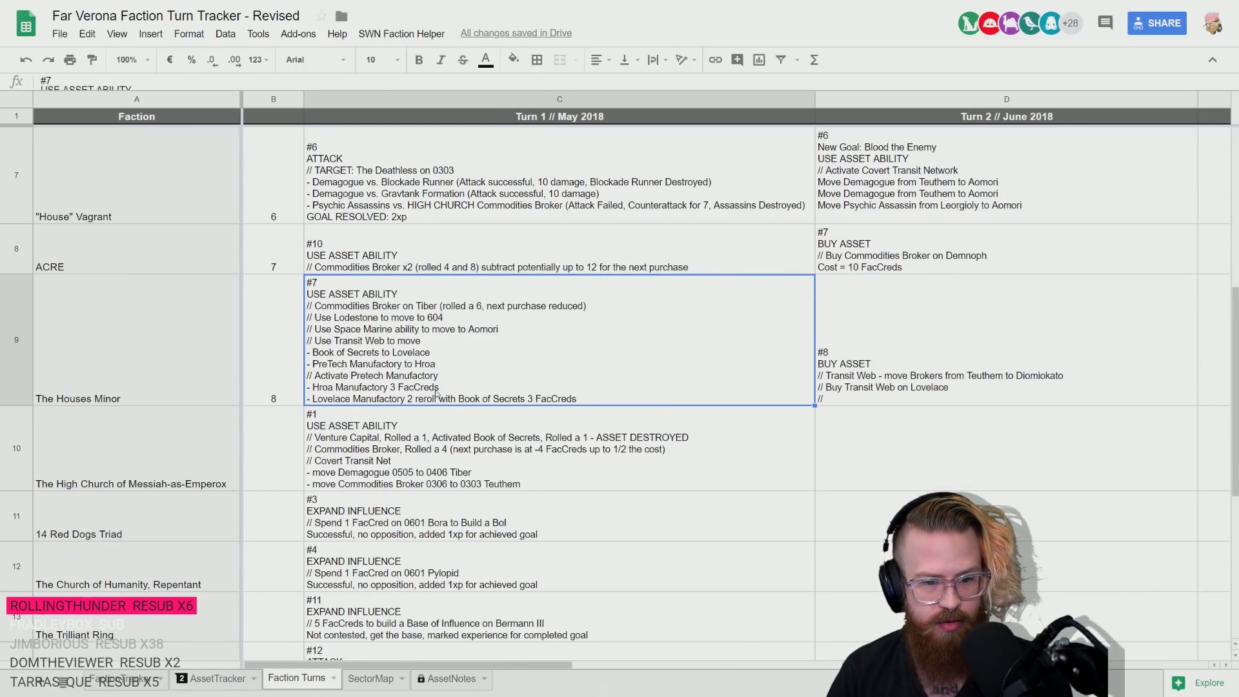
double_click(440, 384)
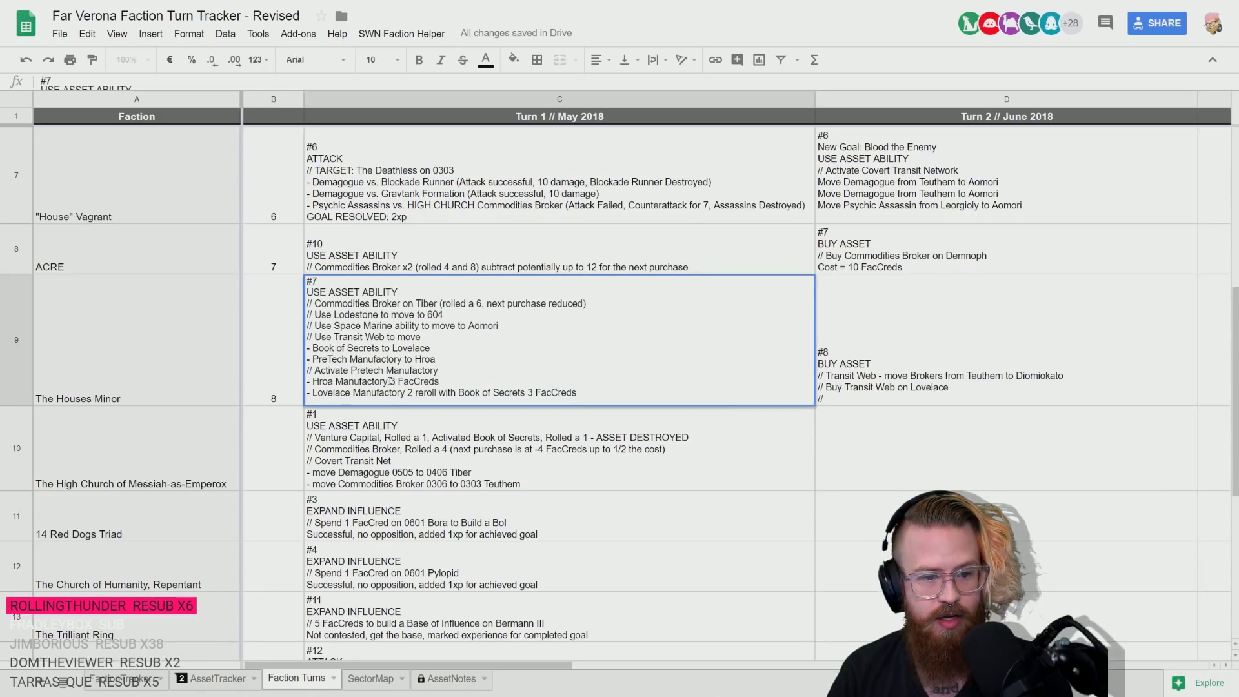
left_click_drag(570, 392, 308, 381)
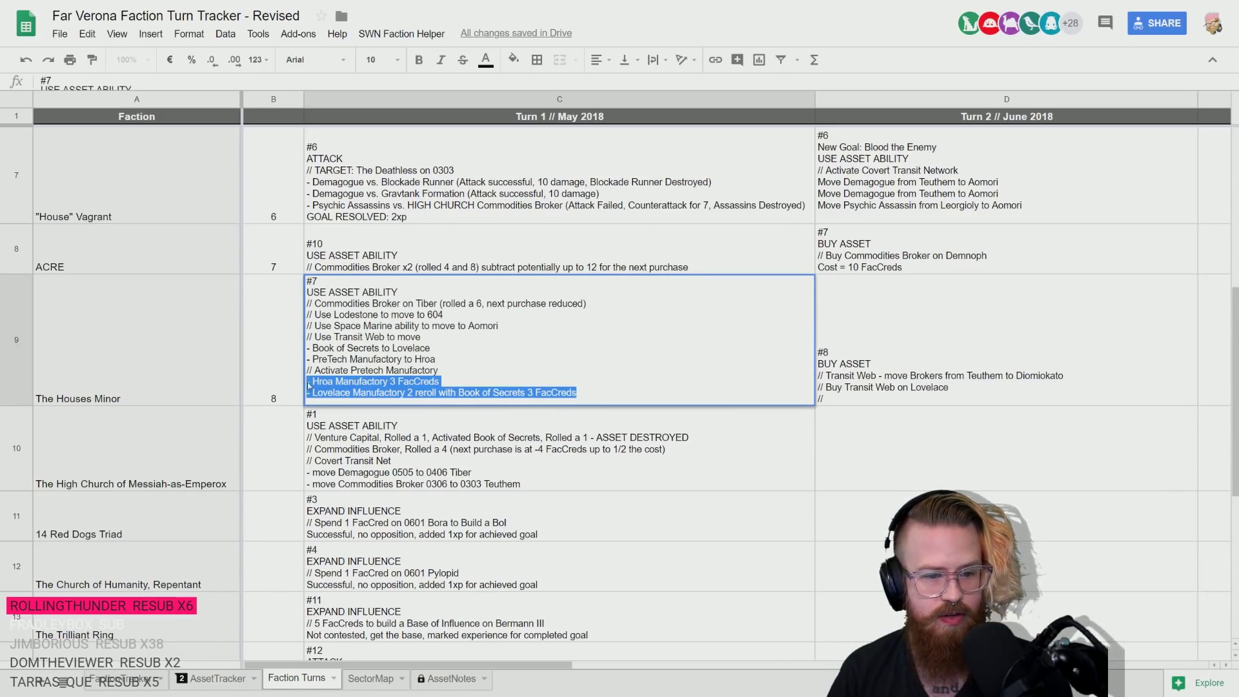
- Add '(6 Cred Discount, 9 FacCreds)' to the Lovelace purchase line
double_click(844, 346)
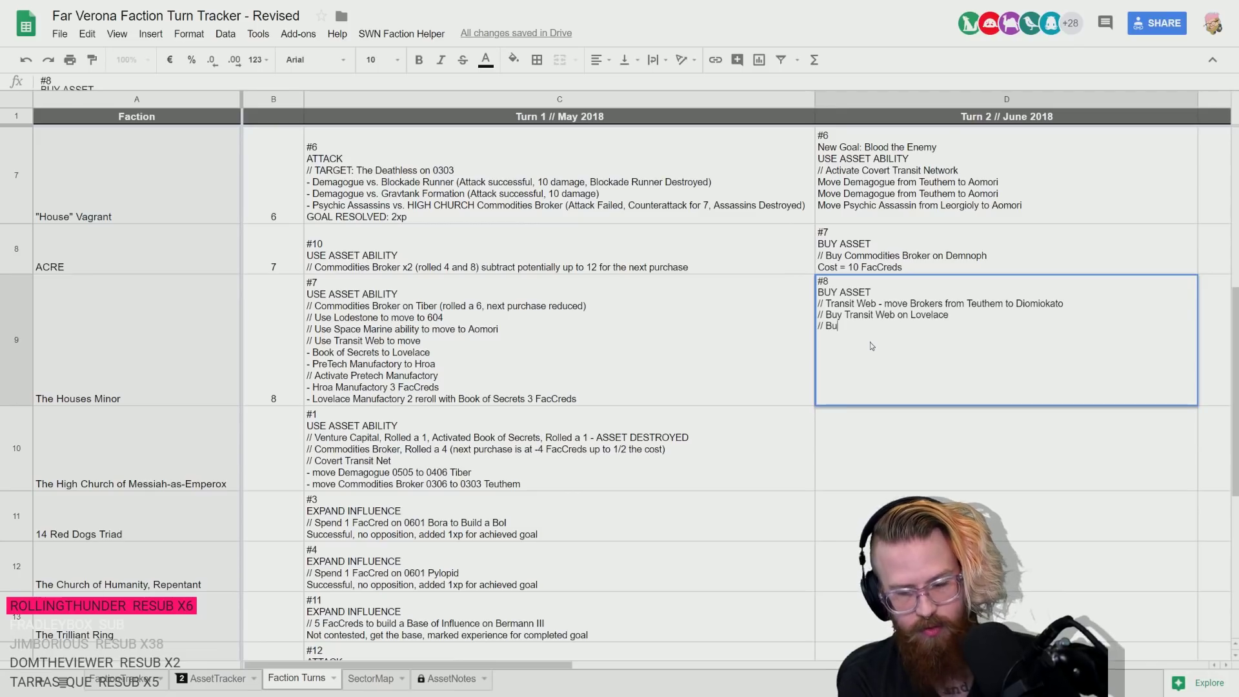
key("Left")
key("Left")
key("Left")
type("()")
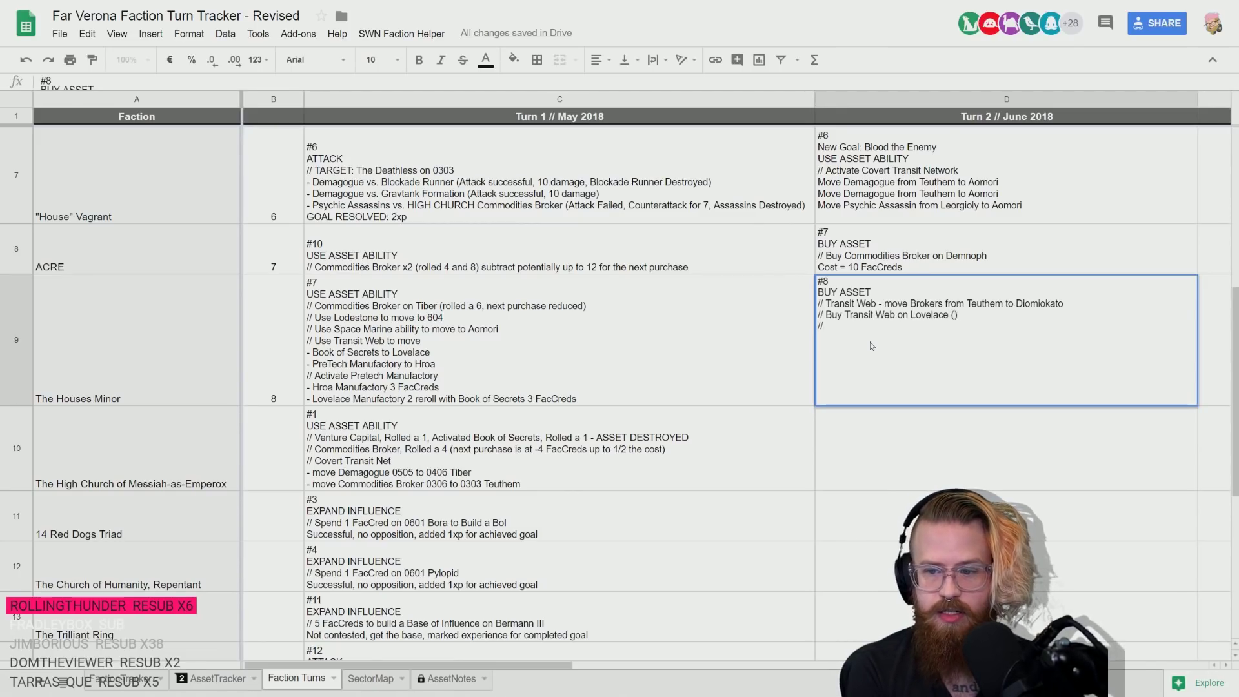
key("Left")
type("6 Cred Discount")
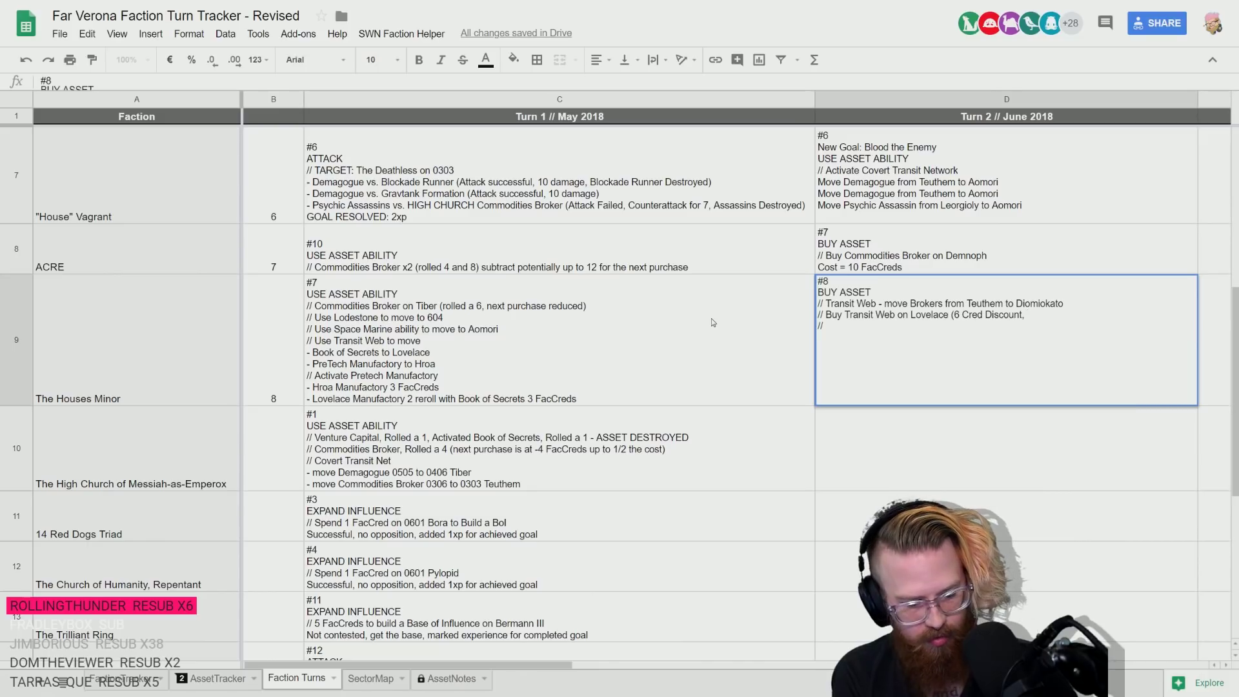
type("9 FacCre")
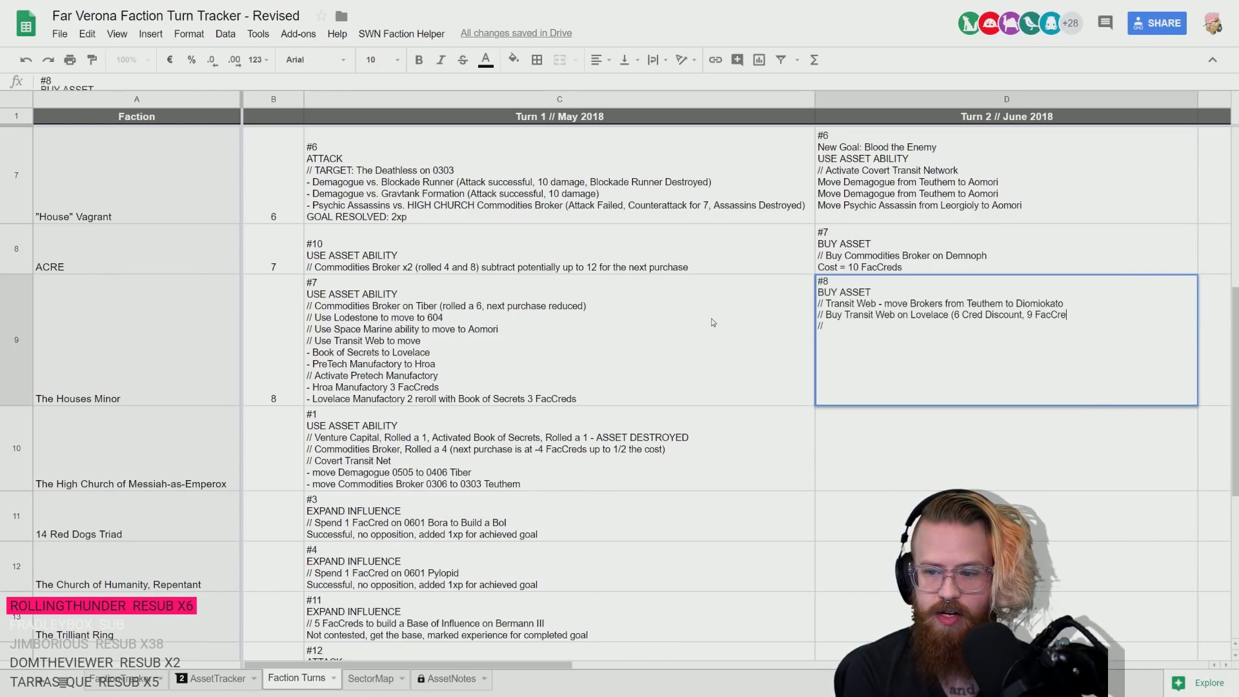
type("ds) ")
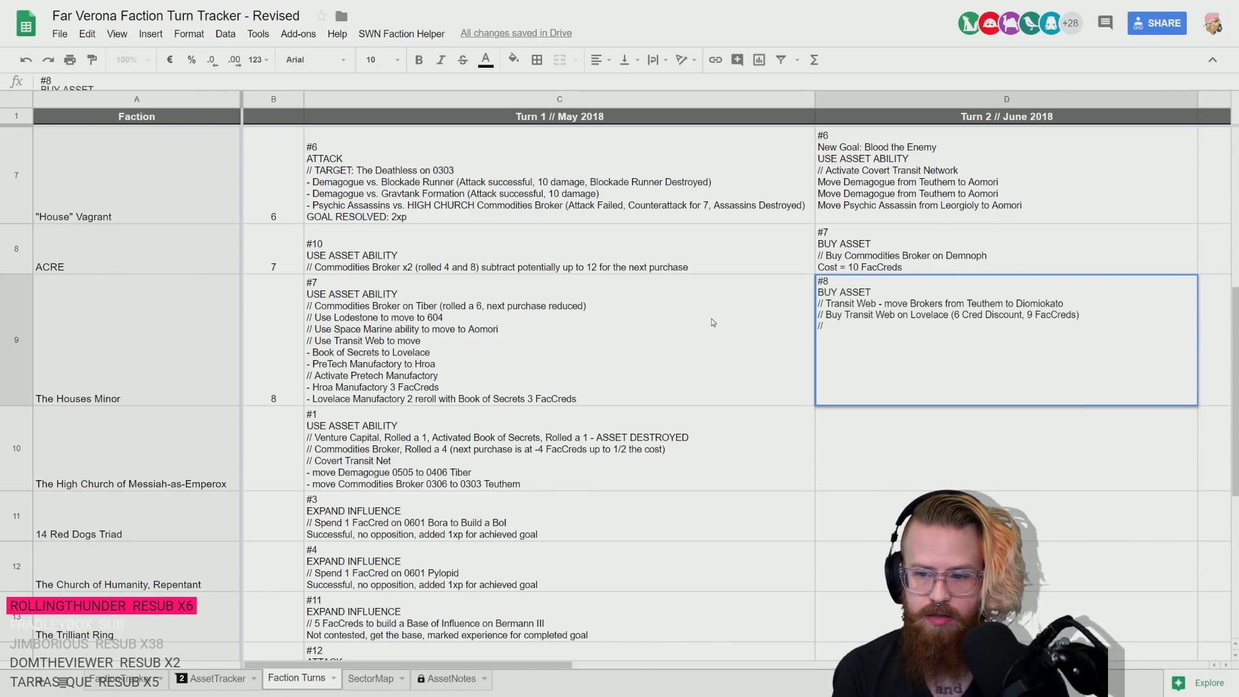
type("//")
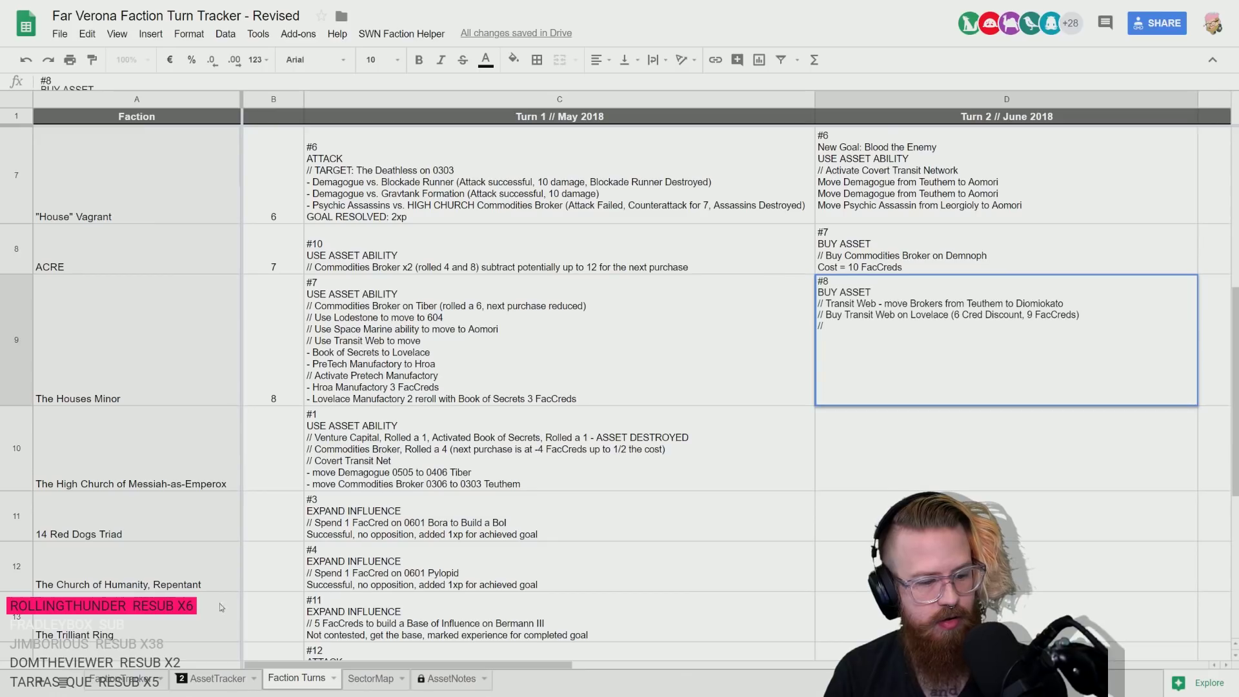
- Set The Houses Minor's balance on FactionTracker to 11
left_click(121, 678)
type("11")
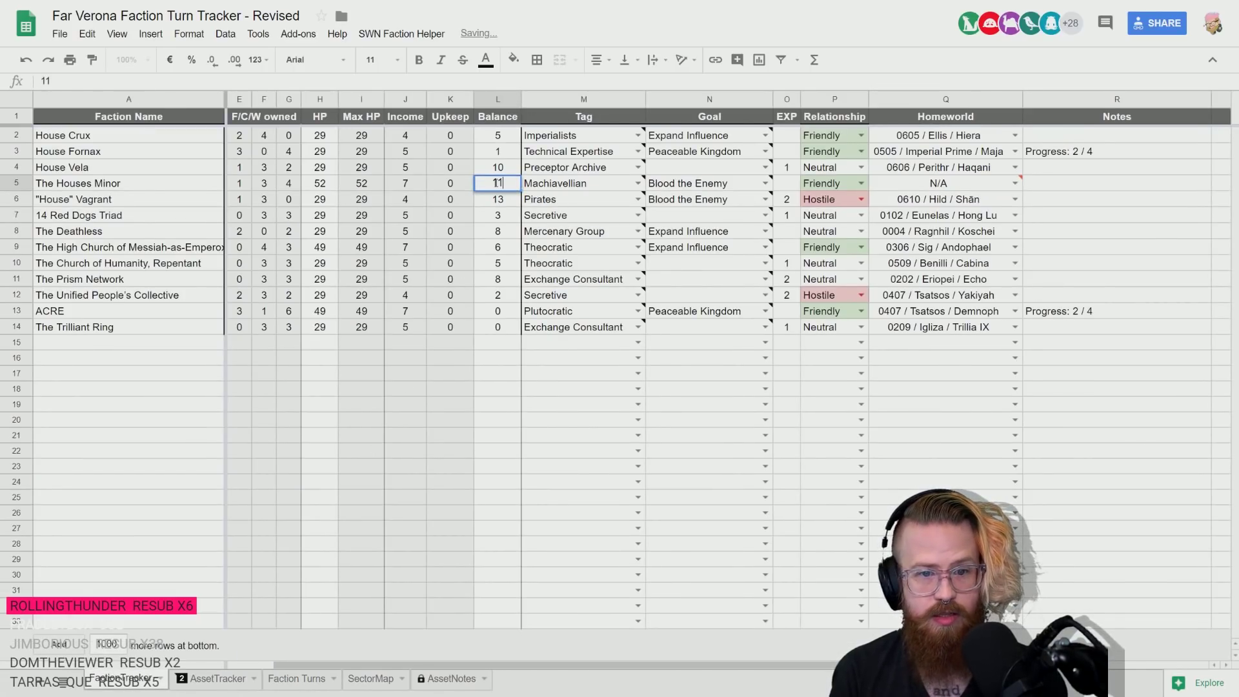
key("Return")
- Start AssetTracker row 110 with owner The Houses Minor and asset Transit Web
left_click(209, 684)
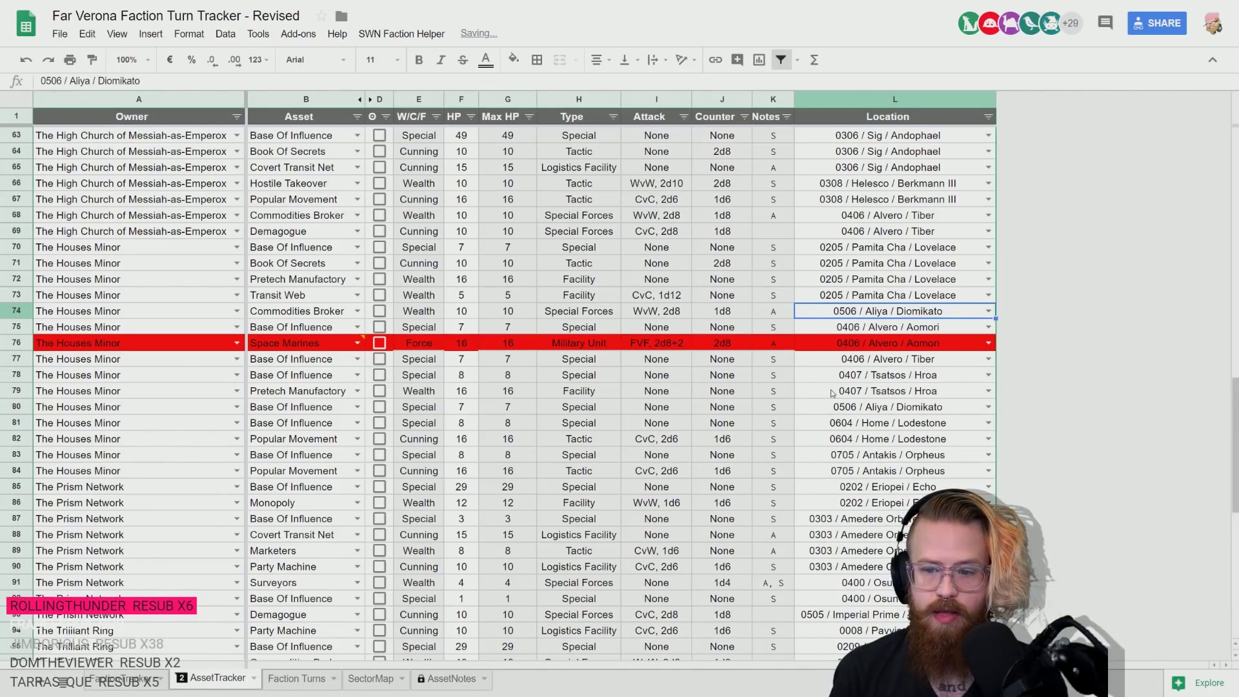
scroll(298, 492, "down", 10)
left_click(238, 390)
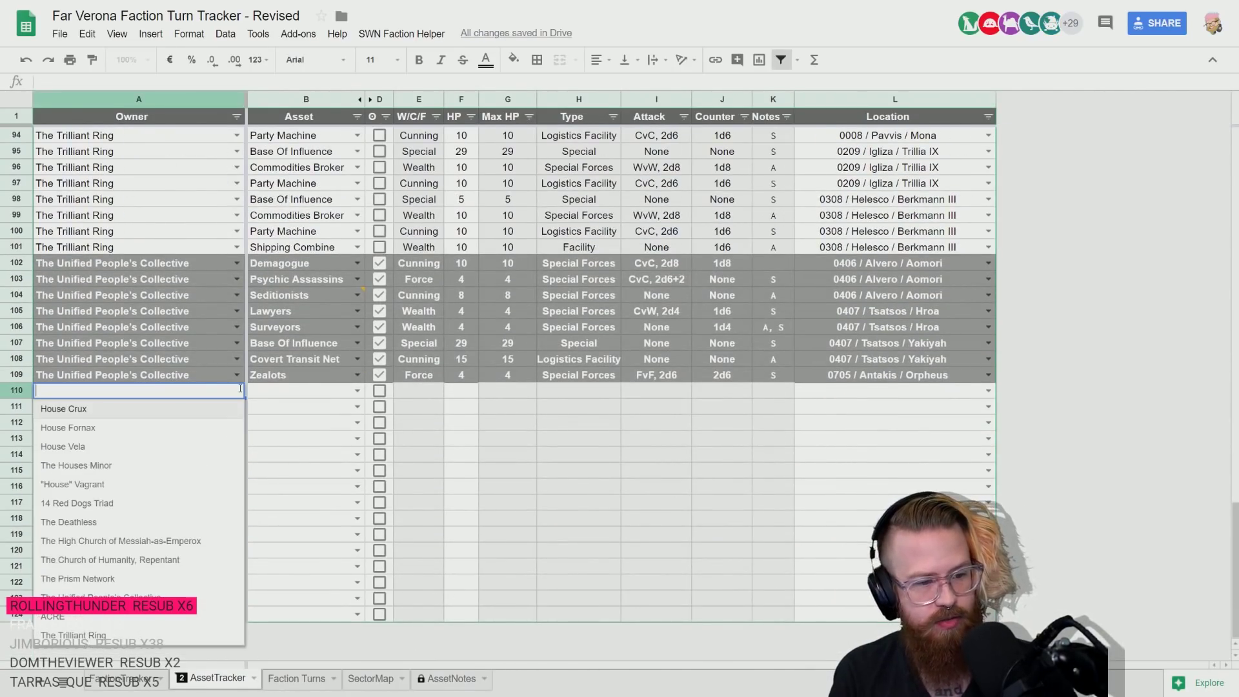
type("house")
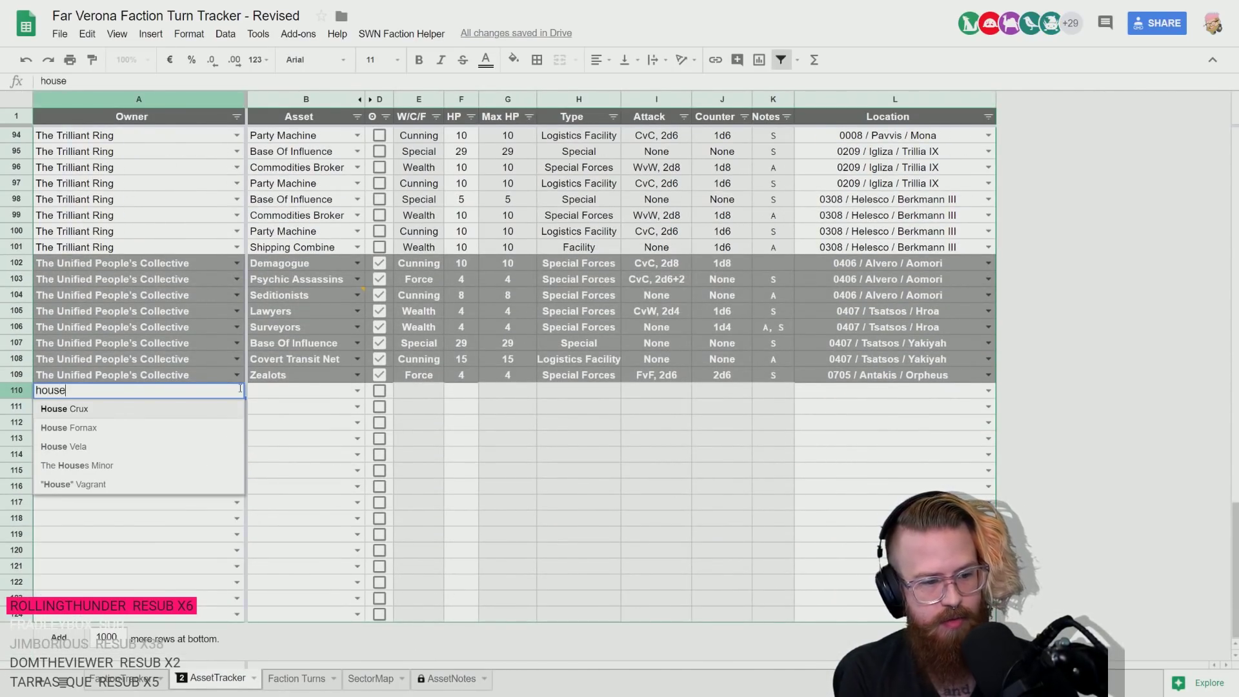
key("Down")
key("Down")
key("Down")
key("Down")
key("Up")
key("Tab")
type("tra")
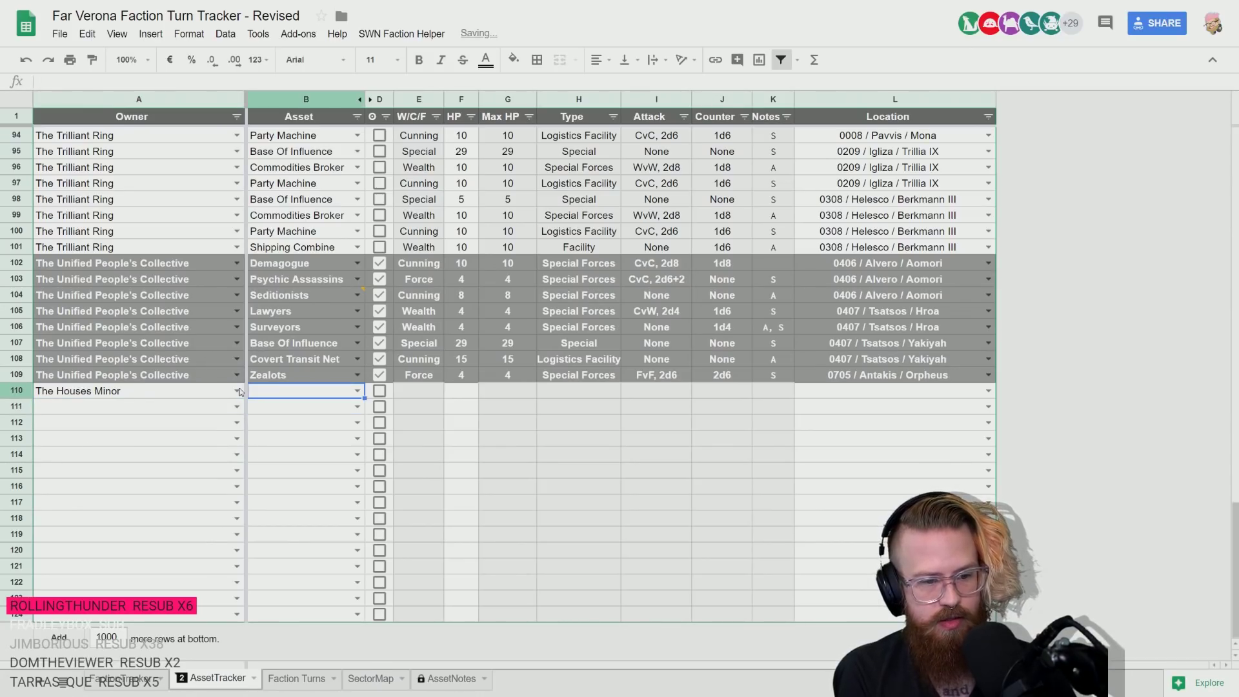
key("Down")
key("Down")
key("Down")
key("Return")
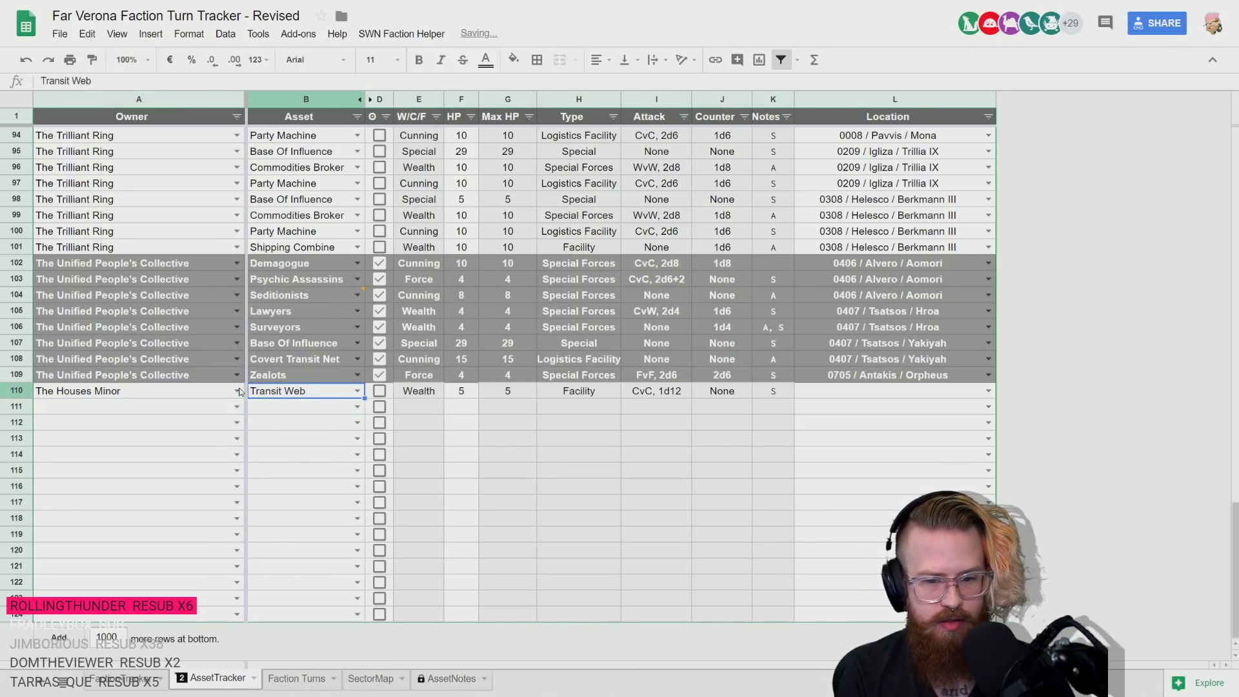
- Set the new Transit Web's location to 0205 / Pamita Cha / Lovelace
key("Tab")
key("Tab")
key("Tab")
key("Tab")
key("Tab")
key("Tab")
key("Tab")
key("Tab")
key("Tab")
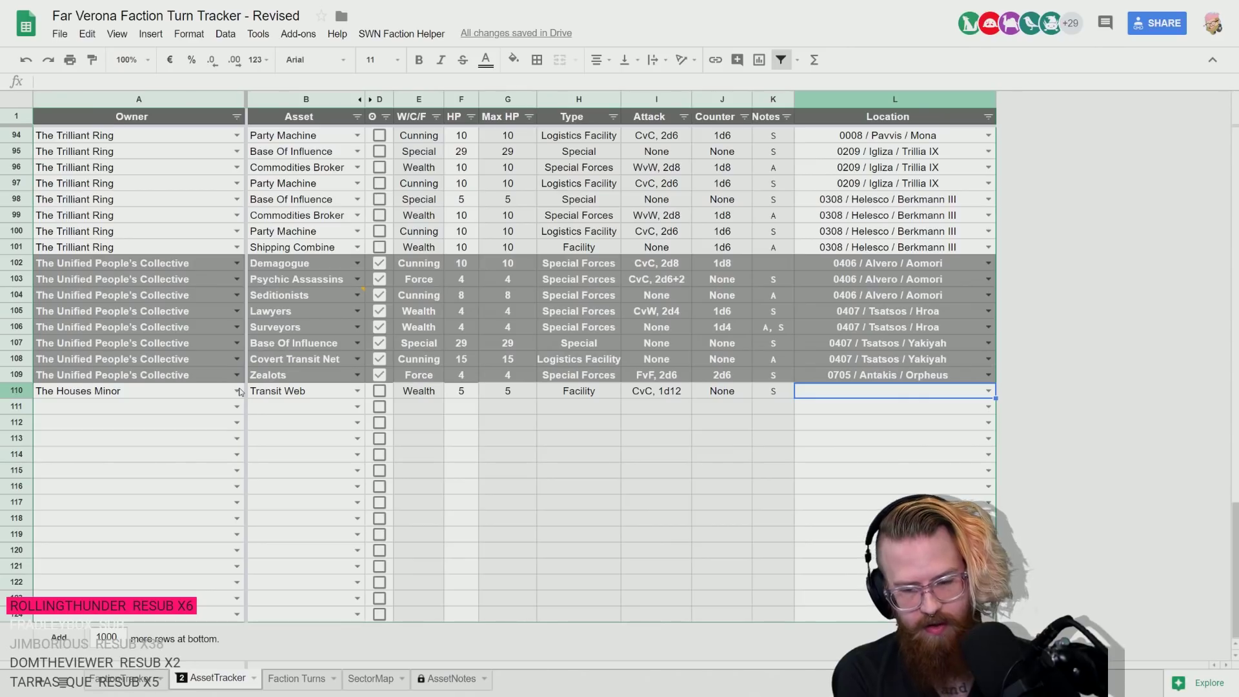
type("0205")
key("Down")
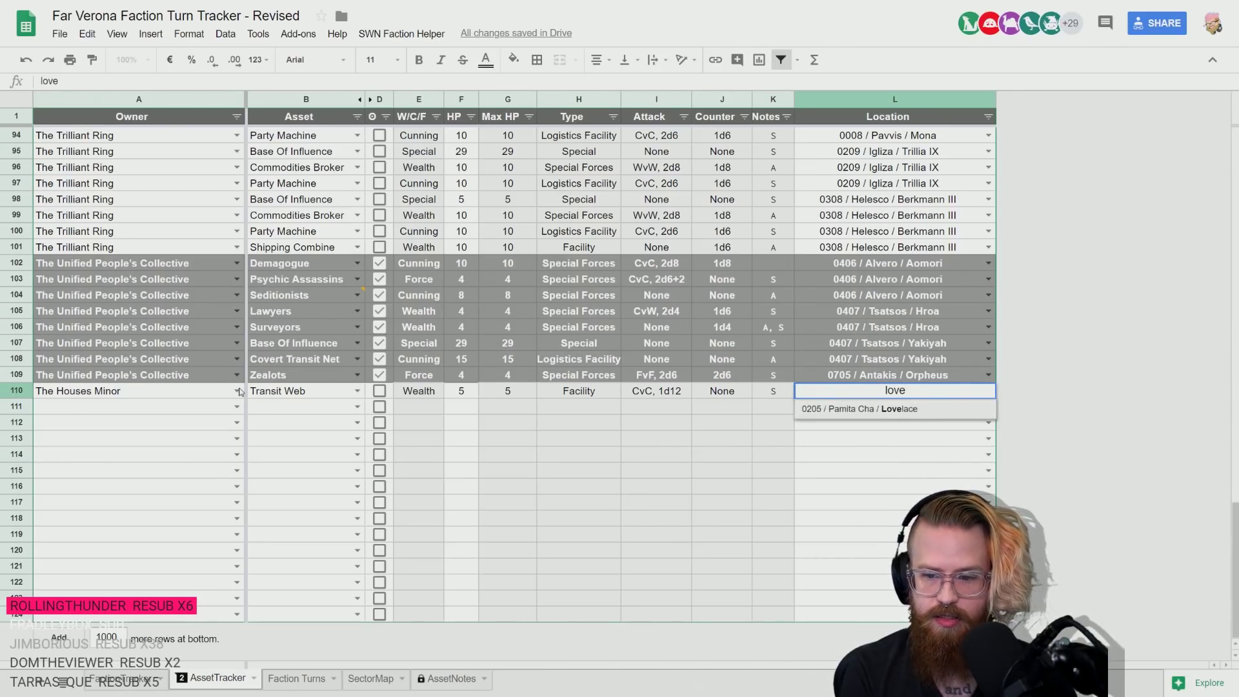
key("Return")
key("Return")
key("Left")
key("Left")
key("Left")
key("Left")
key("Left")
key("Left")
key("Left")
key("Left")
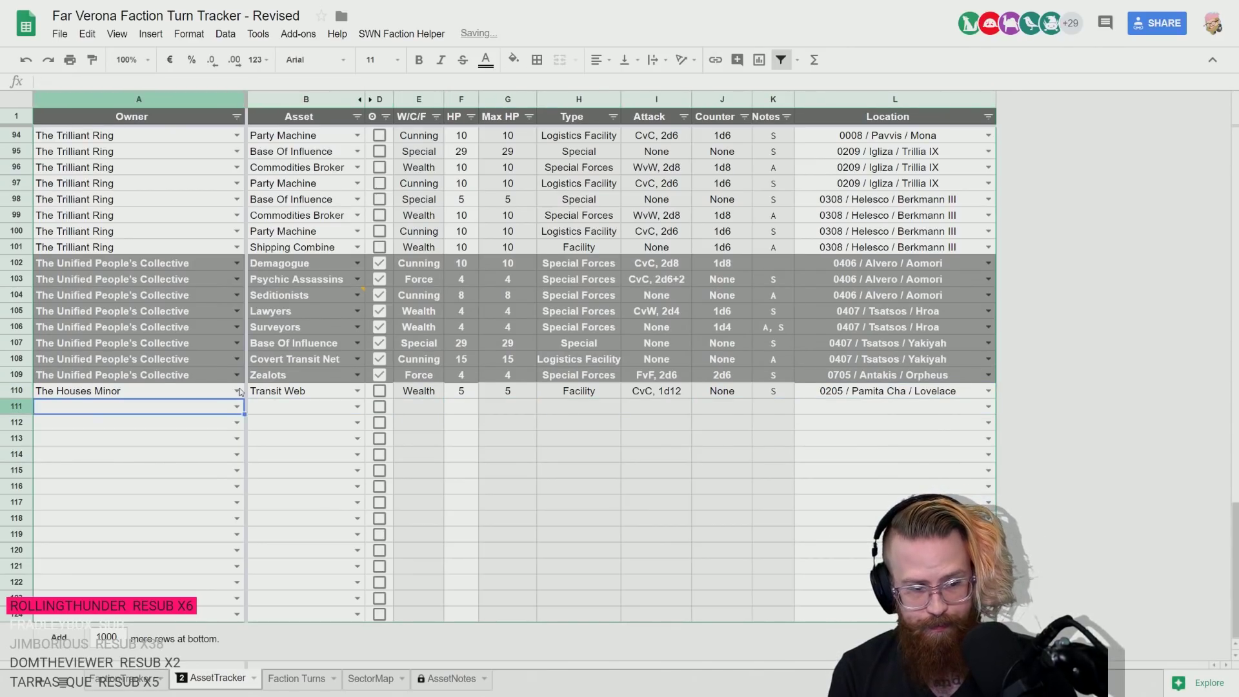
key("Up")
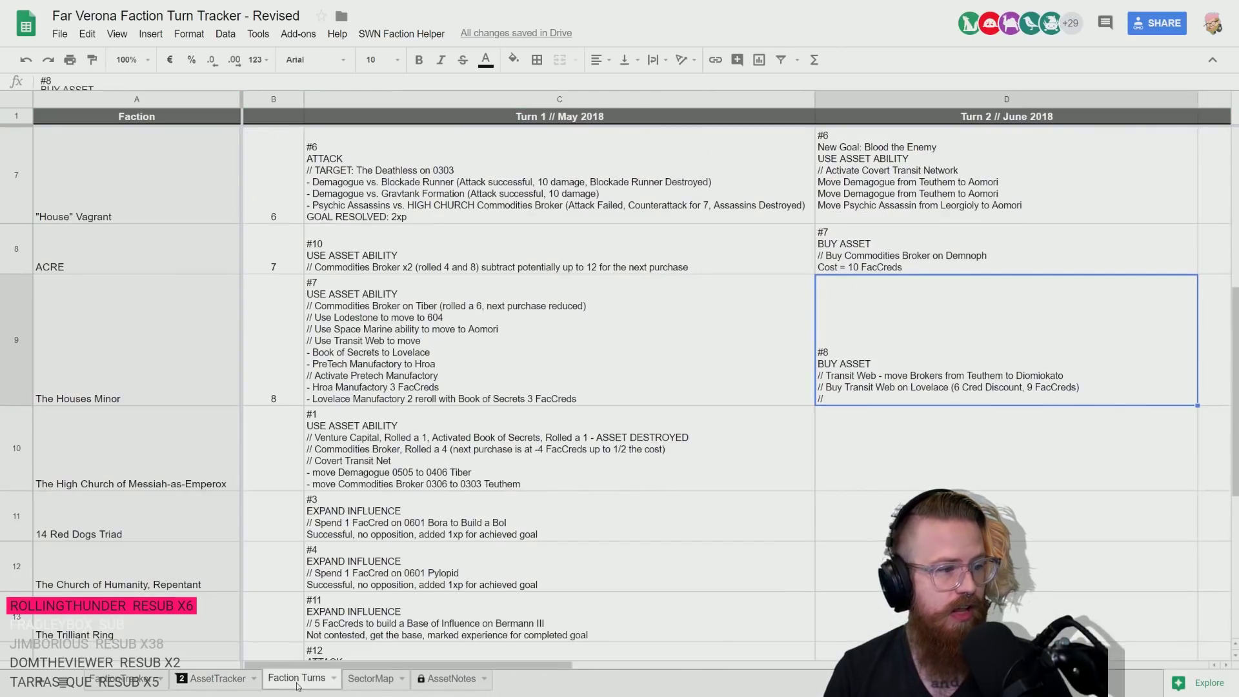
- Append 'Transit Web - move Transit Web (new) to Aomori' to The Houses Minor's D9 entry
left_click(299, 686)
double_click(874, 395)
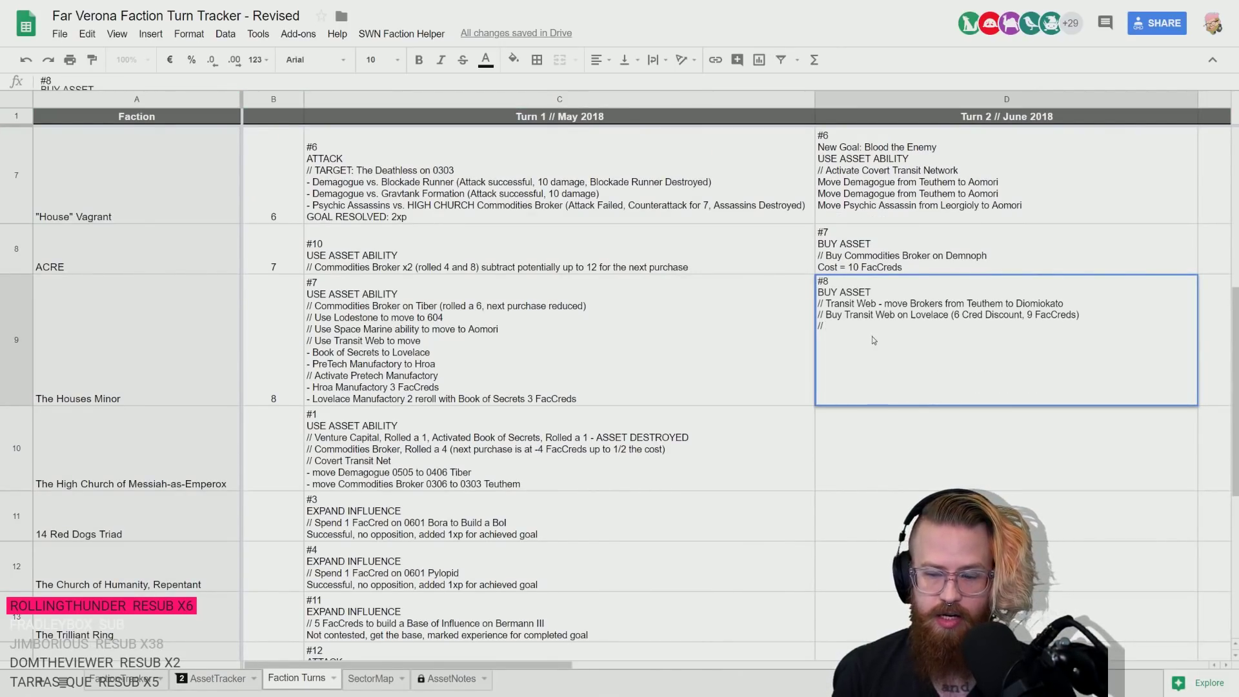
type("Tra")
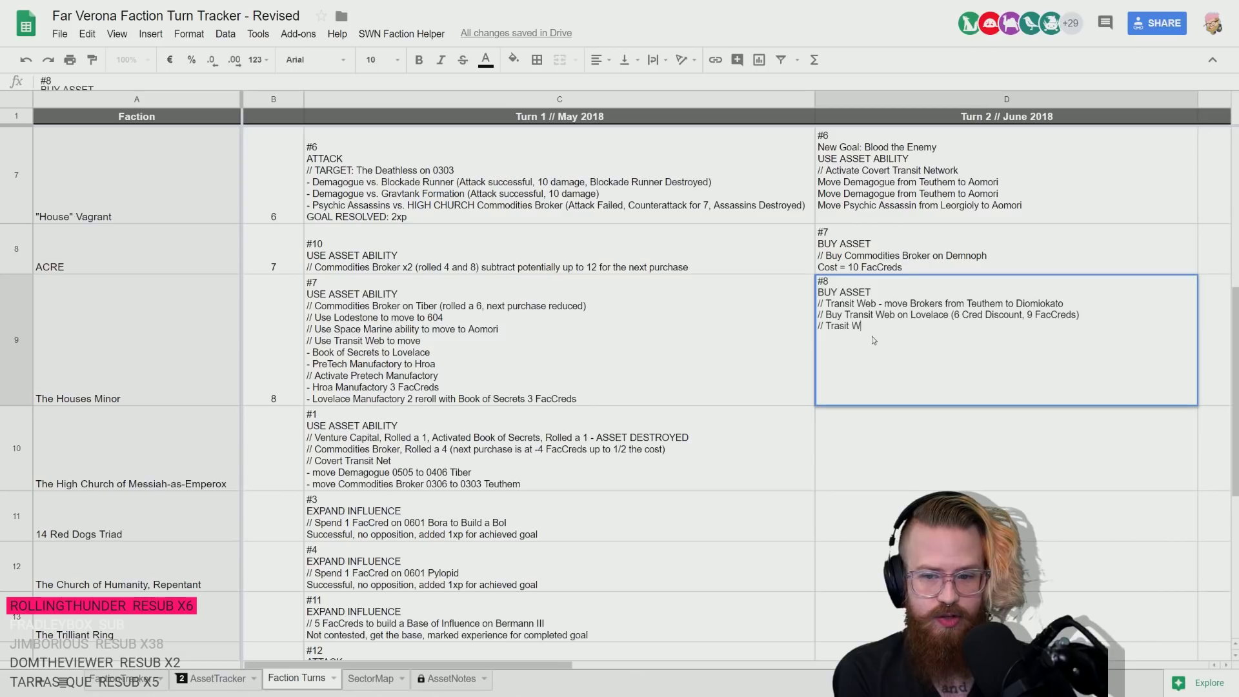
type("nsi")
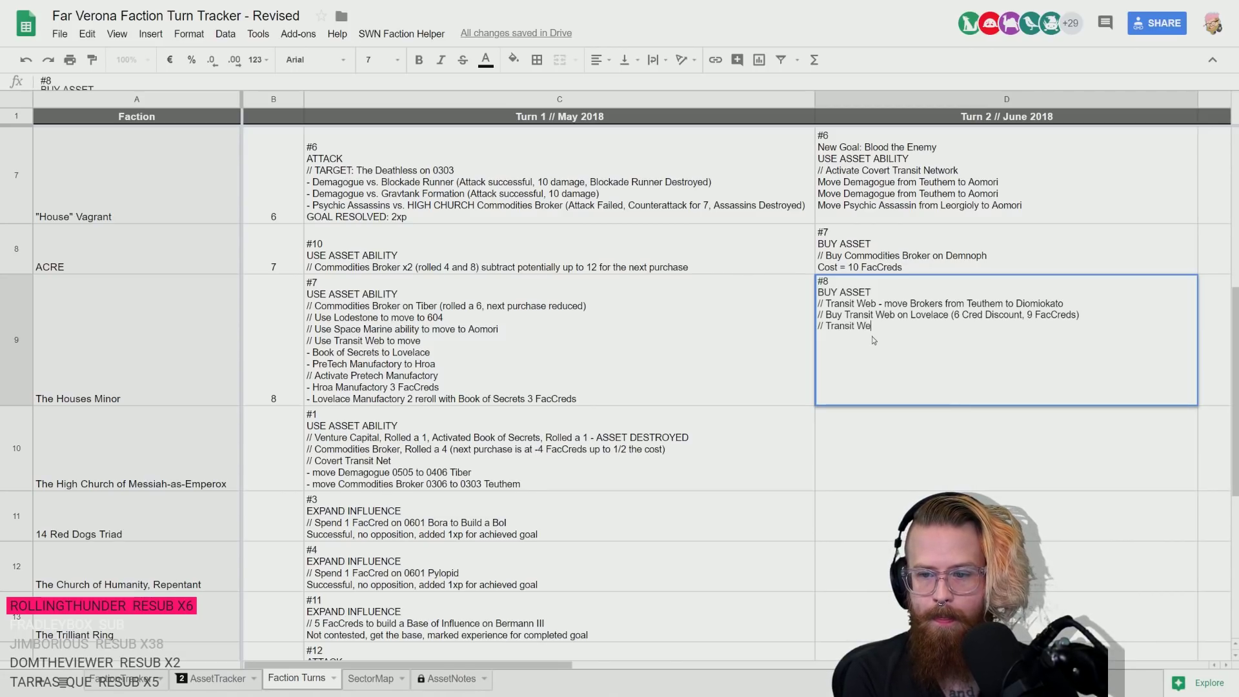
type("t Web - move")
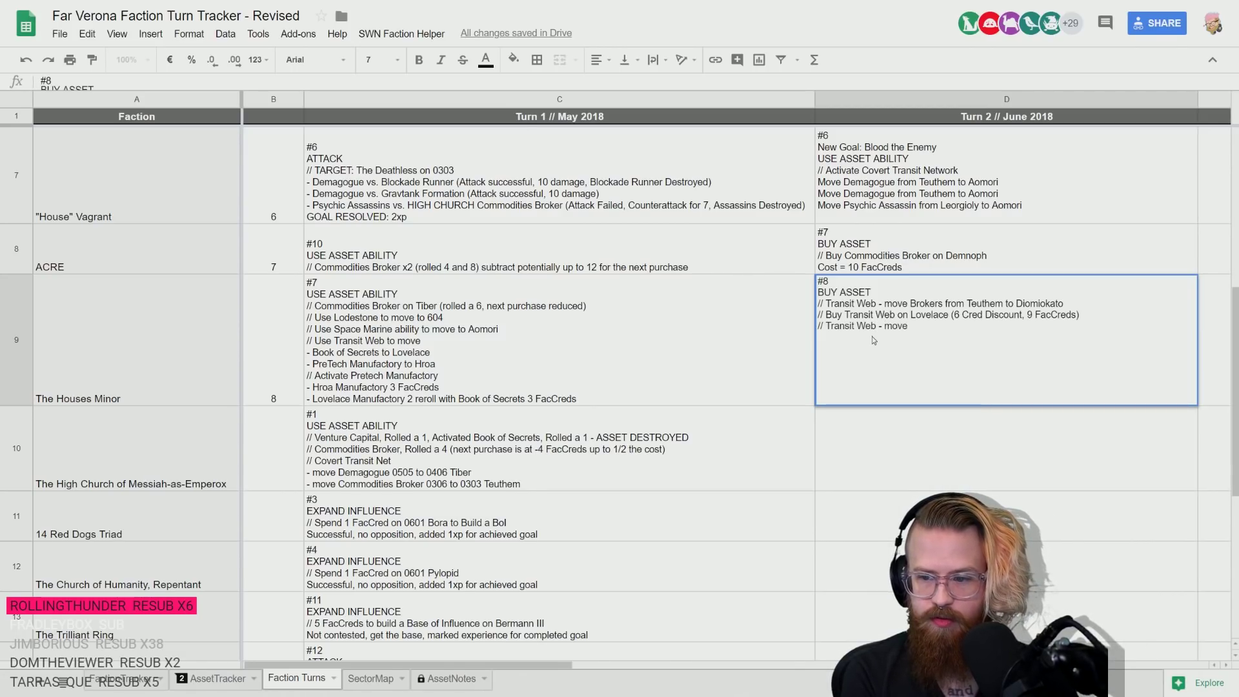
type(" Transit Web")
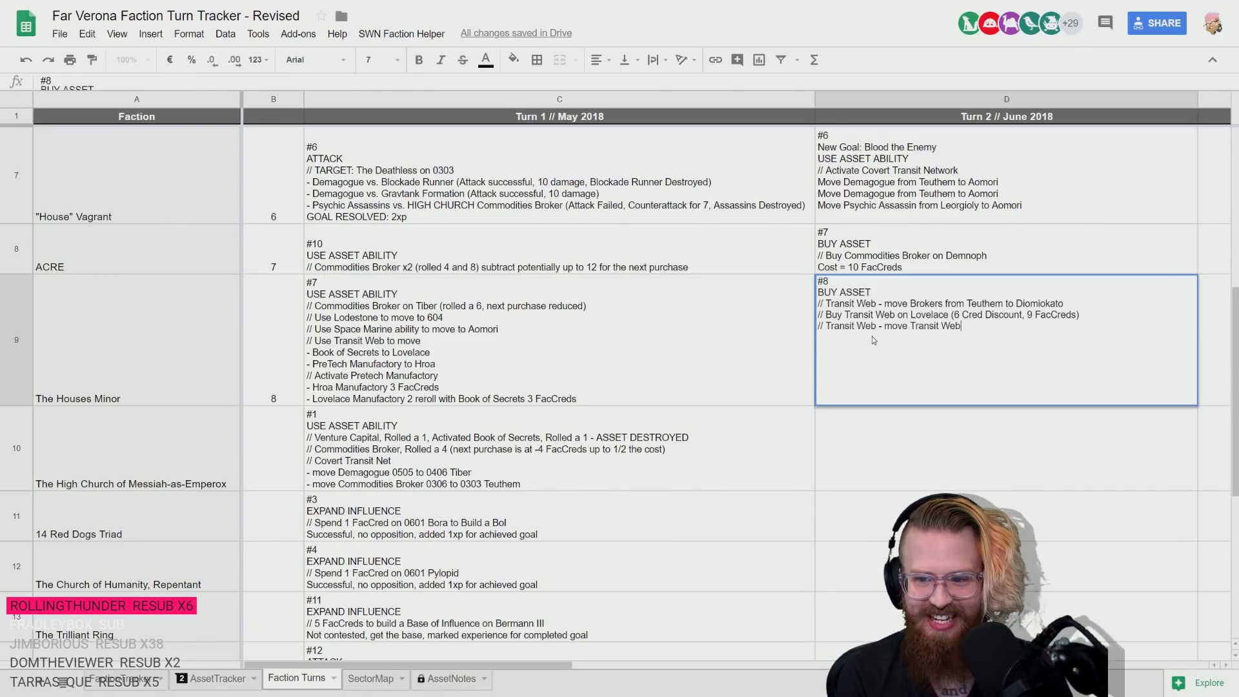
type("(new) ")
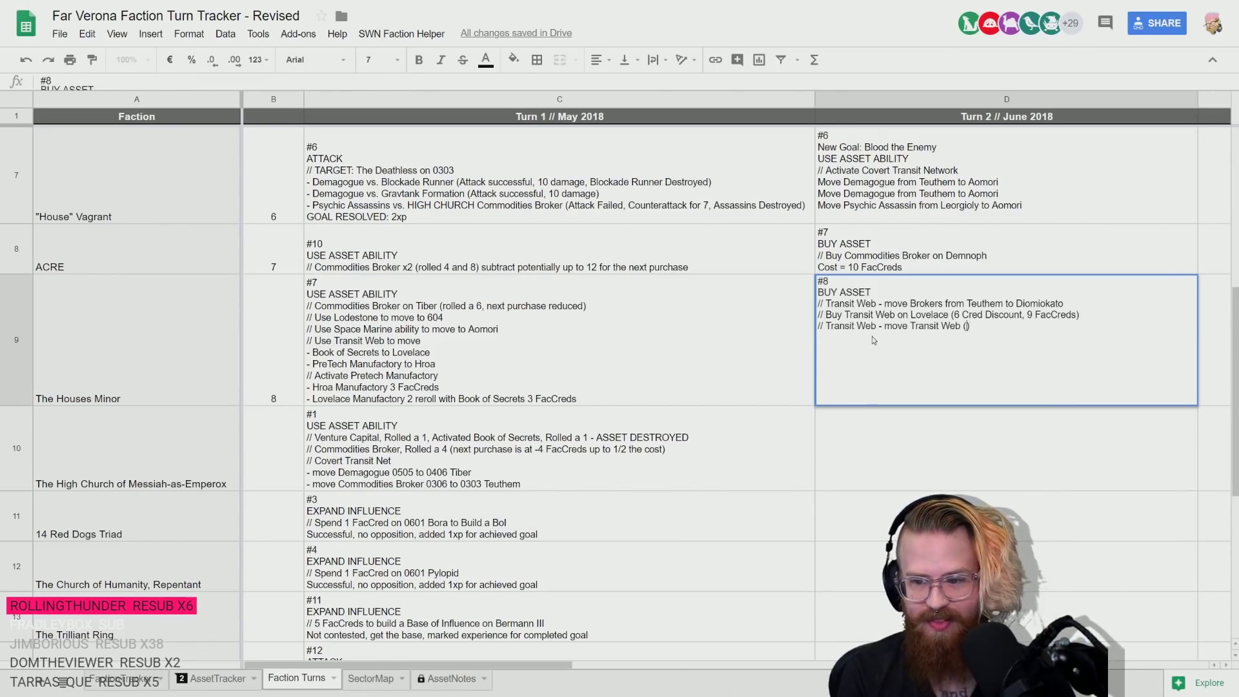
type("to ")
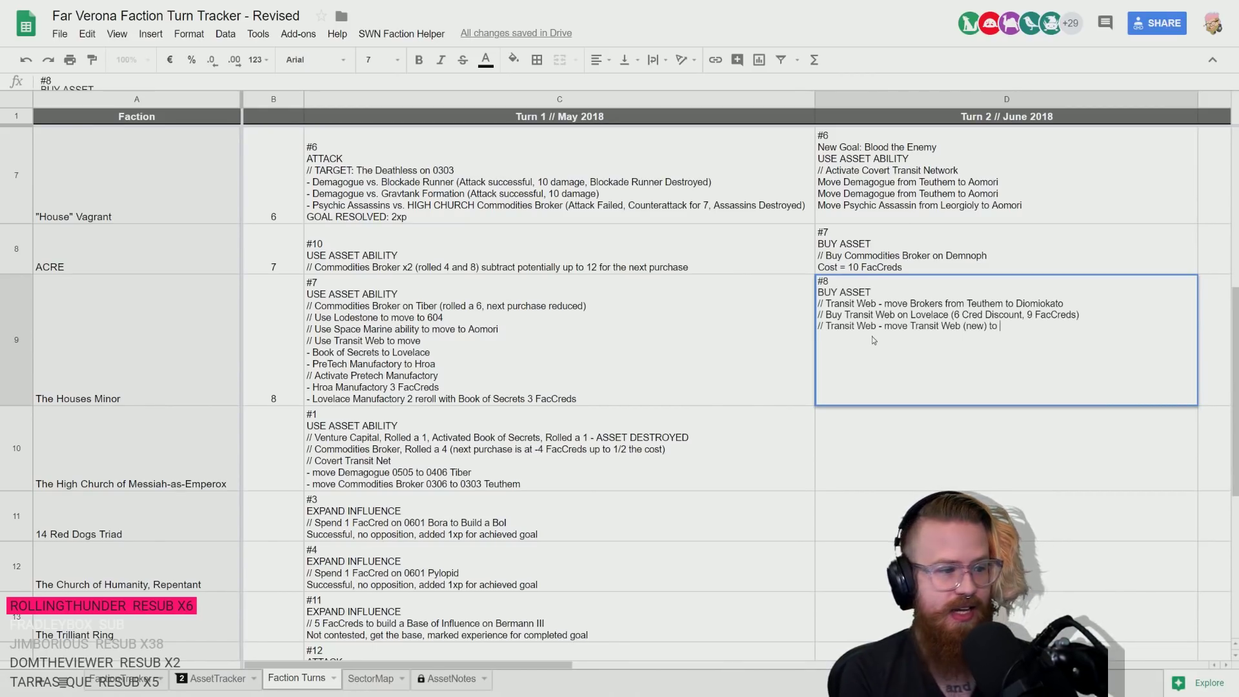
type("Aomori")
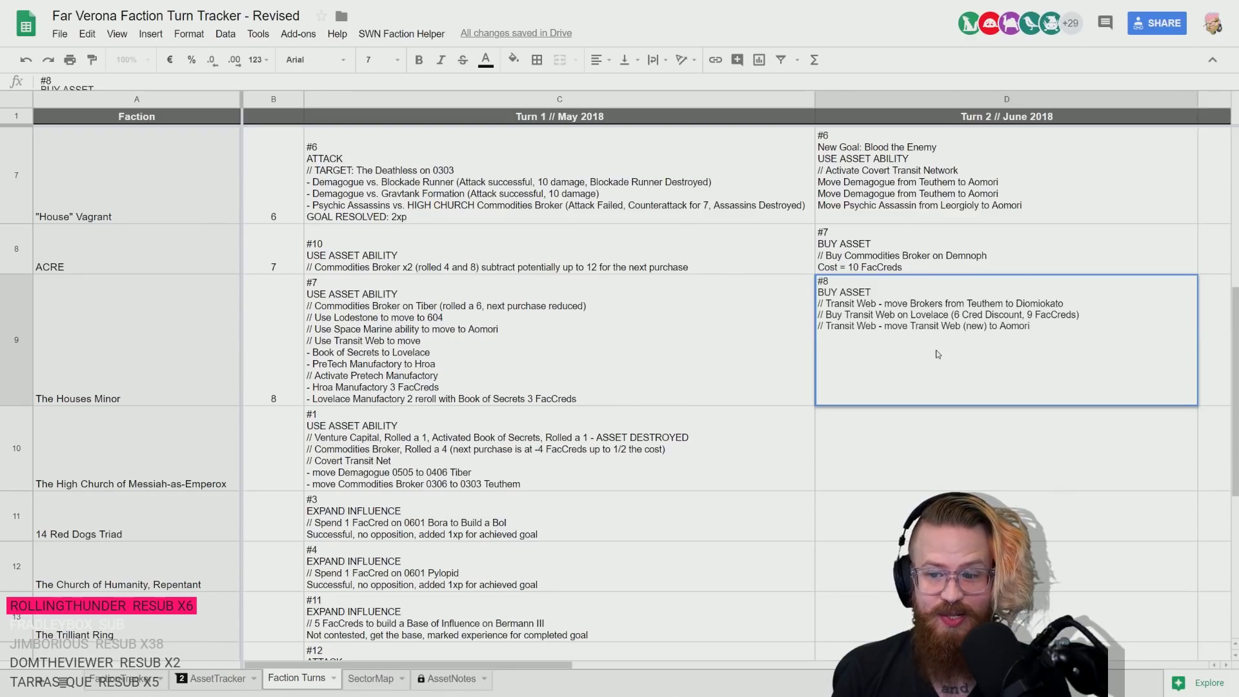
left_click(872, 354)
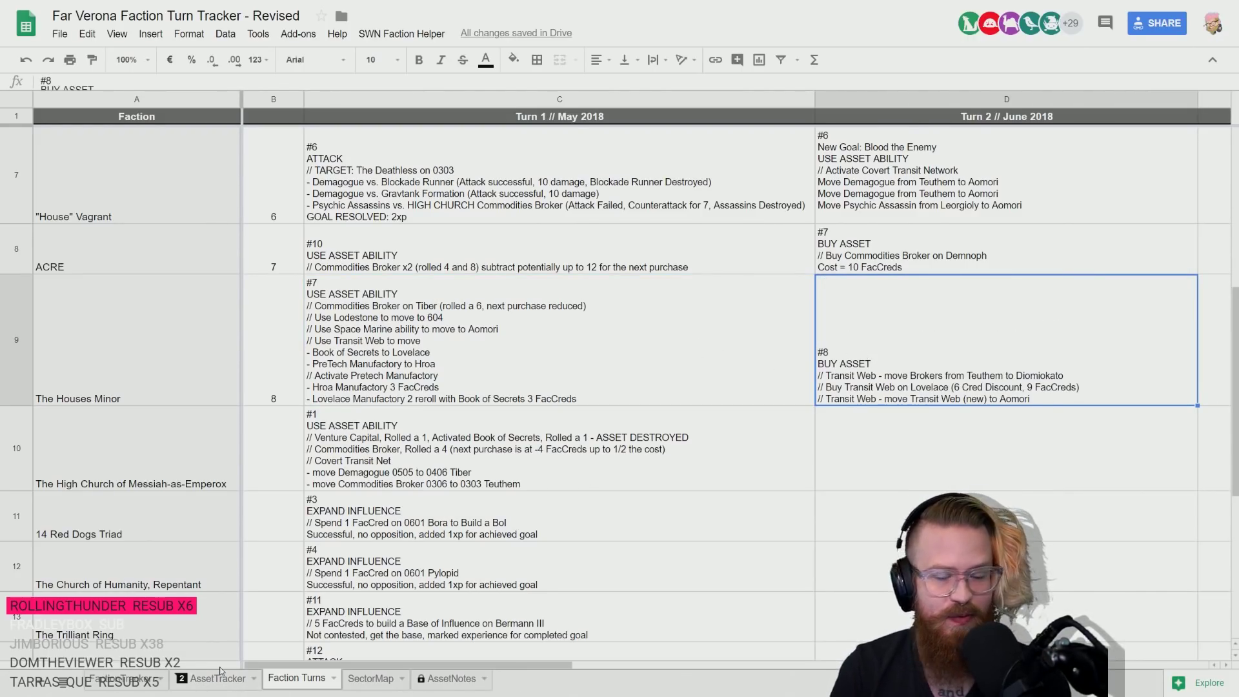
- Change the new Transit Web's location in L110 to 0406 / Alvero / Aomori
left_click(217, 684)
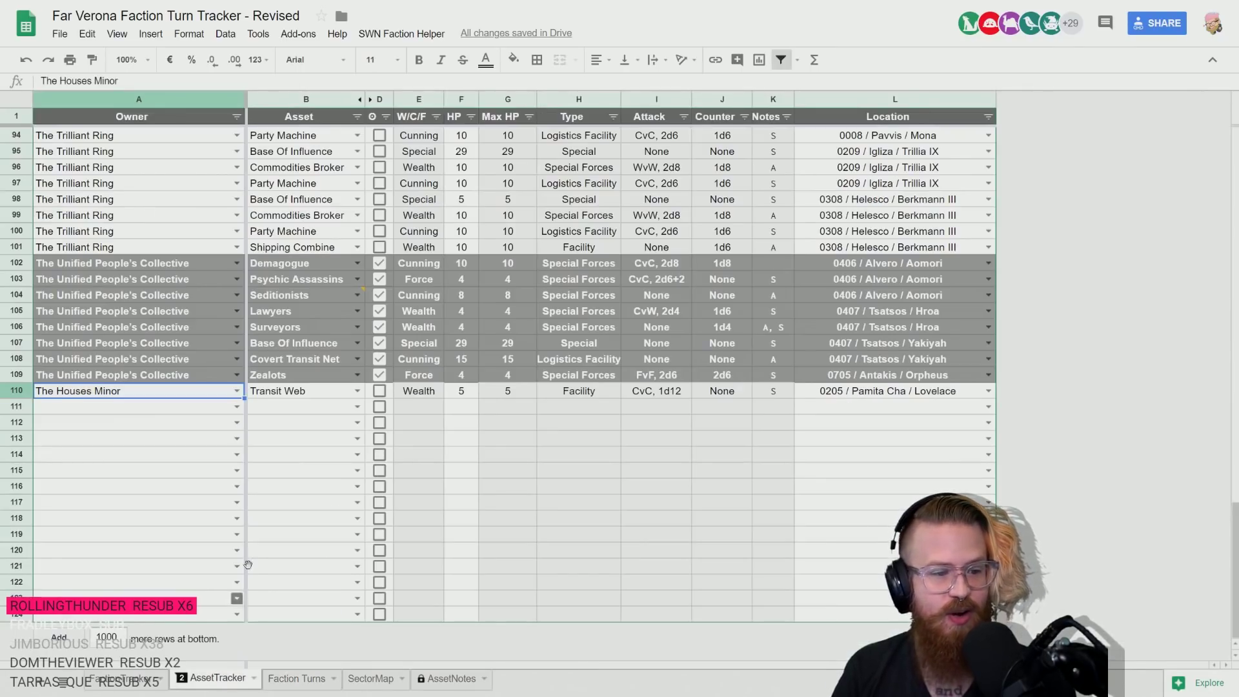
key("Right")
key("Right")
key("Right")
key("Right")
key("Right")
key("Right")
key("Right")
key("Right")
key("Right")
key("Right")
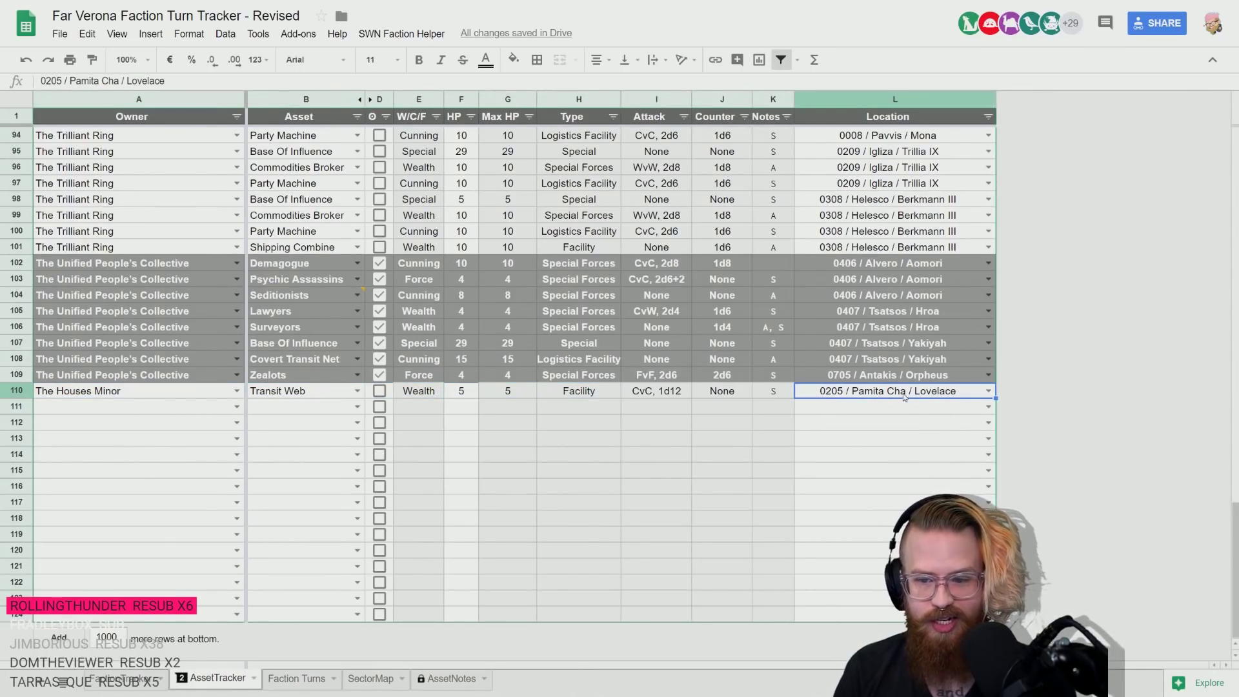
type("aomori")
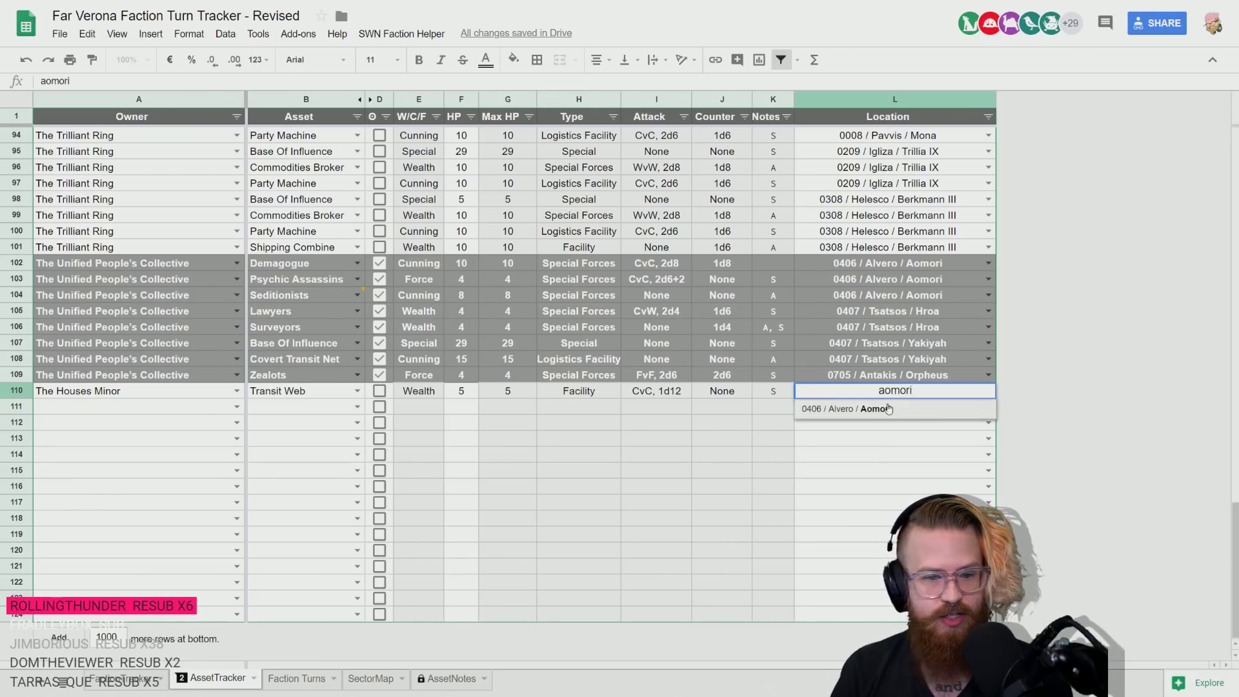
left_click(887, 409)
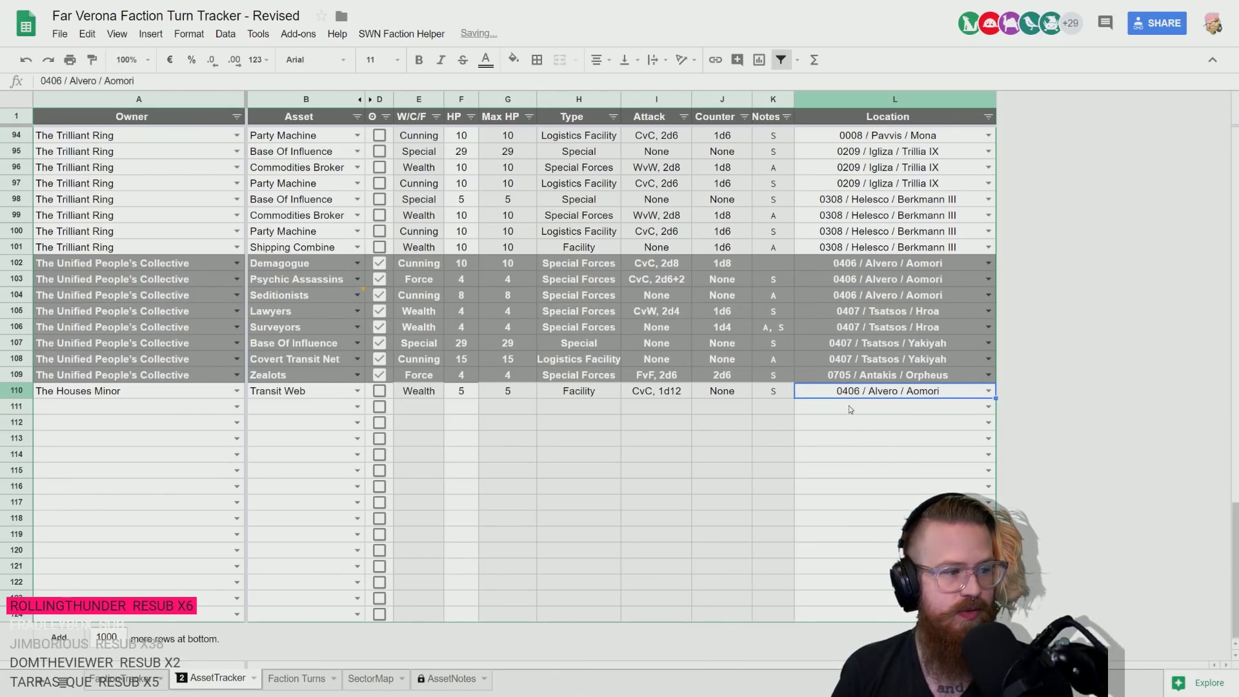
left_click(849, 405)
left_click(879, 397)
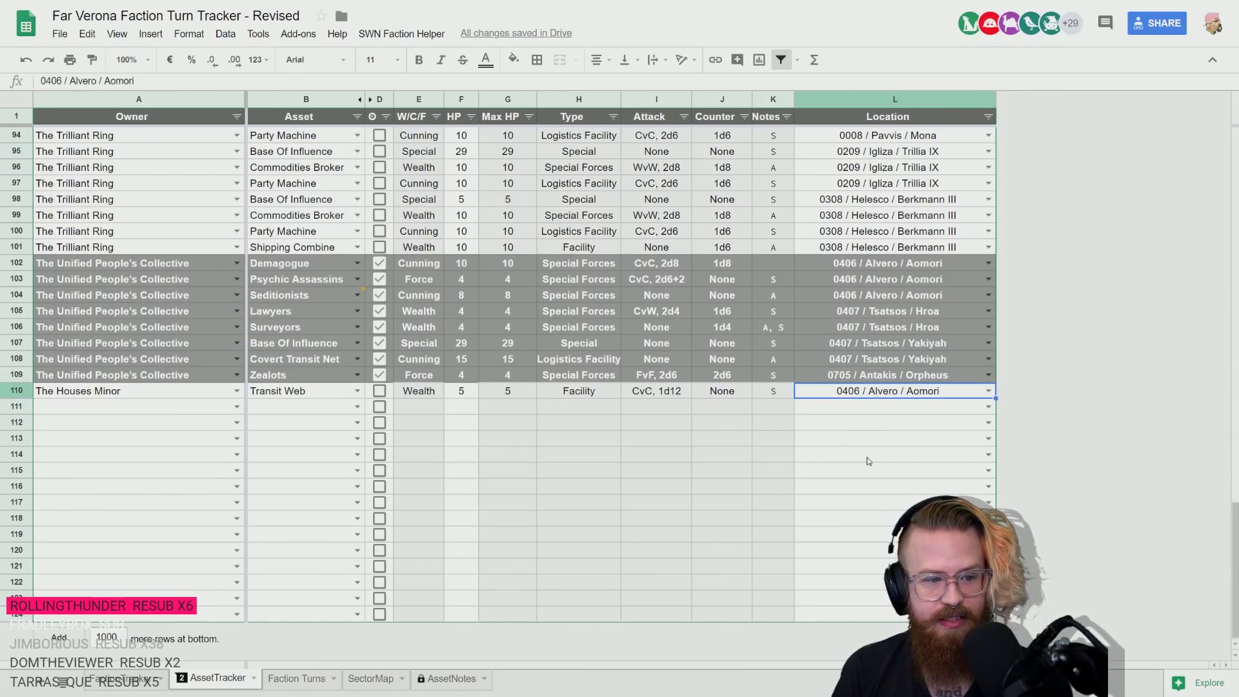
- Drop The Houses Minor's balance in L5 from 11 to 10
left_click(128, 680)
double_click(502, 185)
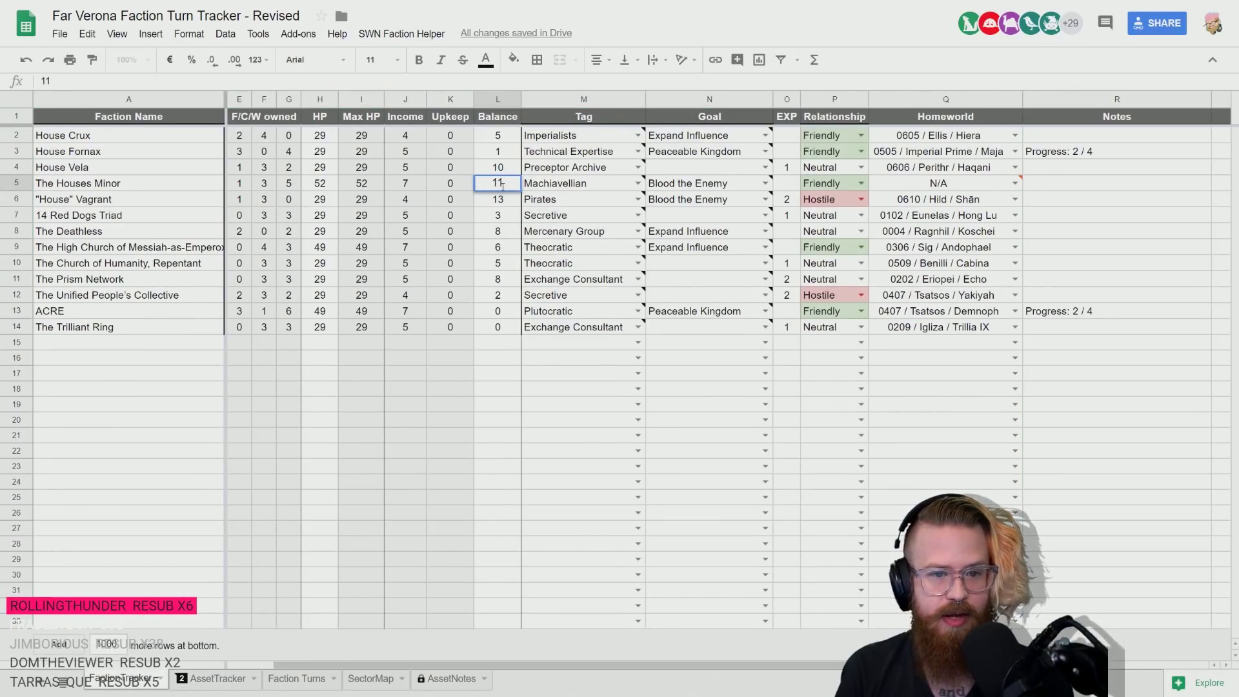
key("BackSpace")
type("0")
key("Return")
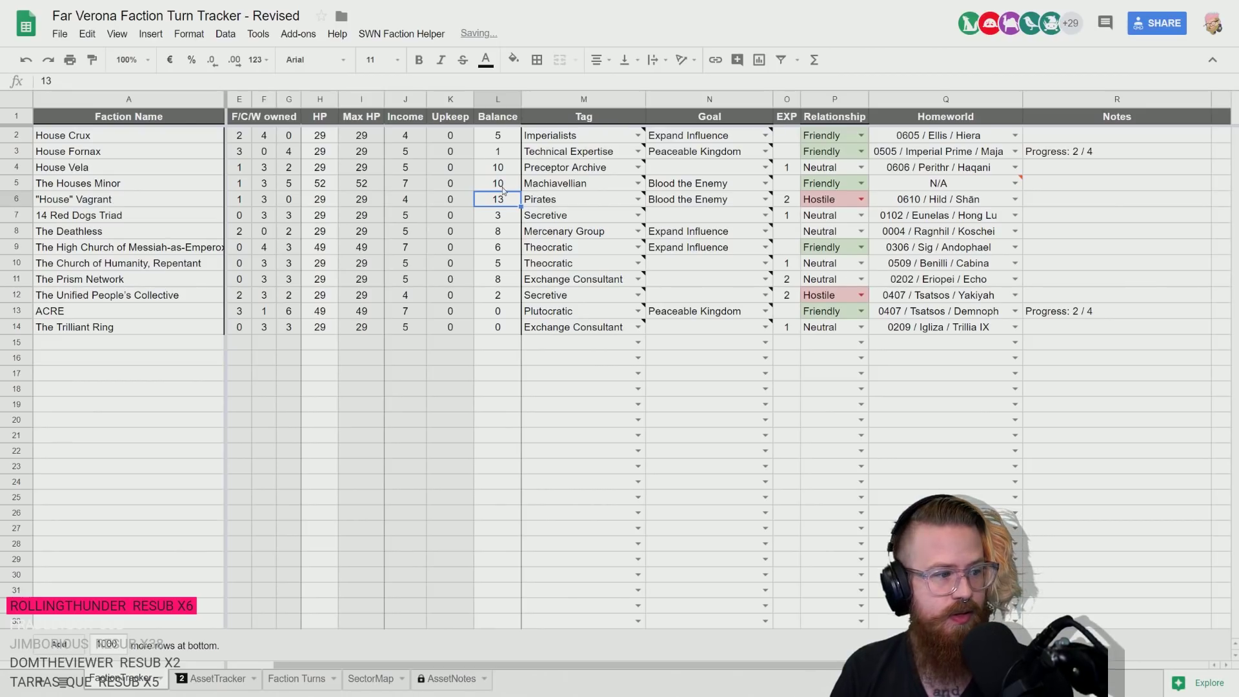
- Open the AssetTracker Location column's sort and filter menu
left_click(215, 678)
left_click(918, 457)
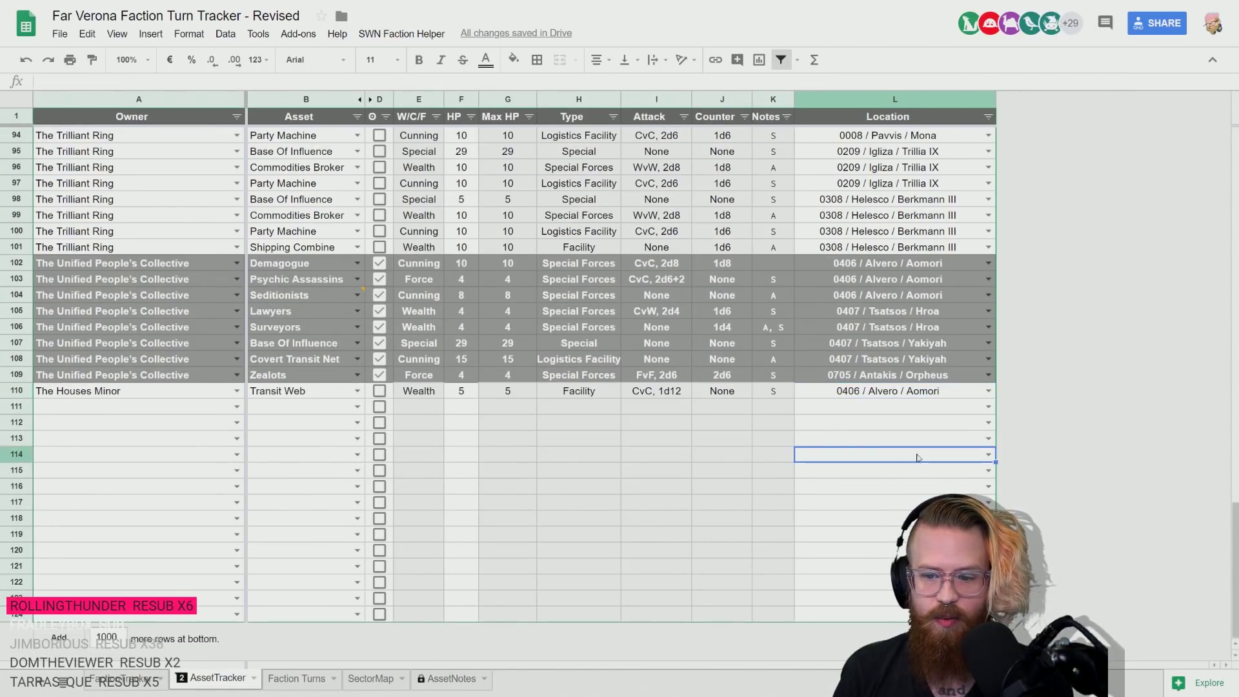
left_click(988, 116)
left_click(860, 137)
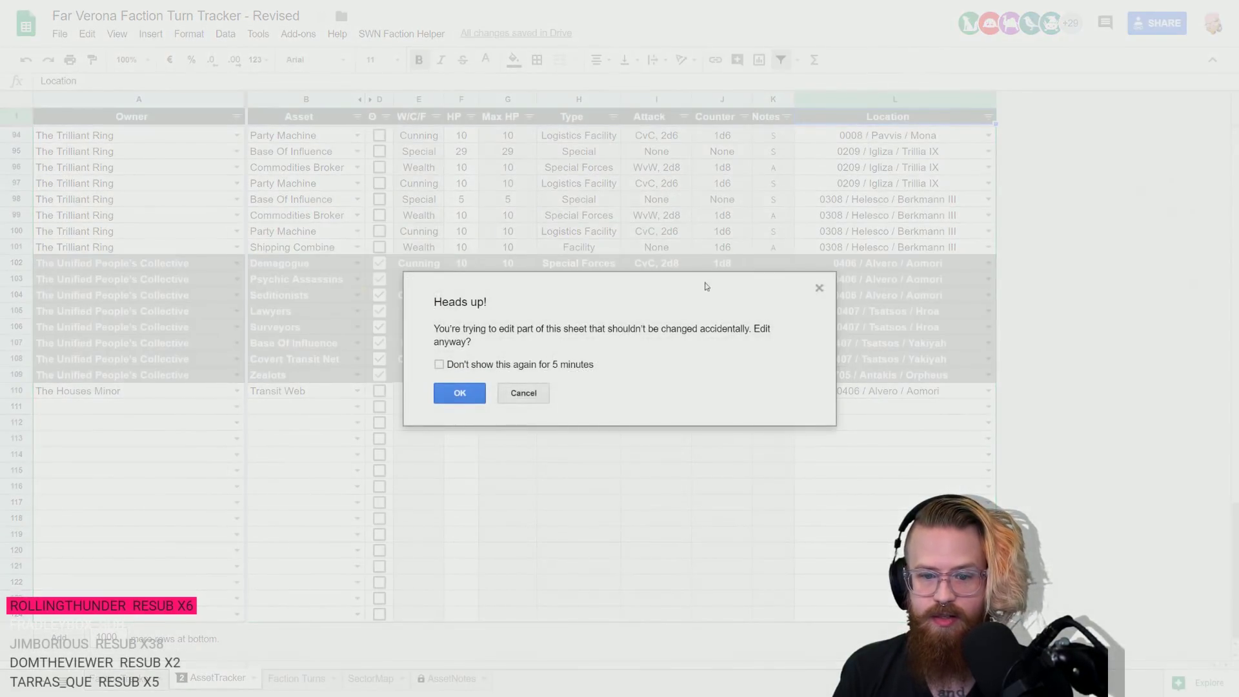
left_click(475, 393)
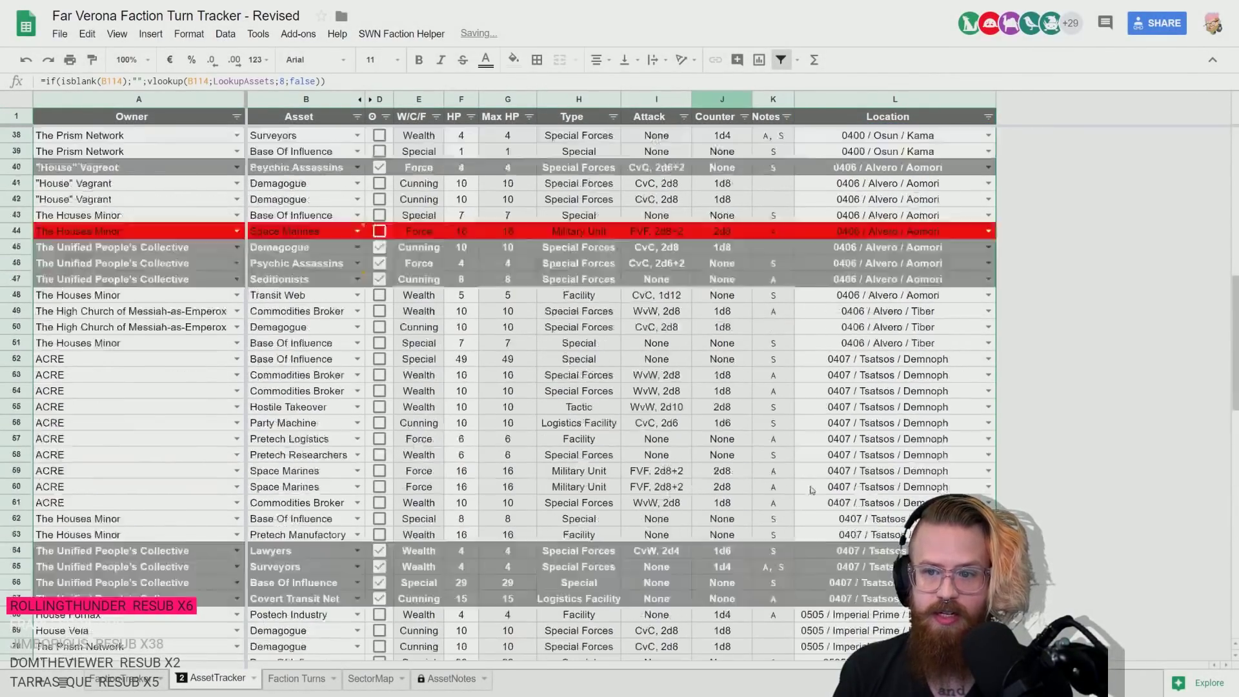
scroll(814, 487, "up", 5)
scroll(823, 475, "down", 4)
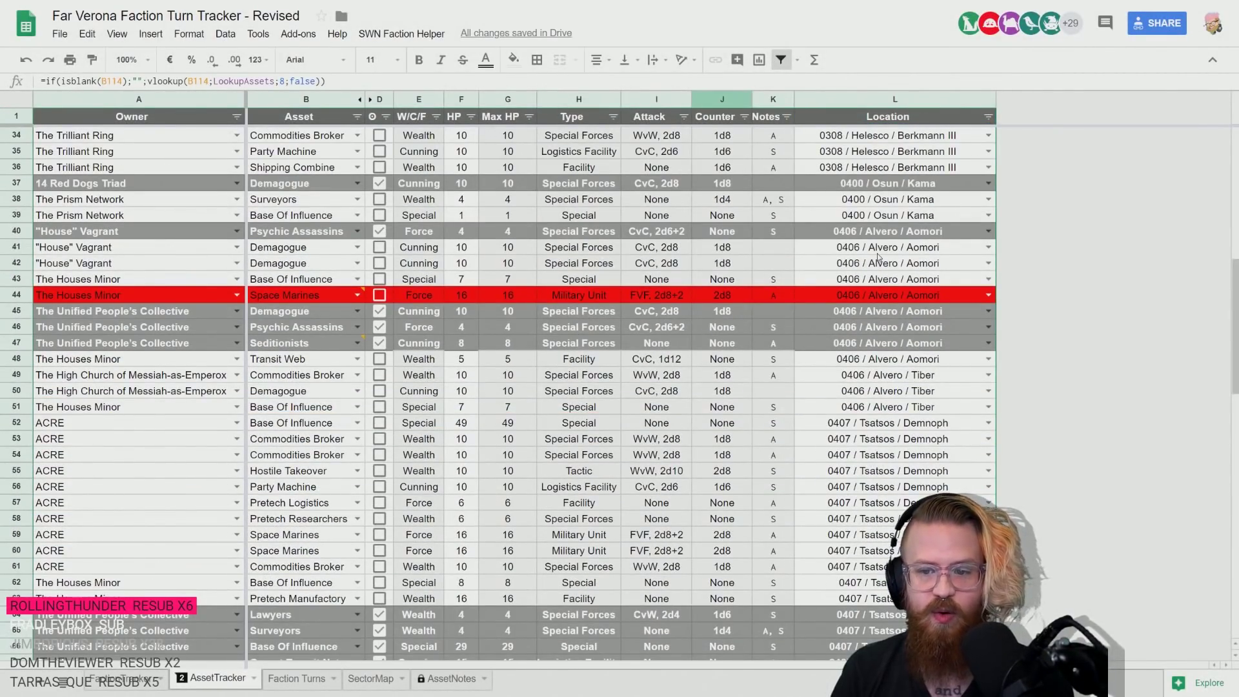
left_click(936, 360)
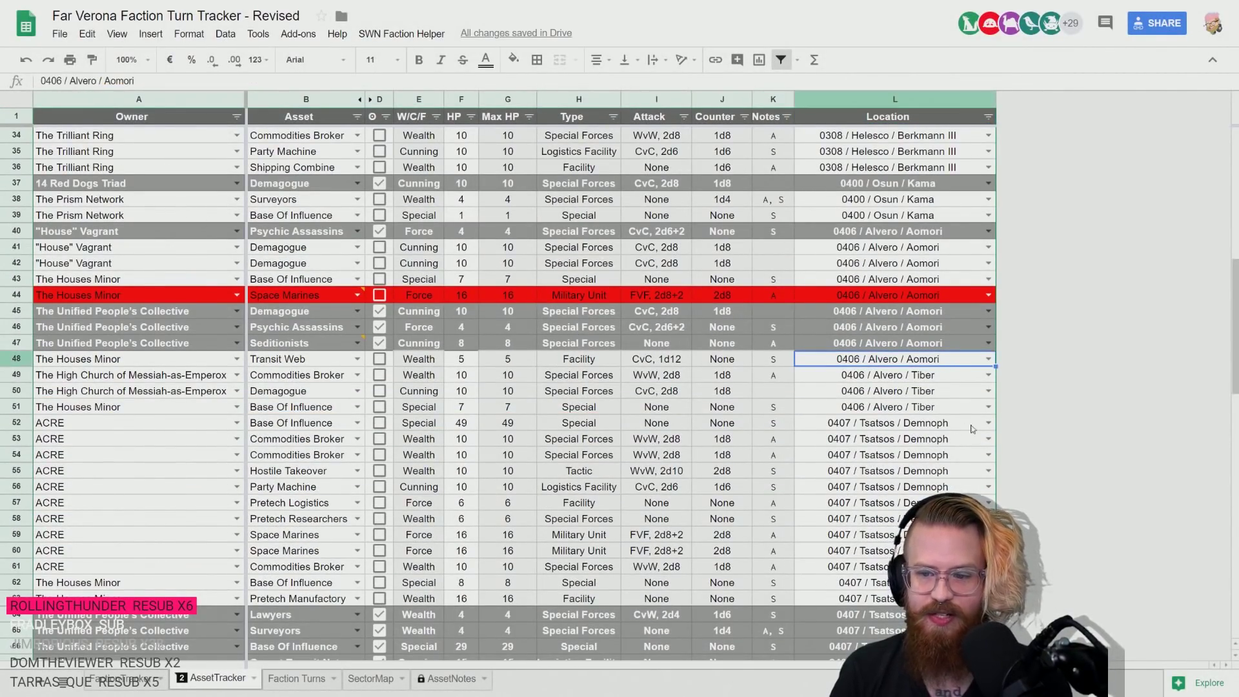
key("Up")
key("Up")
key("Up")
key("Up")
key("Up")
key("Up")
key("Up")
key("Up")
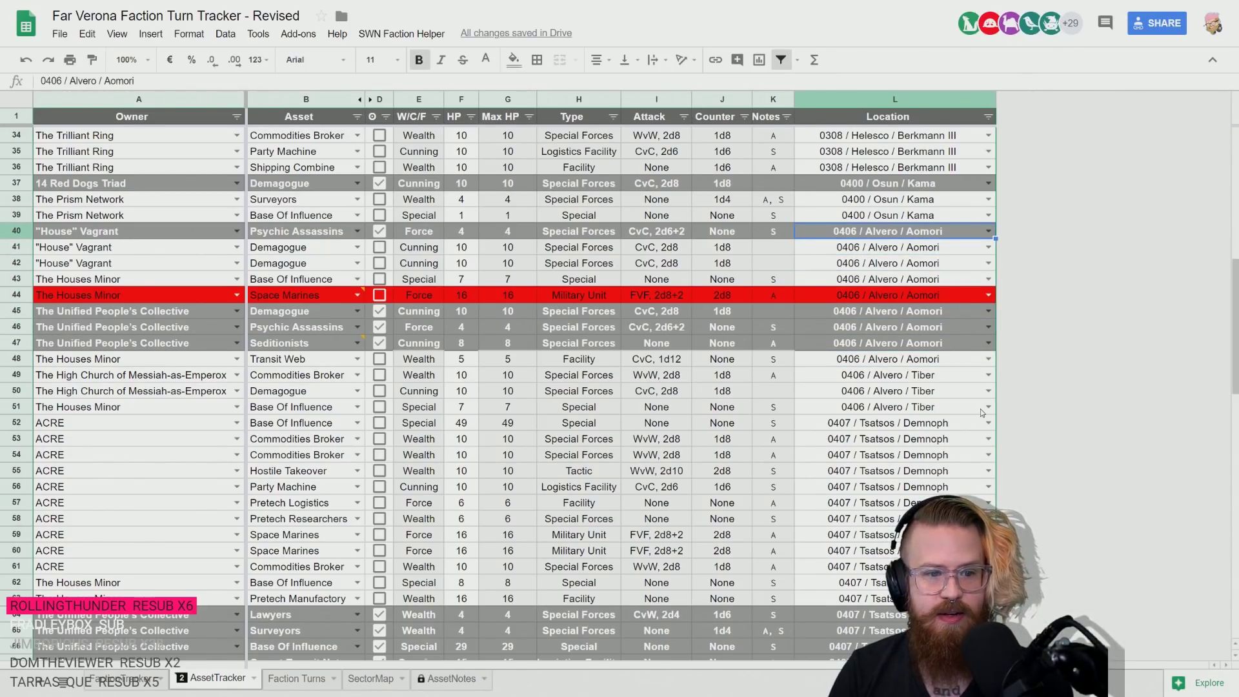
key("Down")
key("Down")
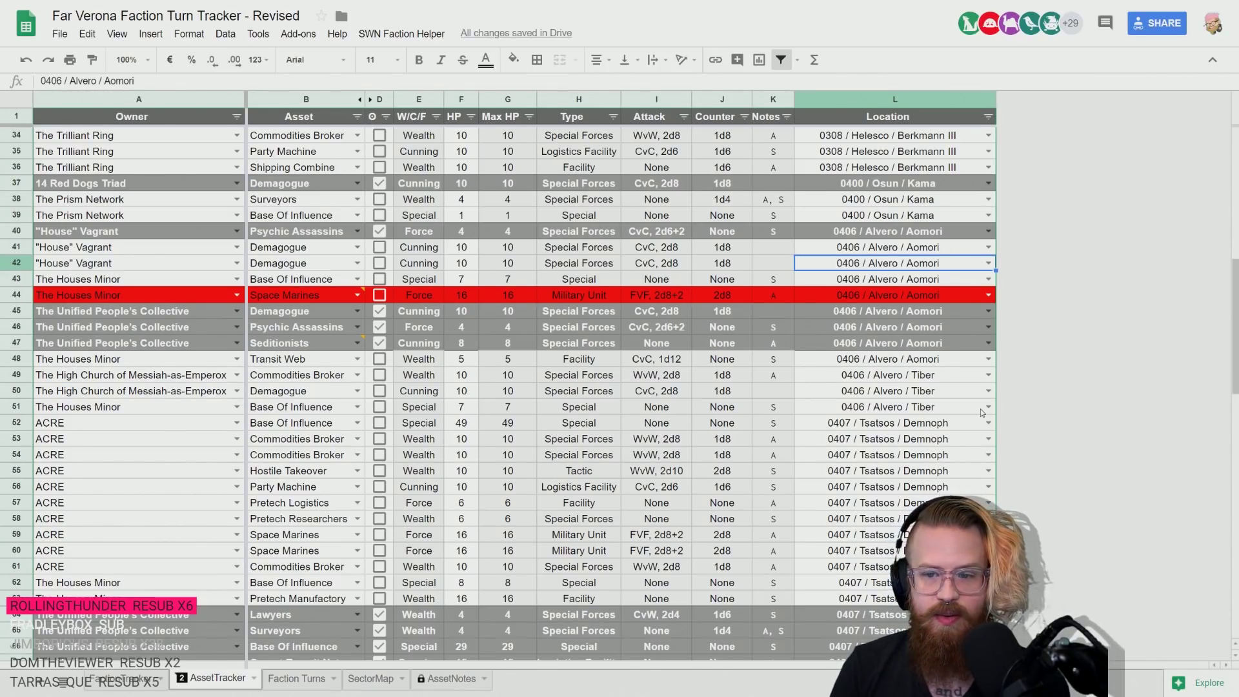
key("Down")
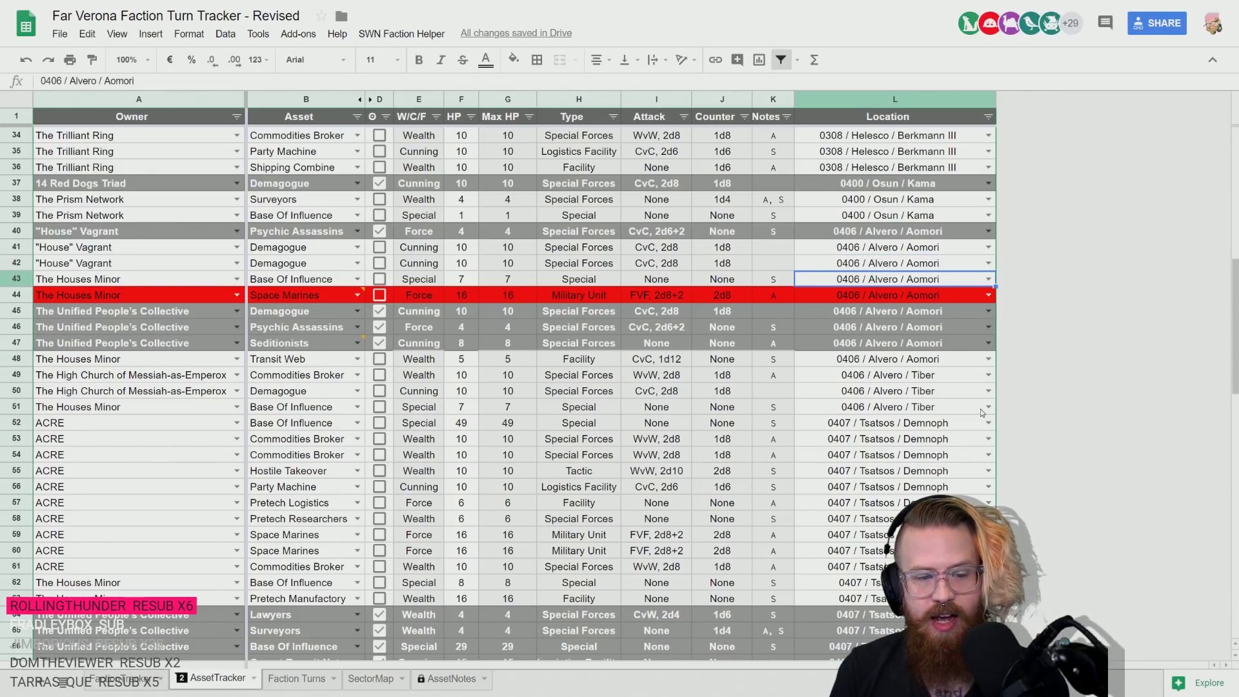
key("Down")
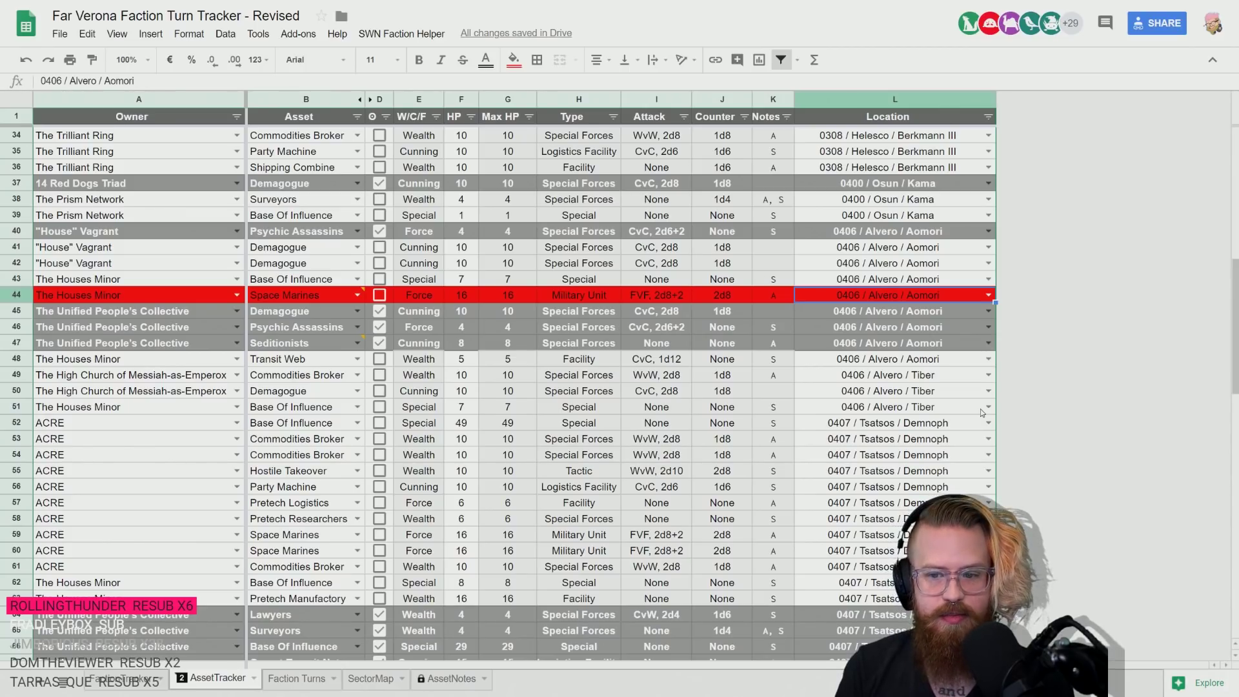
key("Down")
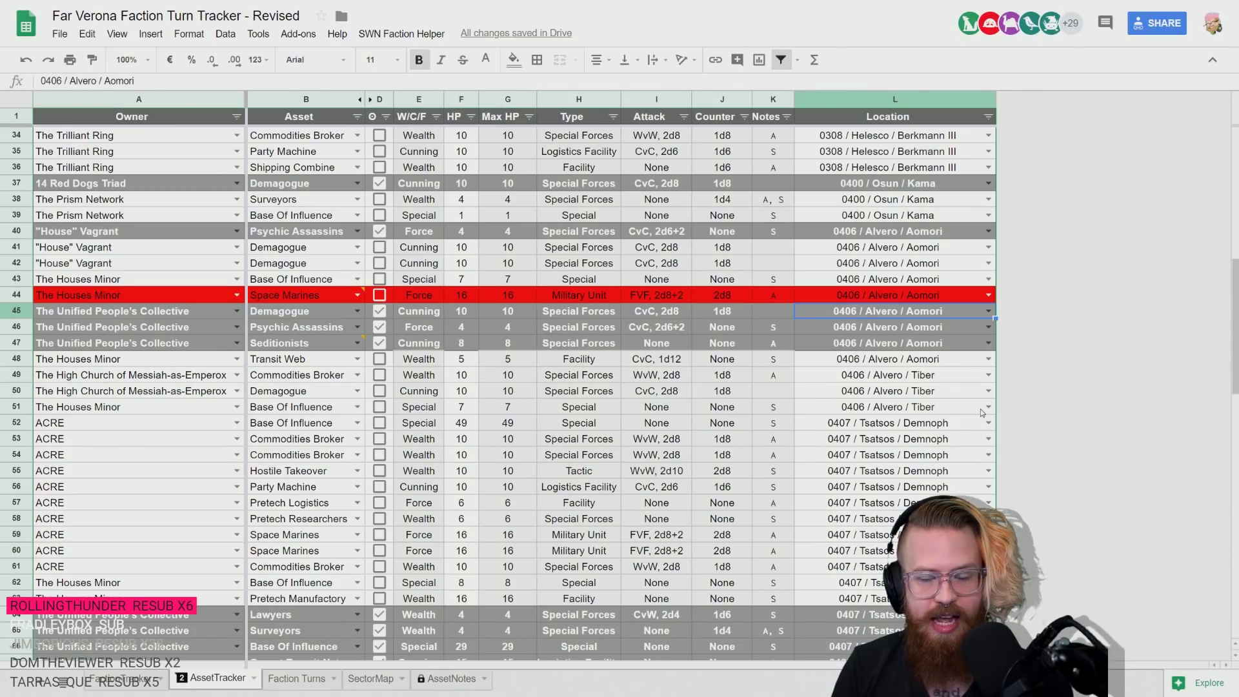
key("Down")
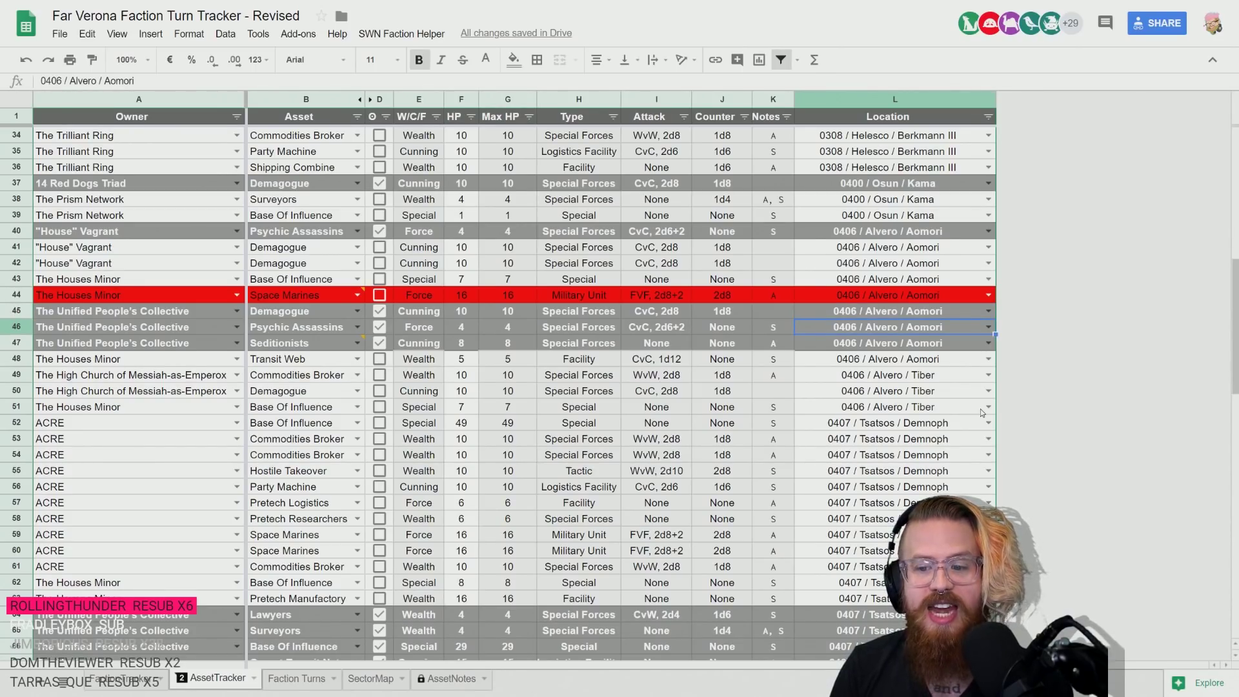
key("Down")
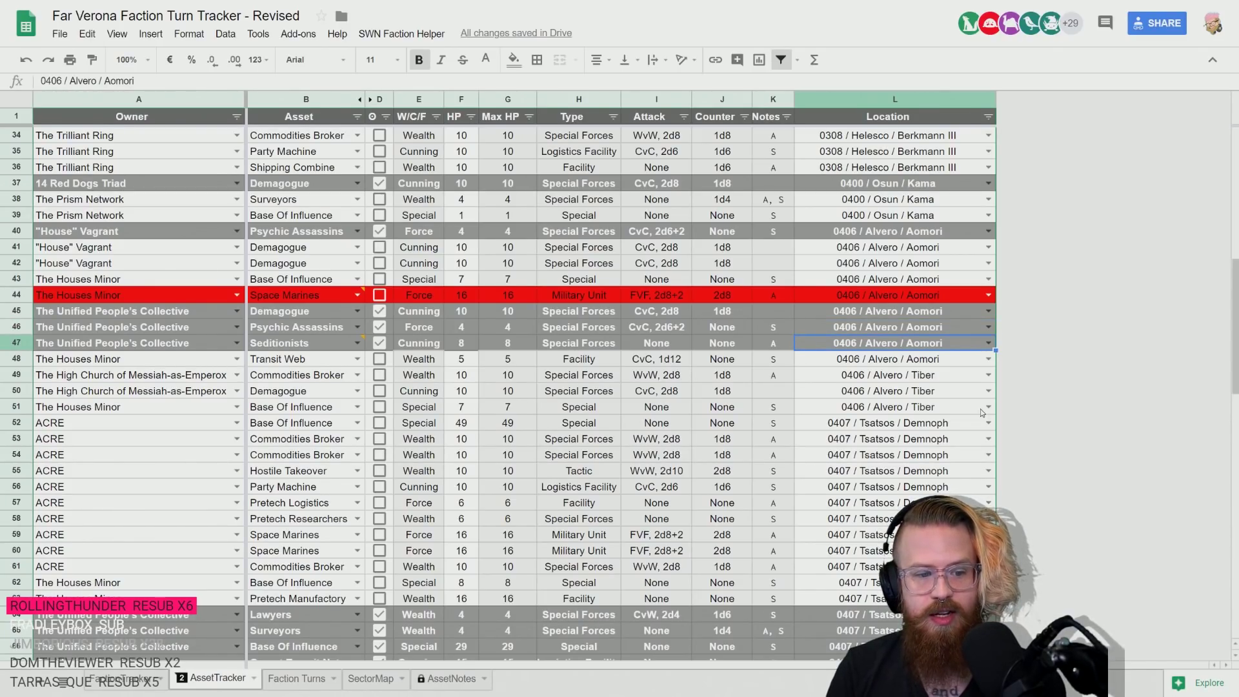
key("Down")
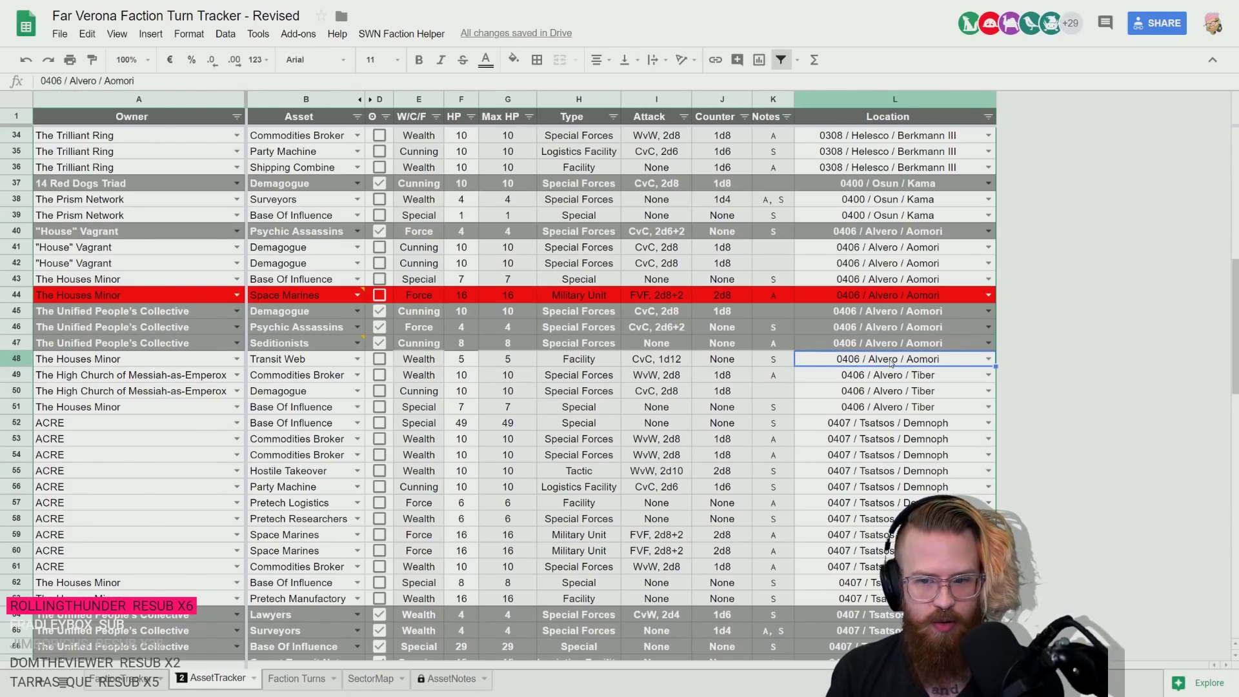
- Review the owners in rows 44, 46 and 47, then return to the Faction Turns sheet
left_click(73, 298)
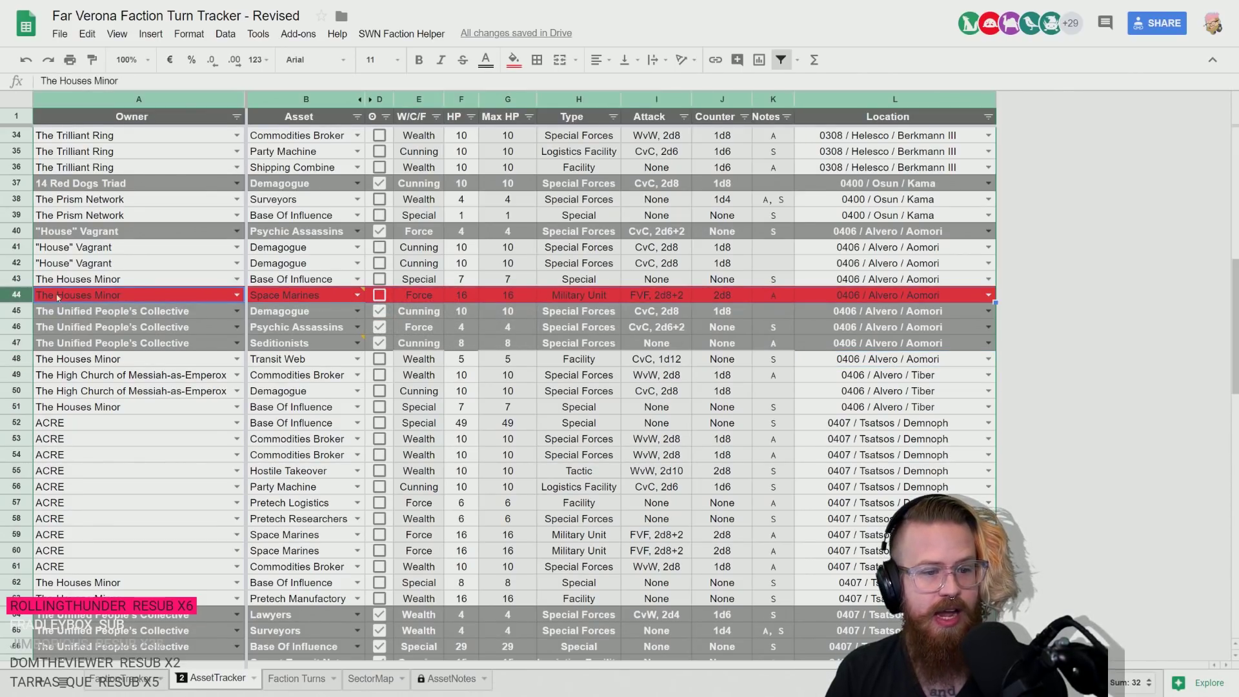
mouse_move(279, 298)
left_click(226, 327)
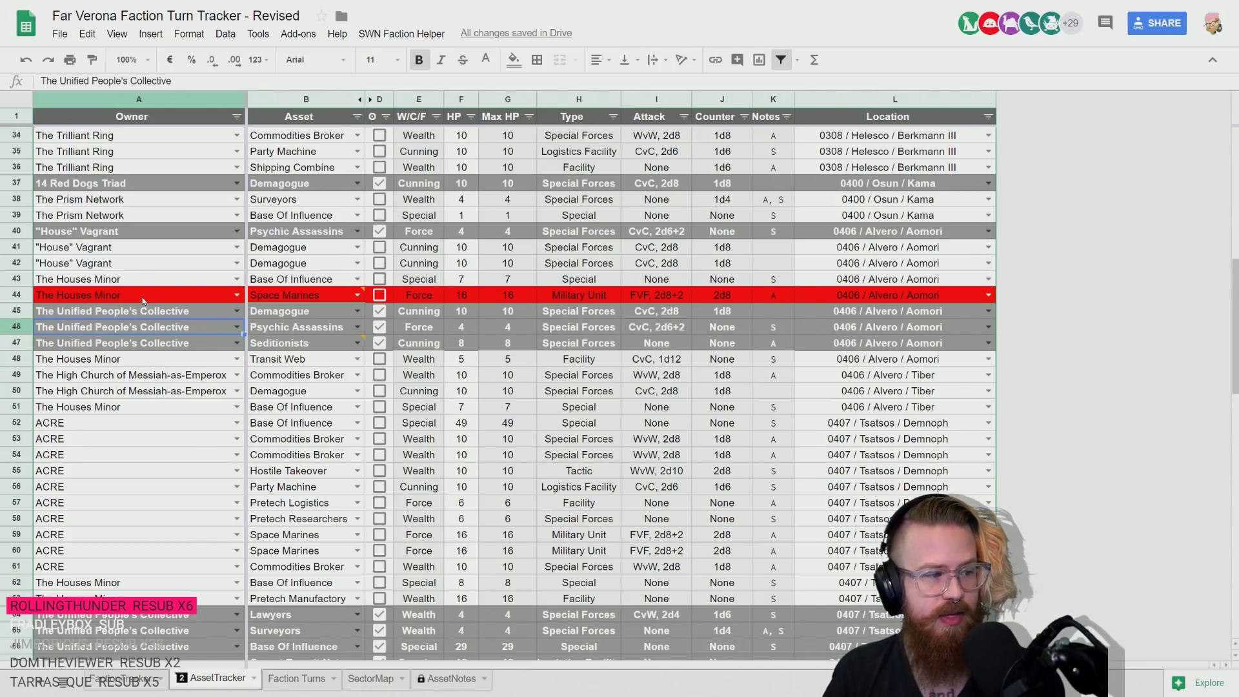
left_click(155, 343)
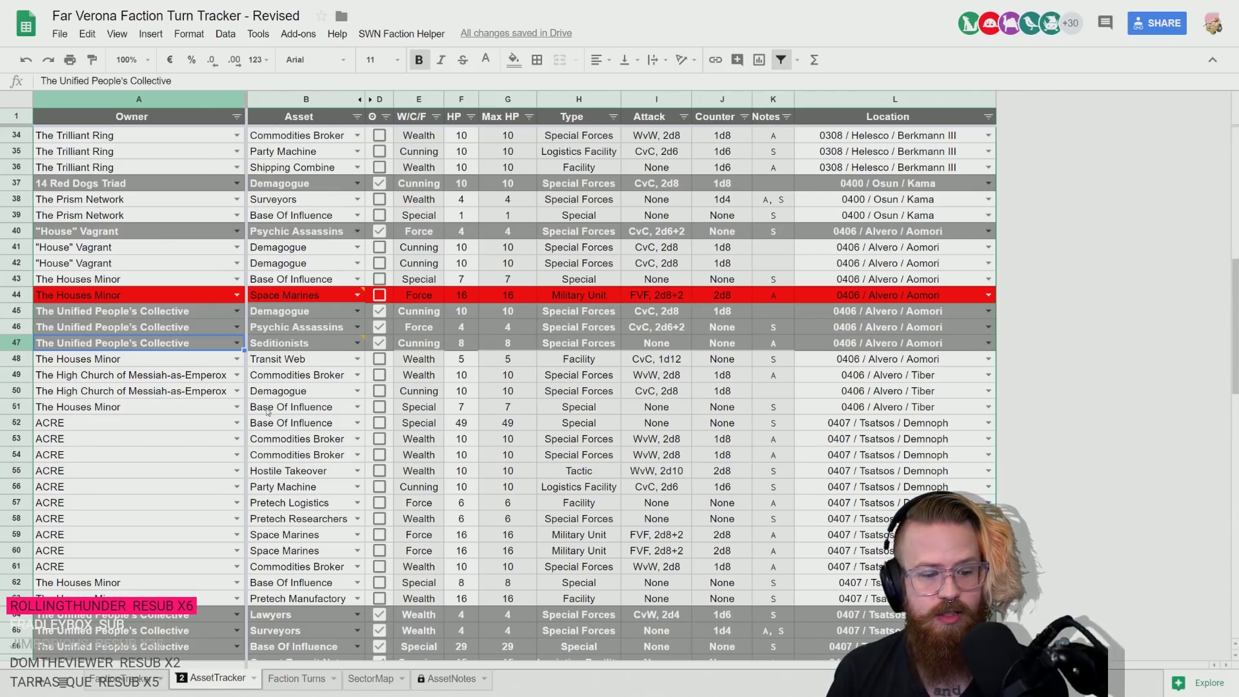
left_click(296, 678)
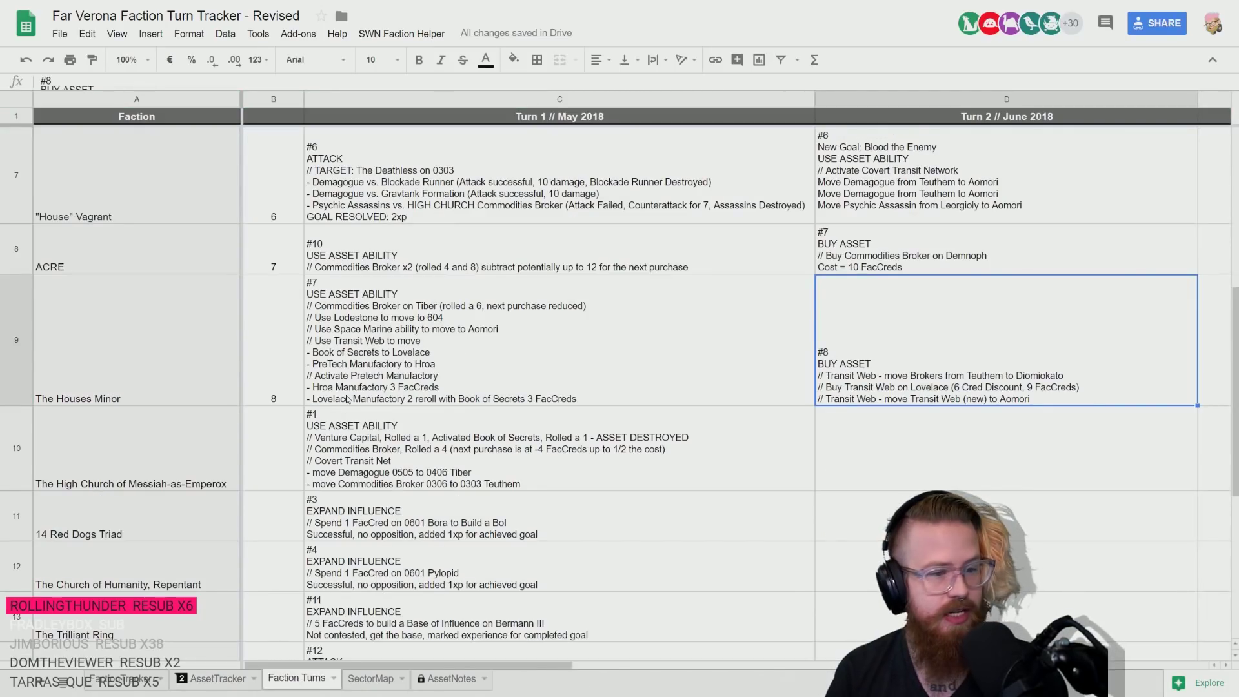
- Give The Deathless turn order 9 in B14 and sort the sheet A→Z by column B
scroll(281, 439, "down", 1)
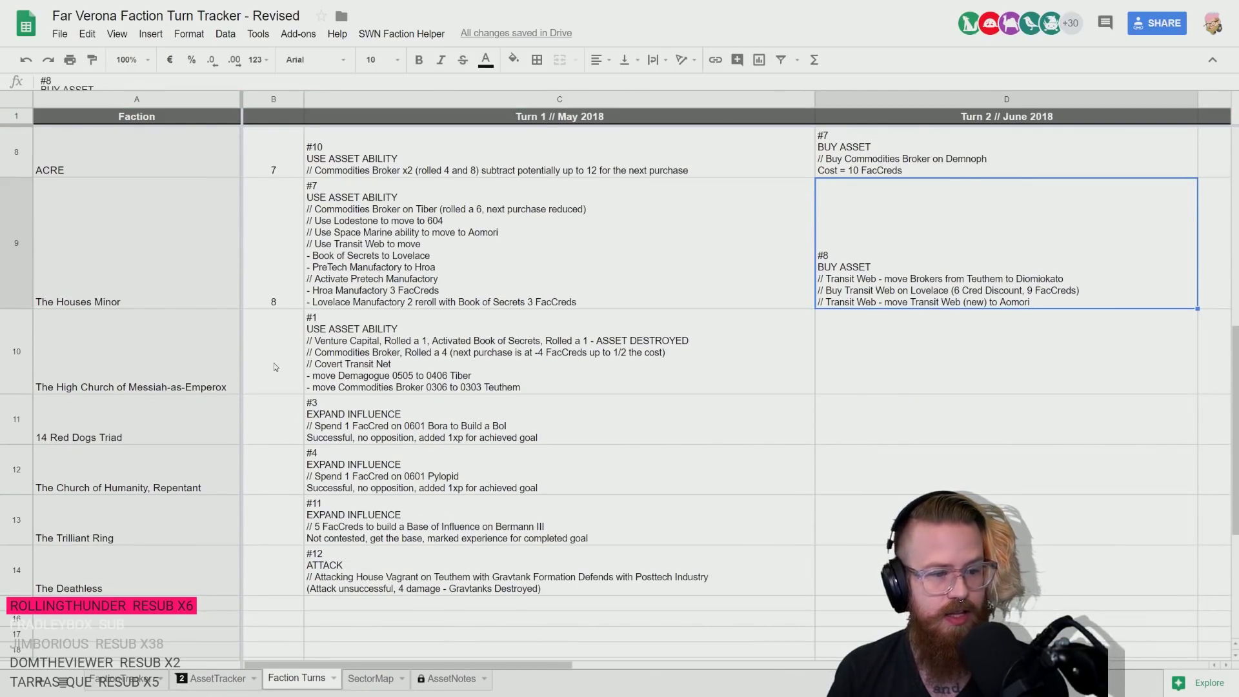
left_click(274, 570)
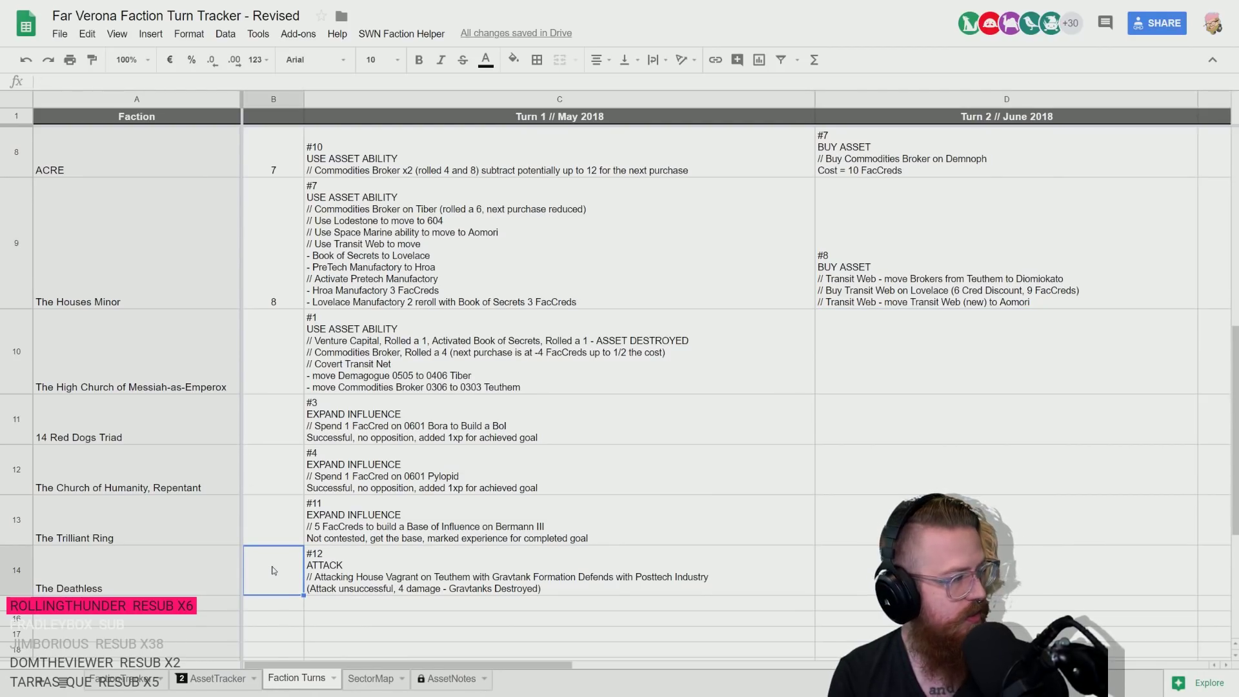
type("9")
key("Return")
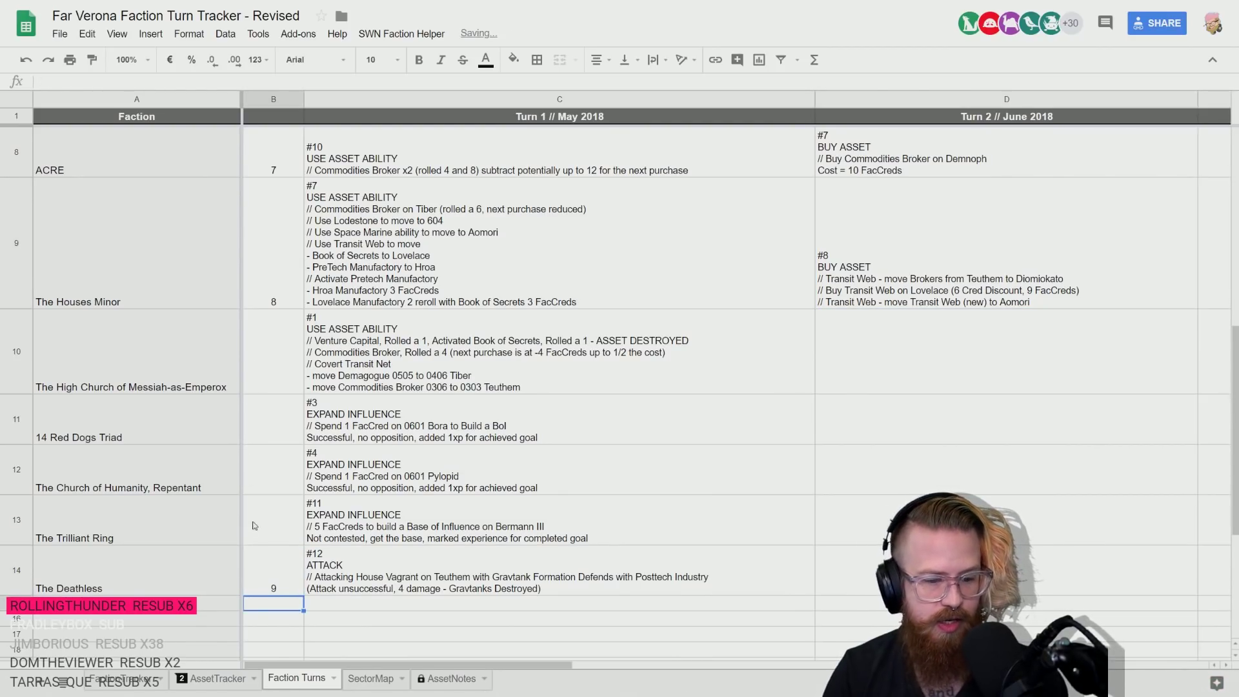
left_click(296, 100)
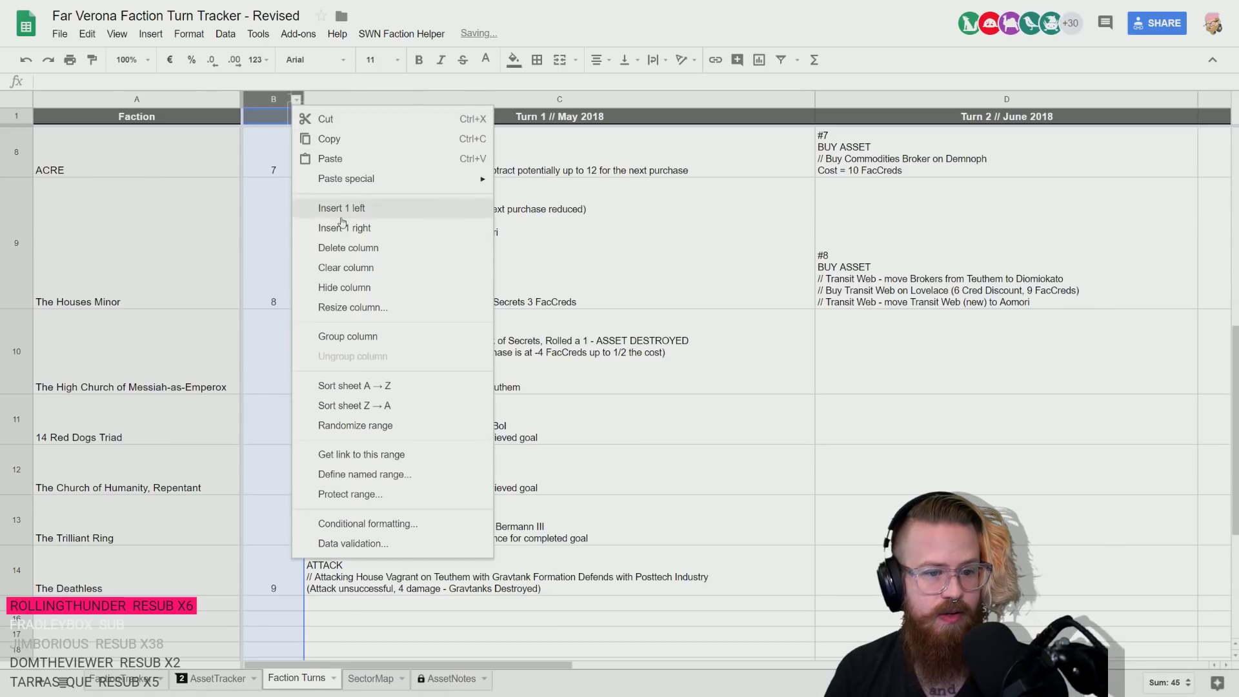
left_click(361, 385)
left_click(459, 393)
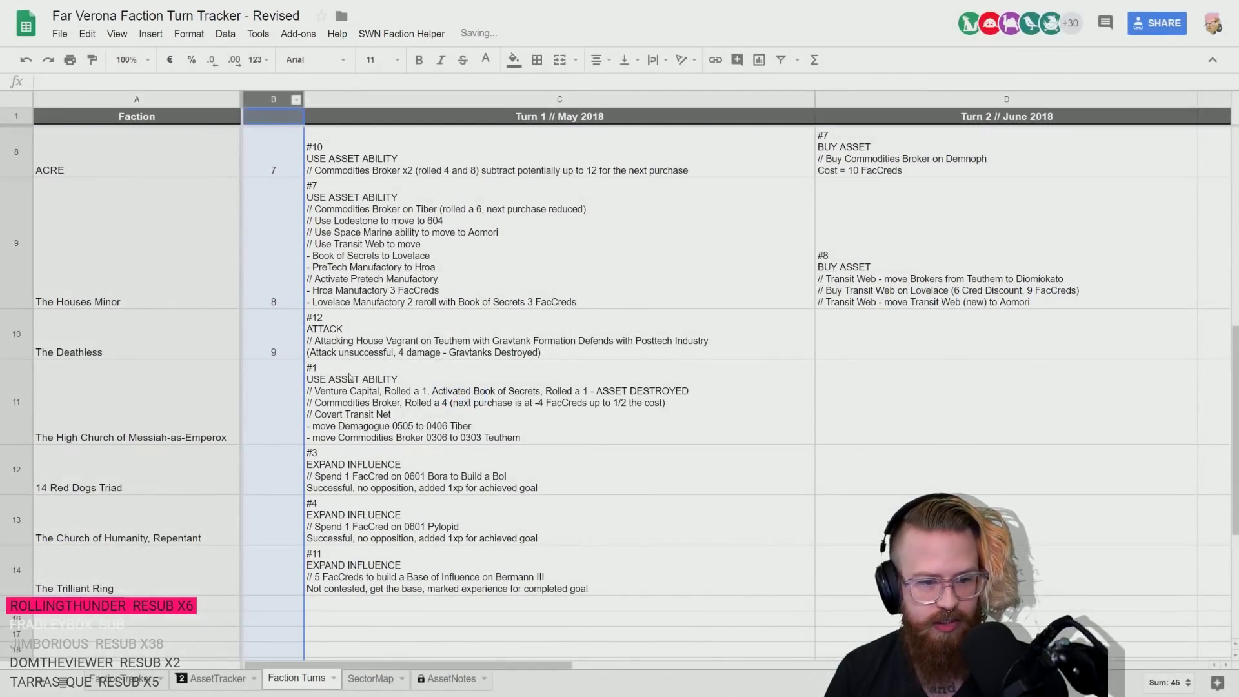
left_click(446, 345)
- Enter '#9', 'USE ASSET ABILITY' and '//' on separate lines in The Deathless's Turn 2 cell
key("Right")
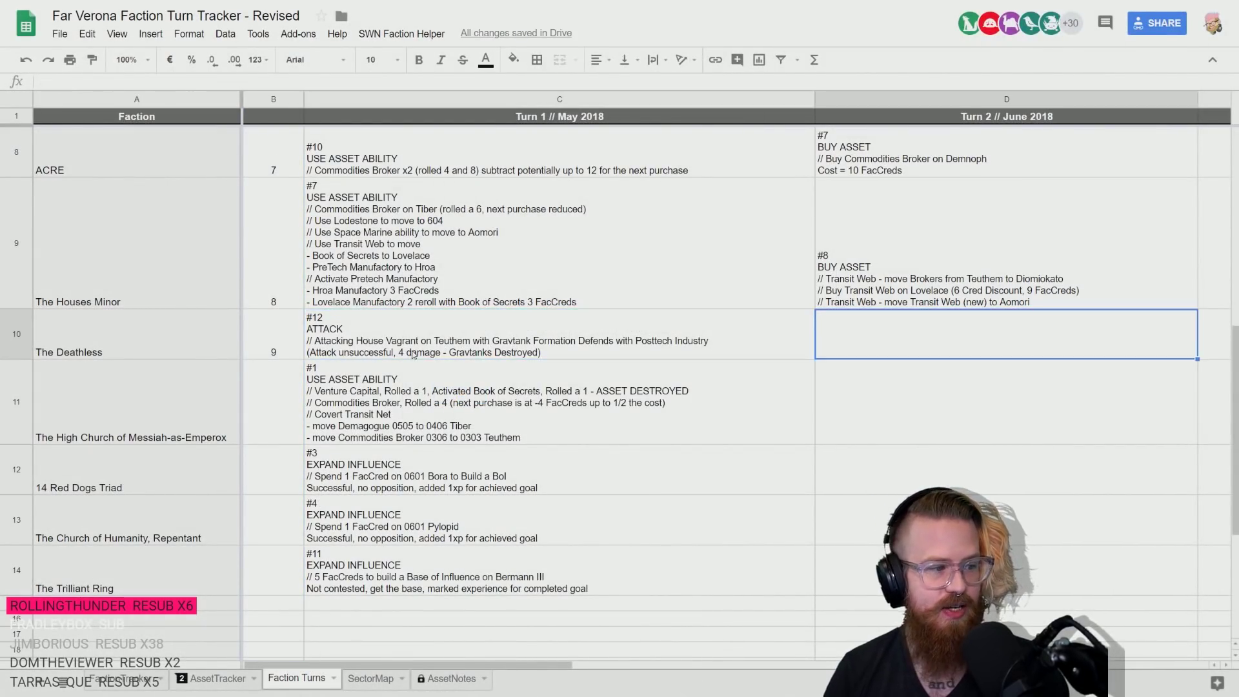
double_click(865, 335)
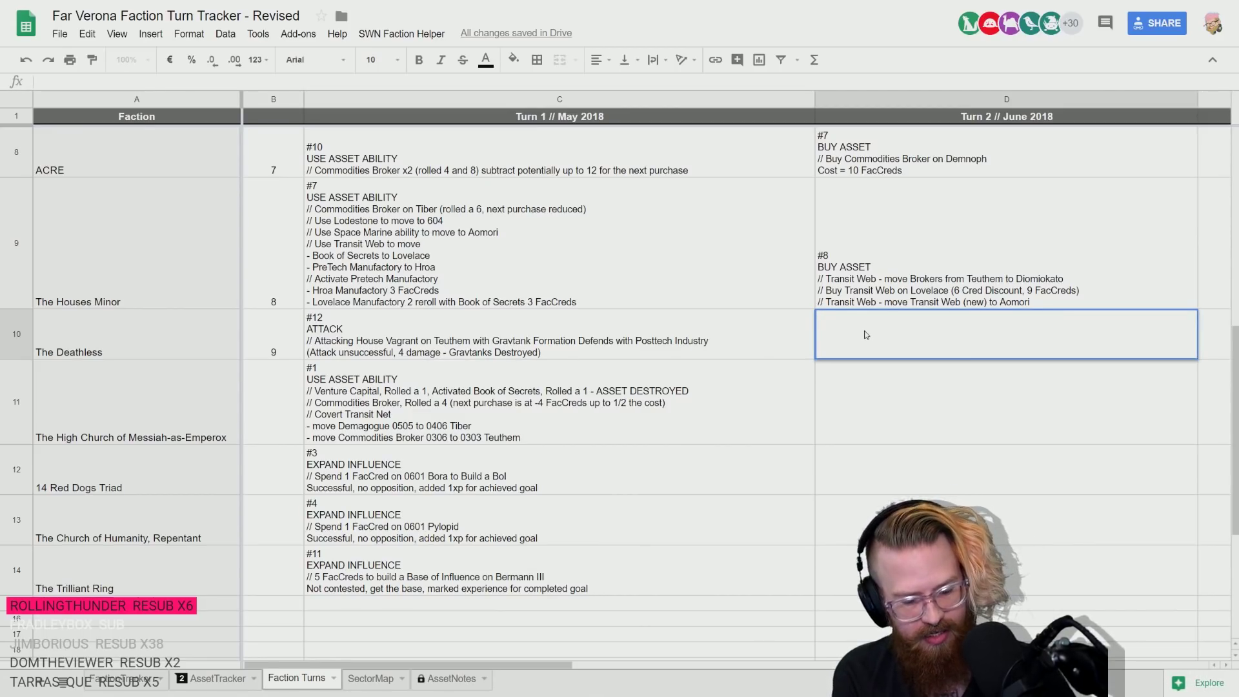
type("#9")
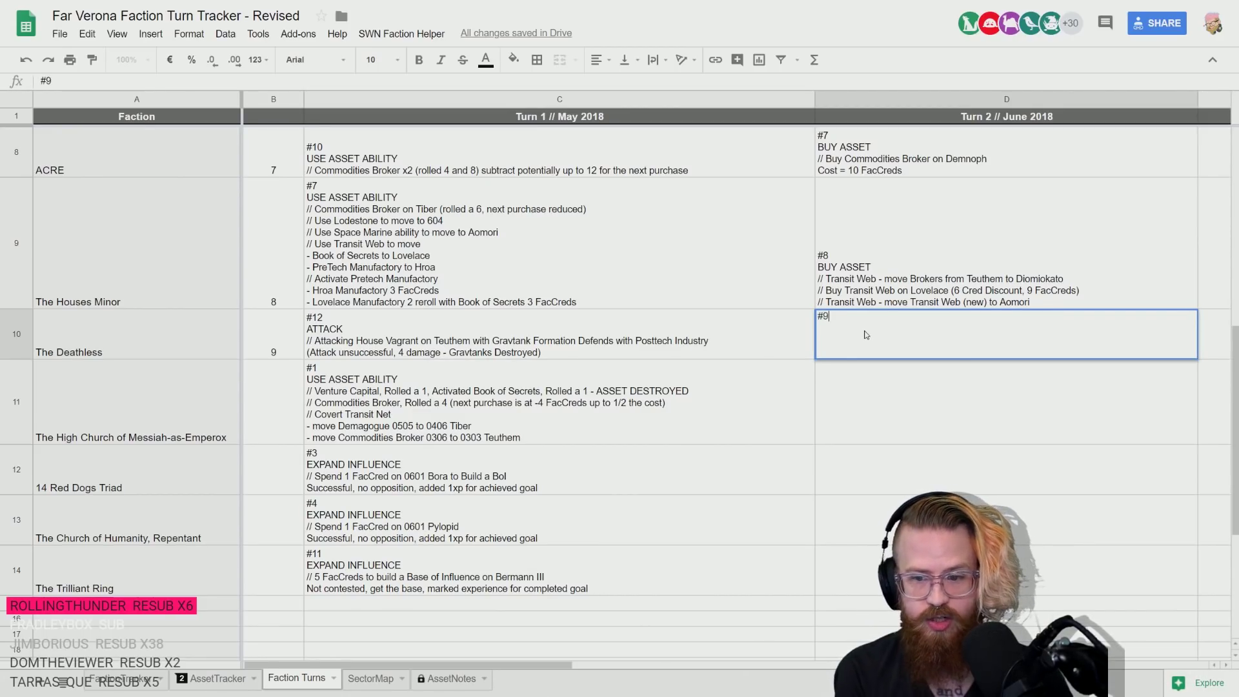
key("ctrl+Return")
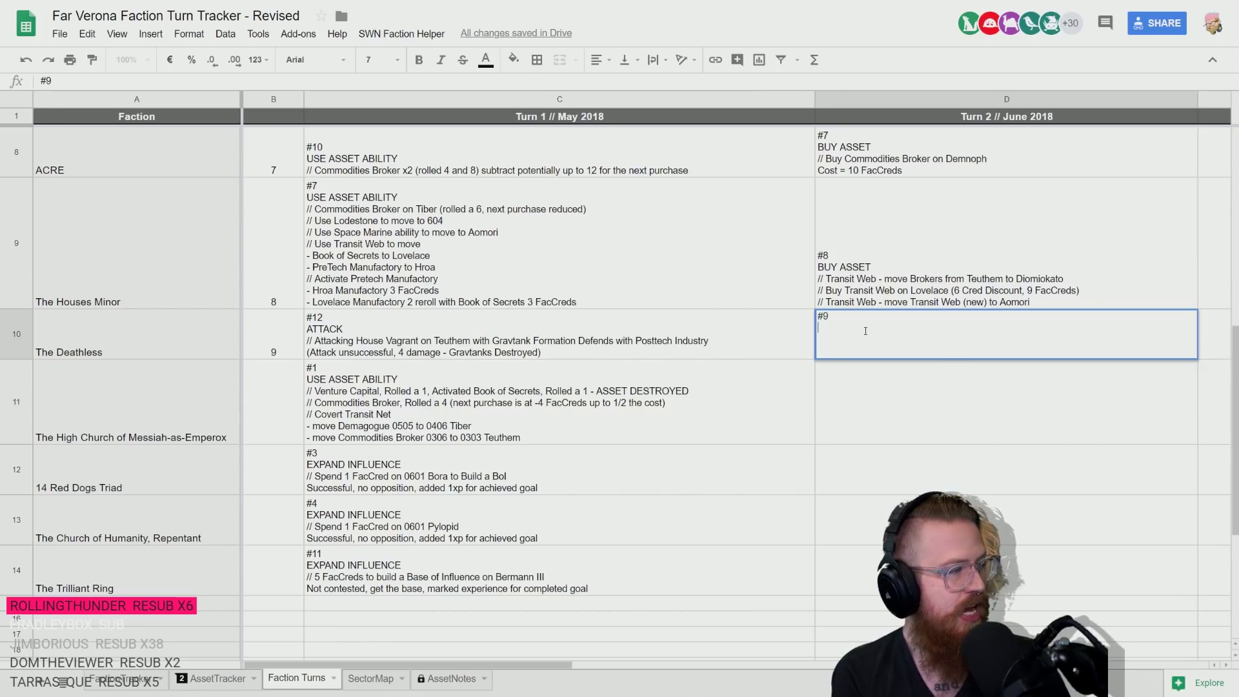
type("USE A")
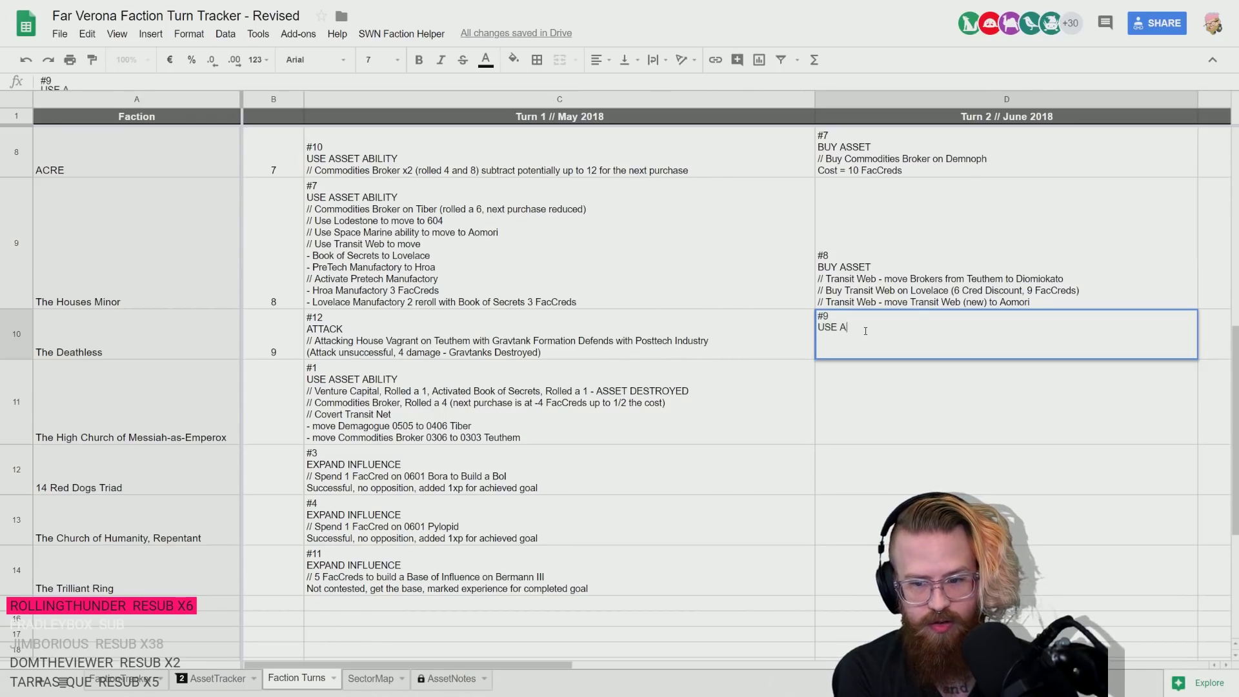
type("SSET ABILITY")
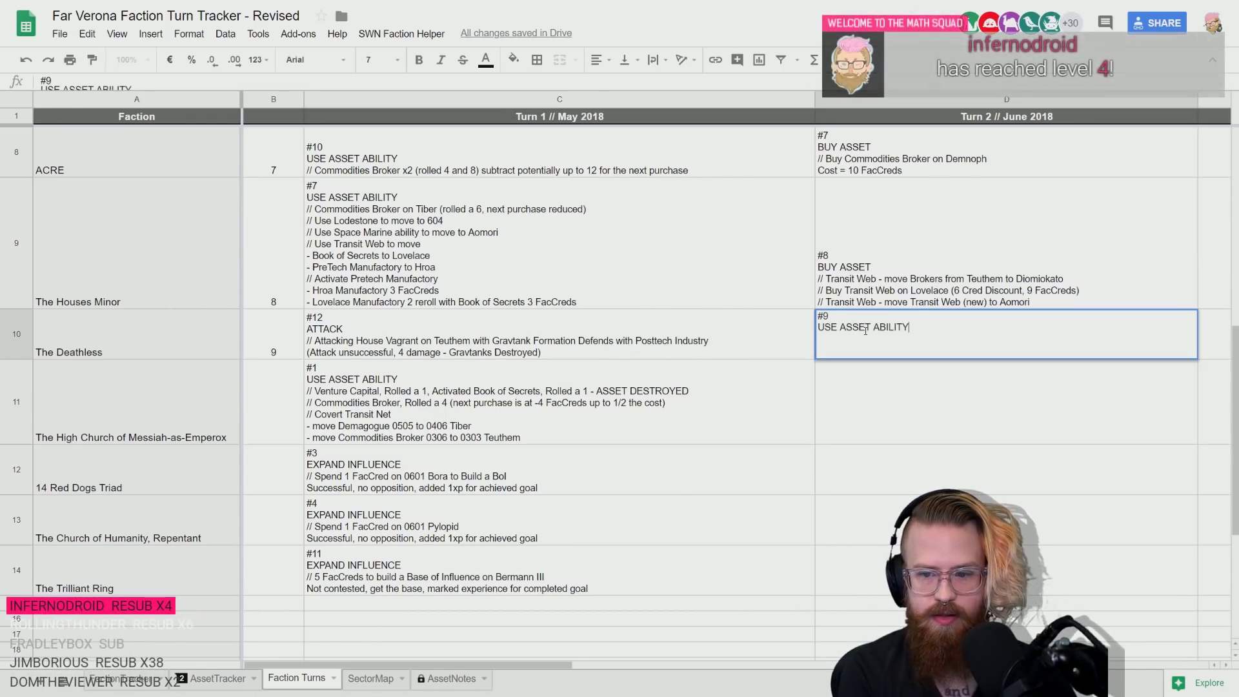
key("ctrl+Return")
type("//")
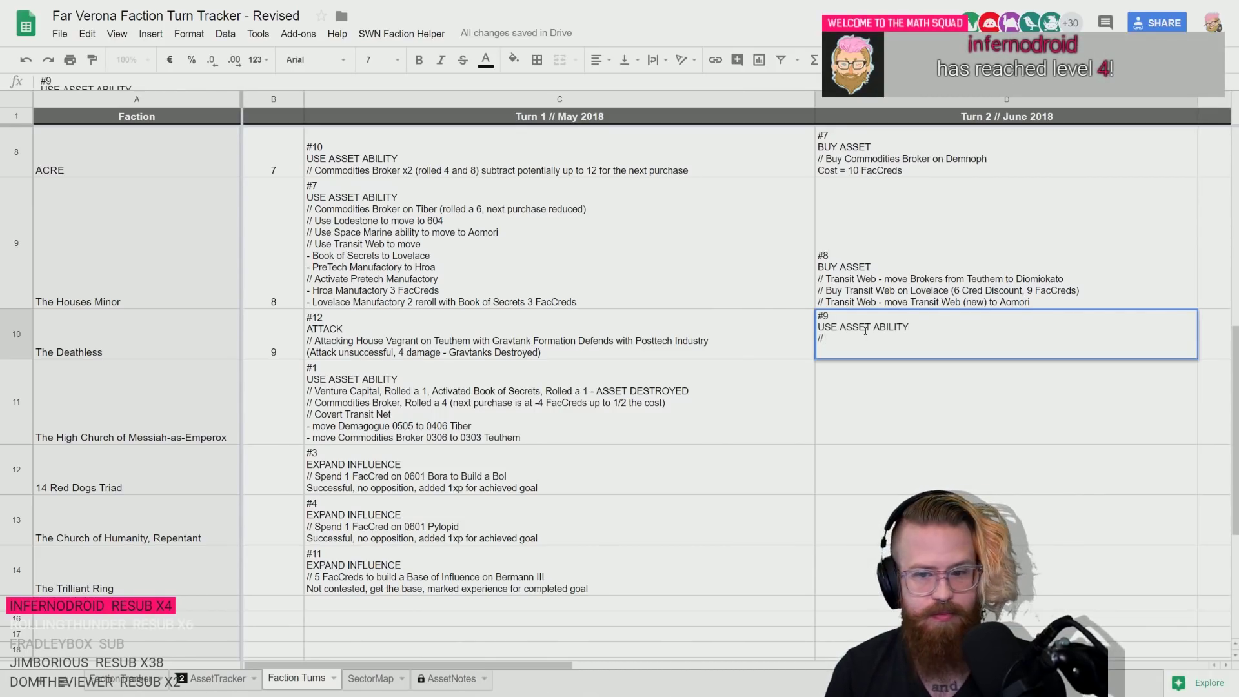
left_click(860, 395)
- Add 'Extended Theatre' after the '//' line of the Turn 2 entry
double_click(844, 338)
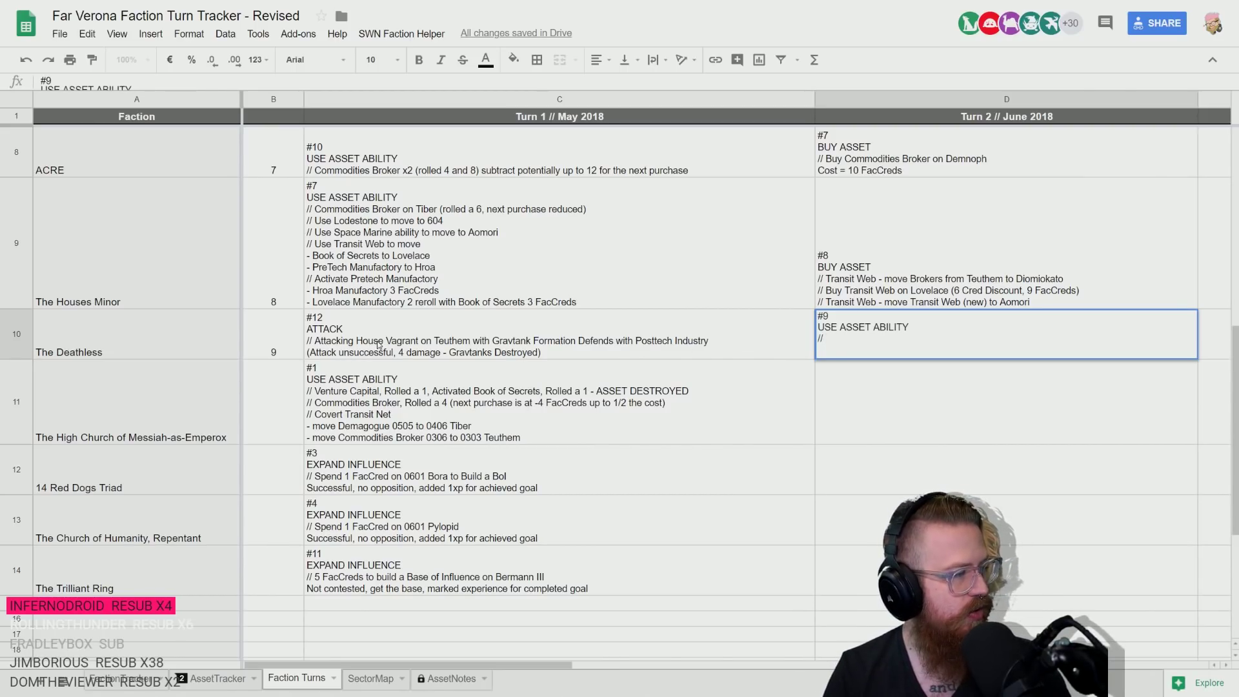
type("EXTERNAL")
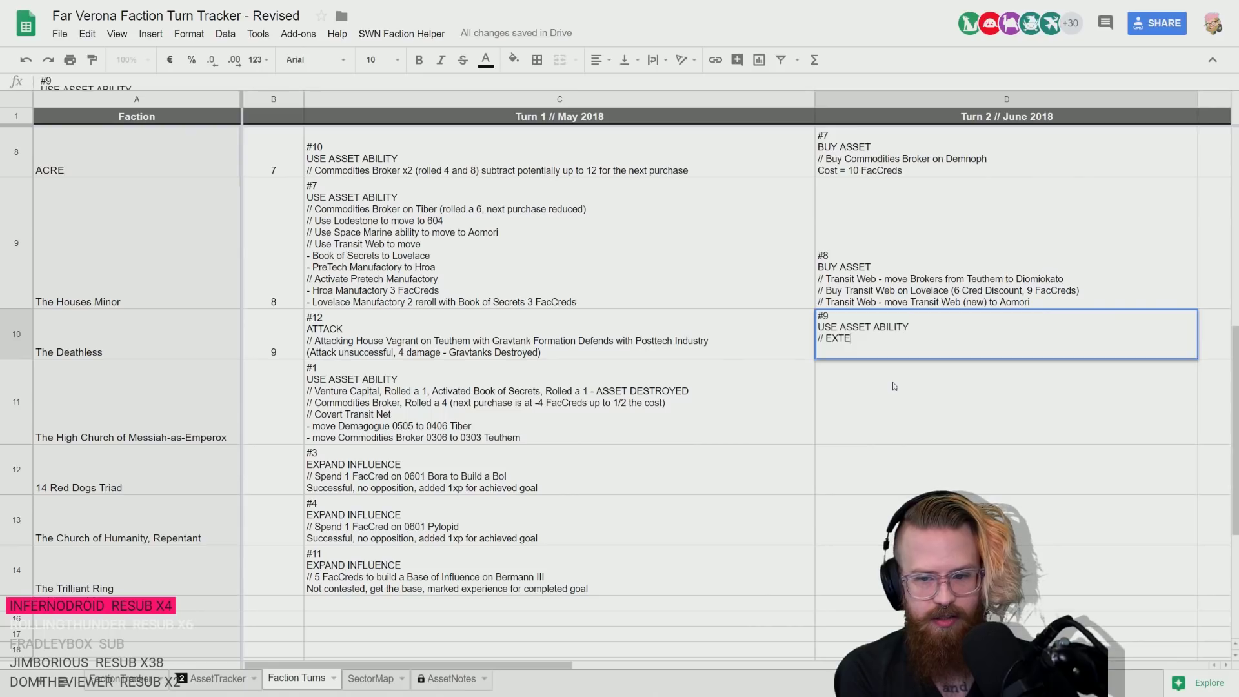
key("BackSpace")
key("BackSpace")
key("BackSpace")
key("BackSpace")
key("BackSpace")
key("BackSpace")
key("BackSpace")
type("xtended ")
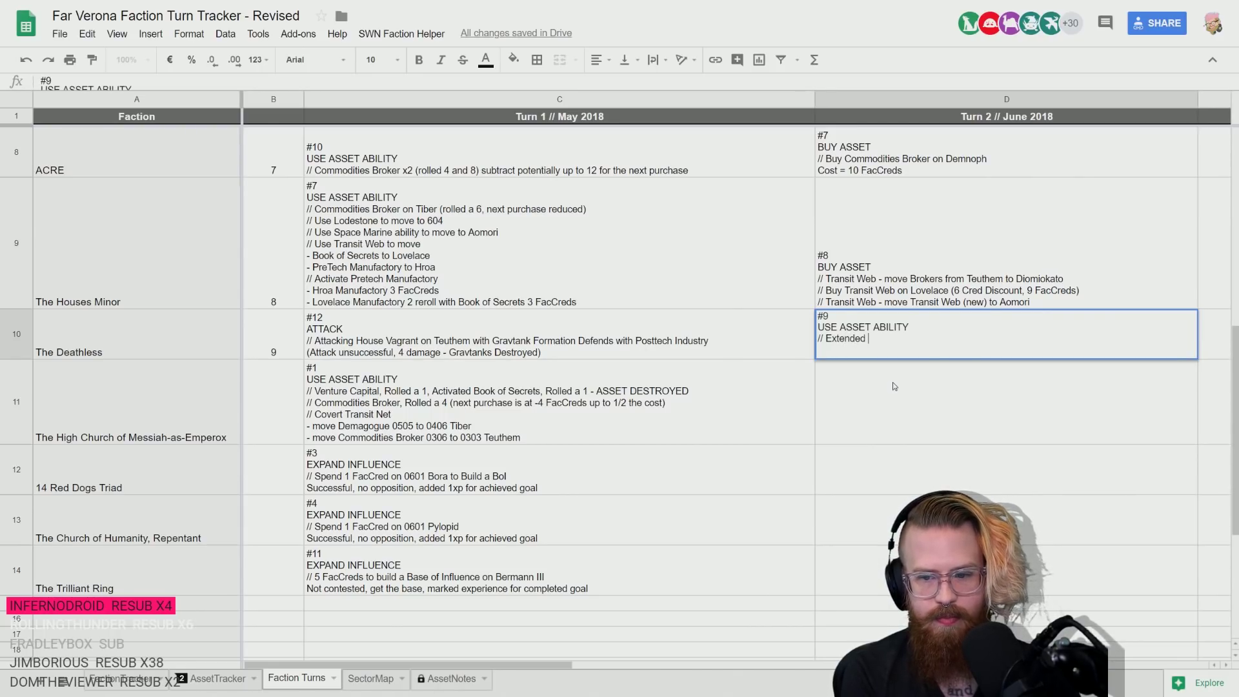
type("Thearttre")
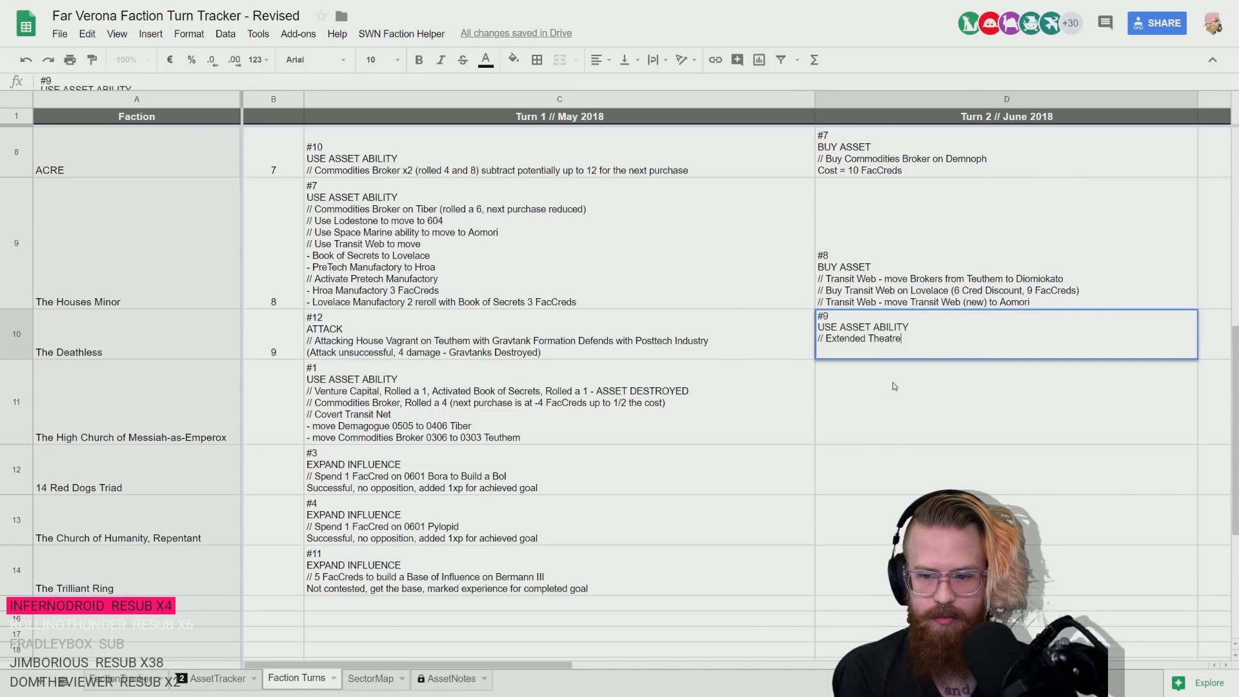
key("Return")
- Sort AssetTracker by Owner A→Z, dismiss the protected-range warning, and select The Deathless's assets
left_click(229, 678)
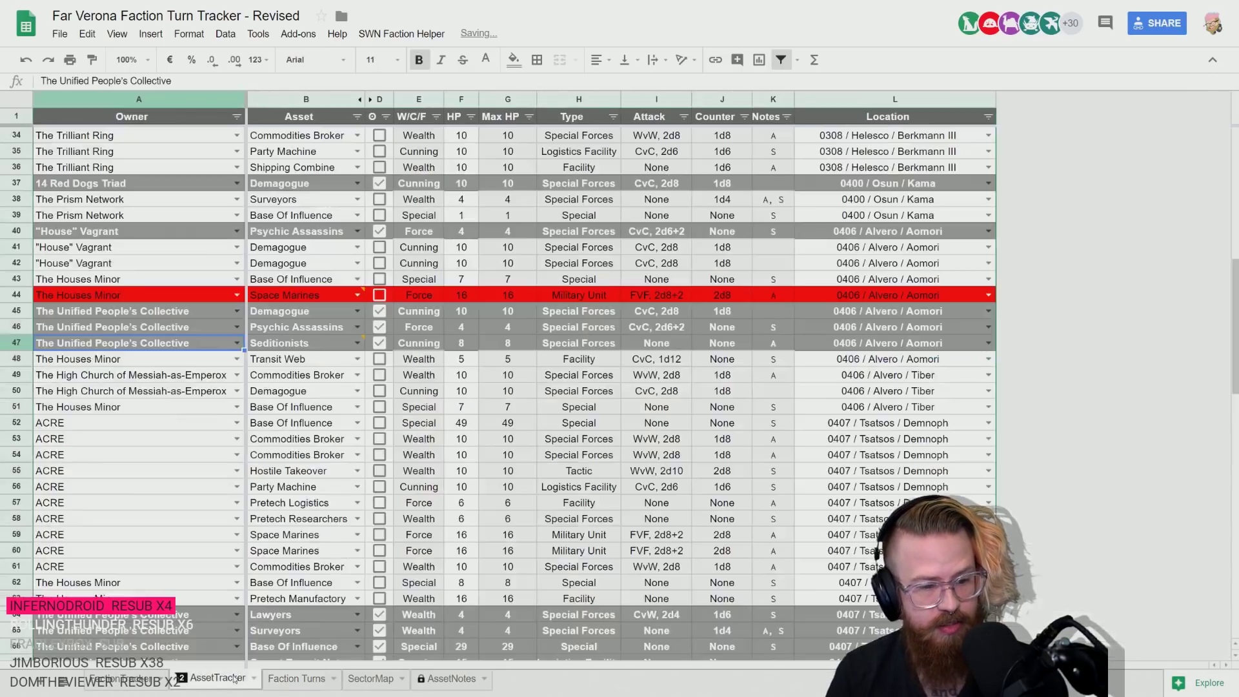
left_click(123, 682)
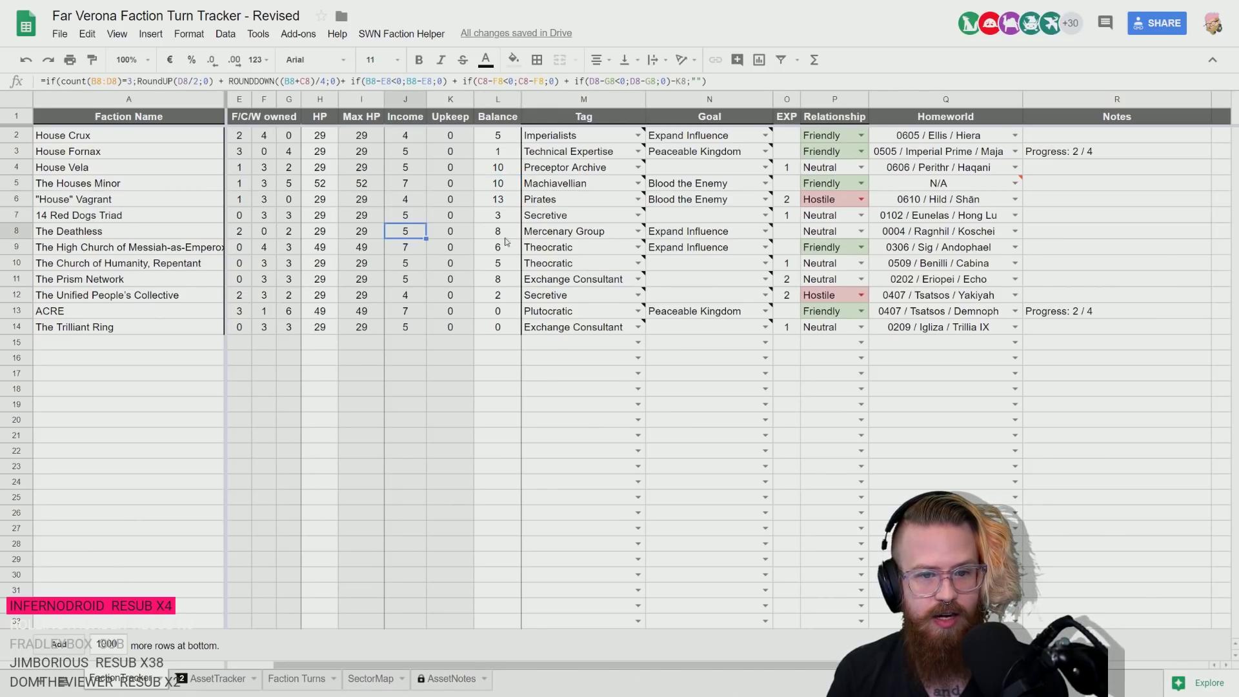
left_click(213, 679)
left_click(236, 116)
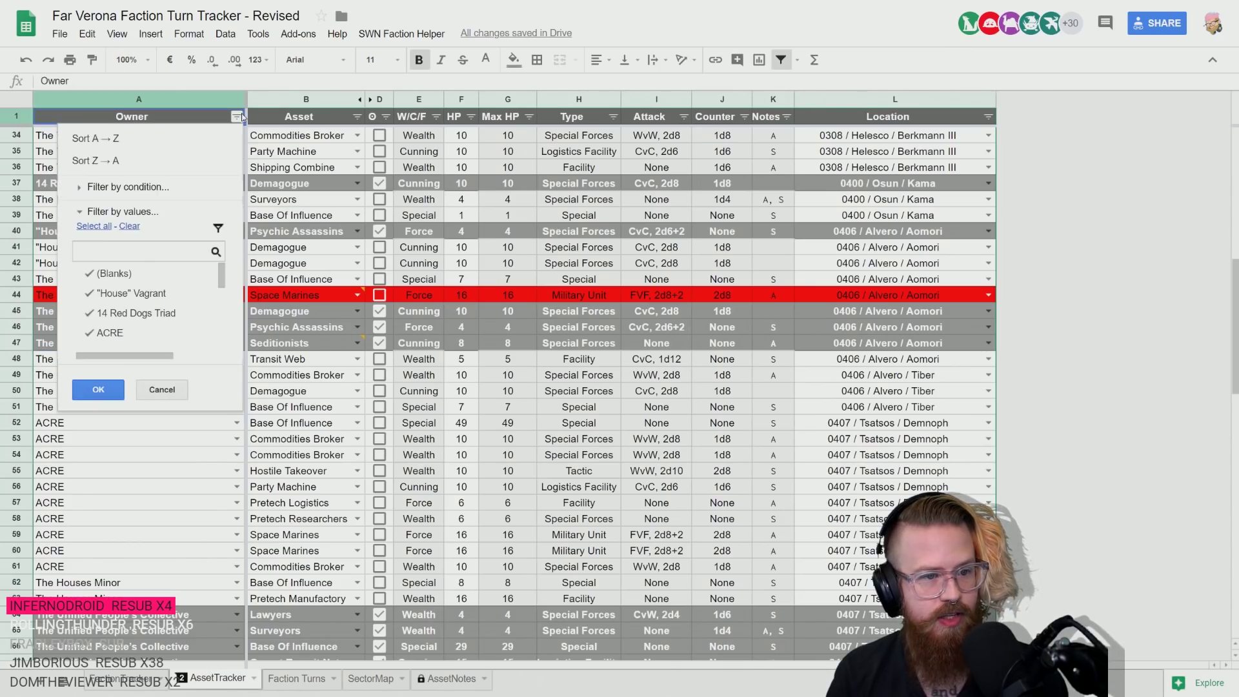
left_click(90, 137)
left_click(455, 393)
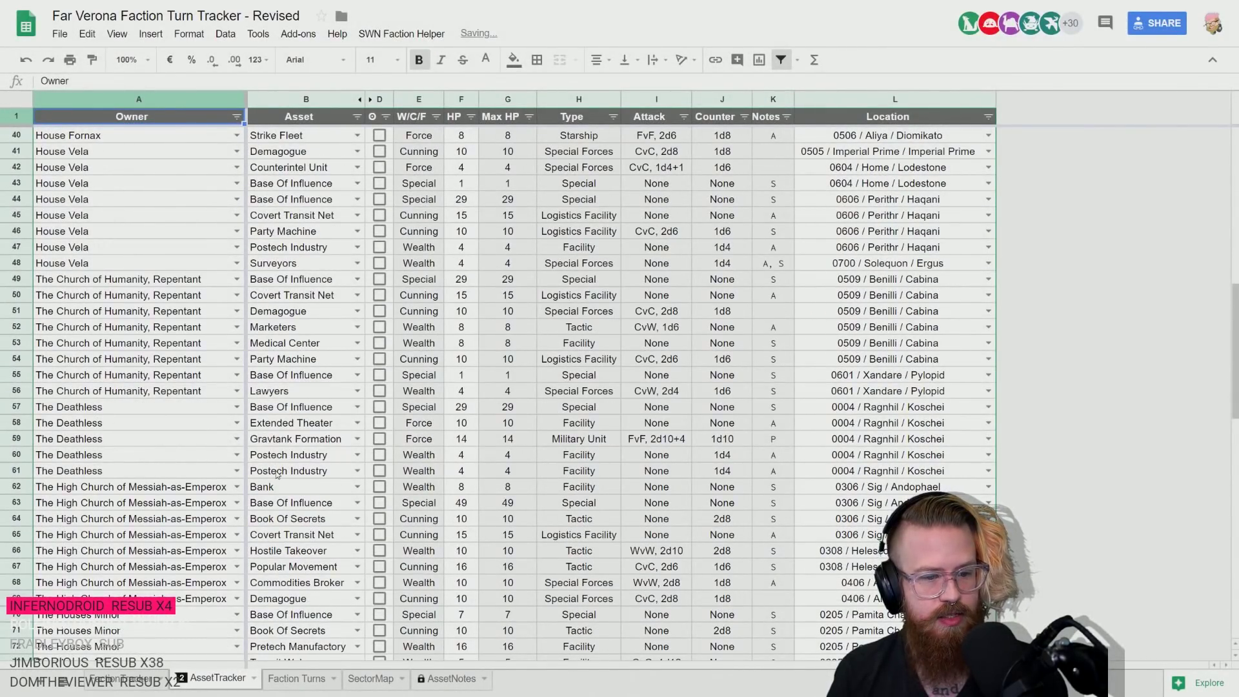
left_click_drag(278, 471, 130, 414)
left_click(130, 414)
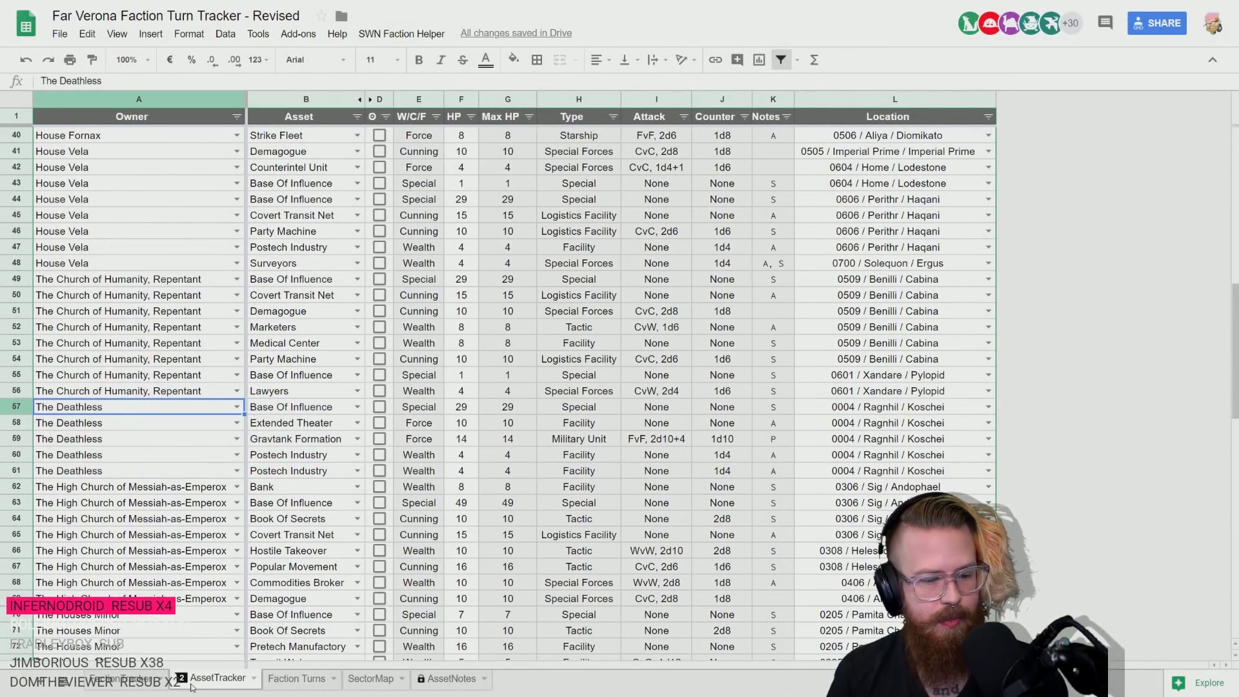
- Change The Deathless's balance on FactionTracker from 8 to 13
left_click(113, 678)
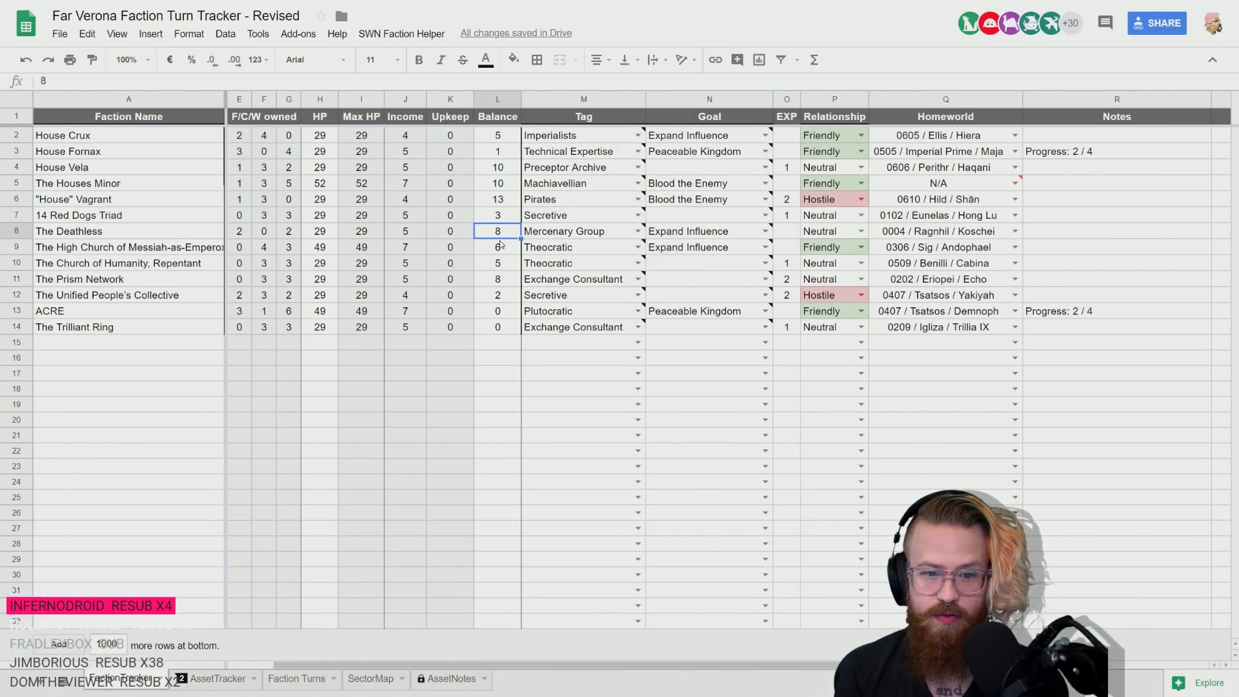
type("13")
key("Return")
key("Up")
key("Right")
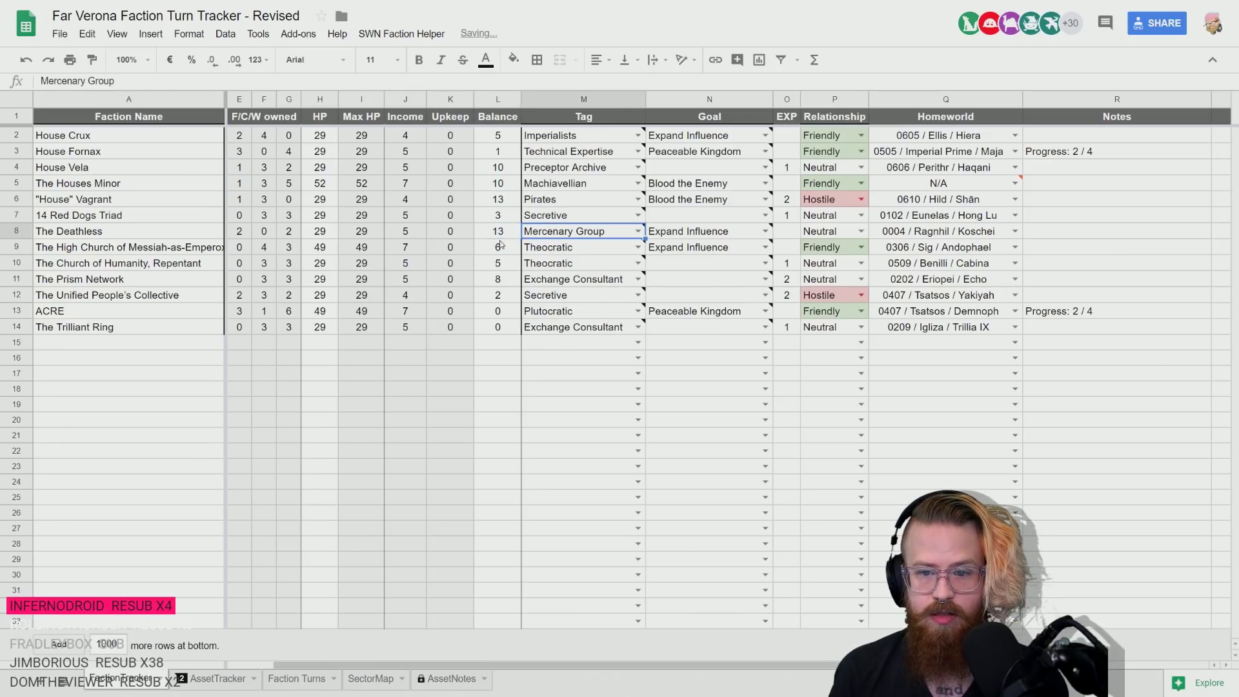
key("Left")
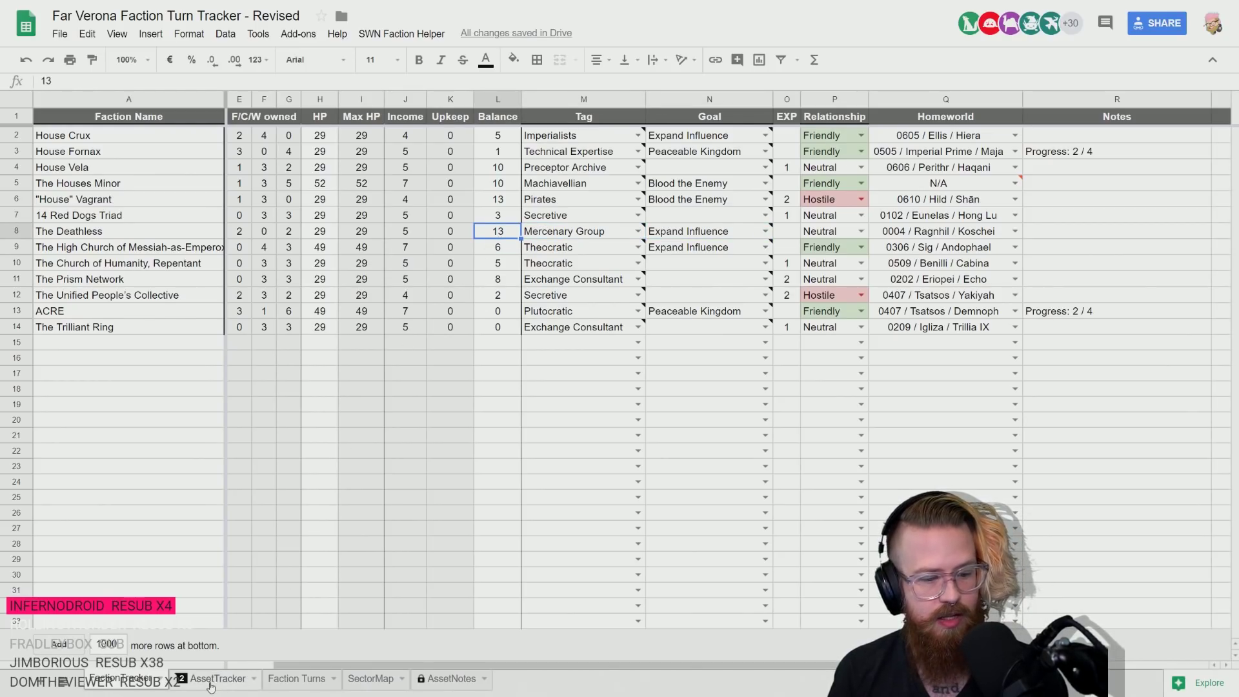
- Append '(1 FacCred)' to The Deathless's Turn 2 entry on Faction Turns
left_click(303, 682)
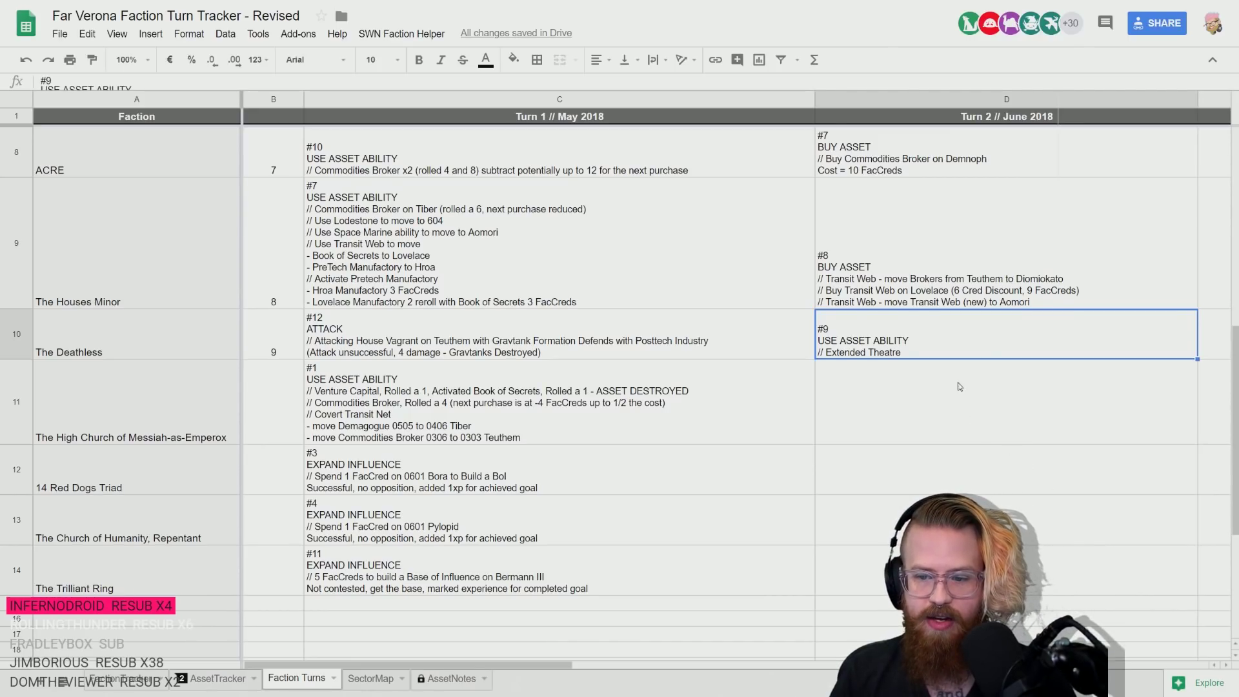
double_click(933, 353)
type("(1 FacCred)")
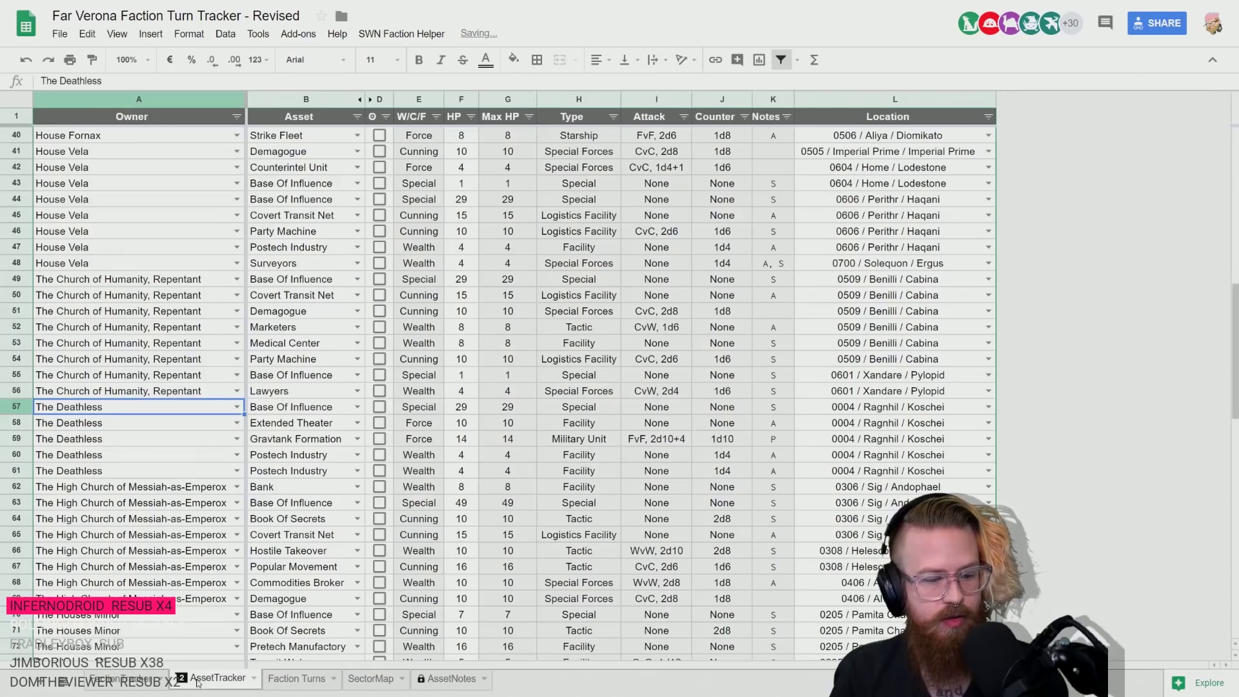
left_click(202, 679)
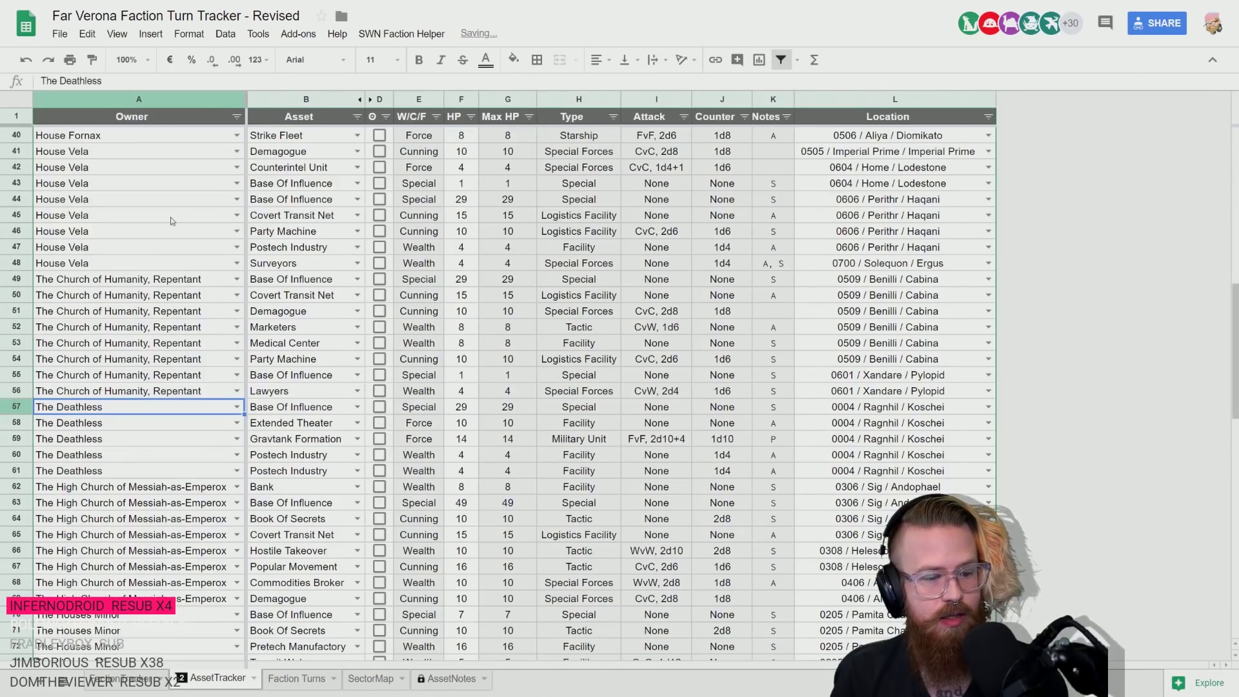
- Check the balance on FactionTracker and select the Extended Theater asset on AssetTracker
left_click(100, 676)
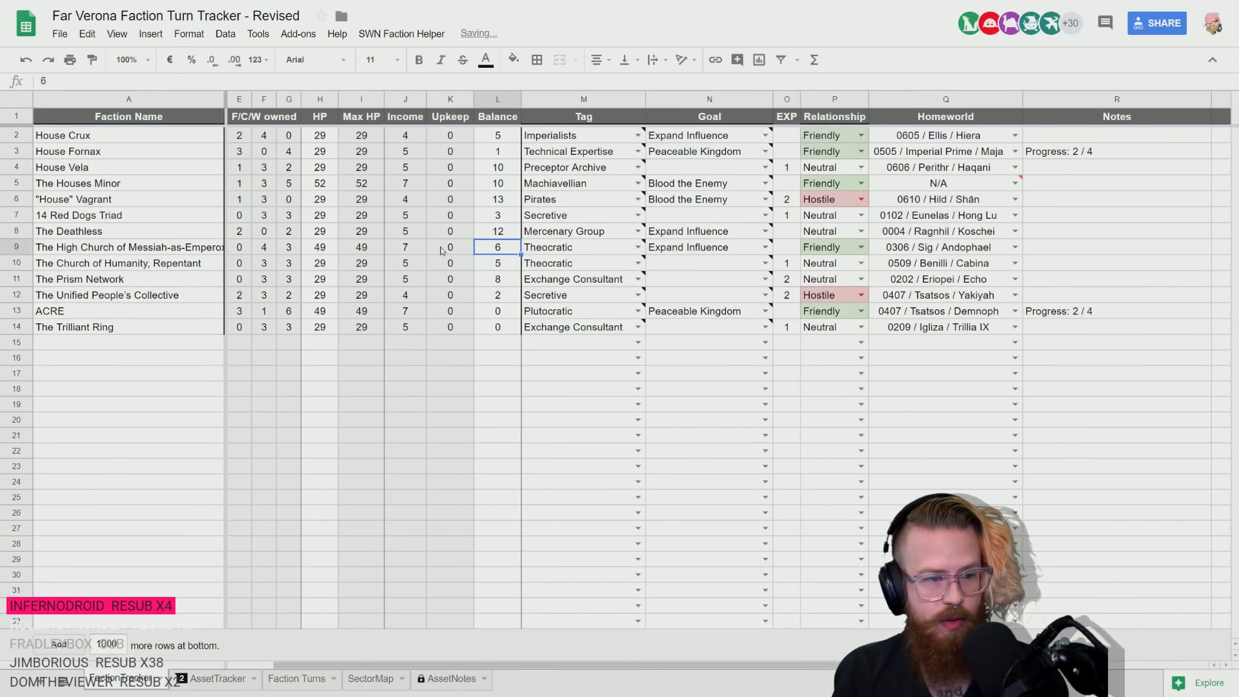
left_click(220, 679)
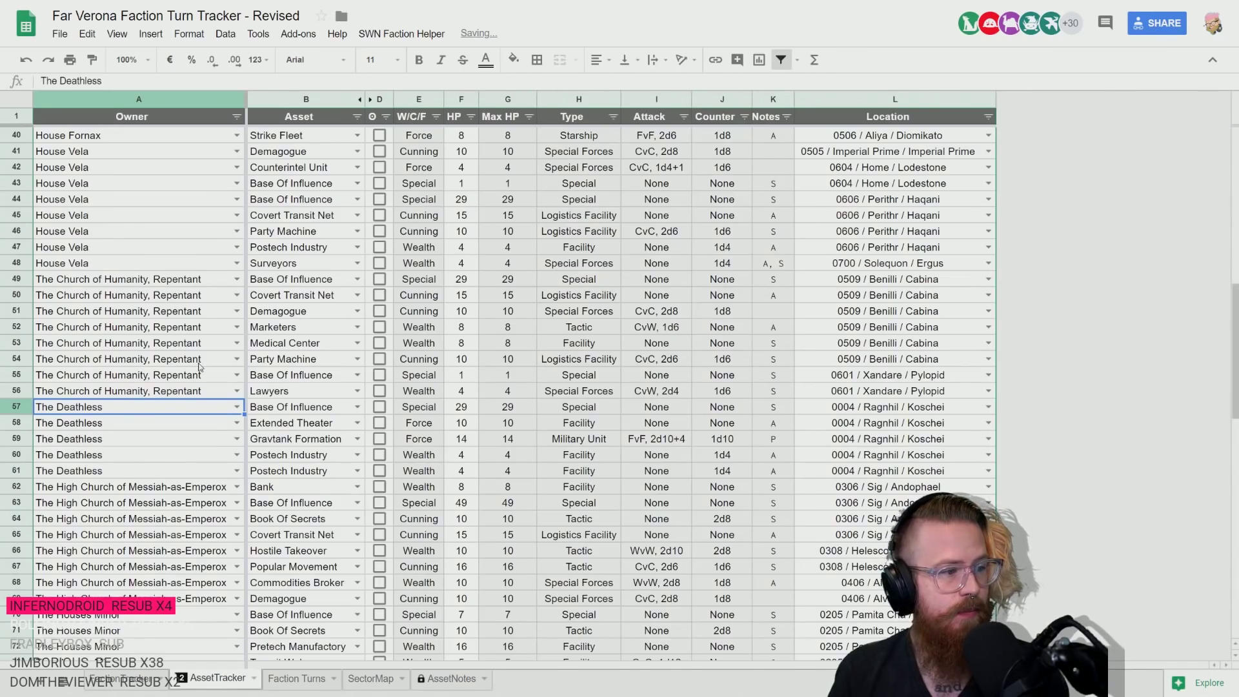
left_click(297, 424)
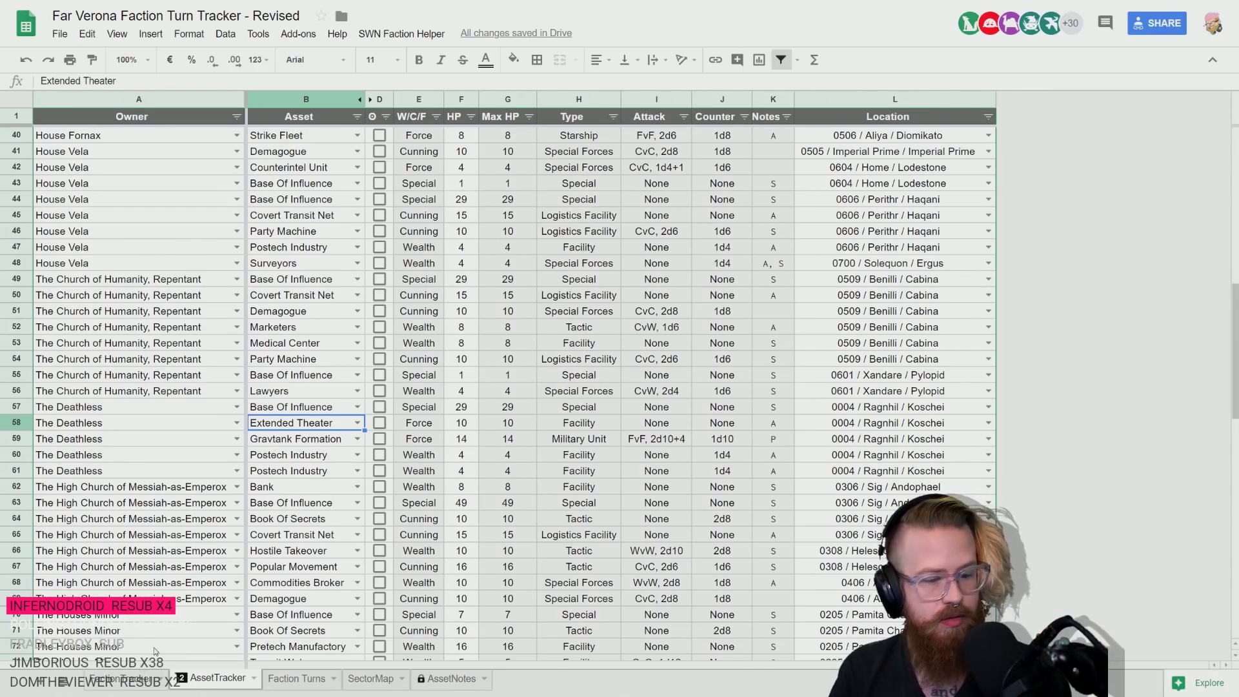
left_click(129, 681)
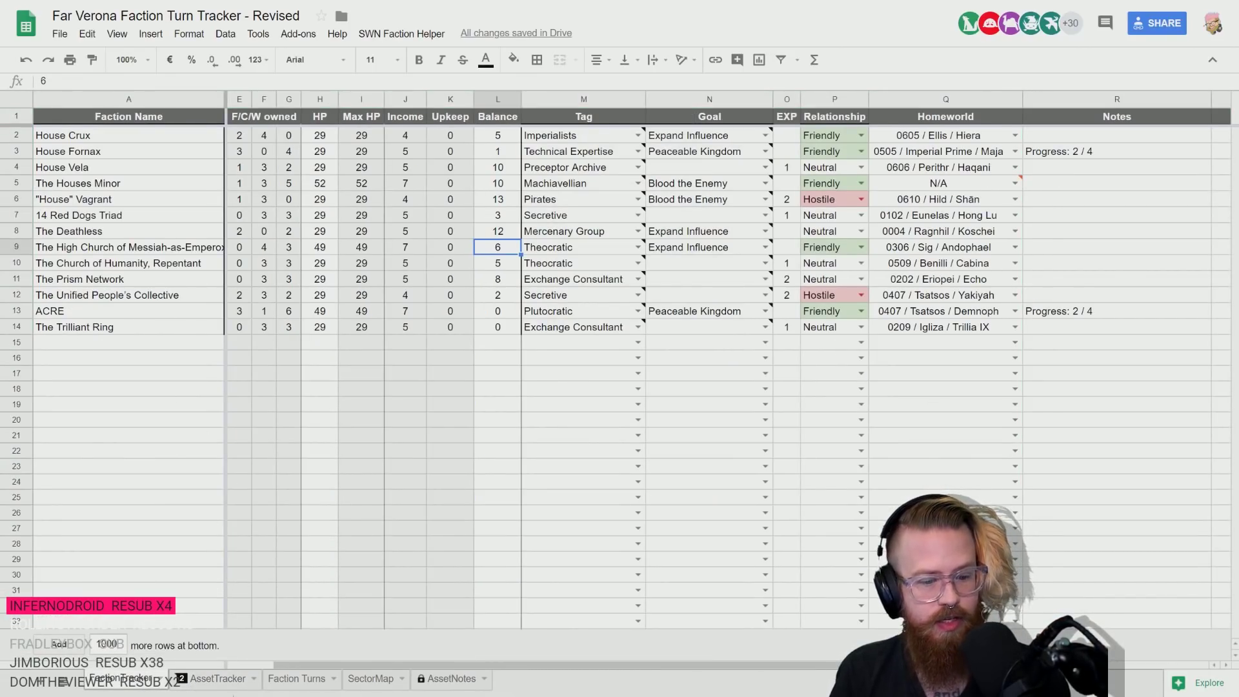
left_click(213, 684)
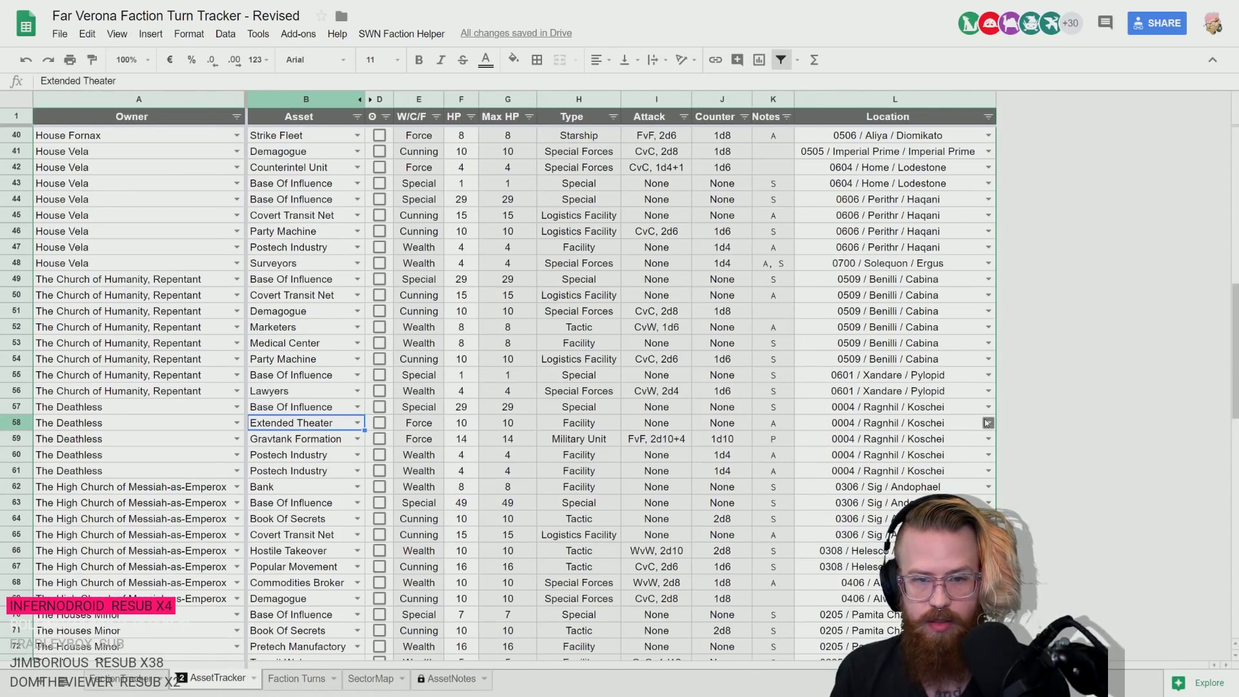
- Inspect the Ragnhil, Phalest and Pamita Cha systems on the sector map to find Lovelace
key("alt+Tab")
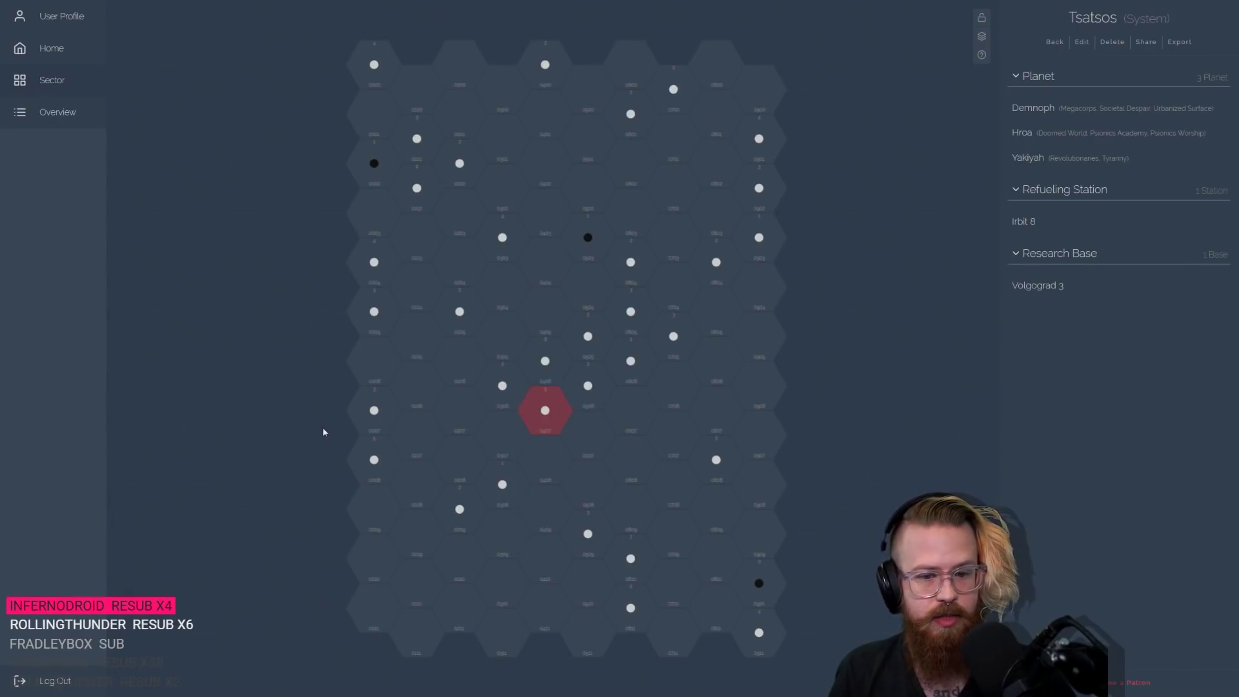
left_click(373, 262)
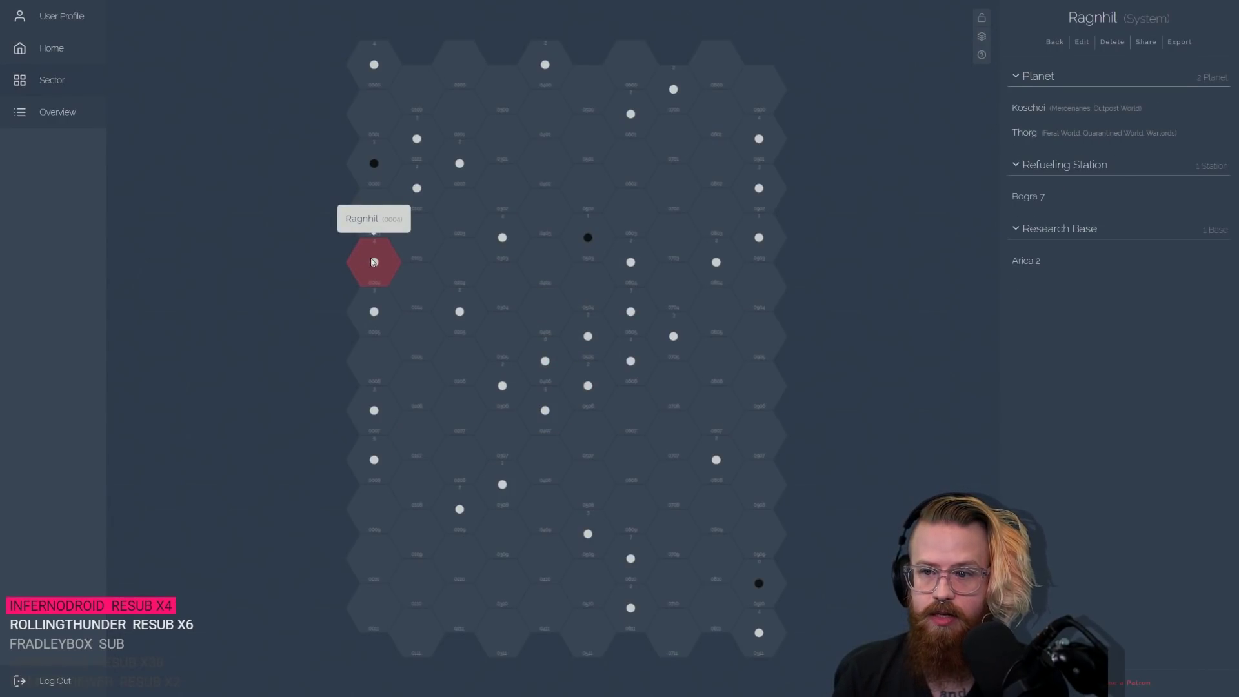
left_click(370, 317)
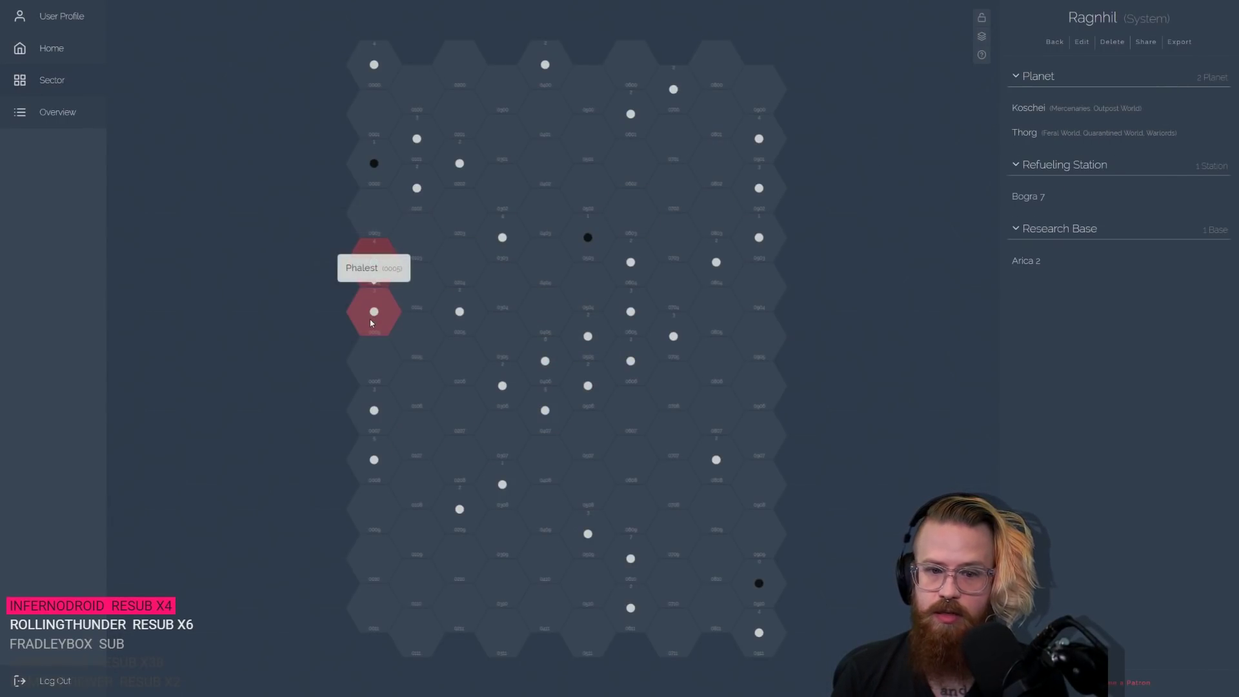
left_click(457, 311)
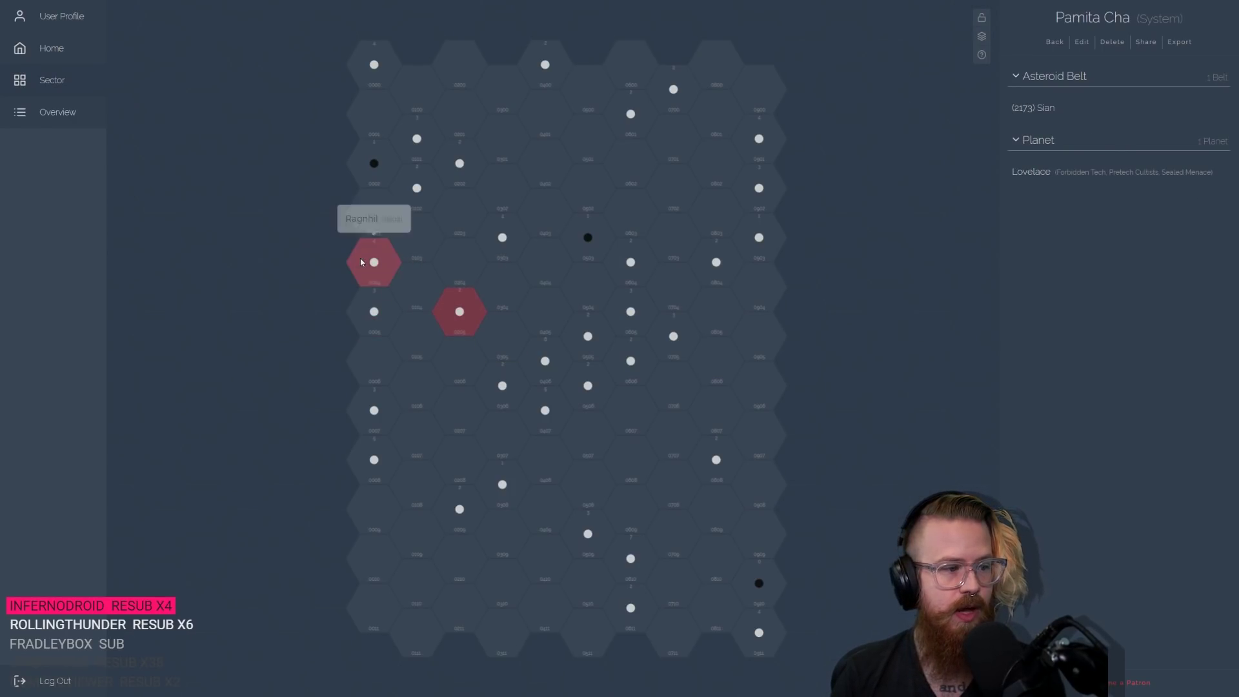
key("alt+Tab")
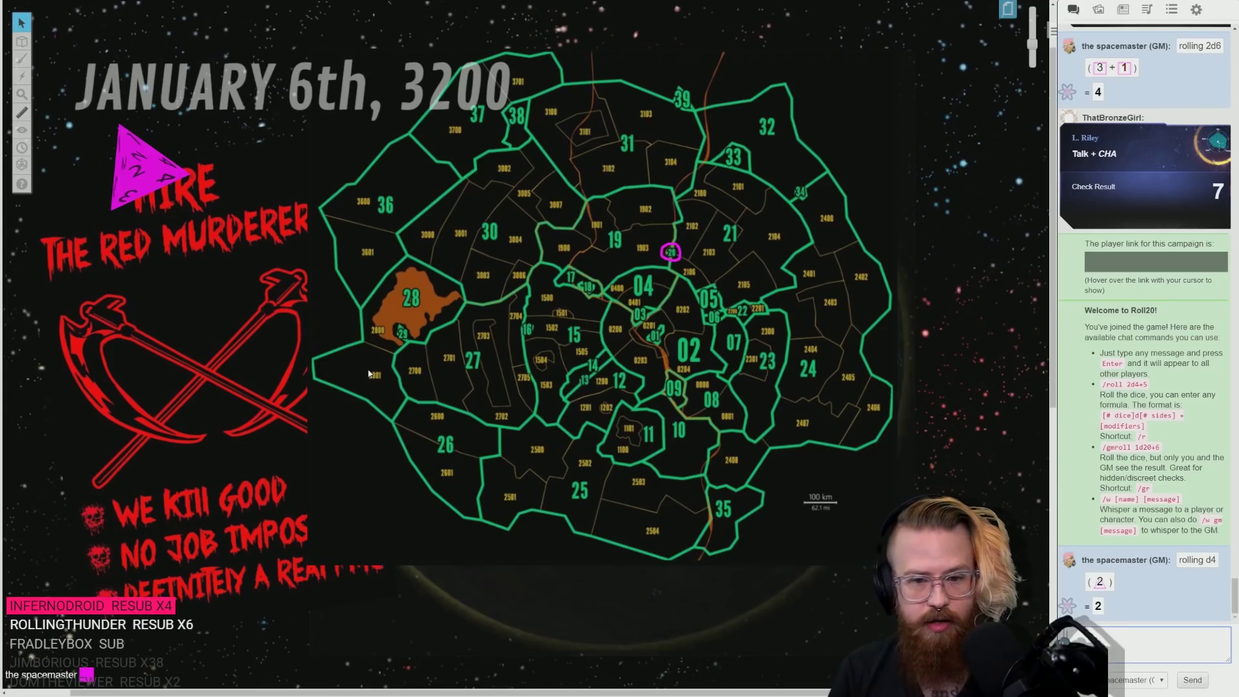
key("alt+Tab")
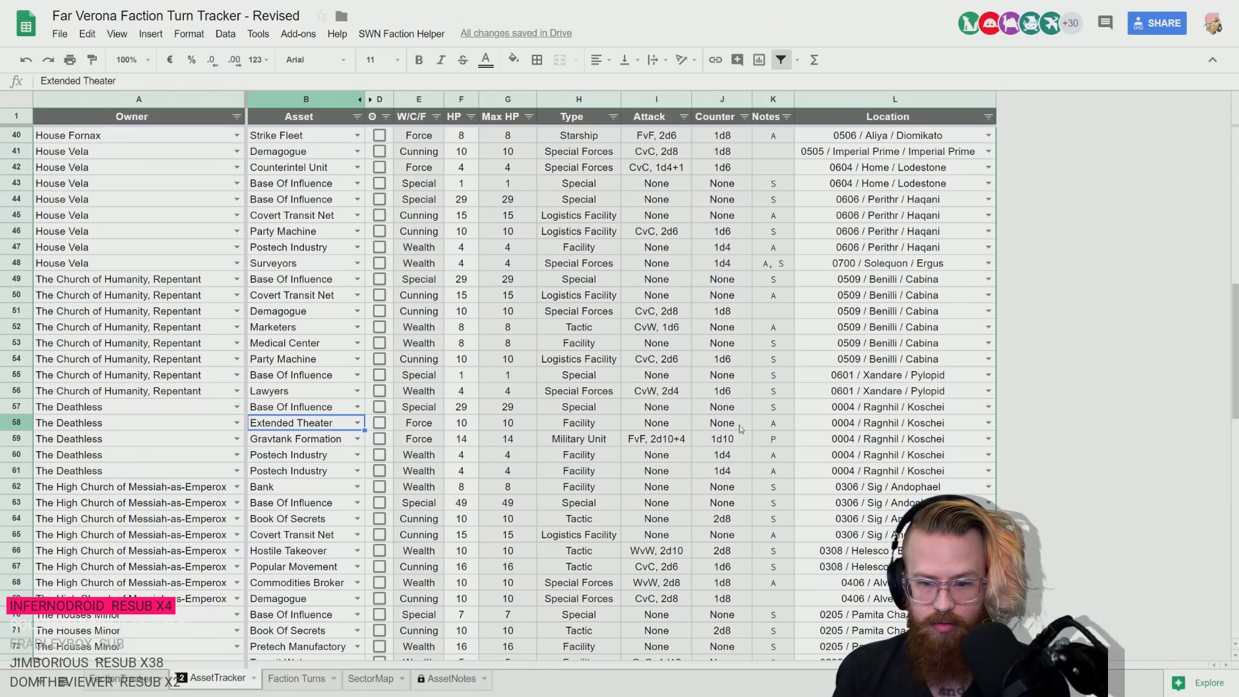
- Change Extended Theater's location from Ragnhil / Koschei to 0205 / Pamita Cha / Lovelace
left_click(773, 424)
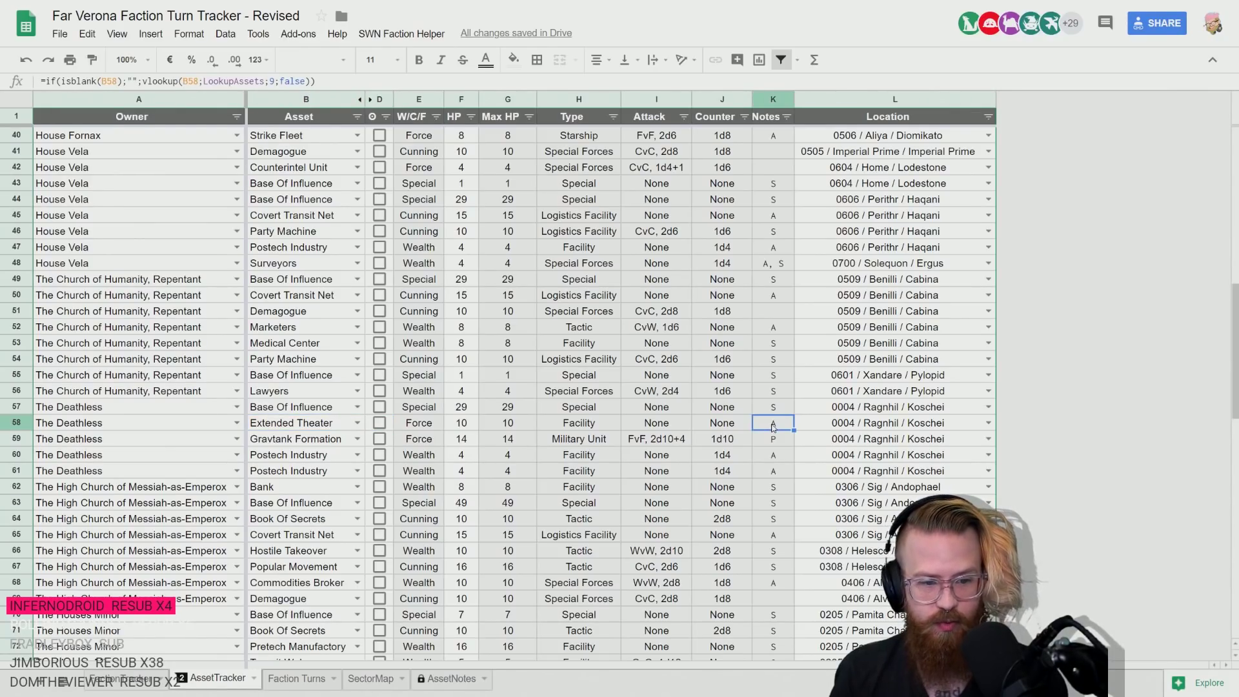
left_click(303, 444)
key("Right")
key("Right")
key("Right")
key("Right")
key("Right")
key("Right")
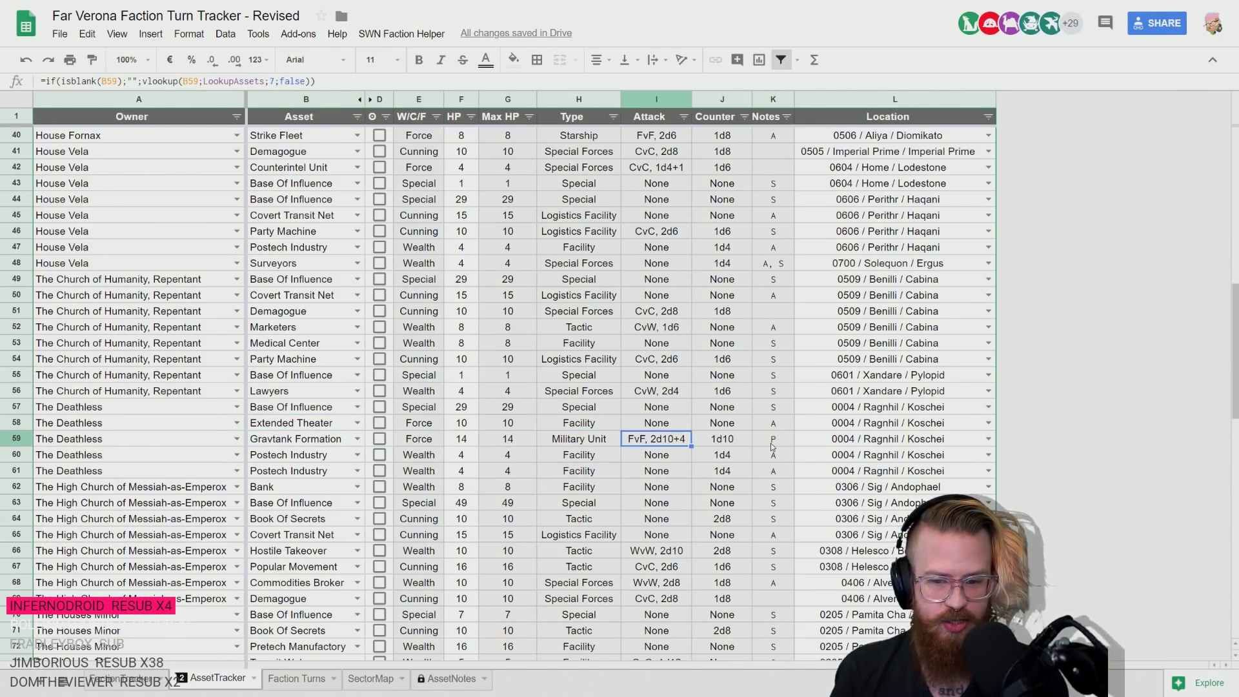
left_click(773, 444)
double_click(895, 423)
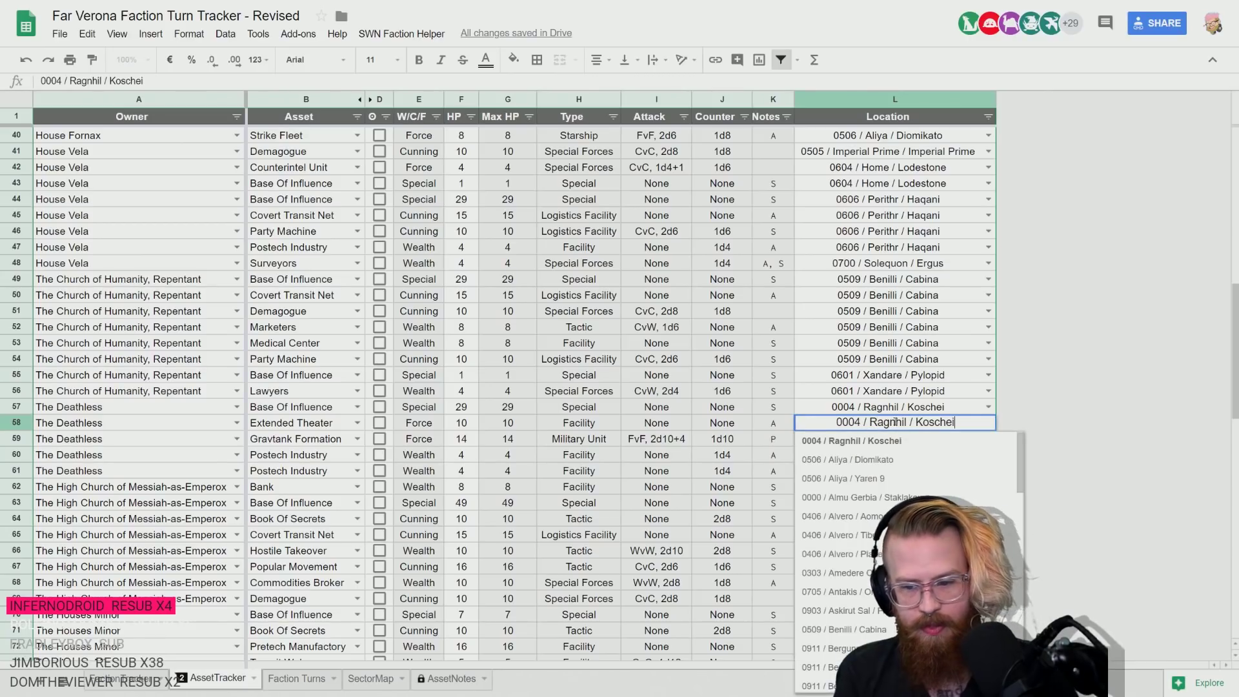
key("ctrl+a")
type("lovel")
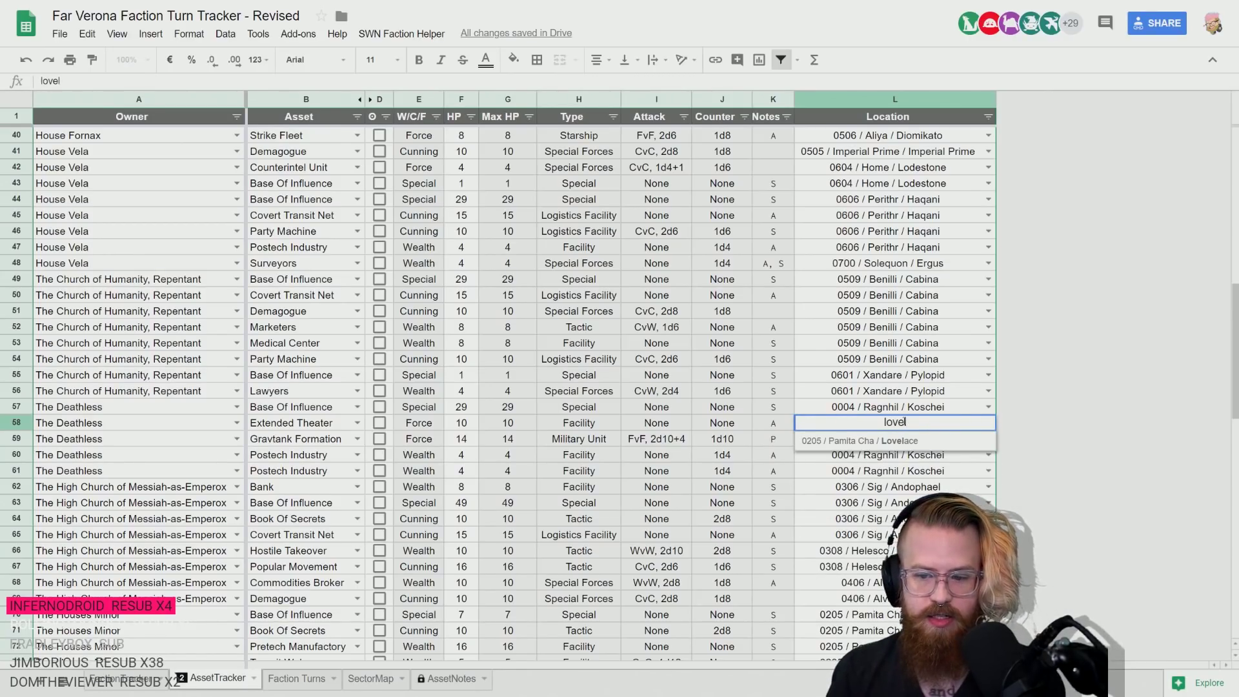
left_click(897, 440)
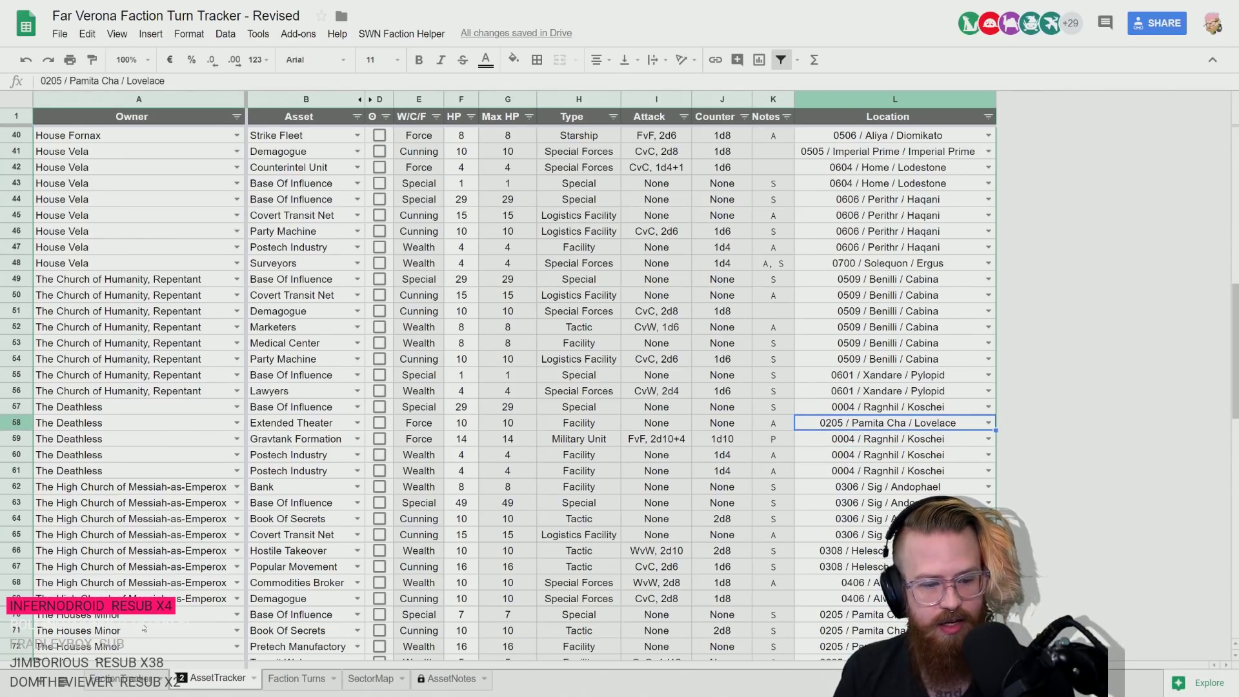
left_click(297, 678)
- Extend the Turn 2 entry with 'from Koschei to Lovelace' and '// Postech Industries 1:' and '2:' lines
double_click(975, 349)
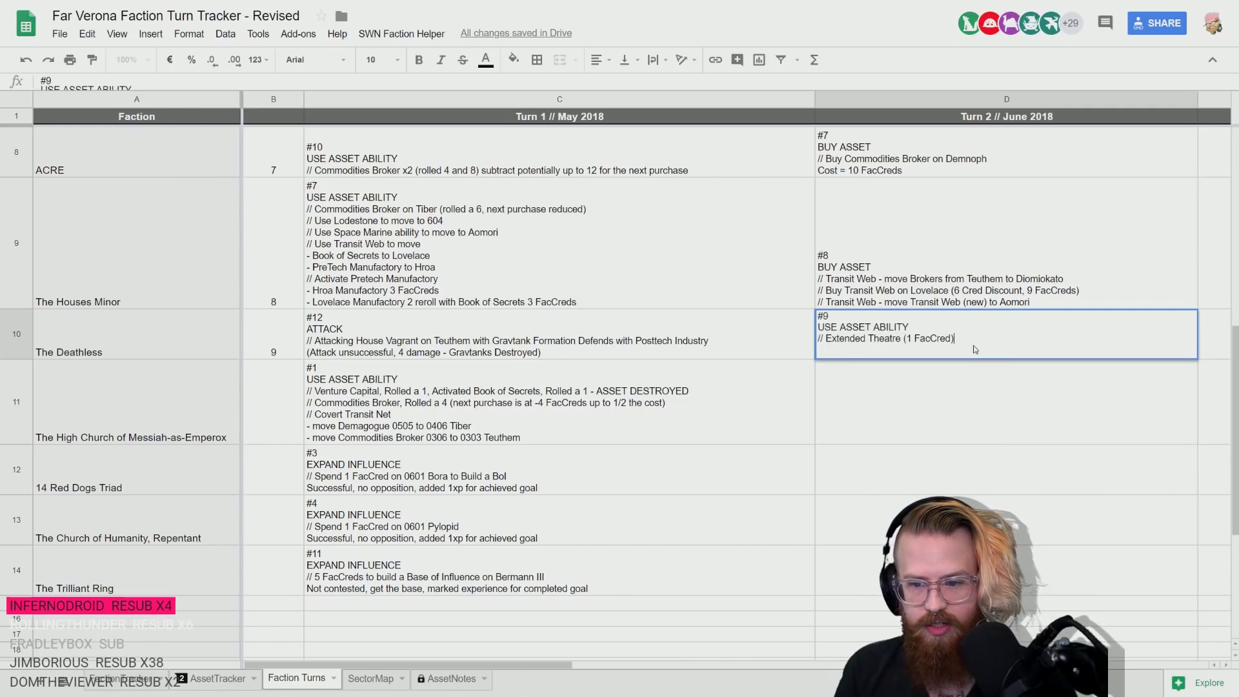
type("from ")
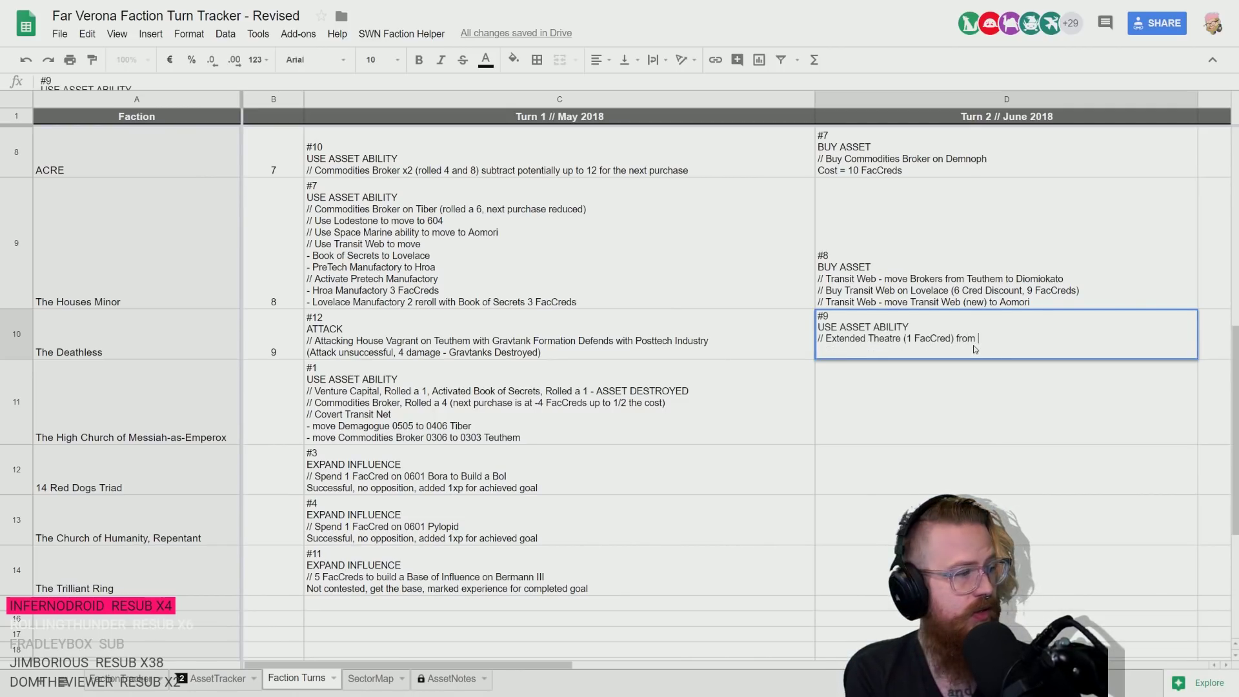
type("Koschei ")
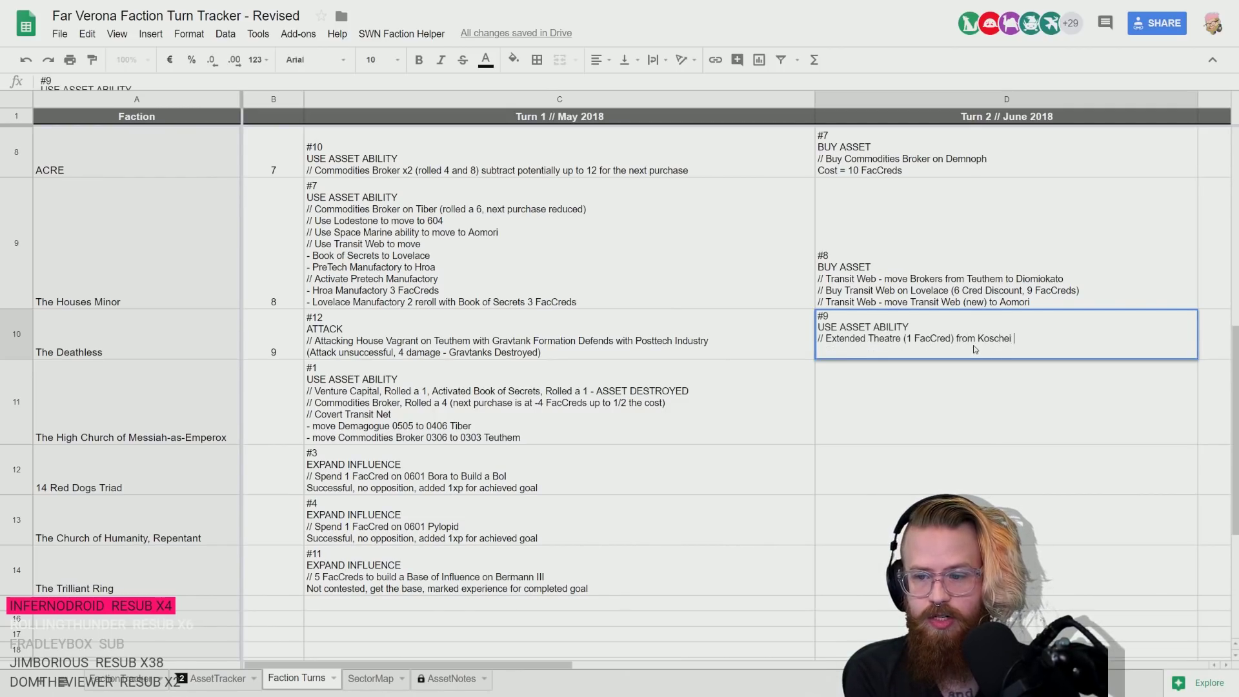
type("to Lovelace")
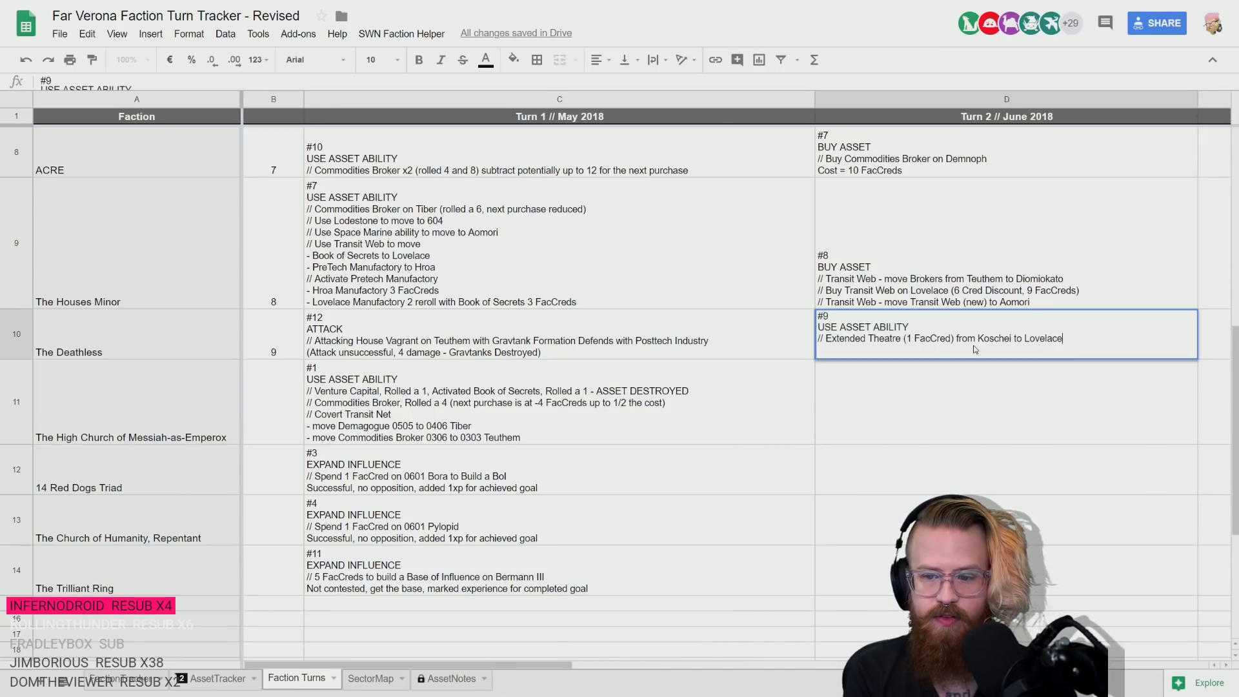
key("alt+Return")
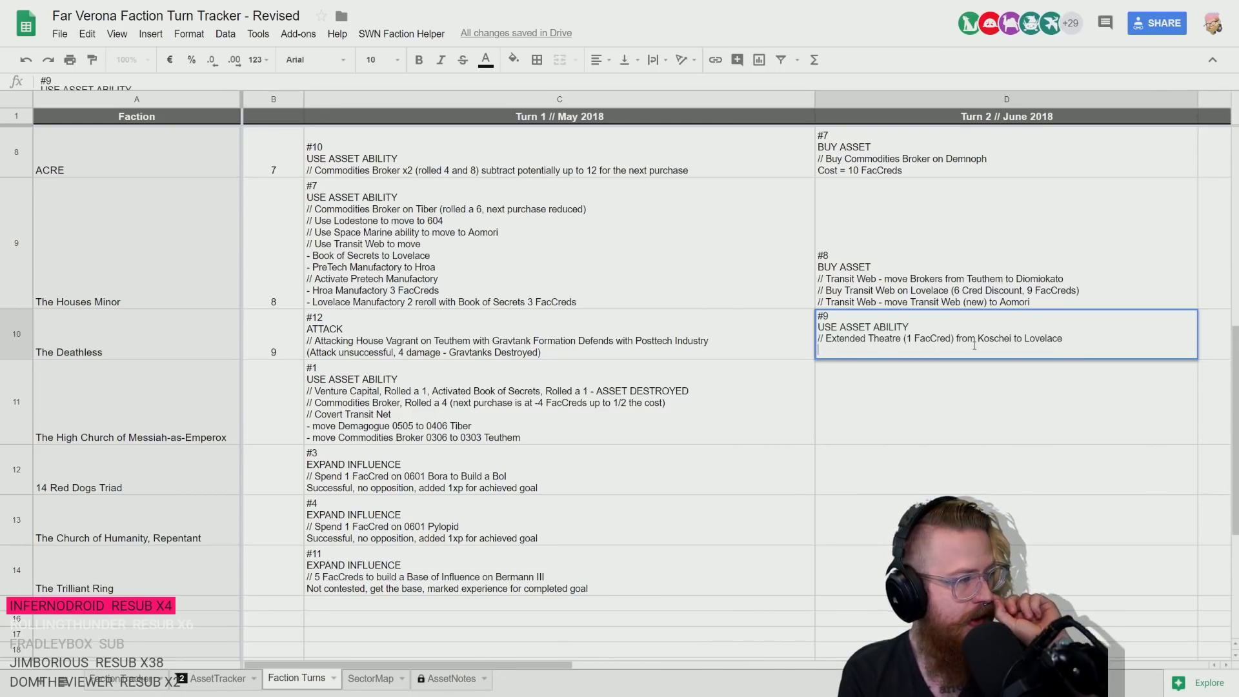
type("// Postt")
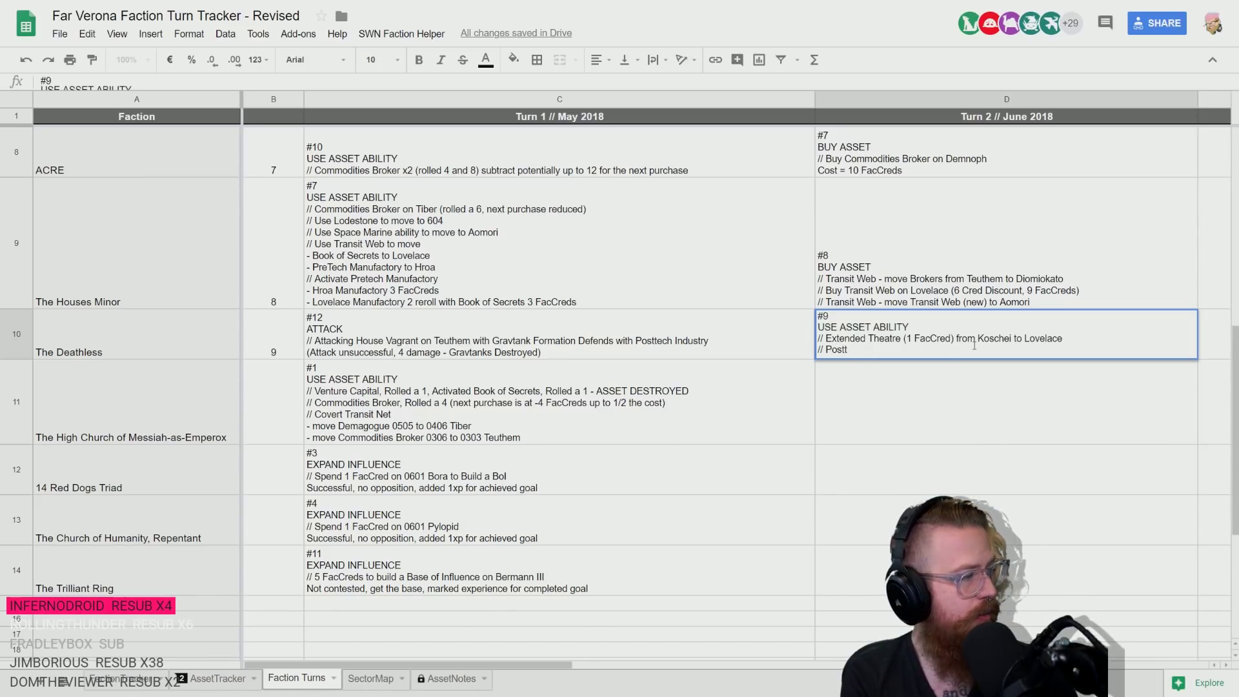
key("BackSpace")
type("ech Industries")
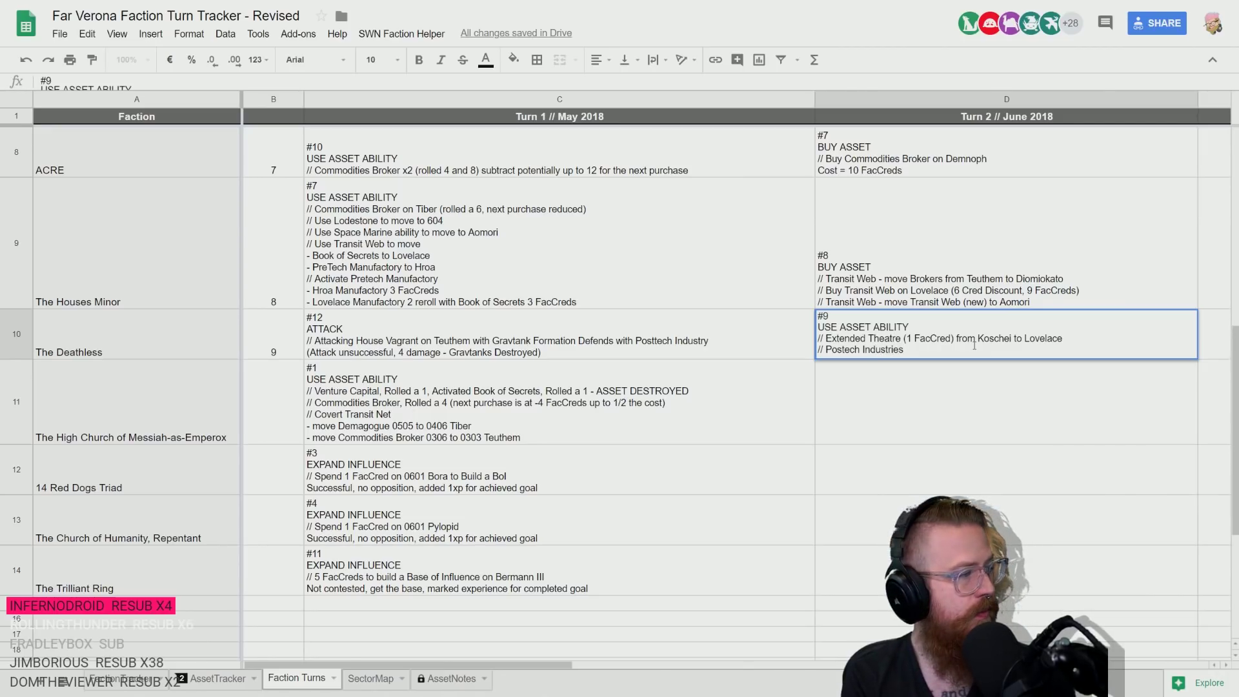
key("BackSpace")
type("1:")
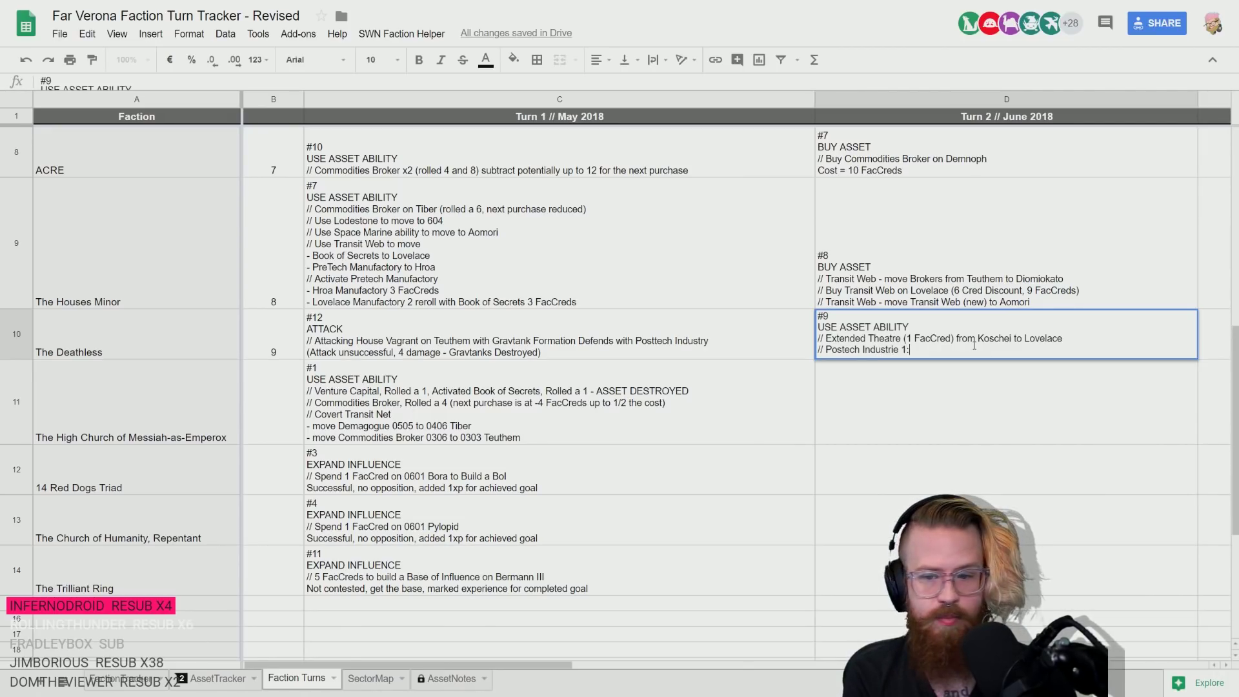
key("ctrl+Return")
key("Left")
key("Left")
key("Left")
key("Left")
type("s 1: ")
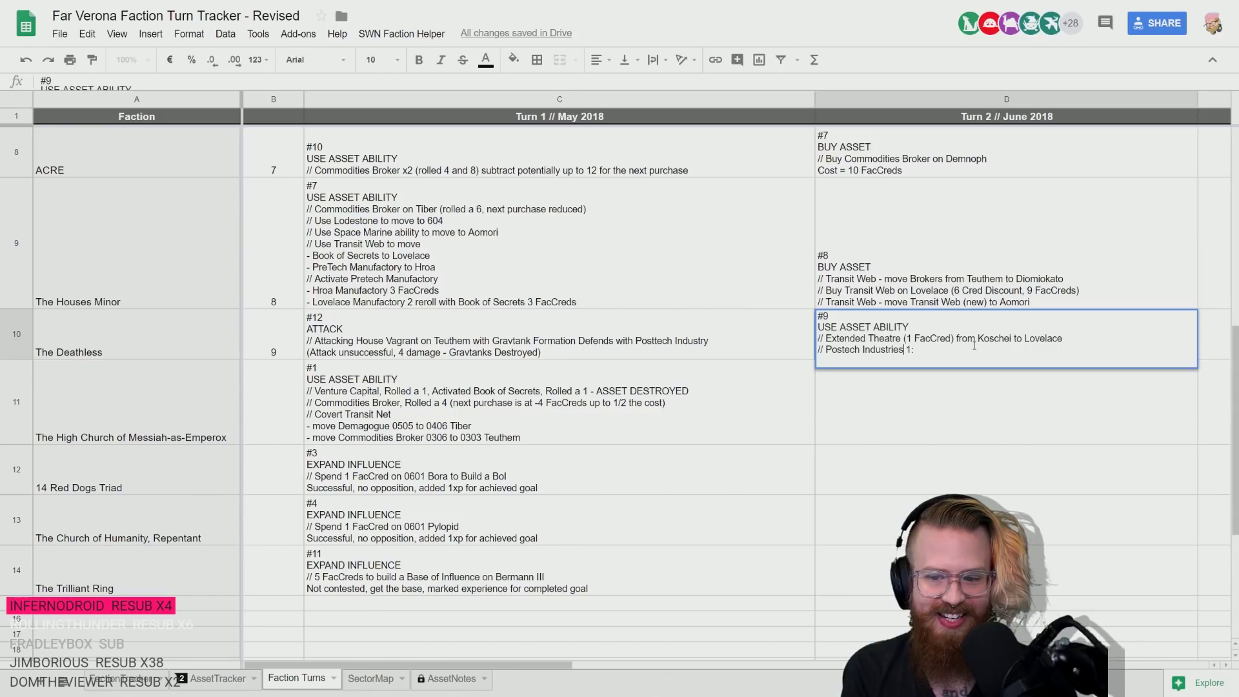
type("// P")
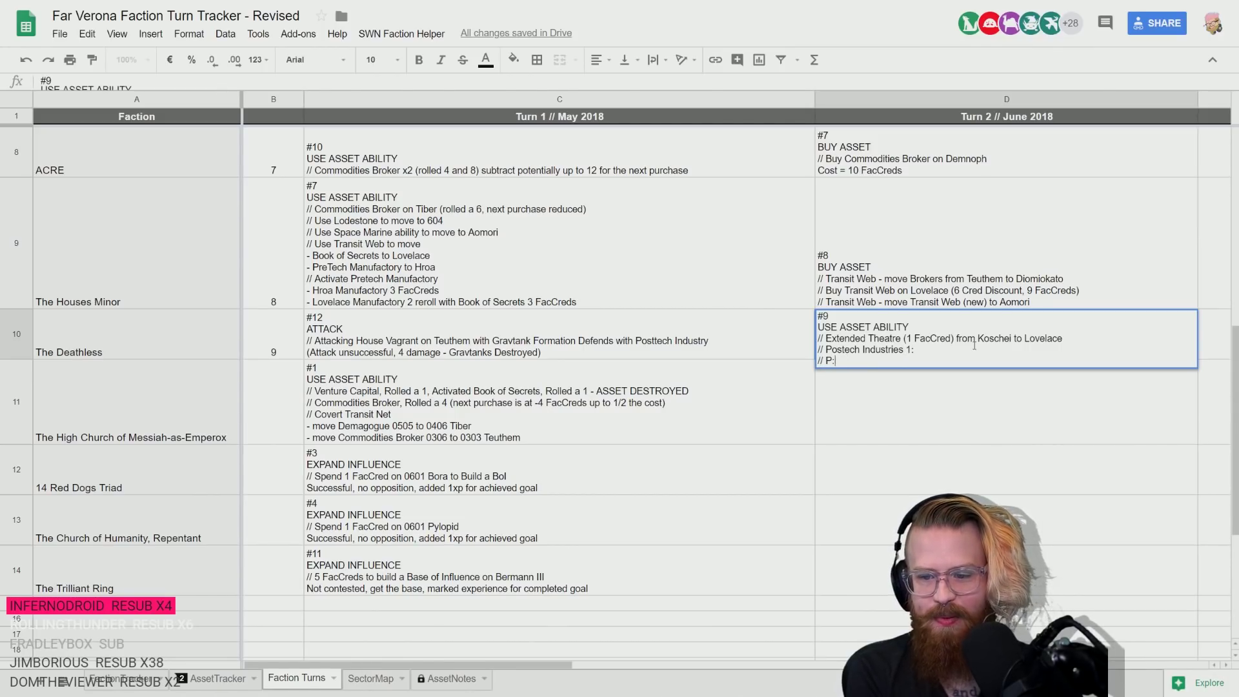
type("ostech Indust")
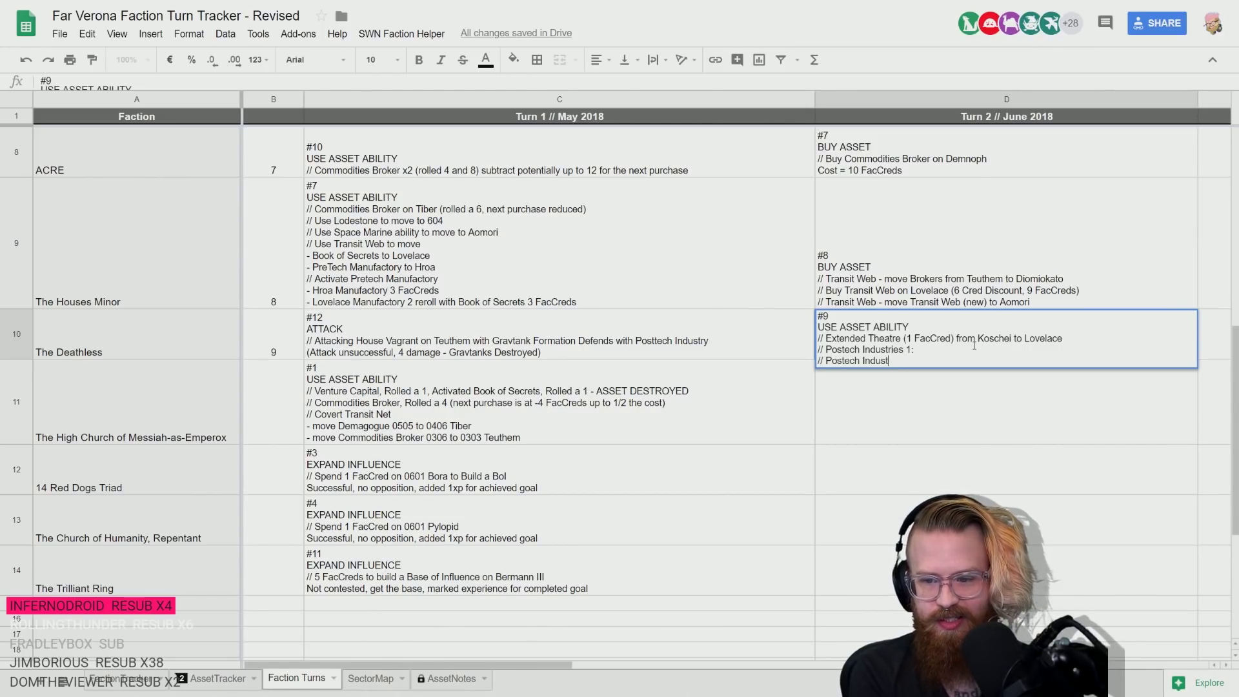
type("ries 2\":")
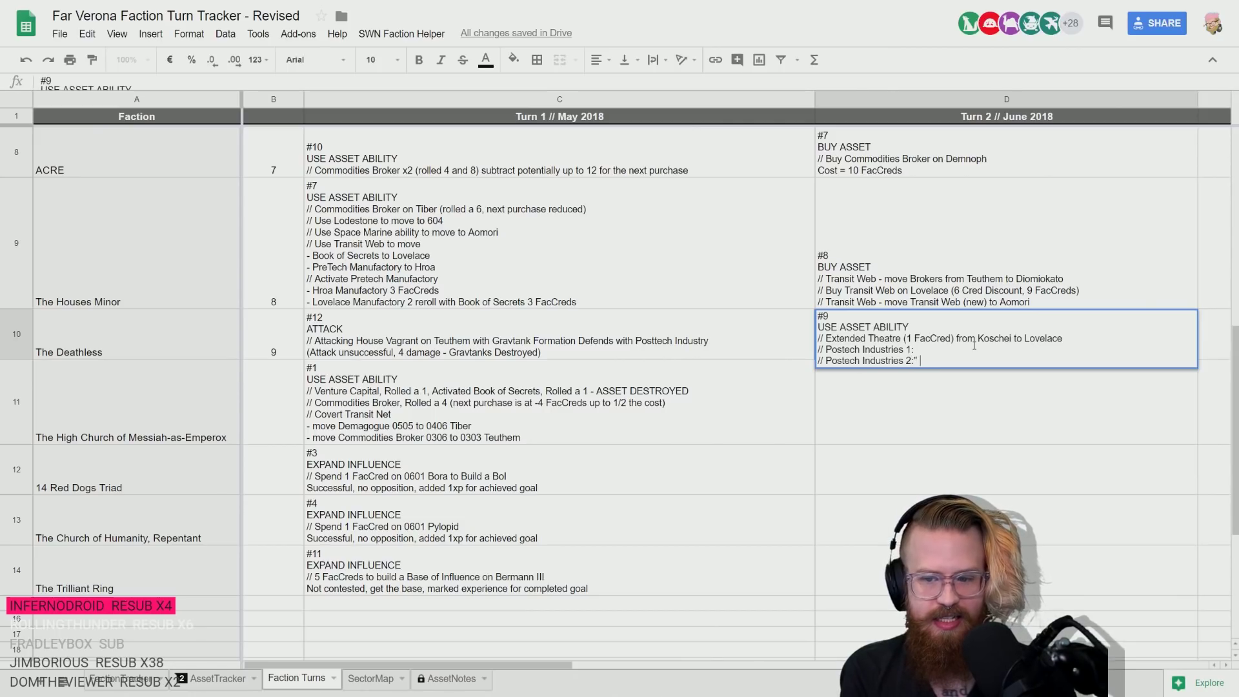
key("Up")
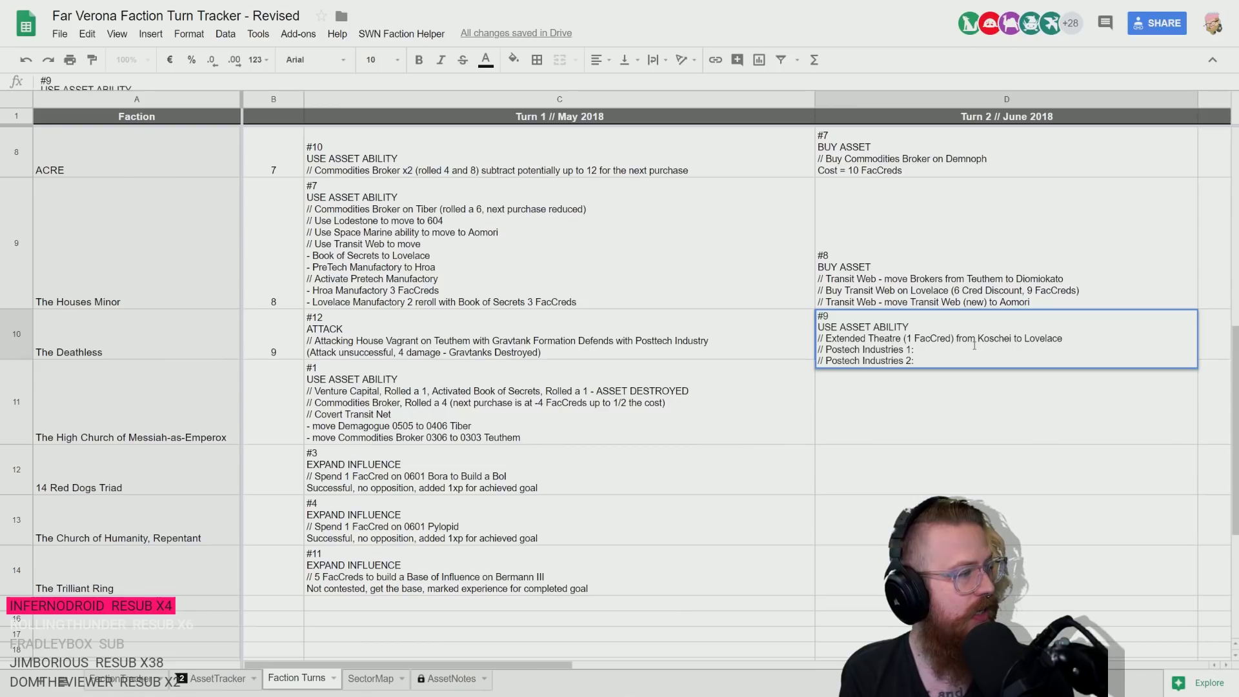
key("ctrl+Return")
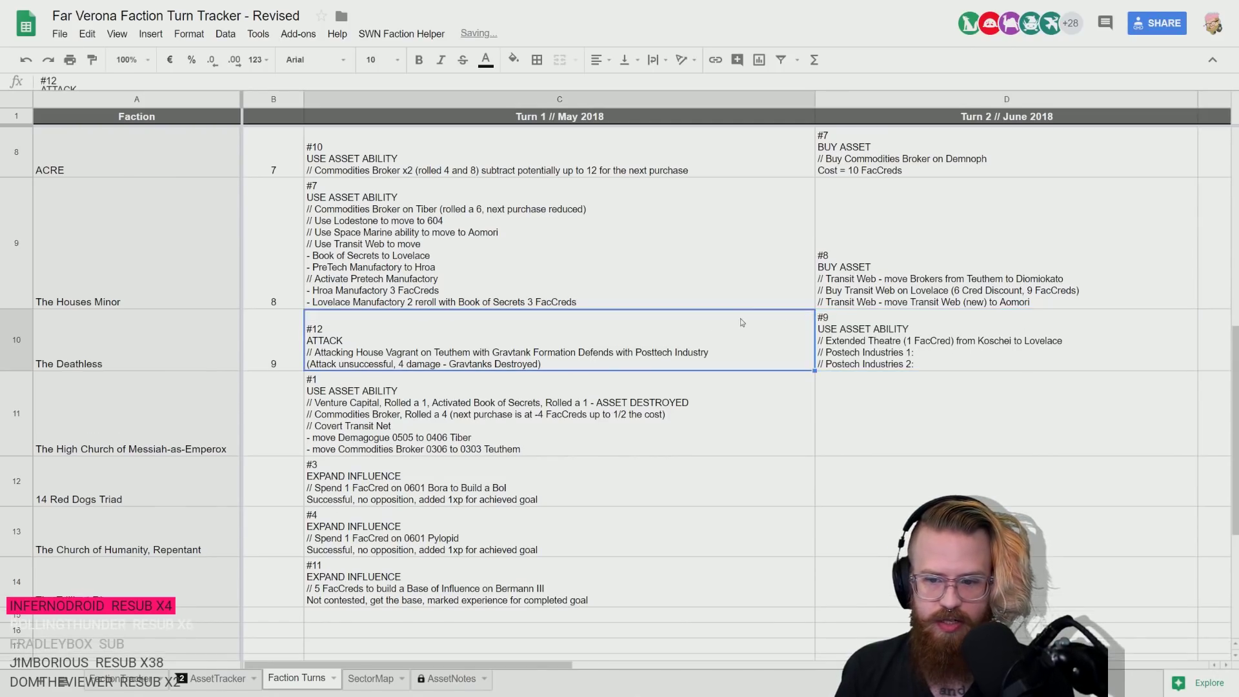
- Select The Deathless's first Postech Industry on AssetTracker and roll a d6
left_click(212, 687)
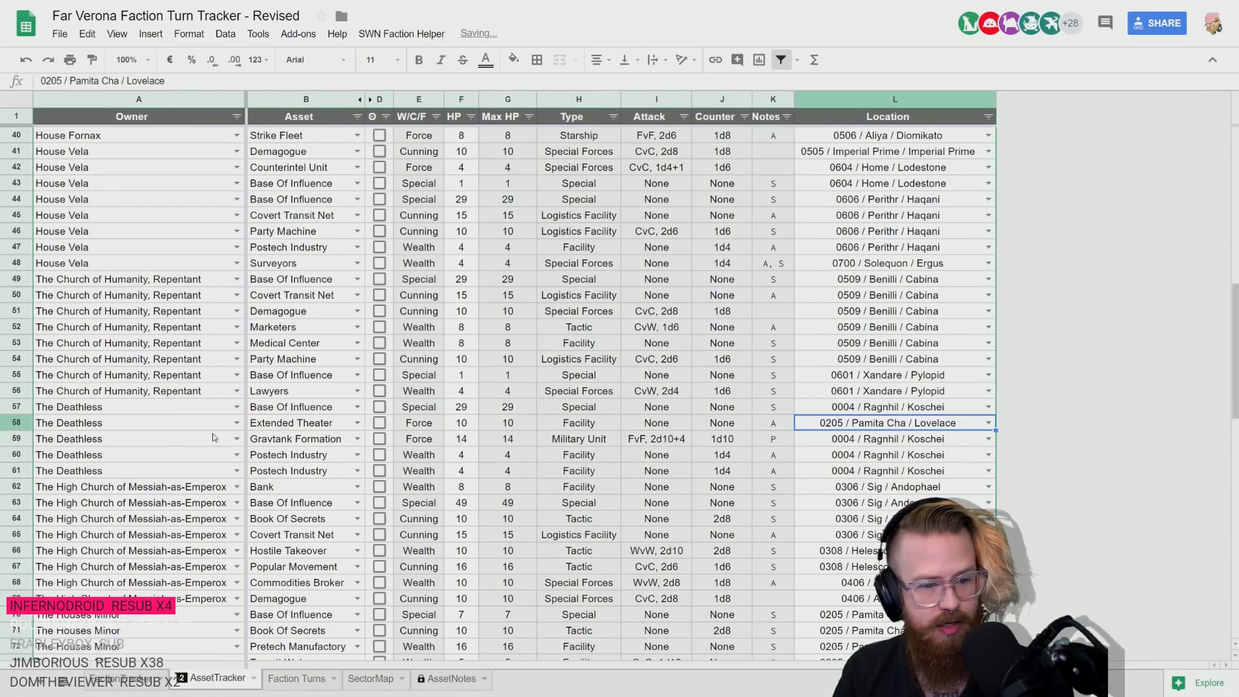
left_click(293, 454)
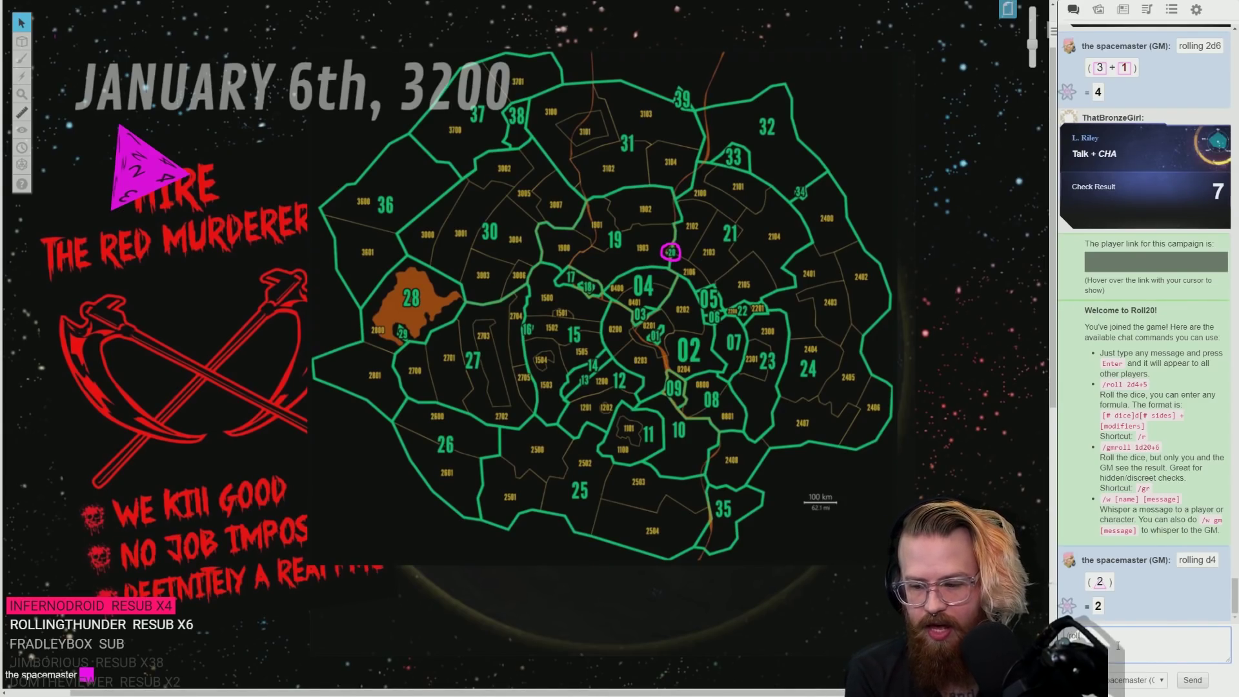
key("Return")
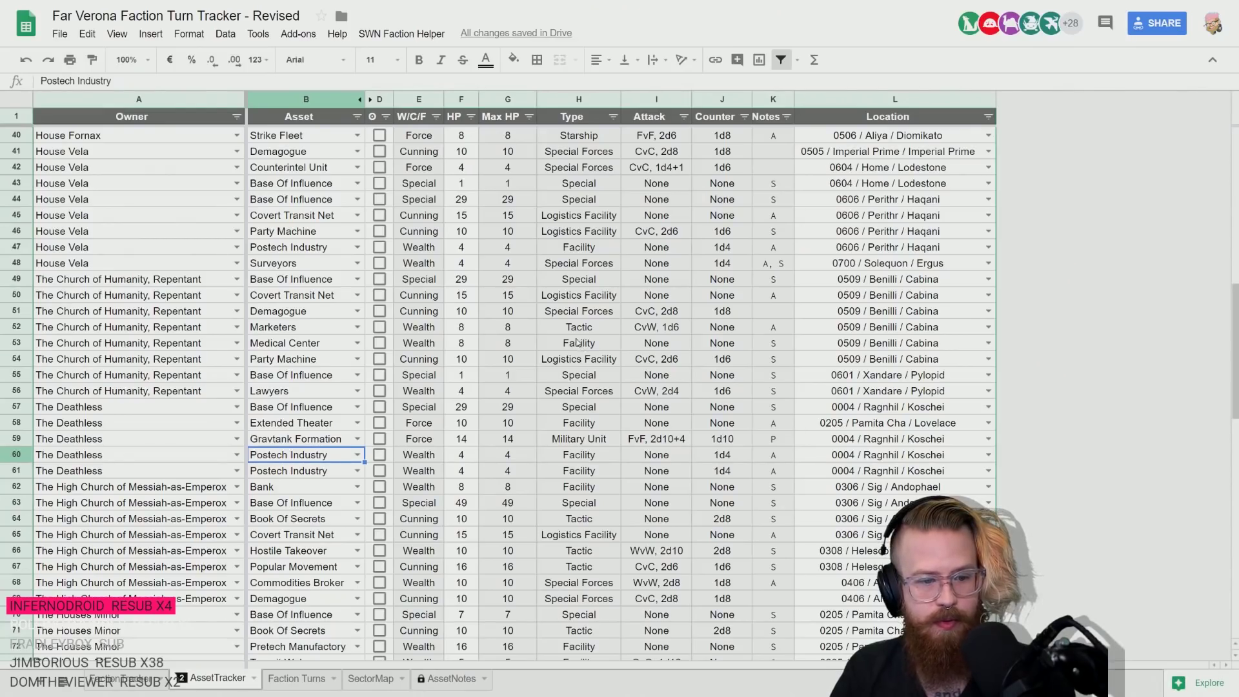
- Set The Deathless's FactionTracker balance to 13, up from 12
left_click(122, 676)
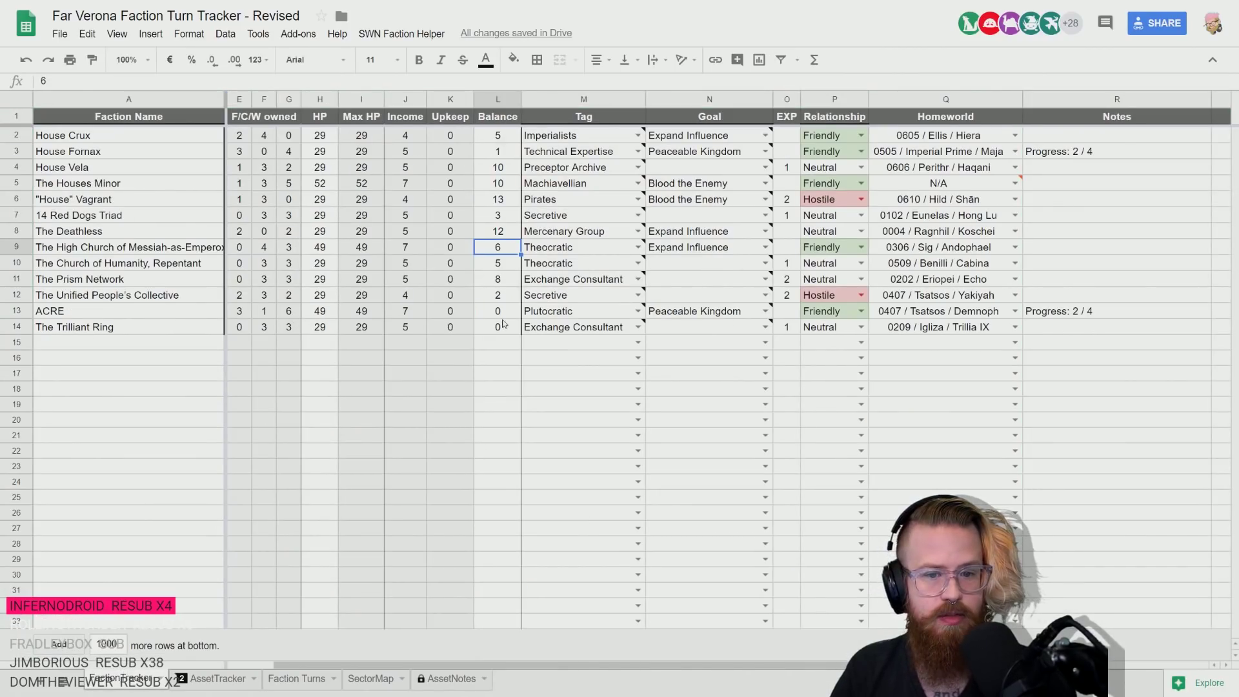
key("Up")
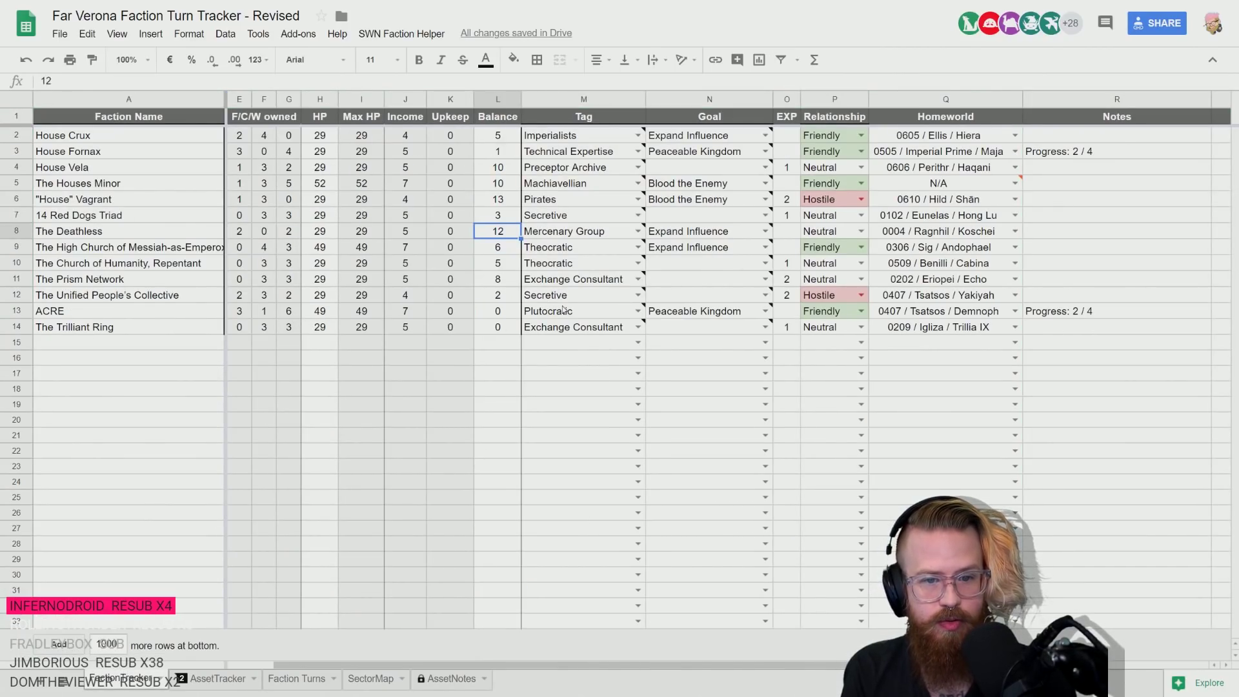
type("13")
key("Return")
key("Up")
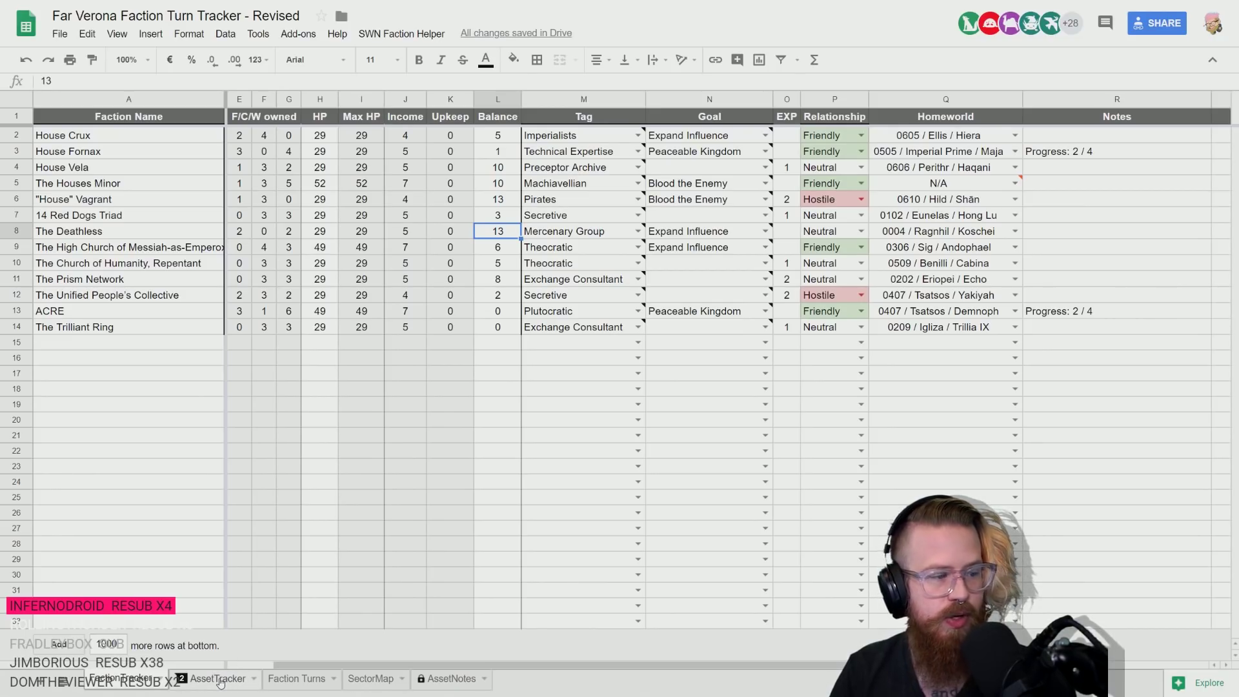
left_click(218, 678)
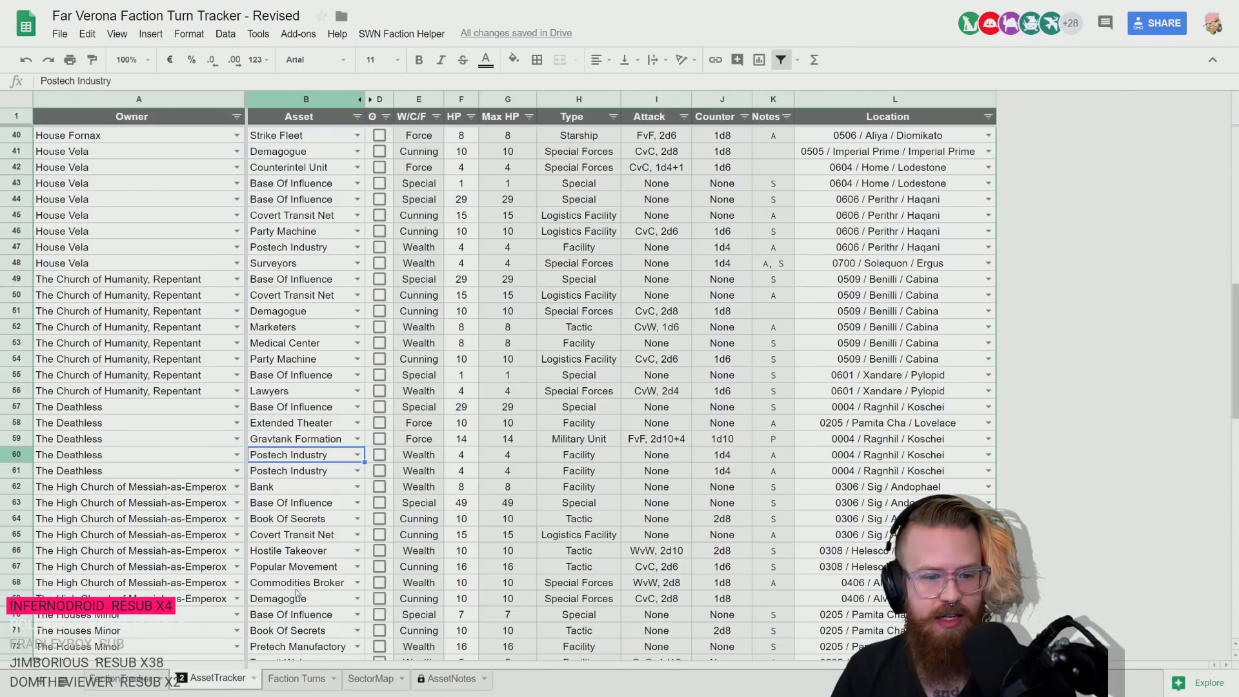
- Change the second Postech Industry's location from Koschei to 0004 / Ragnhil / Thorg
key("Left")
left_click(287, 457)
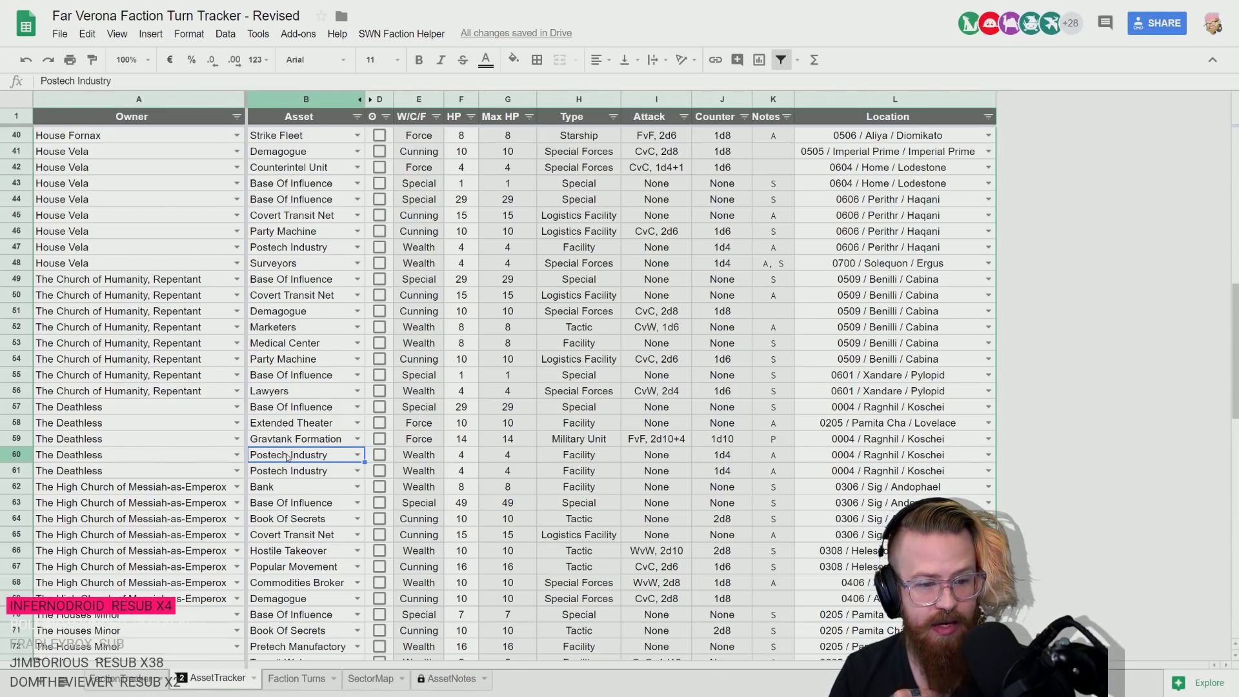
key("Down")
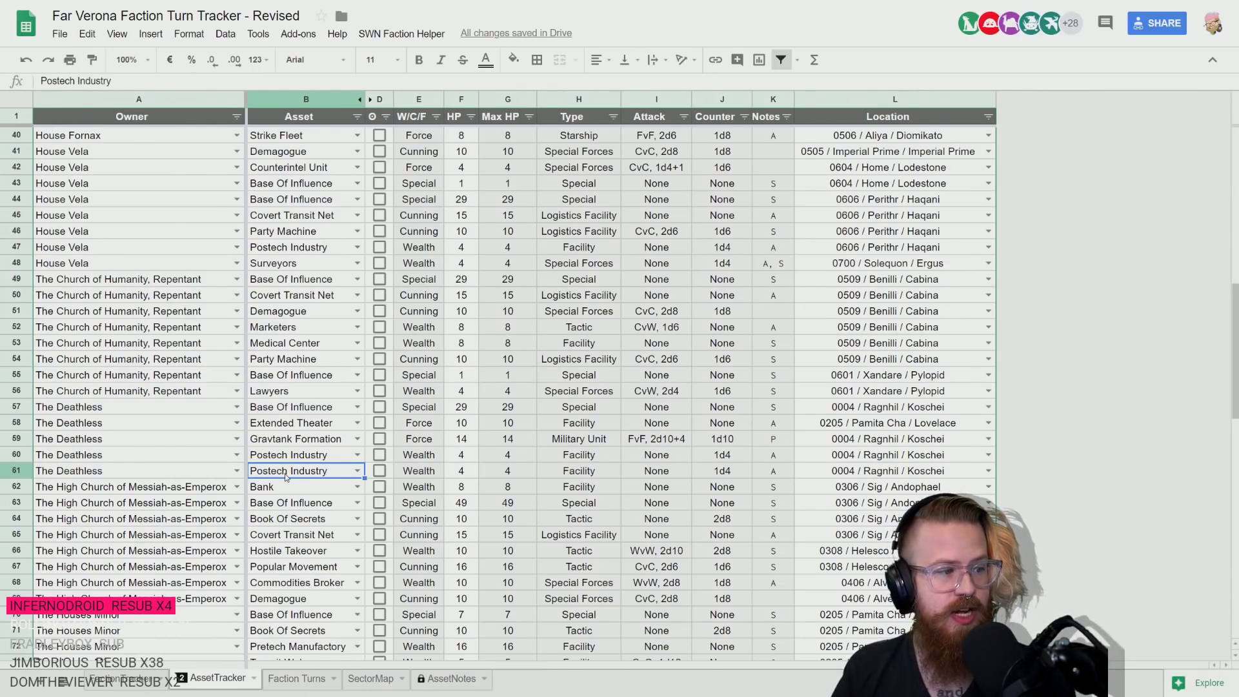
key("Right")
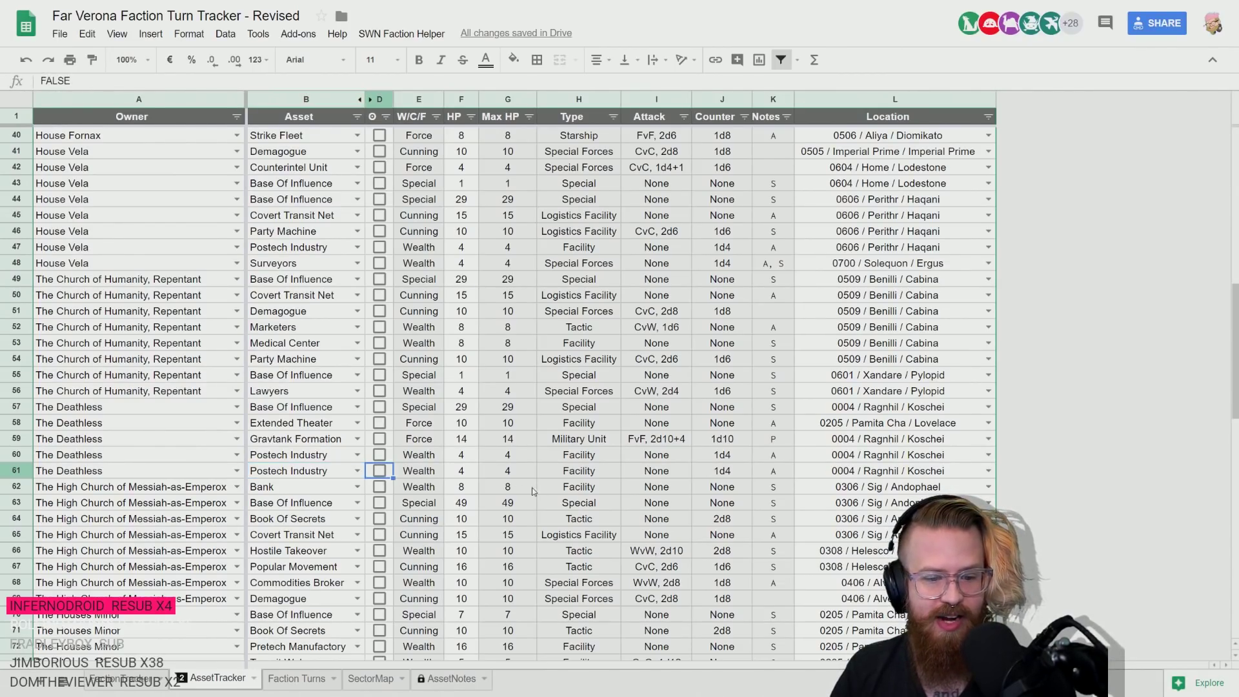
key("Left")
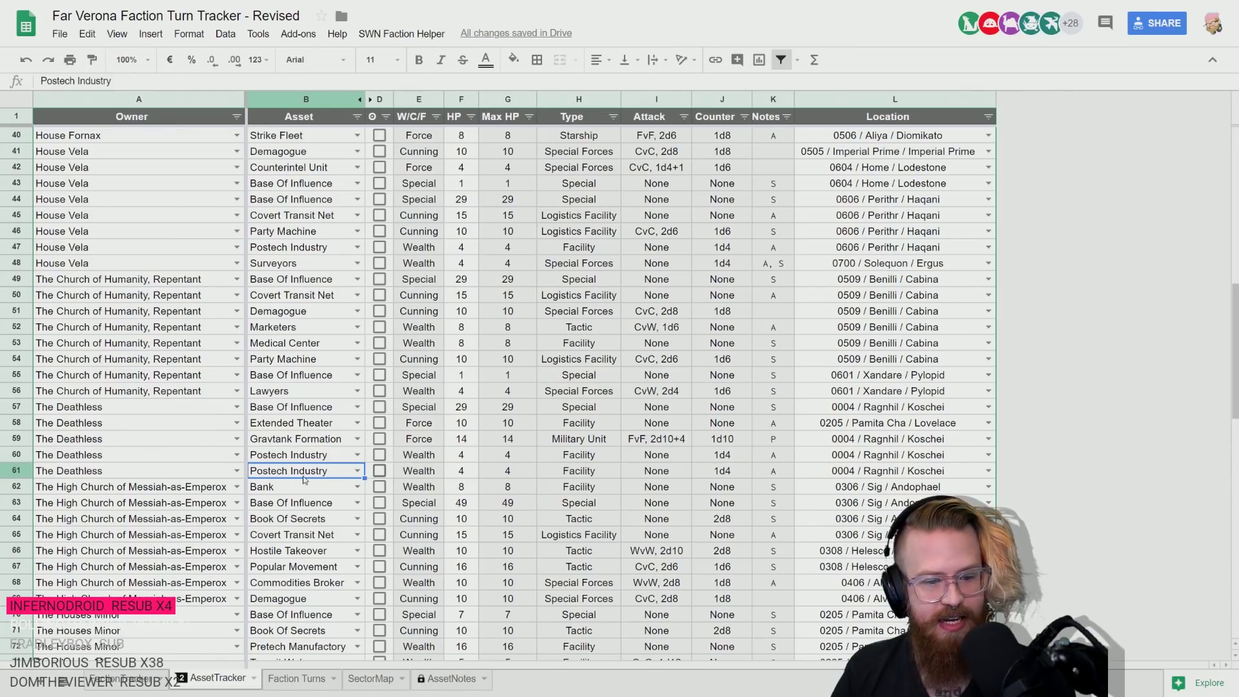
double_click(883, 470)
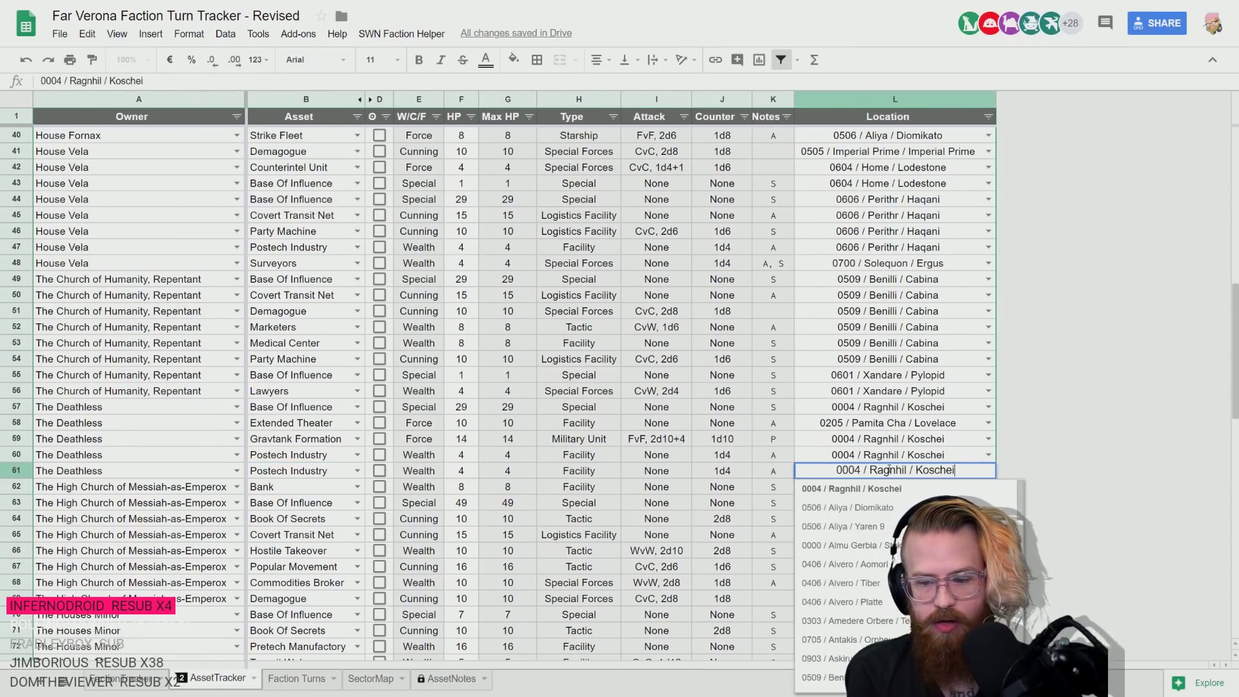
key("ctrl+a")
type("thor")
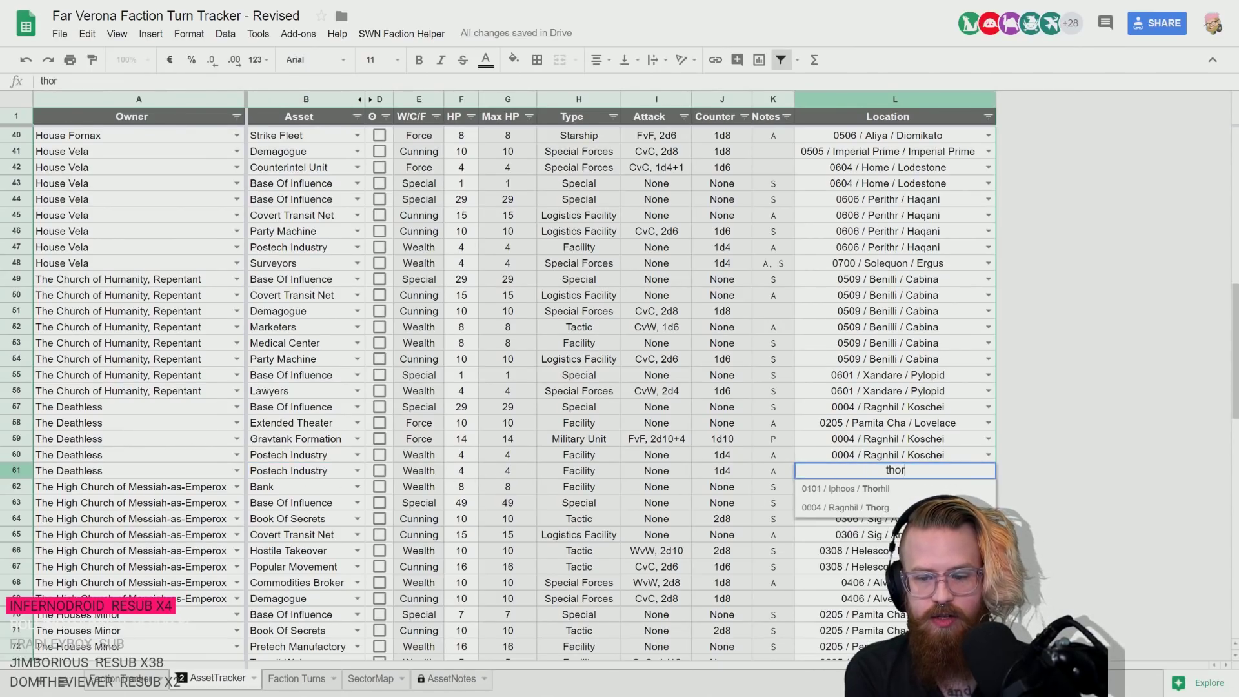
left_click(891, 509)
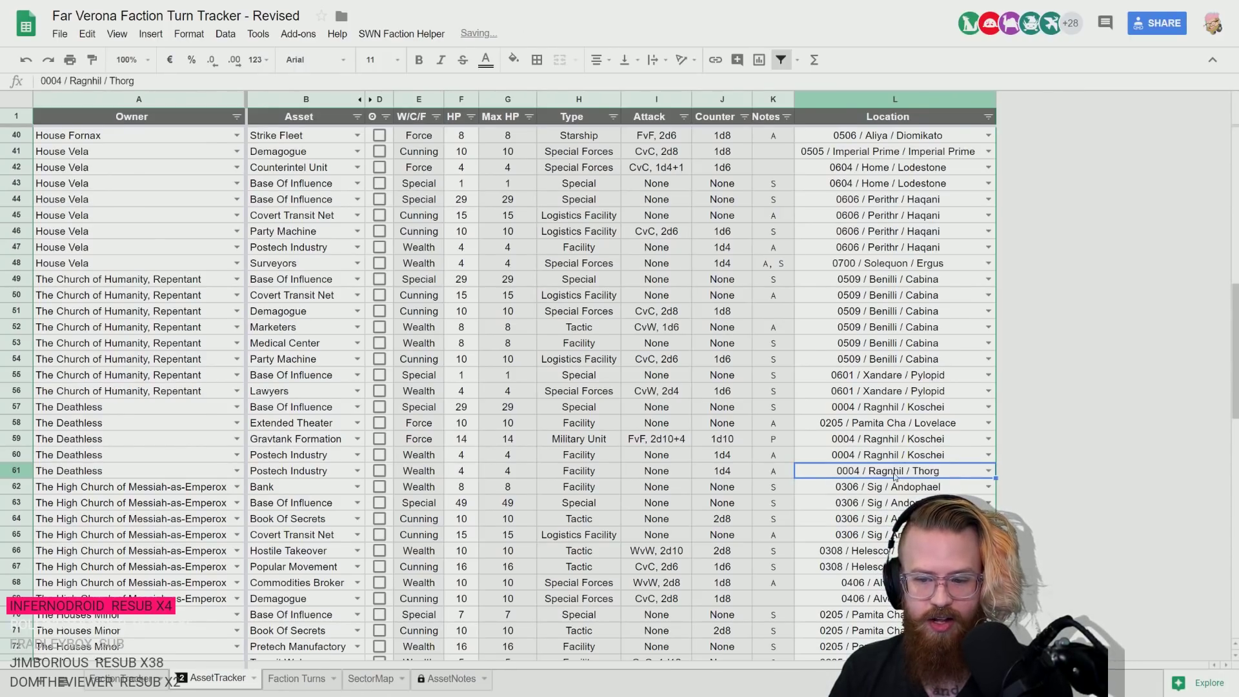
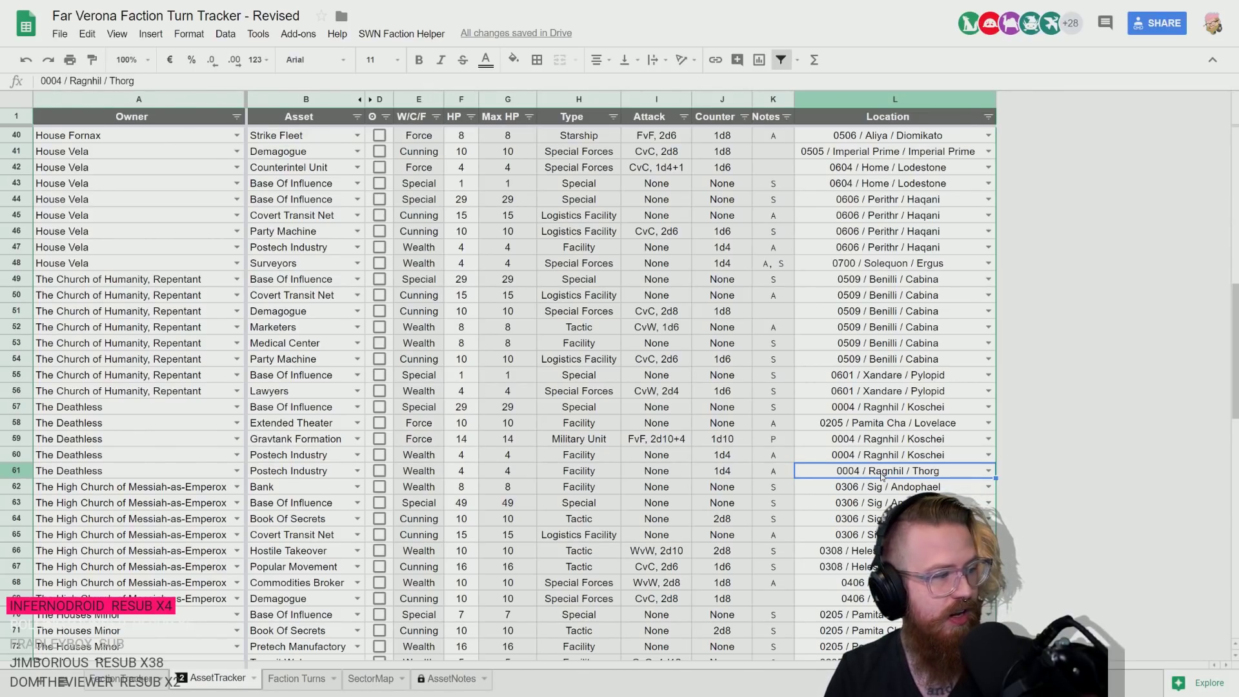
- Add to The Deathless's turn 2 entry: rolled a 4 for 1 FacCred, moved by MERCENARY ability to Thorg
left_click(301, 679)
double_click(929, 353)
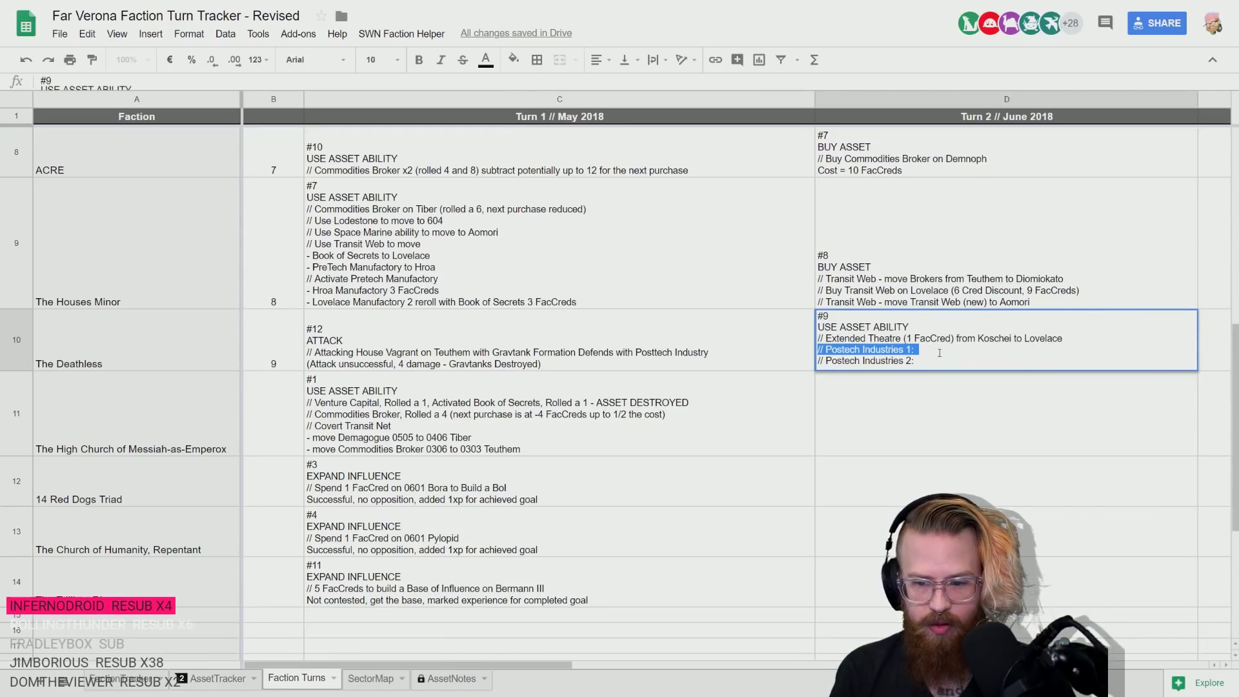
type("R")
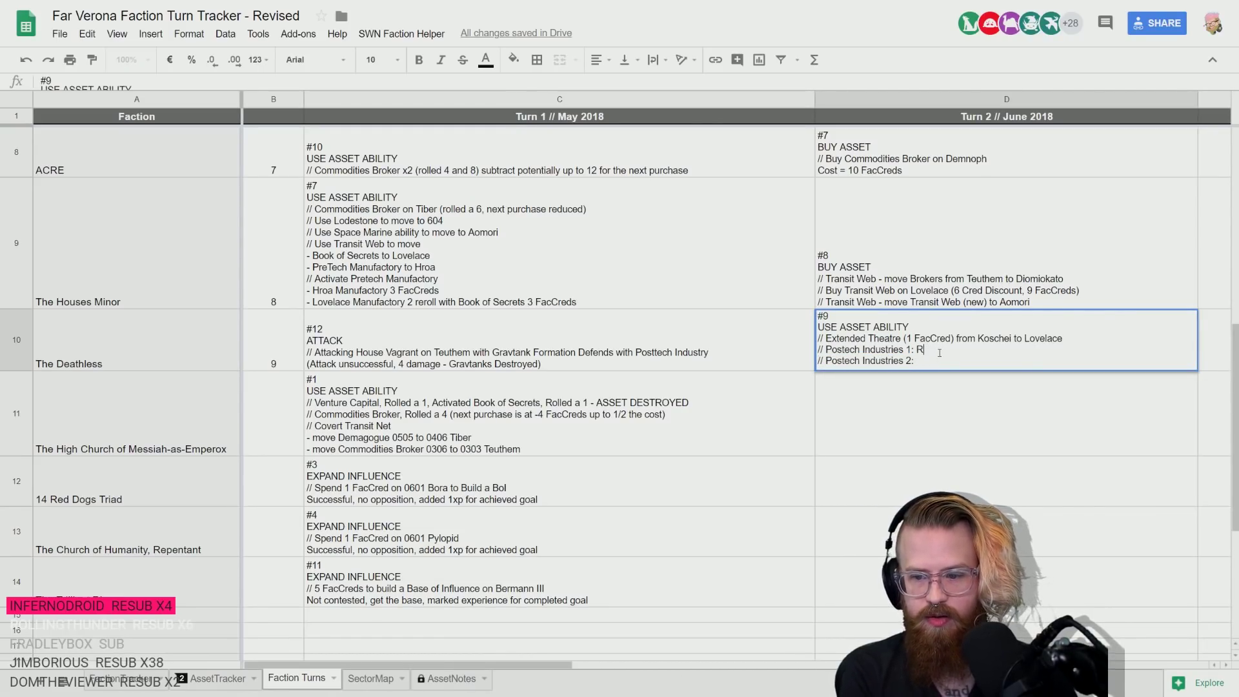
type("olled a 4, gaine")
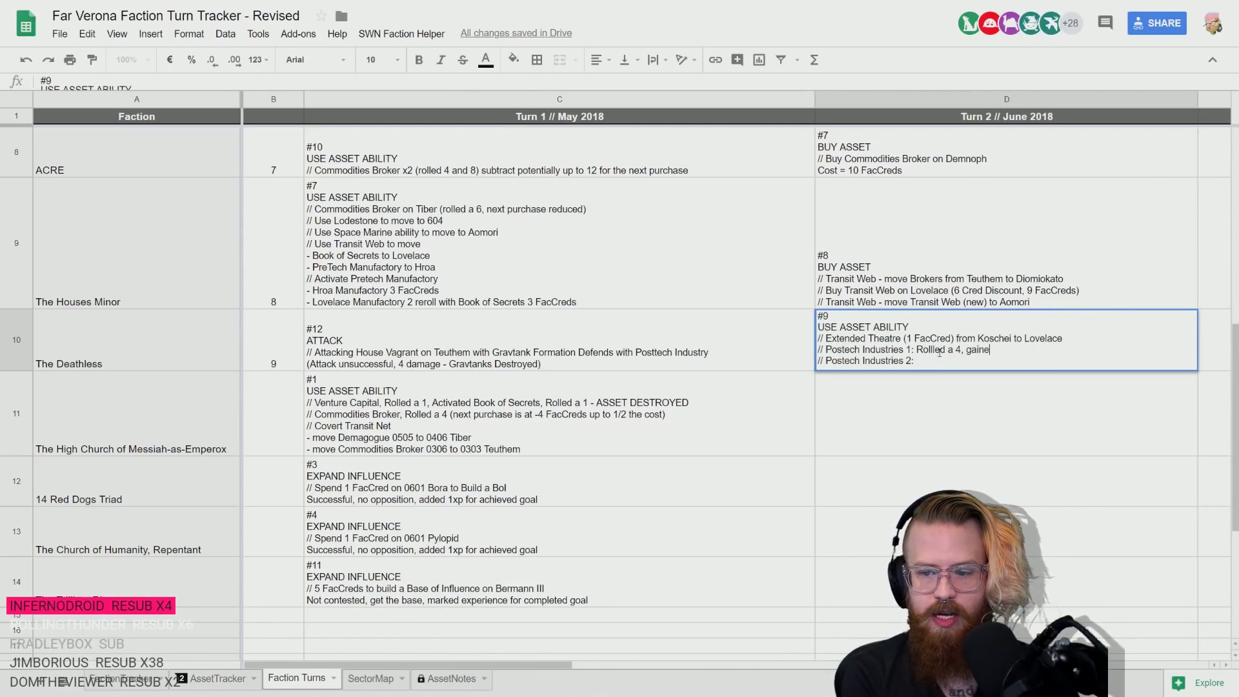
type("d 1 FacCred")
key("Down")
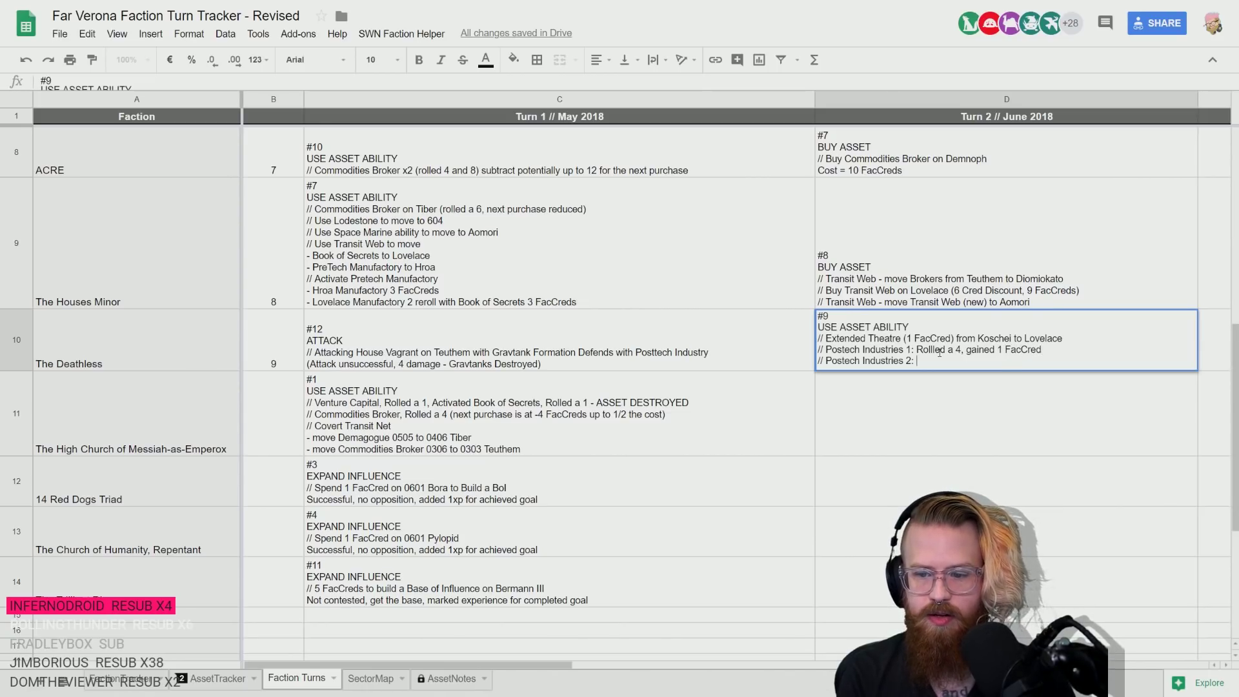
type("Moved wi")
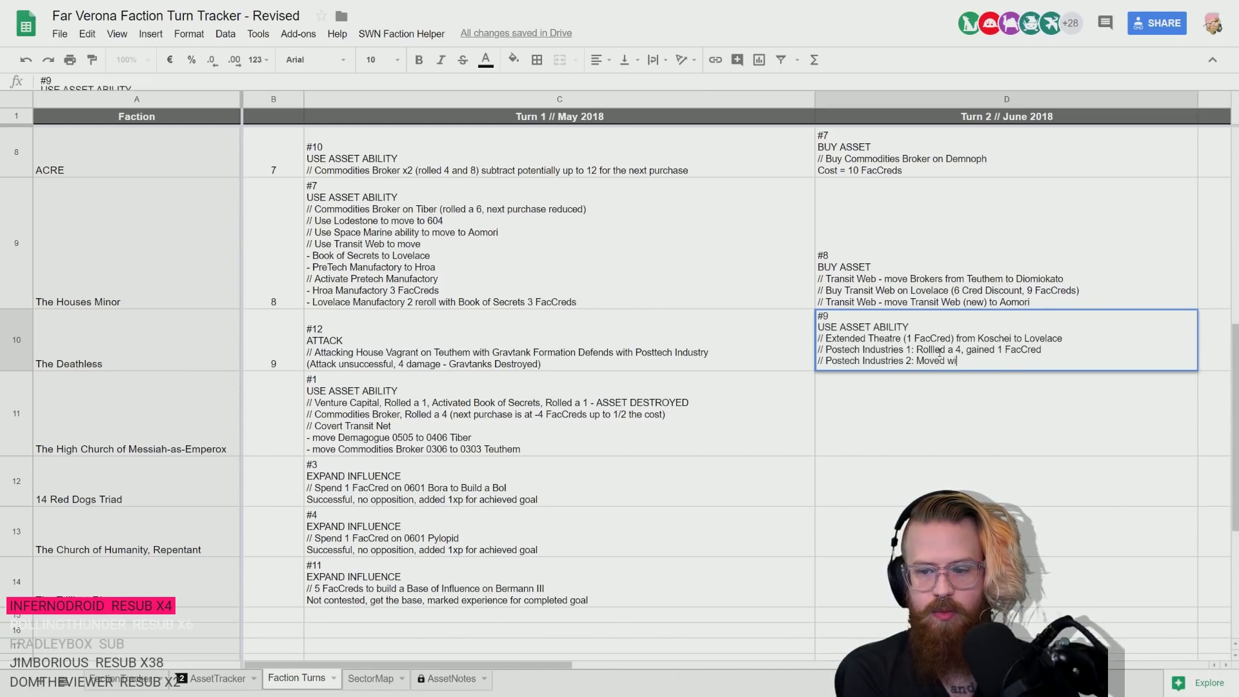
type("th MERCENARY ability to Thorg")
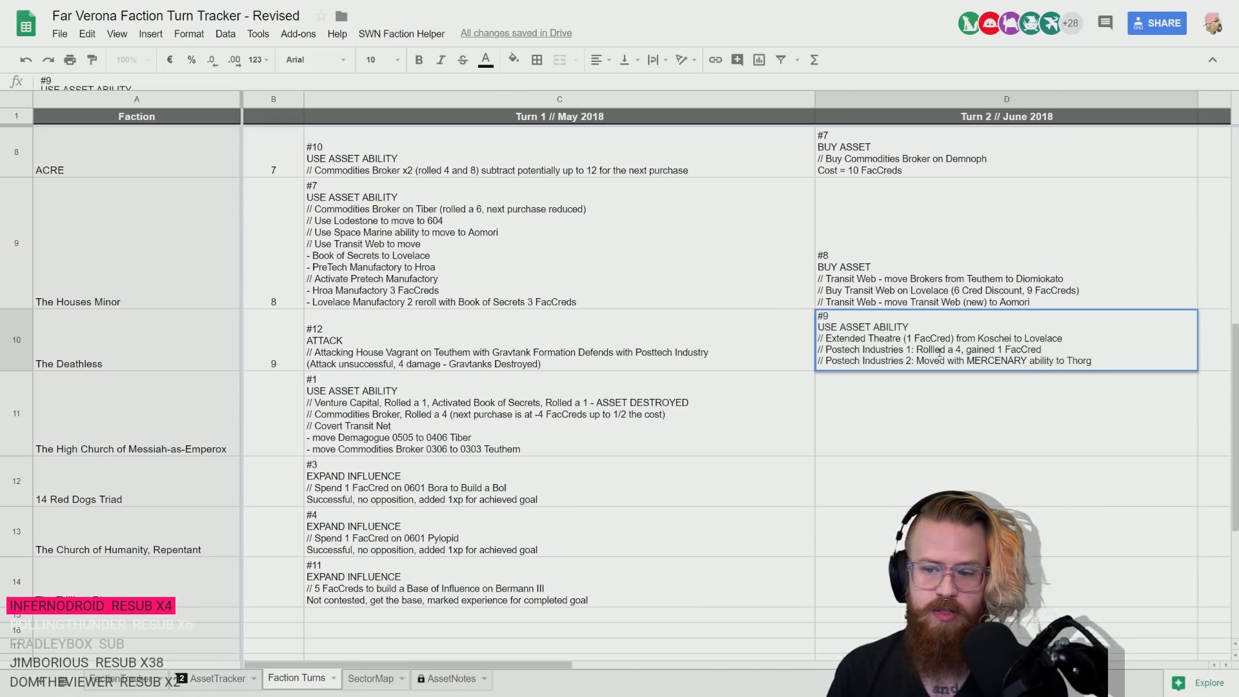
key("Return")
key("Up")
key("Down")
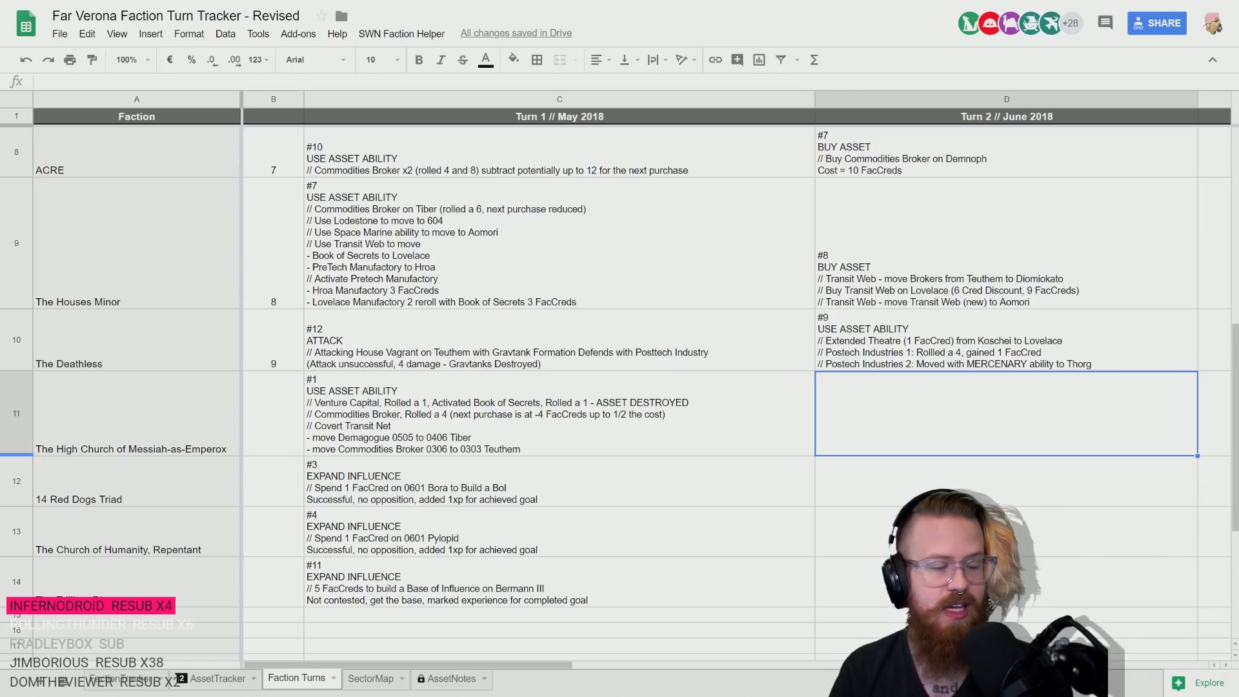
- Check The Deathless's Expand Influence goal and balance of 13, and the High Church's balance of 6
left_click(214, 677)
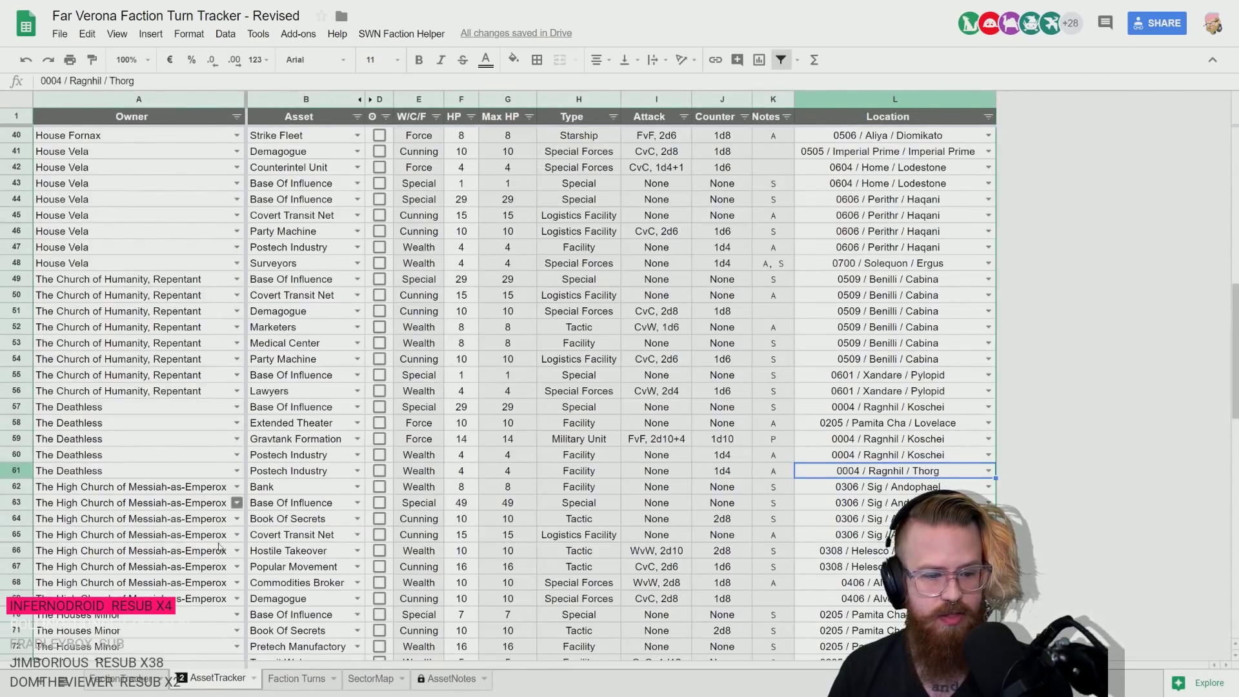
key("ctrl+shift+Page_Up")
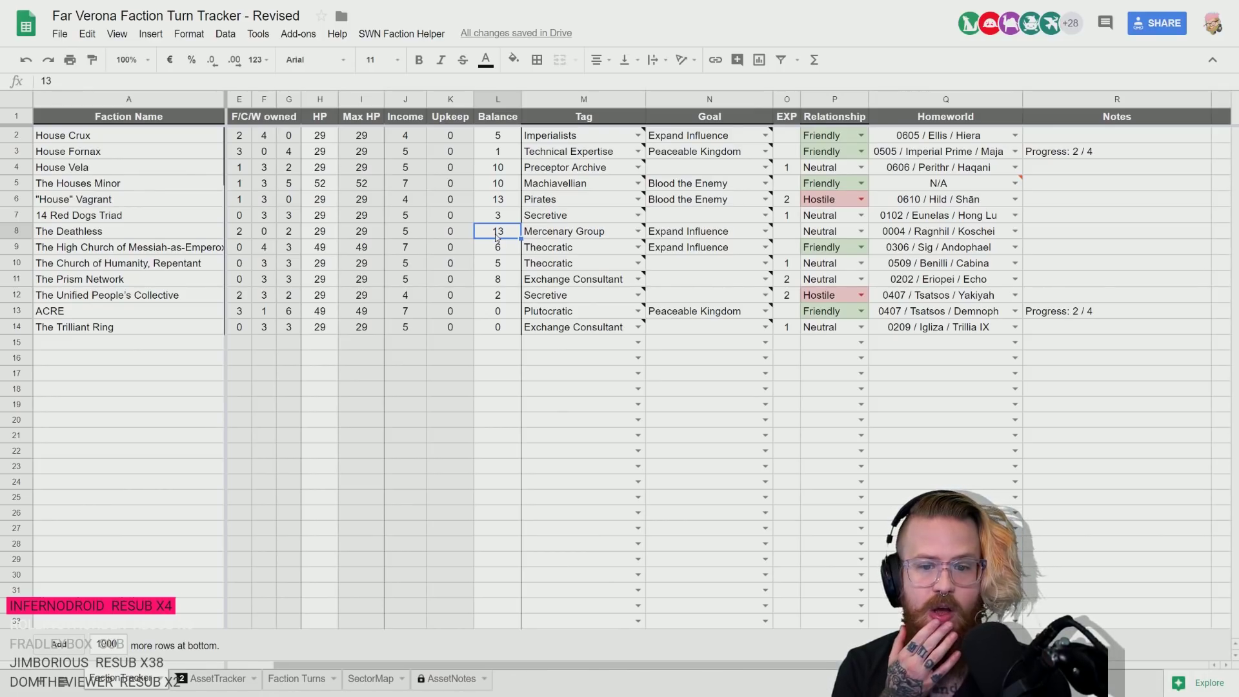
left_click(708, 234)
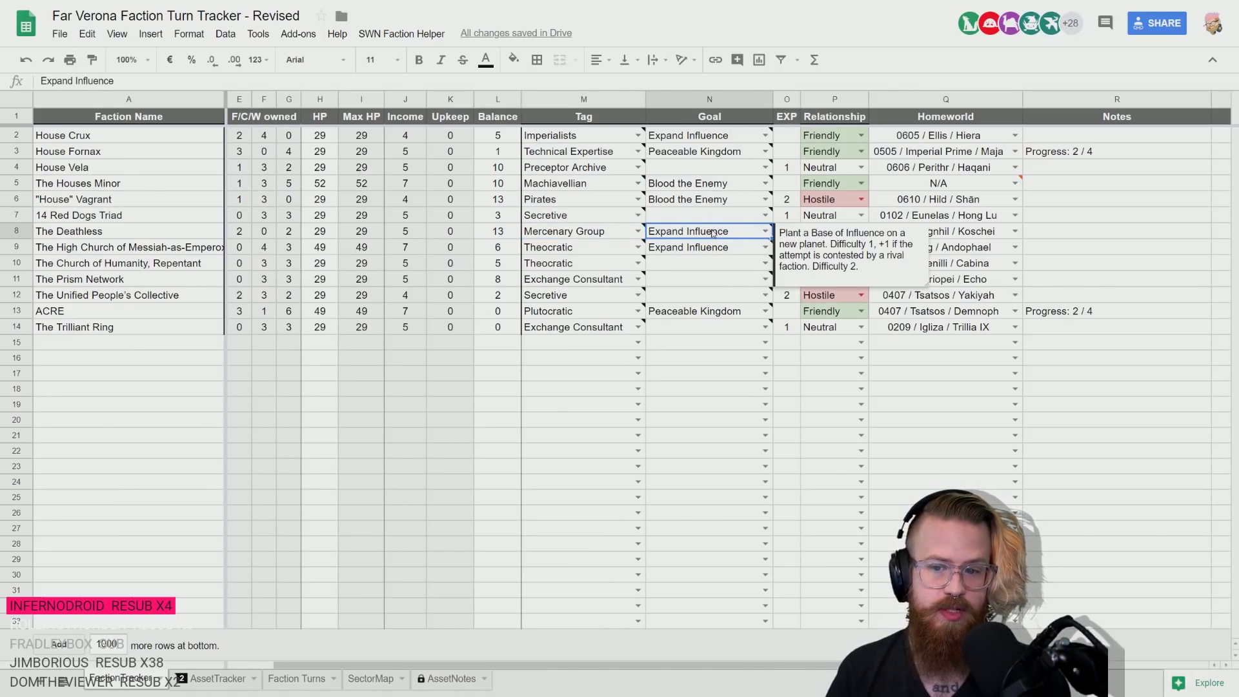
key("Left")
key("Left")
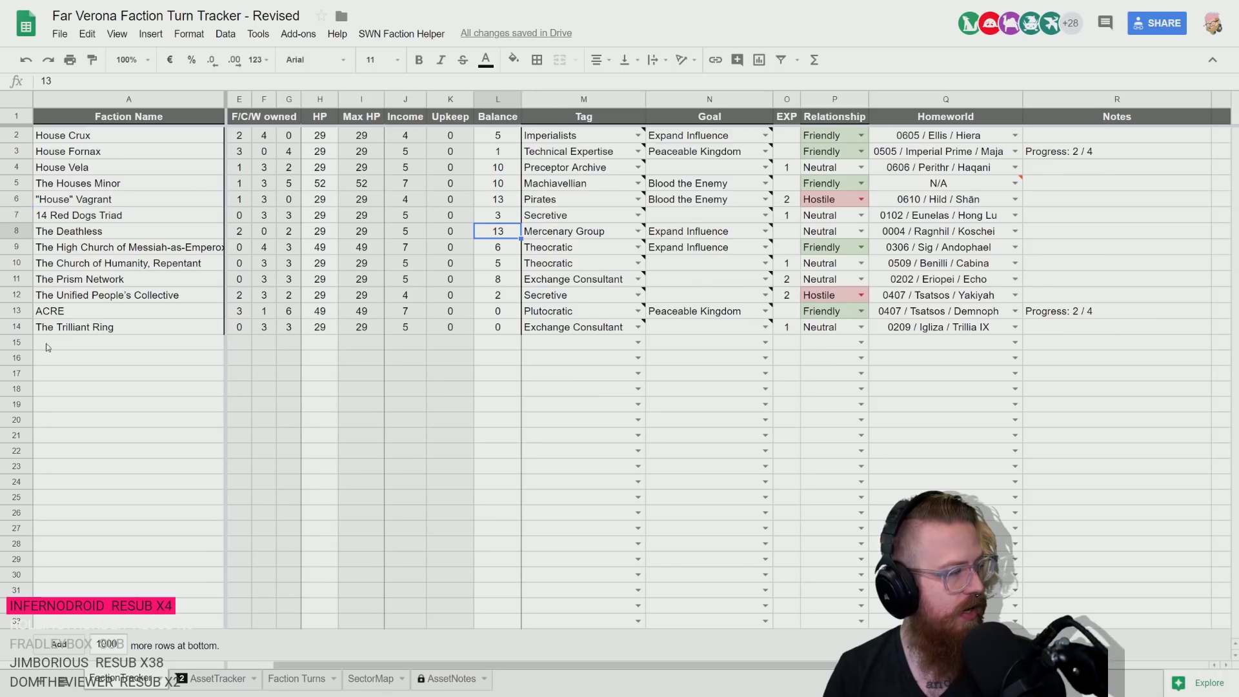
left_click(497, 247)
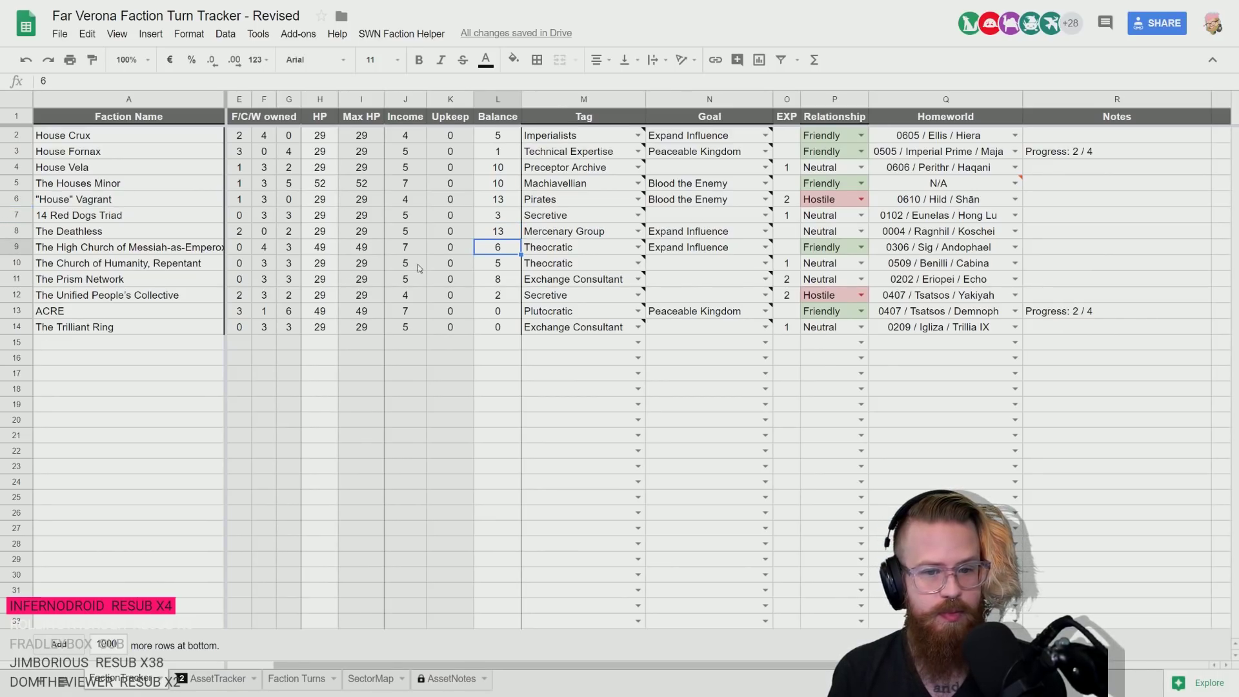
- Set The Church of Humanity, Repentant's turn order to 10 on the Faction Turns sheet
left_click(213, 681)
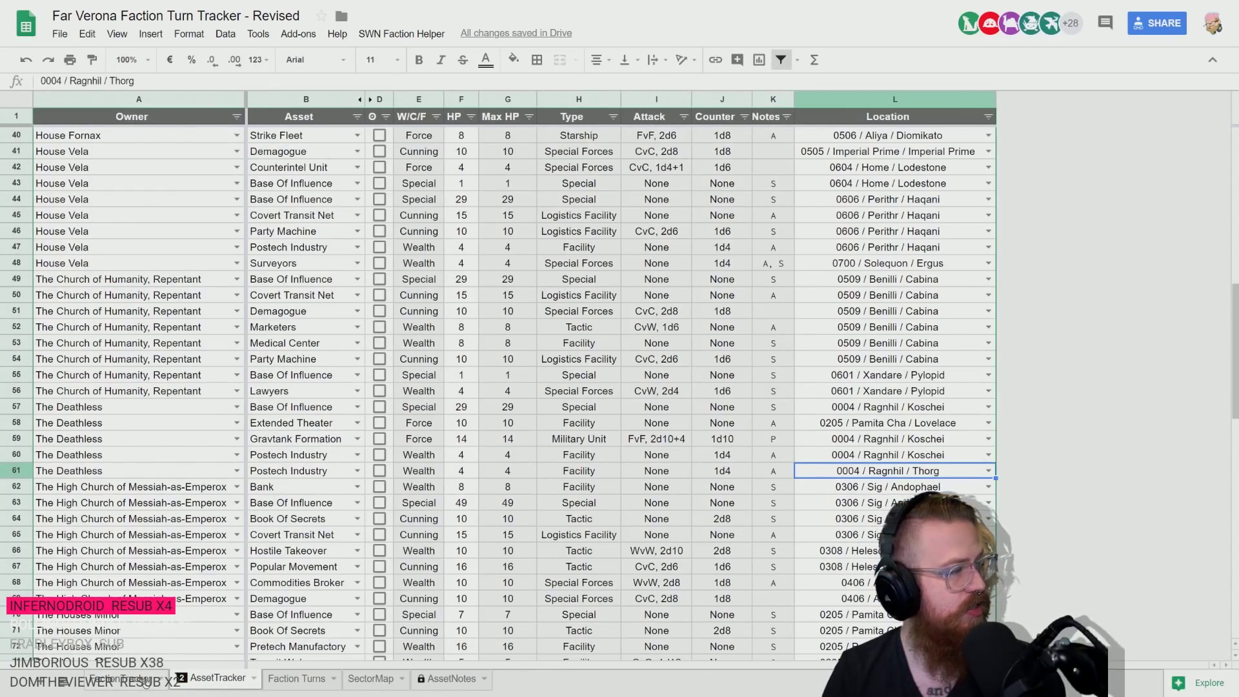
scroll(284, 455, "down", 4)
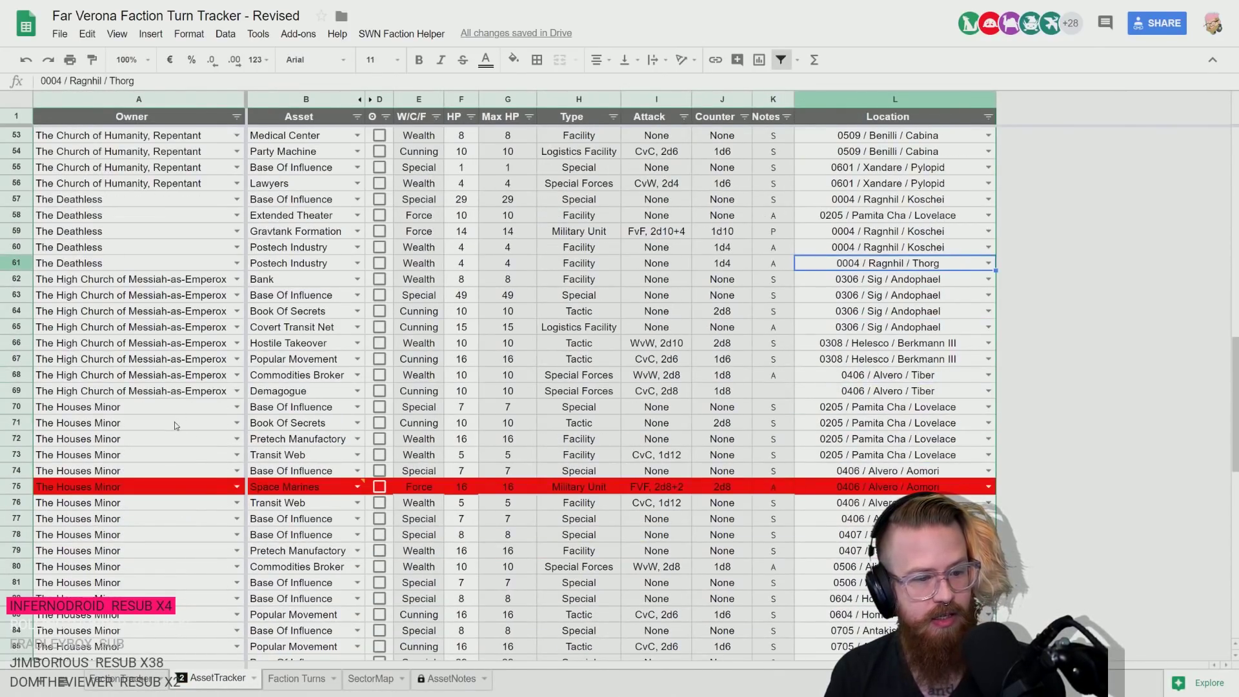
left_click(297, 678)
scroll(281, 427, "down", 1)
left_click(258, 479)
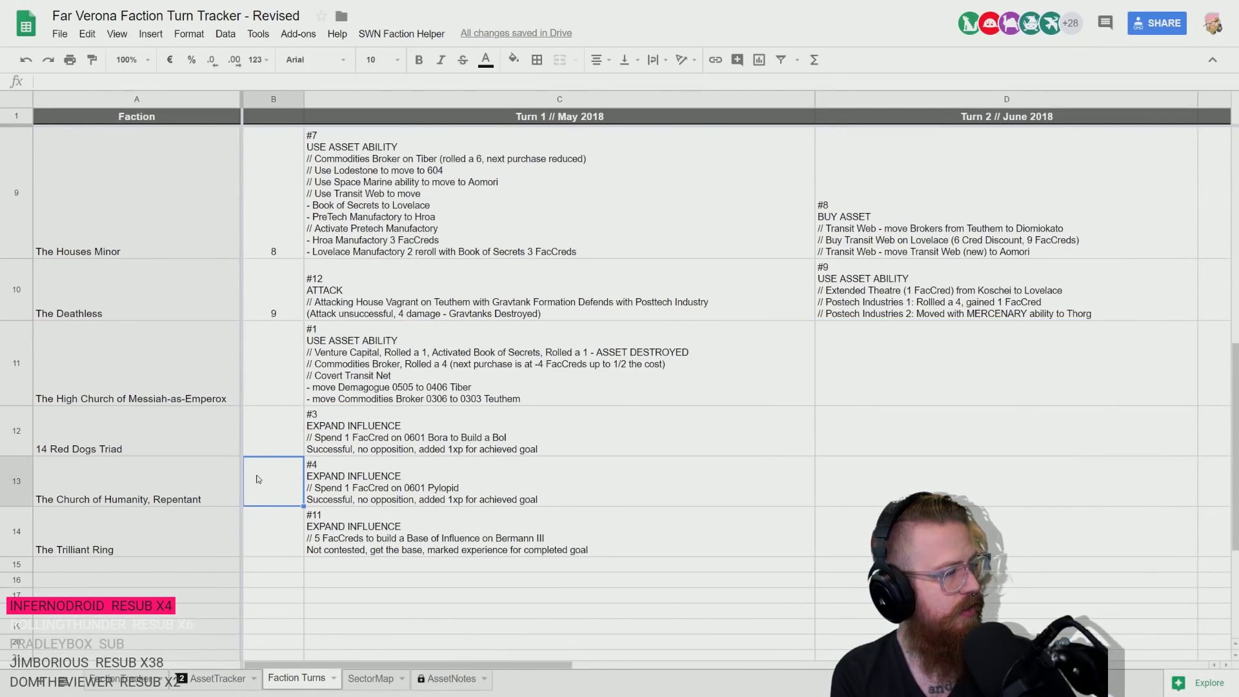
type("10")
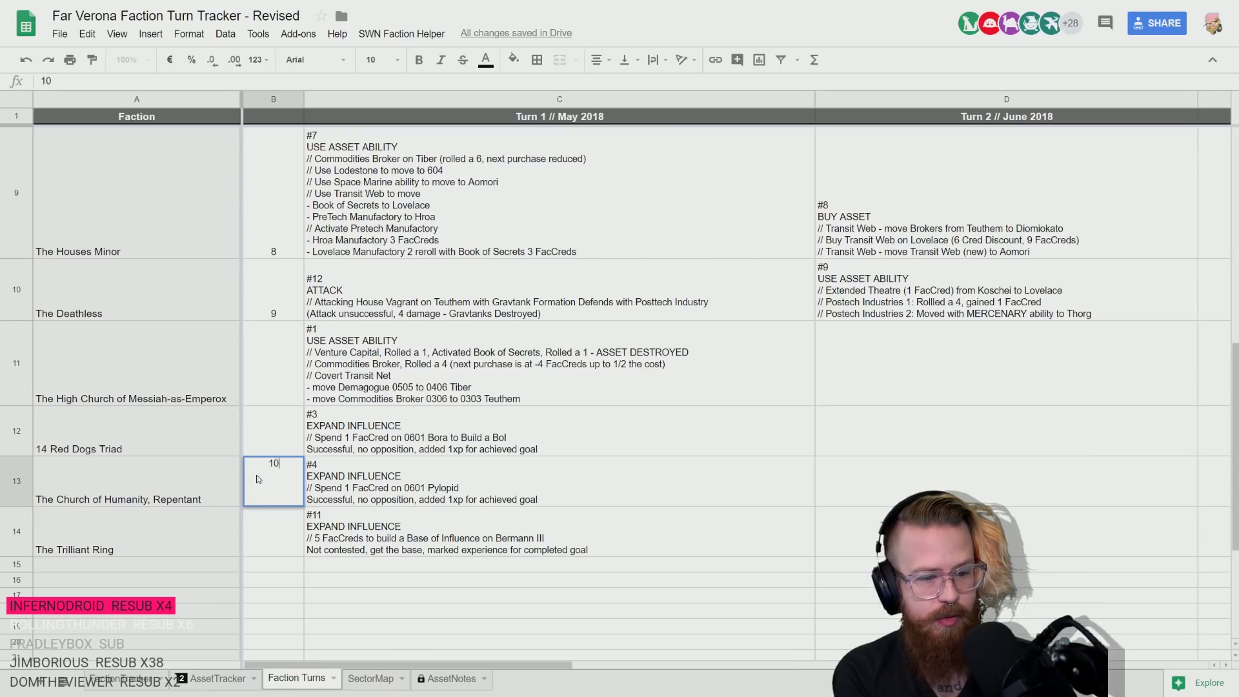
key("Return")
- Sort the Faction Turns sheet A to Z by the turn order column
left_click(296, 100)
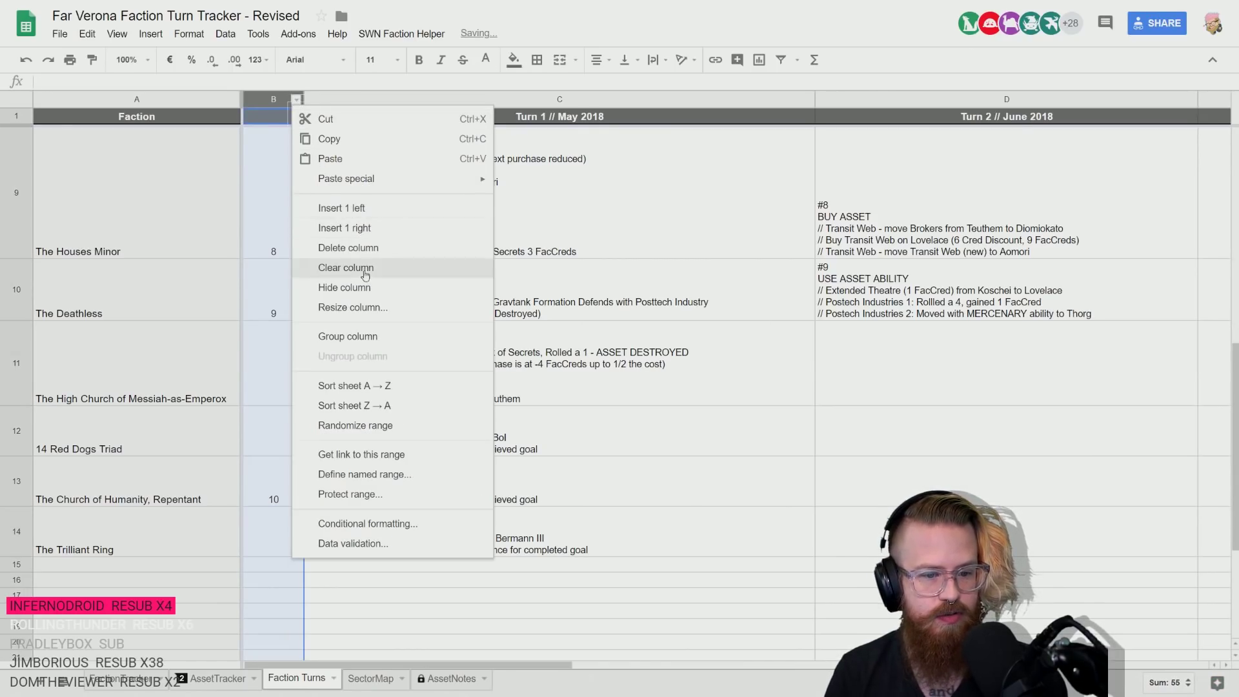
left_click(348, 386)
left_click(466, 394)
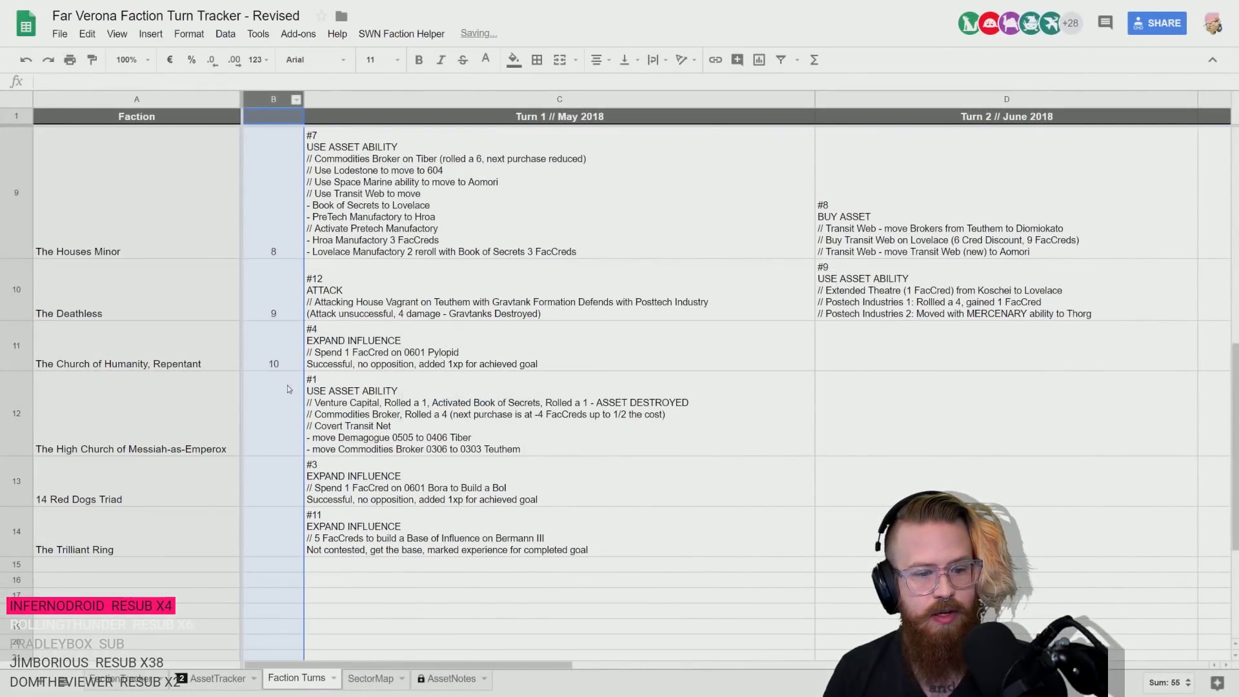
left_click(288, 365)
key("Right")
key("Right")
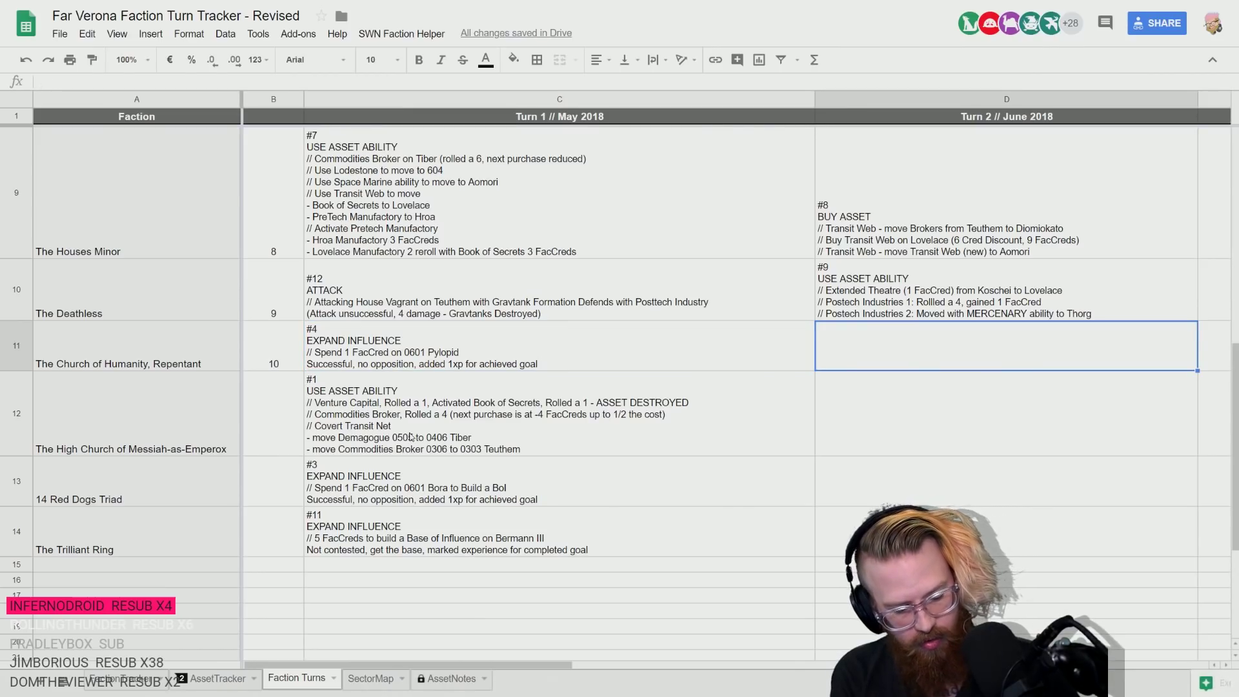
- Start the Church's turn 2 entry with '#10' and a 'GOAL:' line
type("#10")
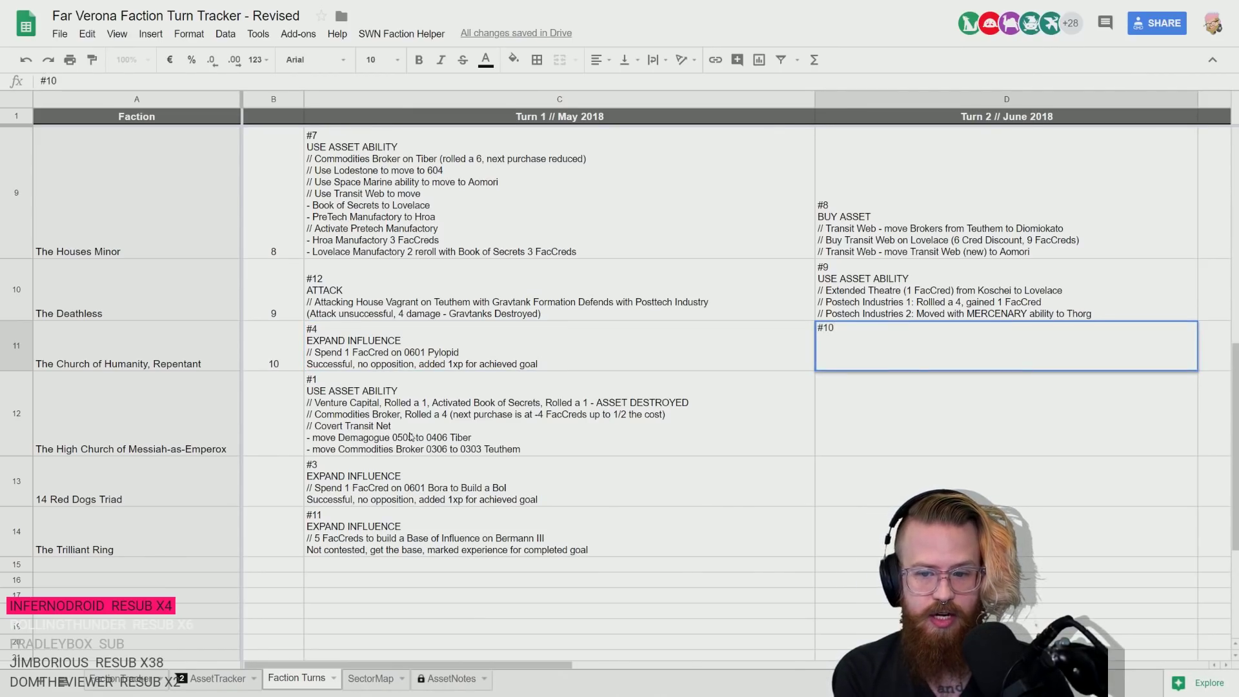
key("ctrl+Return")
type("GOAL")
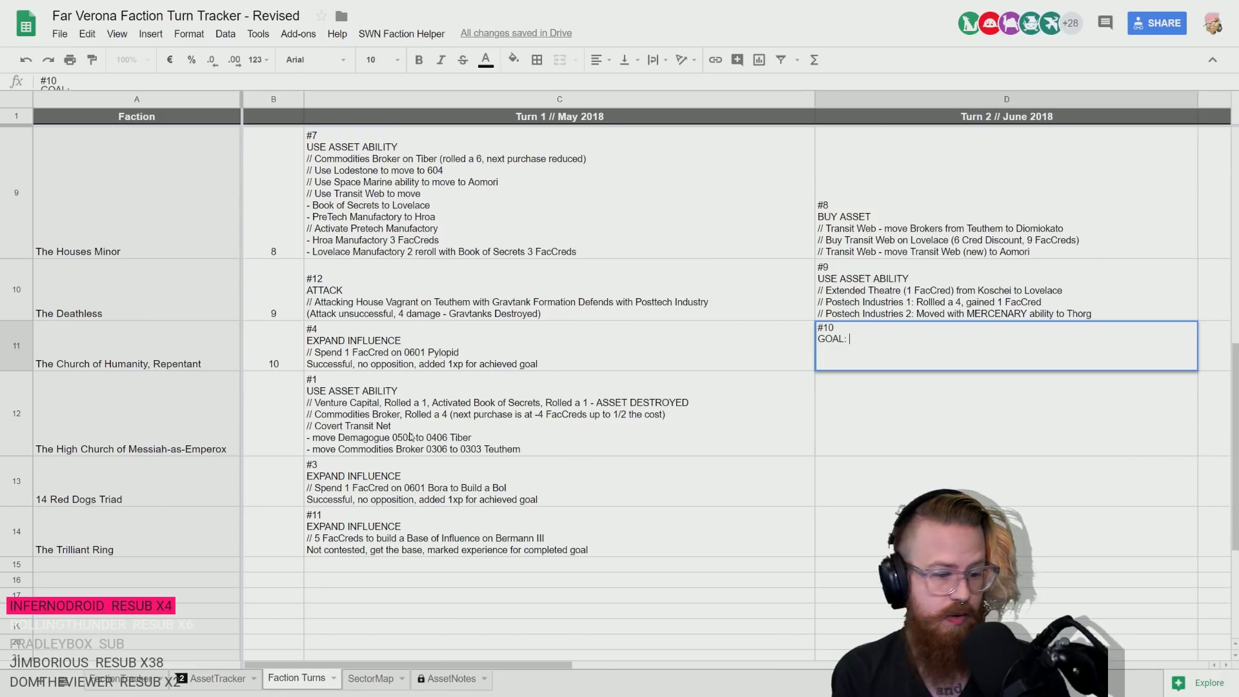
type(":")
left_click(866, 348)
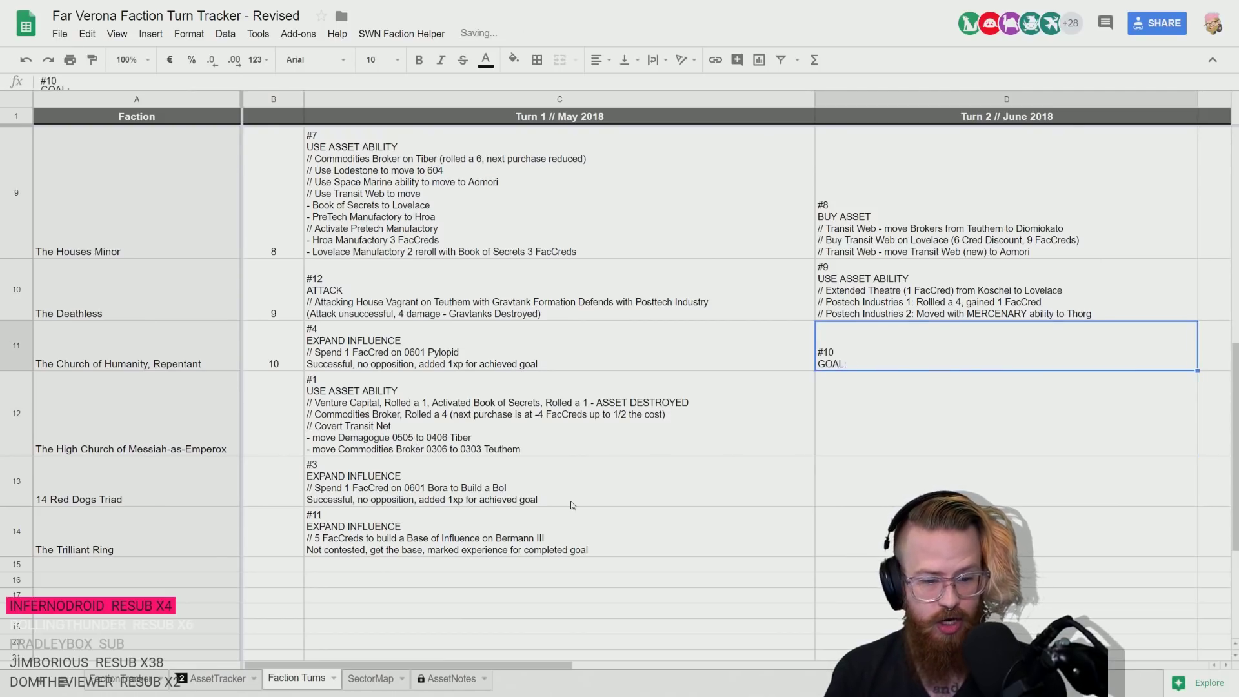
- Check the Church of Humanity's balance of 5 on the FactionTracker sheet
left_click(175, 688)
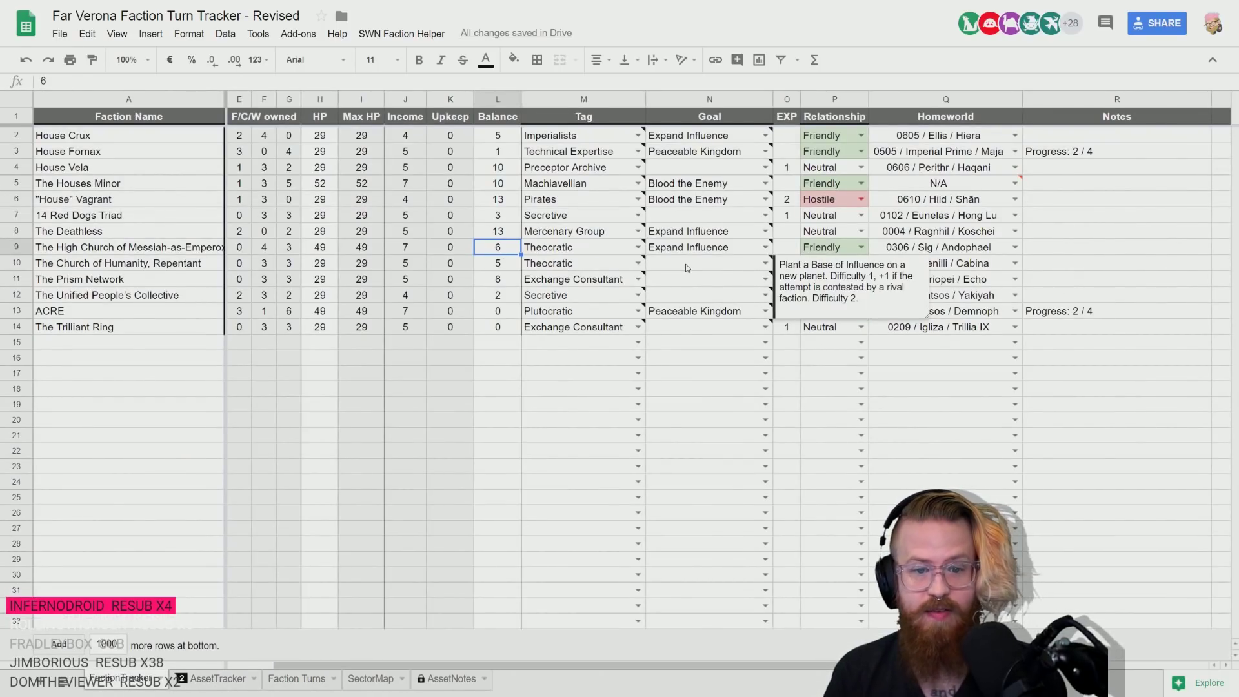
key("Down")
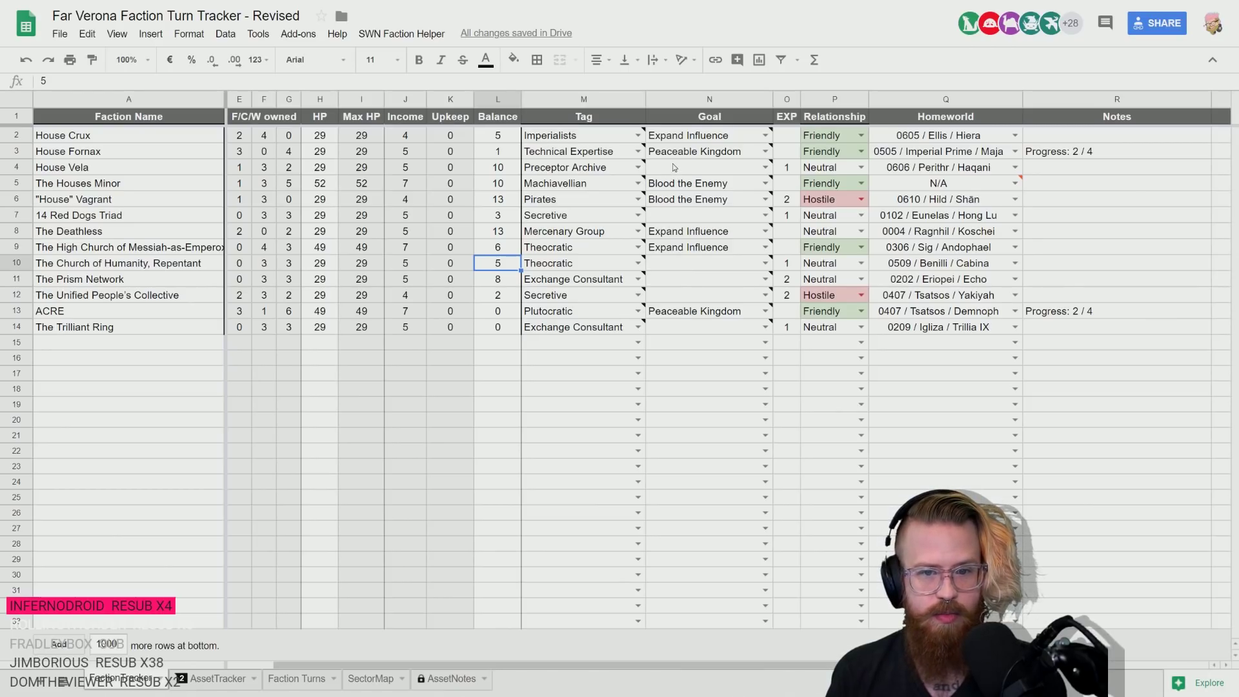
mouse_move(666, 176)
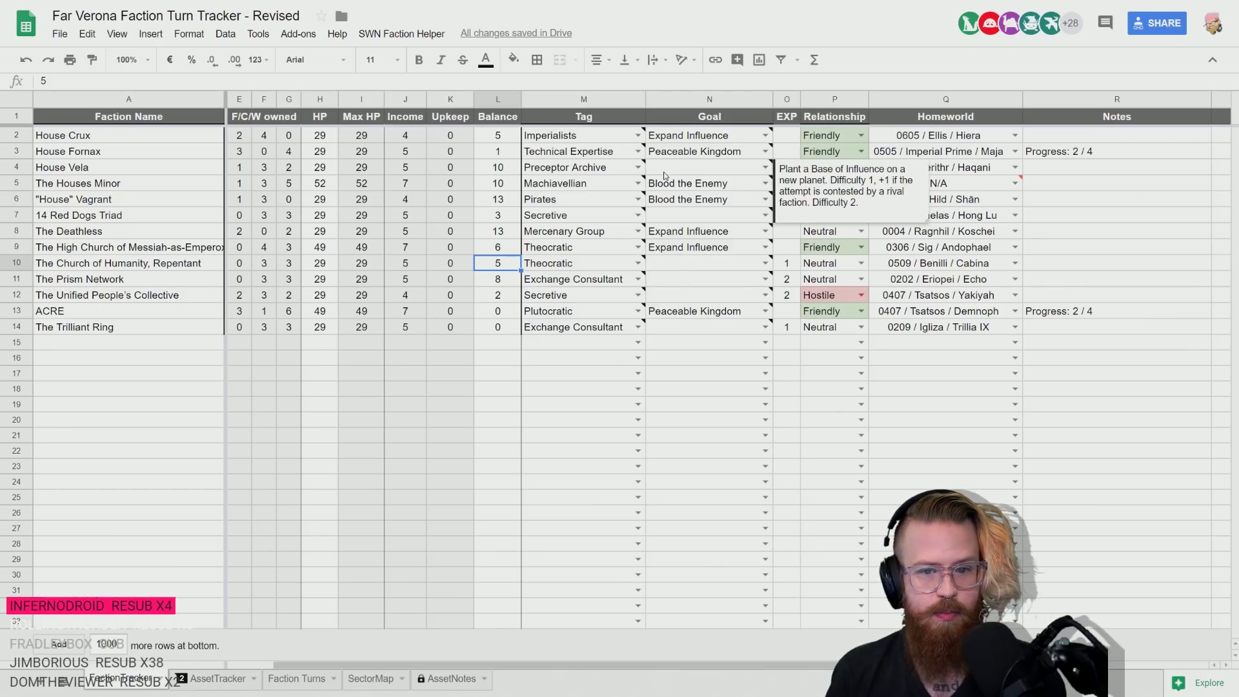
left_click(284, 684)
scroll(179, 409, "up", 10)
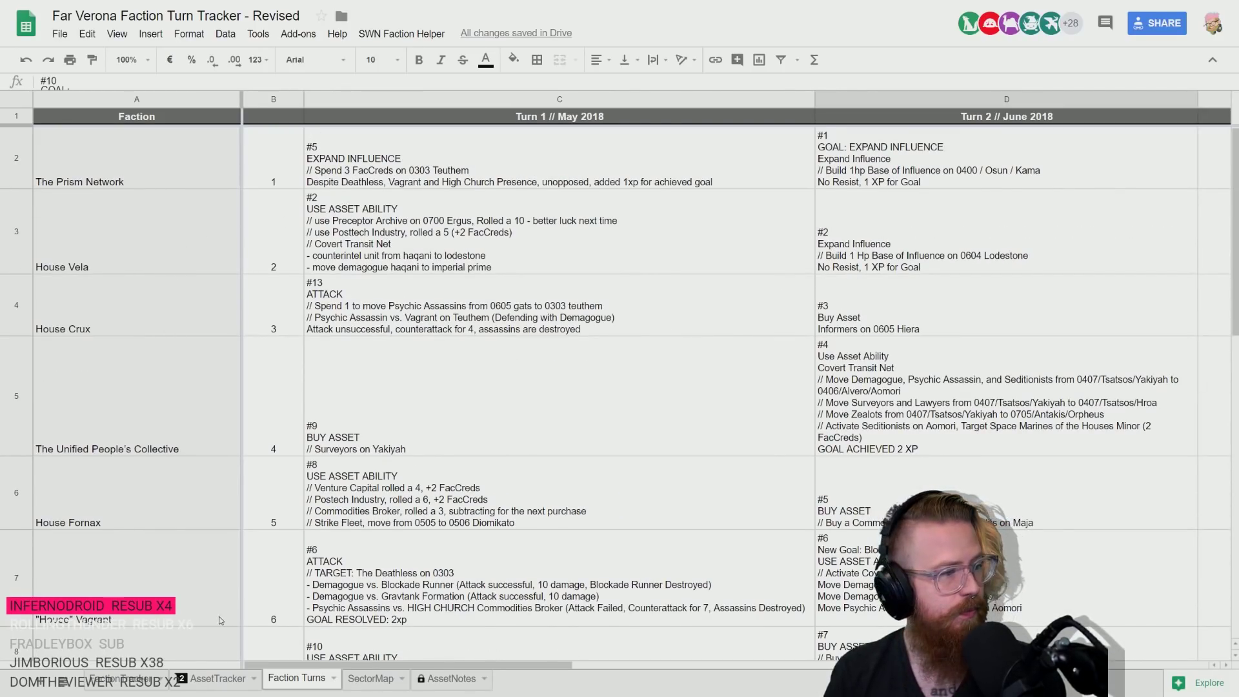
left_click(213, 678)
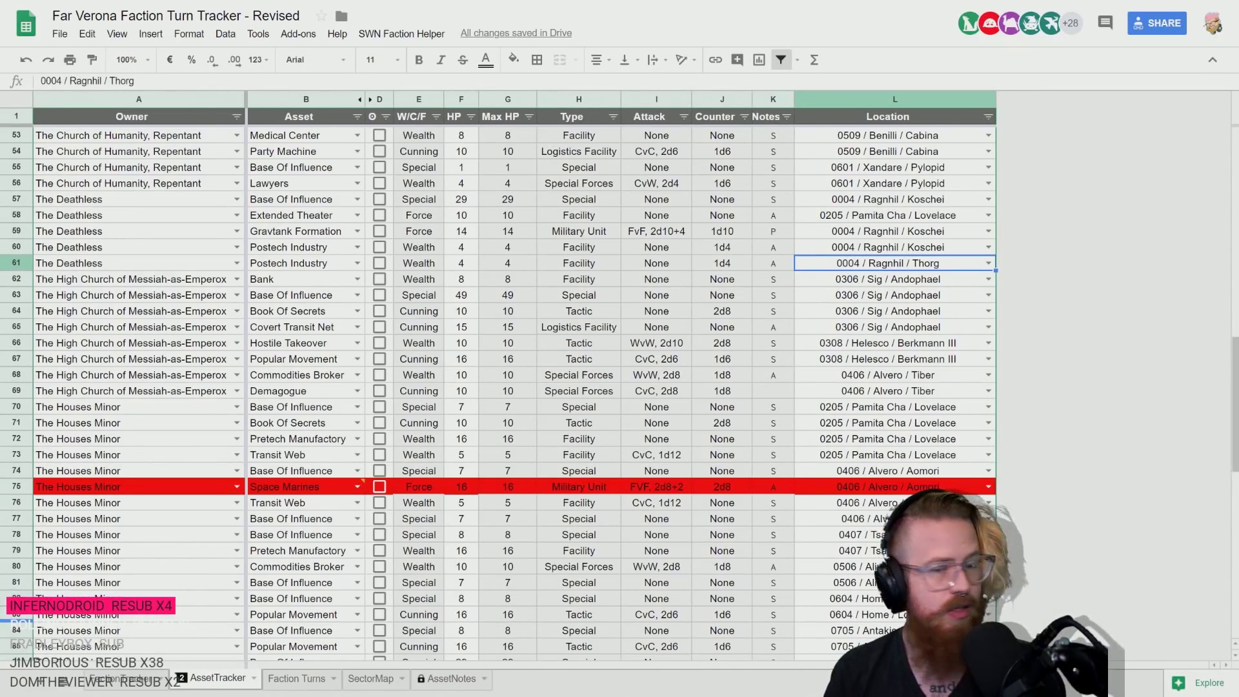
left_click(137, 675)
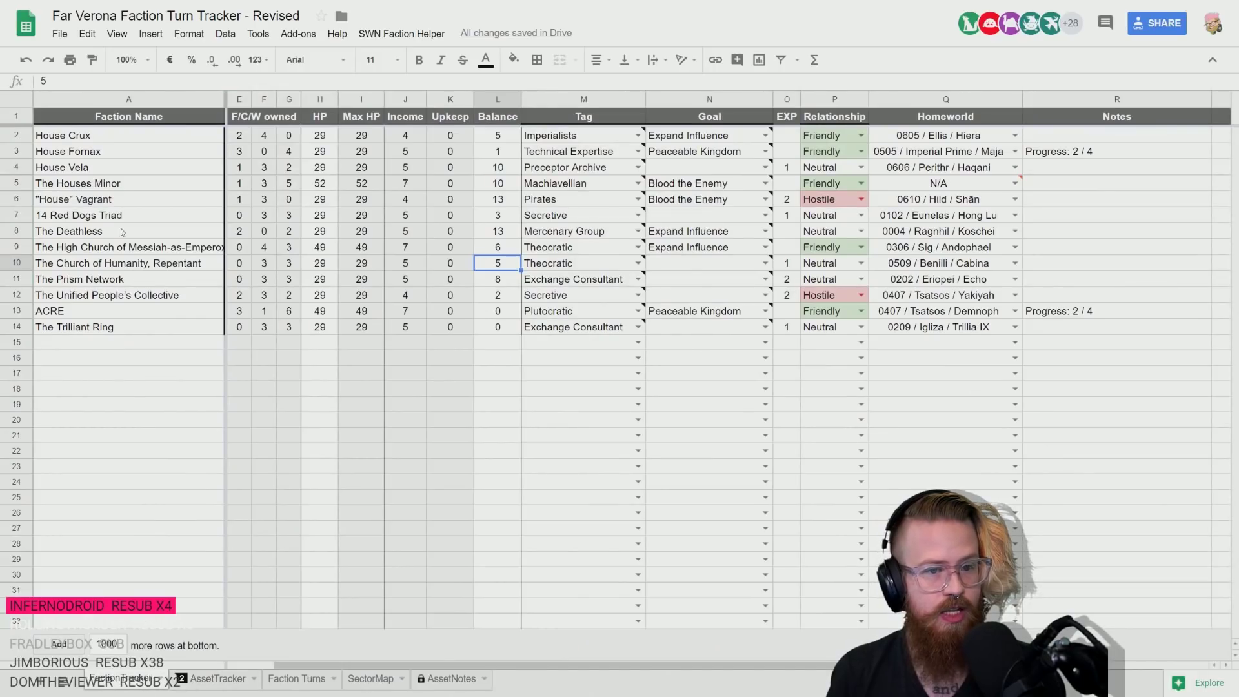
- Look over the existing faction goals down to the Church's empty goal cell
left_click(698, 170)
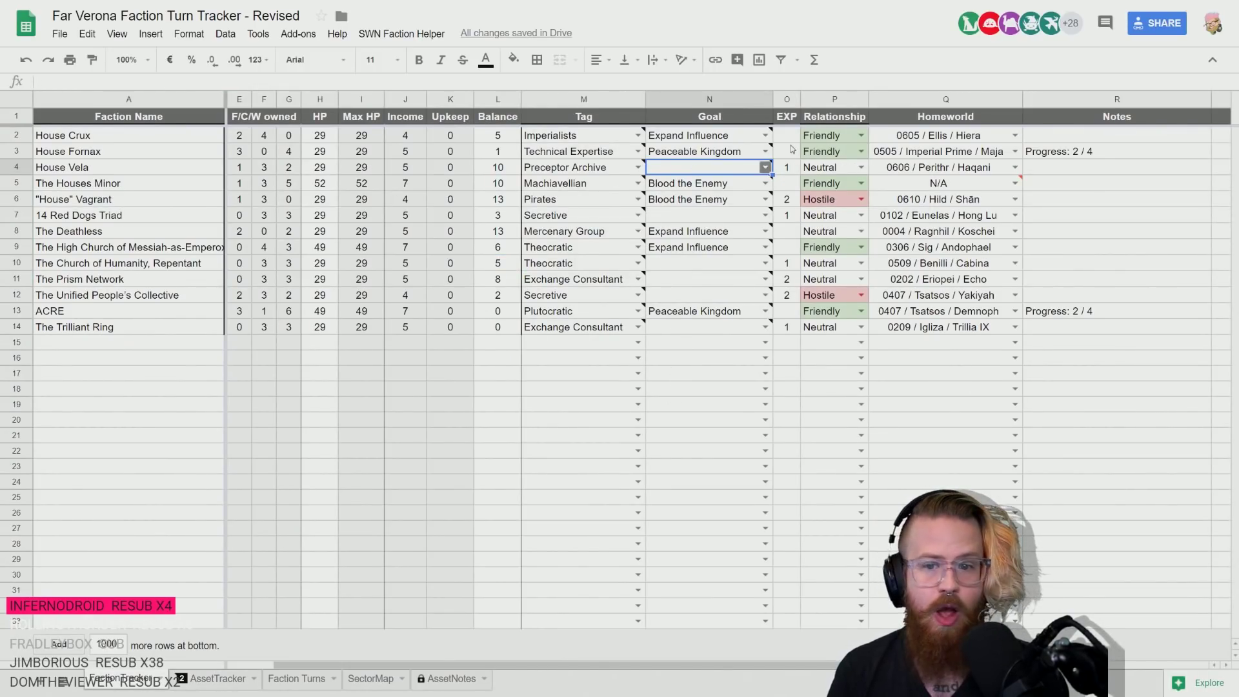
mouse_move(723, 182)
key("Down")
key("Right")
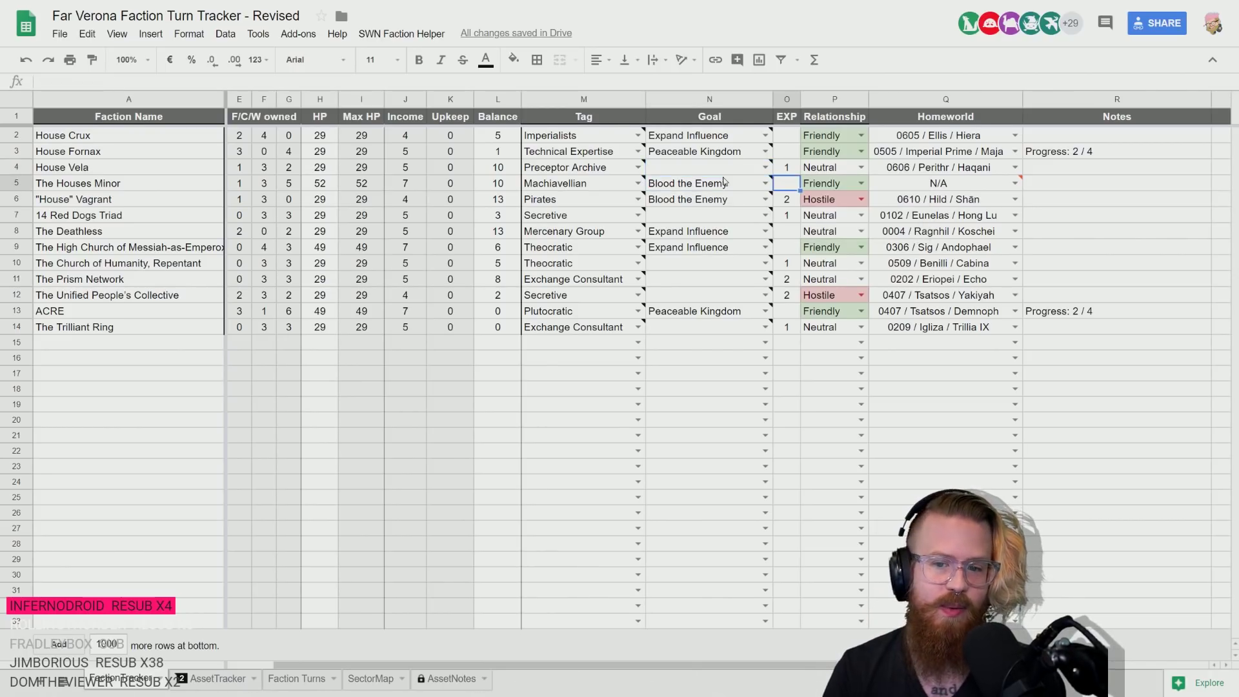
key("Down")
key("Down")
key("Down")
key("Down")
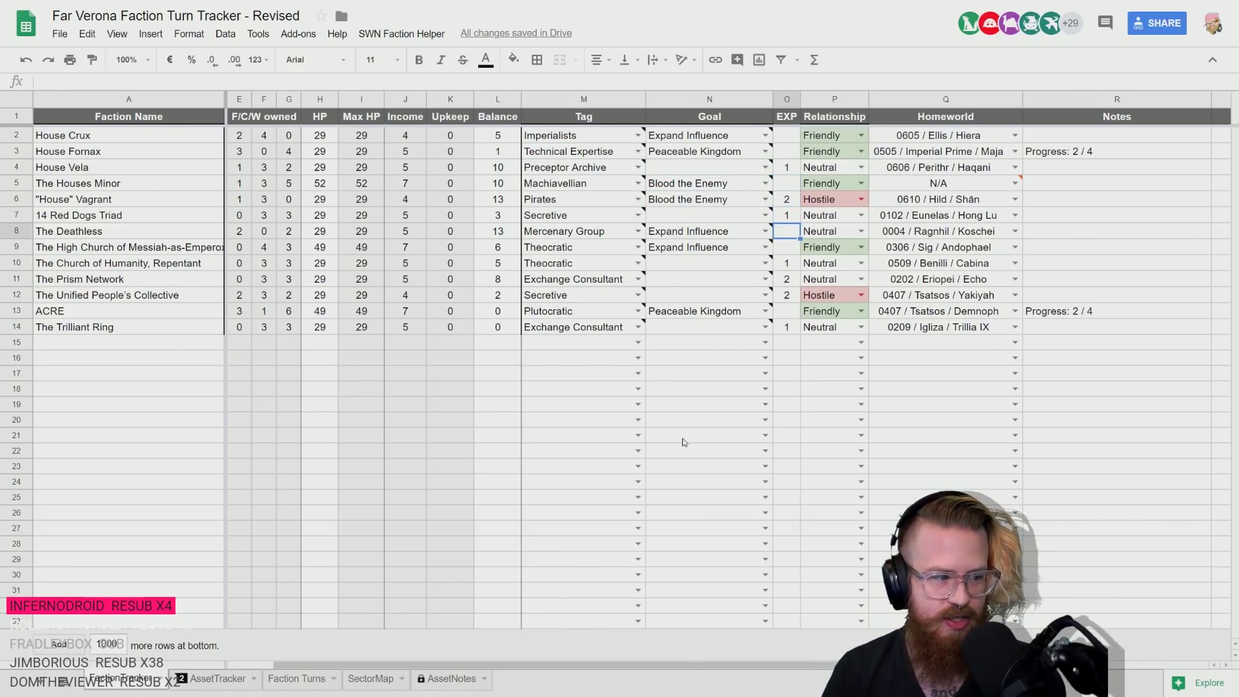
key("Left")
key("Down")
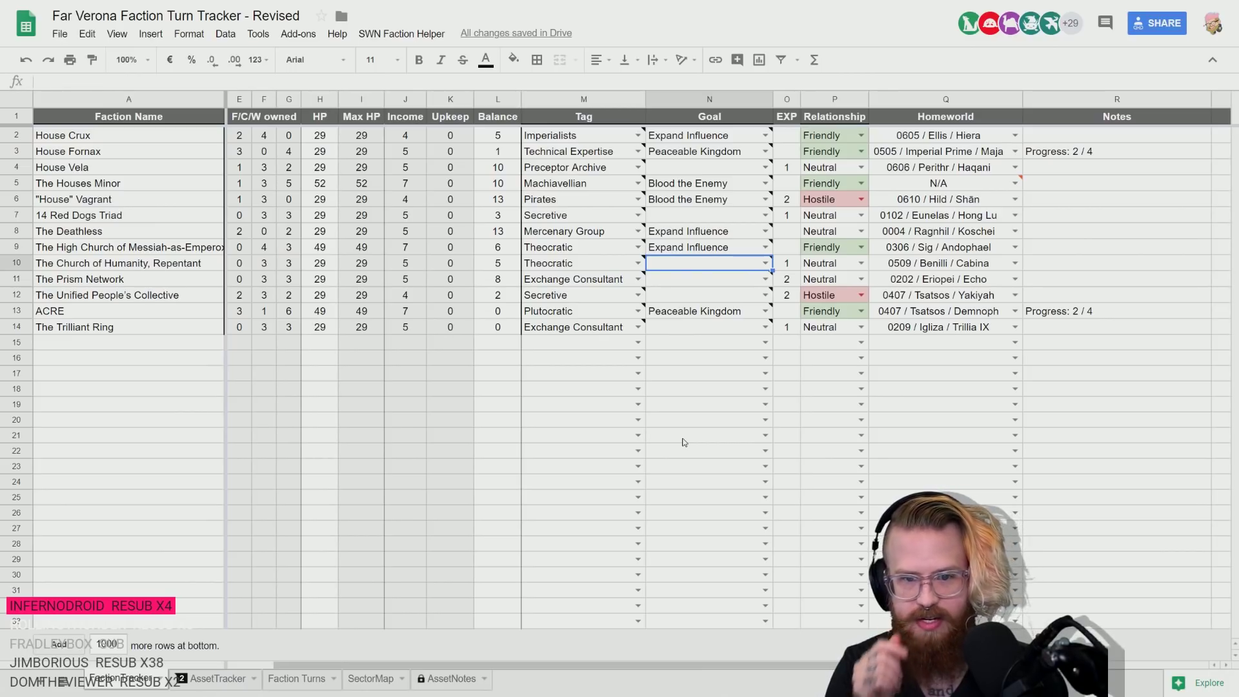
key("Down")
key("Down")
key("Down")
key("Up")
key("Up")
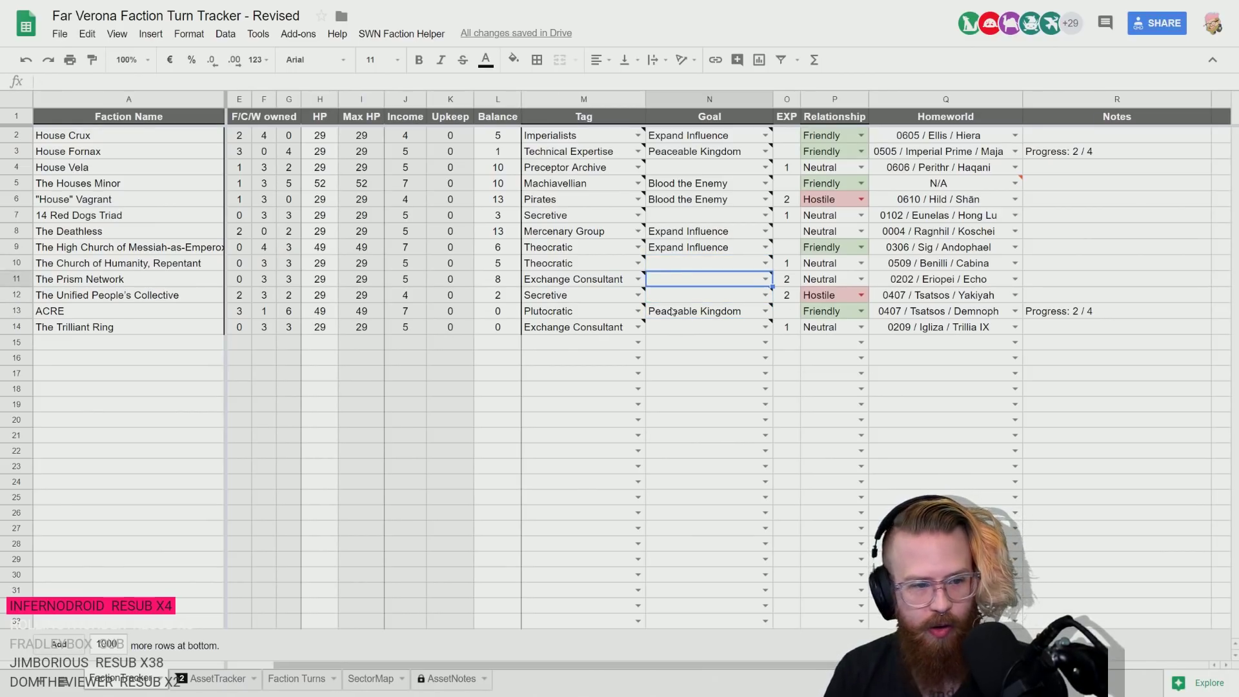
key("Down")
key("Down")
key("Down")
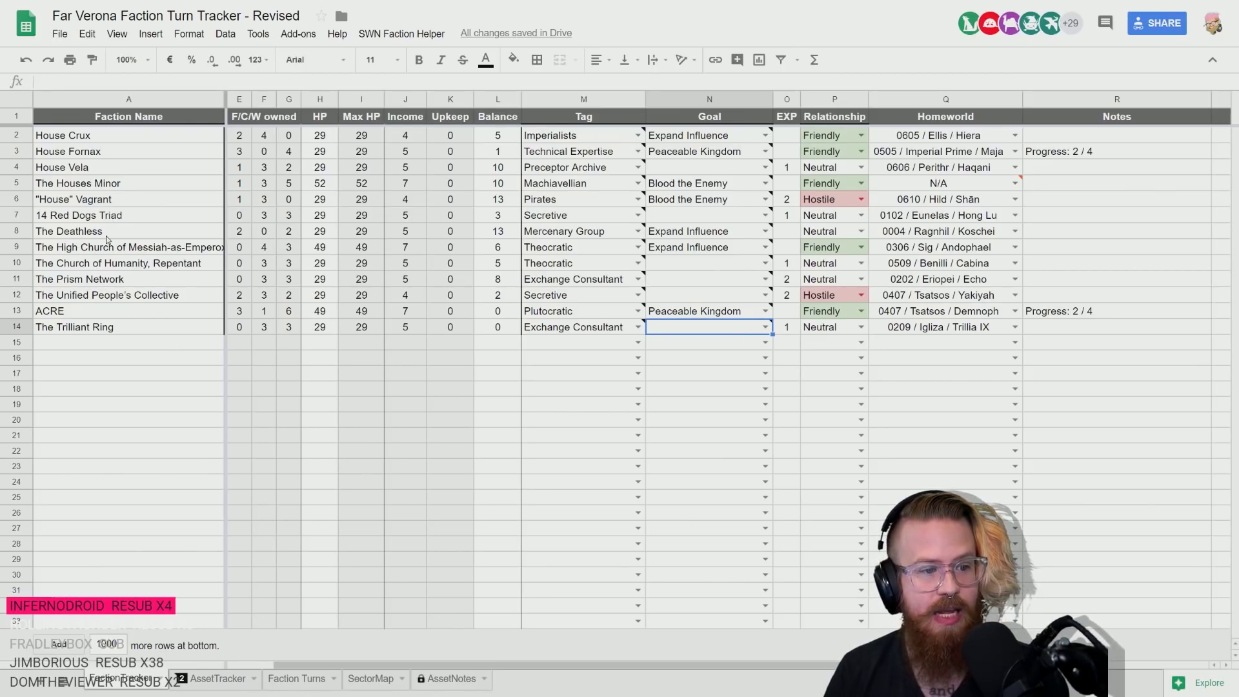
- Set the Church of Humanity's goal to Expand Influence
left_click(665, 265)
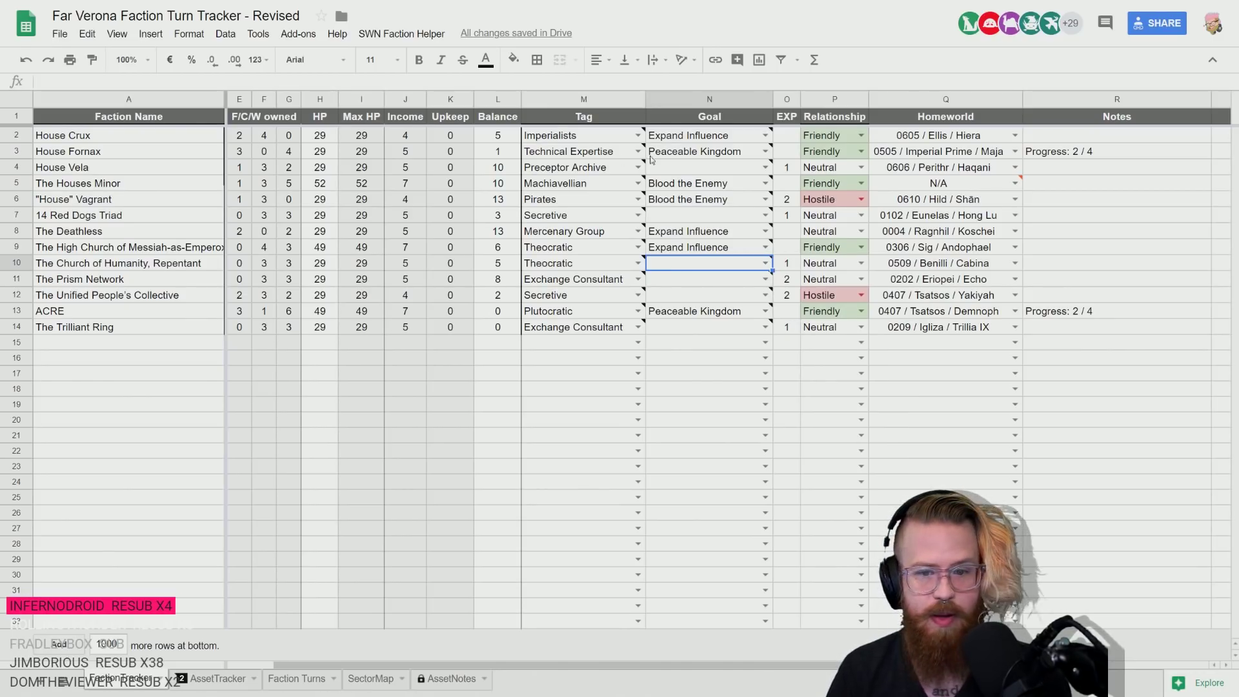
type("Exp")
key("Down")
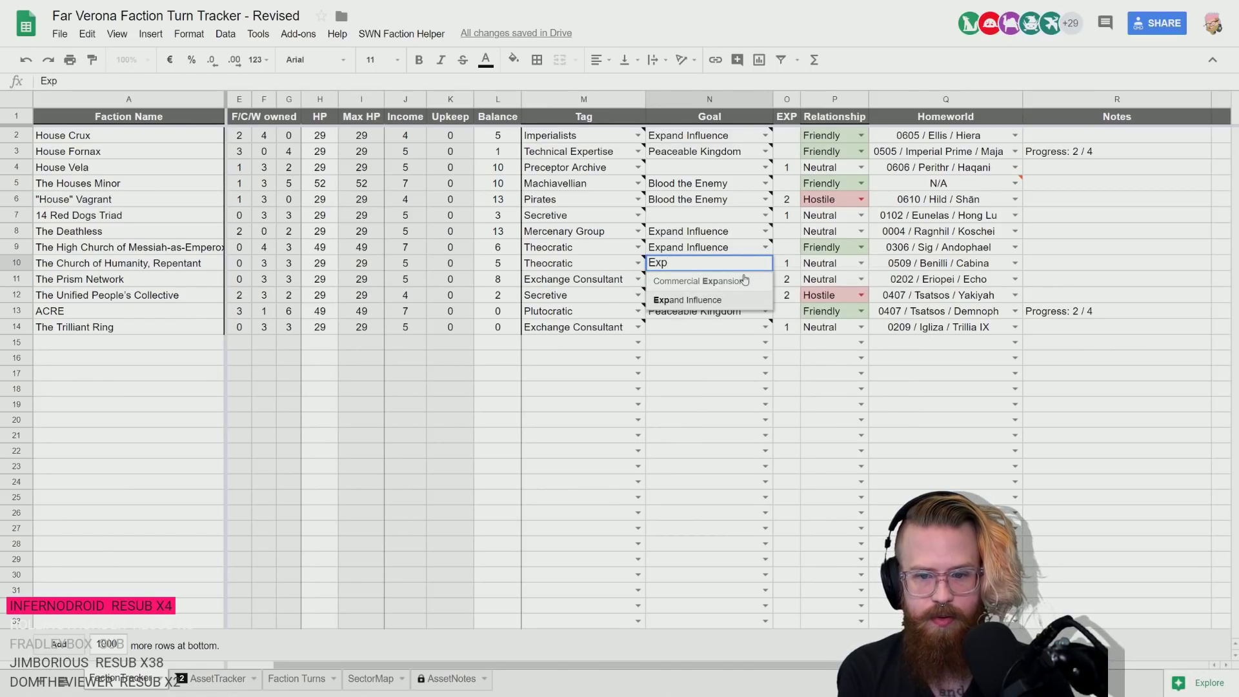
left_click(710, 300)
left_click(673, 365)
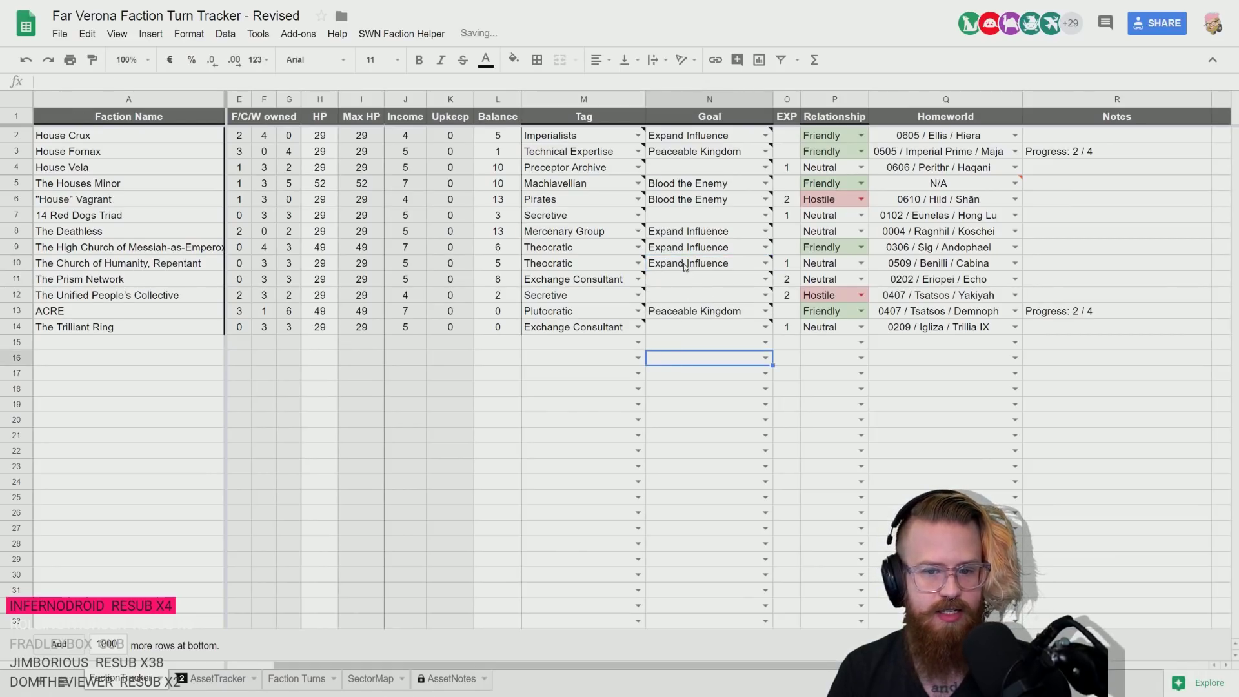
left_click(685, 266)
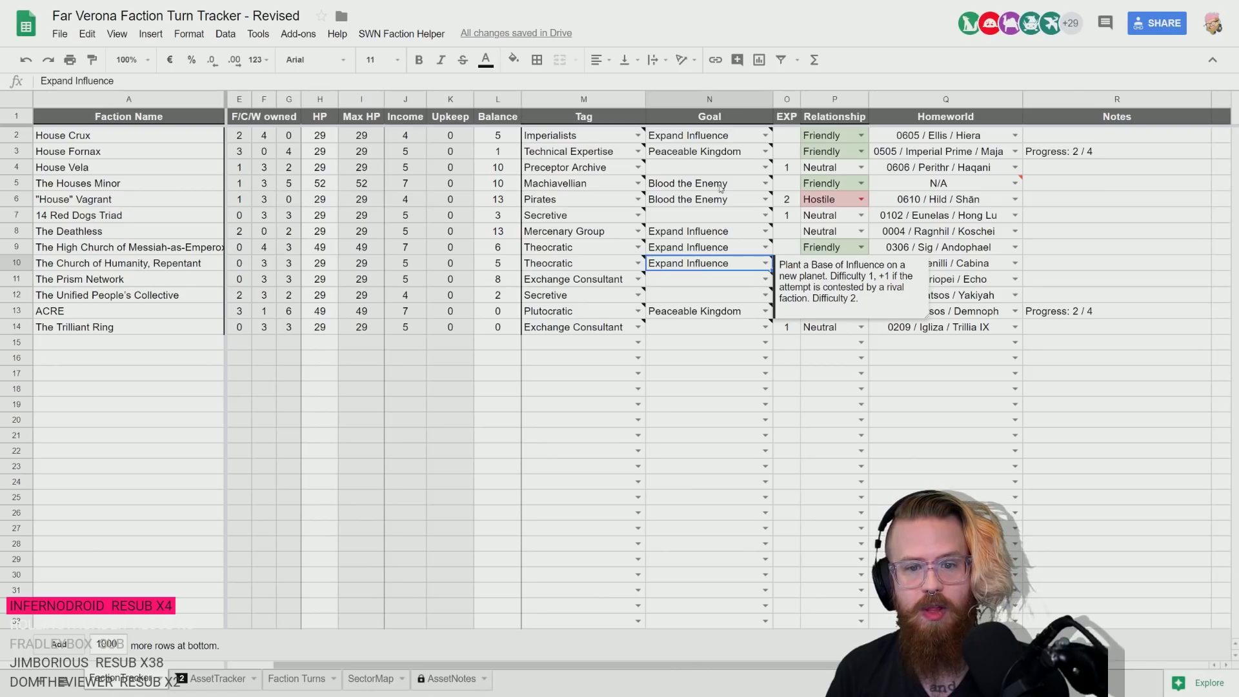
mouse_move(589, 185)
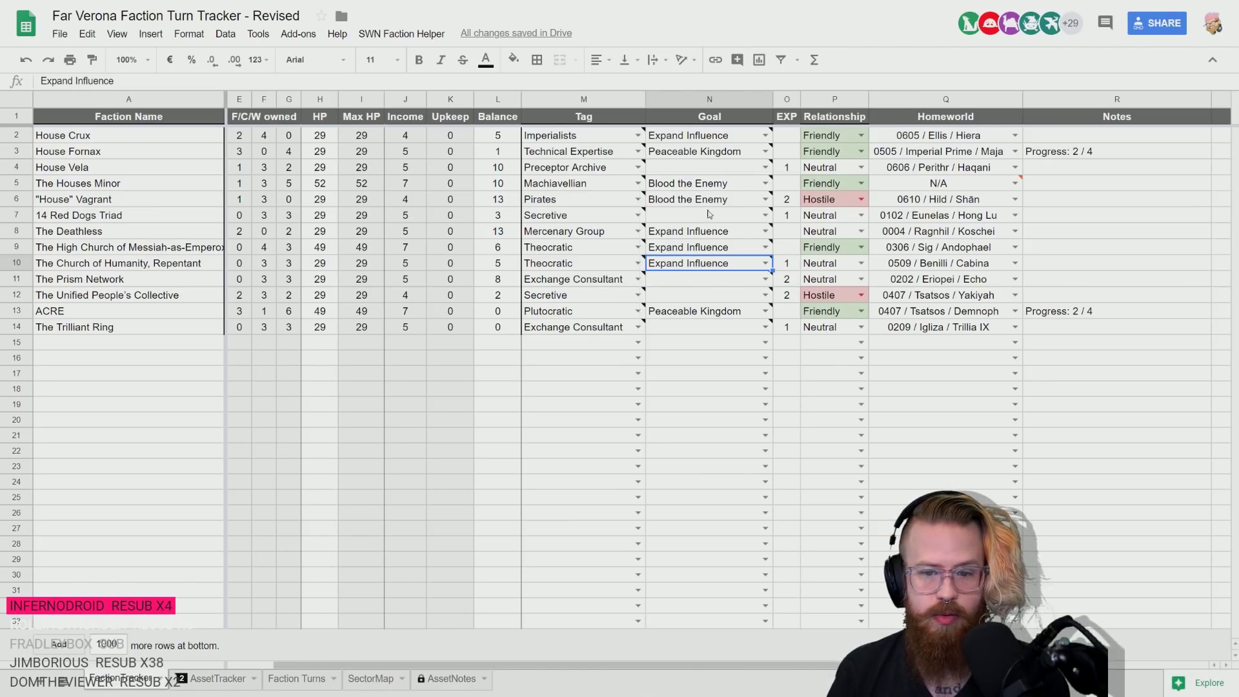
- Change the Church of Humanity's balance to 10
left_click(479, 264)
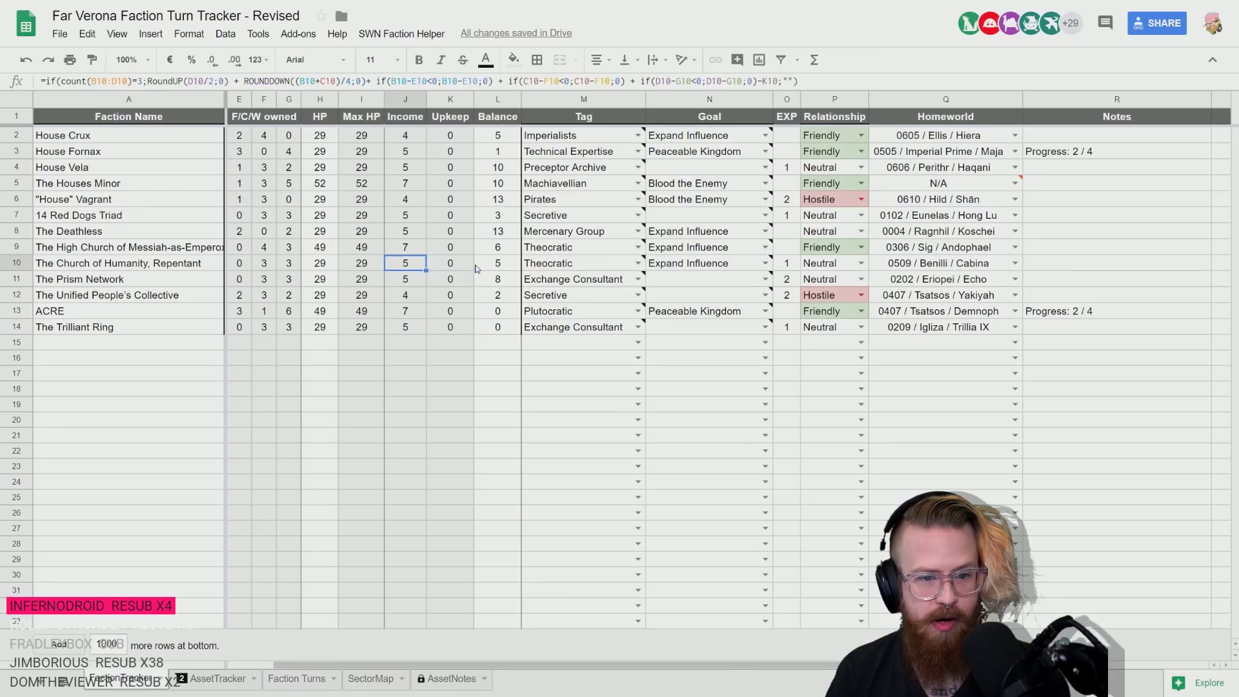
type("10")
left_click(477, 268)
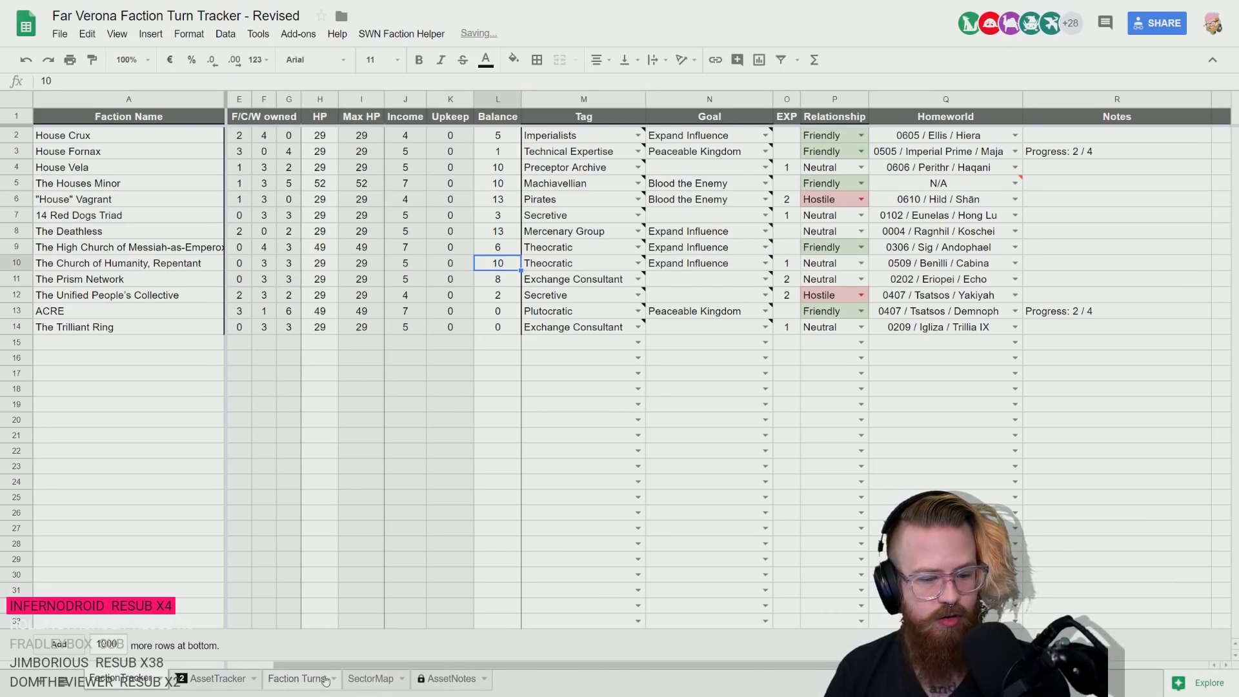
left_click(218, 679)
- Sort the AssetTracker rows A to Z by the Owner column
left_click(237, 116)
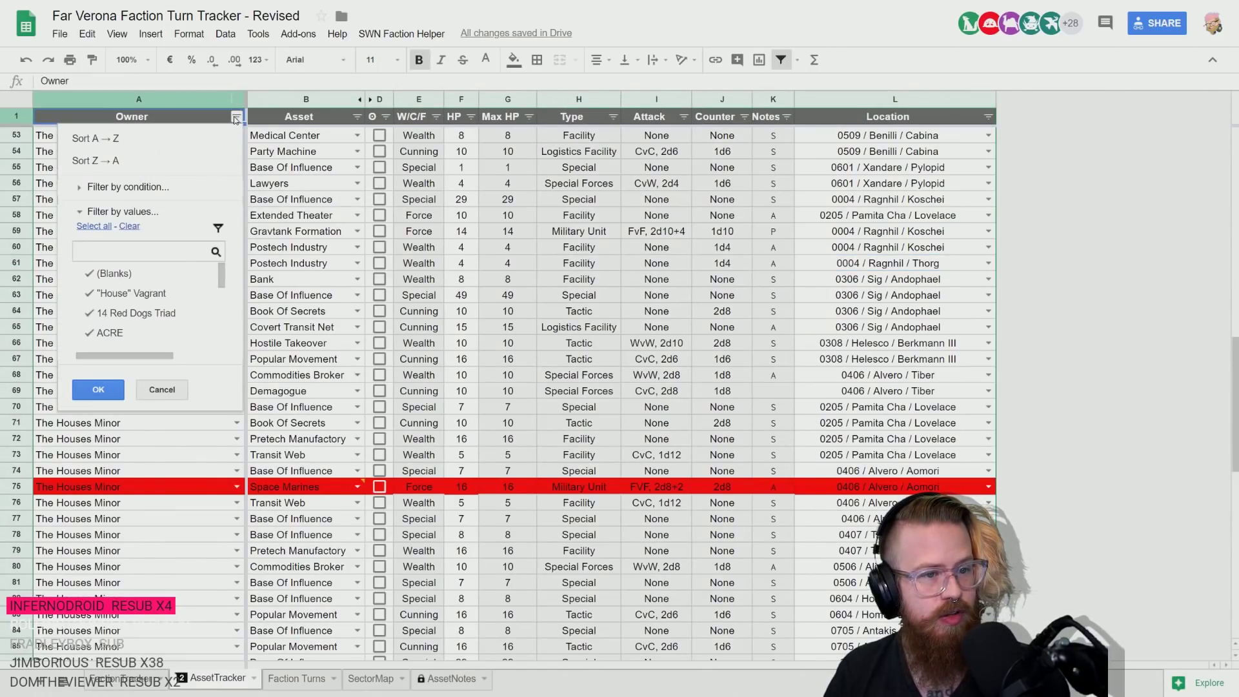
left_click(91, 137)
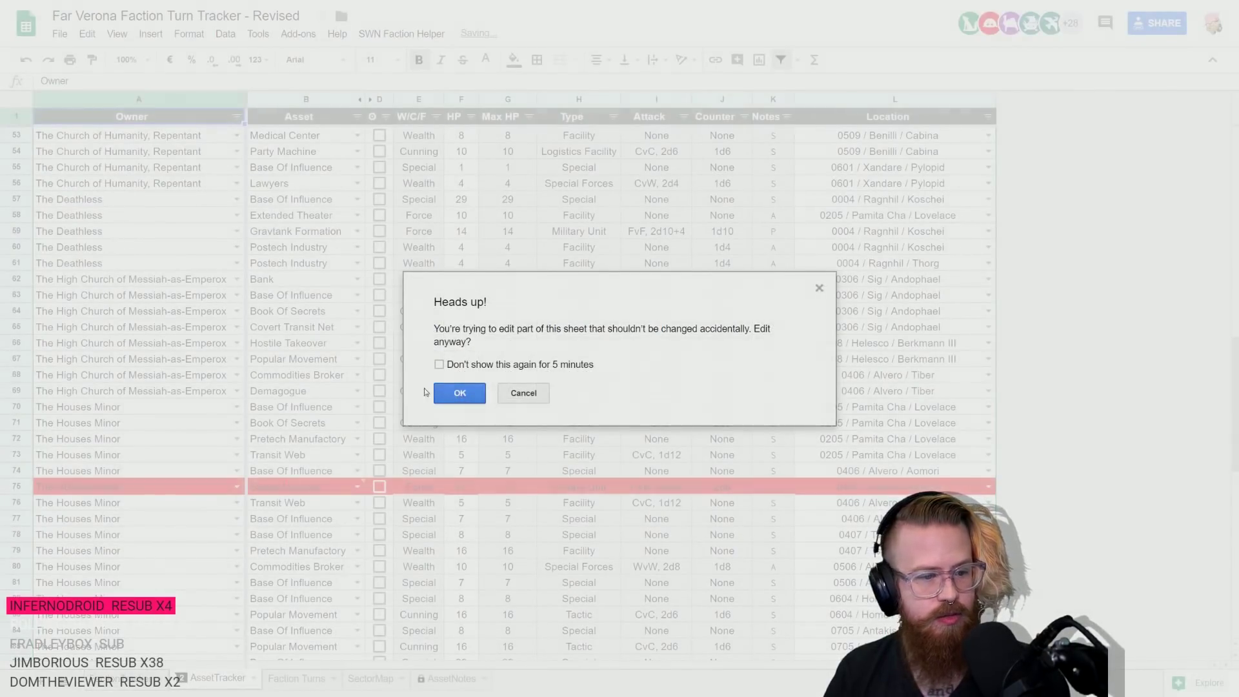
left_click(459, 392)
scroll(165, 451, "down", 5)
scroll(152, 492, "up", 9)
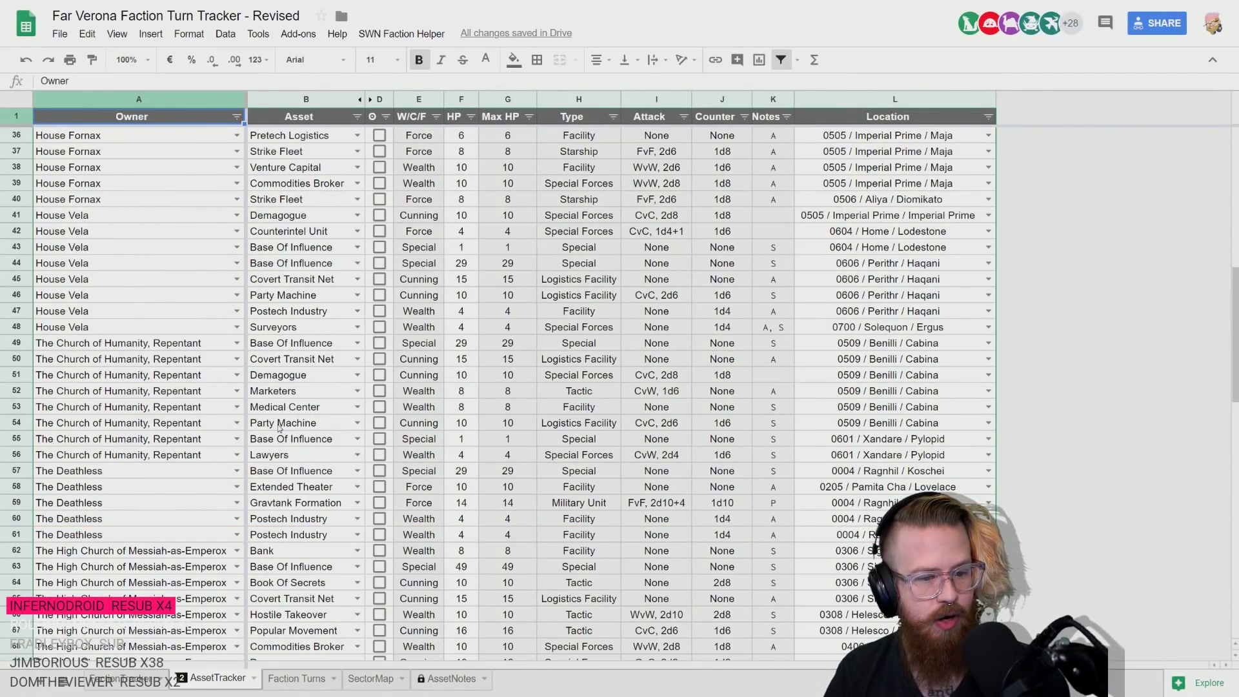
- Check the Church's Party Machine asset before heading back to Faction Turns
left_click(280, 425)
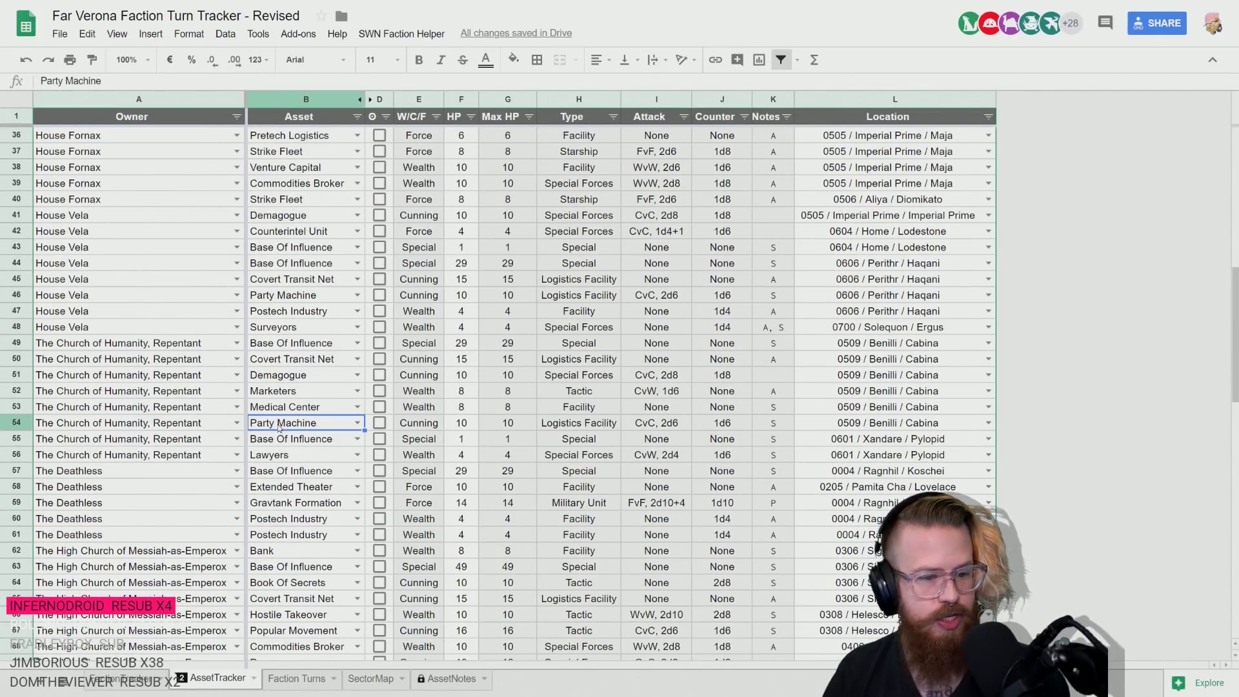
left_click(120, 678)
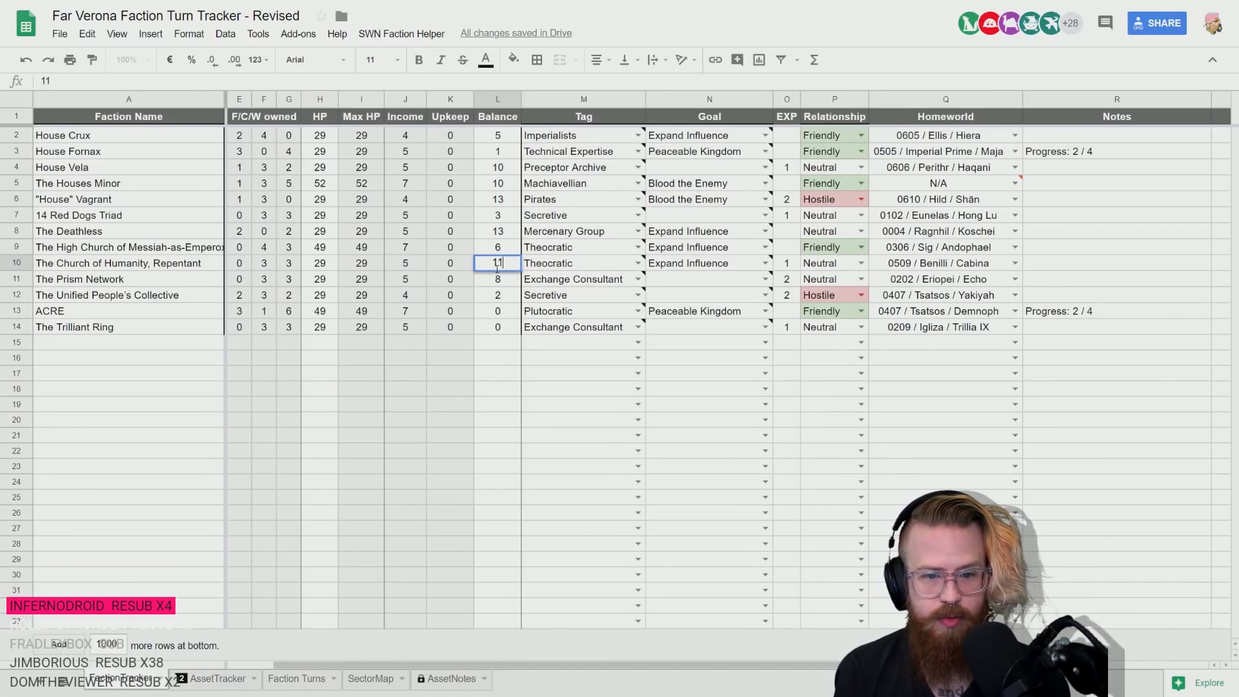
left_click(214, 679)
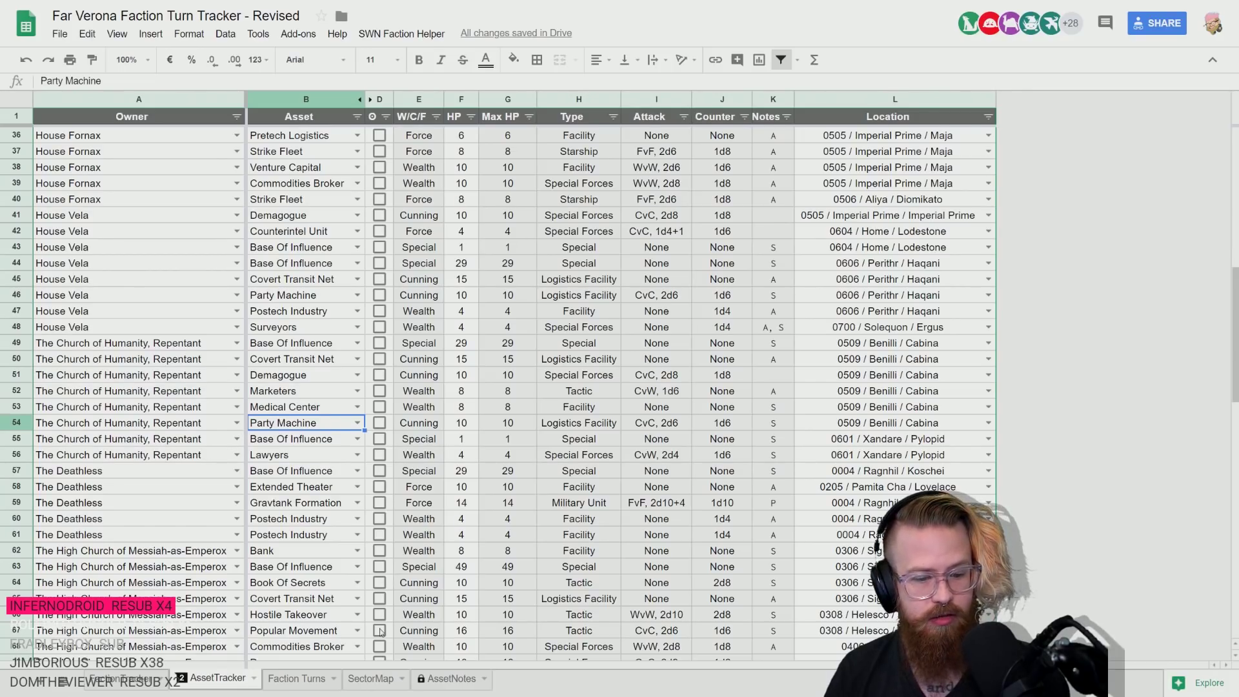
left_click(298, 679)
scroll(522, 486, "down", 2)
- Add a Covert Transit Network asset-ability line to the Church's turn 2 entry
scroll(521, 485, "down", 5)
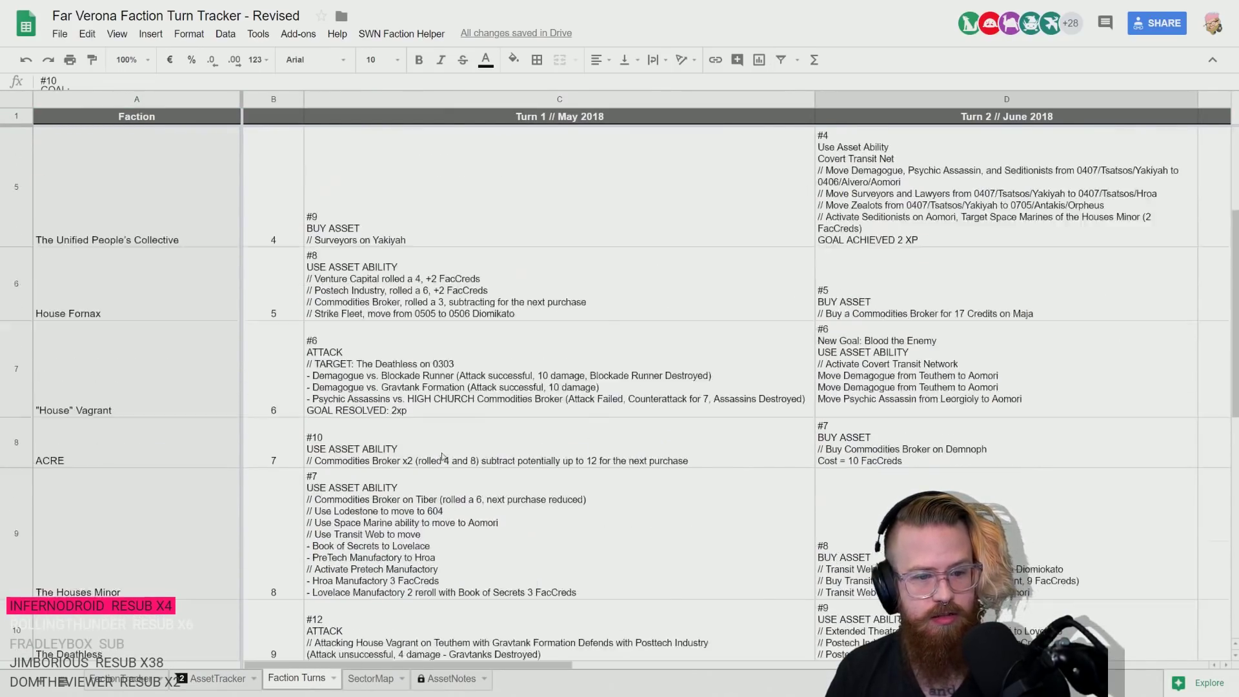
double_click(858, 159)
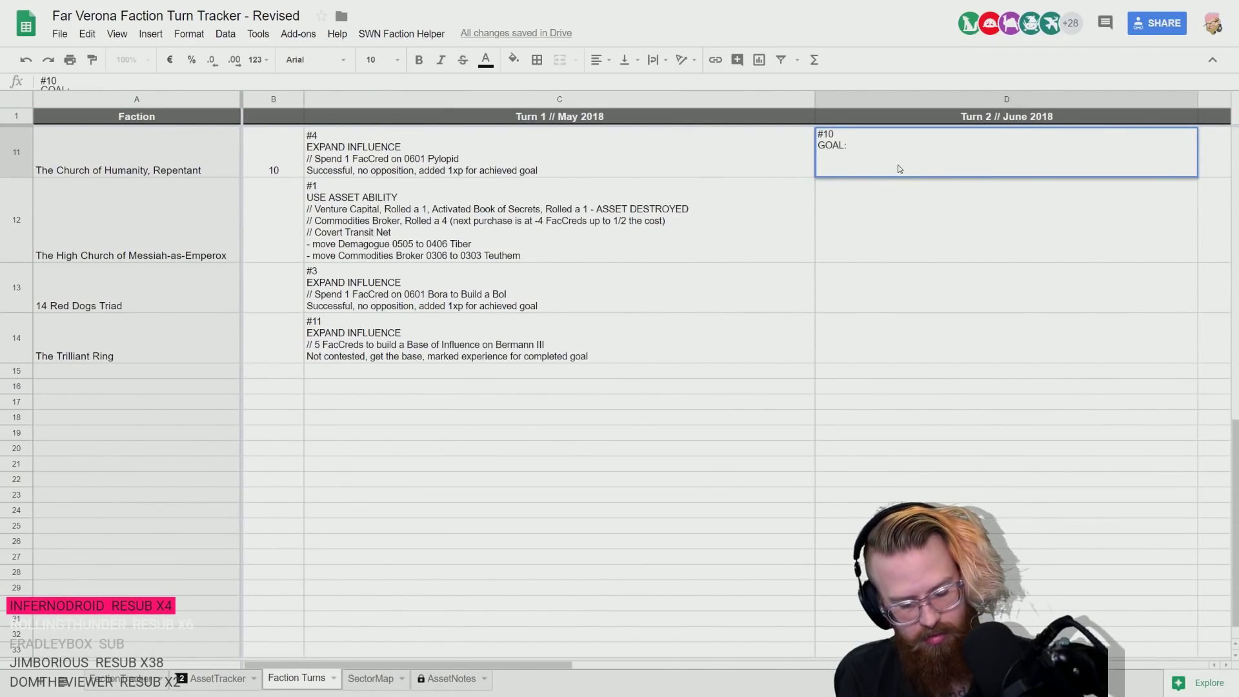
type("In")
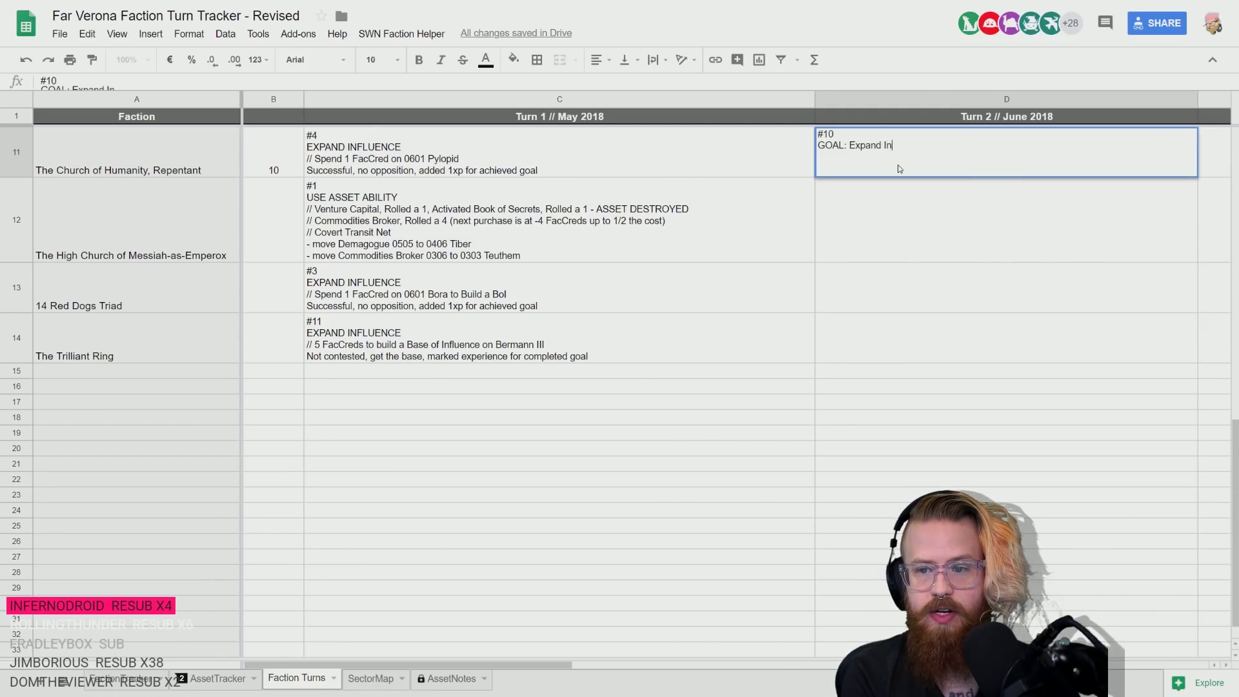
type("fluence ")
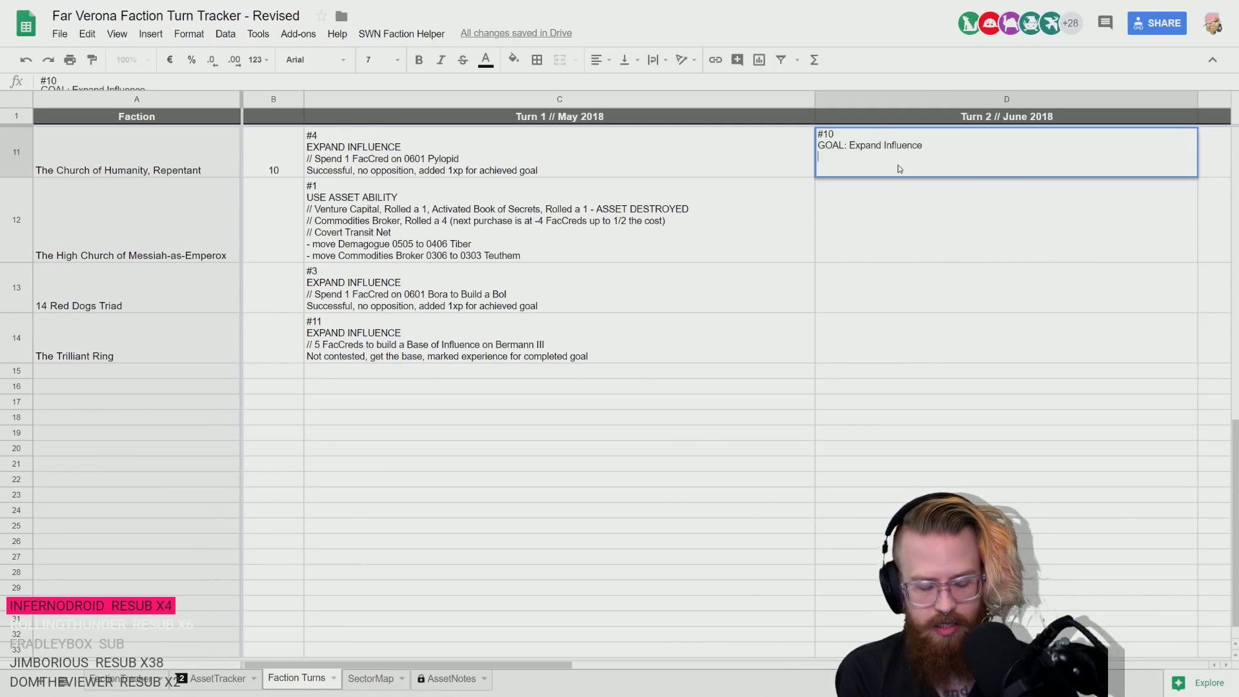
type("ACTY")
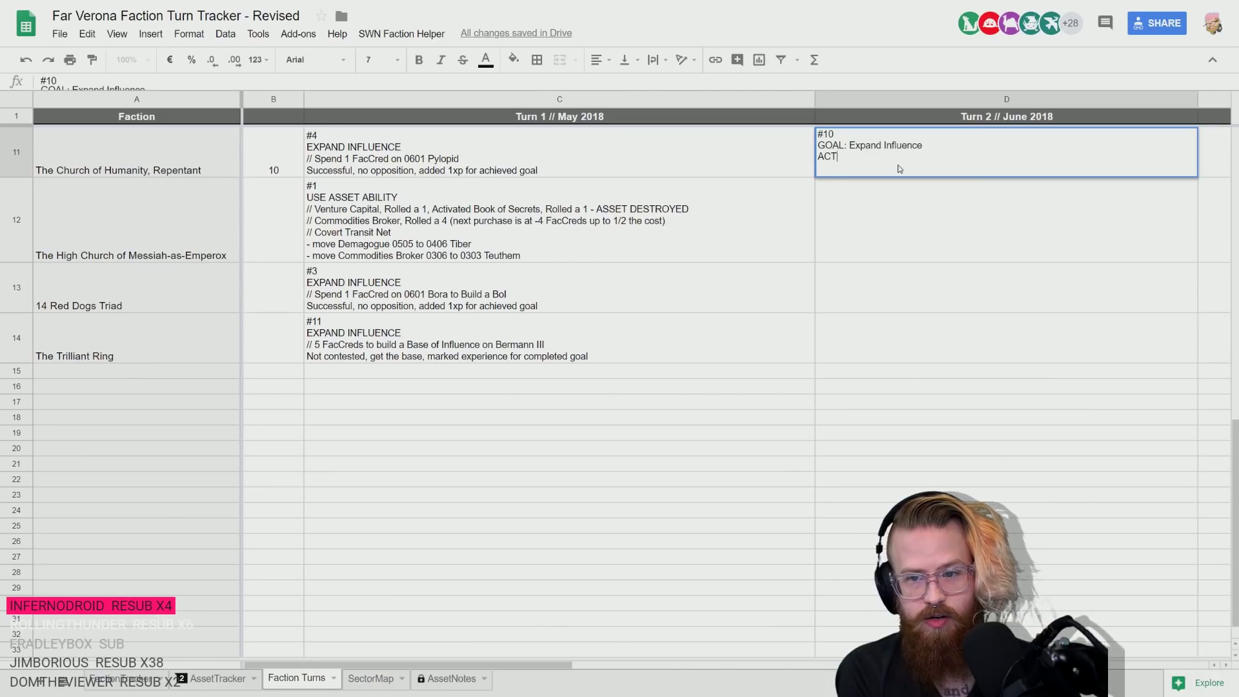
key("BackSpace")
key("BackSpace")
key("BackSpace")
type("USE ")
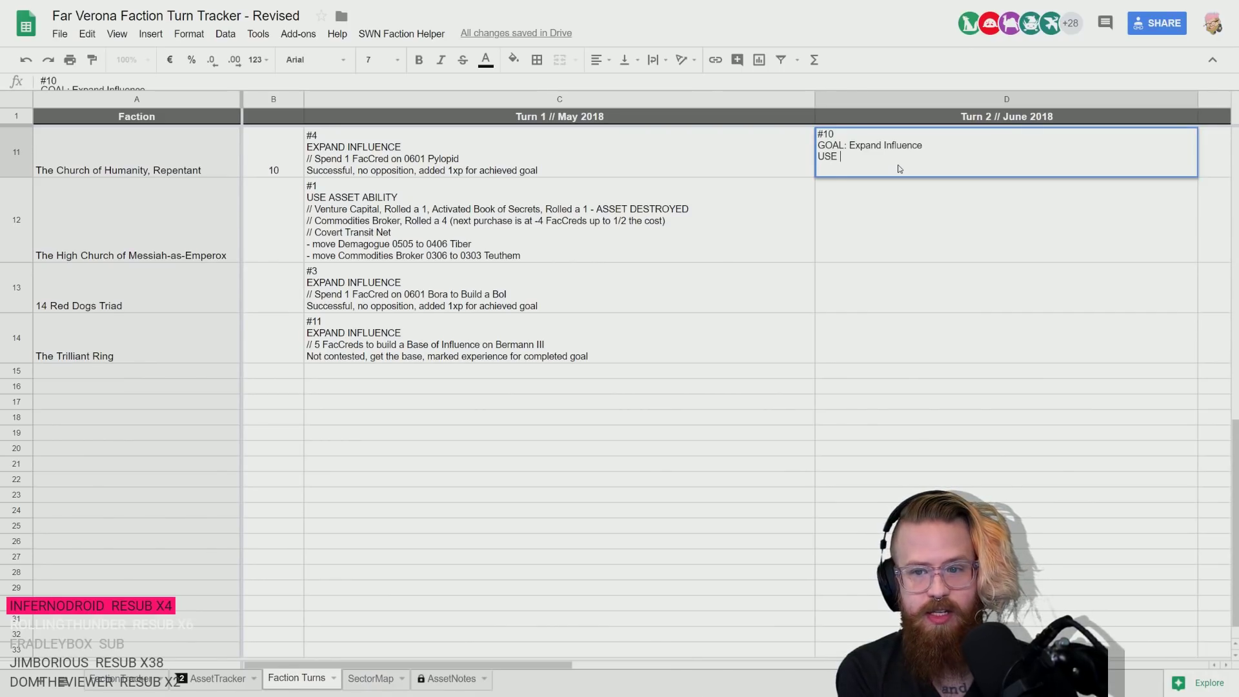
type("ASSET ABILITIES")
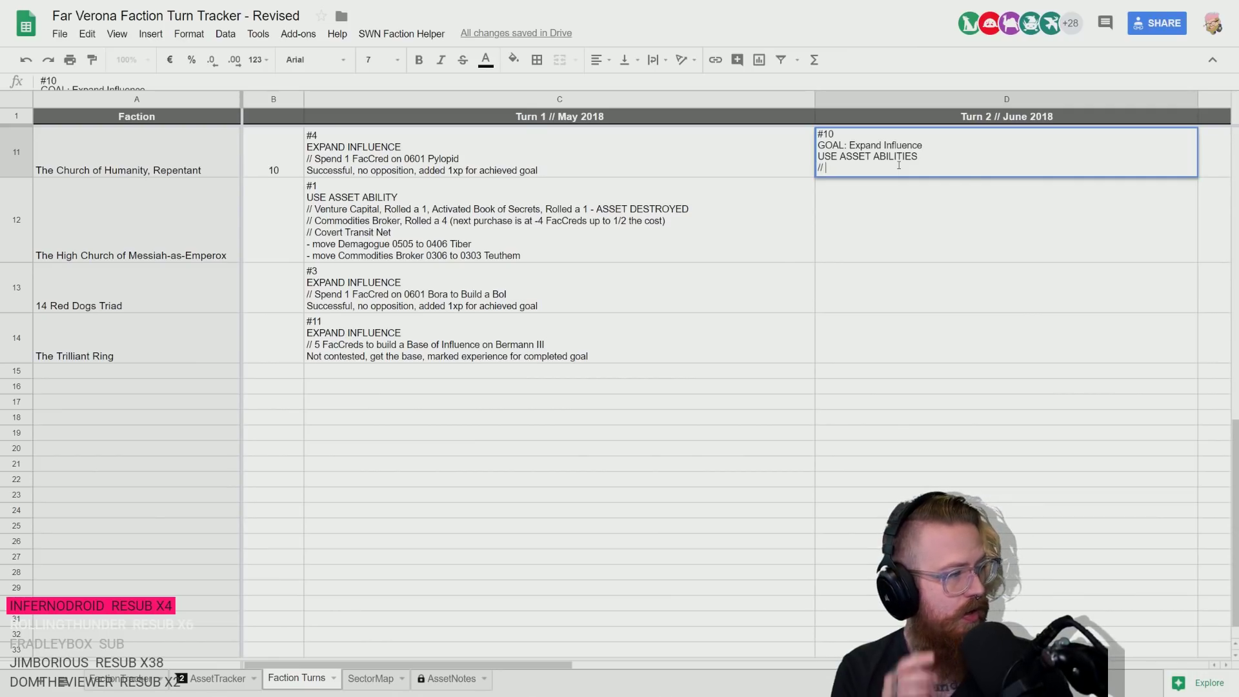
type(" CO")
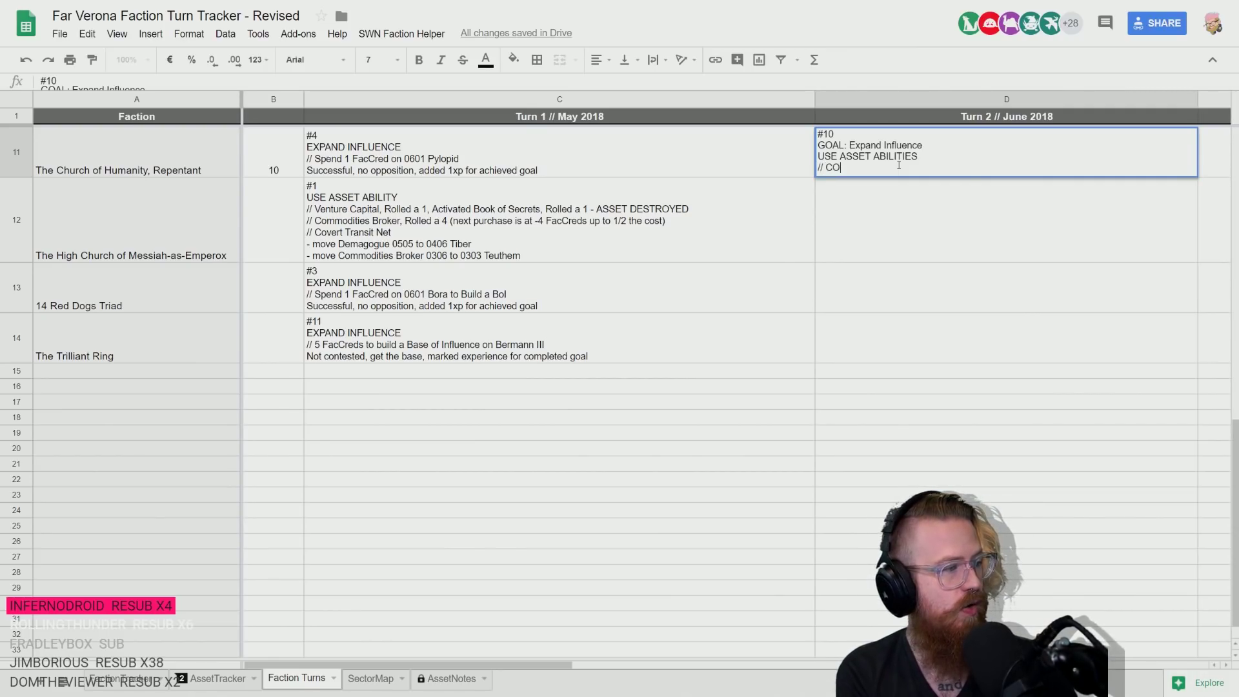
type("VERT TRANS")
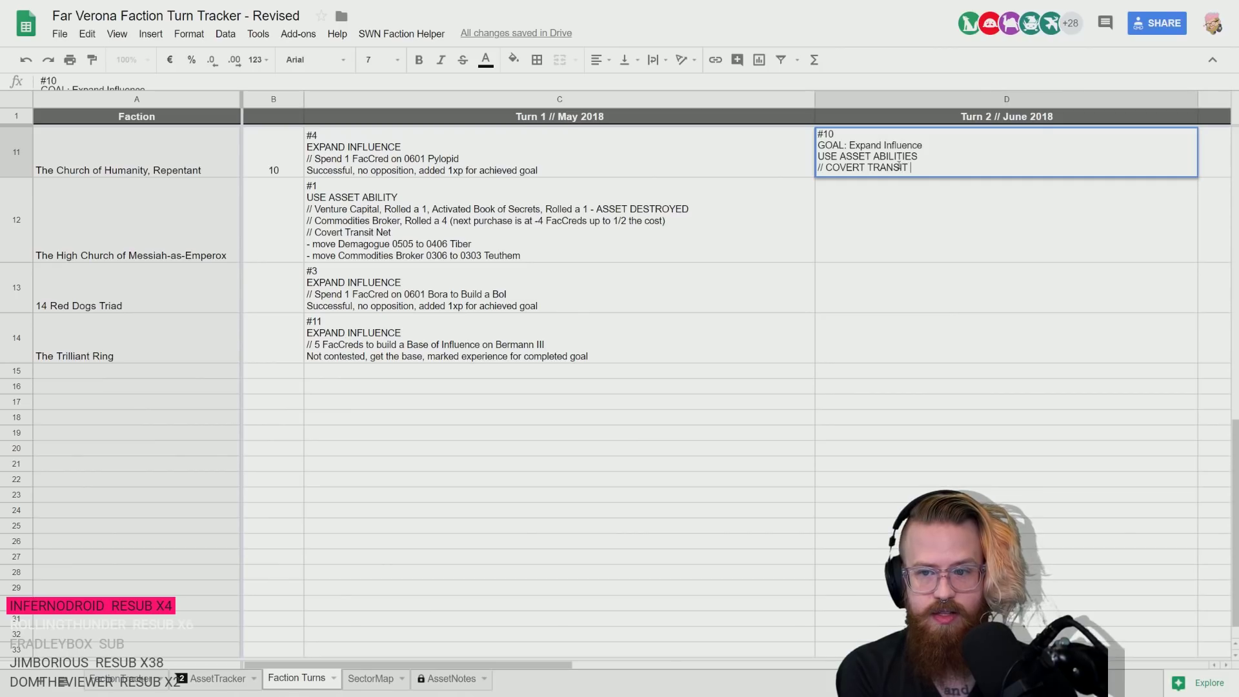
type("IT")
key("BackSpace")
key("BackSpace")
key("BackSpace")
key("BackSpace")
key("BackSpace")
key("BackSpace")
key("BackSpace")
key("BackSpace")
key("BackSpace")
key("BackSpace")
key("BackSpace")
key("BackSpace")
key("BackSpace")
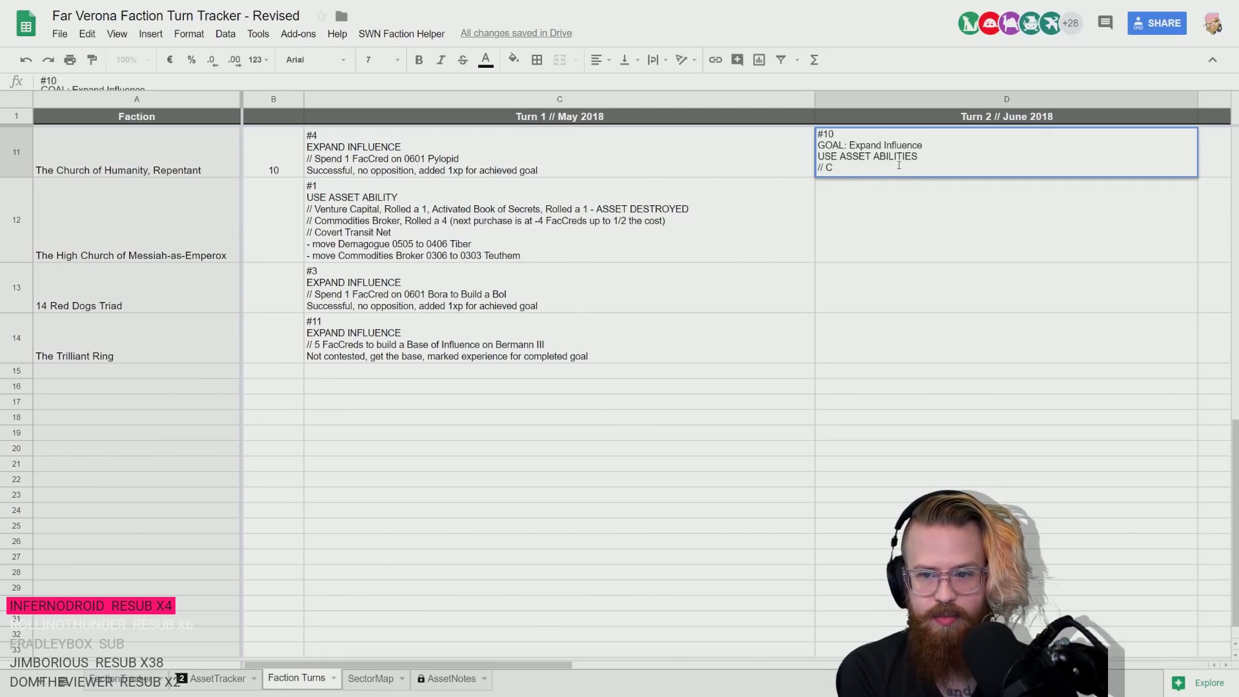
type("overt Transit")
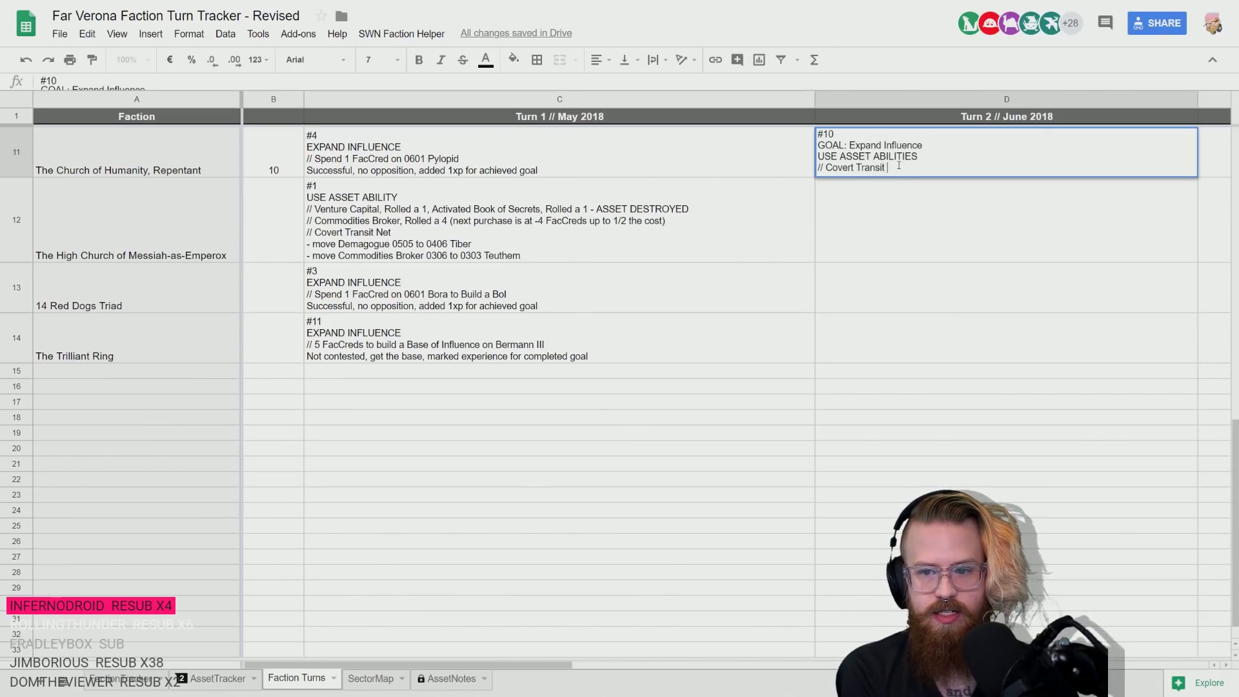
type(" T")
key("BackSpace")
type("Network")
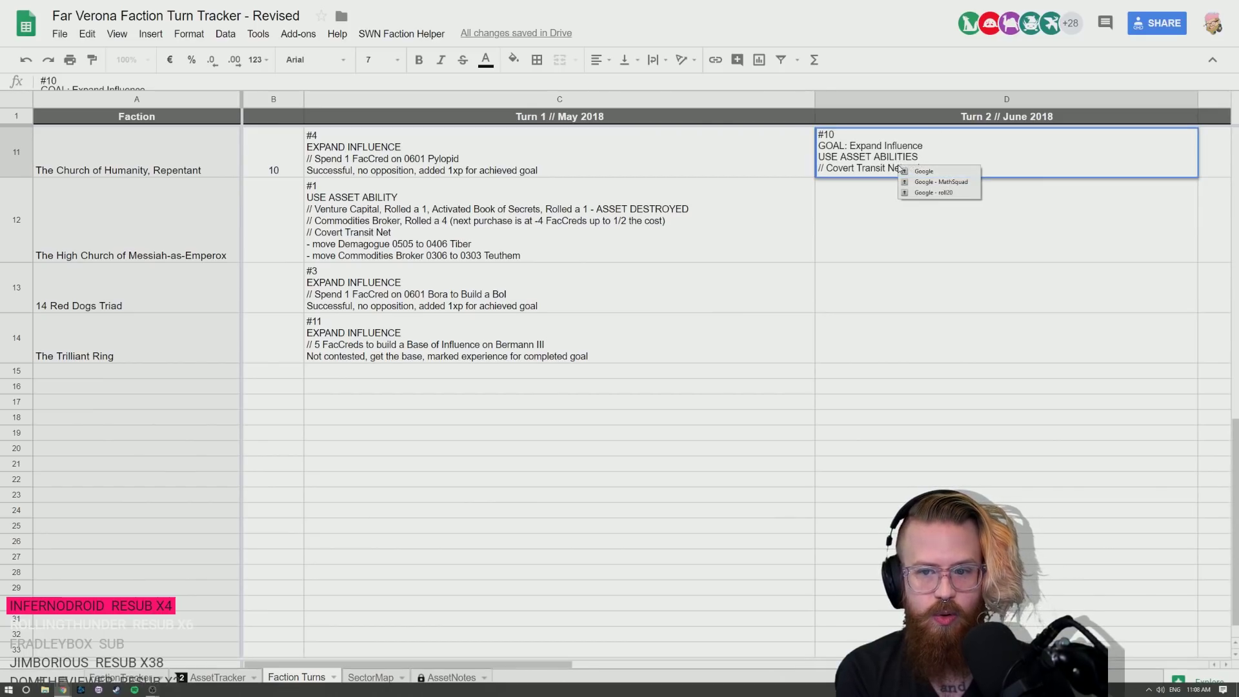
key("Return")
- Note in that entry the Demagogue moving from 0509 to Yakiyah (0407)
left_click(948, 174)
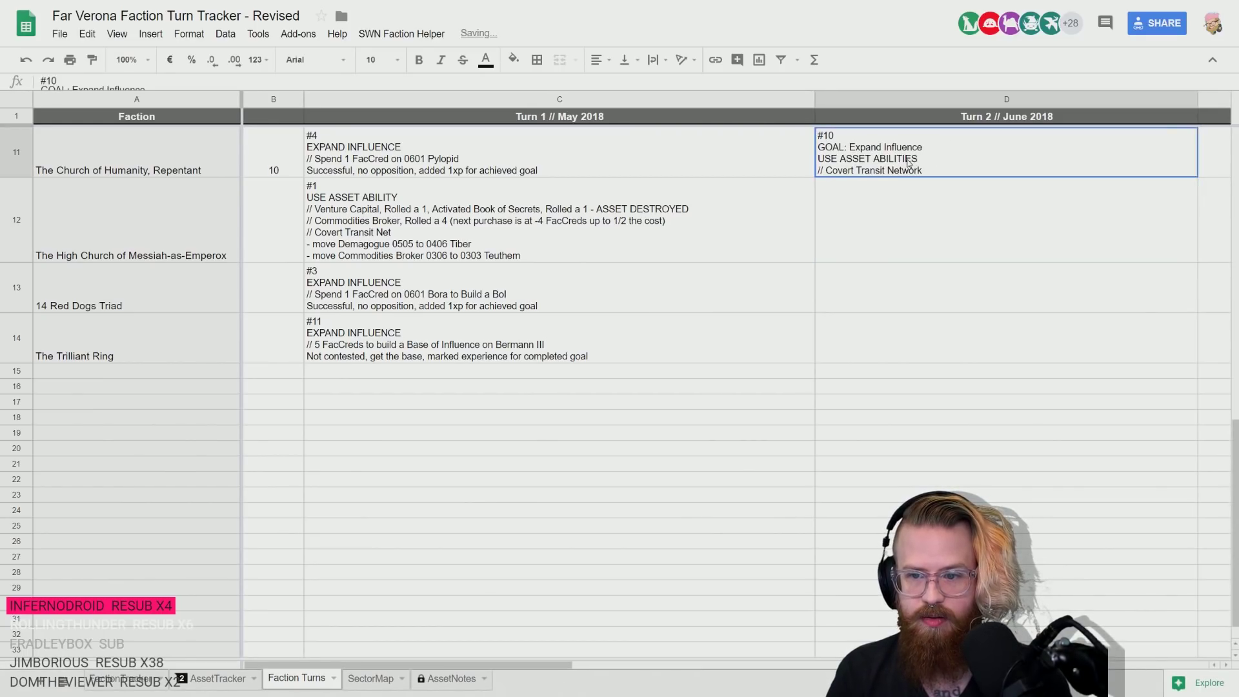
double_click(949, 175)
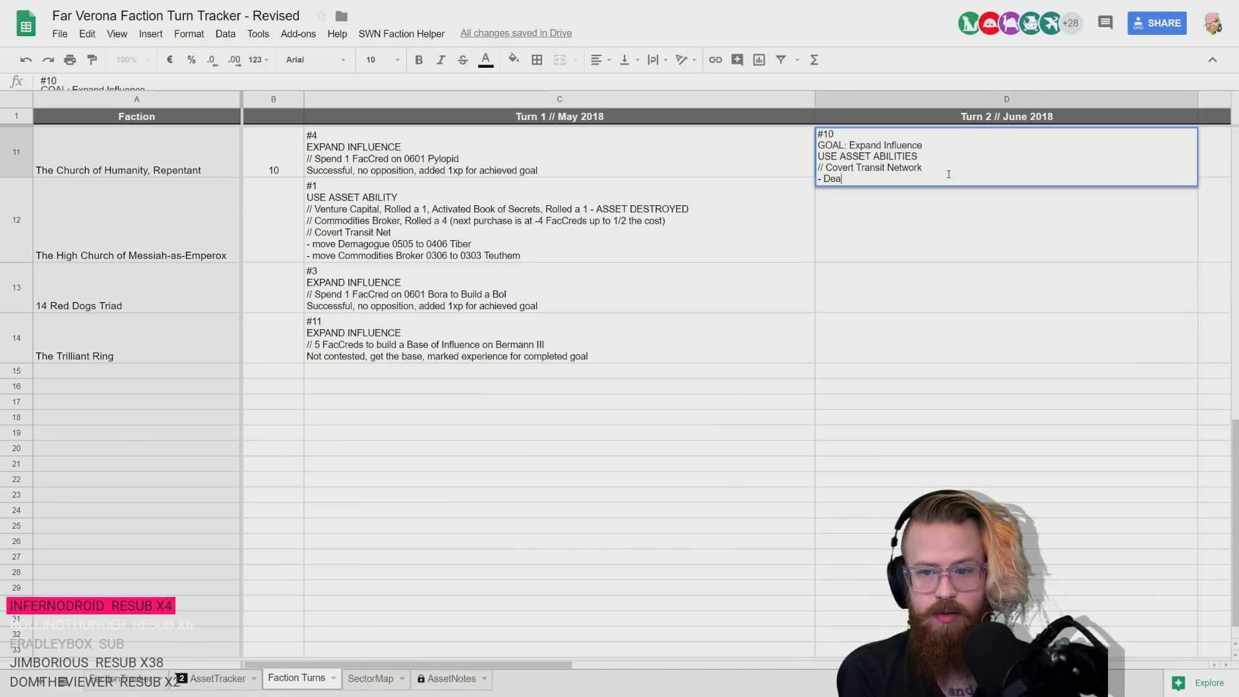
type("Deam")
key("BackSpace")
key("BackSpace")
type("magogu")
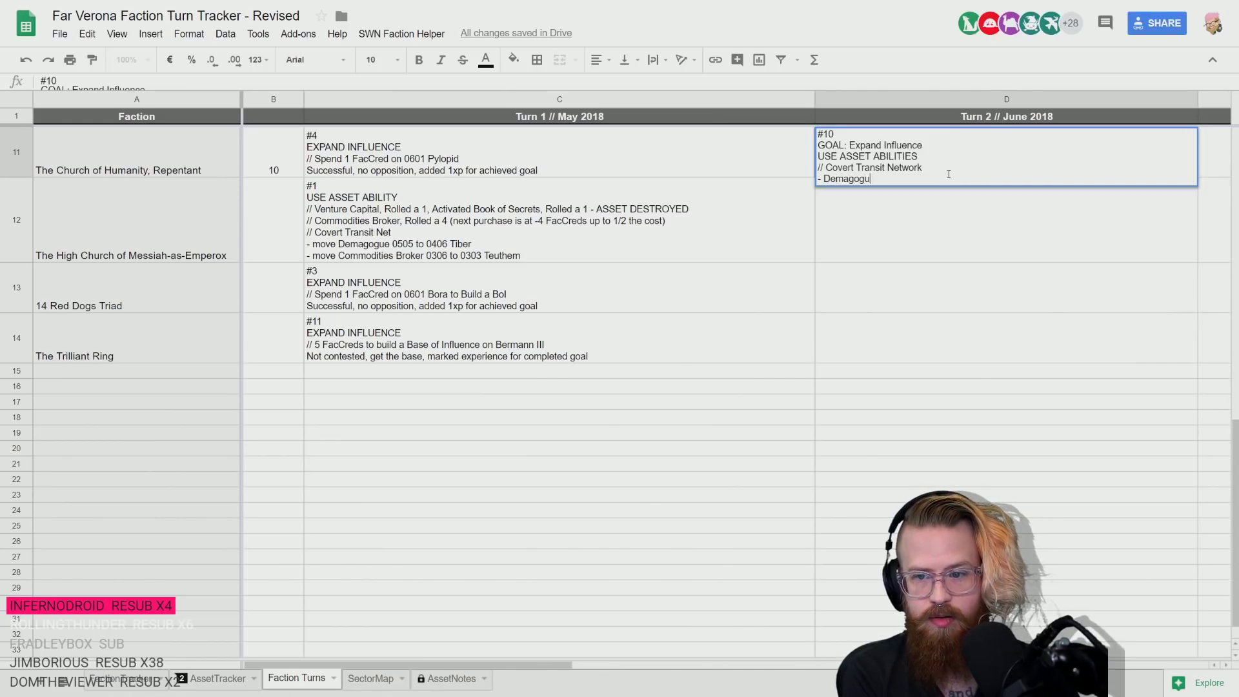
type("e (0509)")
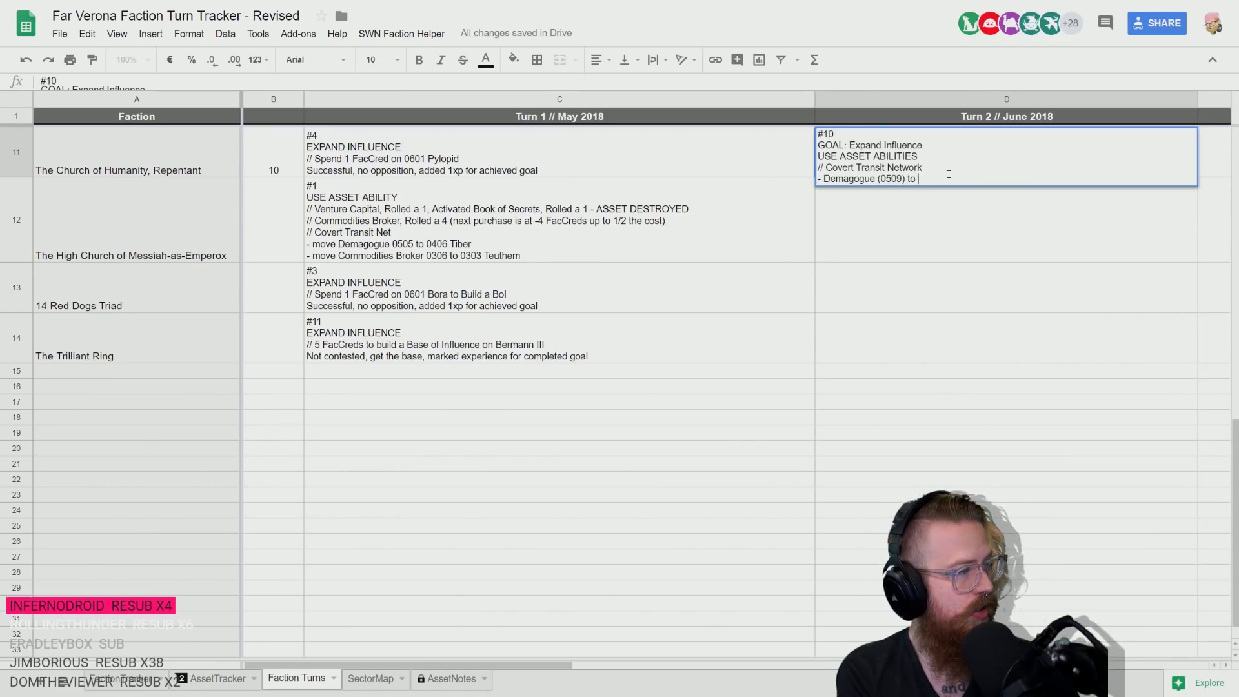
type(" to")
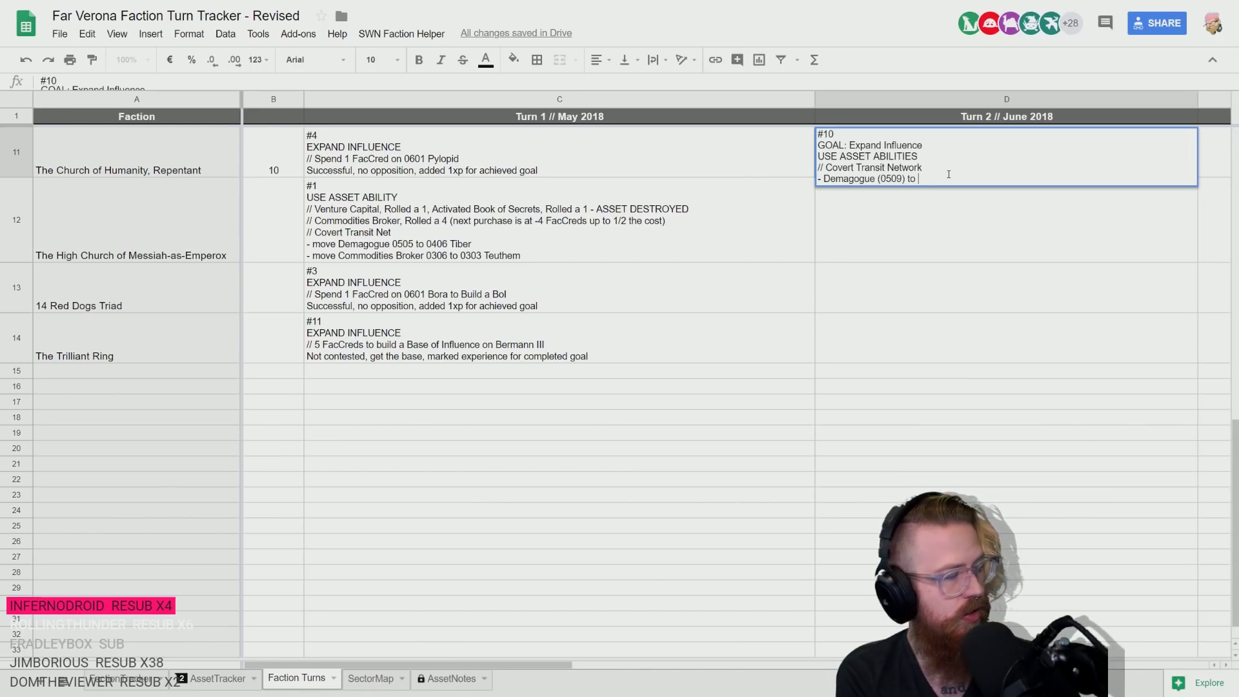
type("0407")
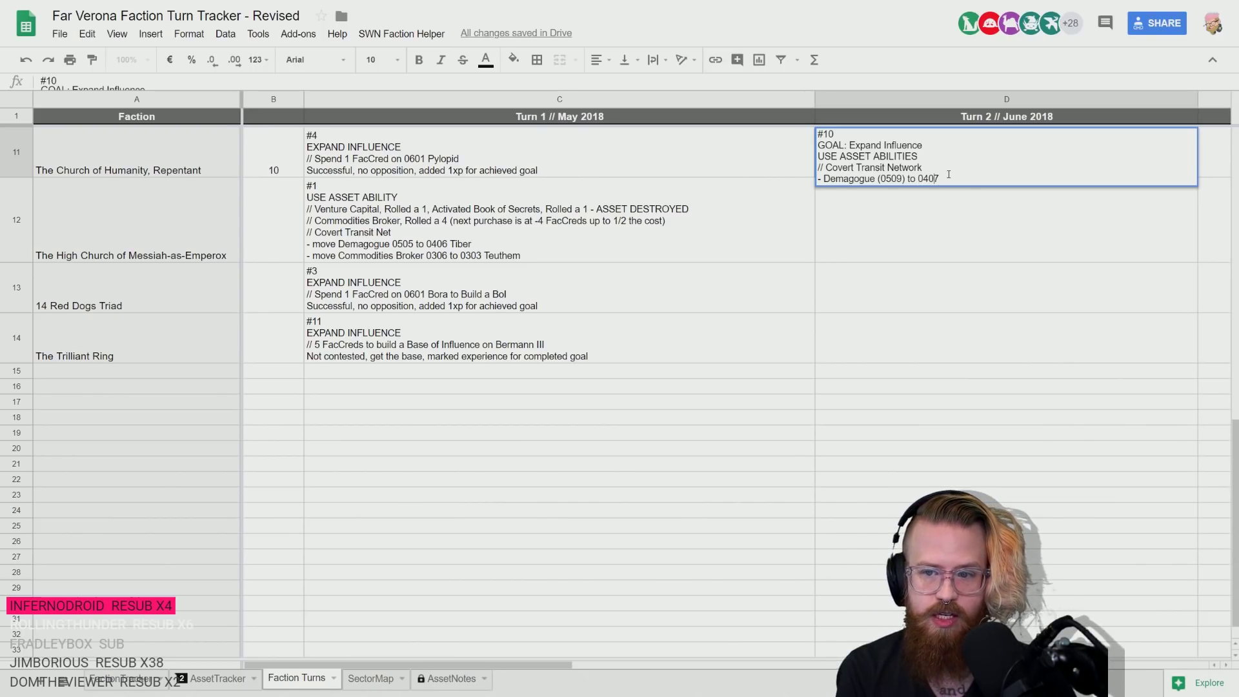
type("(")
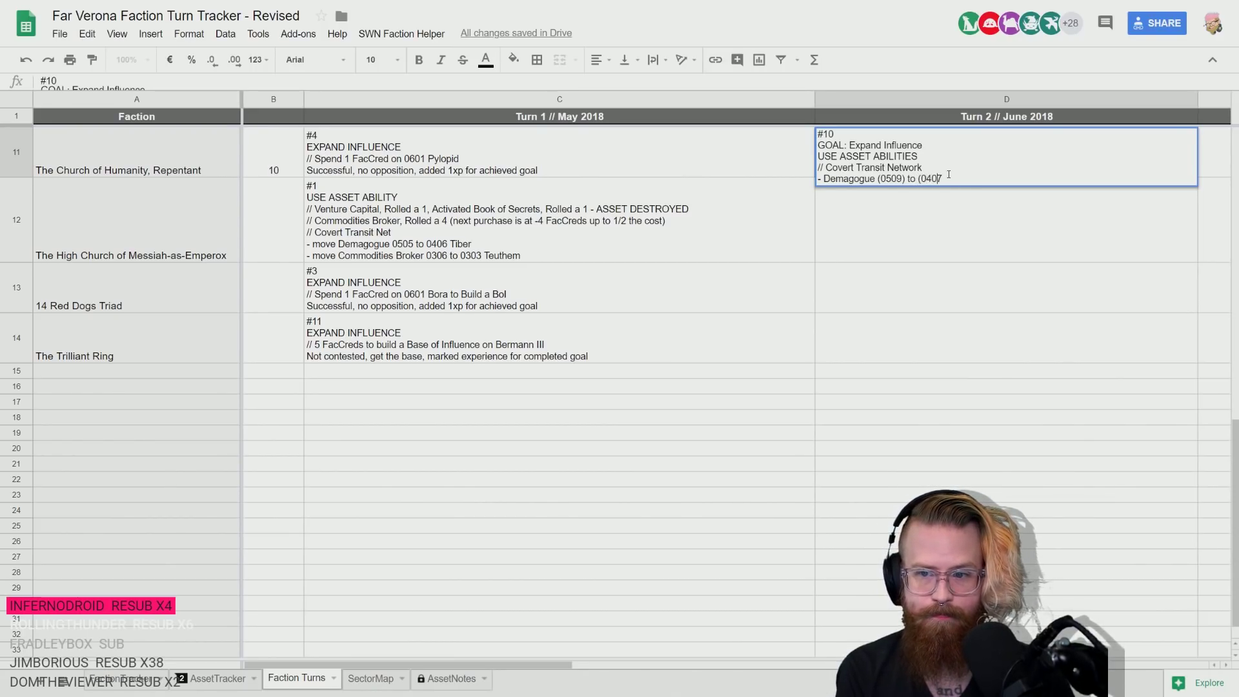
type(")")
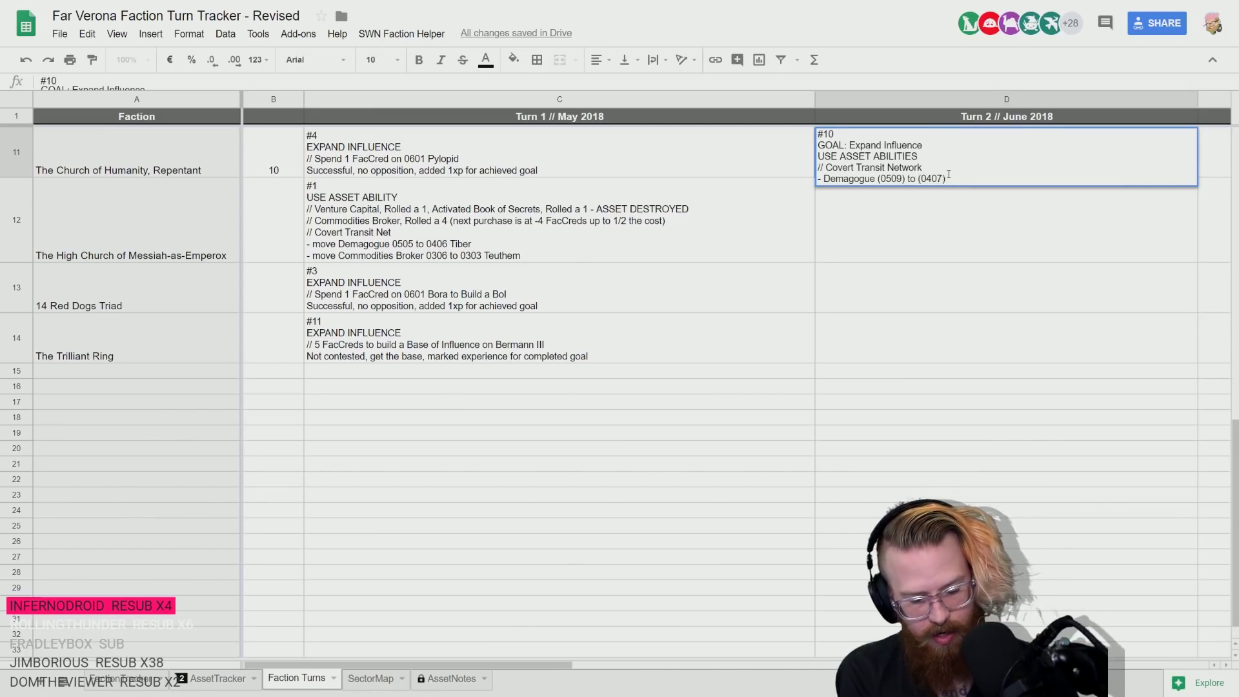
type("Yakiya")
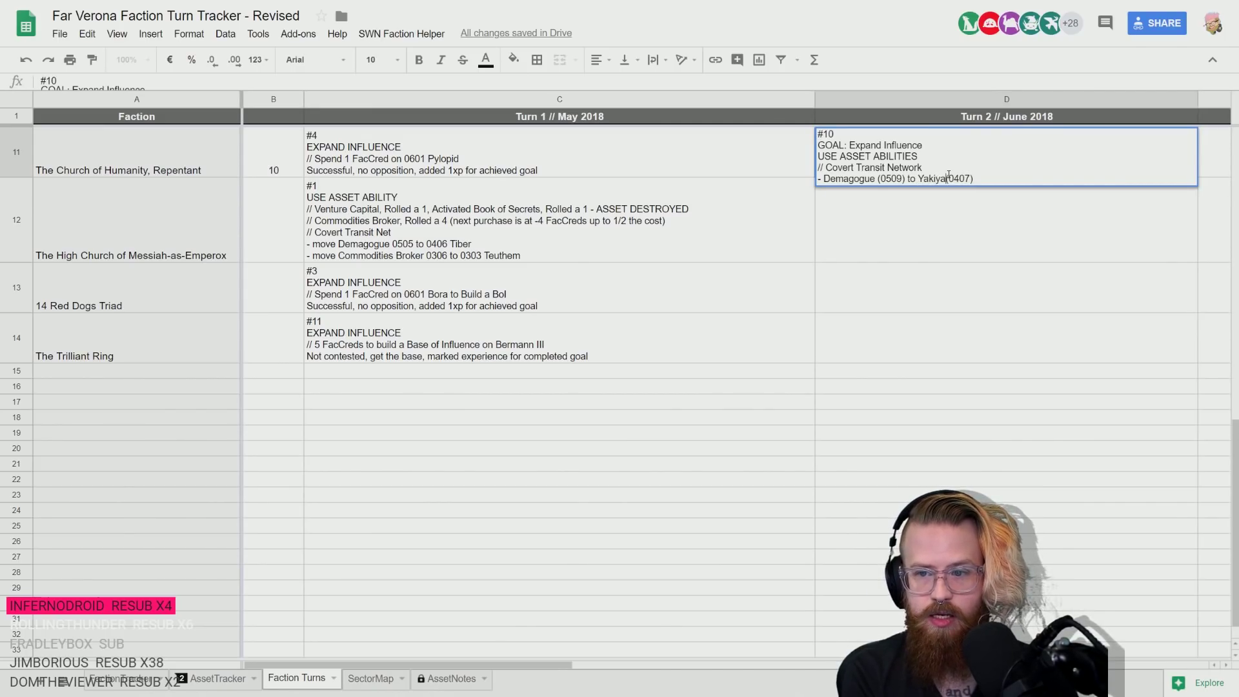
type("h")
key("Escape")
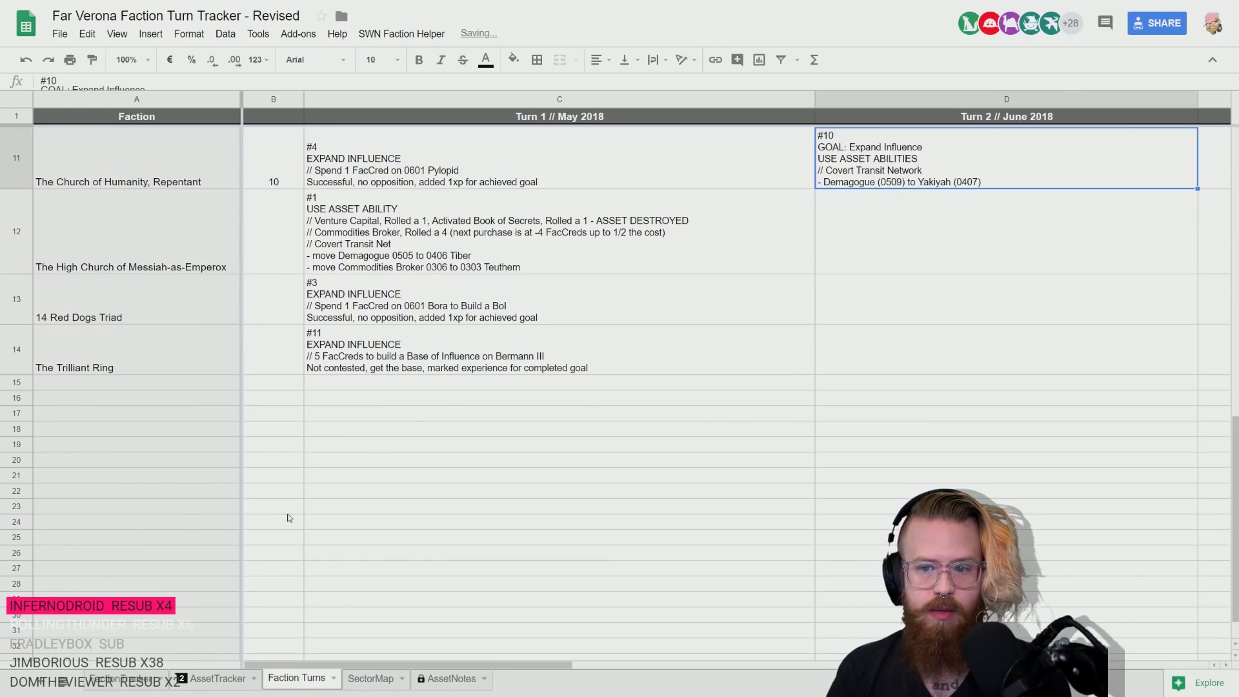
- Change the Demagogue's location in AssetTracker to 0407 / Tsatsos / Yakiyah
left_click(213, 678)
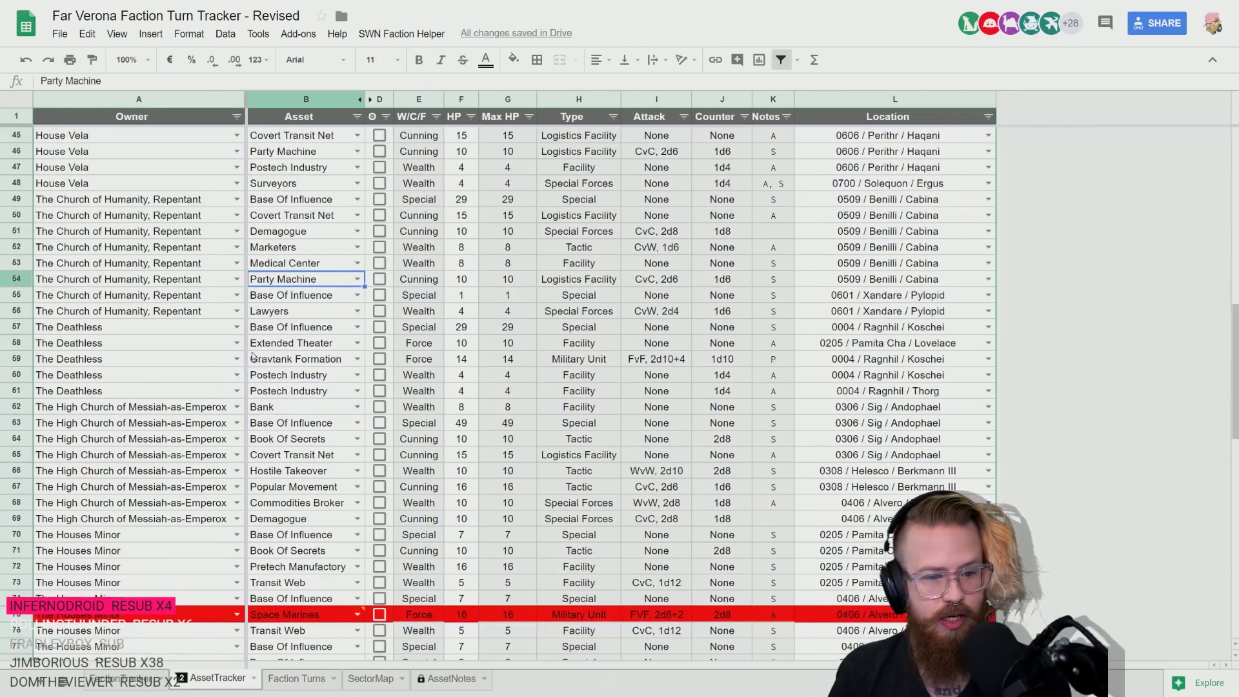
scroll(187, 477, "down", 10)
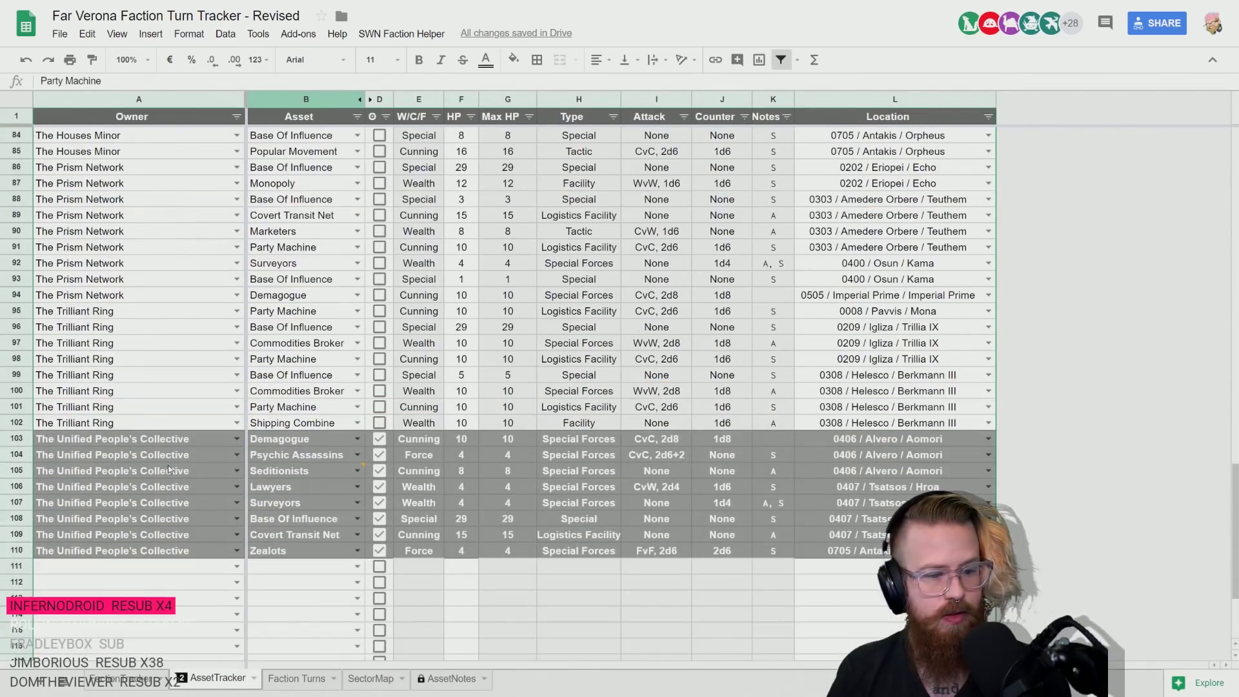
scroll(163, 465, "up", 2)
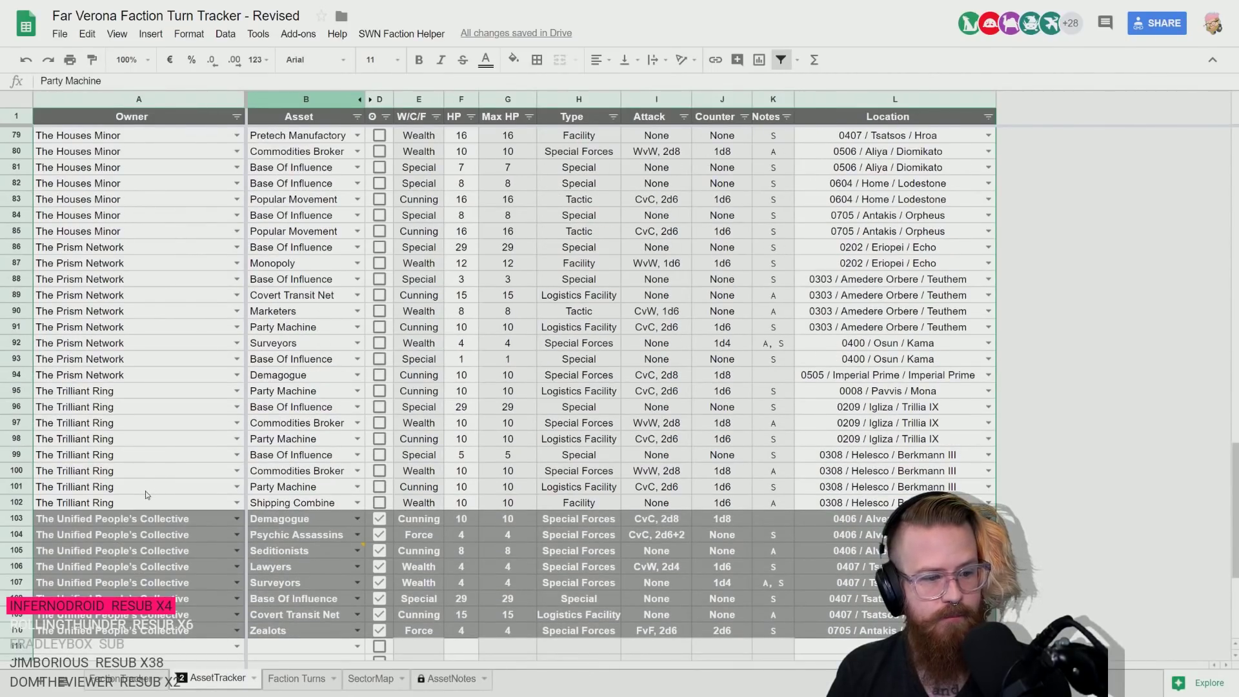
scroll(143, 464, "up", 10)
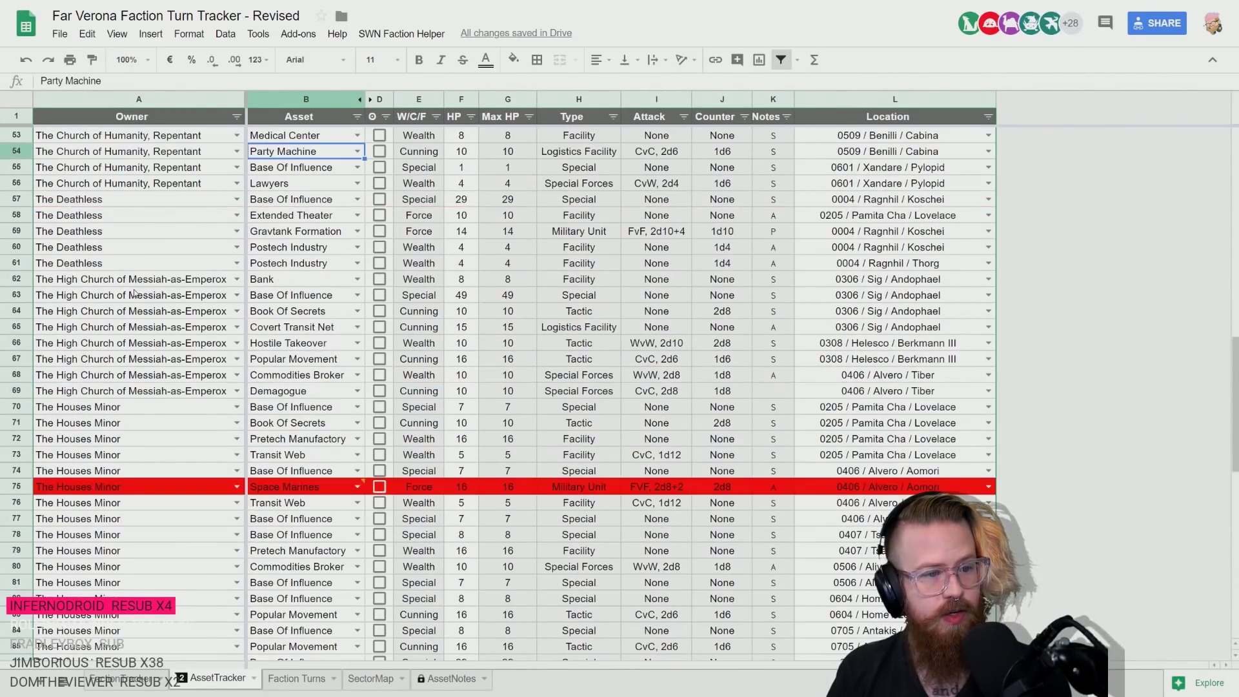
scroll(134, 292, "up", 2)
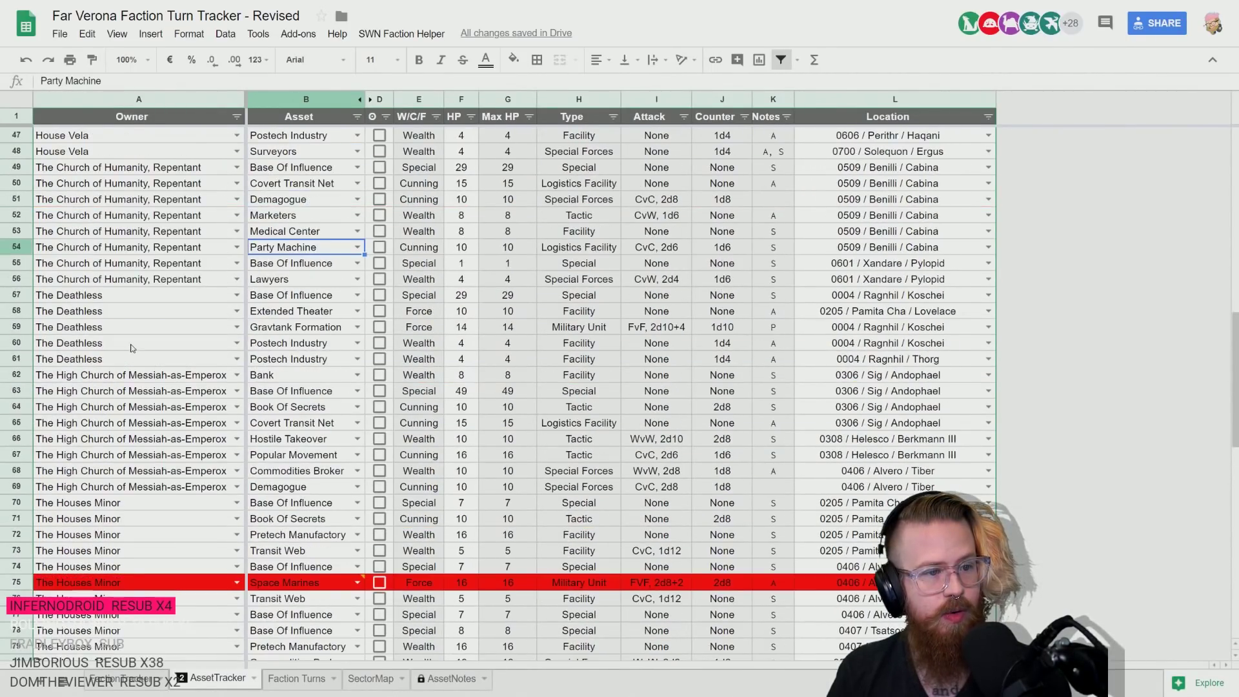
left_click(929, 200)
double_click(948, 199)
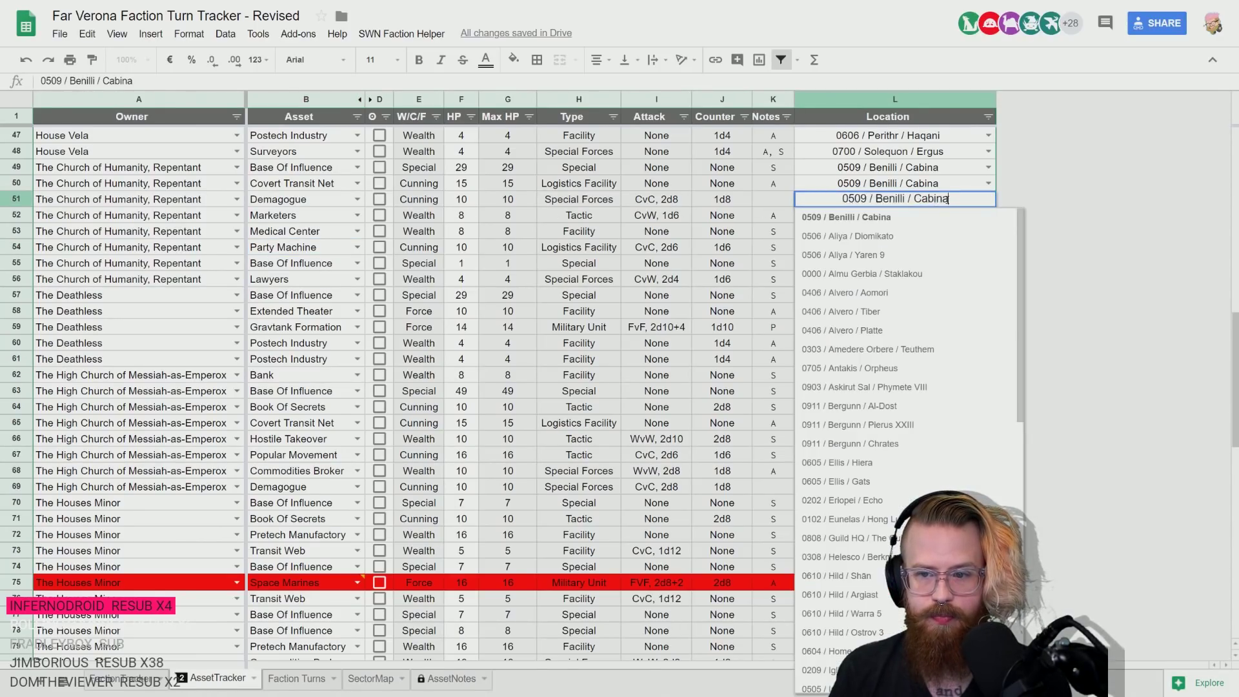
key("ctrl+a")
type("yakiy")
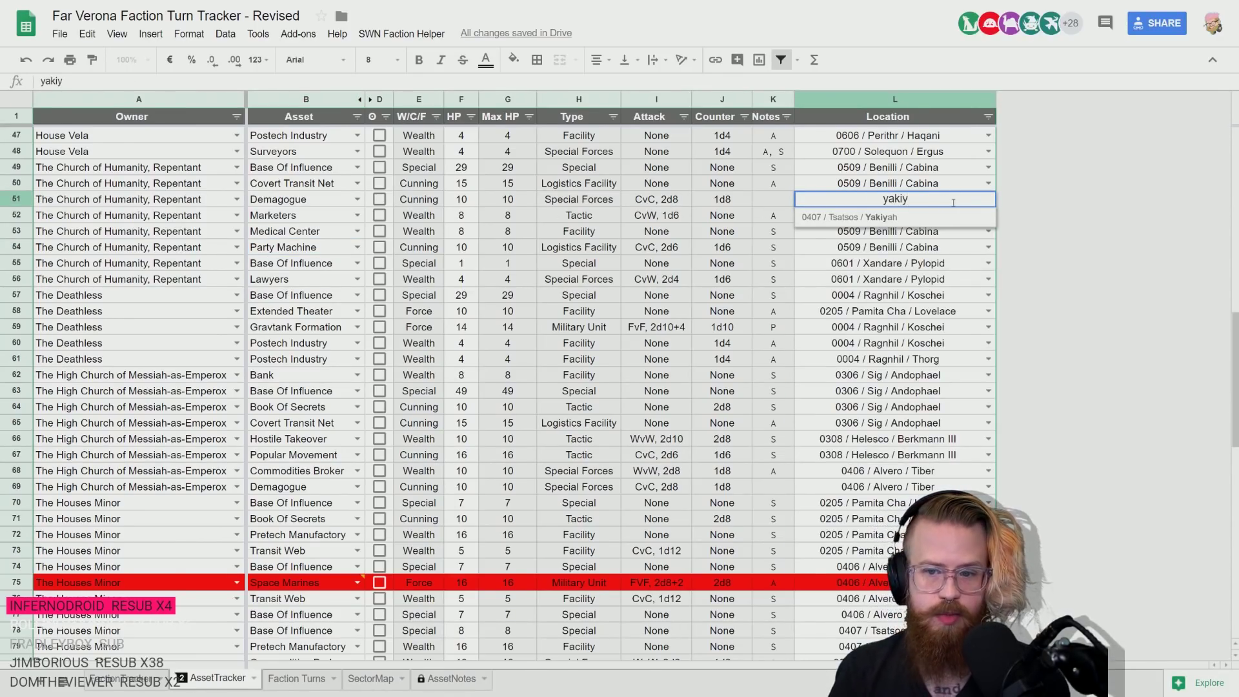
left_click(865, 218)
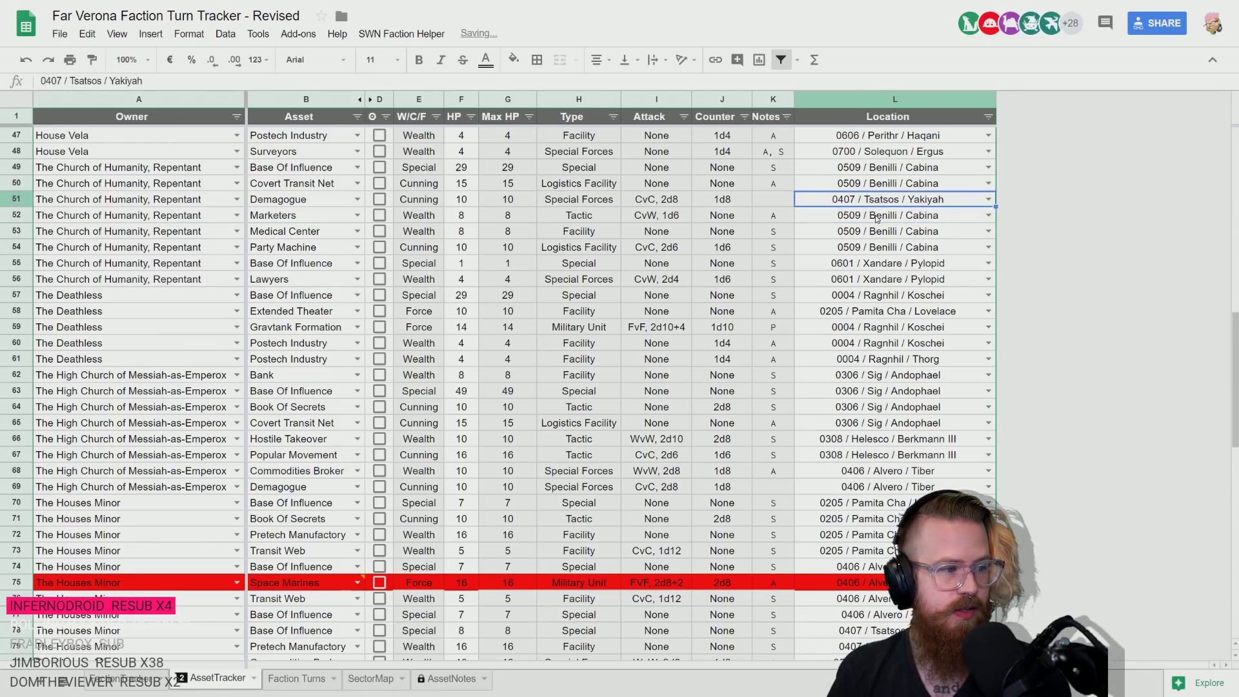
key("Left")
key("Left")
key("Left")
key("Left")
key("Left")
key("Left")
key("Left")
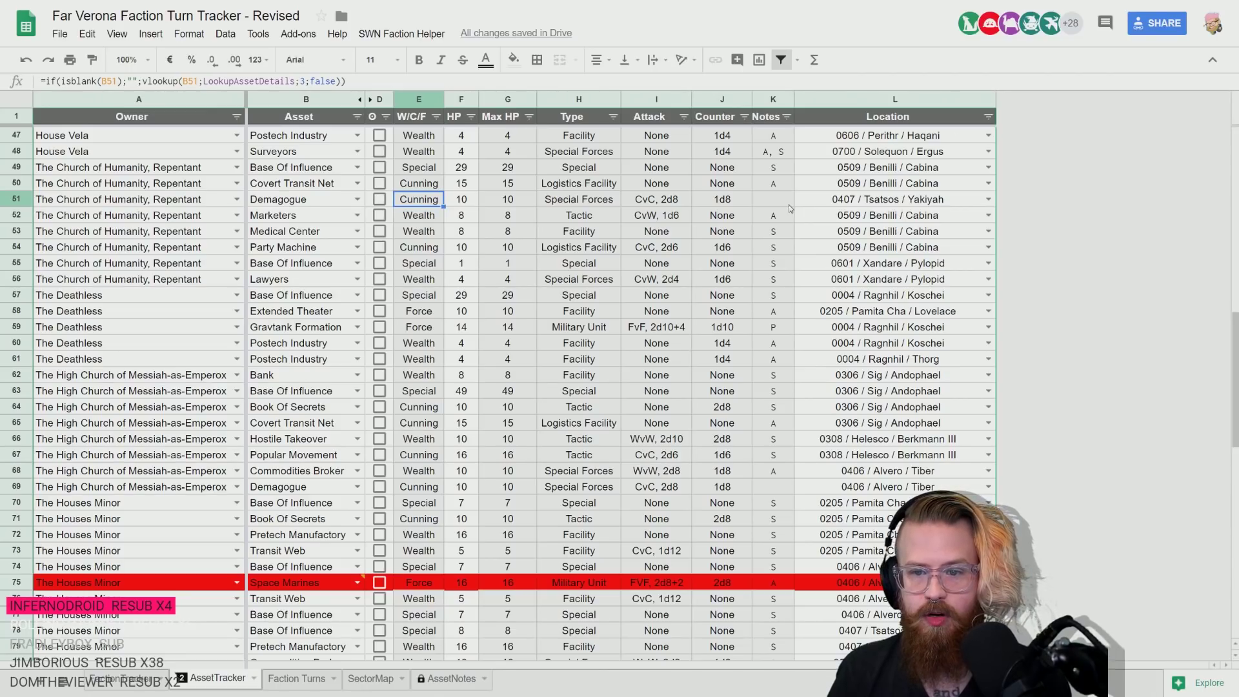
left_click(885, 205)
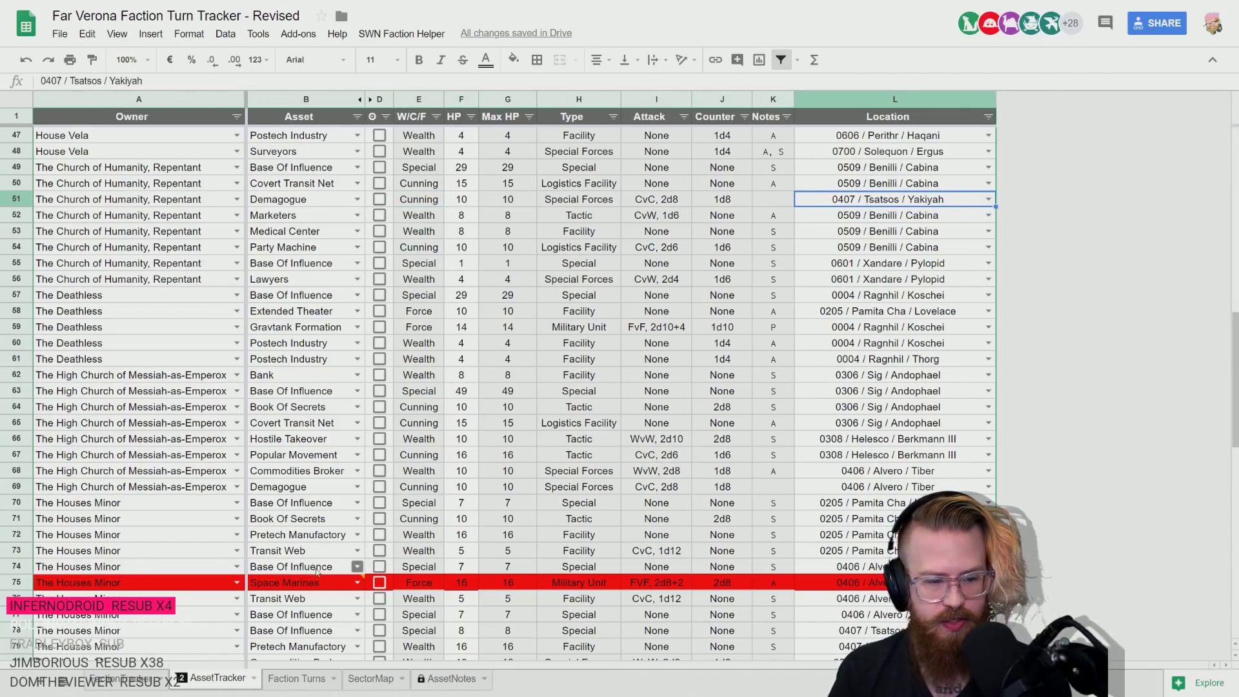
left_click(136, 692)
- Compare the High Church's turn 1 entry with its still-empty turn 2 cell
left_click(289, 689)
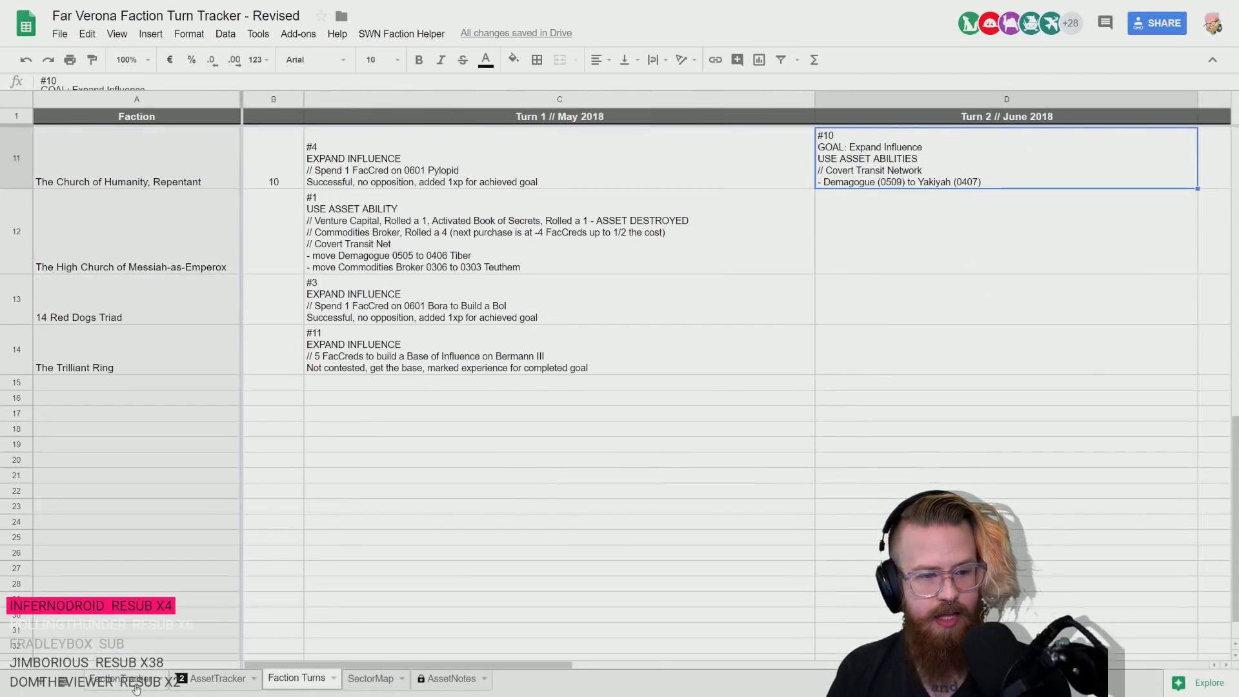
left_click(138, 689)
left_click(298, 679)
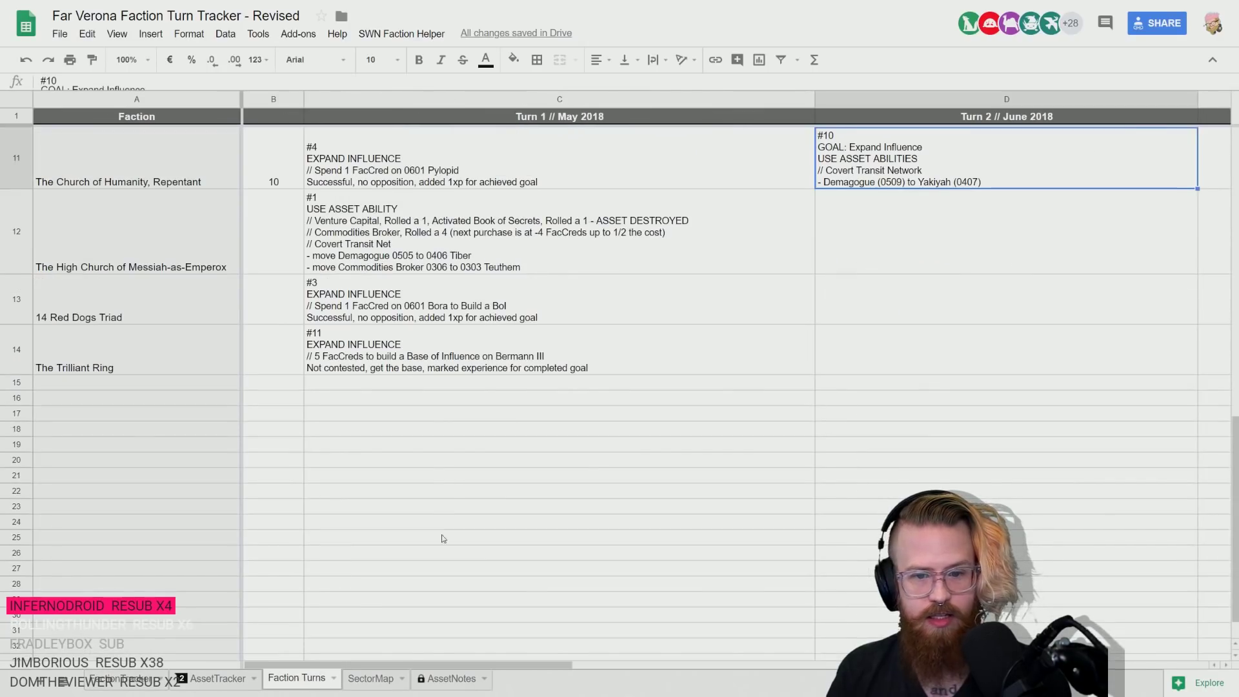
left_click(864, 233)
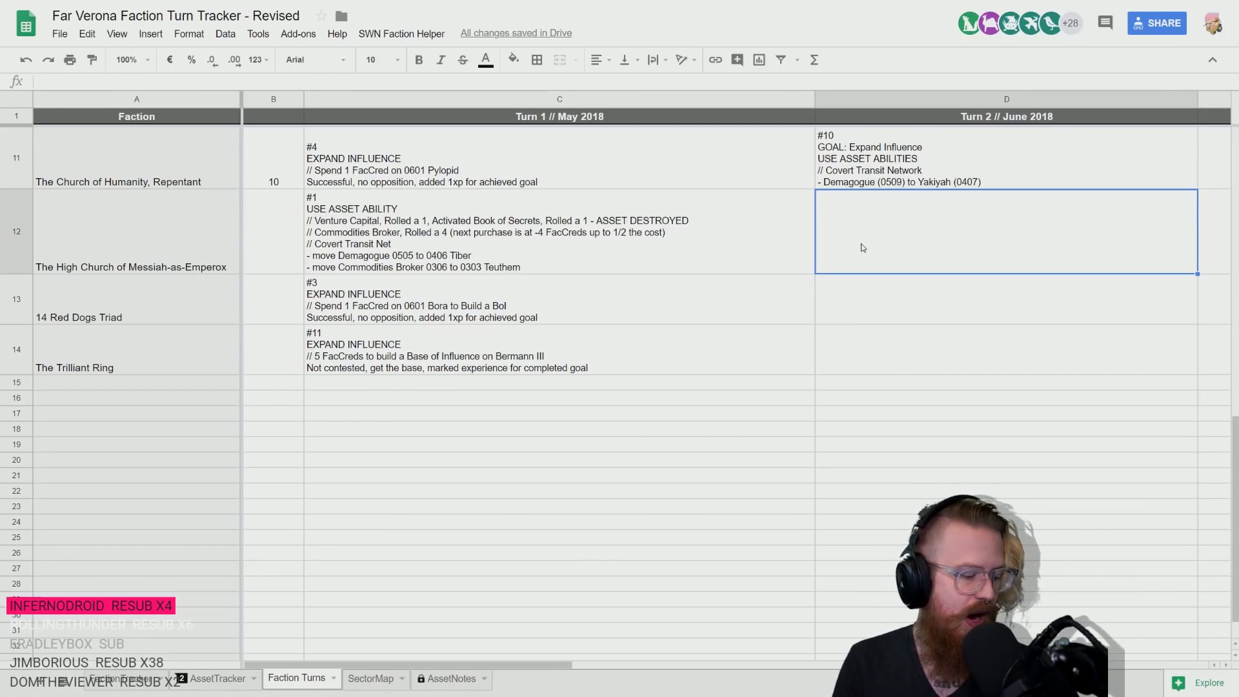
left_click(569, 259)
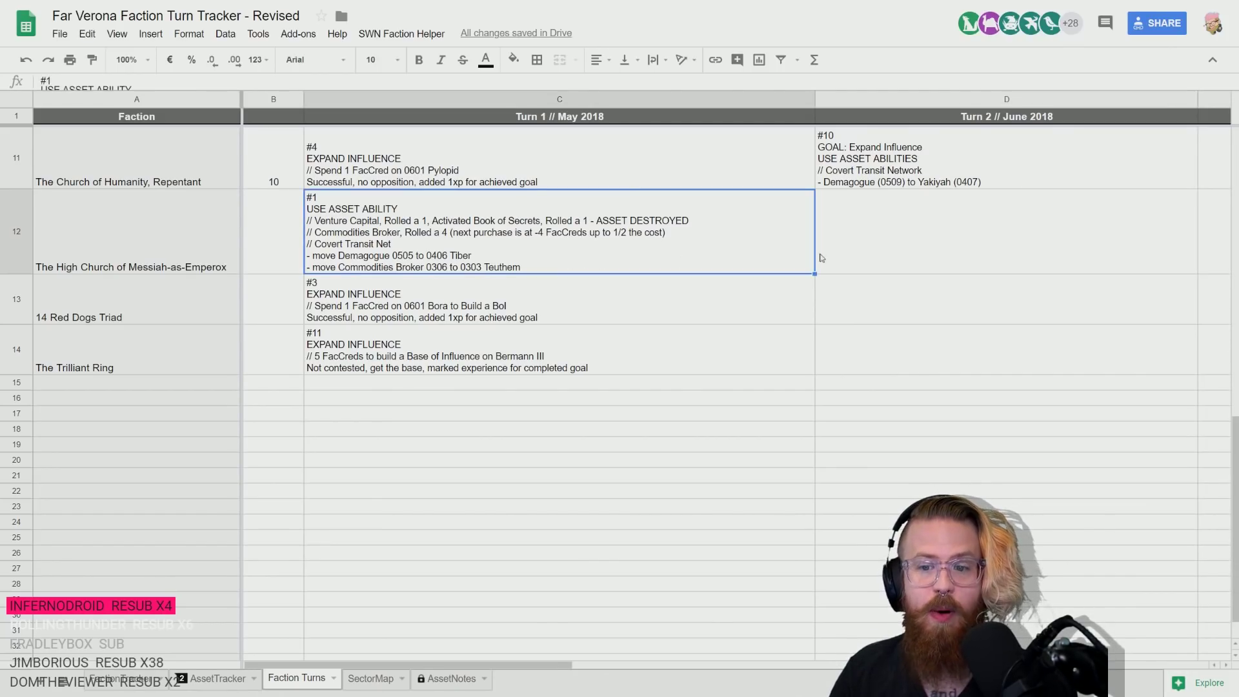
left_click(844, 258)
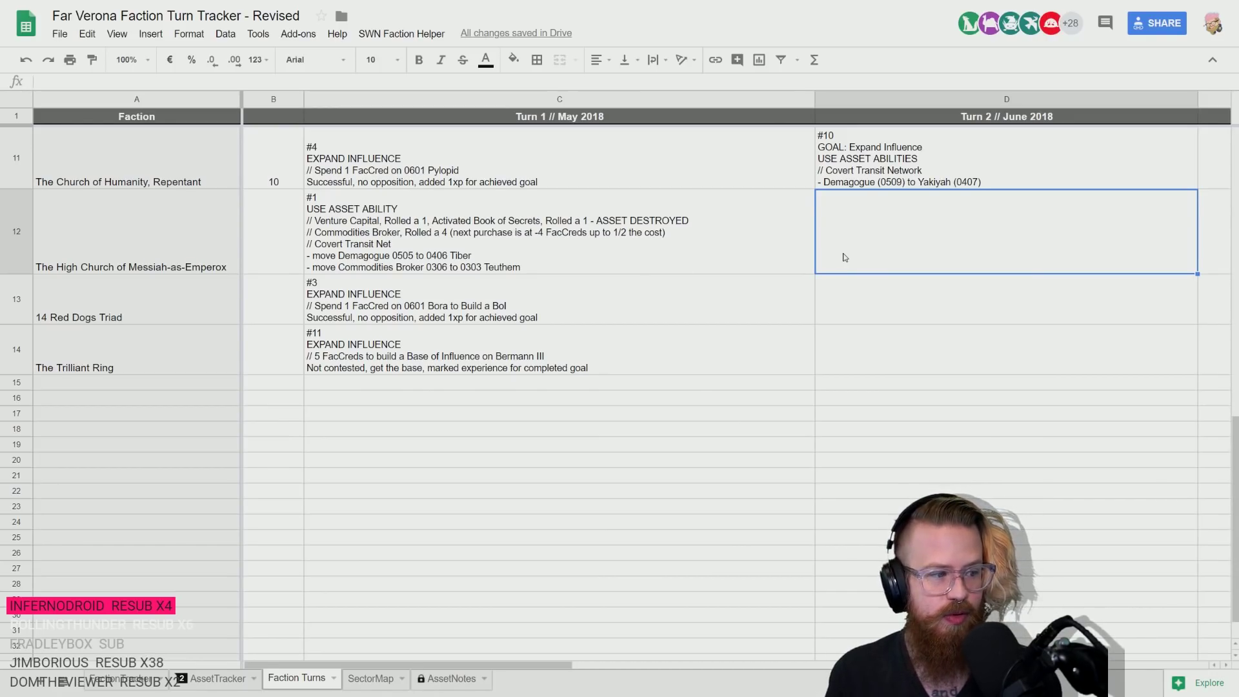
left_click(713, 258)
left_click(831, 251)
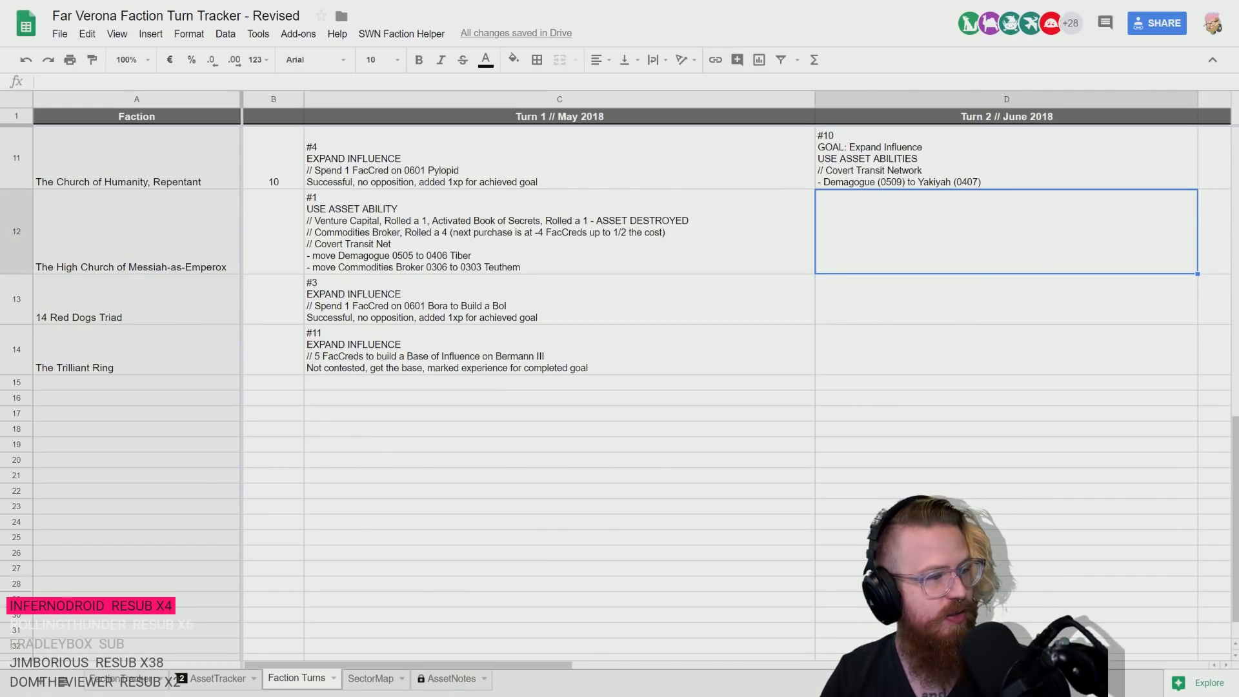
left_click(262, 347)
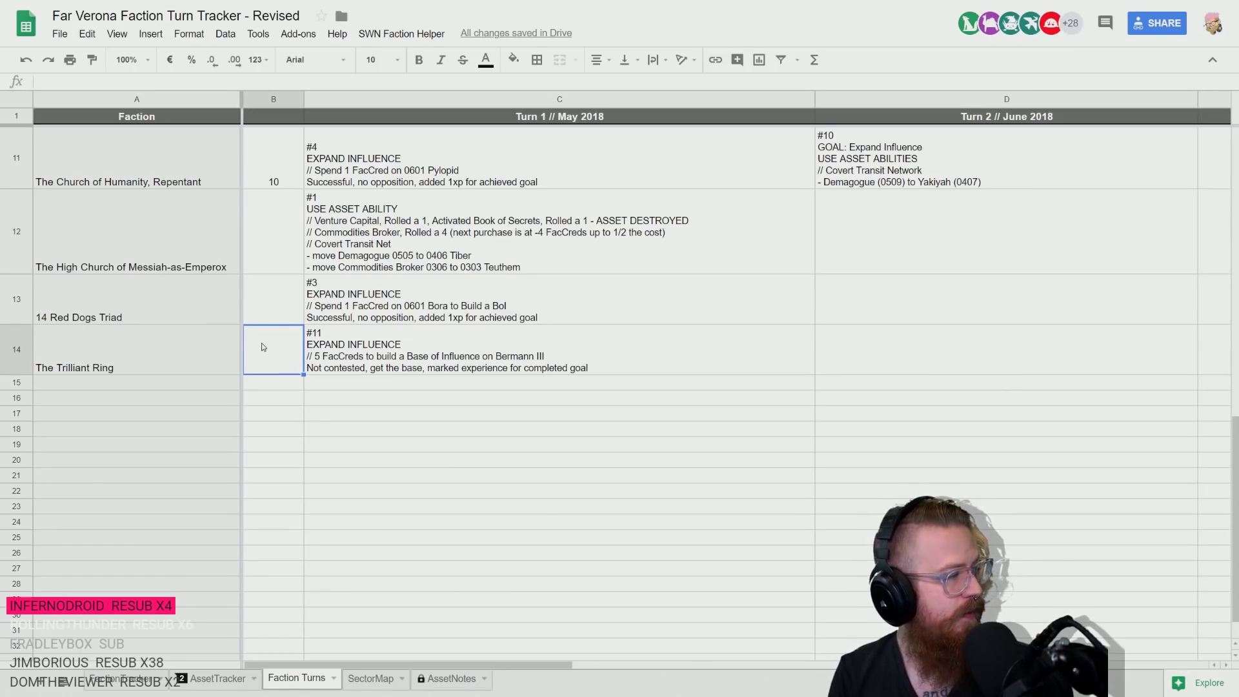
- Give The Trilliant Ring order 11, re-sort by column B, and start its entry with '#11'
type("11")
key("Return")
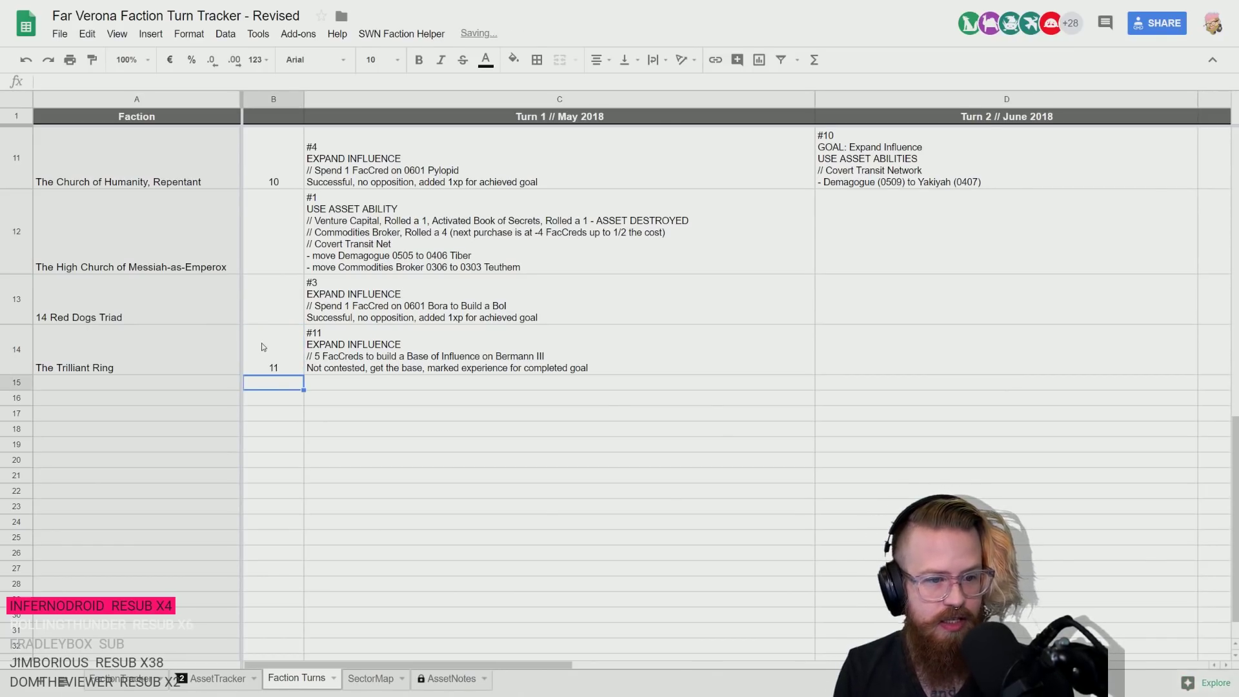
left_click(297, 101)
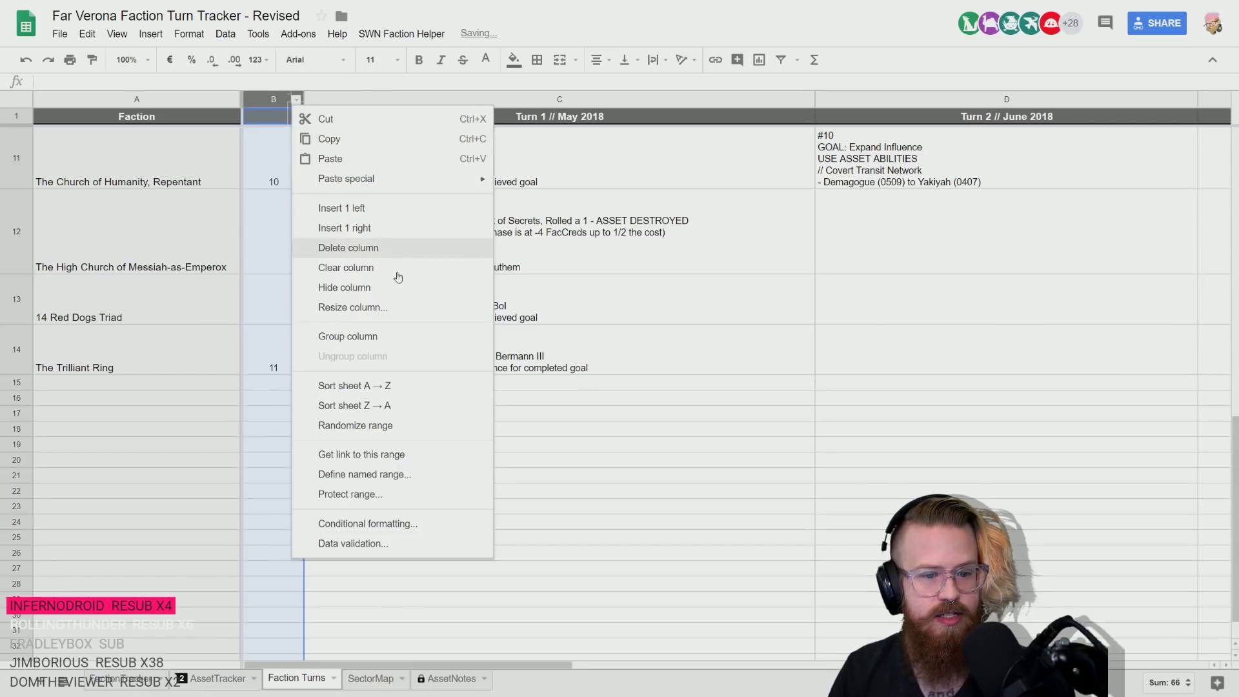
left_click(373, 387)
left_click(459, 393)
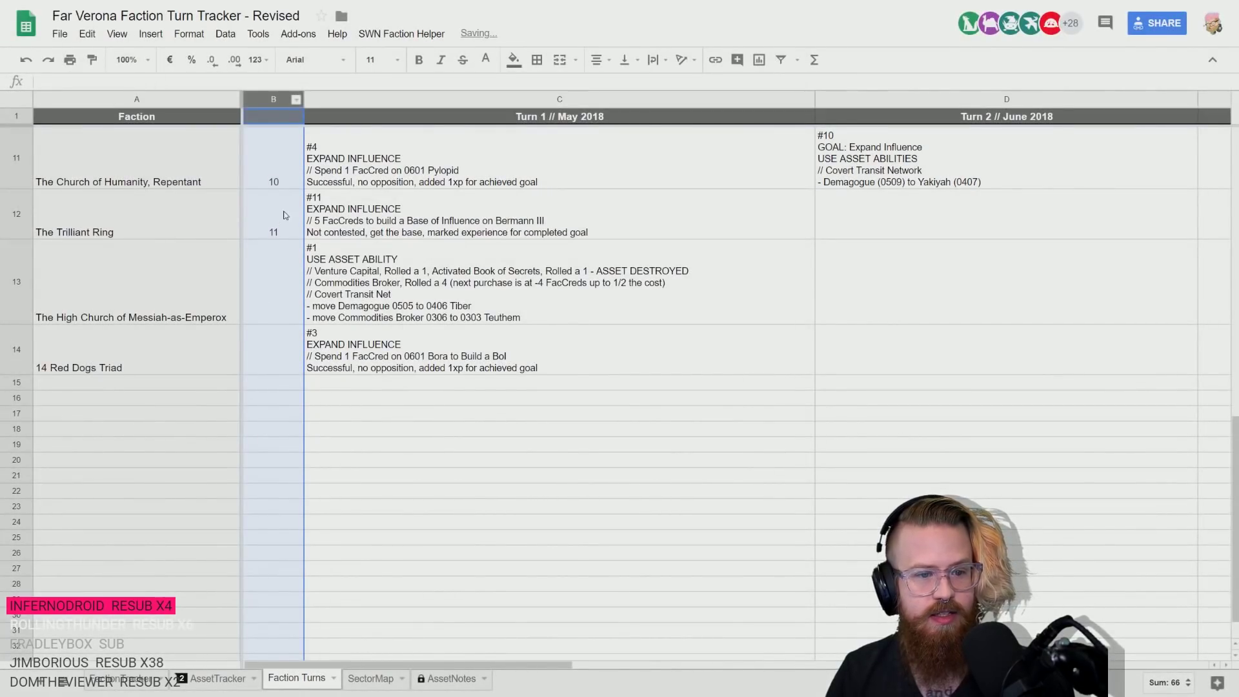
type("#11")
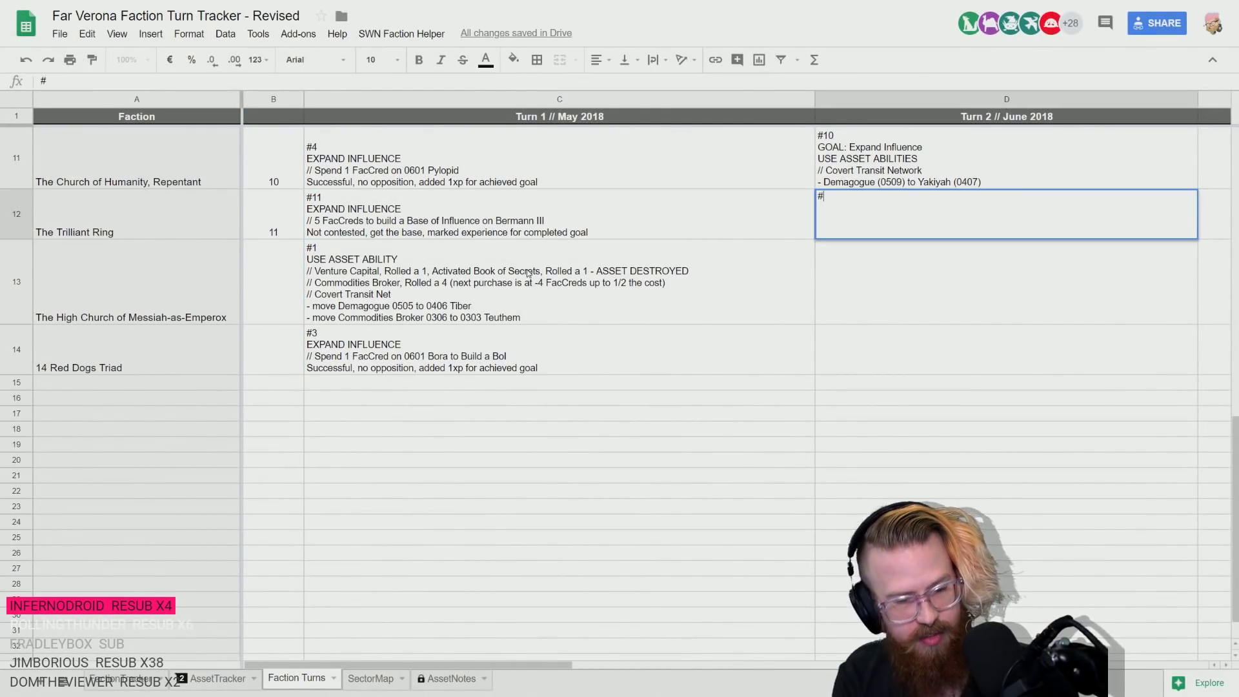
key("Return")
key("Up")
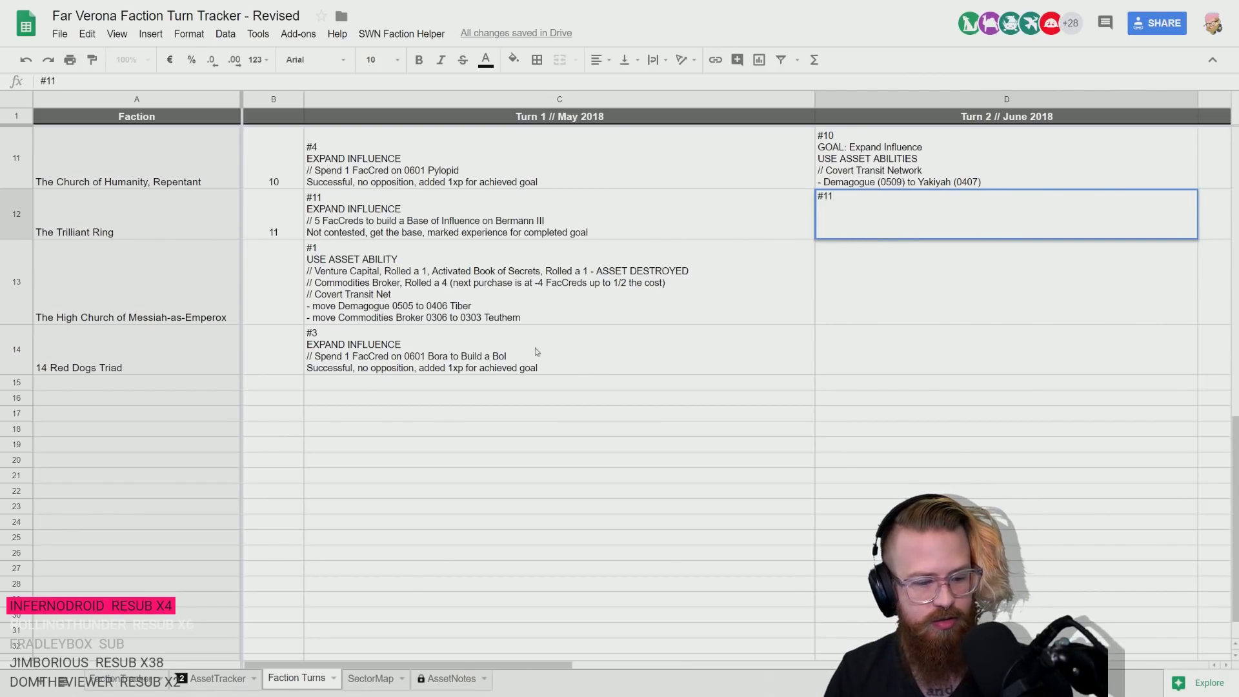
- Bring The Trilliant Ring's balance up to 5 on the FactionTracker sheet
left_click(133, 679)
left_click(83, 331)
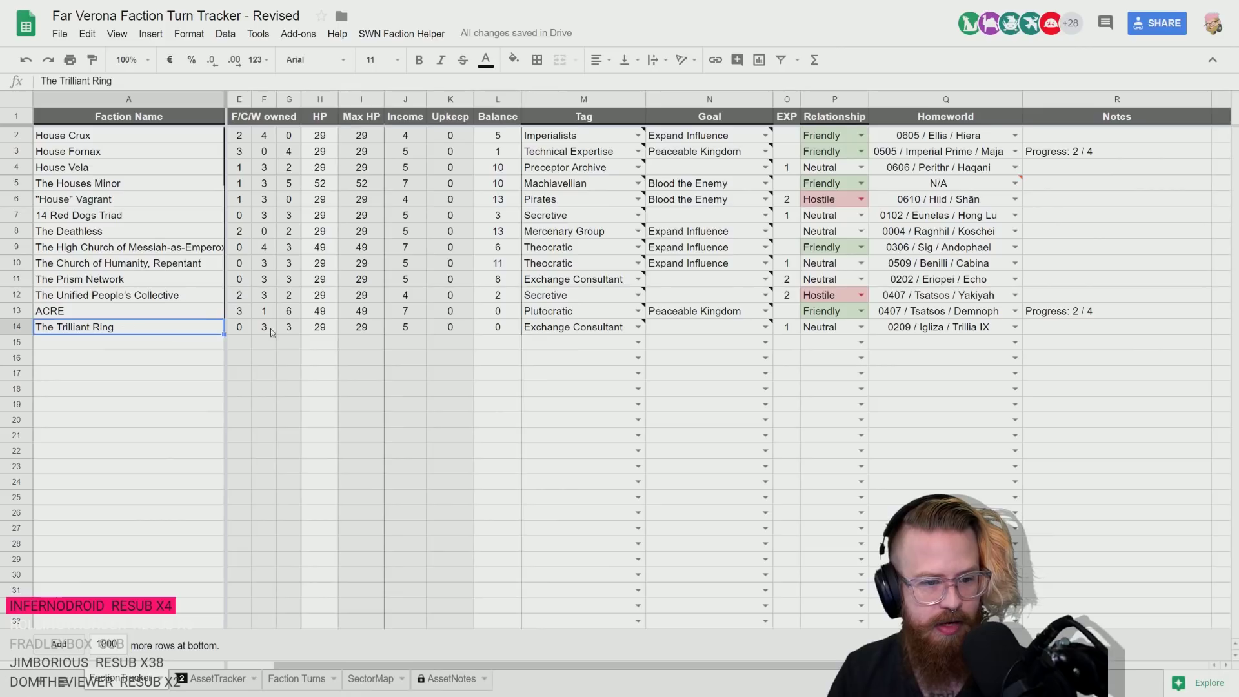
left_click(226, 99)
key("Right")
key("Right")
key("Right")
key("Right")
key("Right")
key("Right")
key("Right")
key("Right")
key("Right")
key("Right")
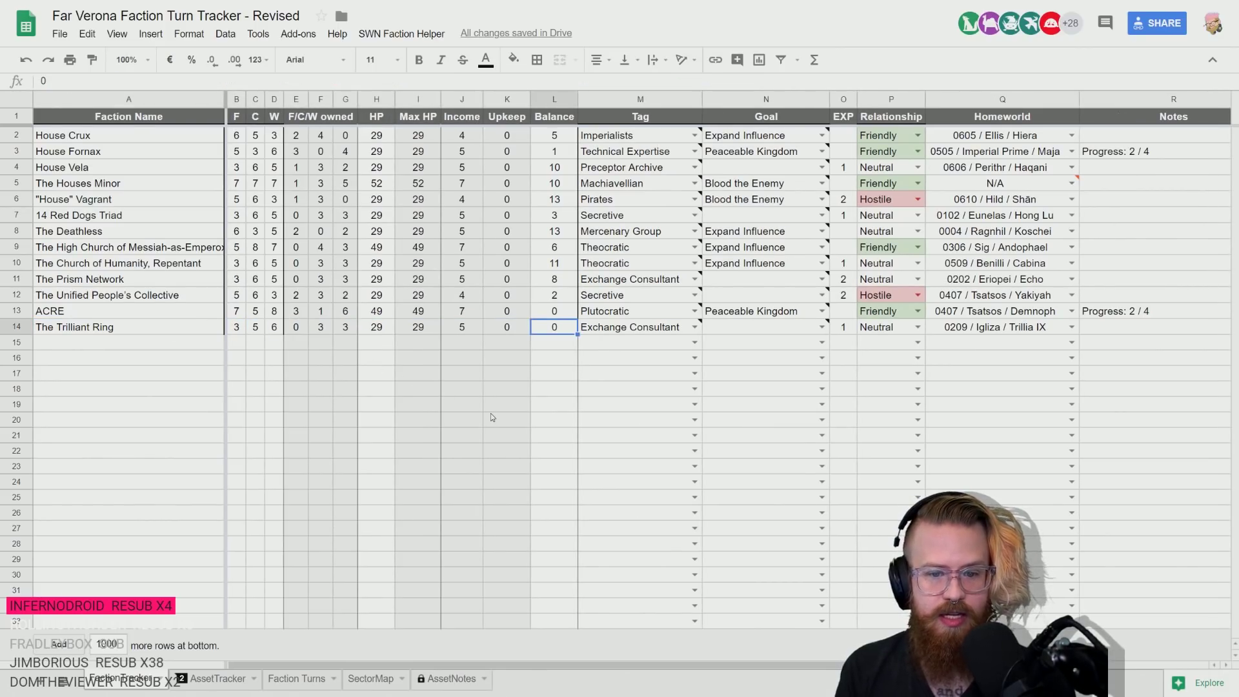
key("Return")
key("Return")
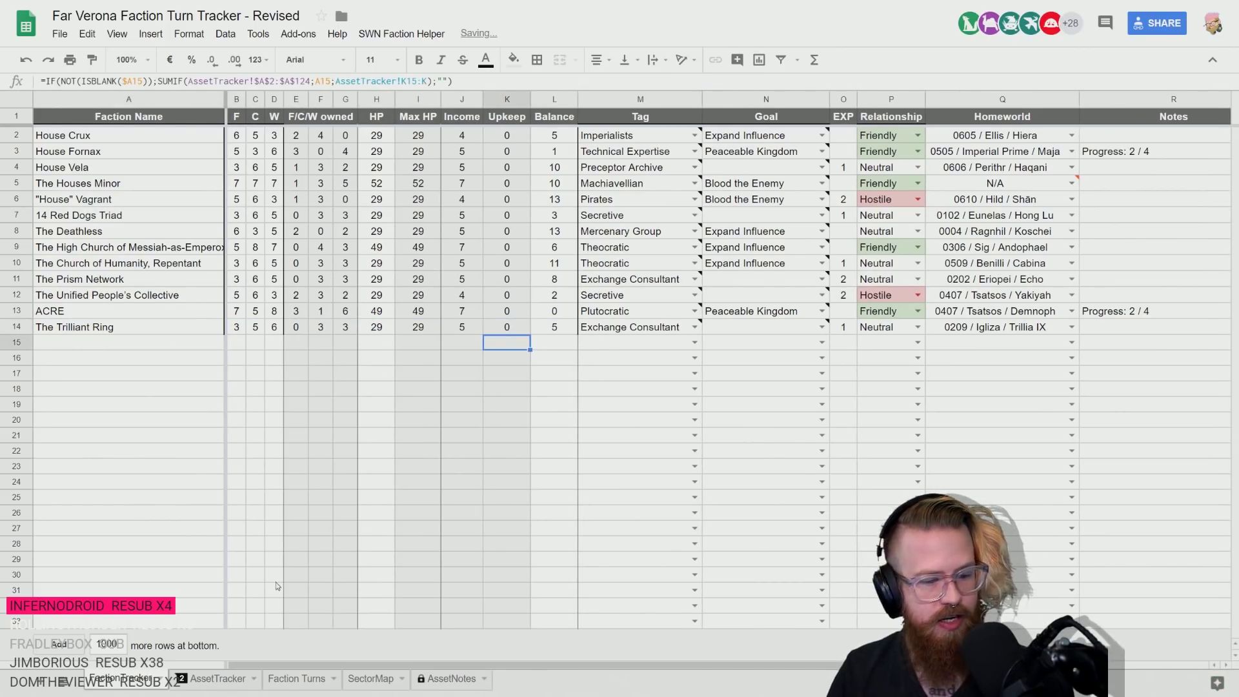
left_click(202, 679)
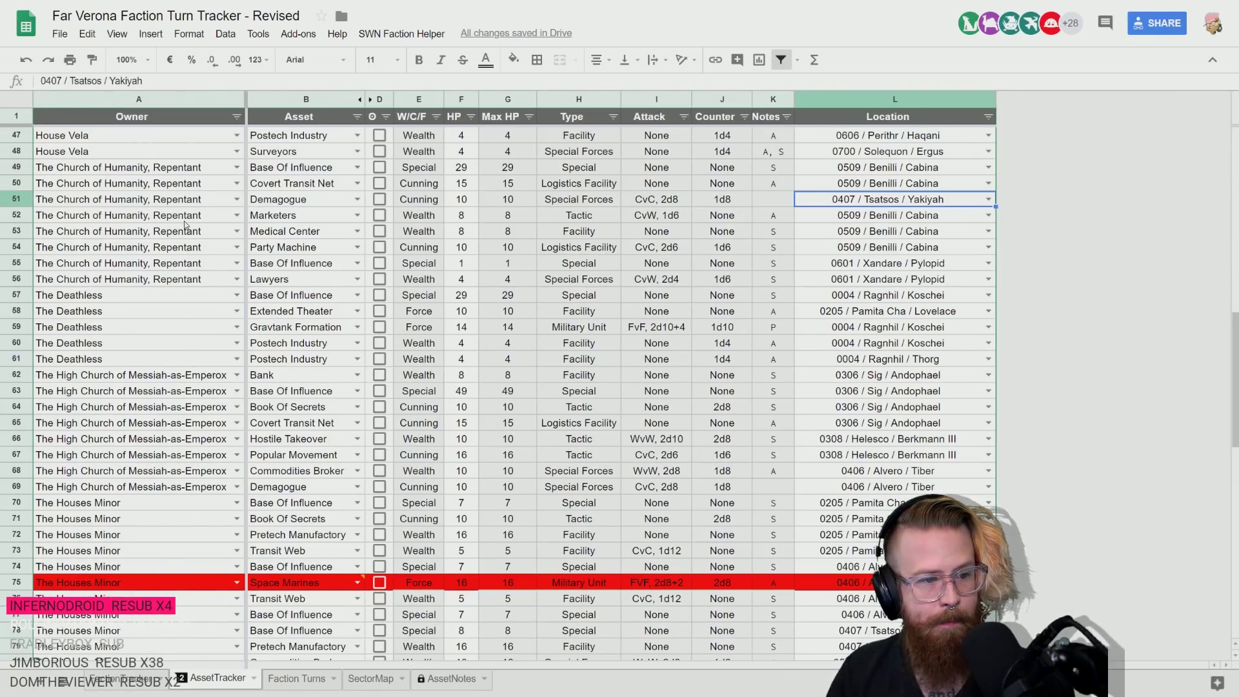
- Sort the asset list by the Owner column, accepting the protected-range warning
scroll(186, 225, "down", 1)
left_click(237, 116)
left_click(97, 137)
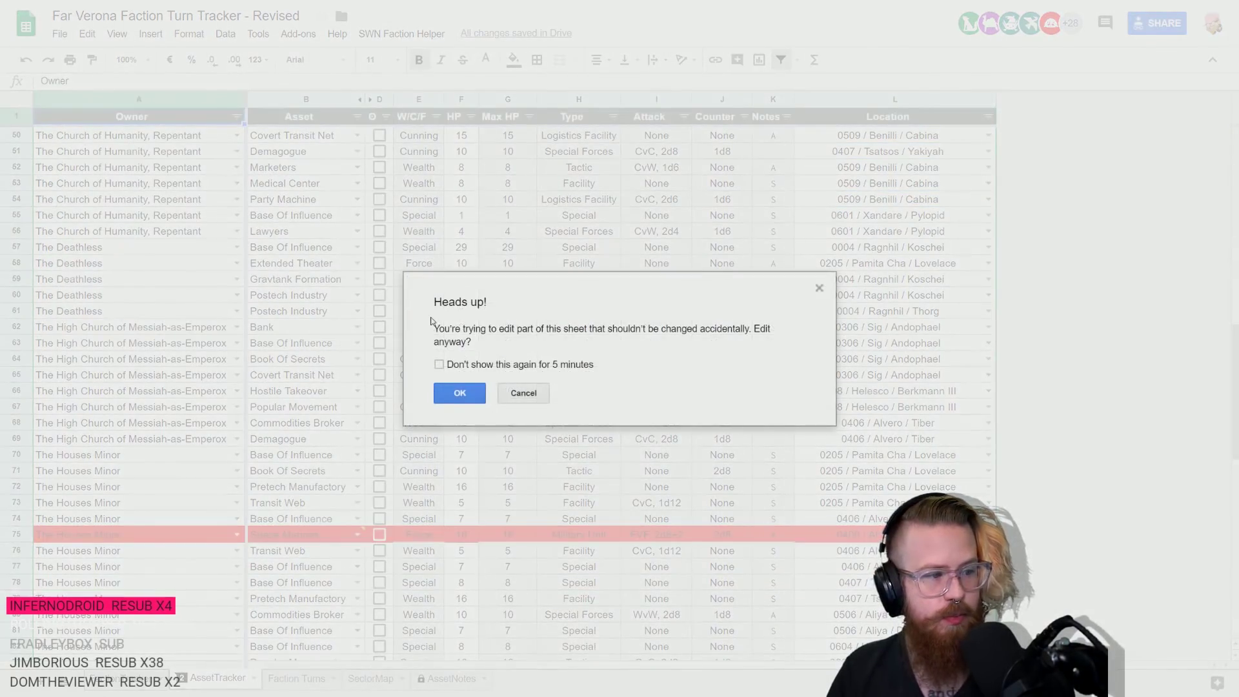
left_click(458, 393)
- Review The Trilliant Ring's Party Machine assets, including the one at Pavvis, then return to FactionTracker
scroll(100, 432, "down", 10)
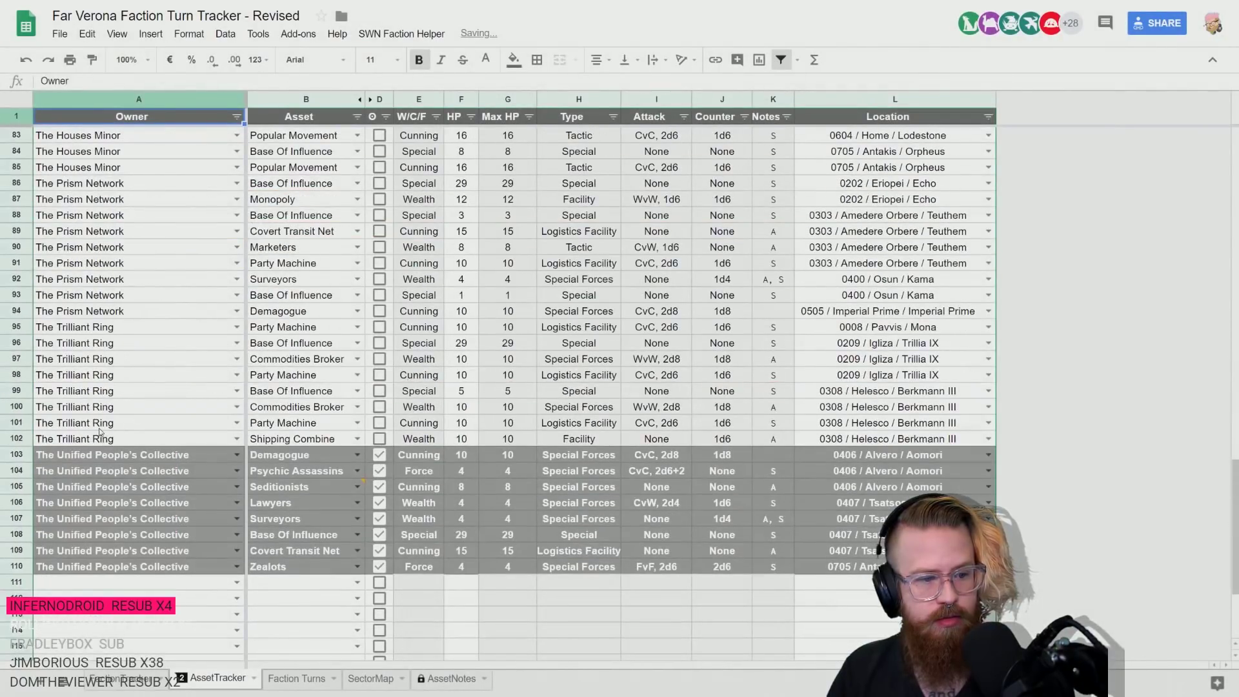
left_click(291, 380)
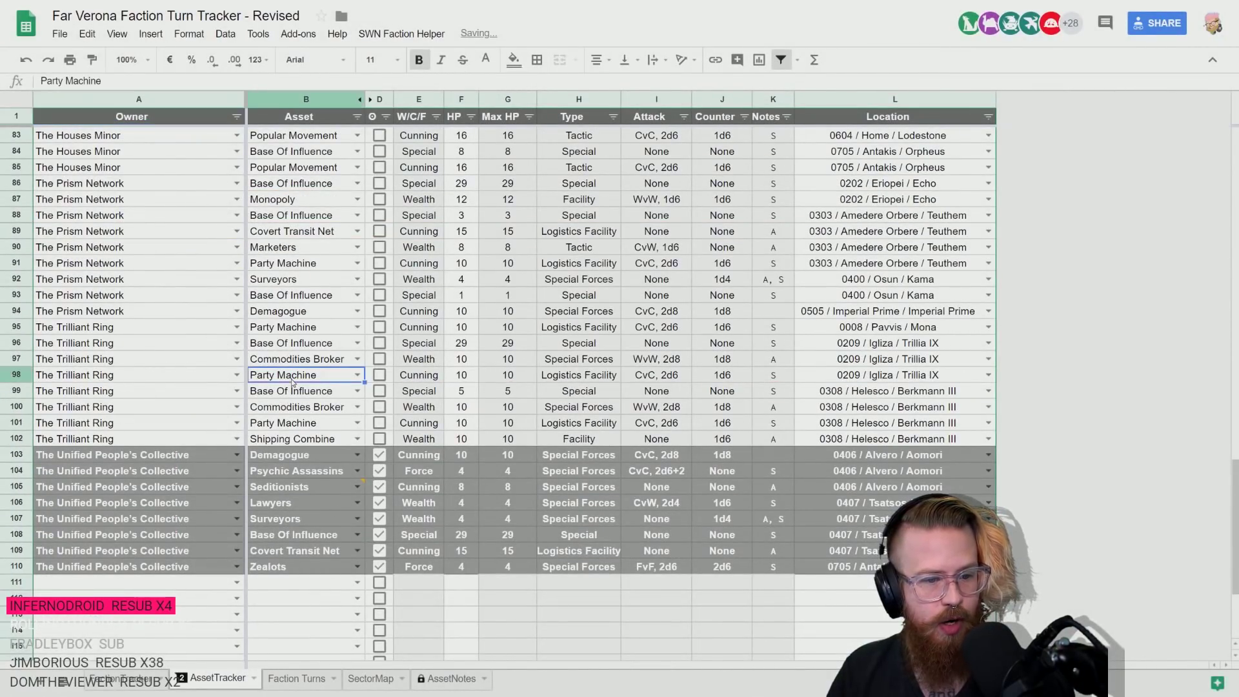
left_click(292, 428)
left_click(287, 330)
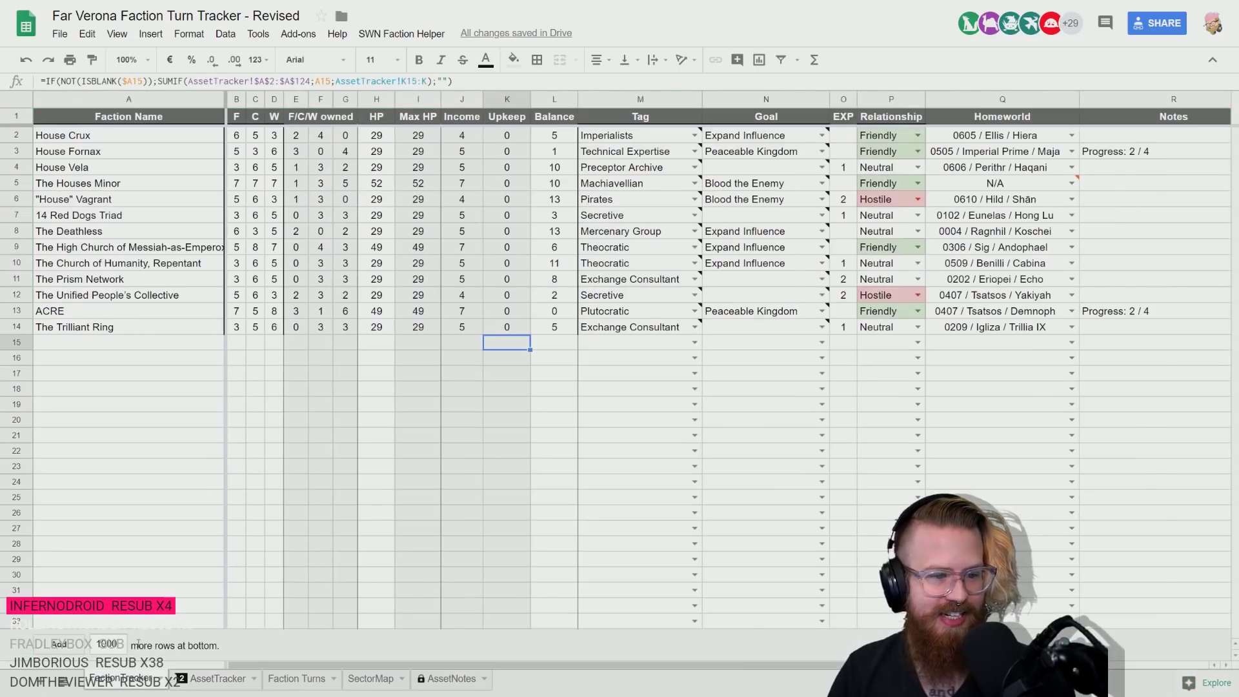
left_click(122, 678)
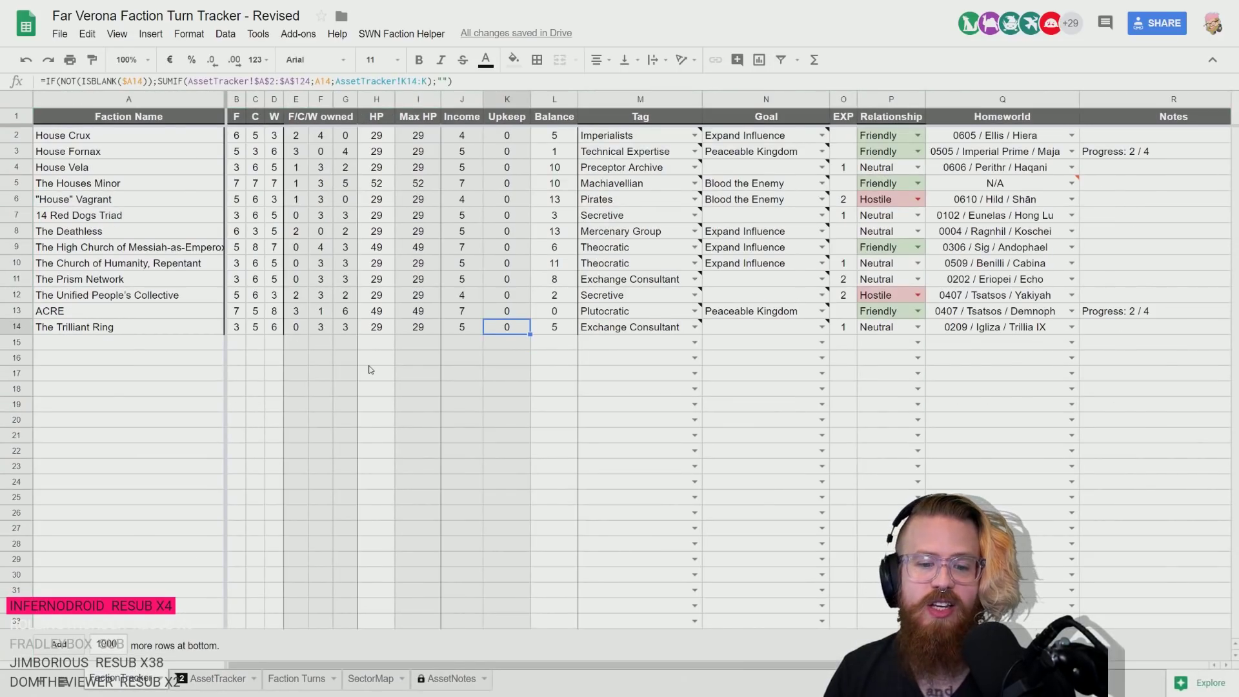
- Enter 8 as The Trilliant Ring's balance and Expand Influence as its goal in N14
key("Right")
type("8")
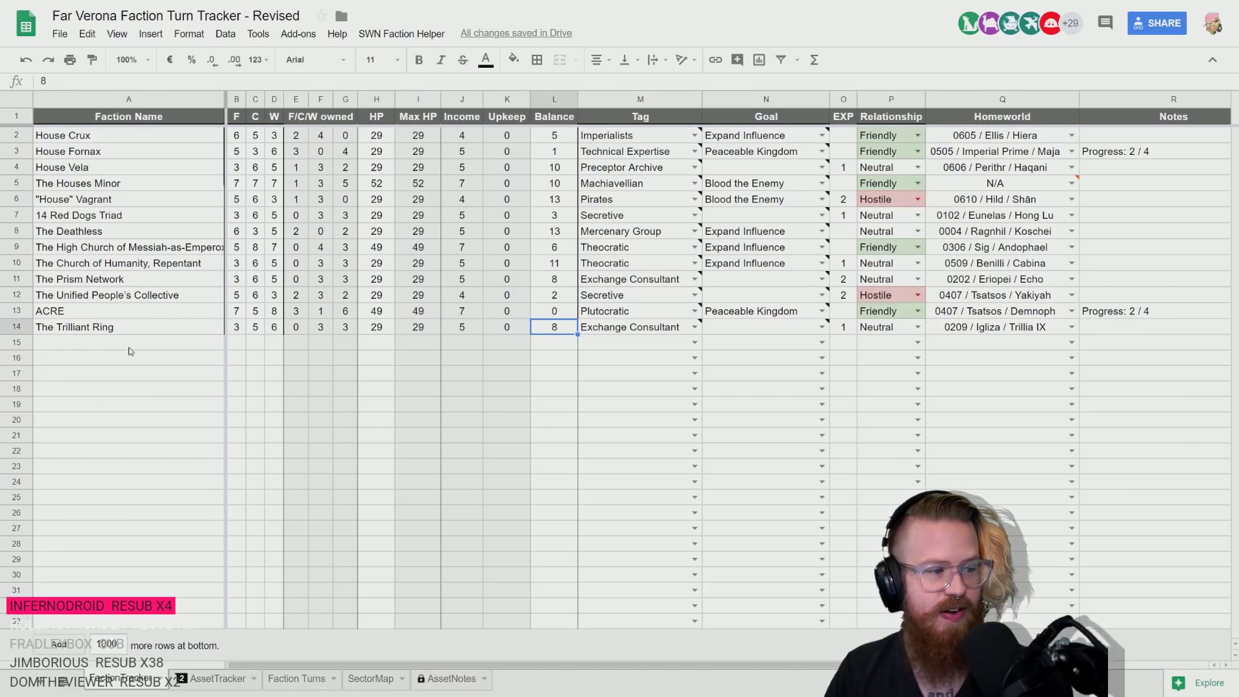
left_click(748, 333)
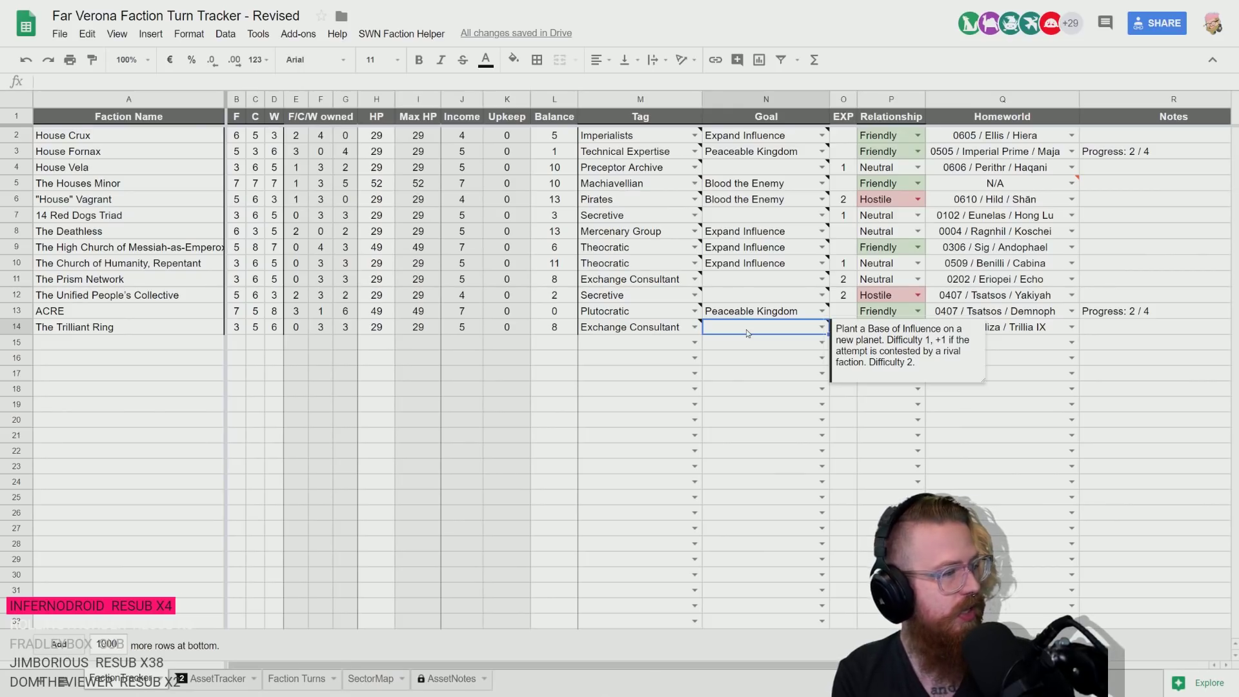
type("Exp")
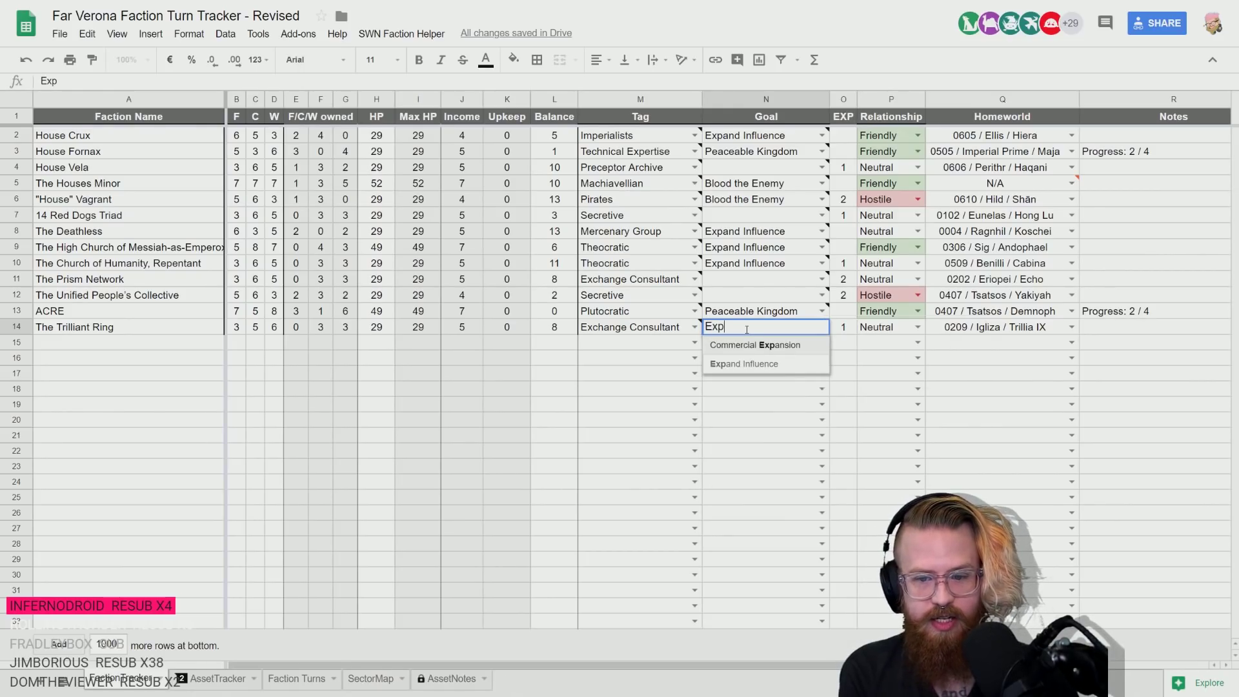
key("Down")
key("Down")
key("Return")
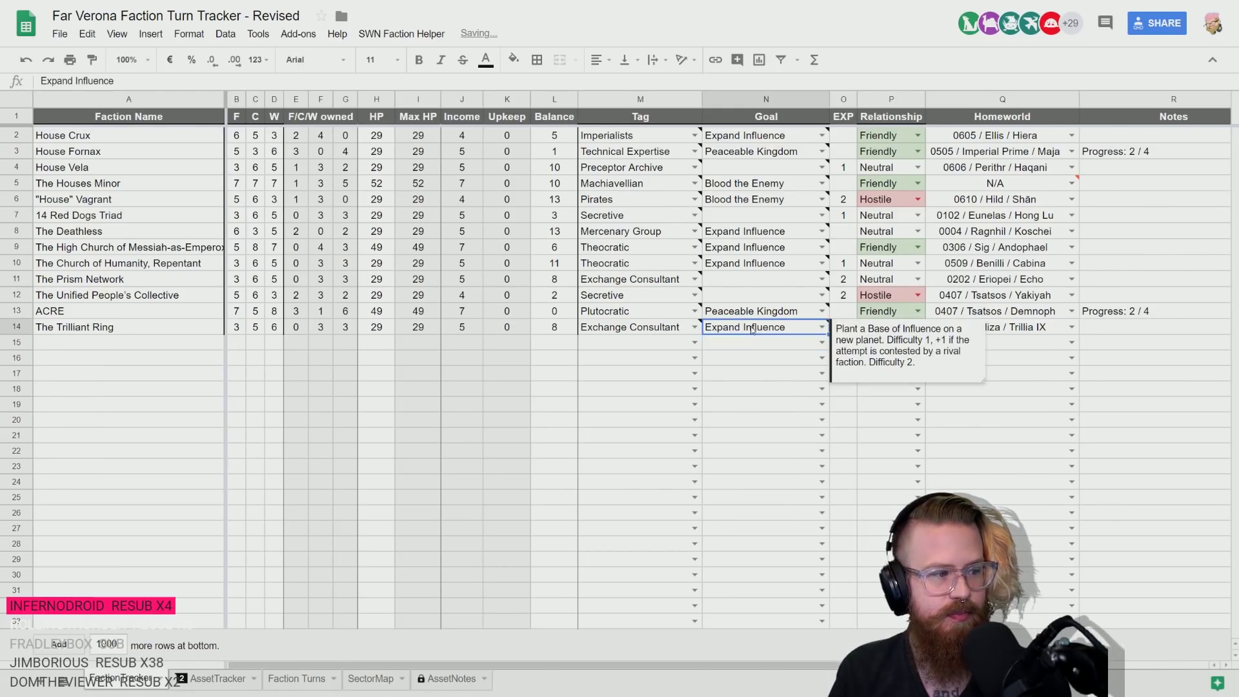
key("Home")
key("Right")
key("Right")
key("Right")
key("Right")
key("Right")
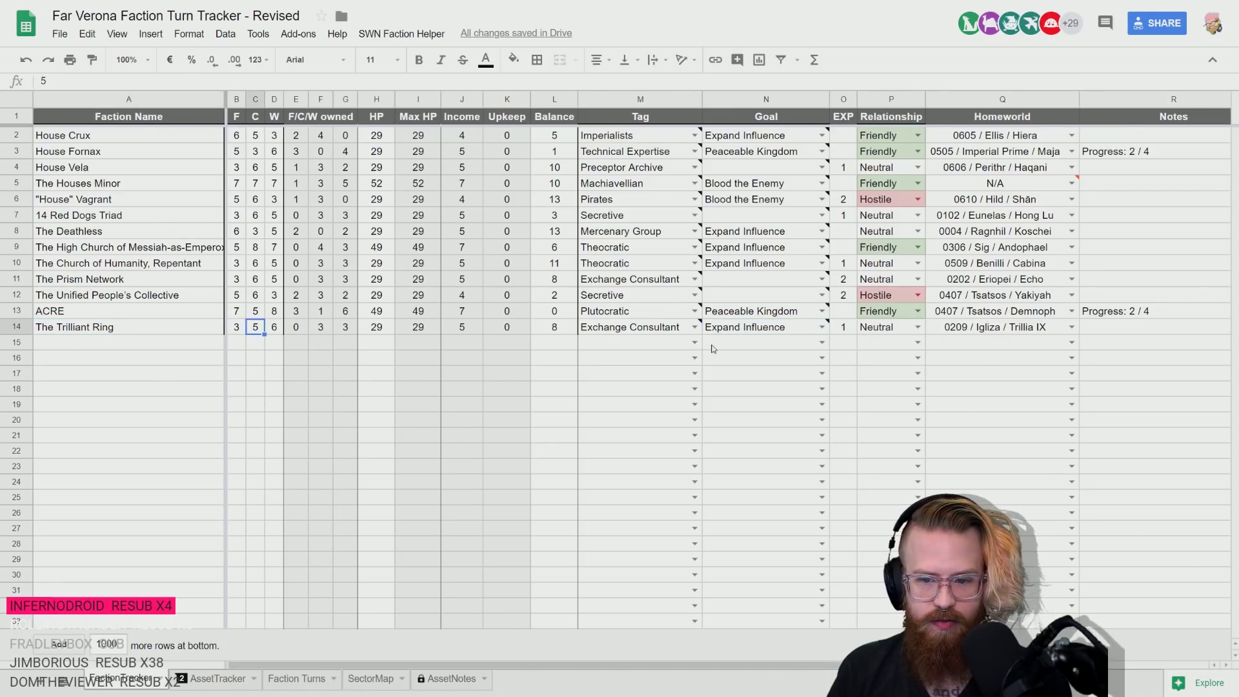
left_click(749, 332)
left_click(753, 376)
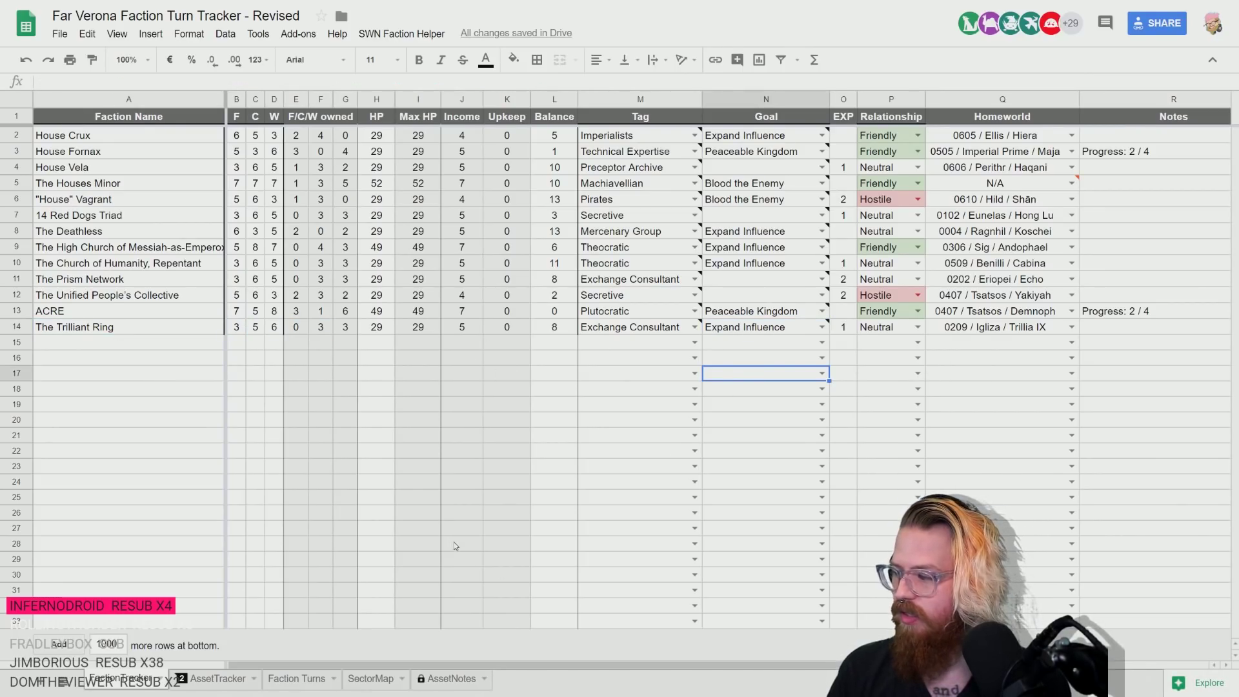
- On Faction Turns, add 'GOAL: Expand Influence' and a SEIZE PLANET line to The Trilliant Ring's turn 2 entry
left_click(298, 679)
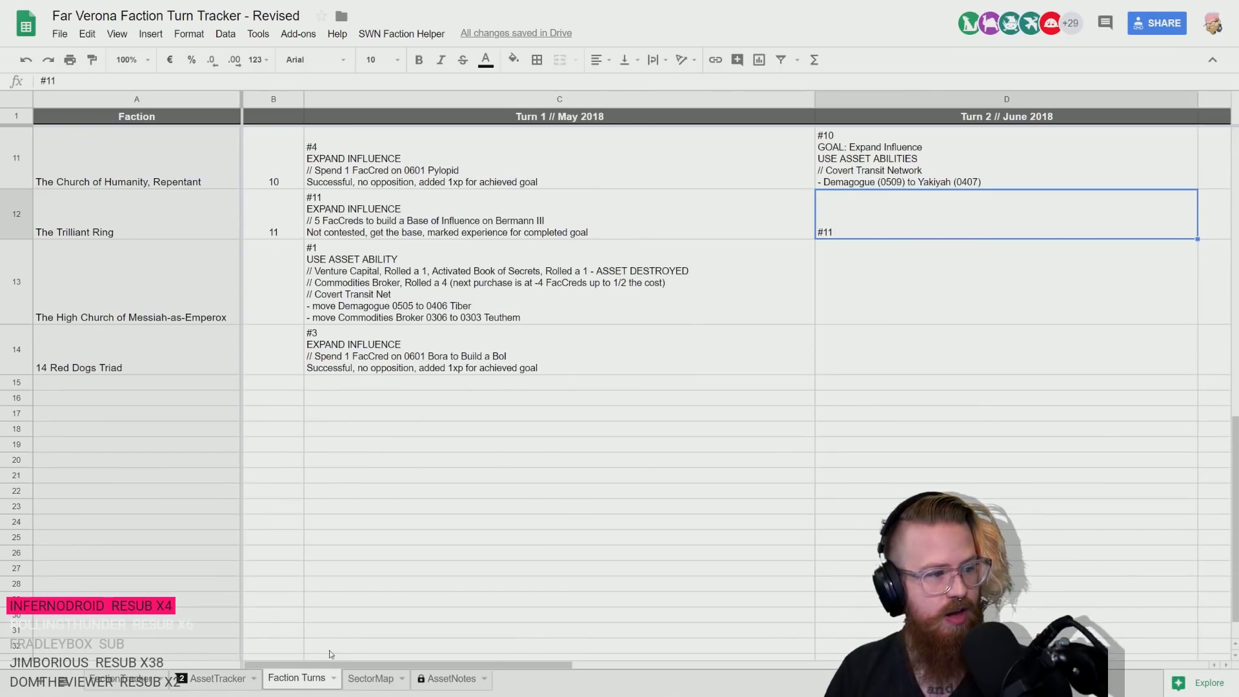
double_click(843, 232)
key("alt+Return")
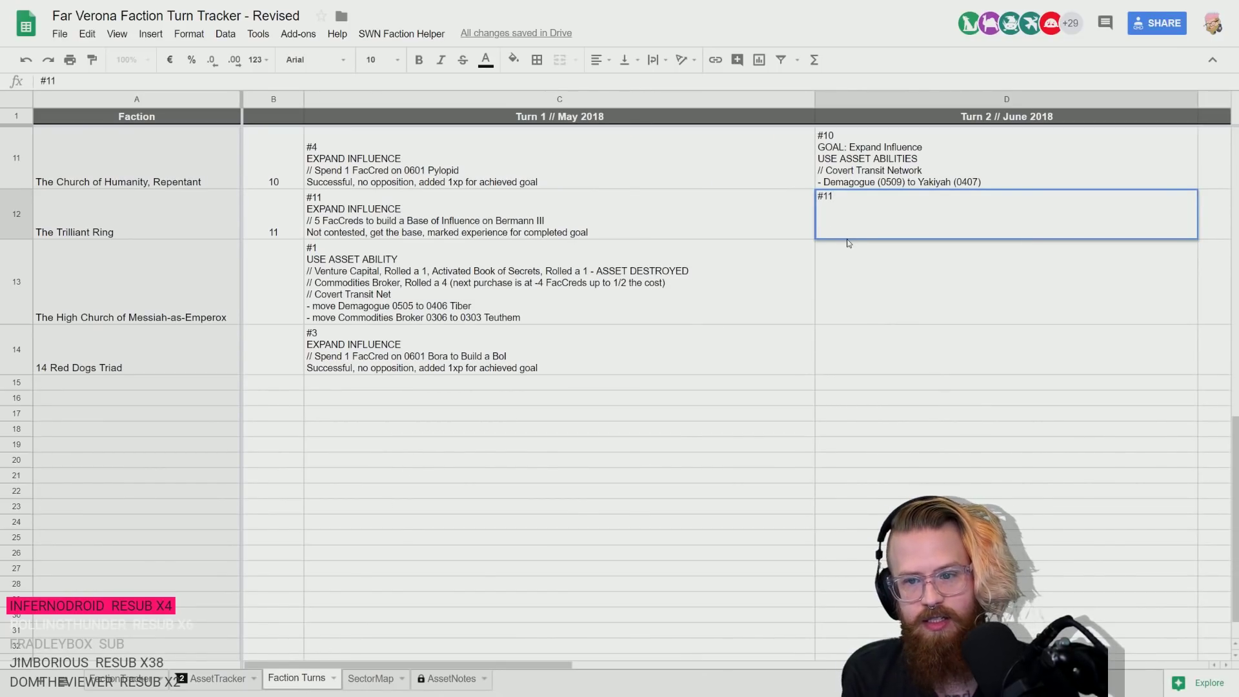
type("GOAL: Ex")
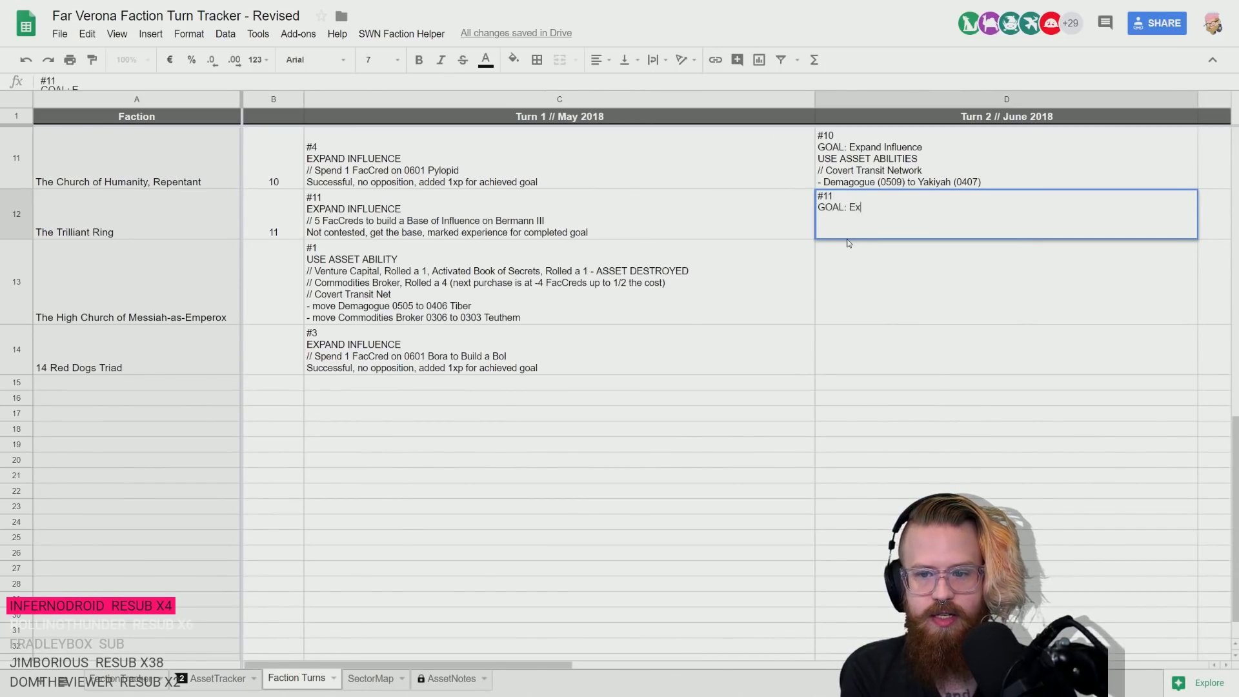
type("pand Influence")
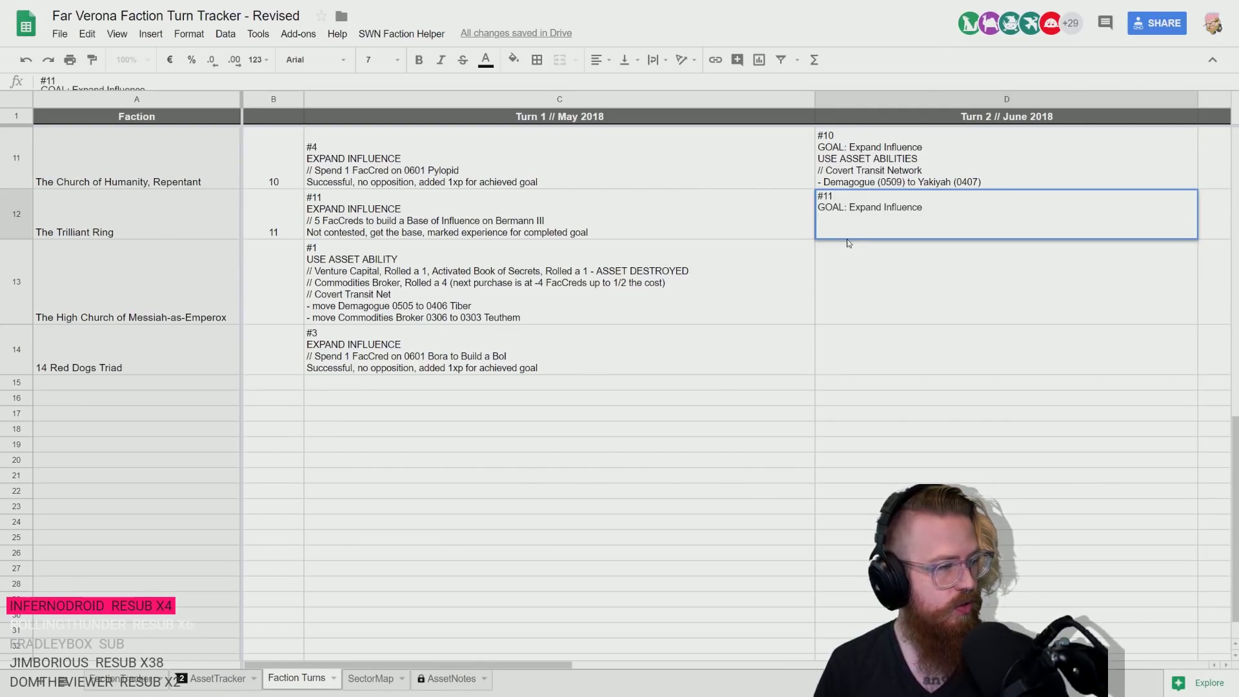
type("S")
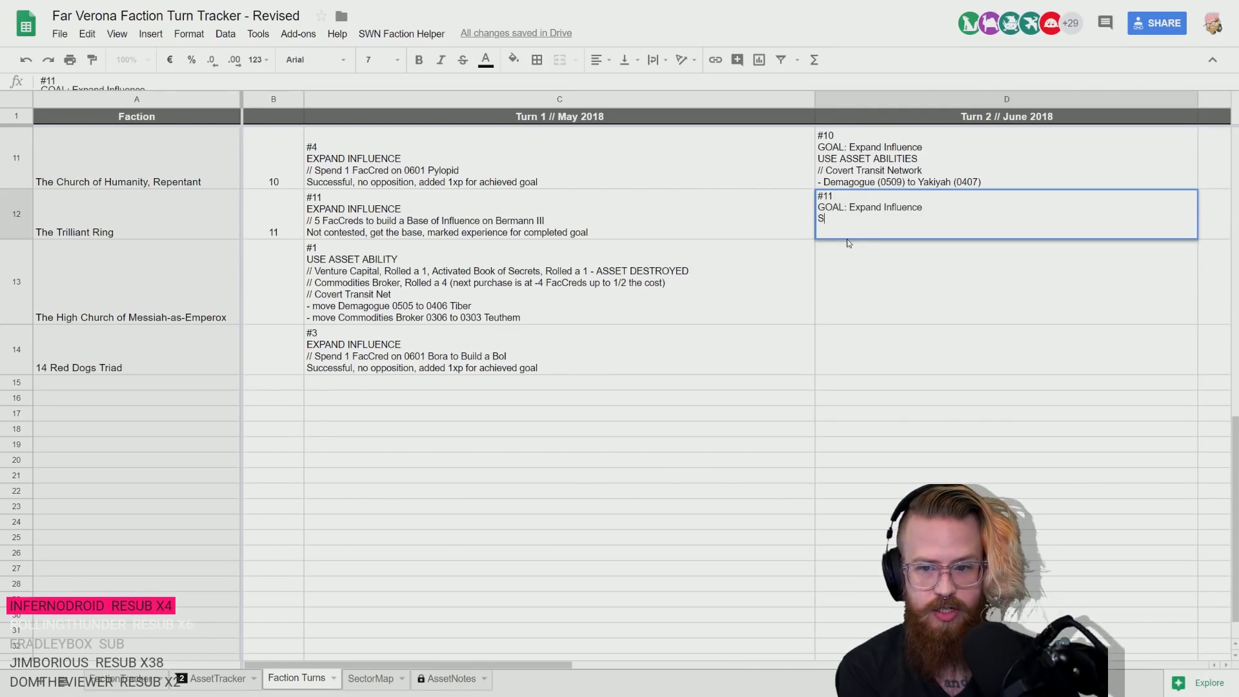
type("lEI")
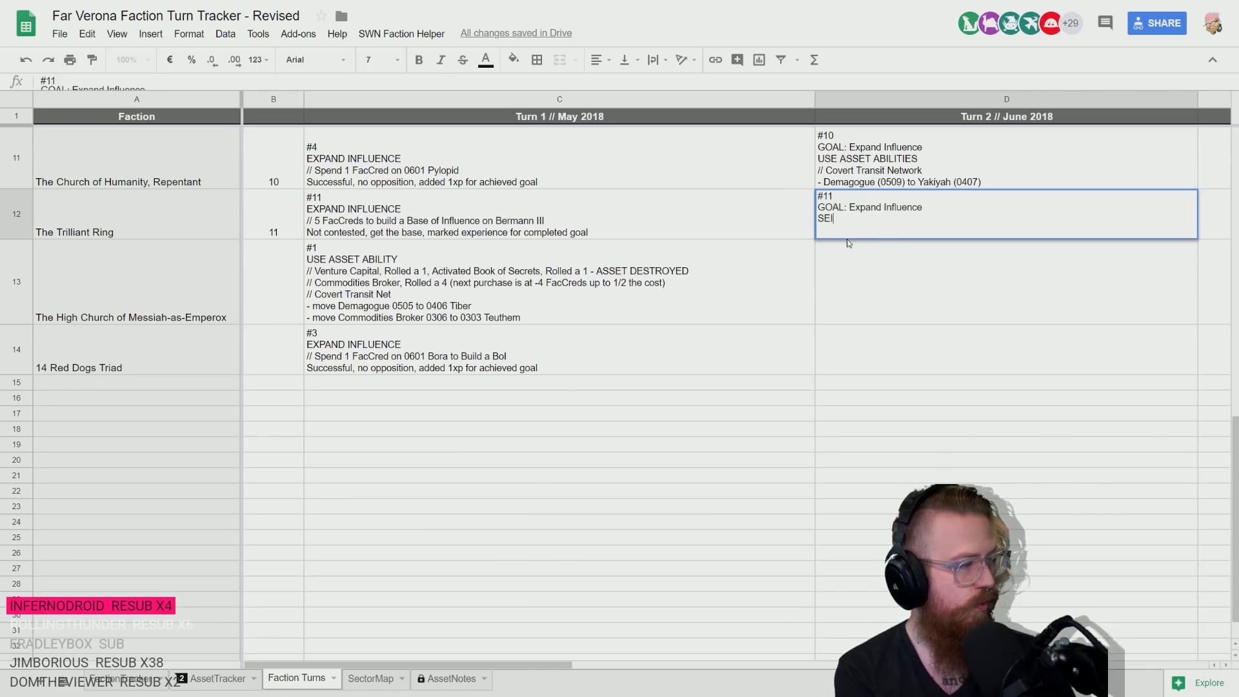
type("ZE ")
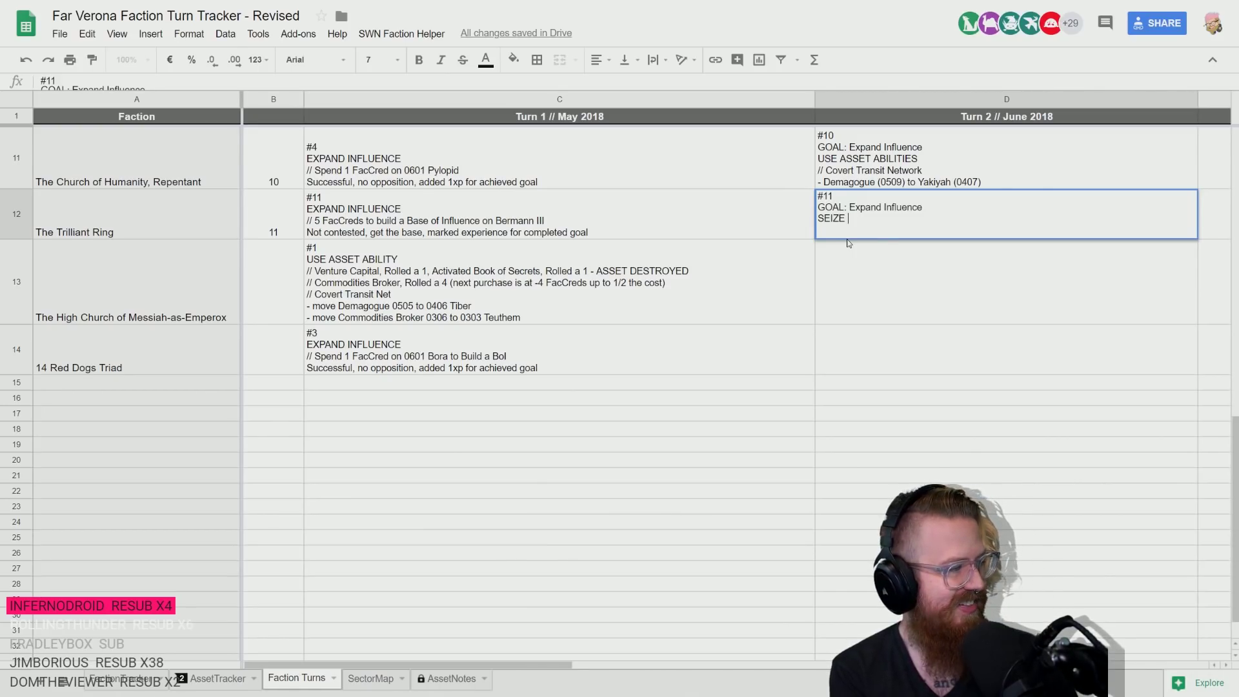
type("PLANET")
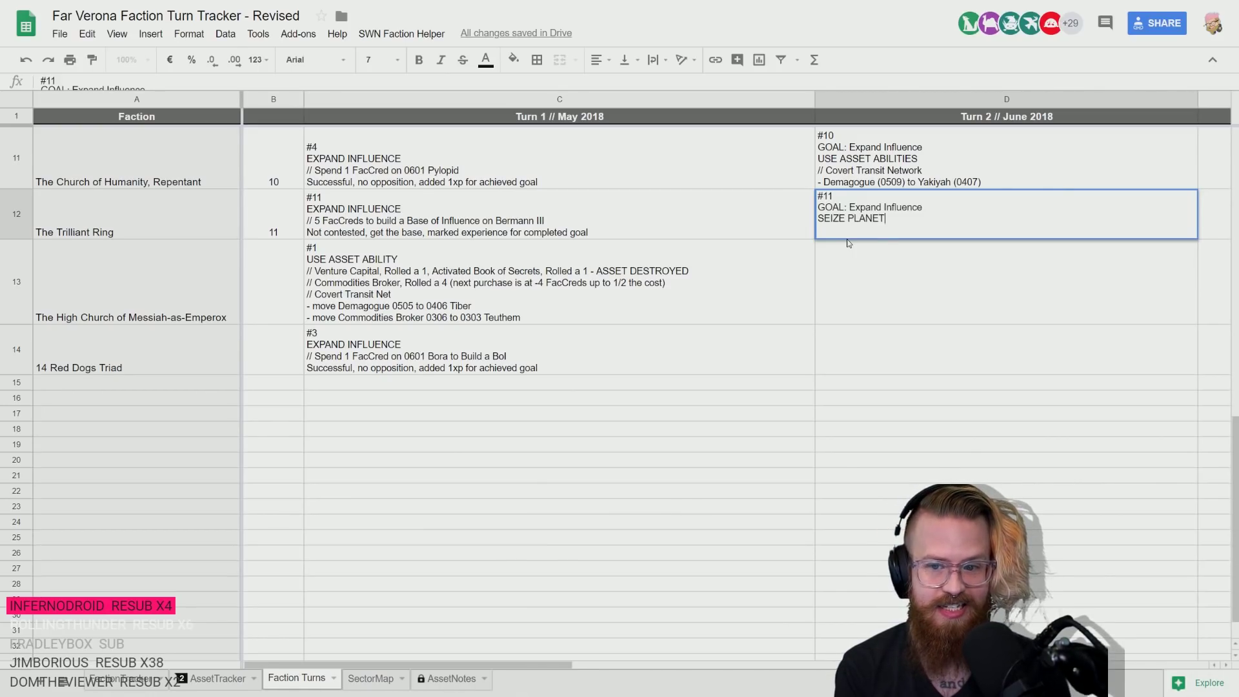
key("ctrl+Return")
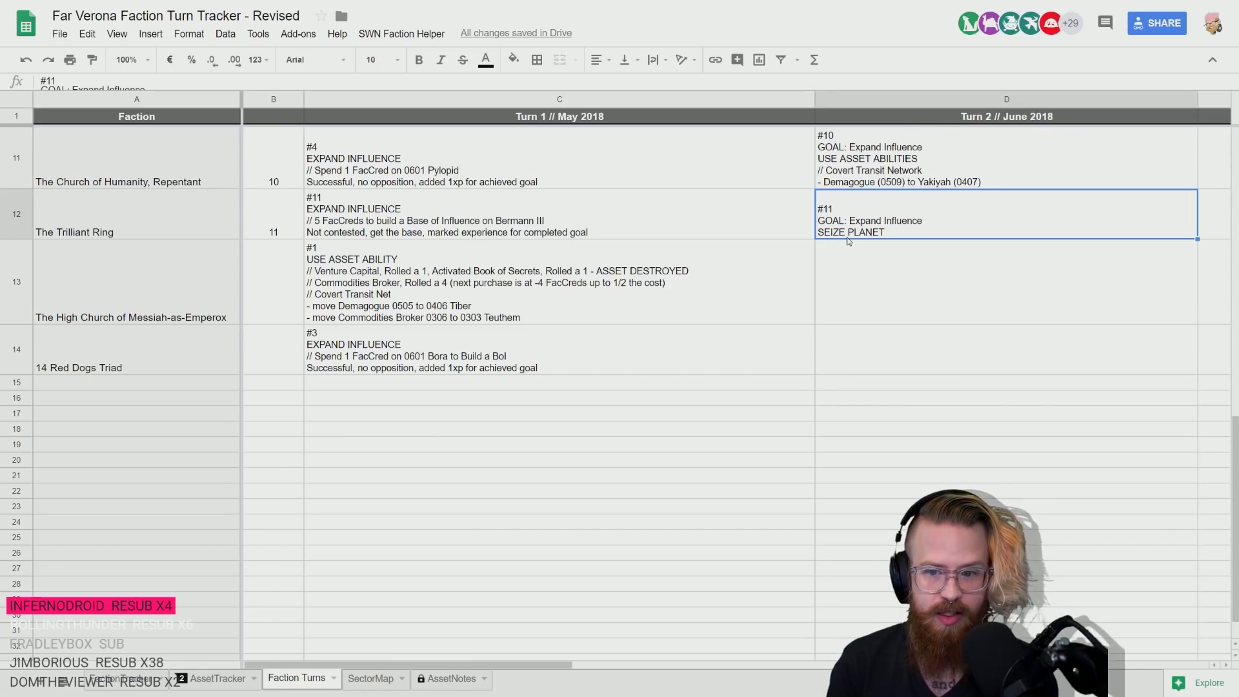
- Complete that line to read '// SEIZE PLANET (0008) Mona, Pavvis'
double_click(896, 236)
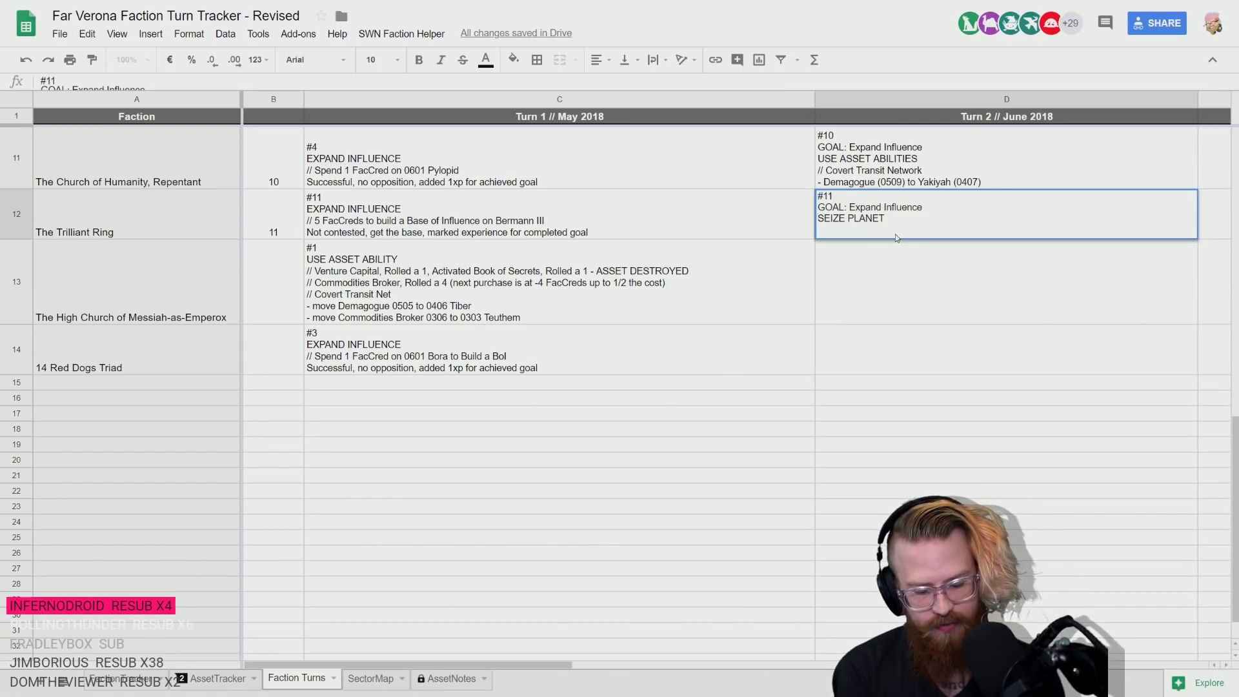
key("Home")
type("//")
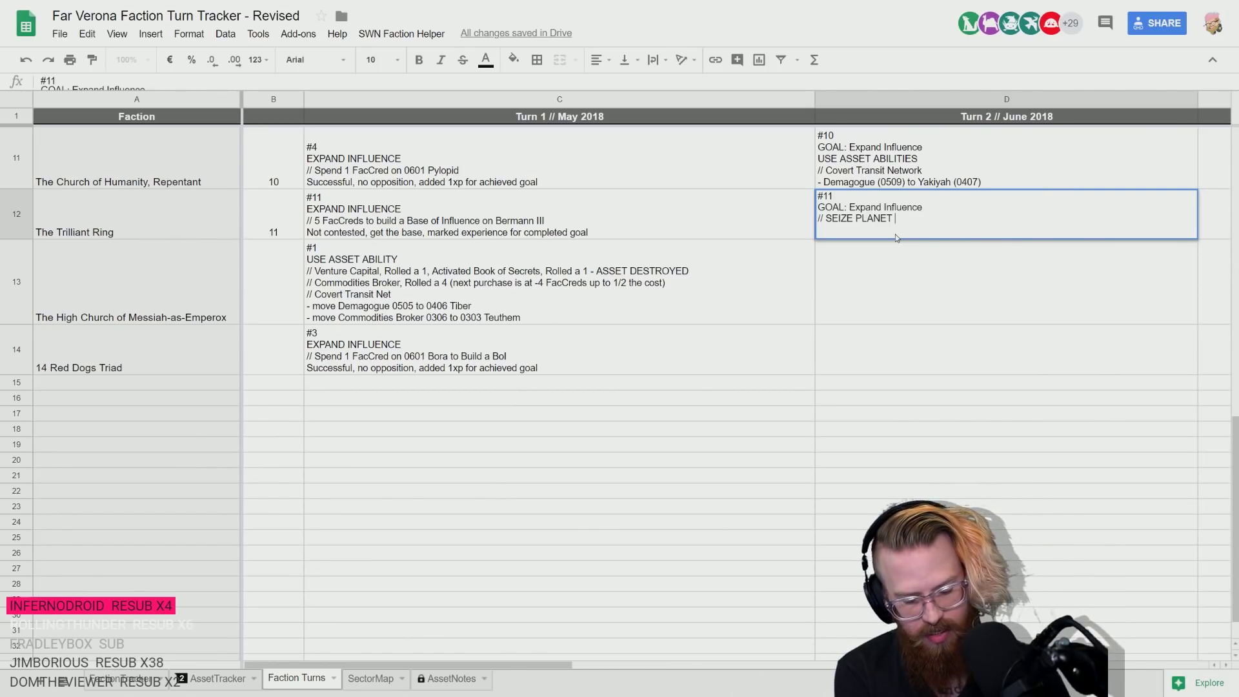
type("()")
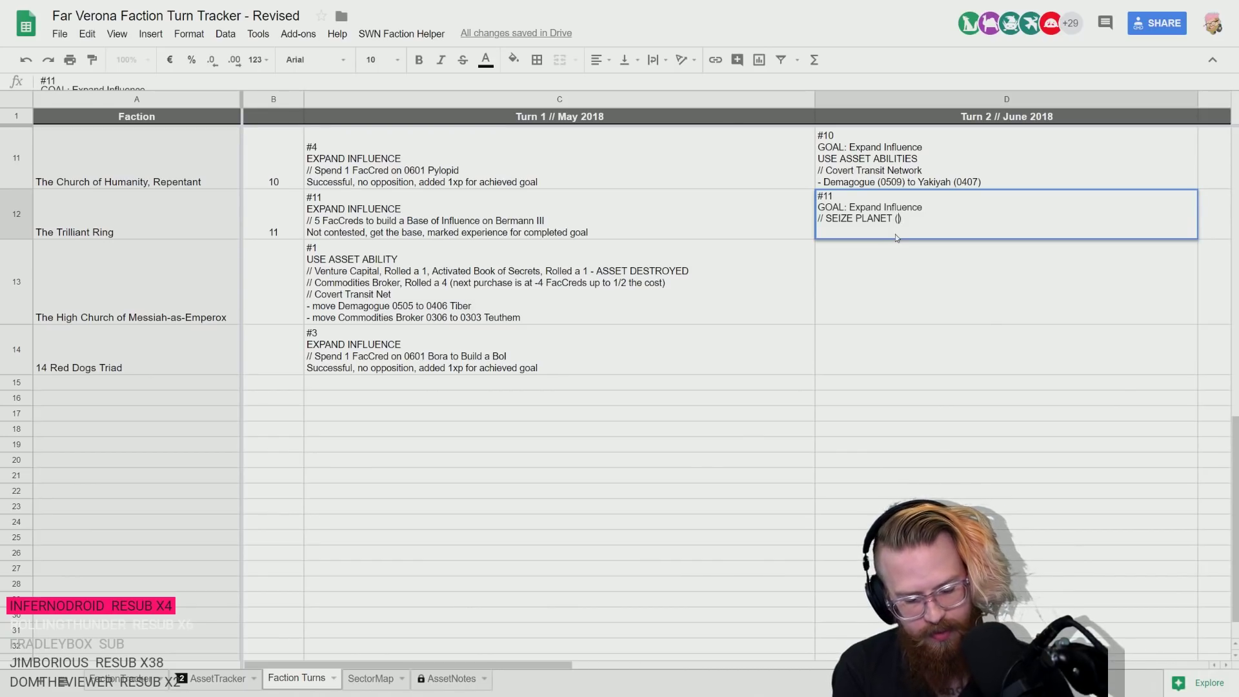
type("0008")
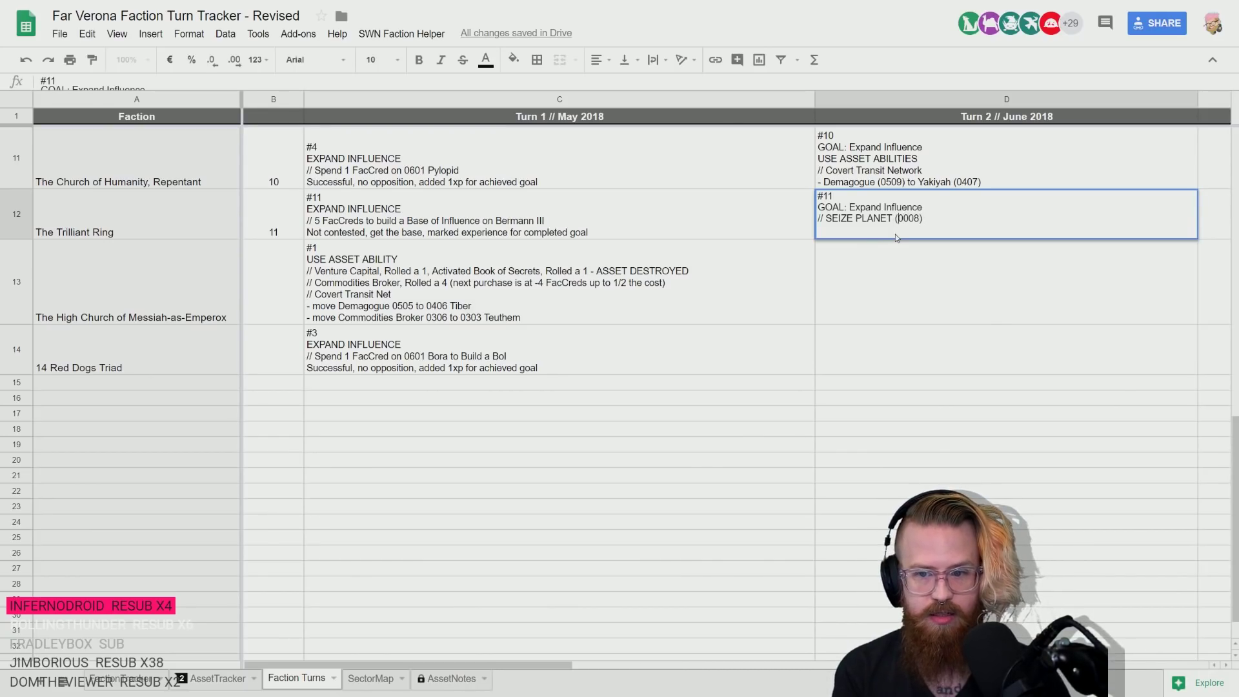
type(" M")
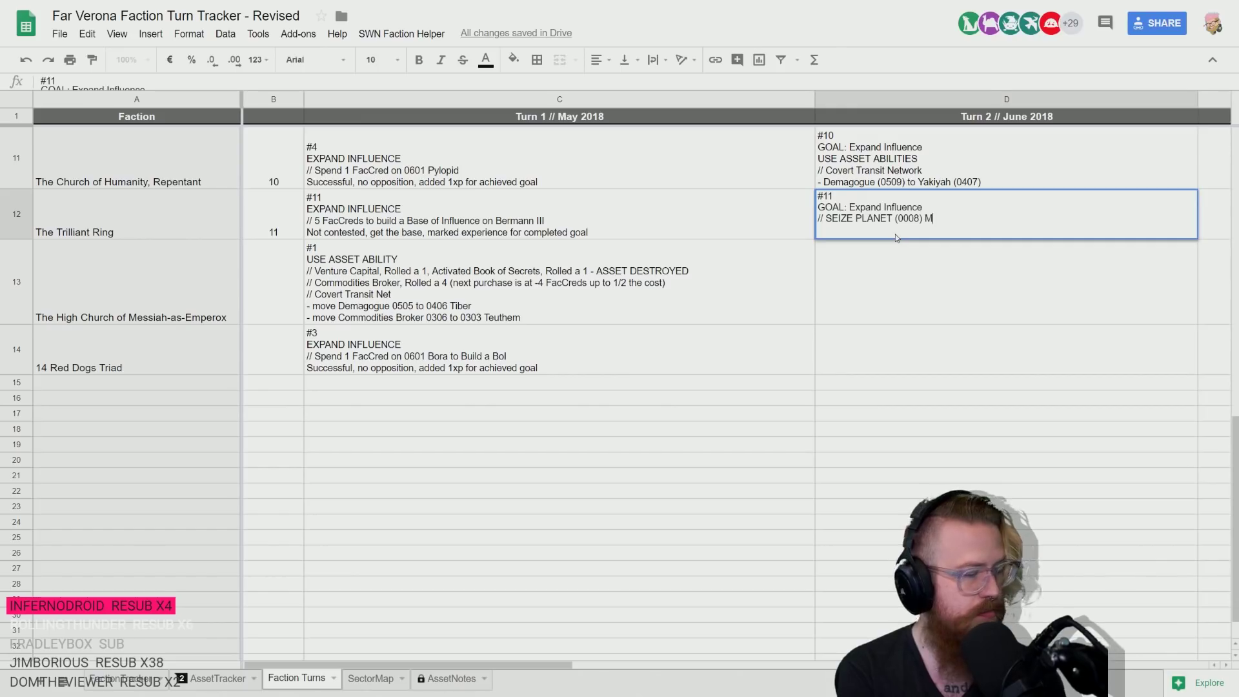
type("ona, Pavvis")
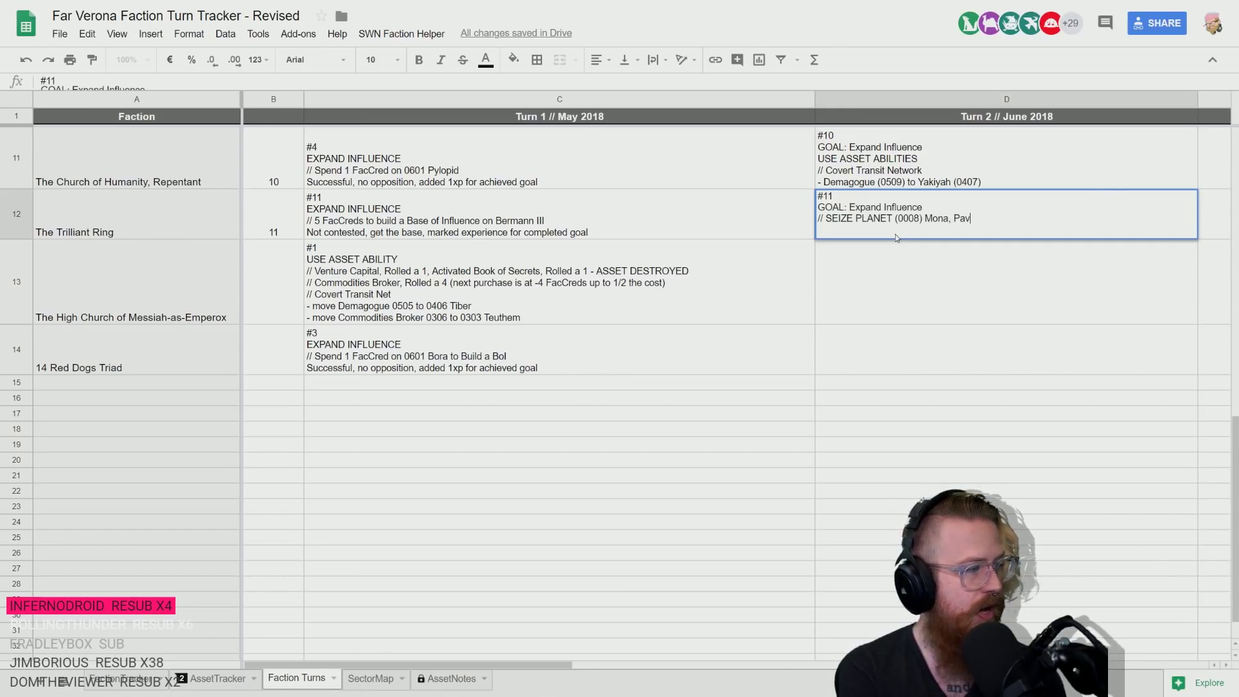
left_click(860, 276)
left_click(825, 225)
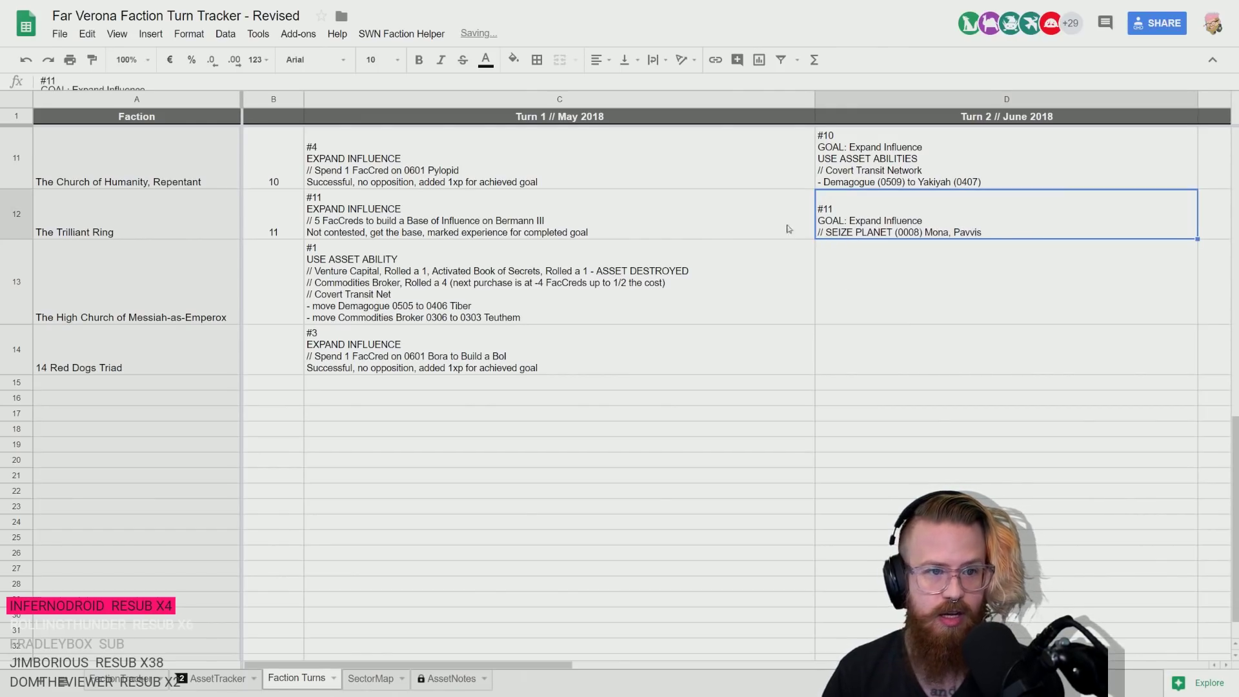
left_click(210, 677)
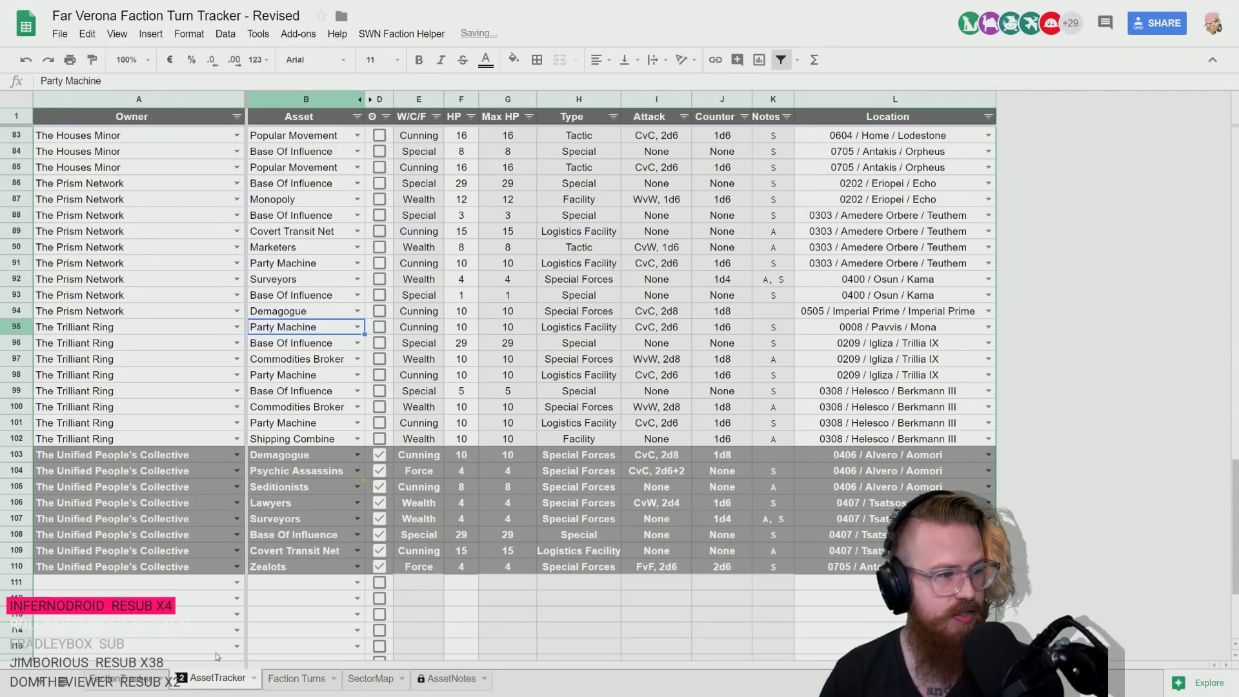
- Sort the asset rows A→Z by Location, confirming the protection warning
left_click(987, 116)
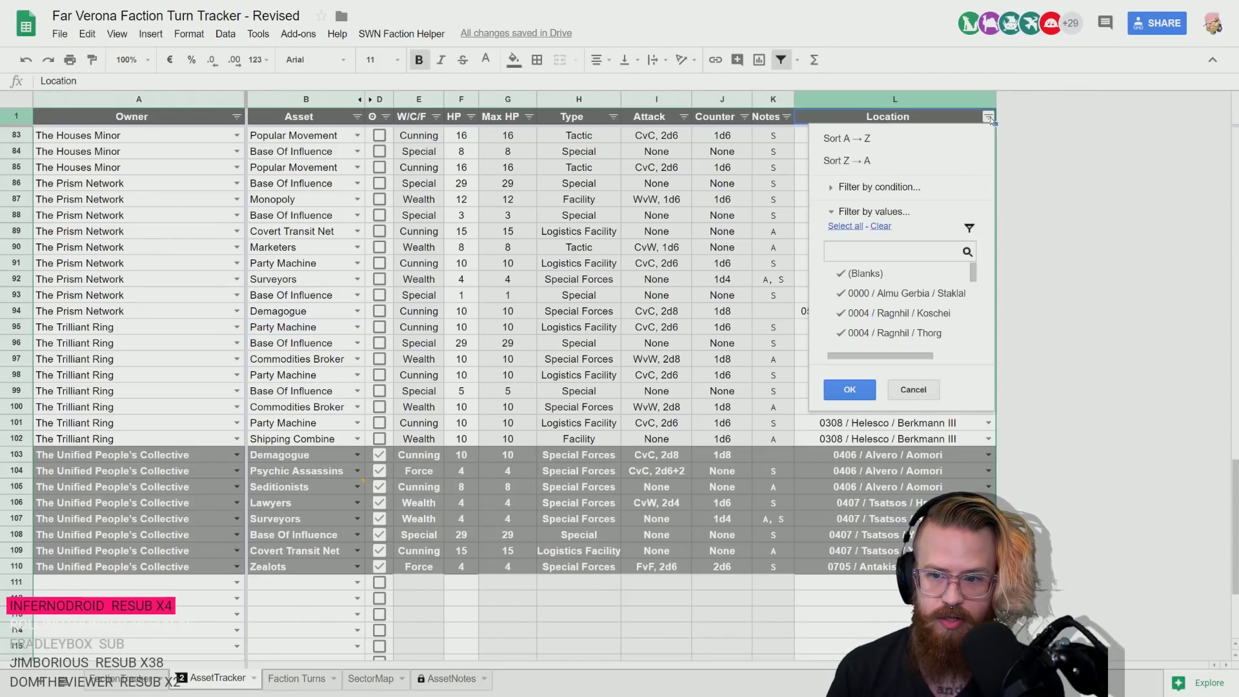
left_click(876, 141)
left_click(460, 393)
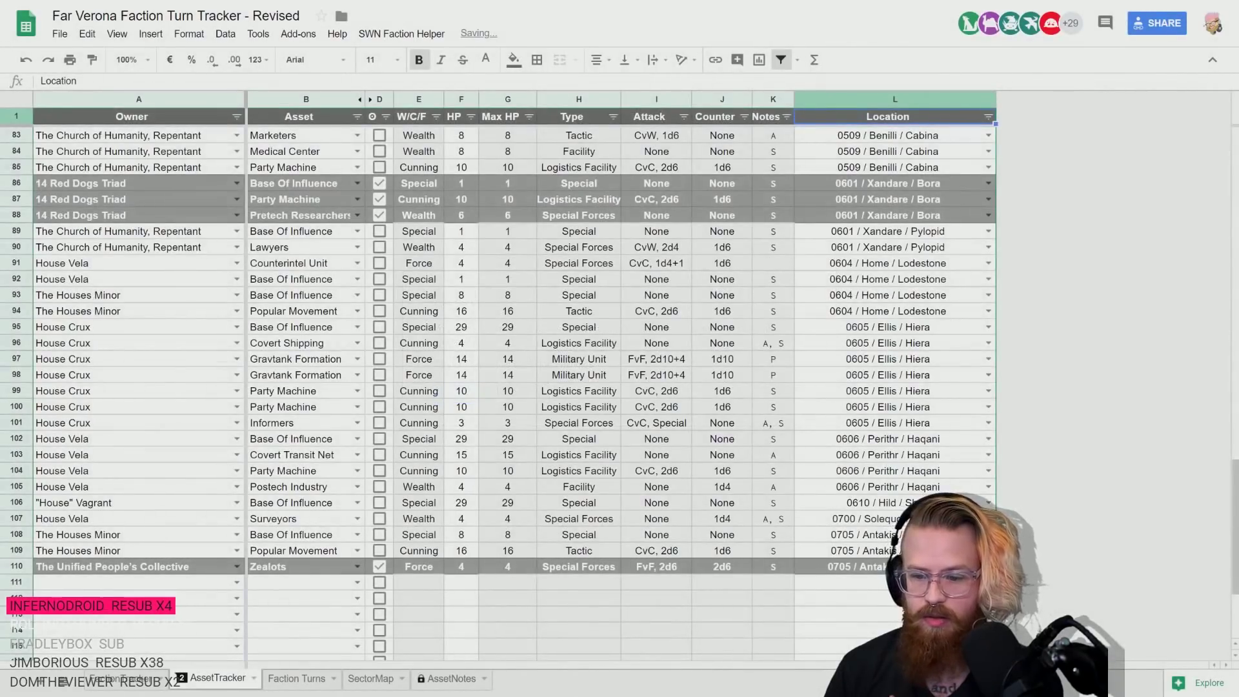
- Check row 7's asset at 0008 / Pavvis / Mona and its owner, The Trilliant Ring
scroll(830, 406, "up", 4)
scroll(885, 422, "up", 20)
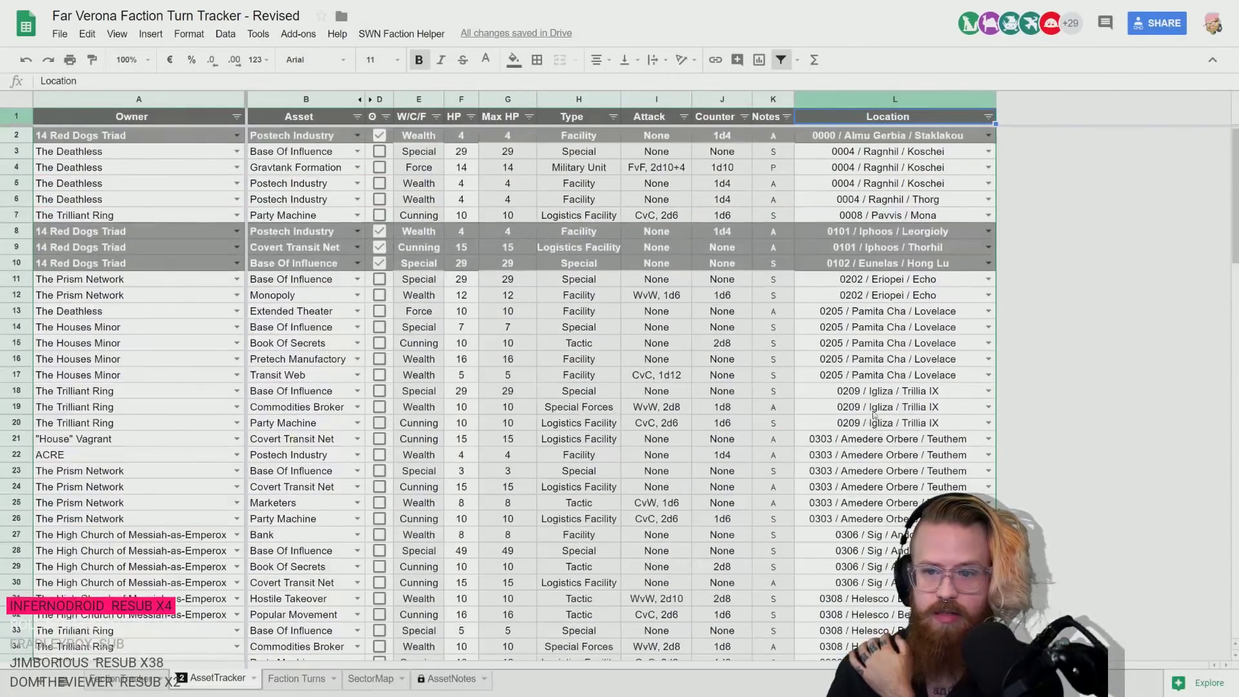
left_click(907, 215)
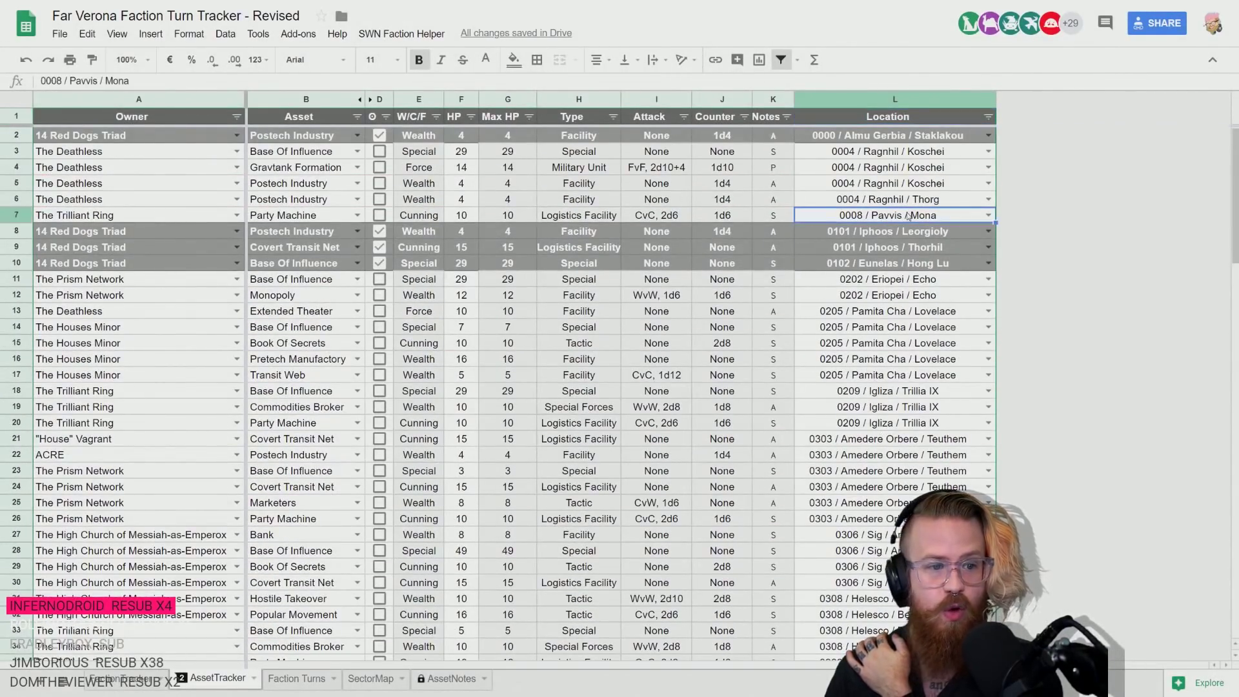
key("Left")
key("Left")
key("Left")
key("Left")
key("Left")
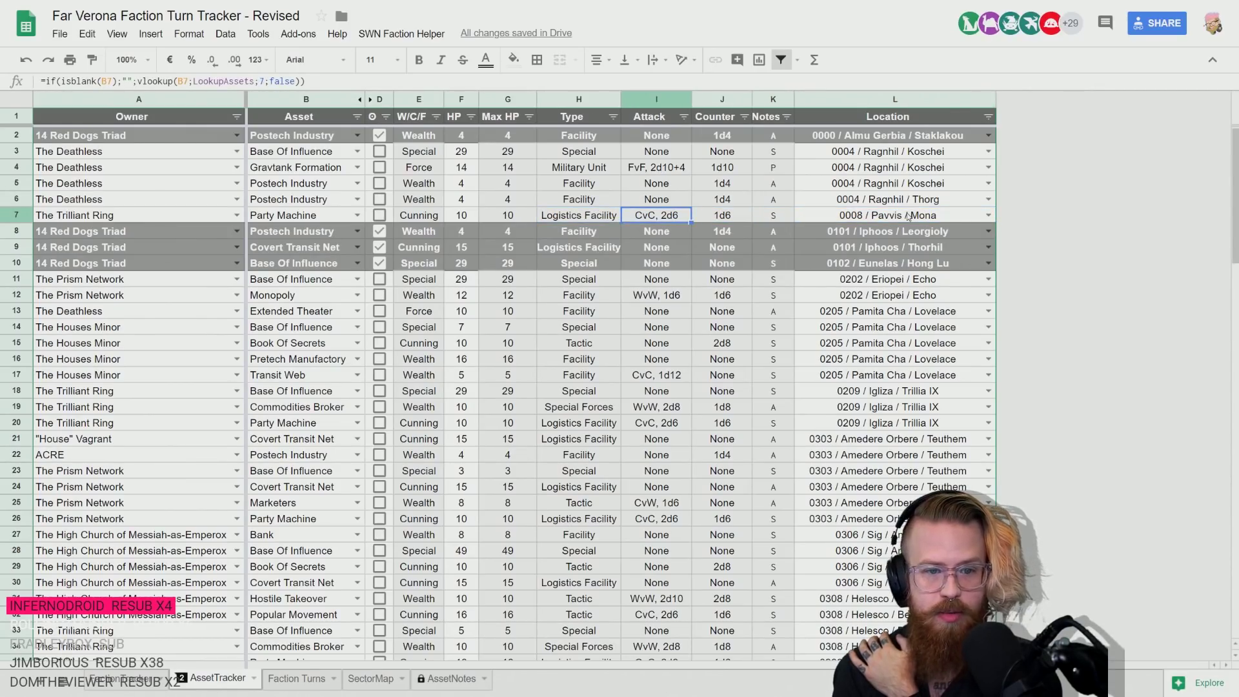
key("Left")
key("Left")
key("Left")
key("Left")
key("Left")
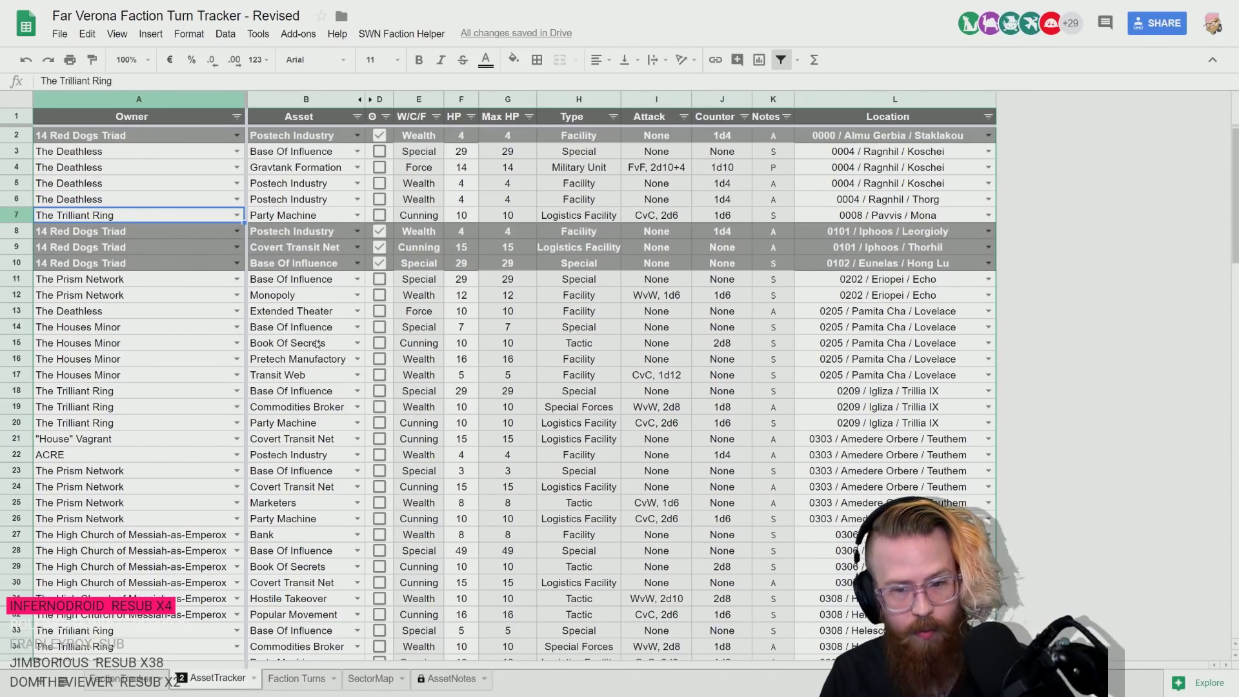
key("ctrl+Tab")
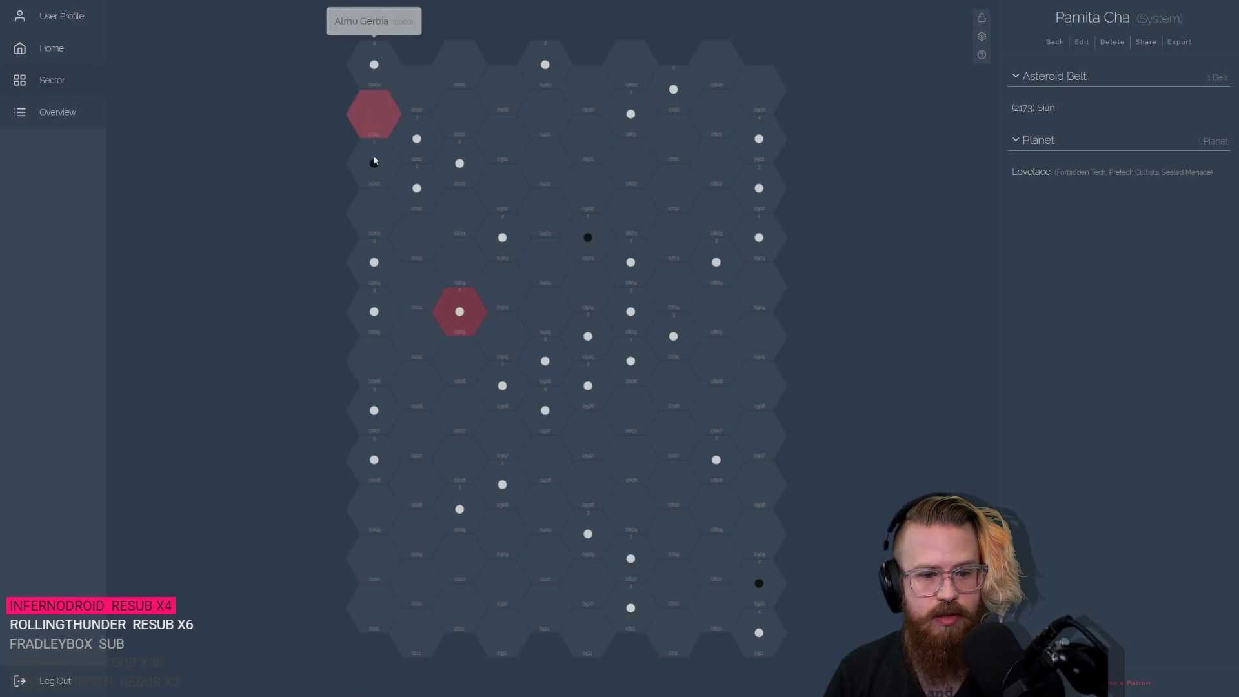
- Open the Pavvis system on the sector map and review planet Mona's details and tags
left_click(372, 475)
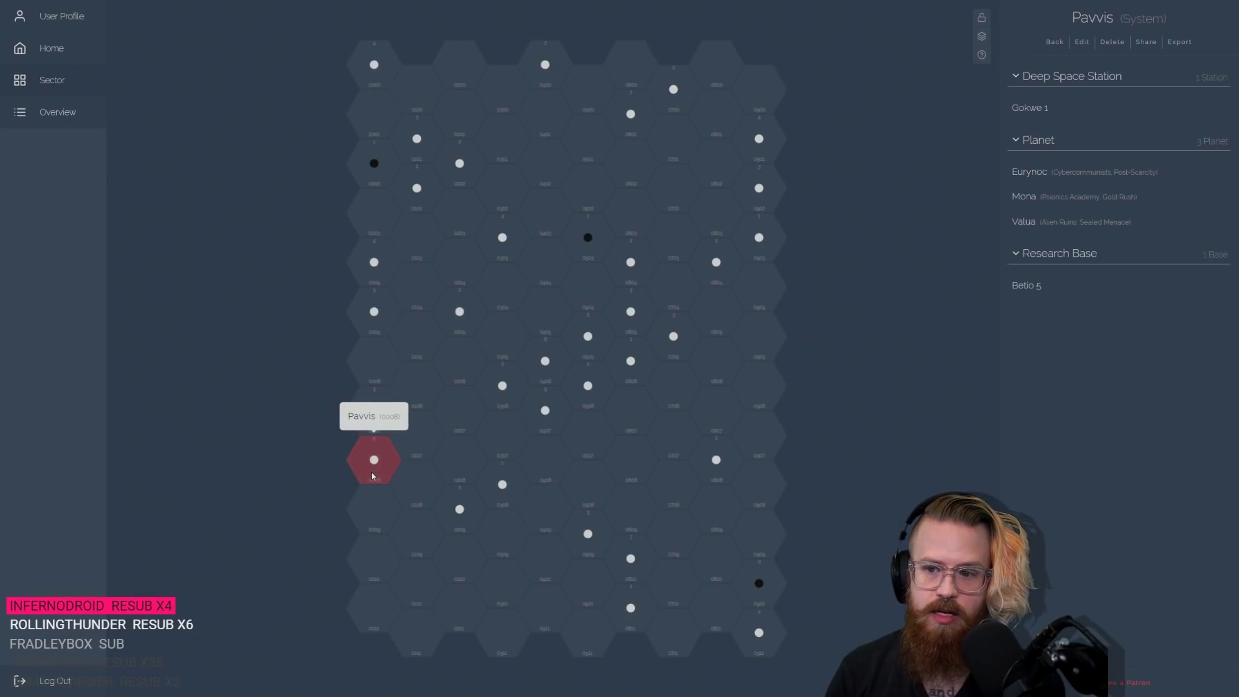
left_click(1108, 206)
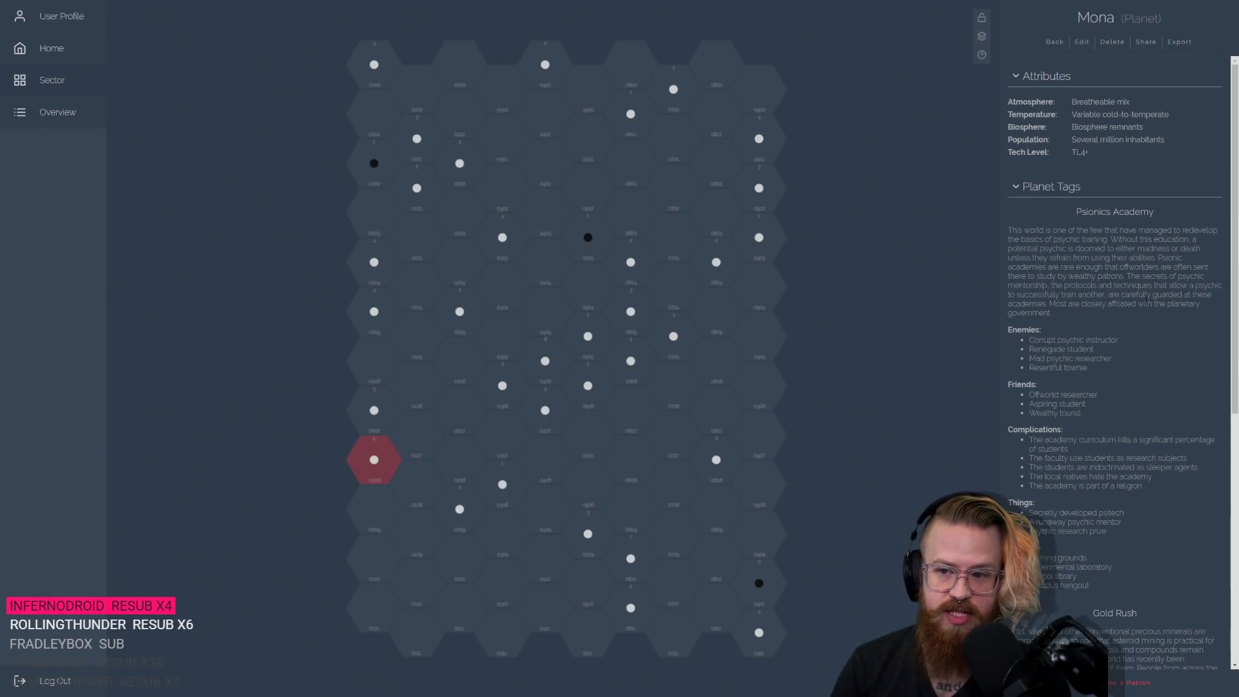
scroll(1146, 298, "down", 6)
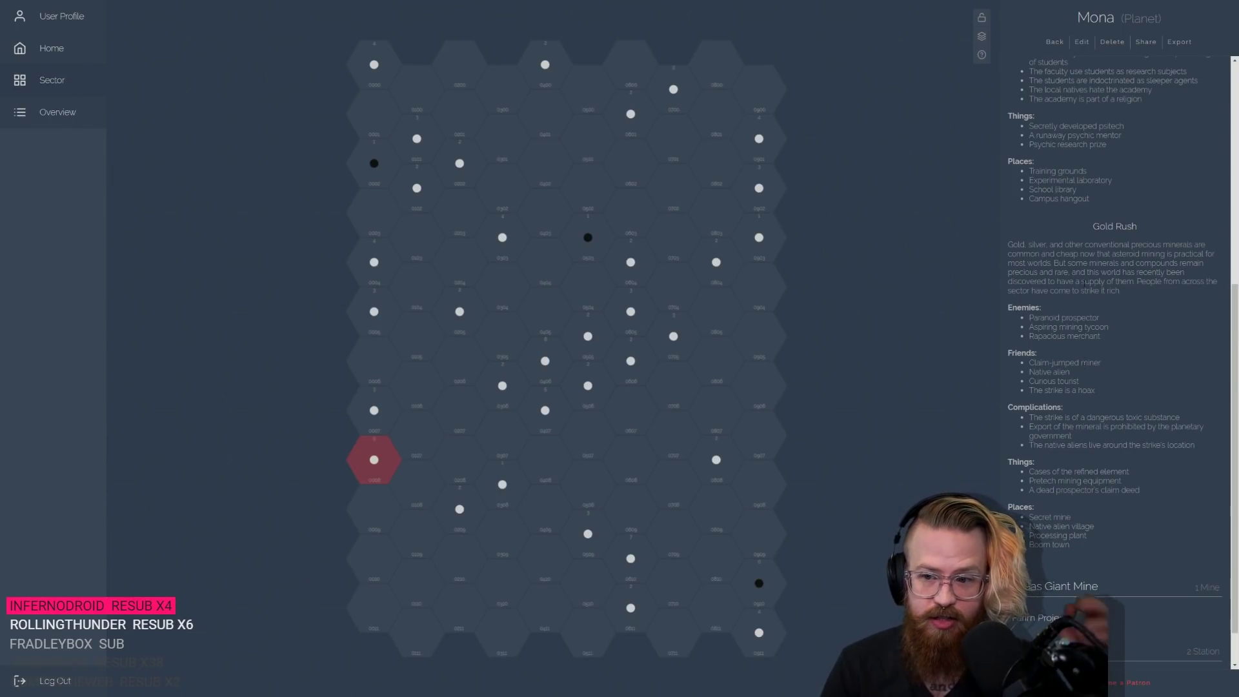
scroll(1106, 313, "up", 6)
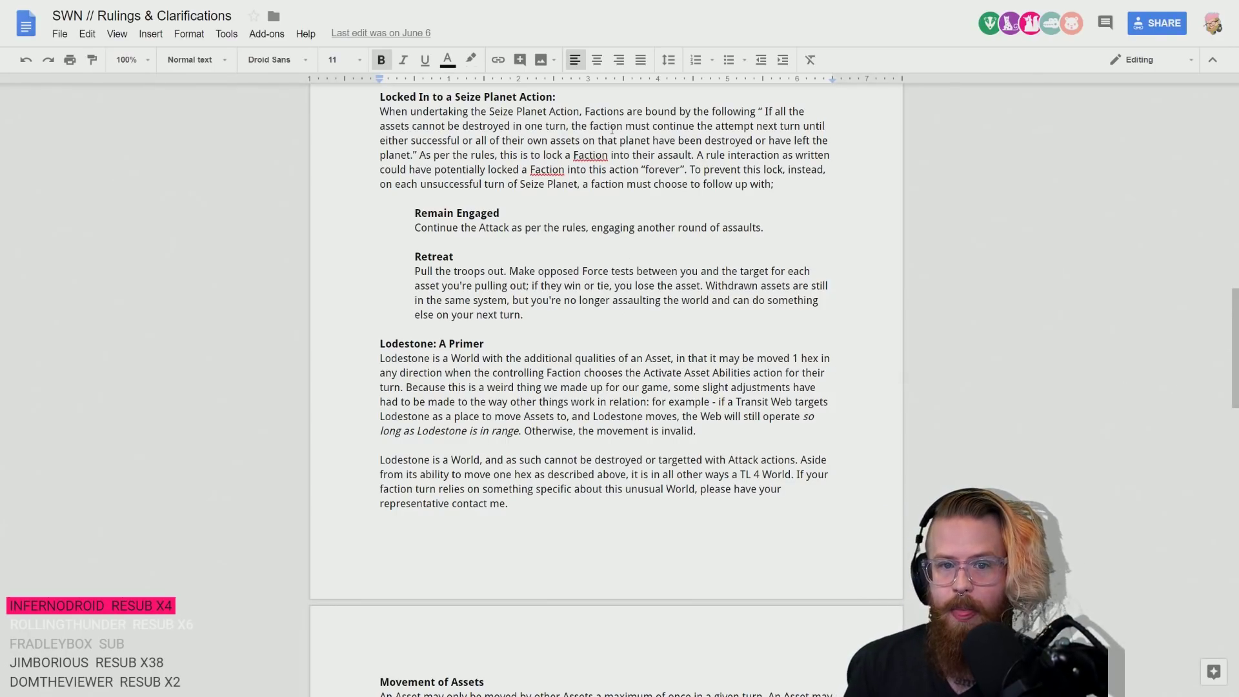
- Delete the stray space after the opening quote before "If all the" in the Seize Planet rule
scroll(566, 147, "up", 1)
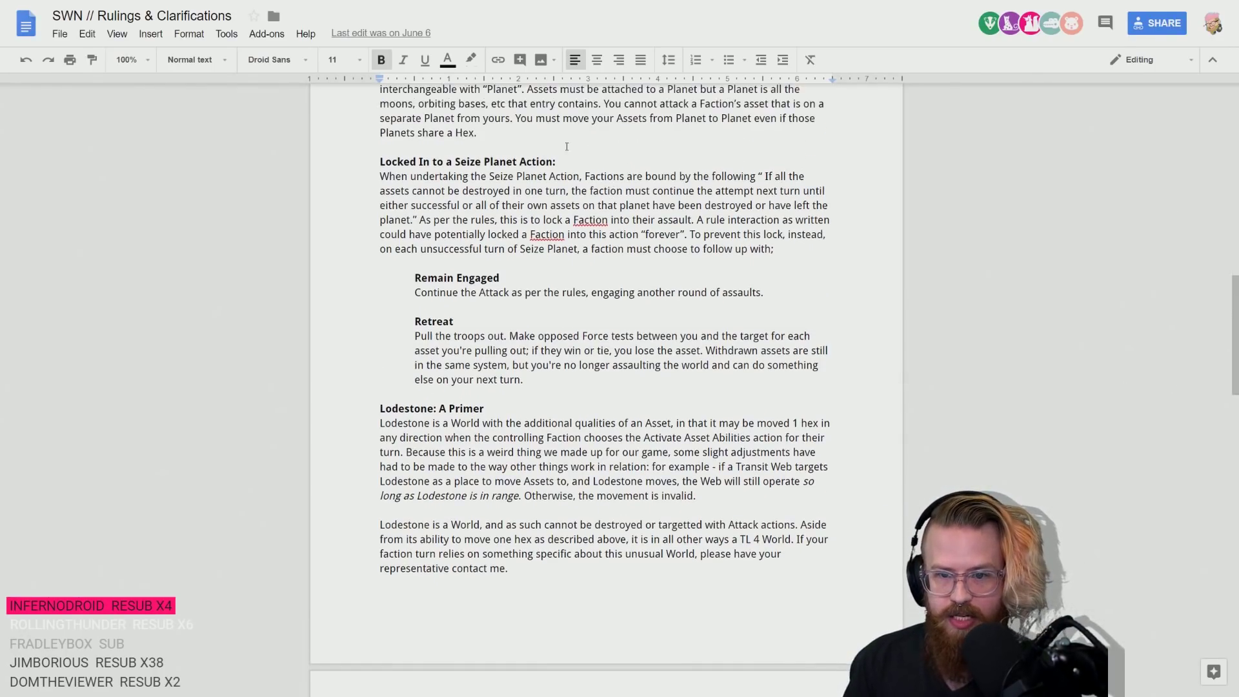
left_click(764, 176)
key("BackSpace")
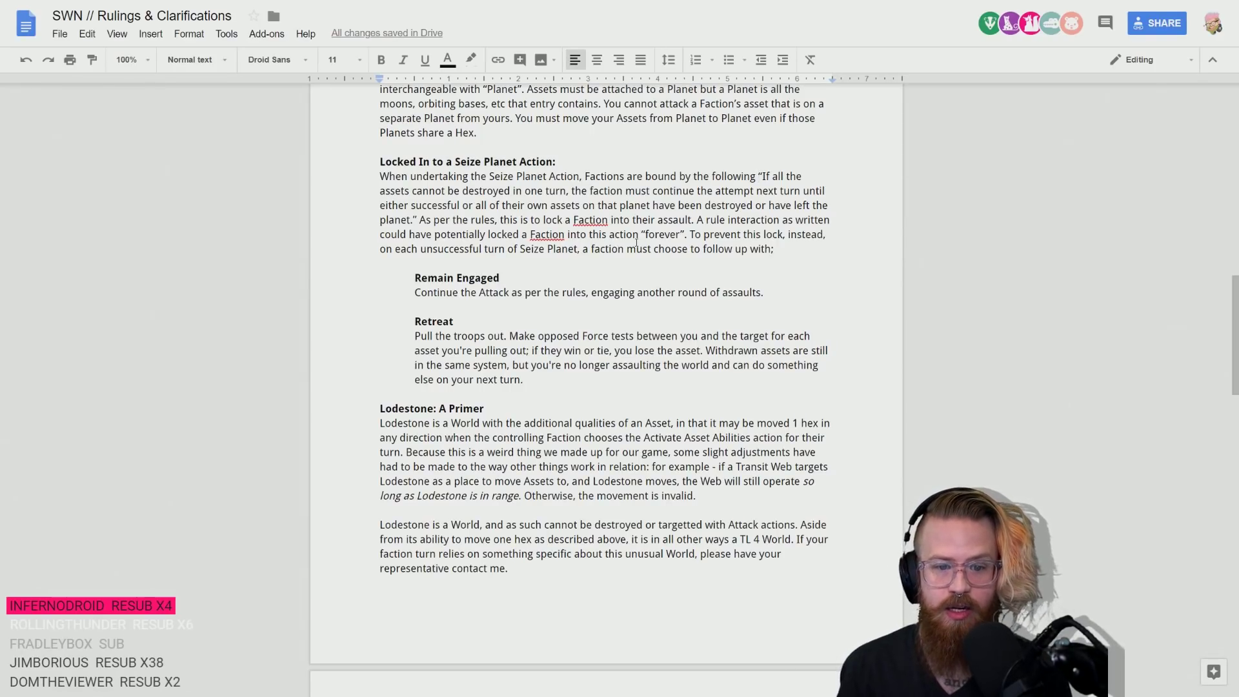
left_click(437, 349)
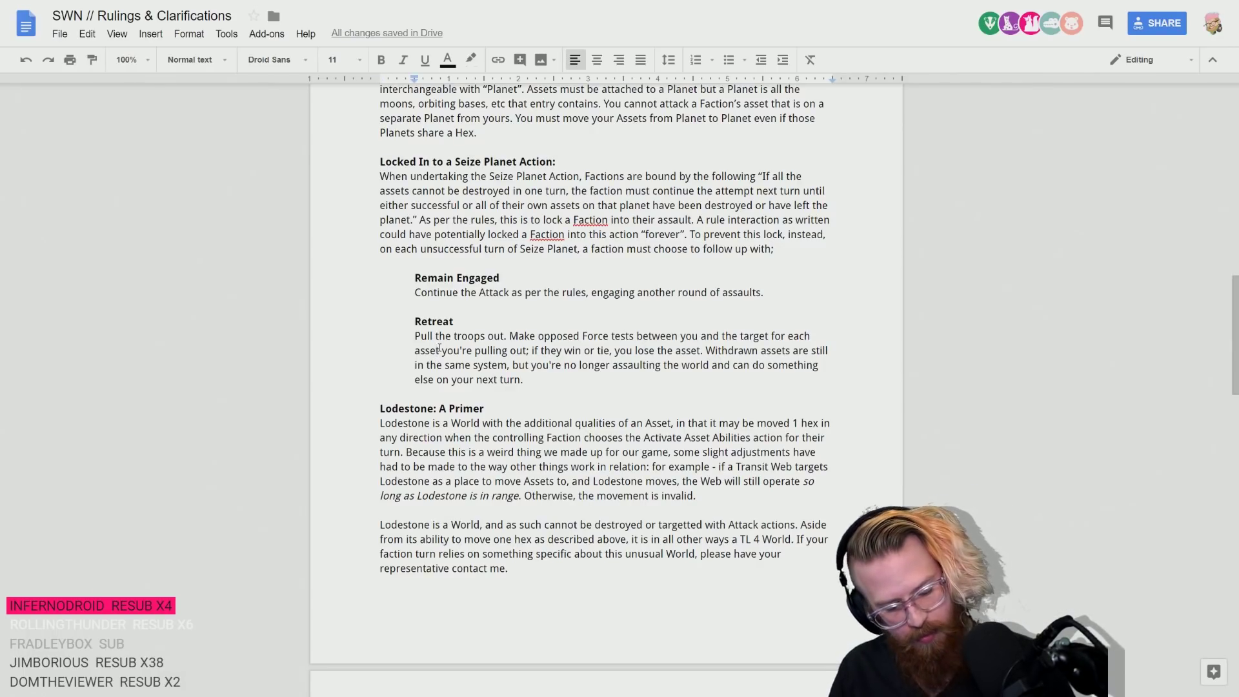
key("ctrl+Tab")
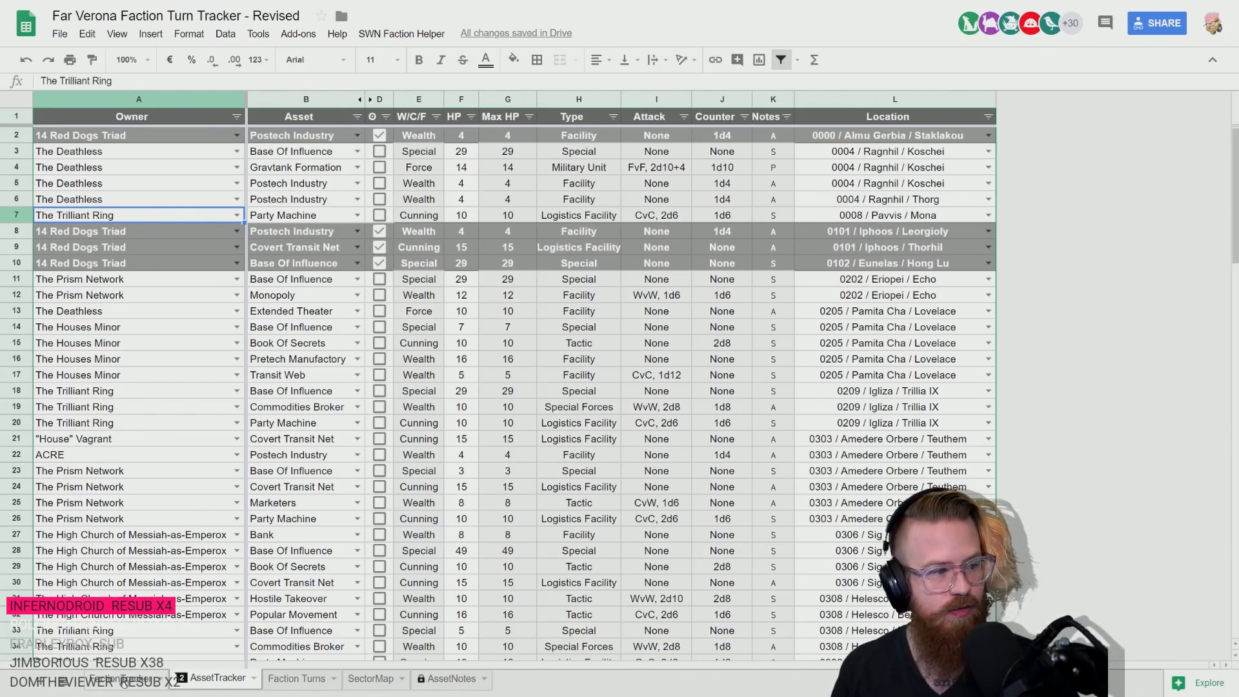
- Start The Trilliant Ring's Notes cell with 'Seize Planet Progress (', checking the planet name on the map
key("ctrl+shift+Page_Up")
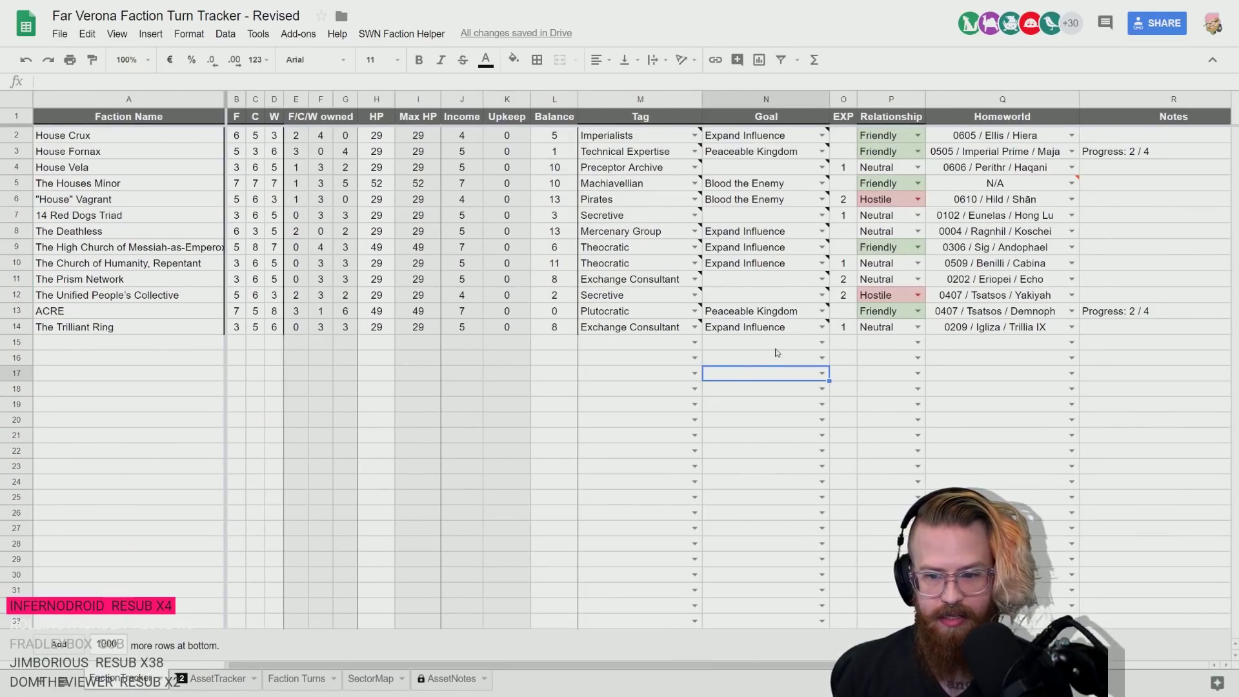
left_click(1111, 329)
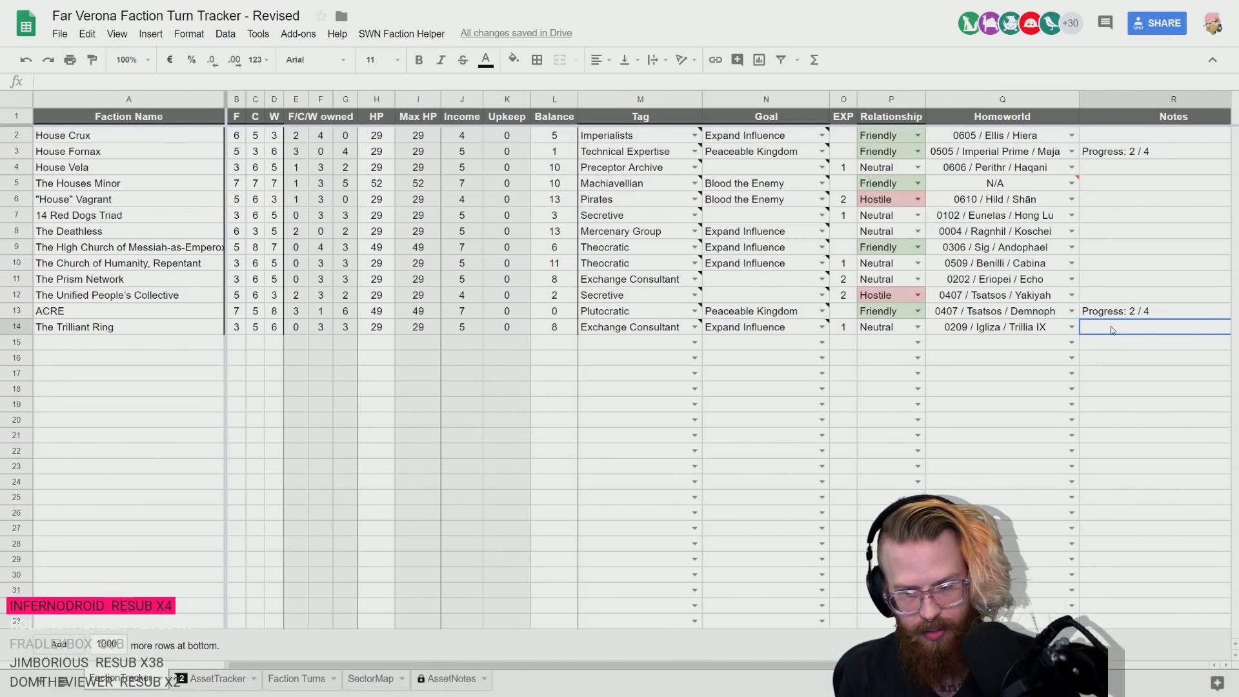
double_click(1111, 330)
type("Seize Plane")
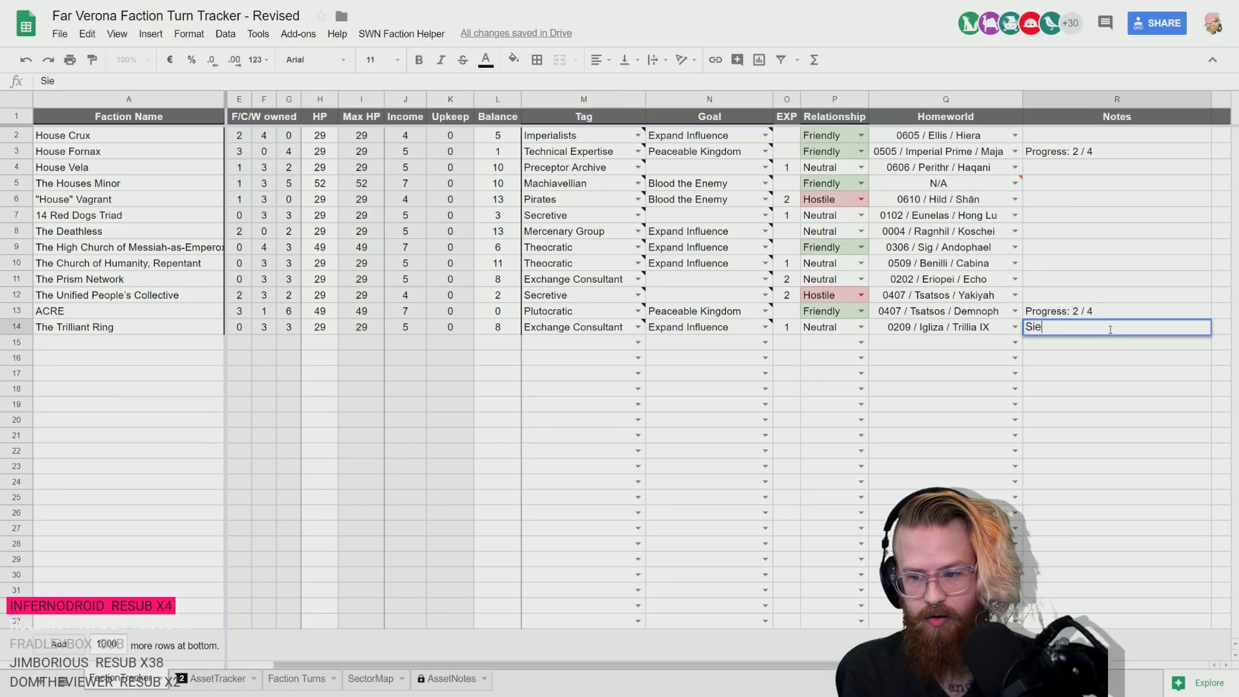
type("t:")
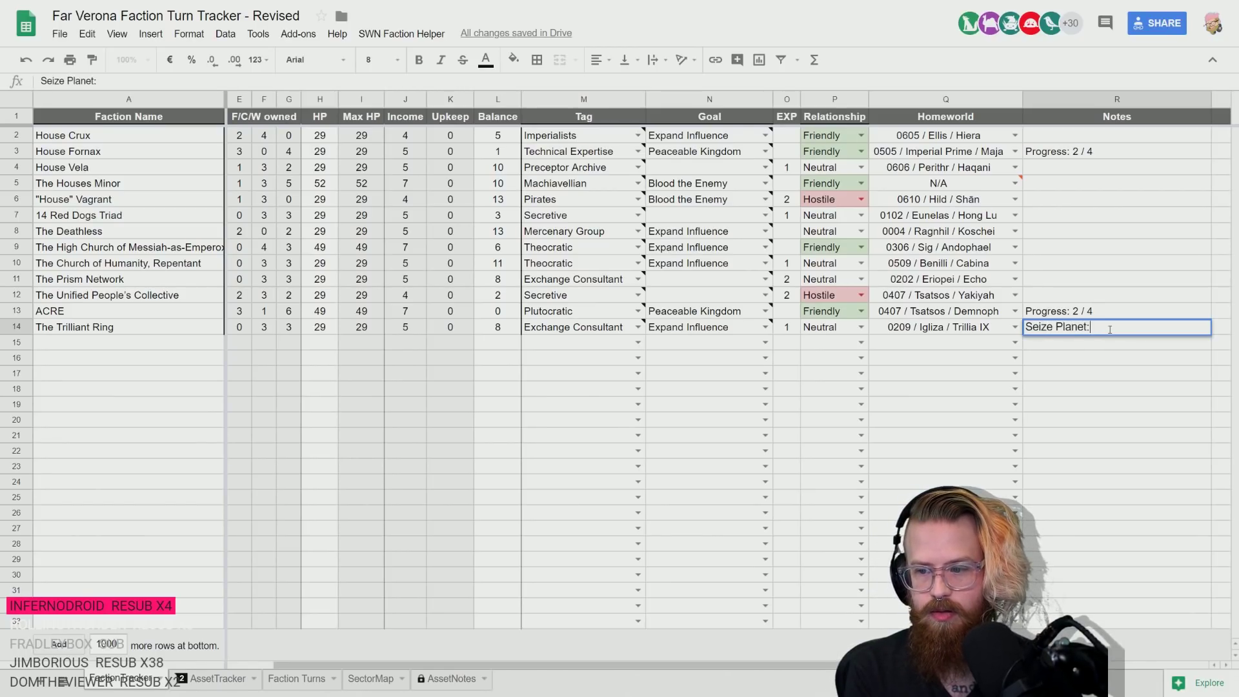
key("BackSpace")
type(" Progress")
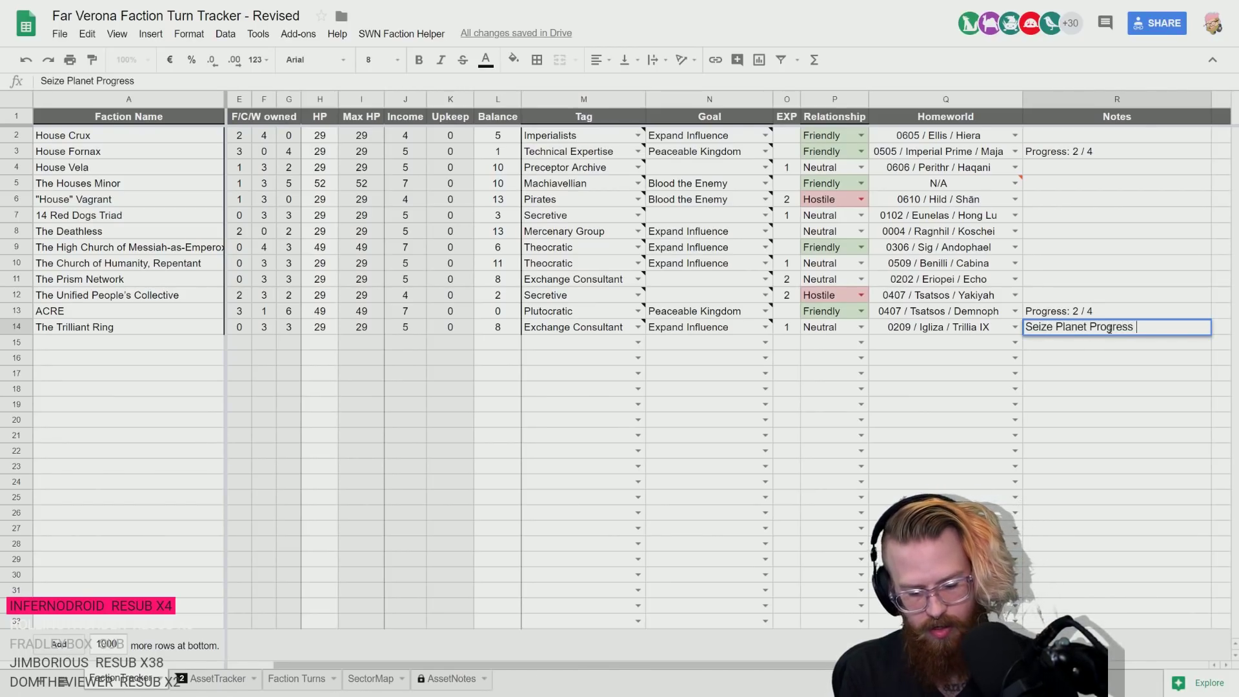
type(" ()")
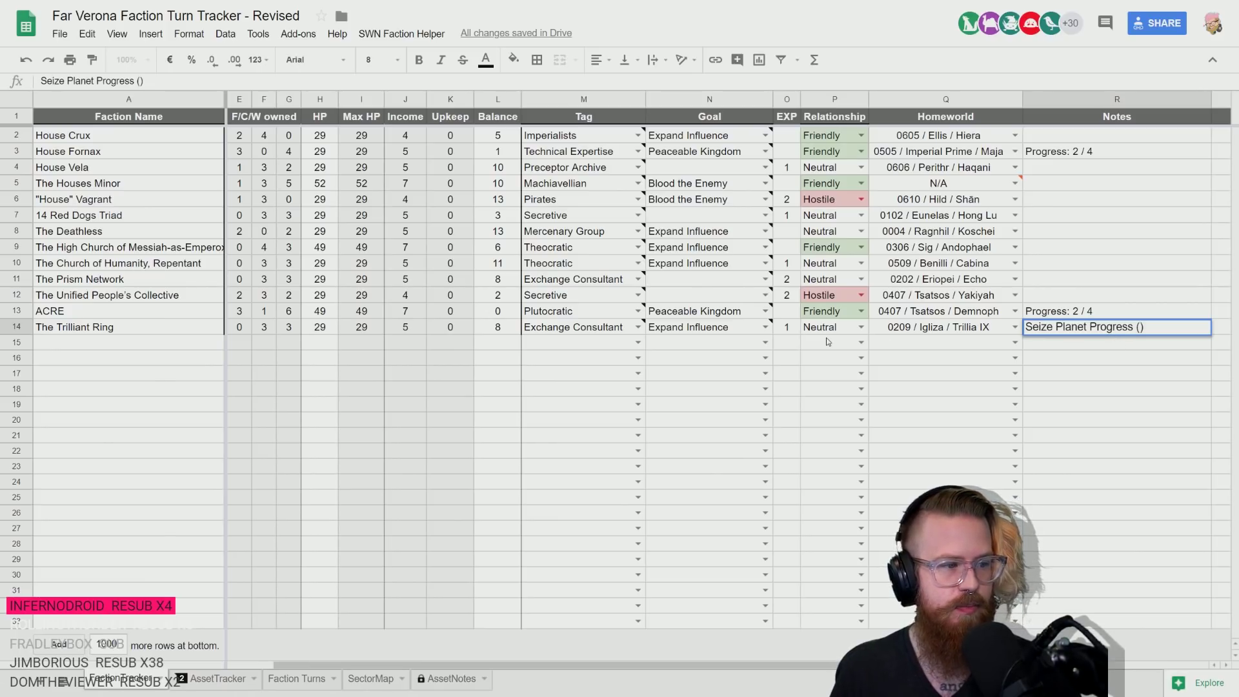
key("alt+Tab")
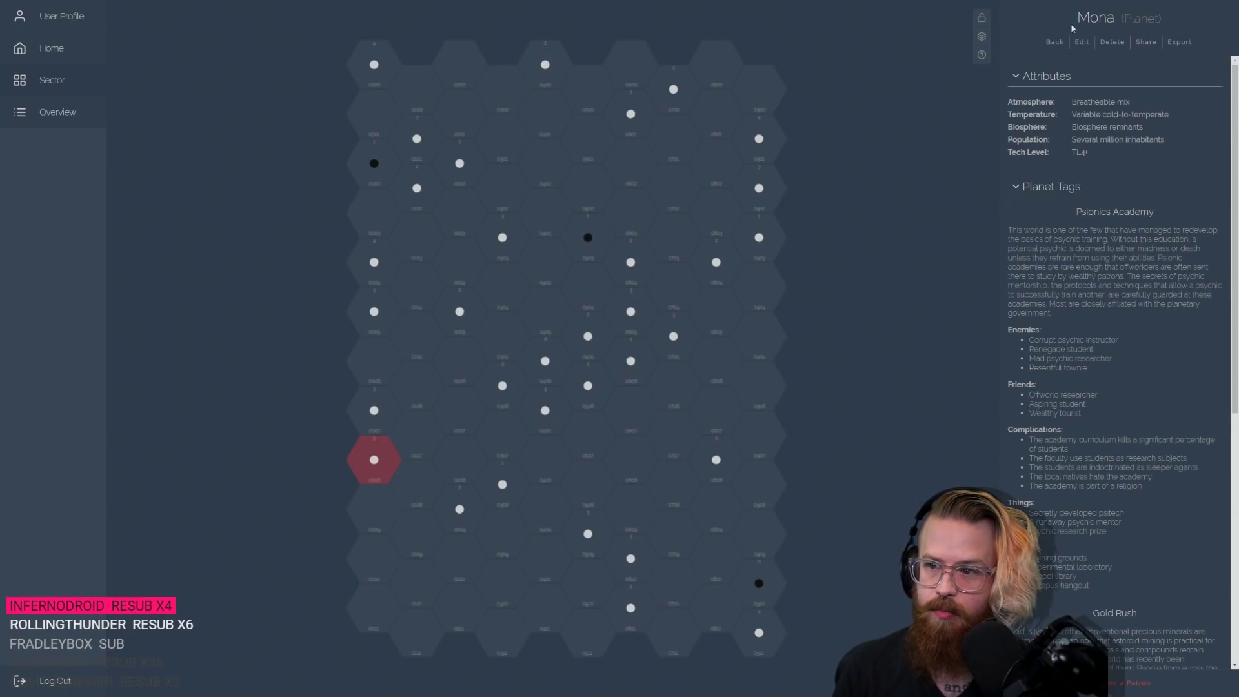
key("alt+Tab")
key("alt+Tab")
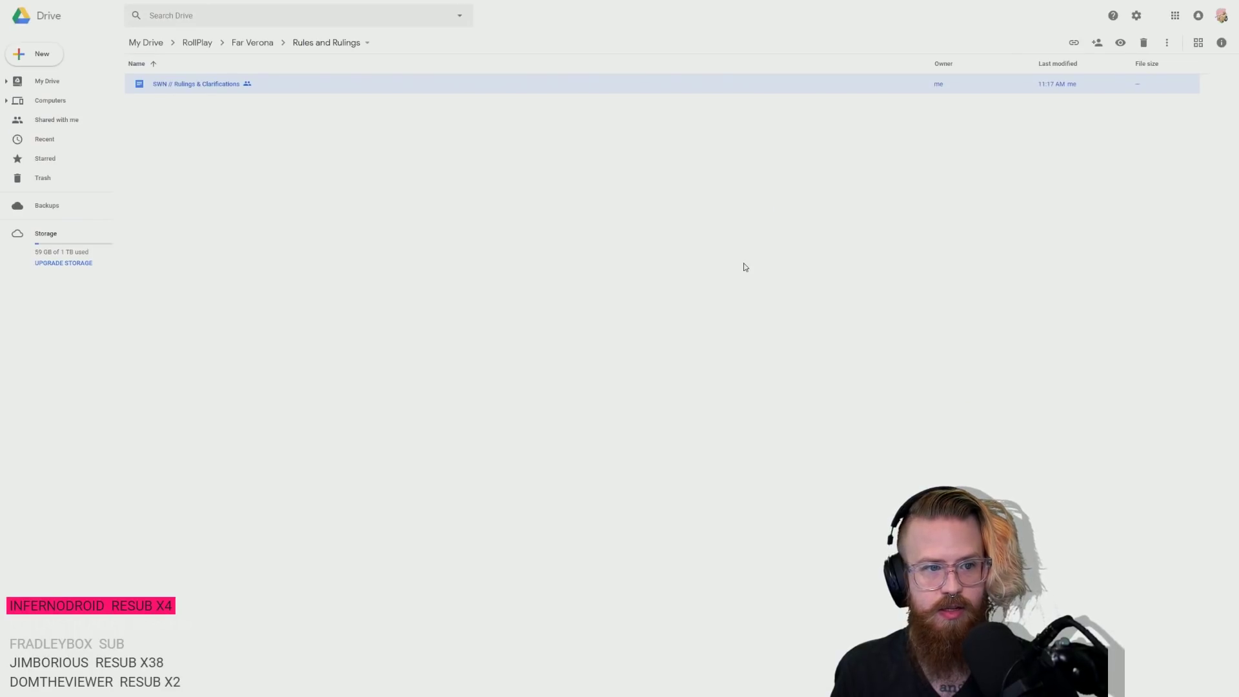
key("alt+Tab")
key("alt+Tab")
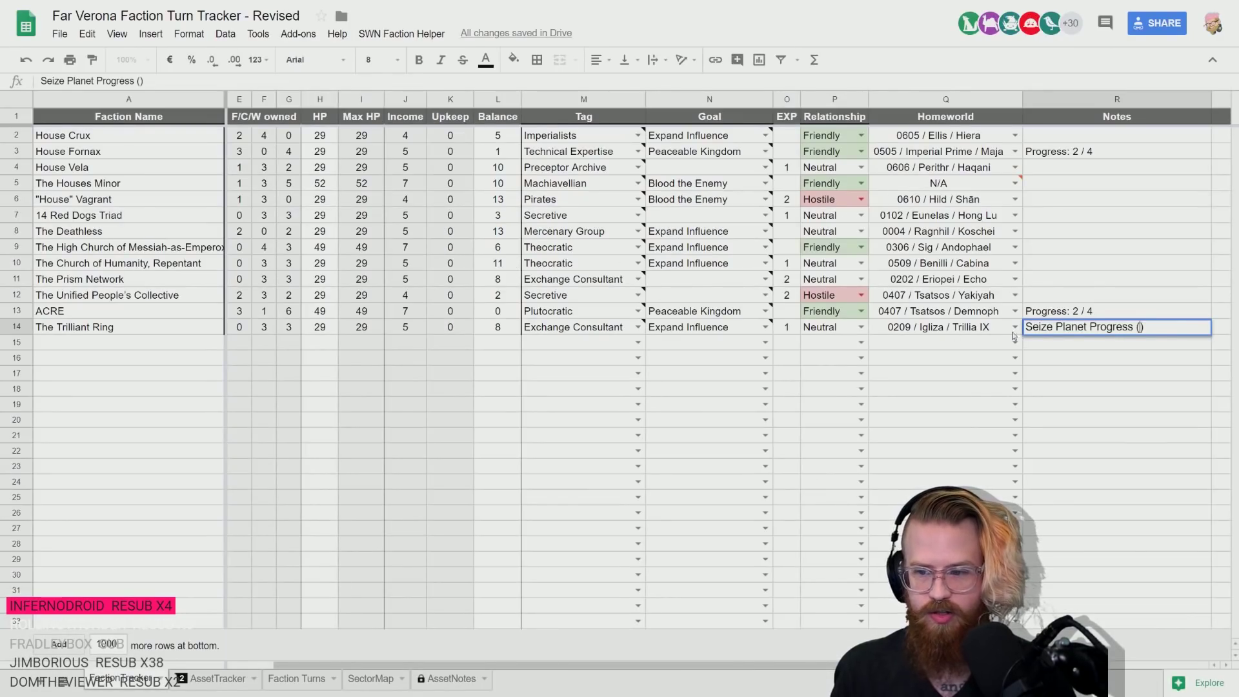
- Finish the note so it reads 'Seize Planet Progress (Mona): 0 / 3'
type("Mona")
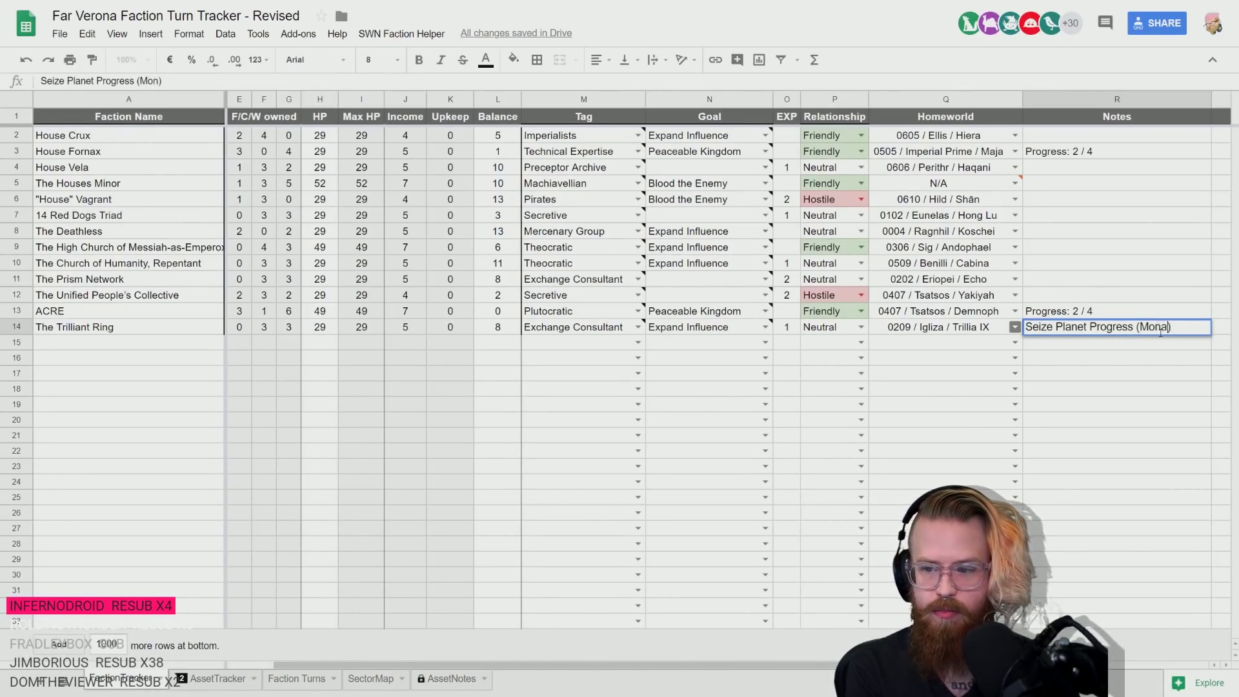
key("Right")
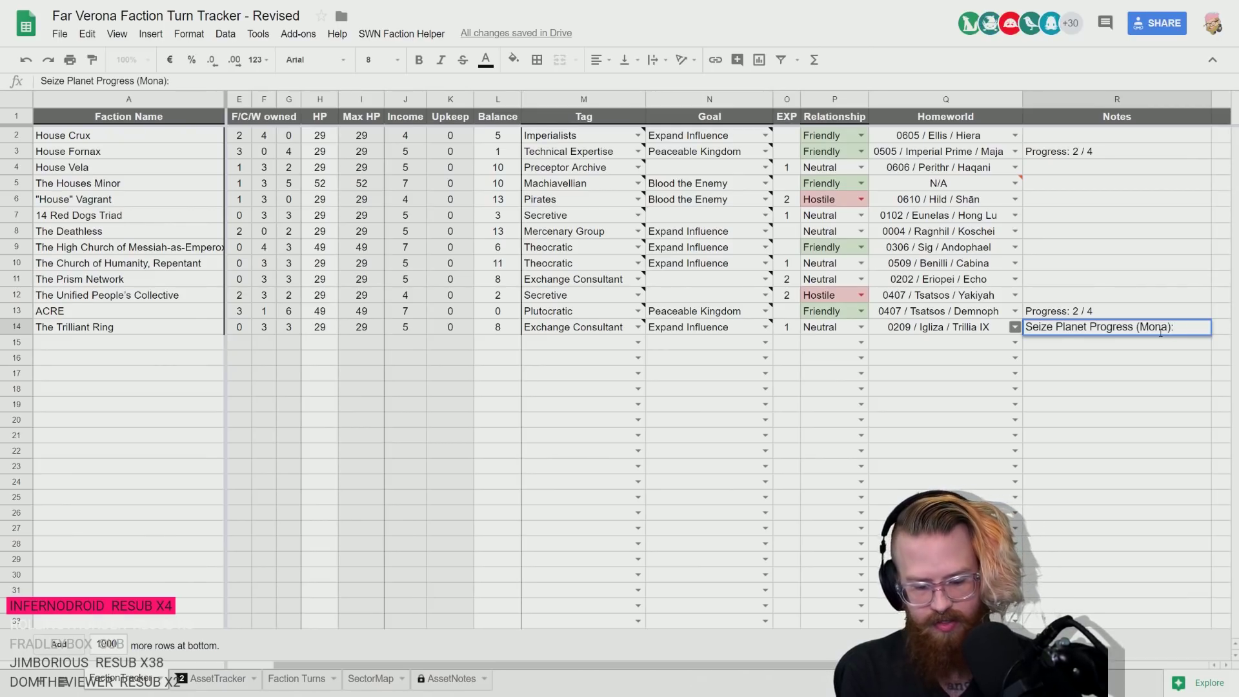
type("3")
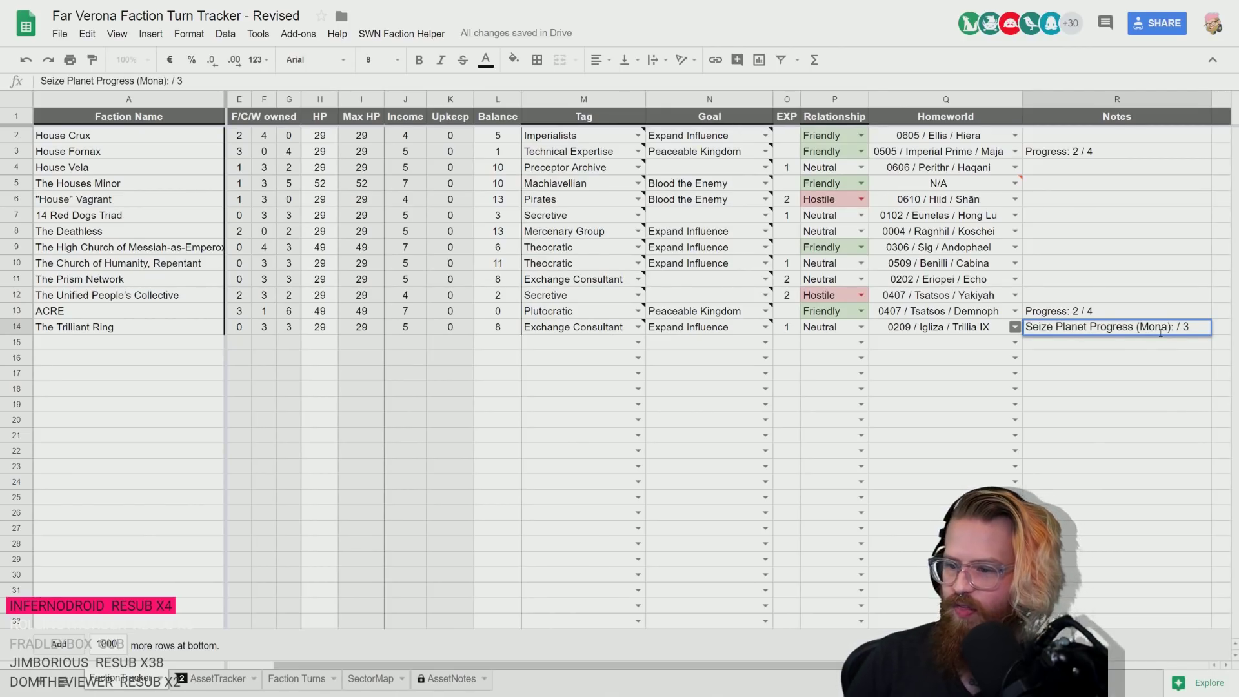
key("Left")
key("Left")
key("Left")
type("0")
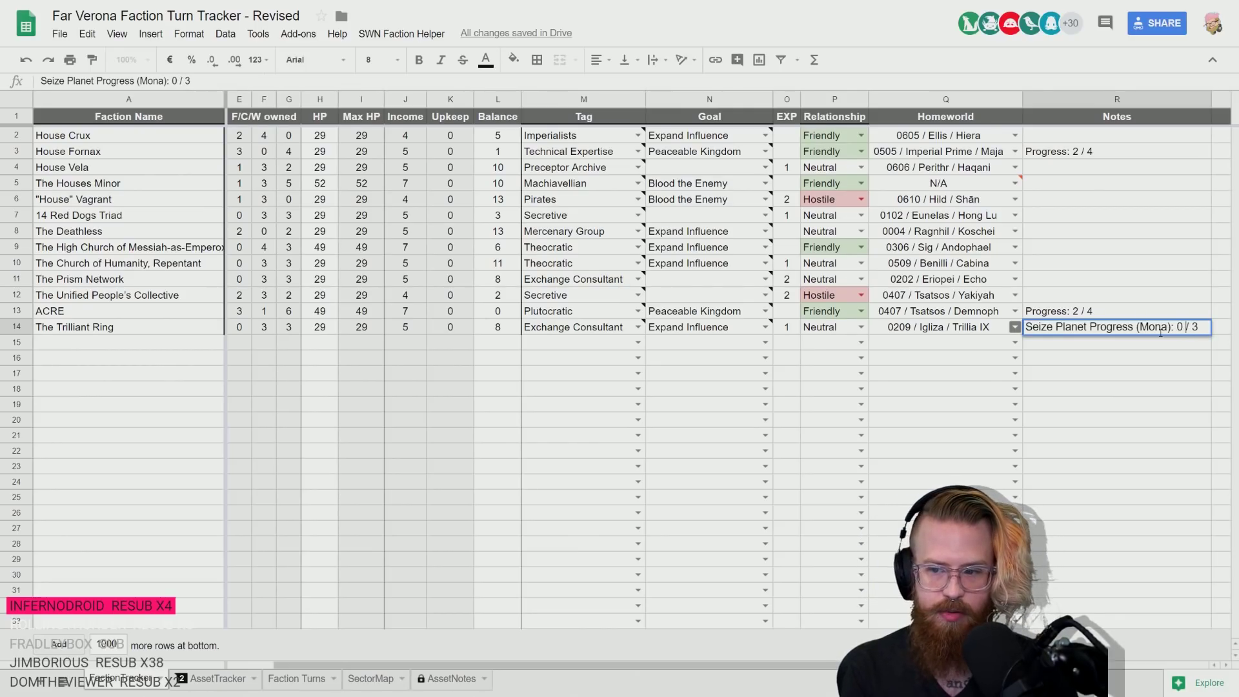
key("Return")
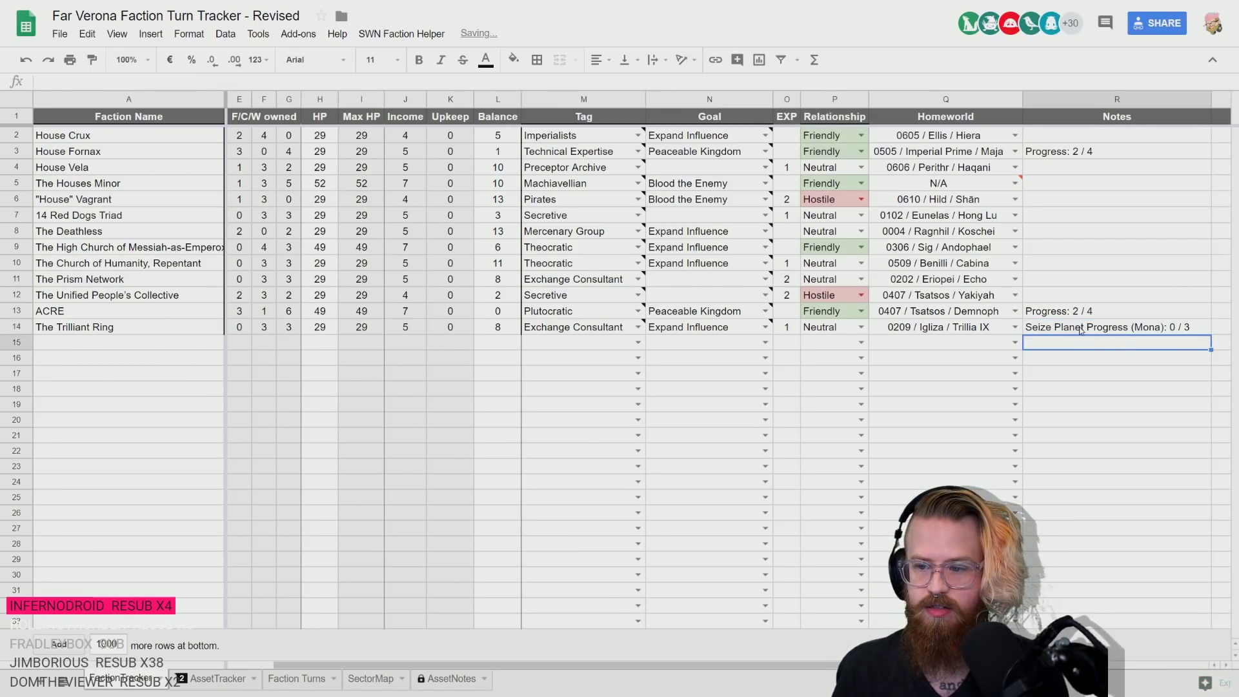
left_click(1080, 331)
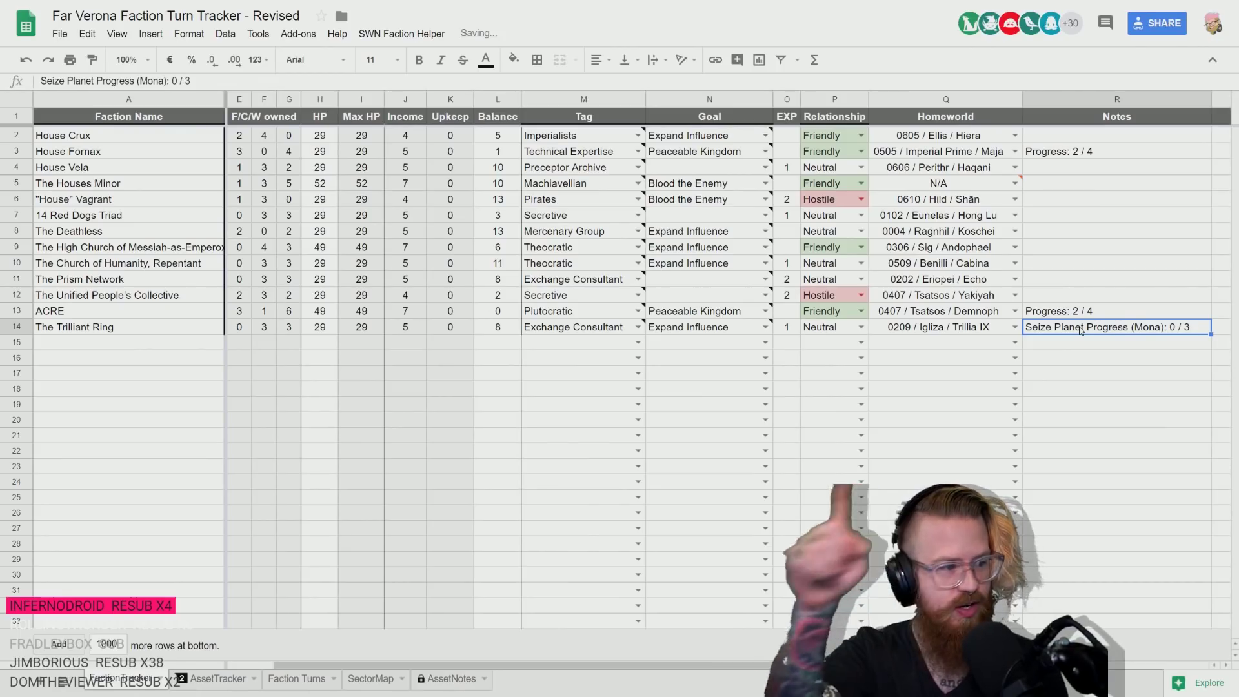
- Append the line 'No resistance, begin the occupation!' to The Trilliant Ring's turn 2 entry in D12
left_click(296, 679)
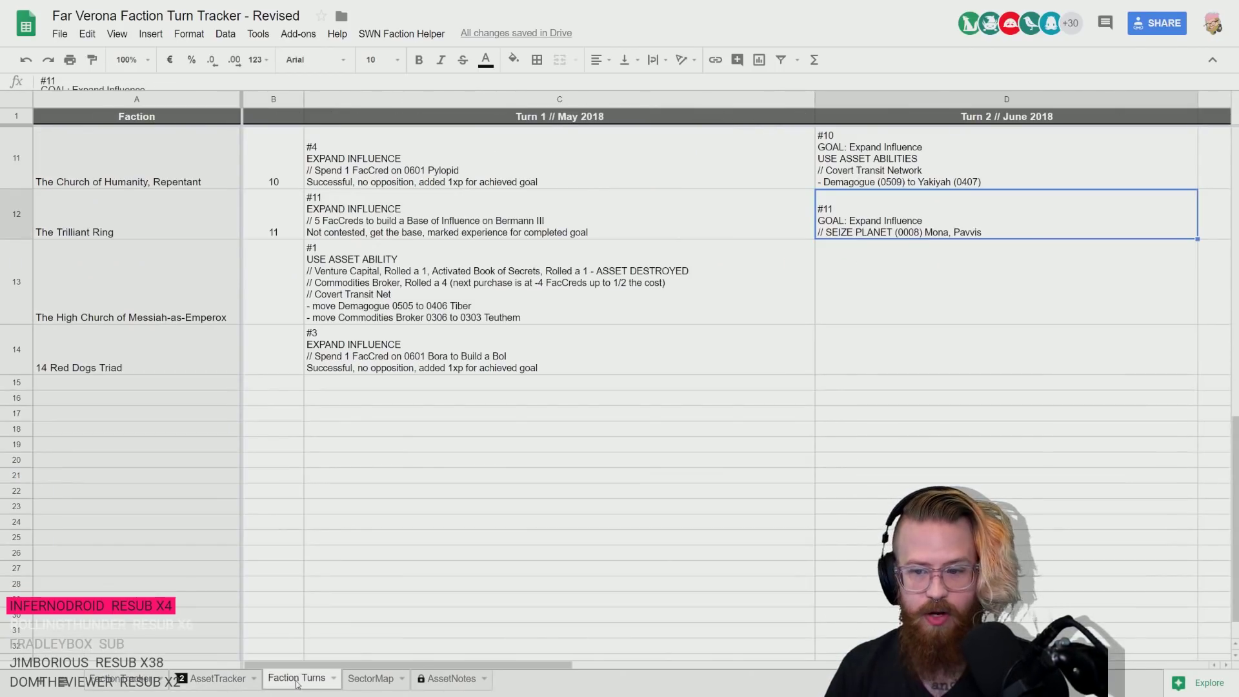
double_click(999, 232)
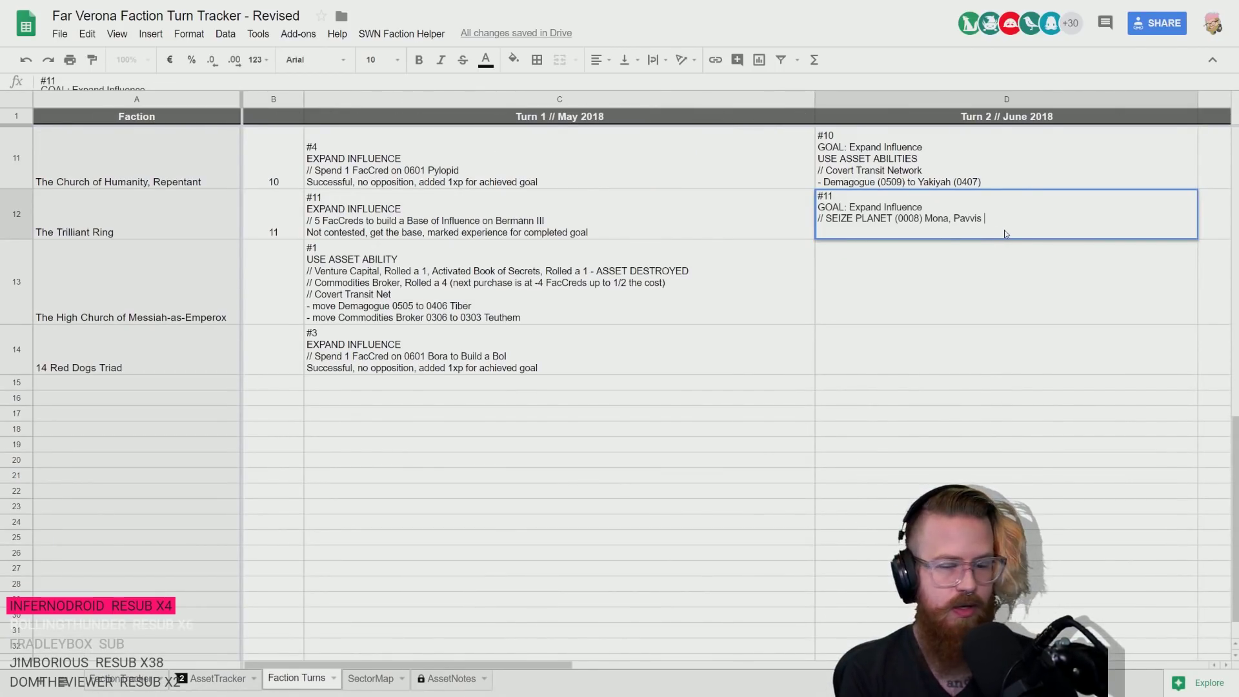
key("alt+Return")
type("No resistance, ")
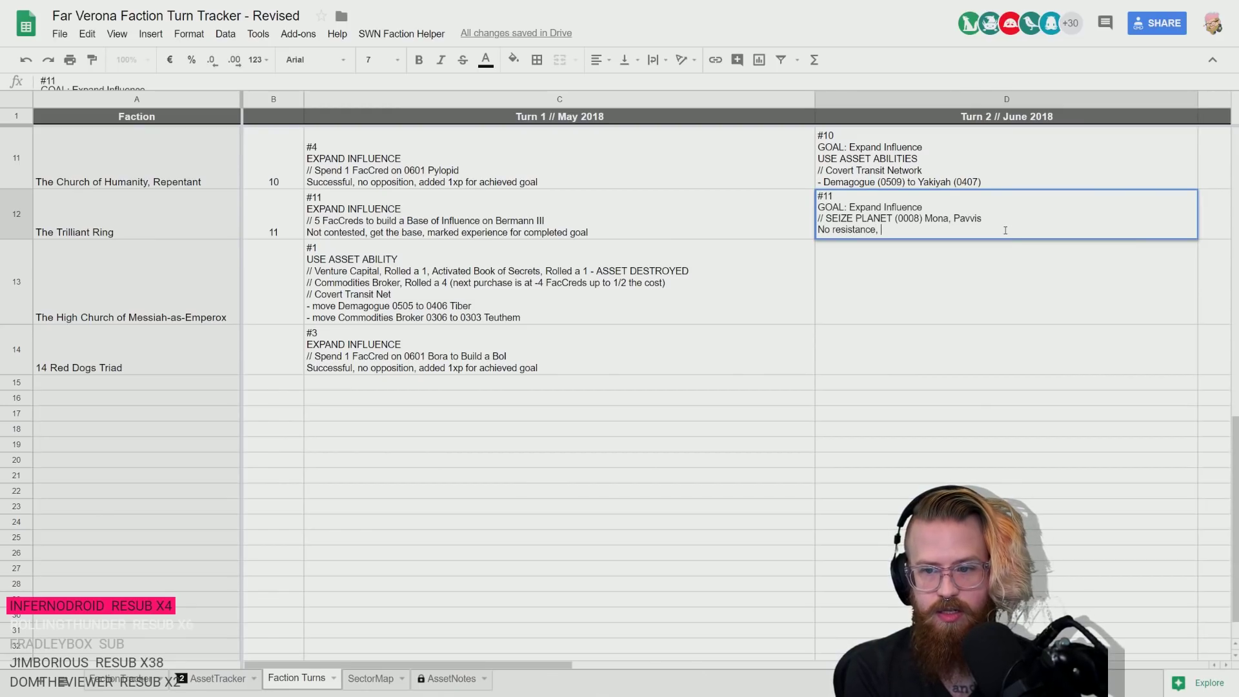
type("begin the occu")
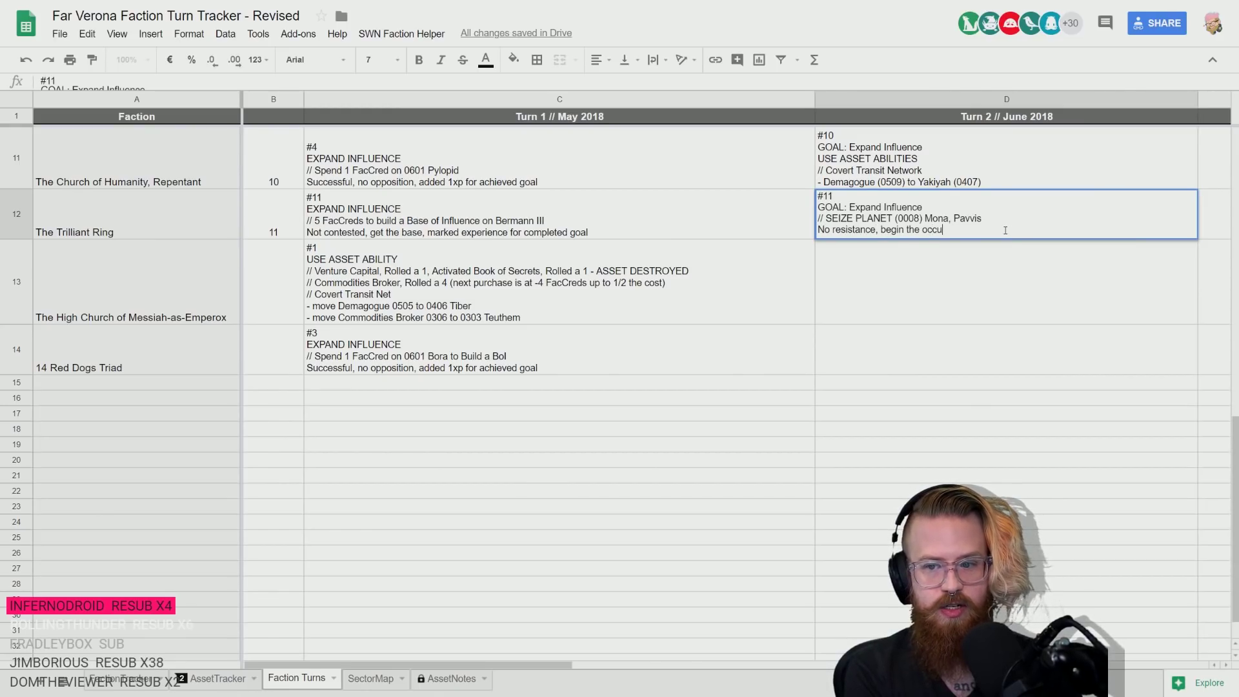
type("pation!")
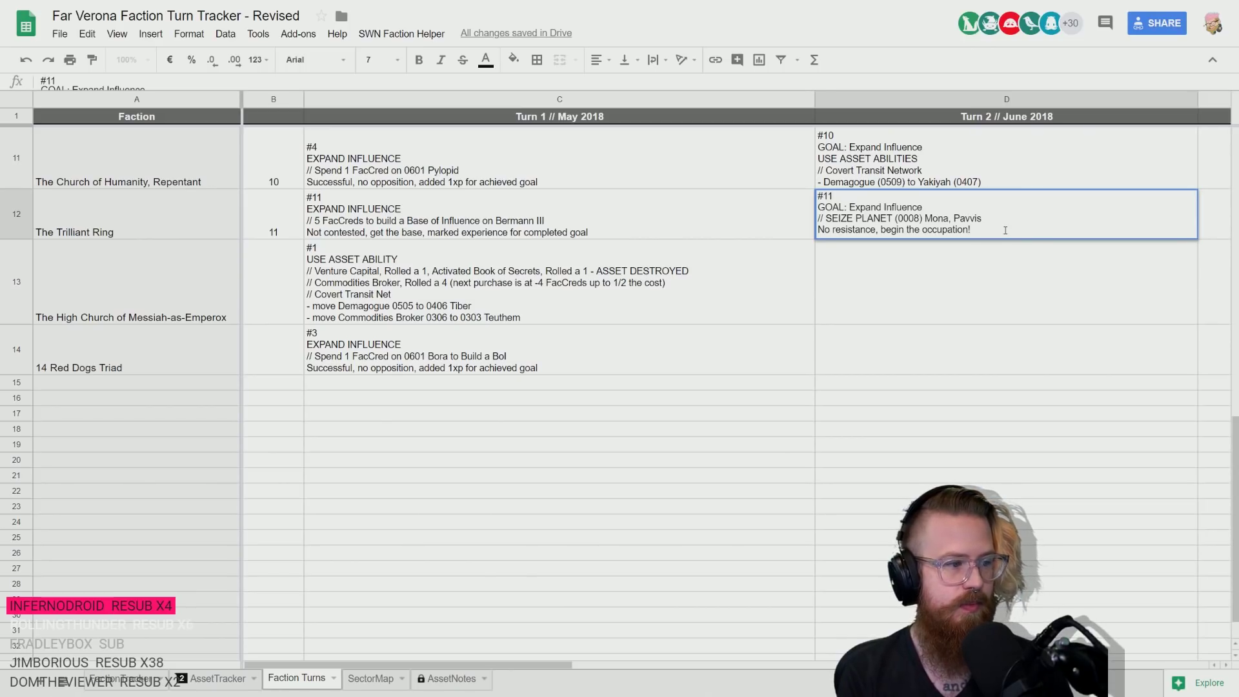
key("Return")
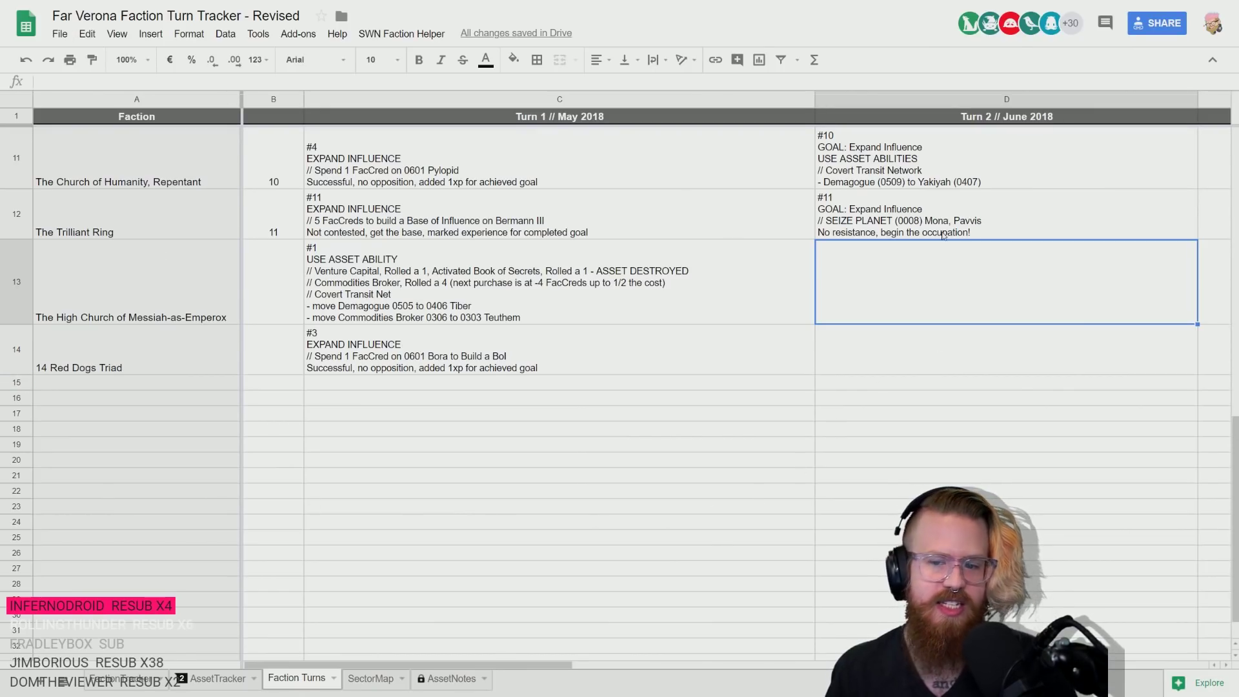
- Change The Trilliant Ring's note in R14 to 'Seize Planet Progress (Mona): 1 / 3'
left_click(166, 678)
left_click(120, 679)
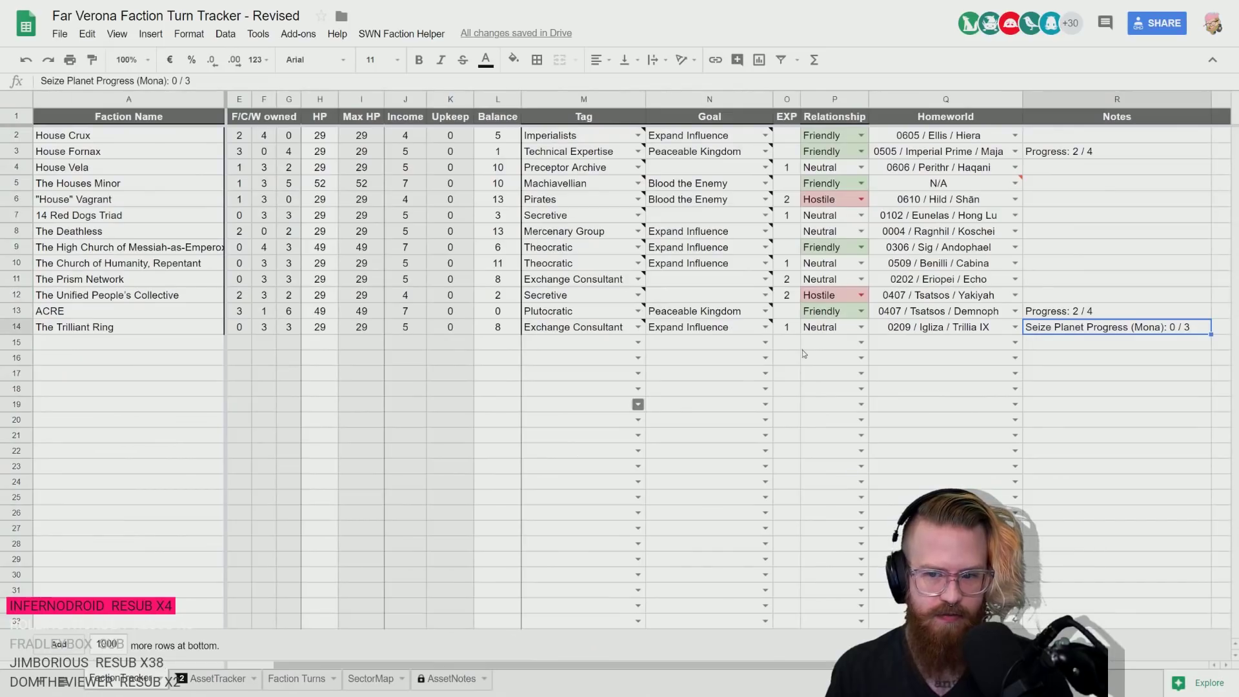
double_click(1176, 328)
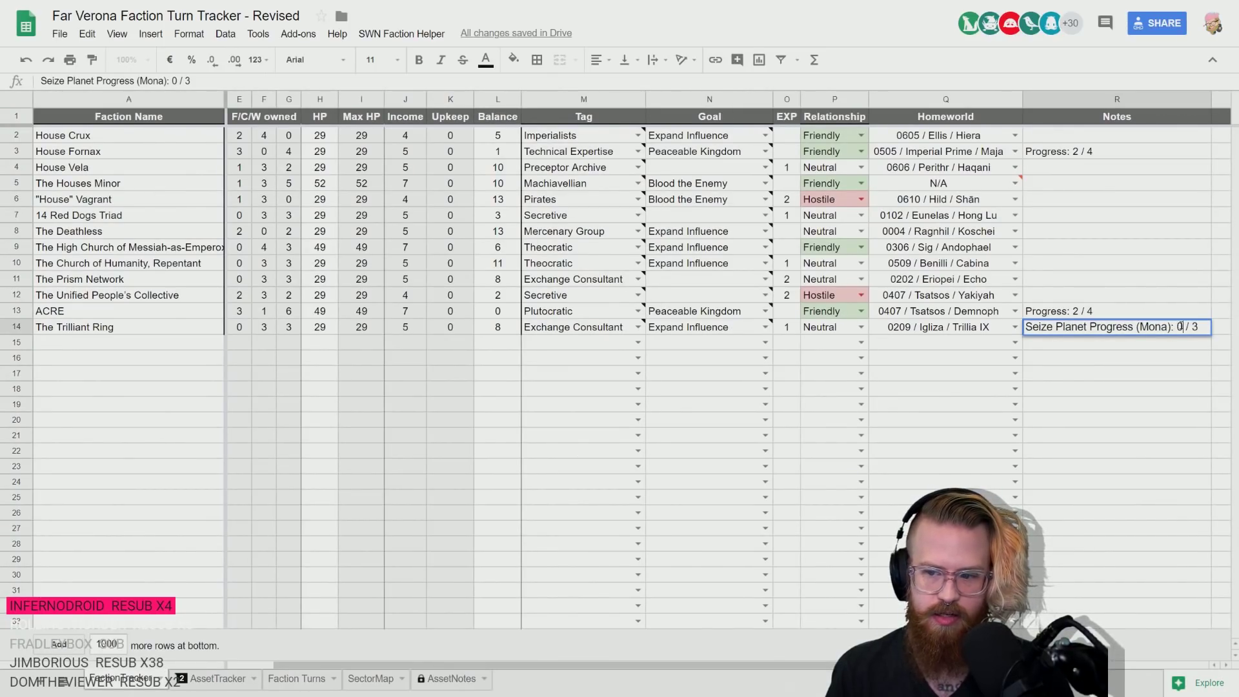
key("BackSpace")
type("1")
key("Return")
left_click(1144, 331)
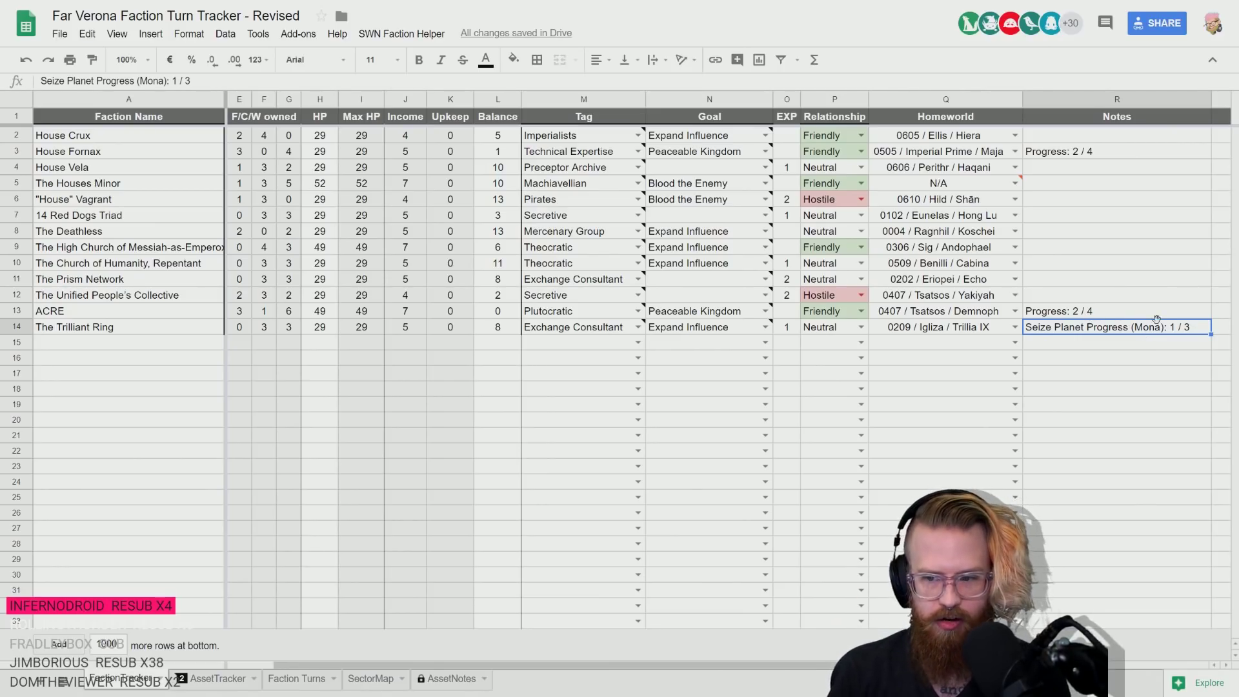
- Review the homeworld entry and asset list, then select 14 Red Dogs Triad's order cell on Faction Turns
key("Left")
key("Right")
key("Left")
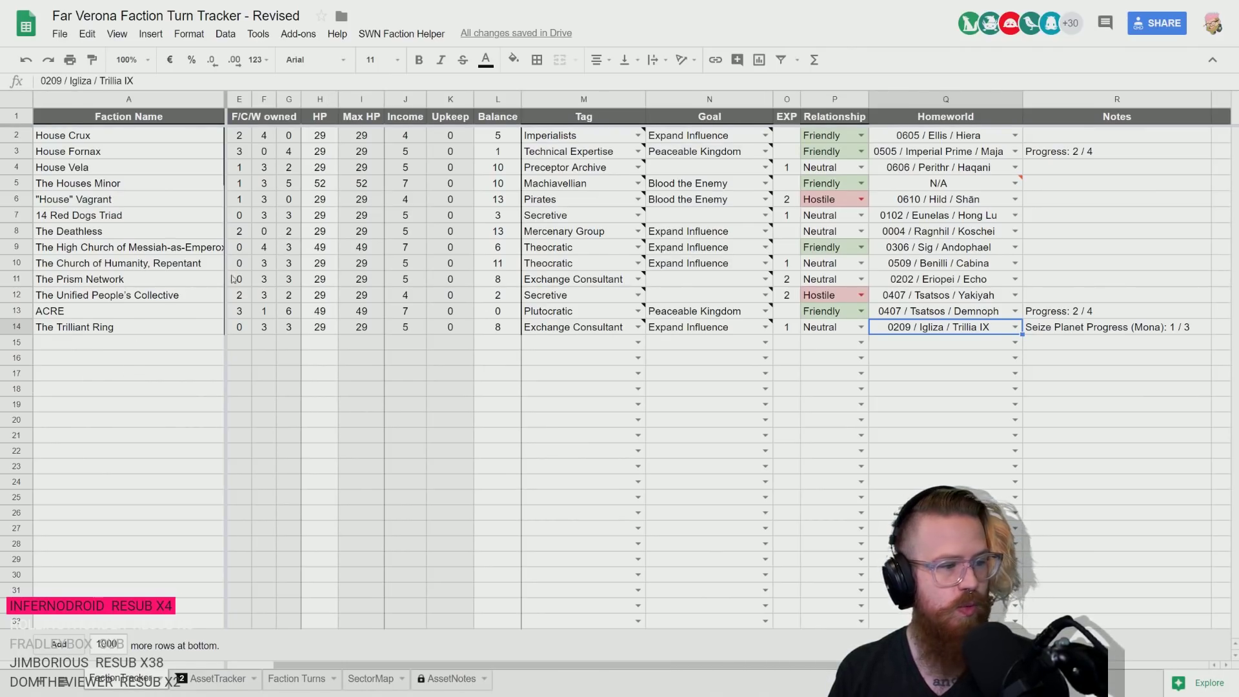
left_click(213, 678)
scroll(287, 373, "down", 5)
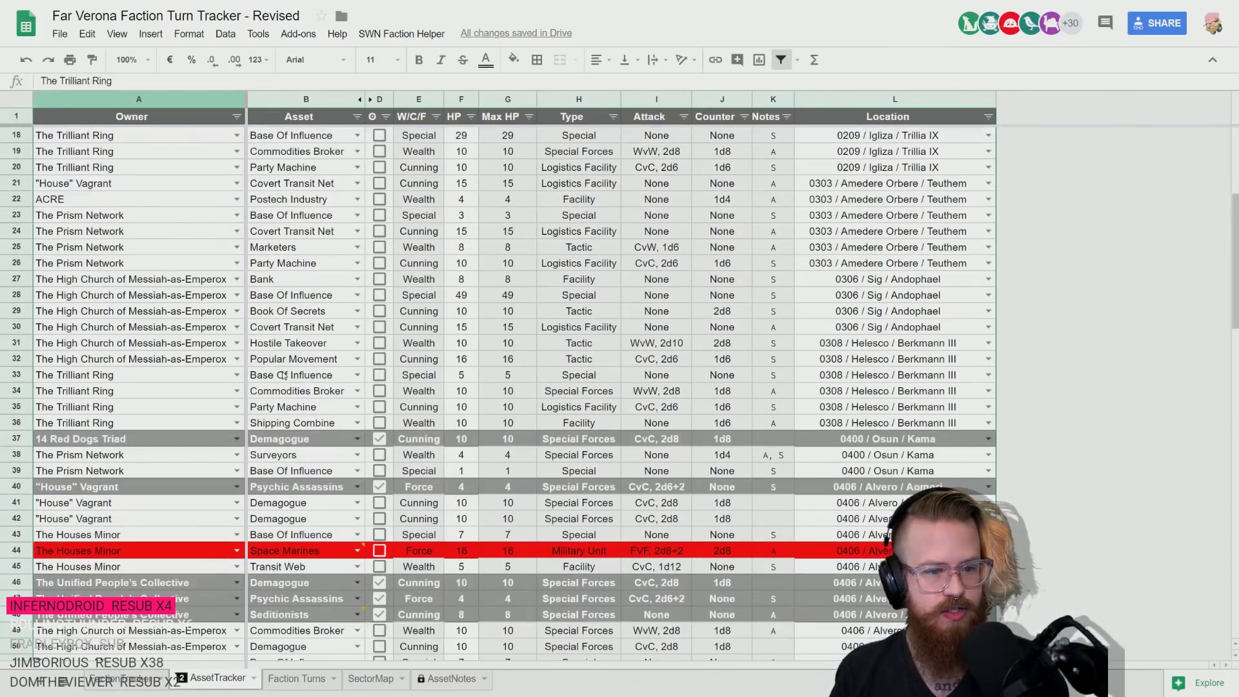
scroll(171, 424, "down", 2)
scroll(171, 423, "down", 6)
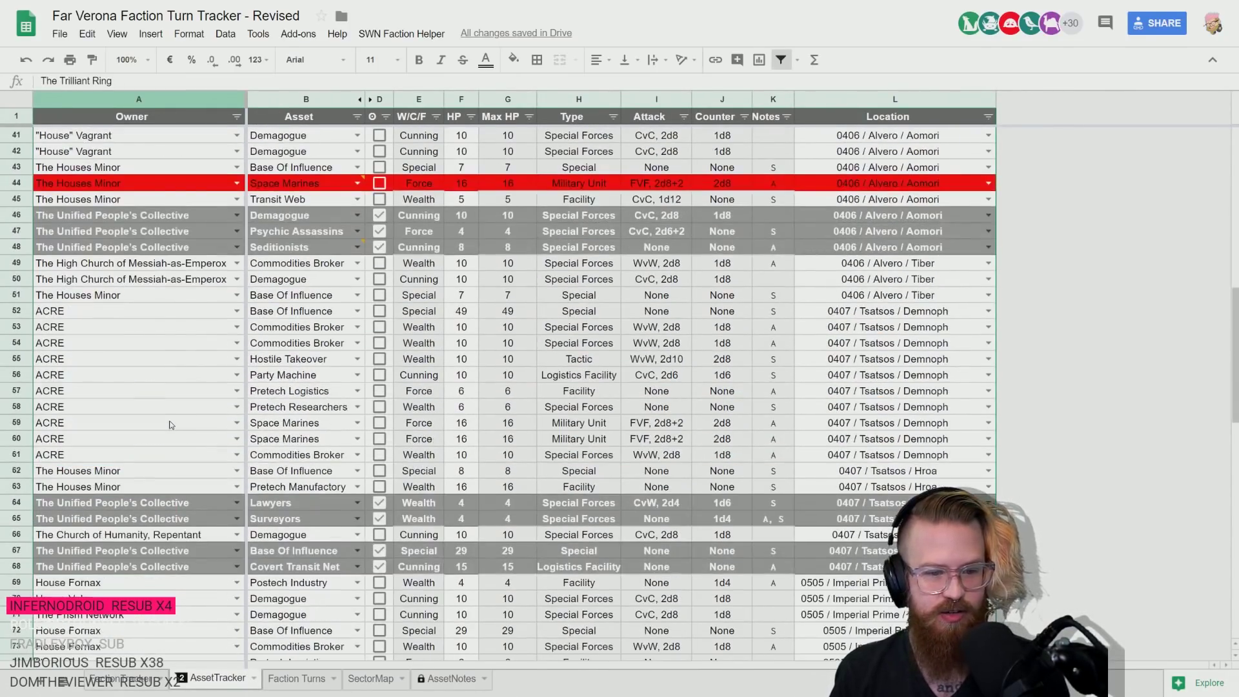
scroll(165, 420, "down", 2)
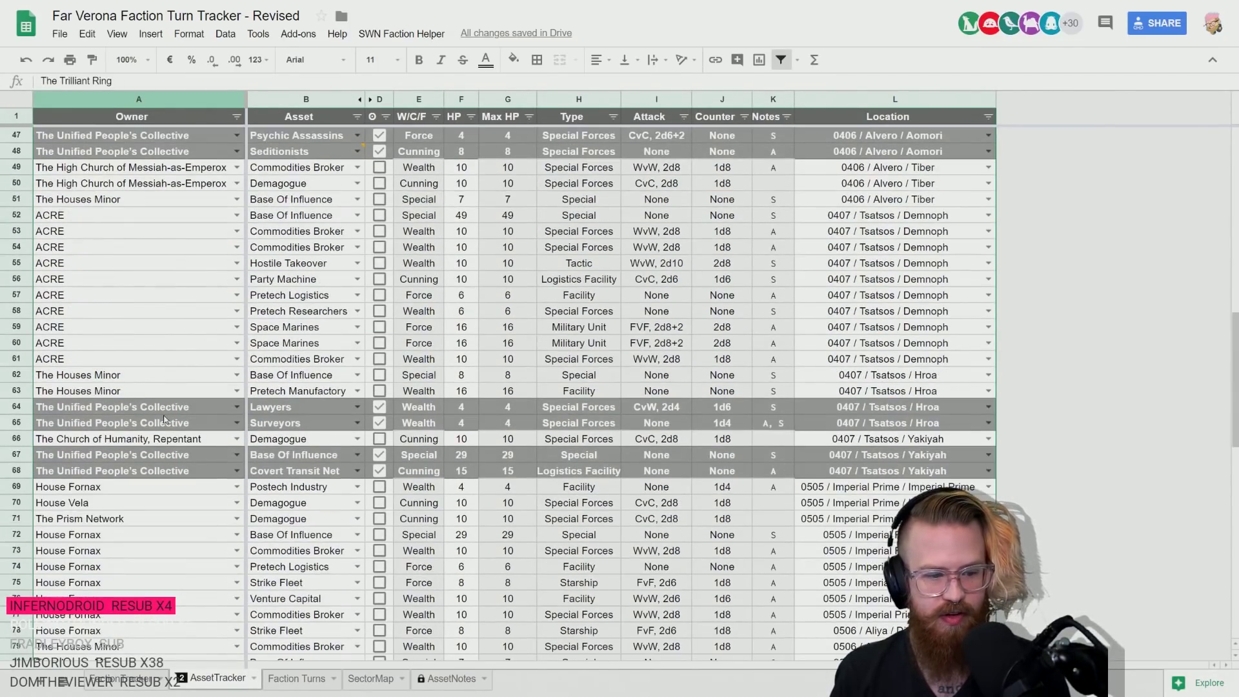
left_click(283, 681)
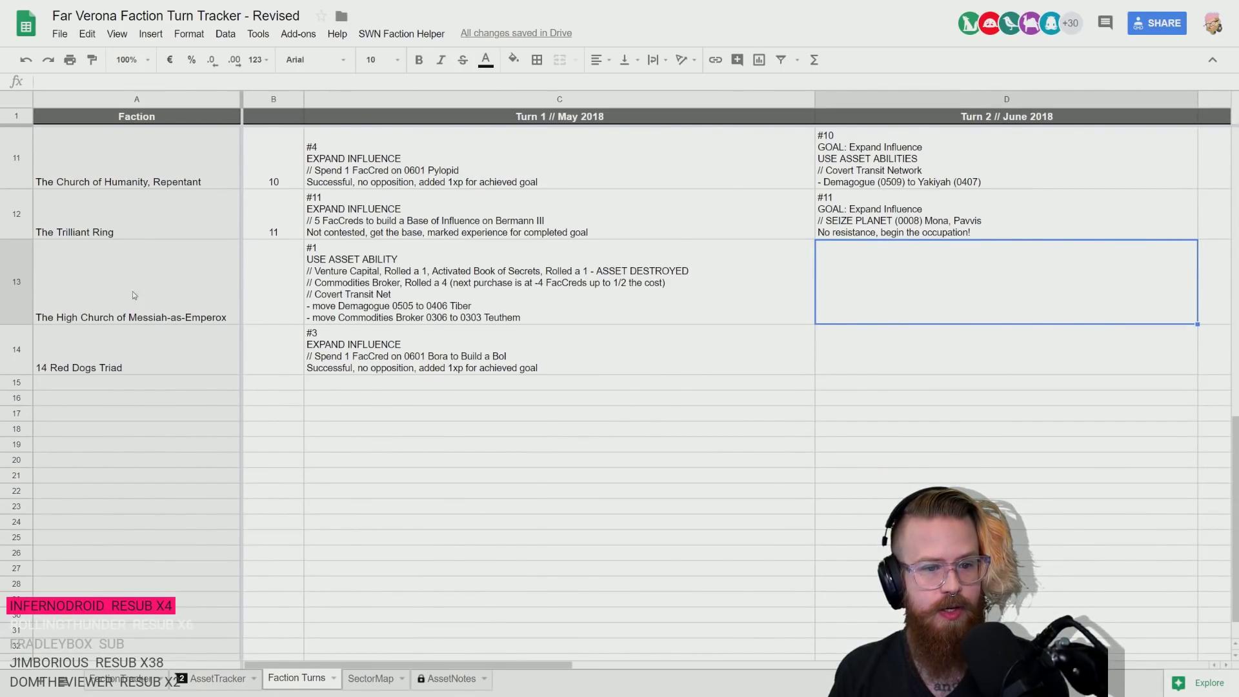
left_click(257, 347)
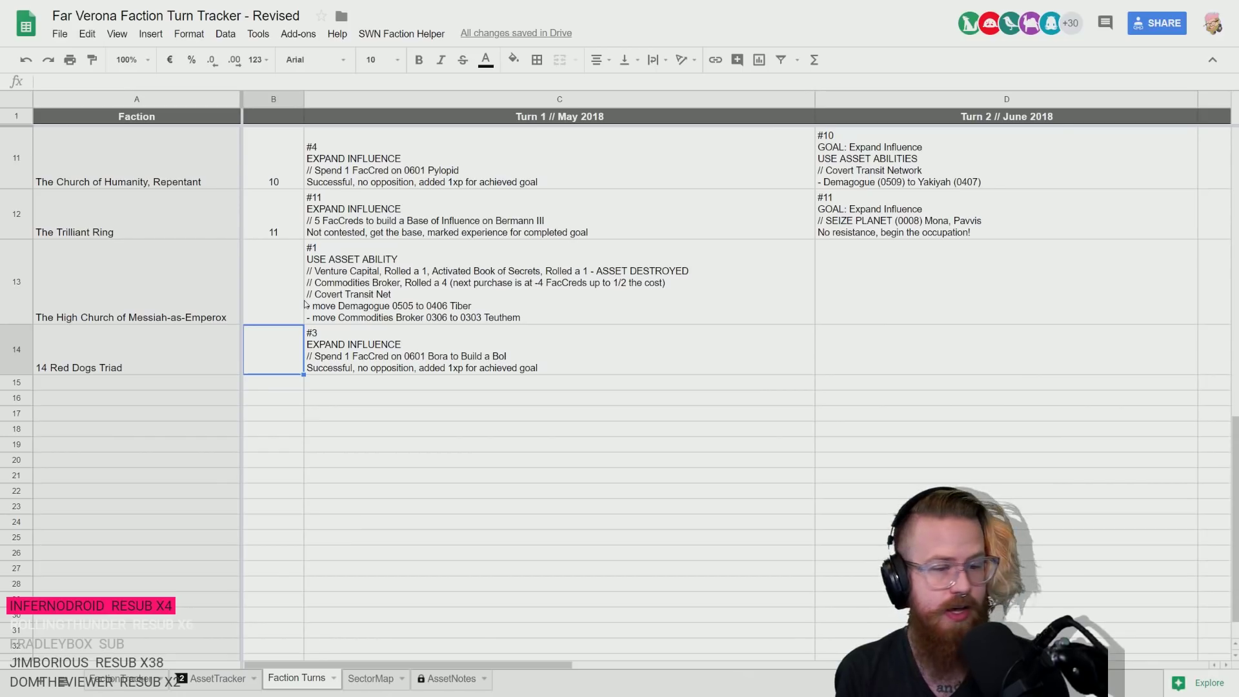
- Give 14 Red Dogs Triad turn order 12 in B14 and begin its Turn 2 entry with '#12'
type("12")
double_click(871, 350)
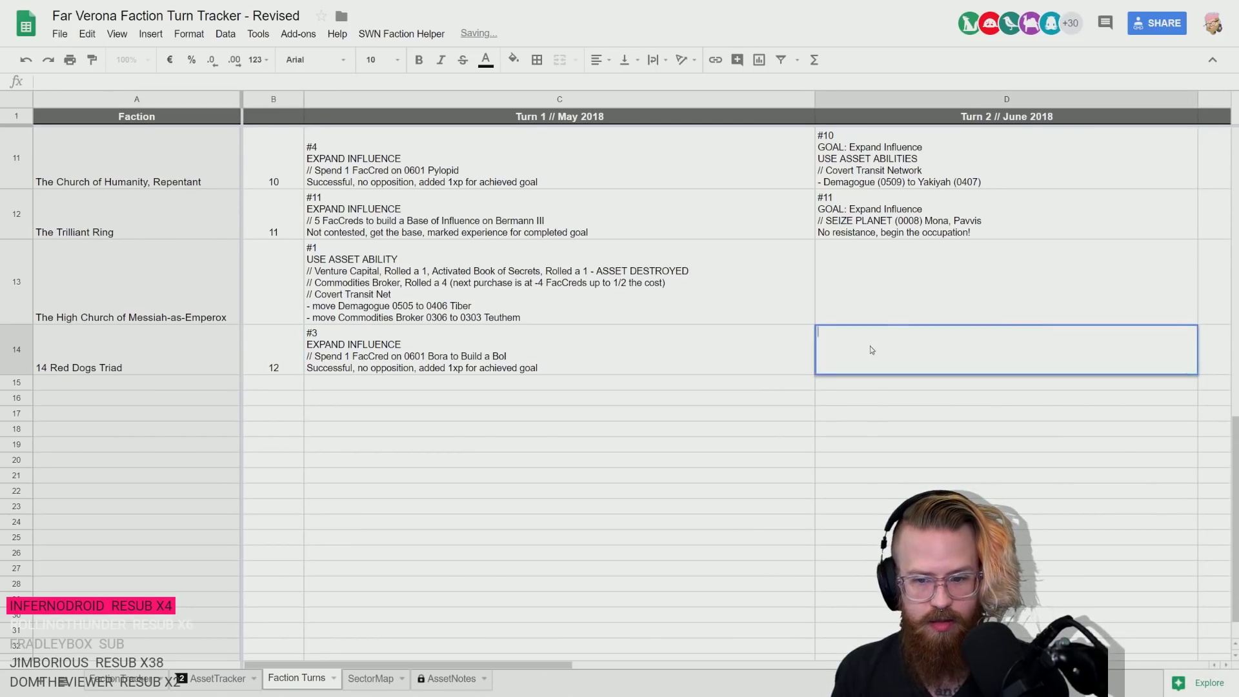
type("#12")
key("ctrl+Return")
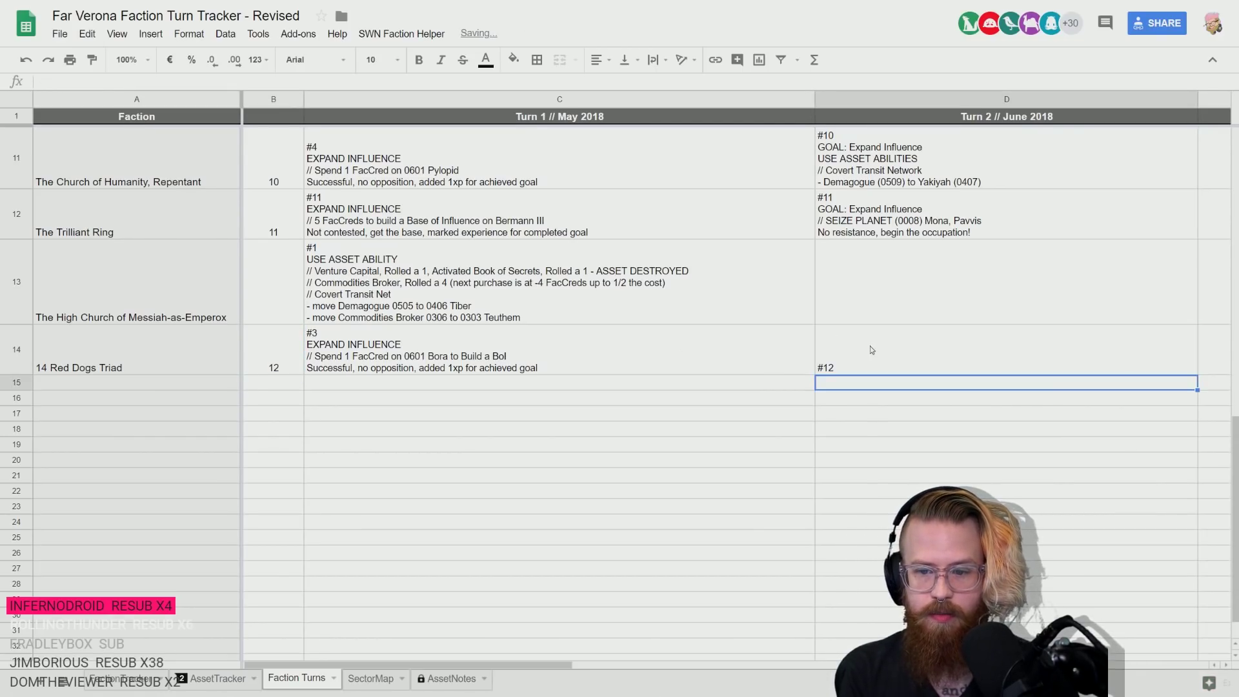
double_click(893, 346)
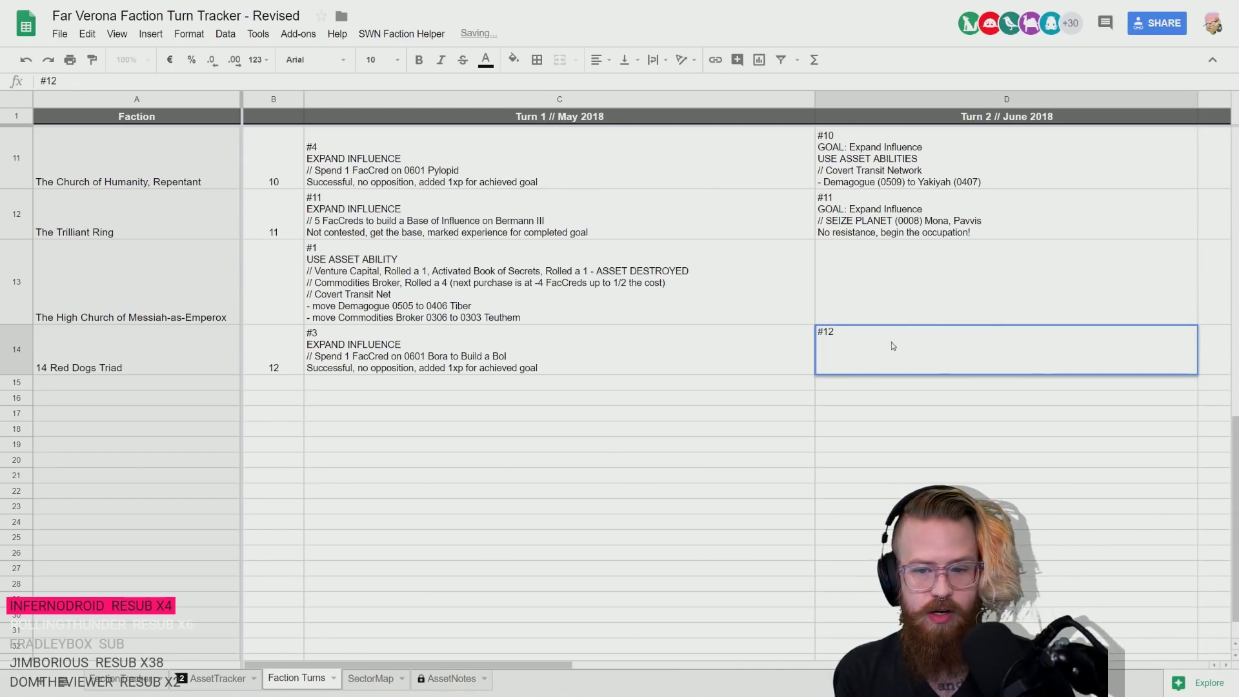
left_click(129, 678)
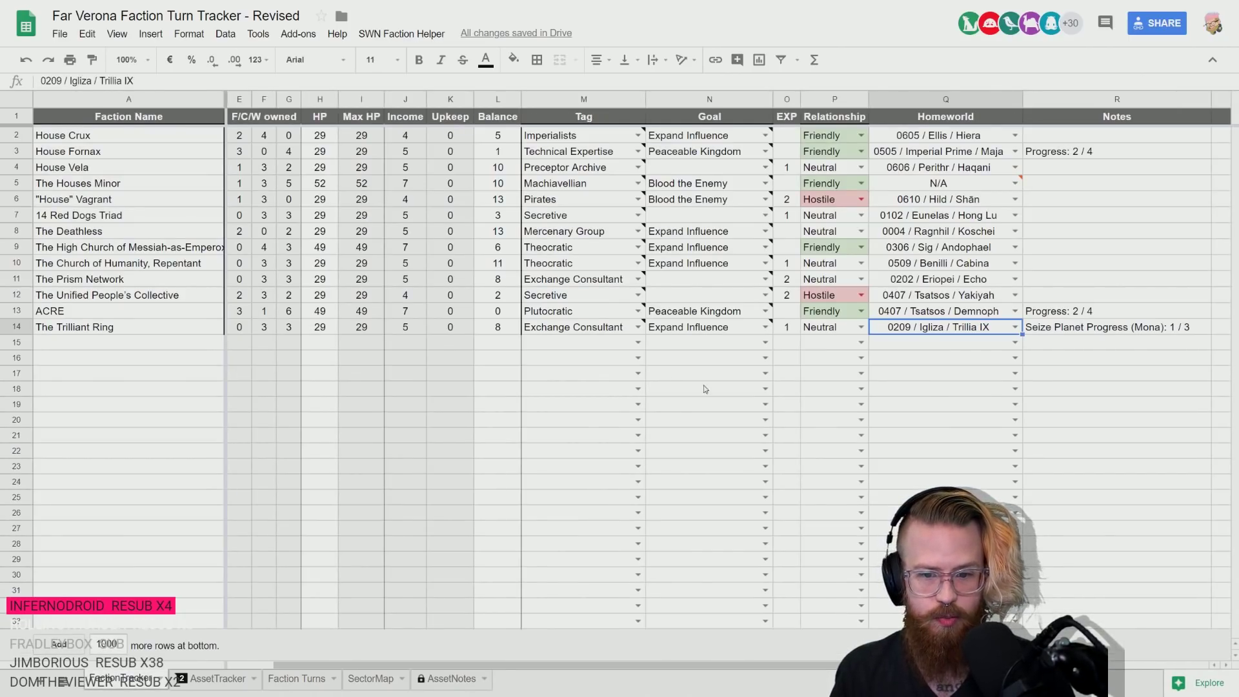
- Change the 14 Red Dogs Triad's Balance in L7 from 3 to 8, then show the AssetTracker sheet
left_click(151, 298)
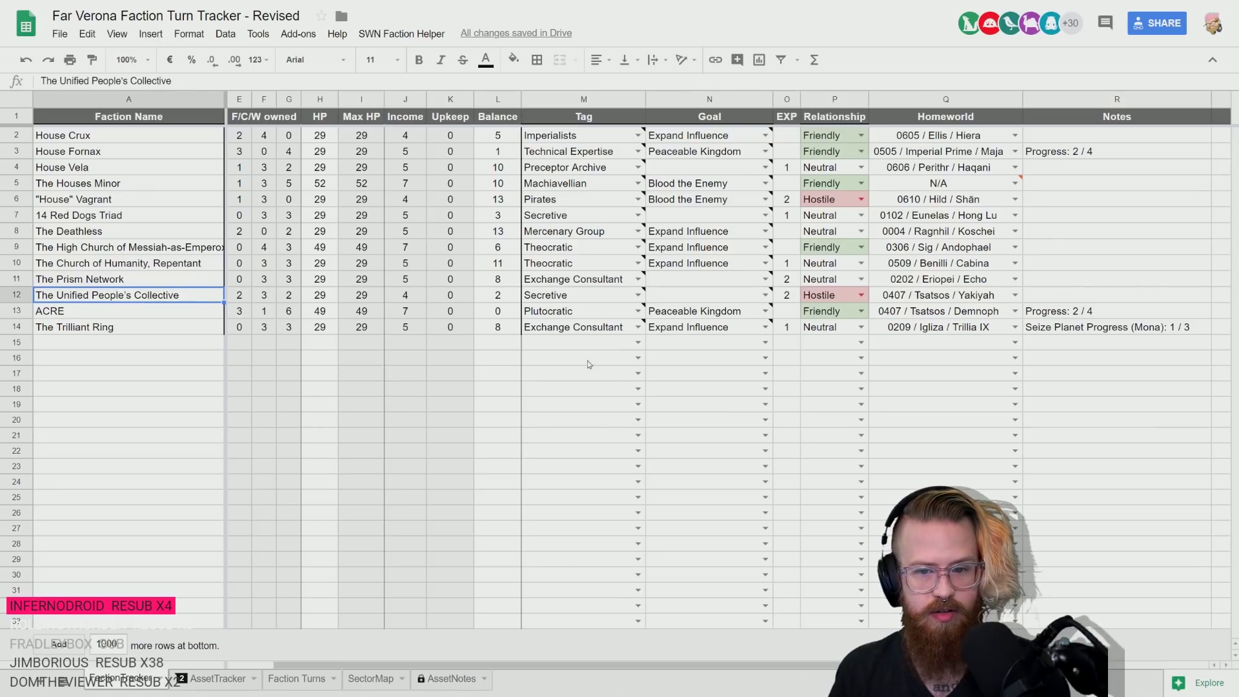
key("Right")
key("Right")
key("Right")
key("Right")
key("Right")
key("Right")
key("Right")
key("Right")
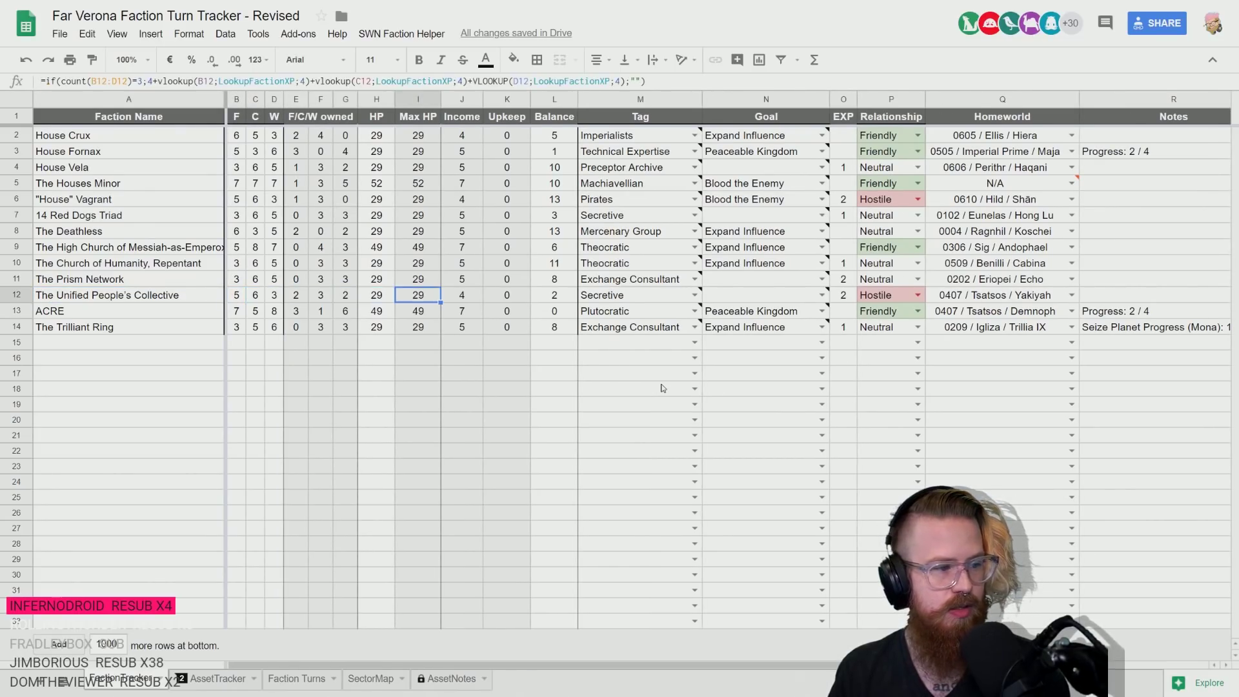
key("Right")
key("Right")
key("Right")
key("Right")
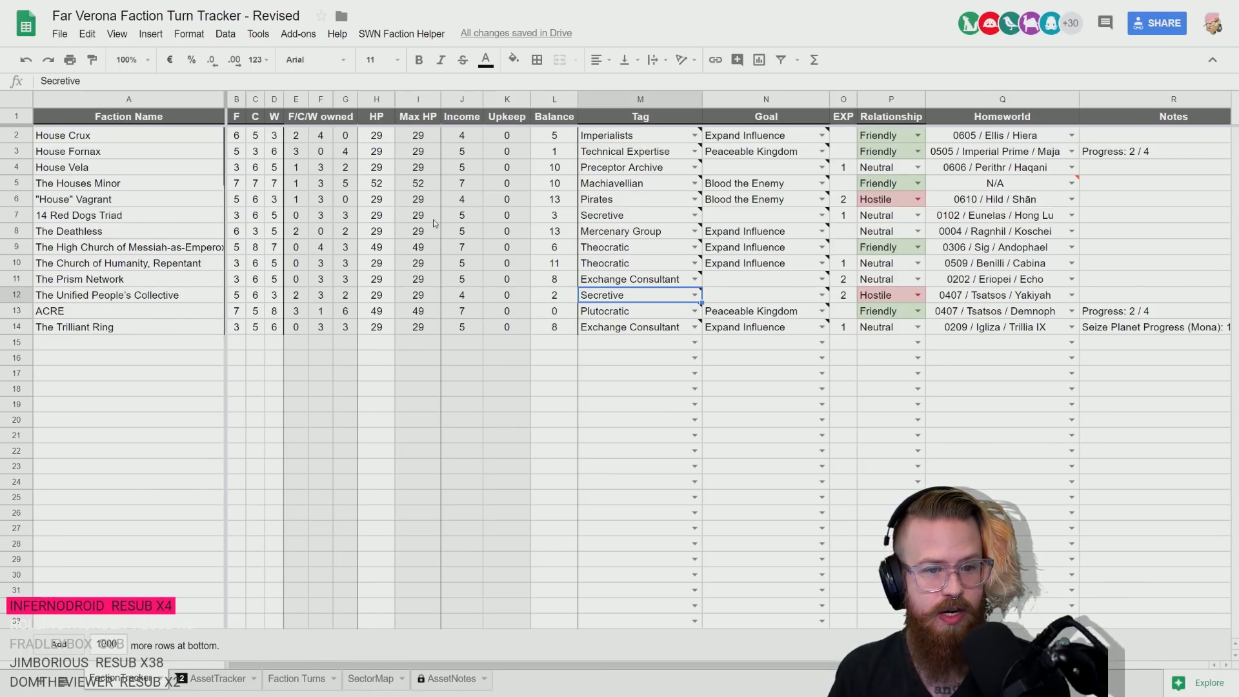
left_click(554, 216)
type("8")
key("Return")
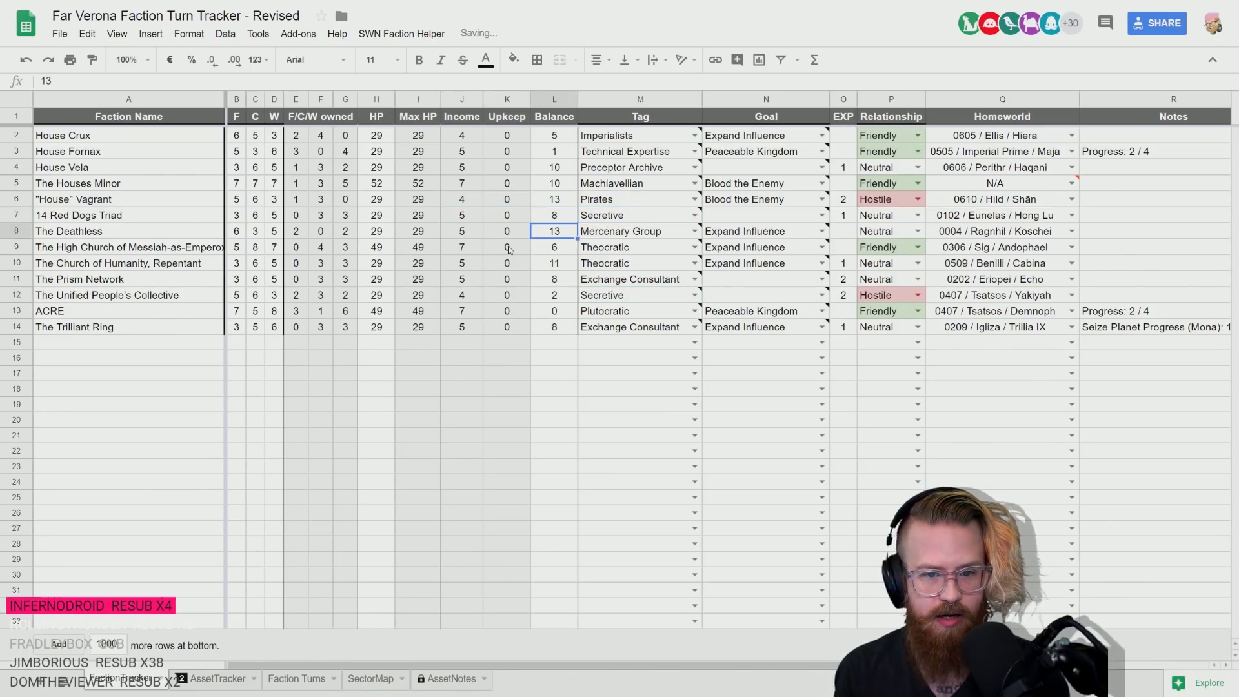
left_click(216, 679)
- Sort the asset table by Owner A→Z, accepting the protected-range warning
left_click(237, 117)
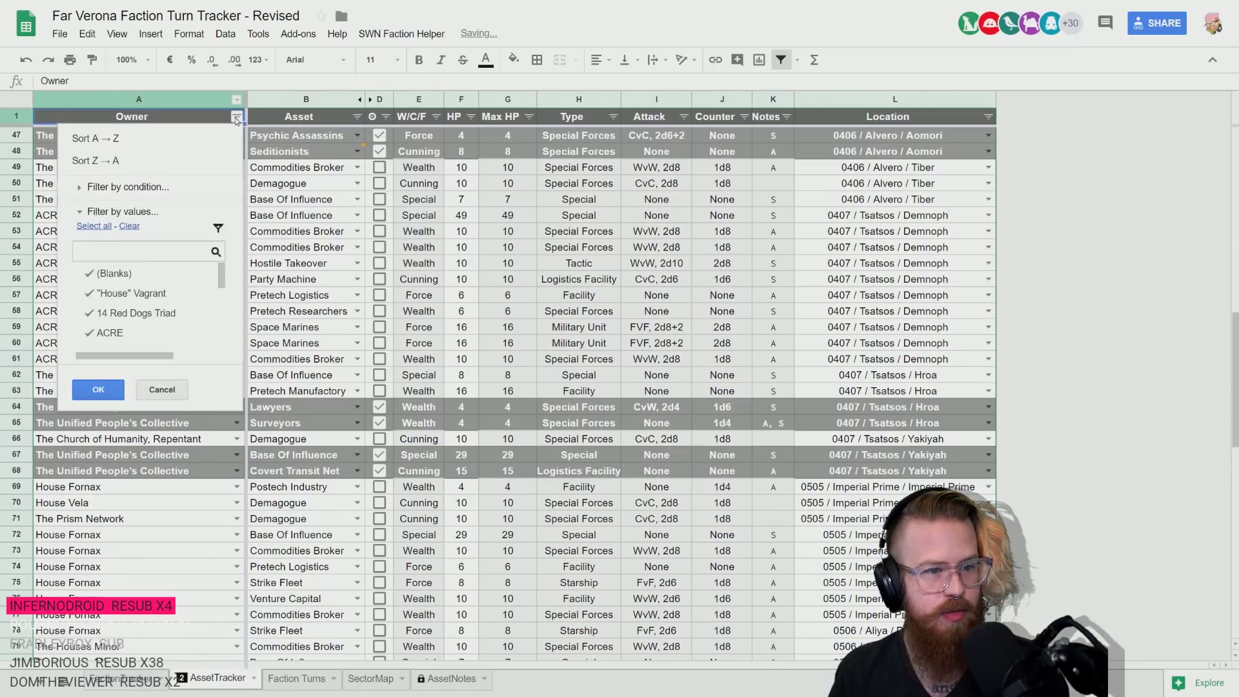
left_click(97, 141)
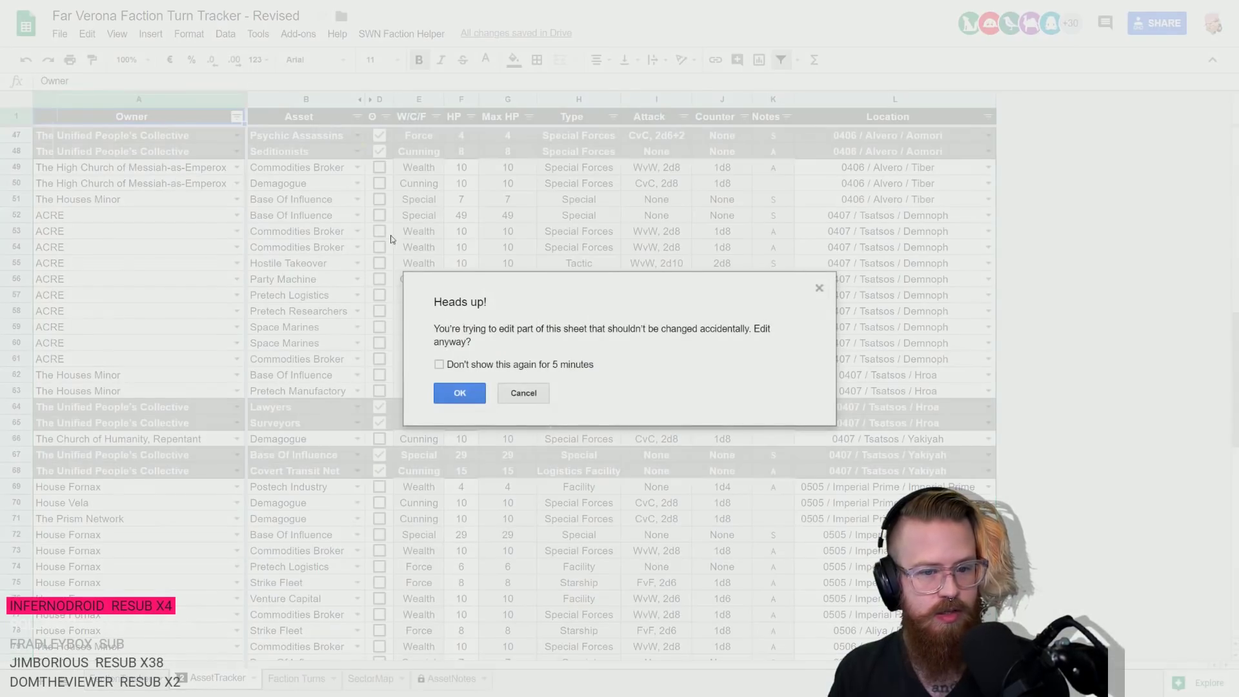
left_click(458, 392)
scroll(107, 506, "down", 10)
scroll(107, 507, "up", 6)
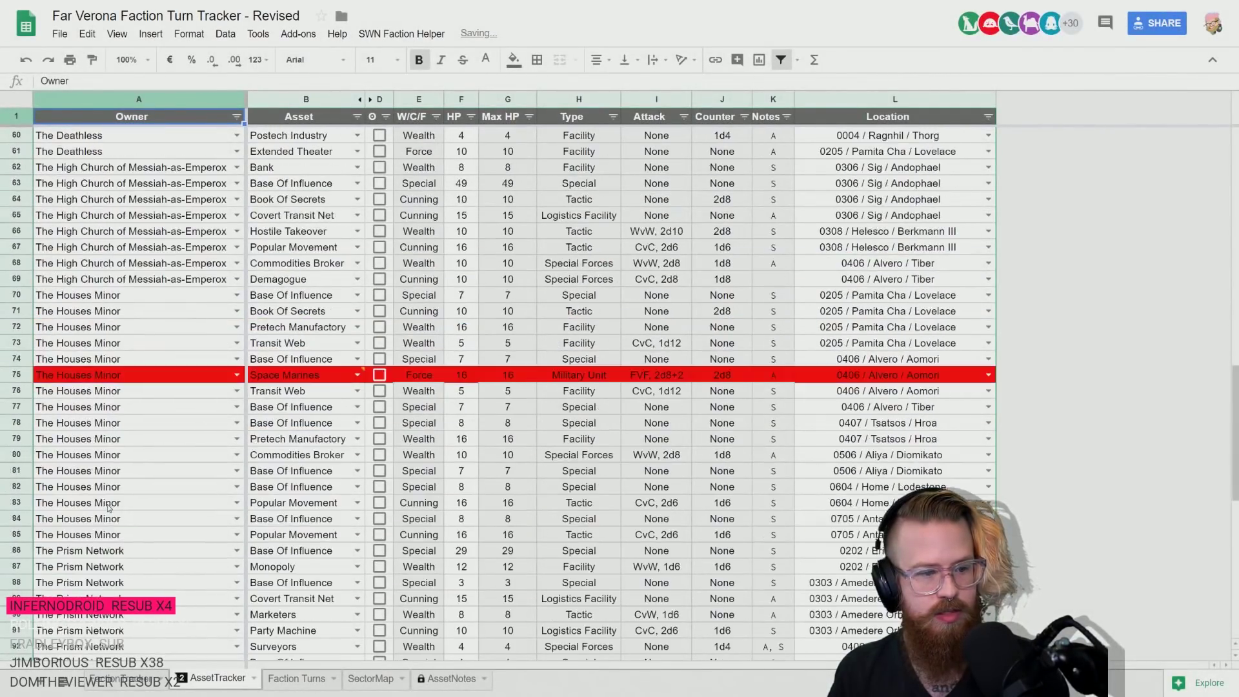
scroll(108, 508, "up", 15)
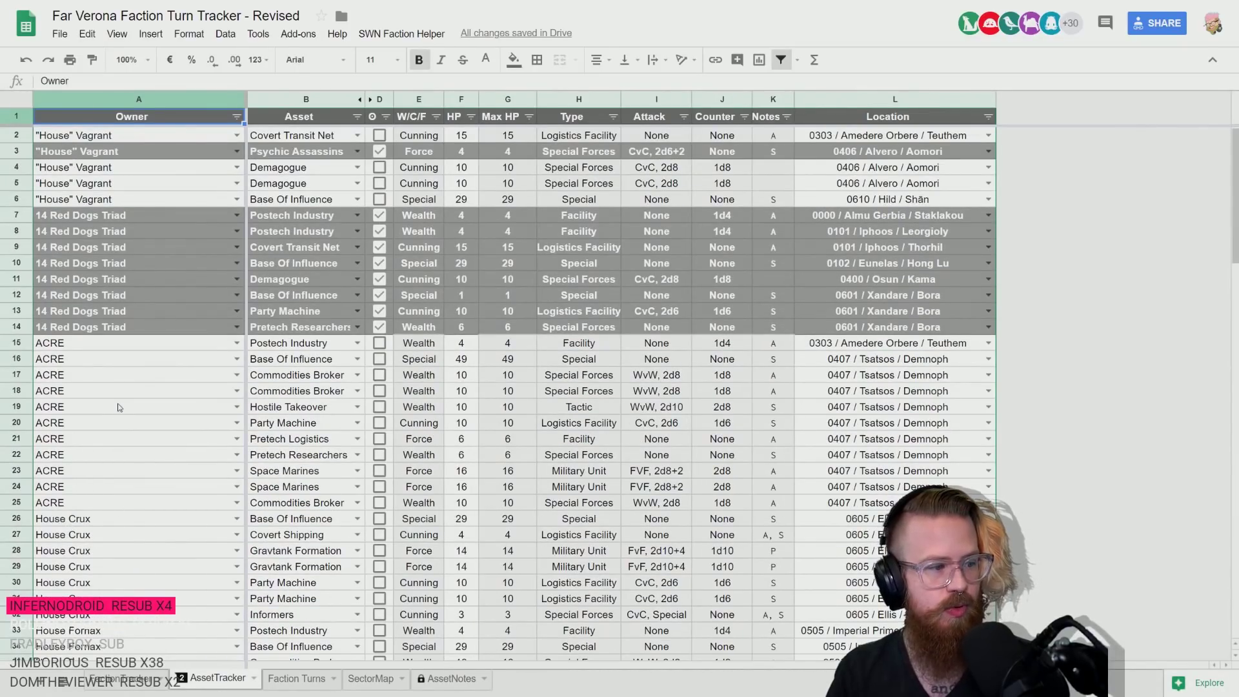
- Check the Red Dogs' Party Machine asset against the rulings doc, then return to the faction stats sheet
left_click(277, 315)
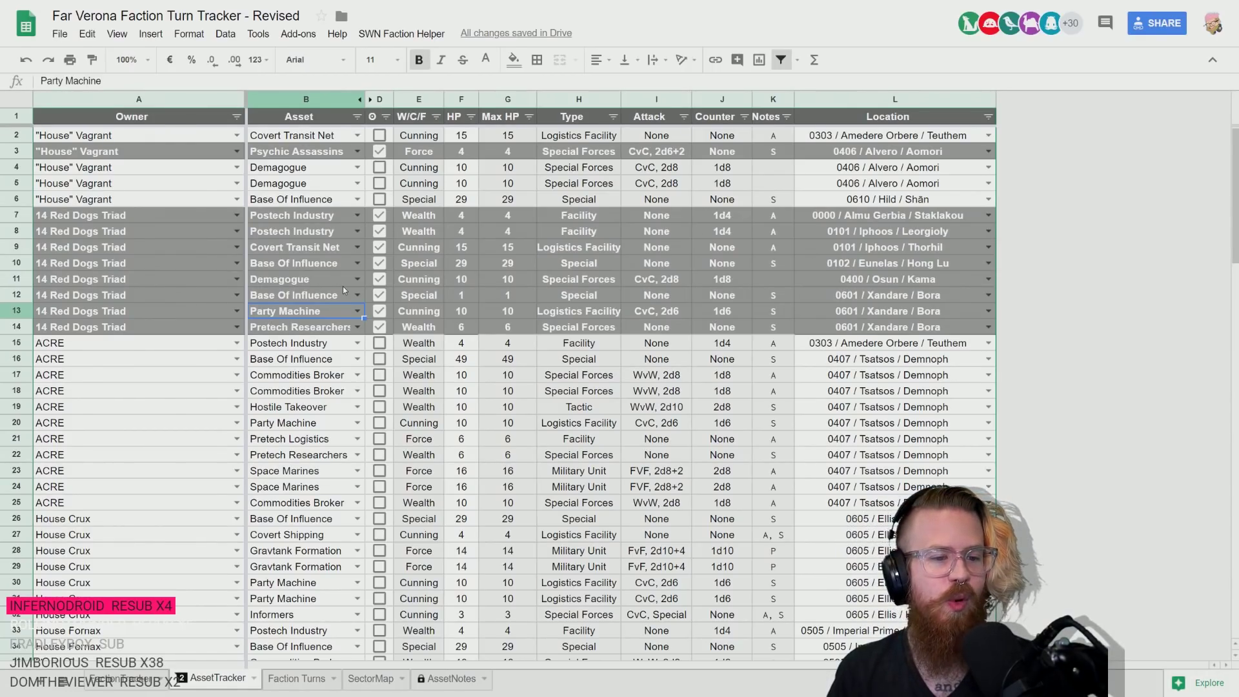
key("ctrl+Tab")
key("ctrl+Tab")
key("ctrl+Tab")
key("ctrl+Tab")
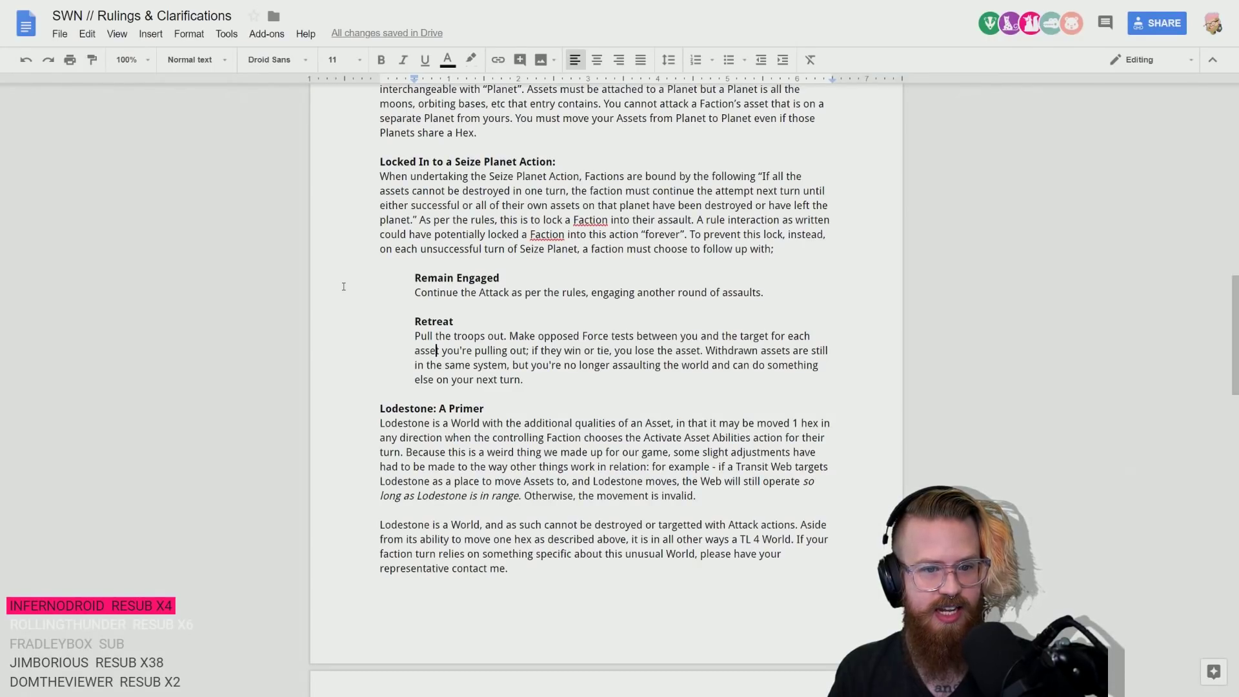
key("ctrl+Tab")
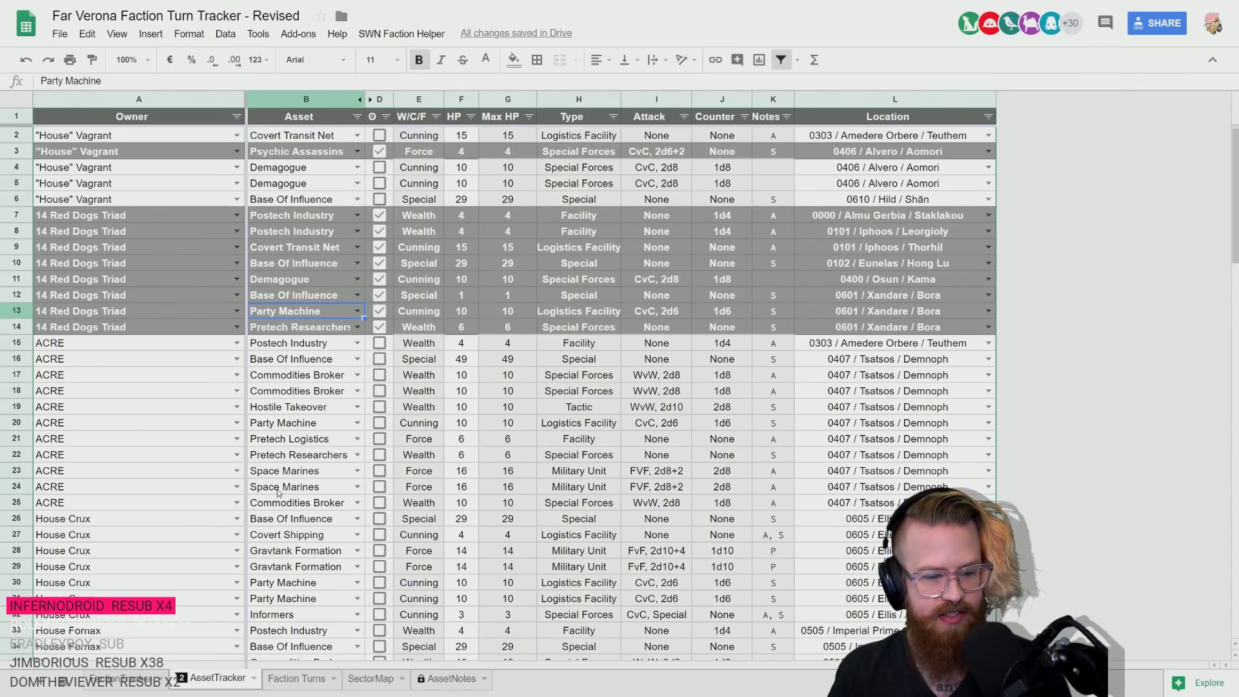
left_click(122, 678)
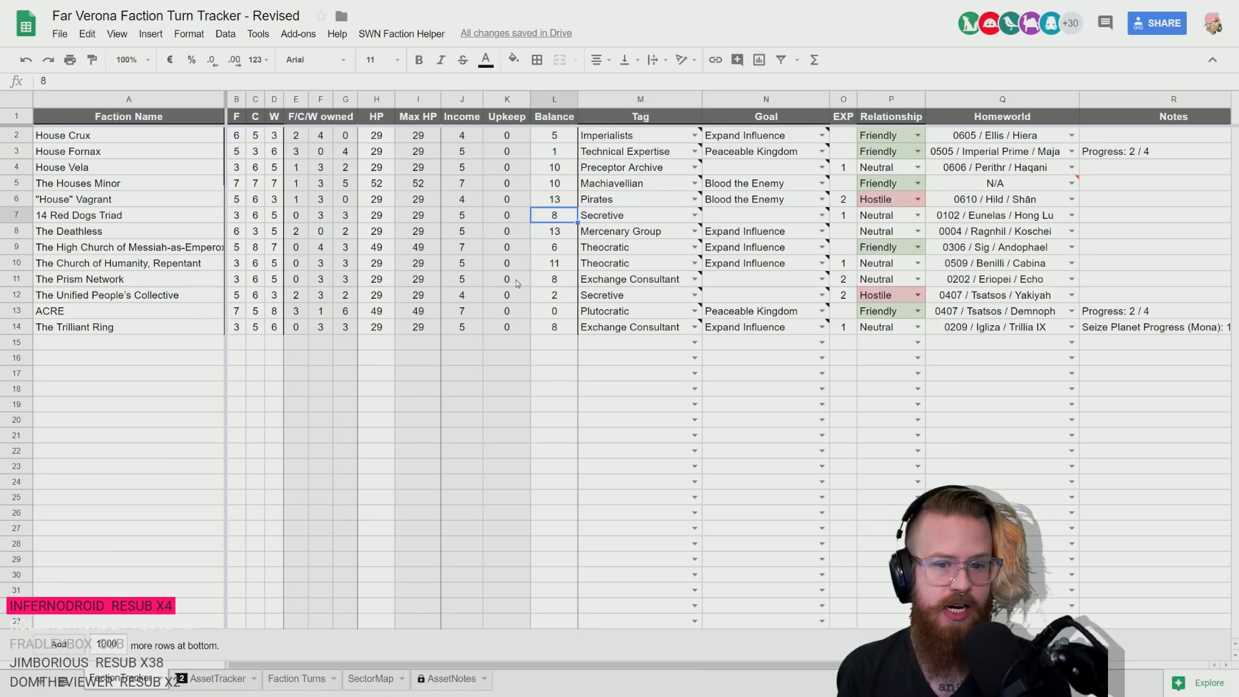
- Correct the Red Dogs balance back to 8 after mistakenly entering 9
type("9")
key("Return")
key("Up")
type("8")
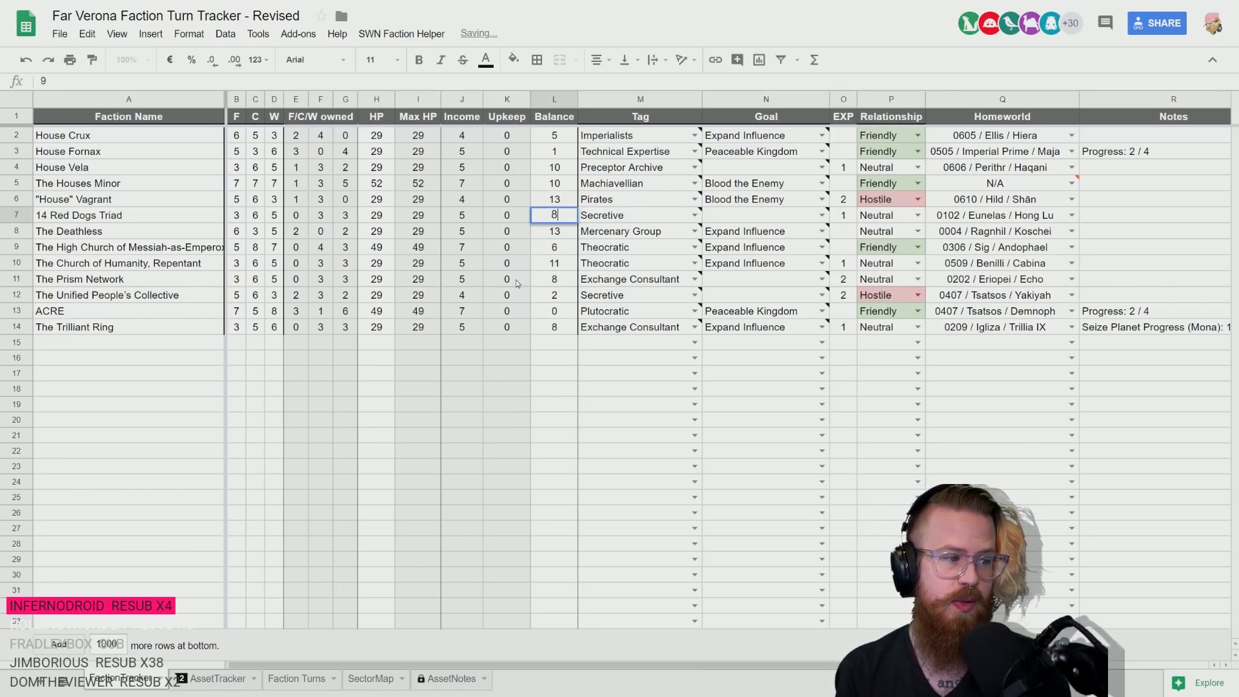
key("Return")
key("Up")
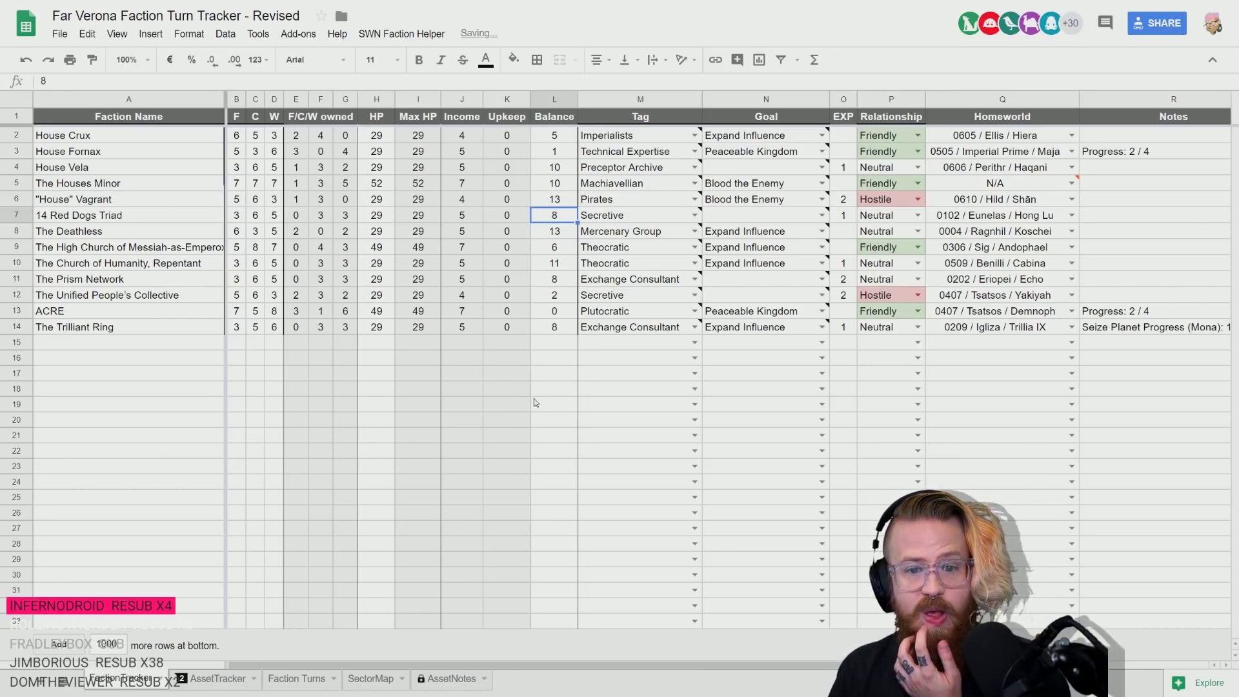
key("Right")
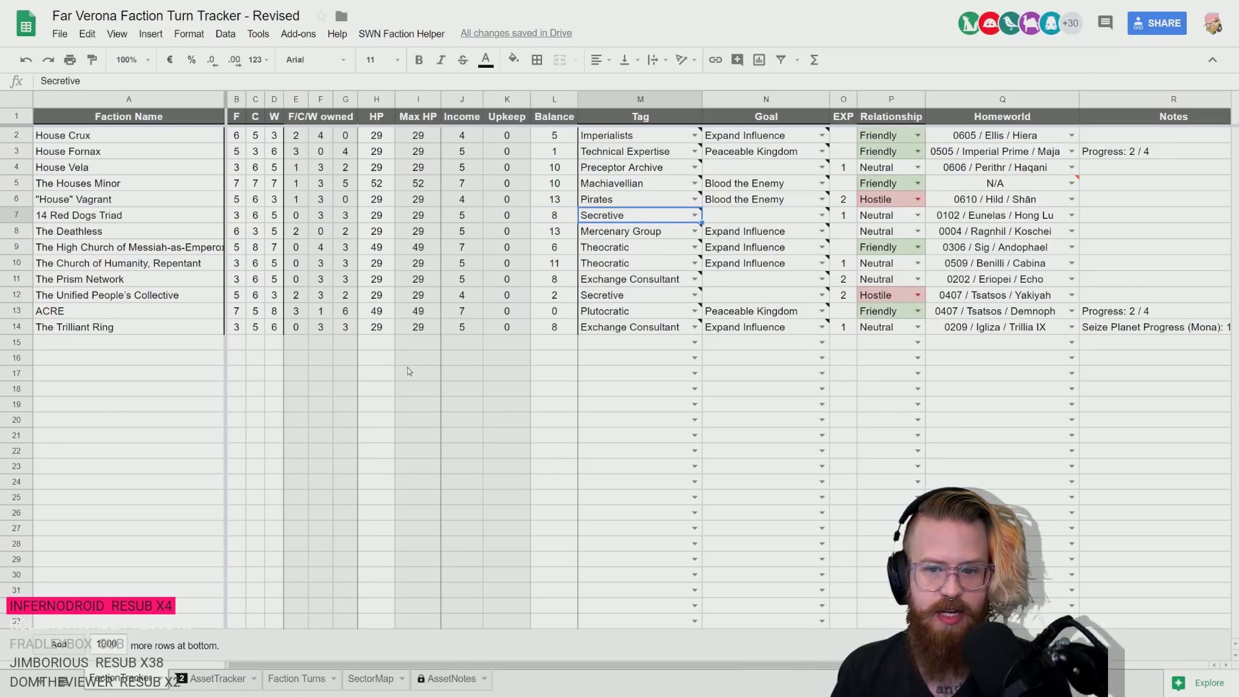
key("Left")
- Set the 14 Red Dogs Triad's goal in N7 to Expand Influence
left_click(738, 215)
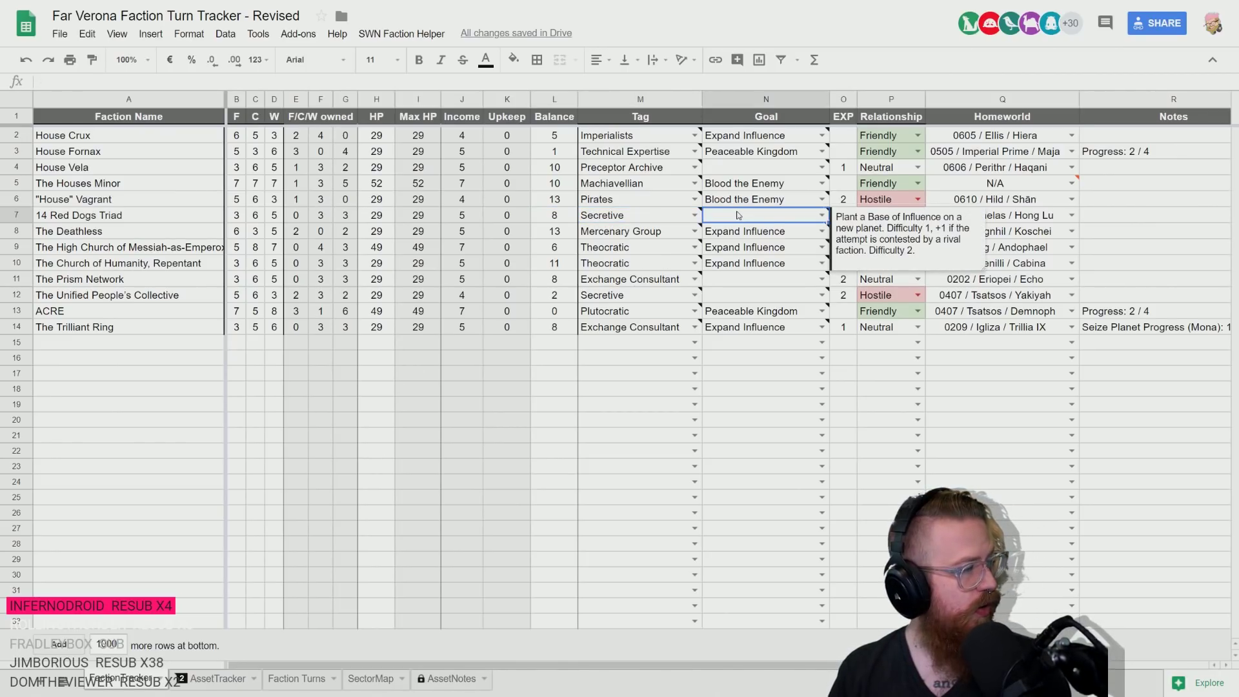
double_click(739, 215)
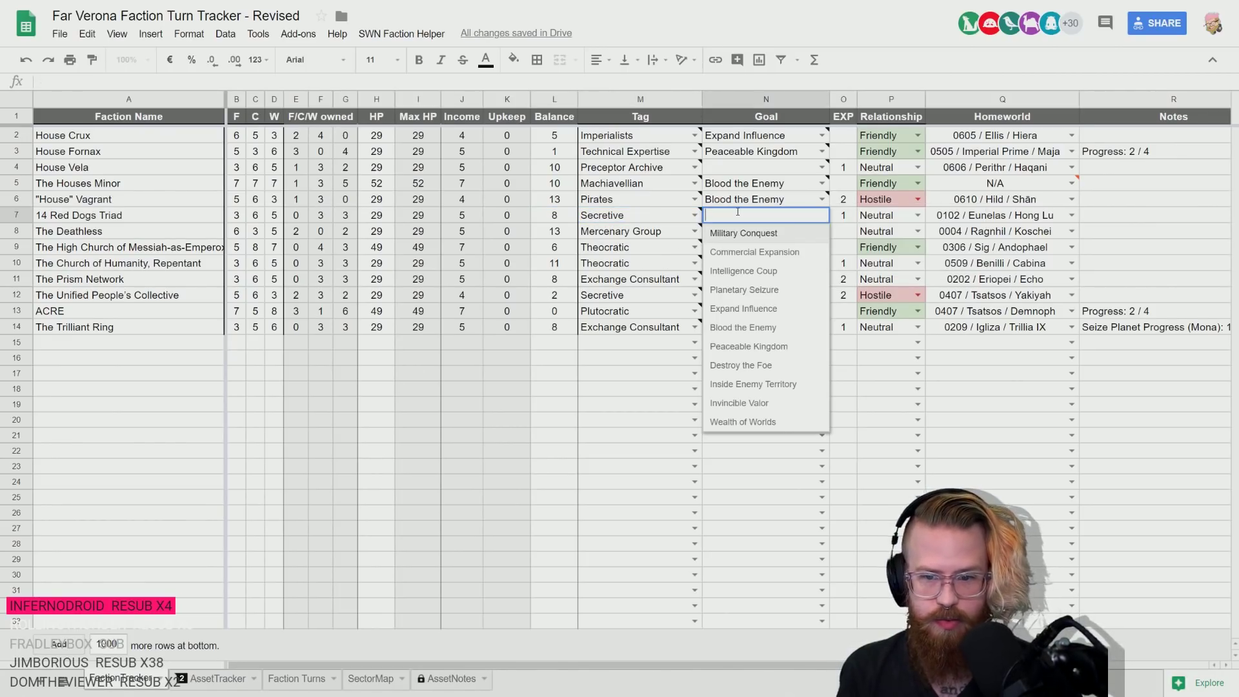
type("Expand")
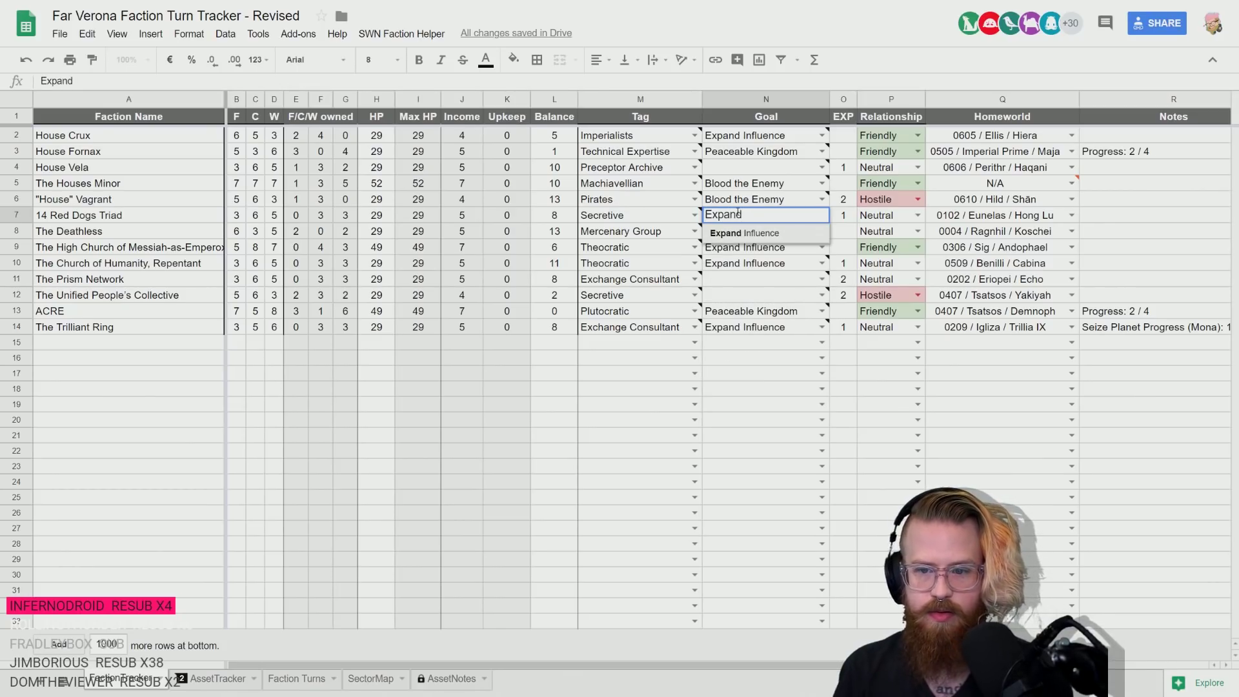
left_click(744, 233)
key("Up")
key("Down")
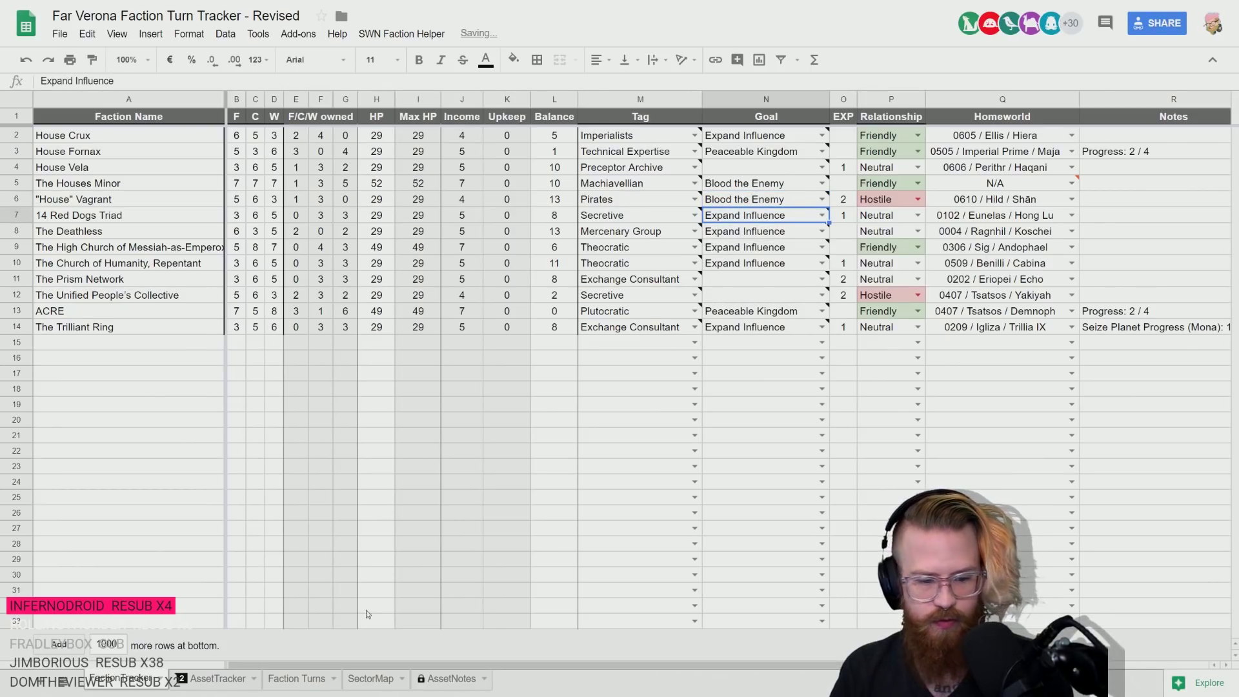
- Sort the Faction Turns sheet by faction number ascending, confirming the protected-range warning
left_click(214, 683)
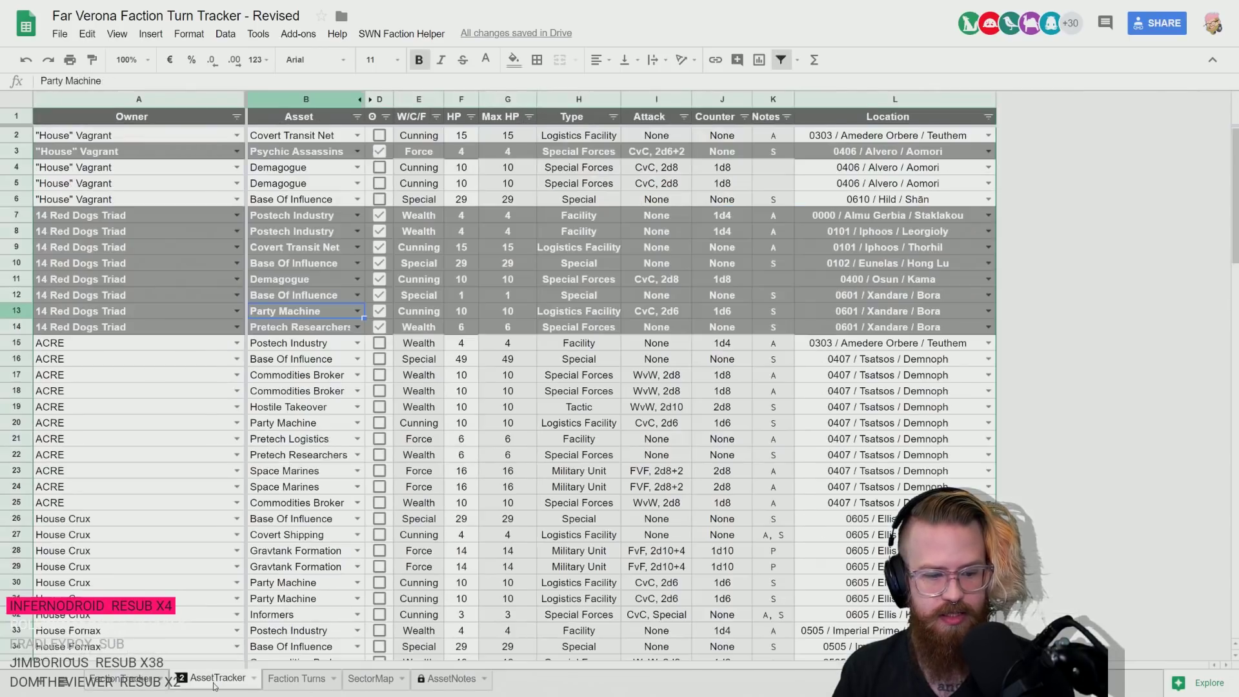
left_click(299, 684)
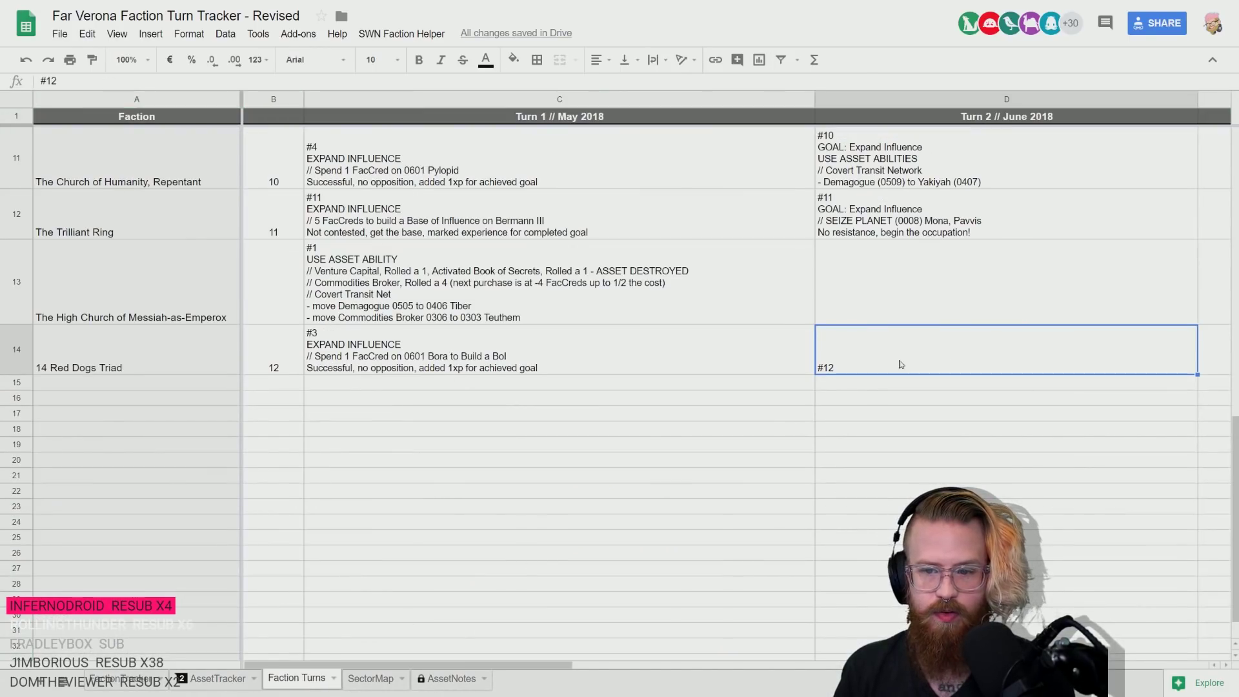
double_click(875, 366)
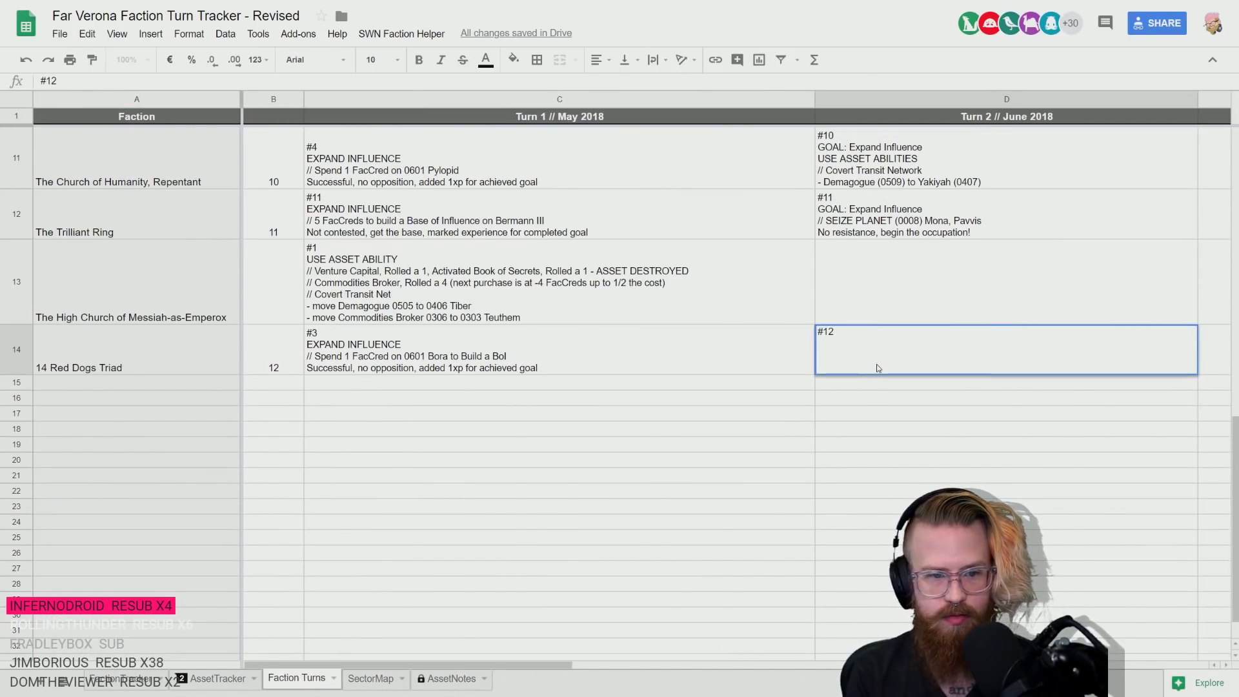
left_click(296, 100)
left_click(359, 385)
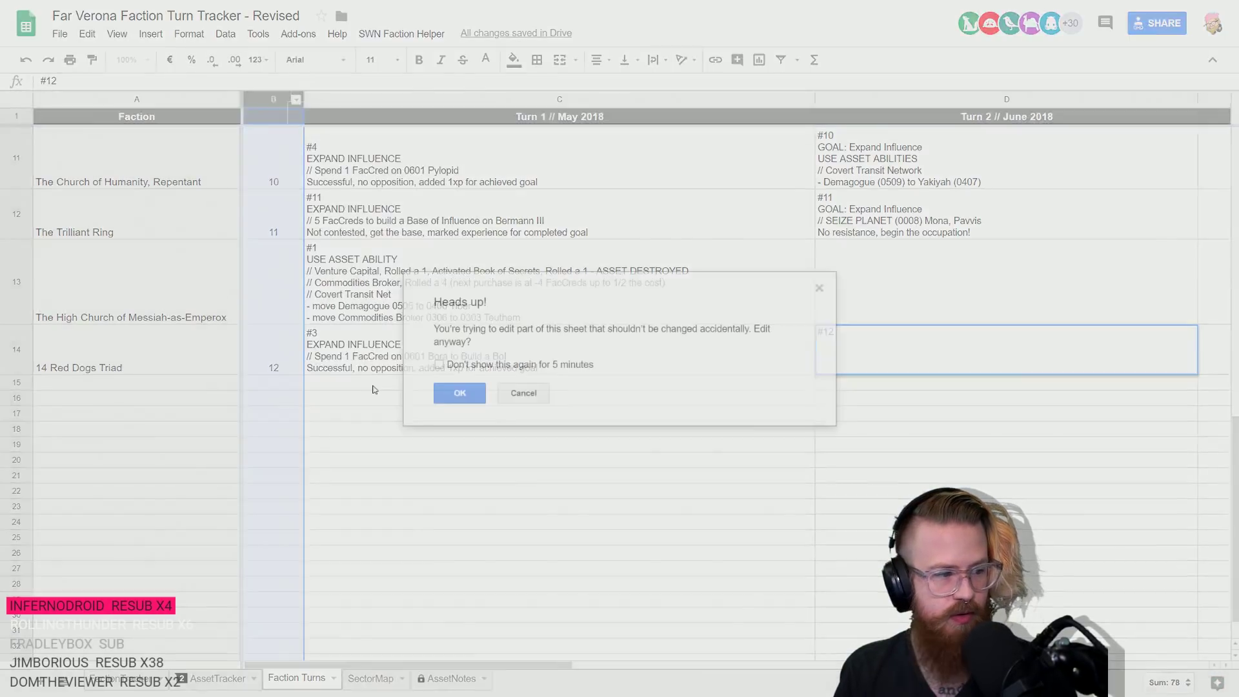
left_click(454, 393)
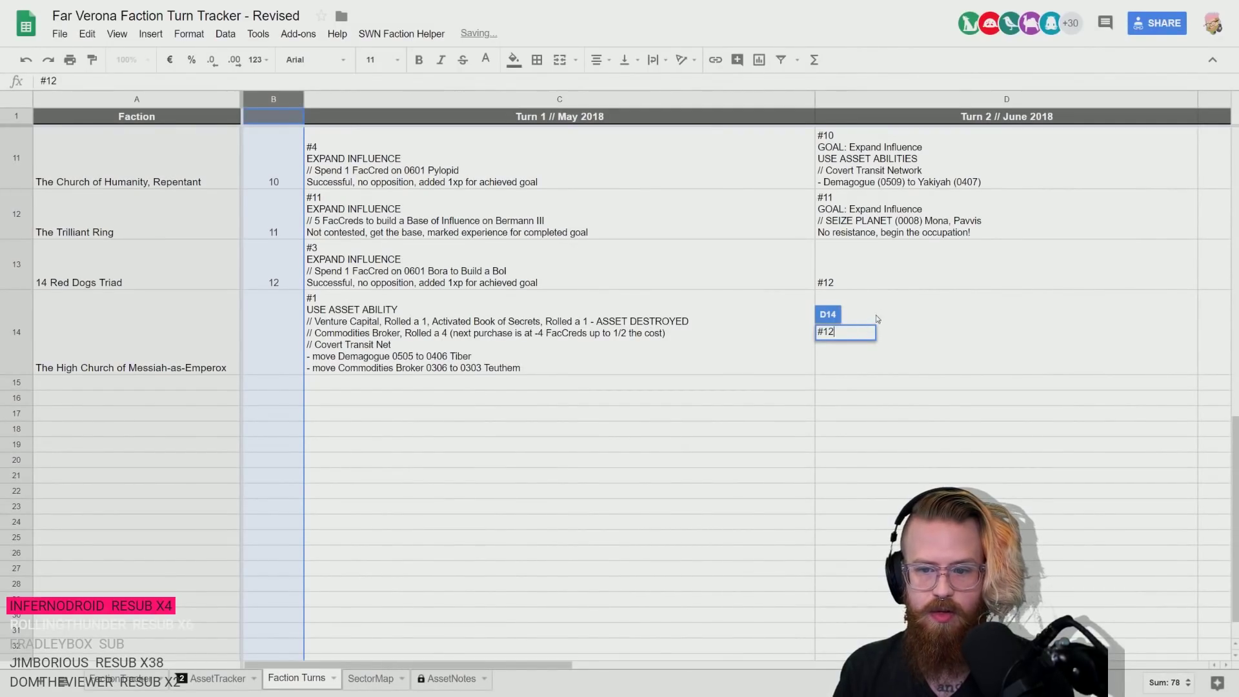
- Write the Triad's turn 2 entry: GOAL: Expand Influence, BUY ASSET, // Covert Shipping on 0601 Bora
double_click(862, 282)
type("GOAL")
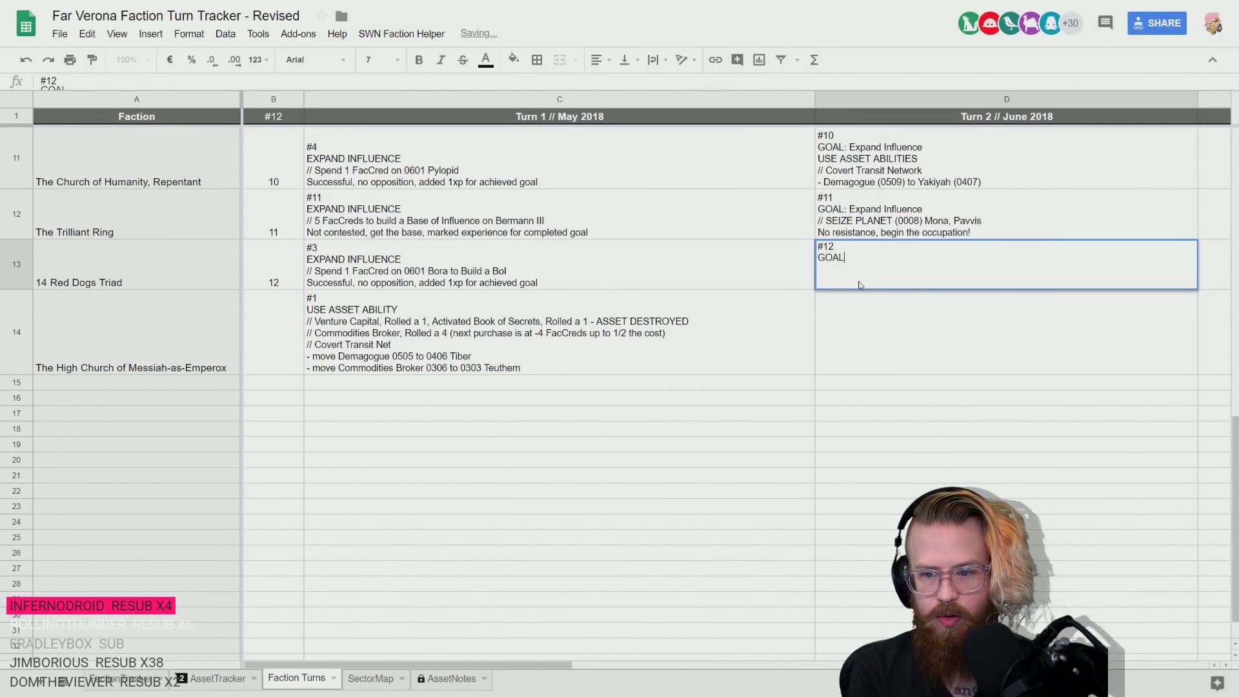
type(": Expand Influence")
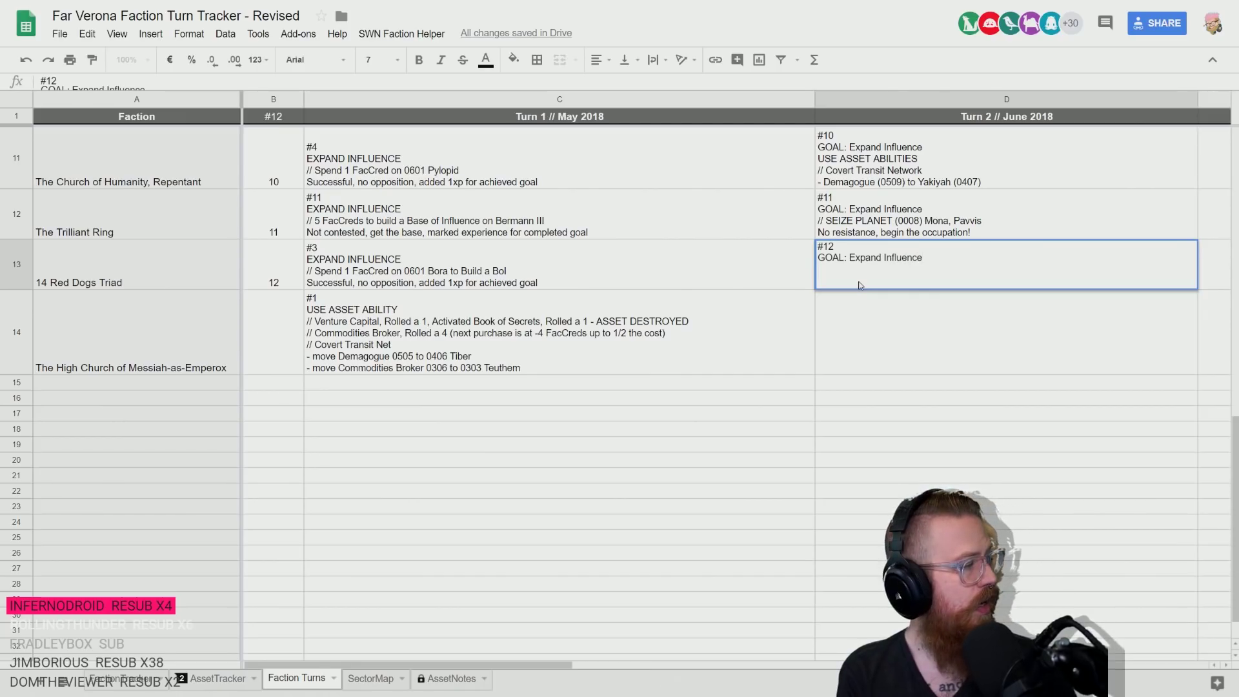
key("alt+Return")
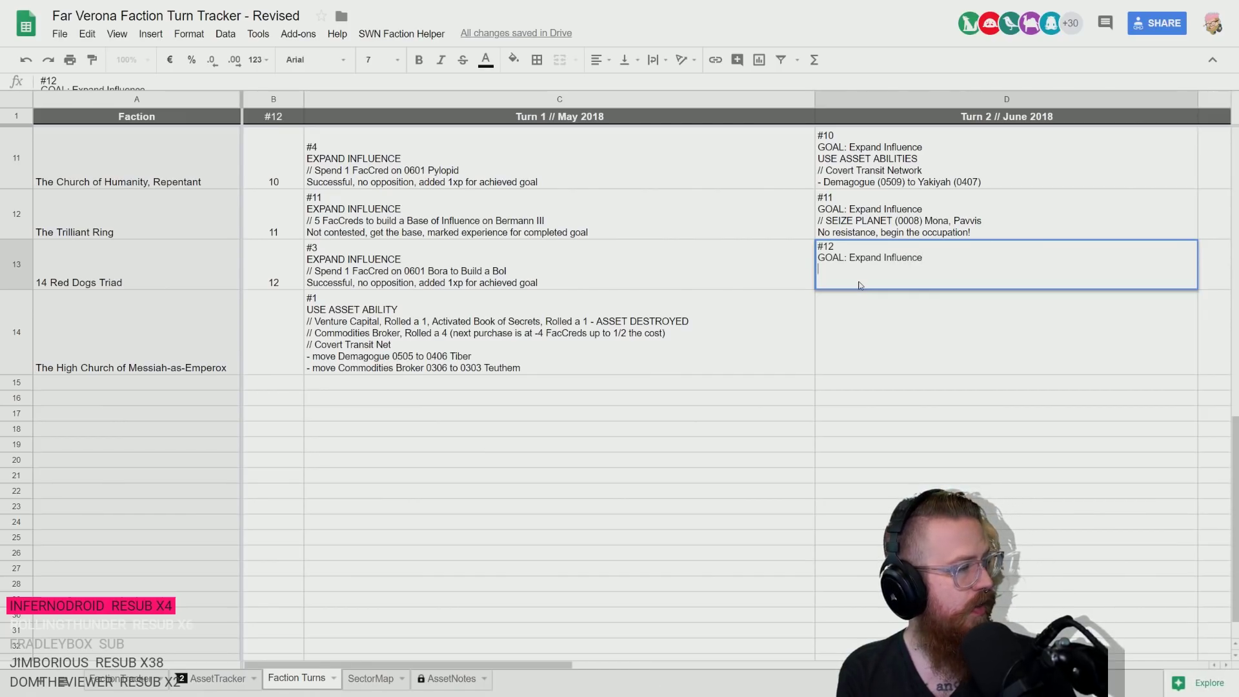
type("// Buy Asset")
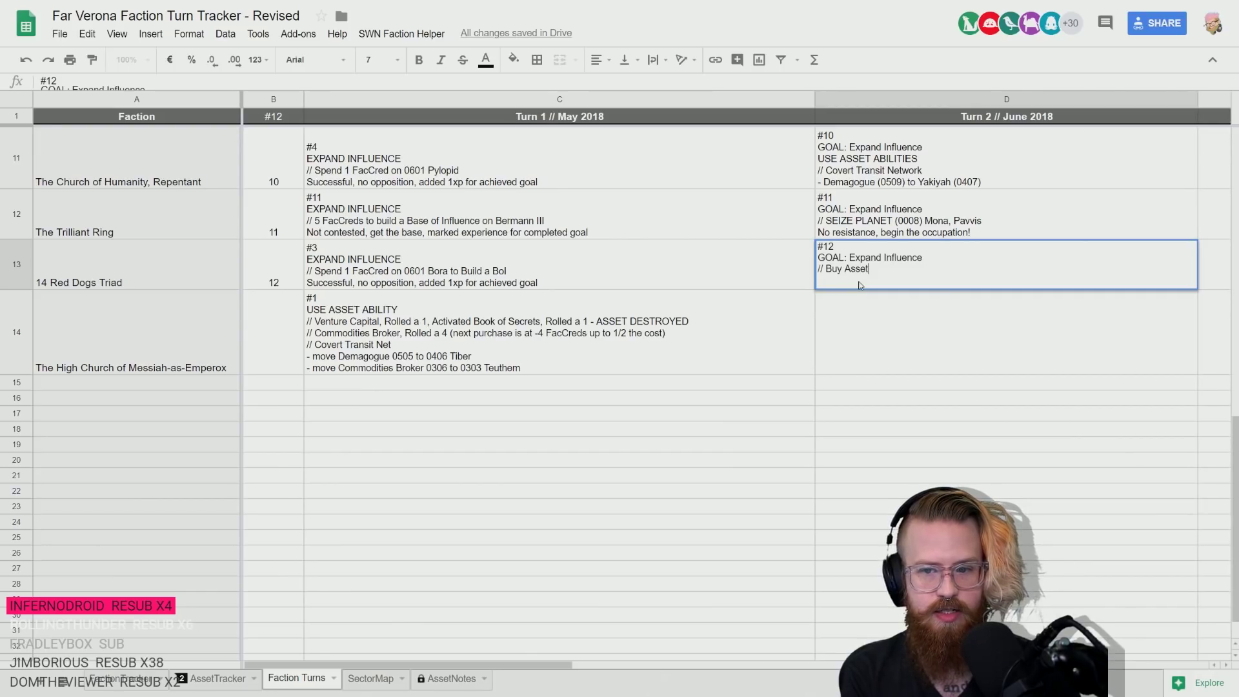
key("BackSpace")
key("BackSpace")
key("BackSpace")
key("BackSpace")
key("BackSpace")
key("BackSpace")
key("BackSpace")
key("BackSpace")
key("BackSpace")
key("BackSpace")
key("BackSpace")
type("B")
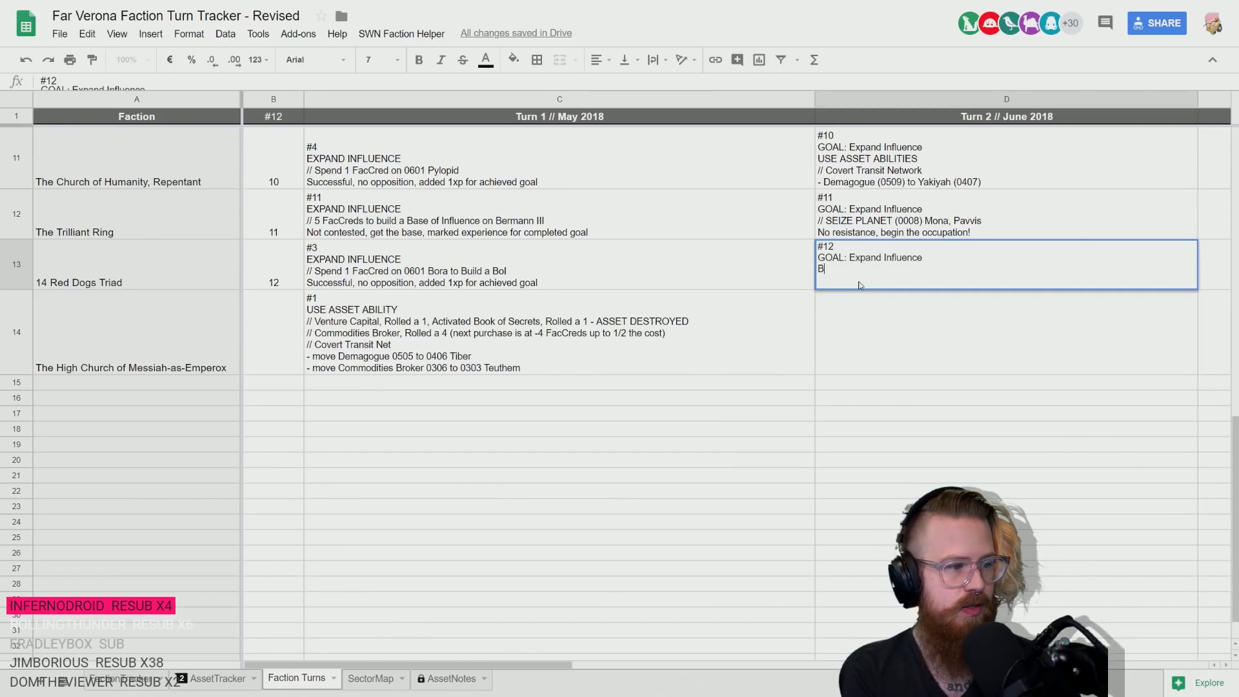
type("UY ASSET")
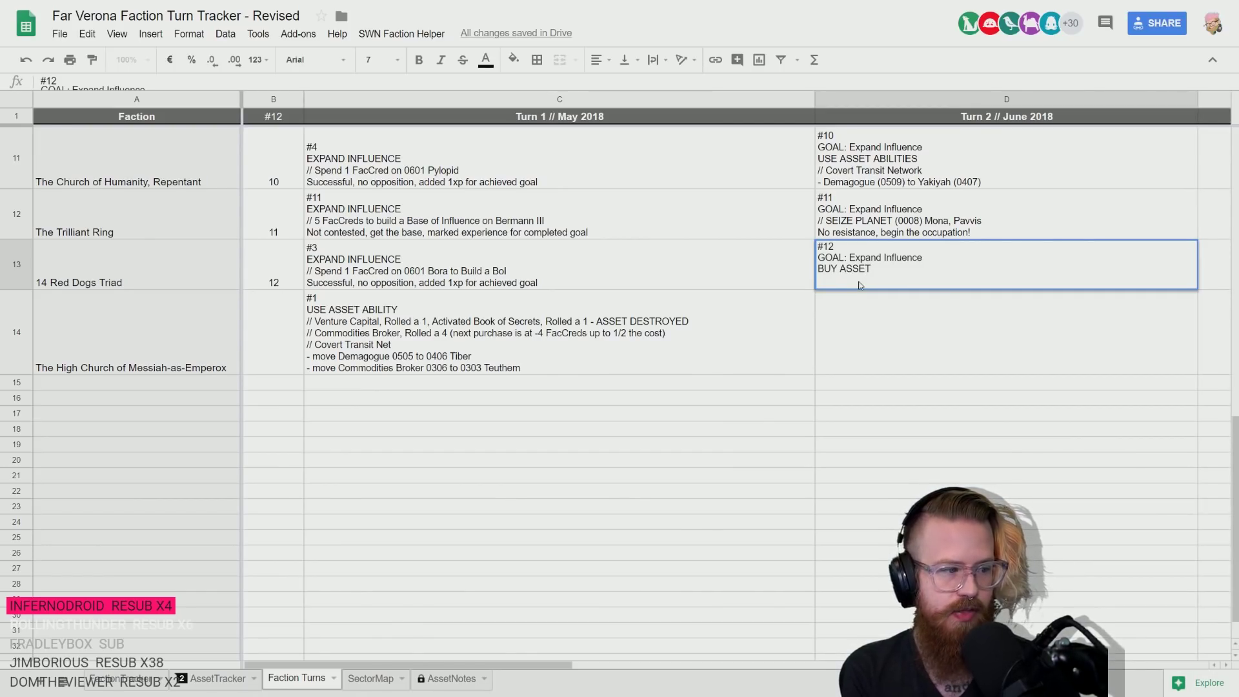
key("ctrl+Return")
type("//")
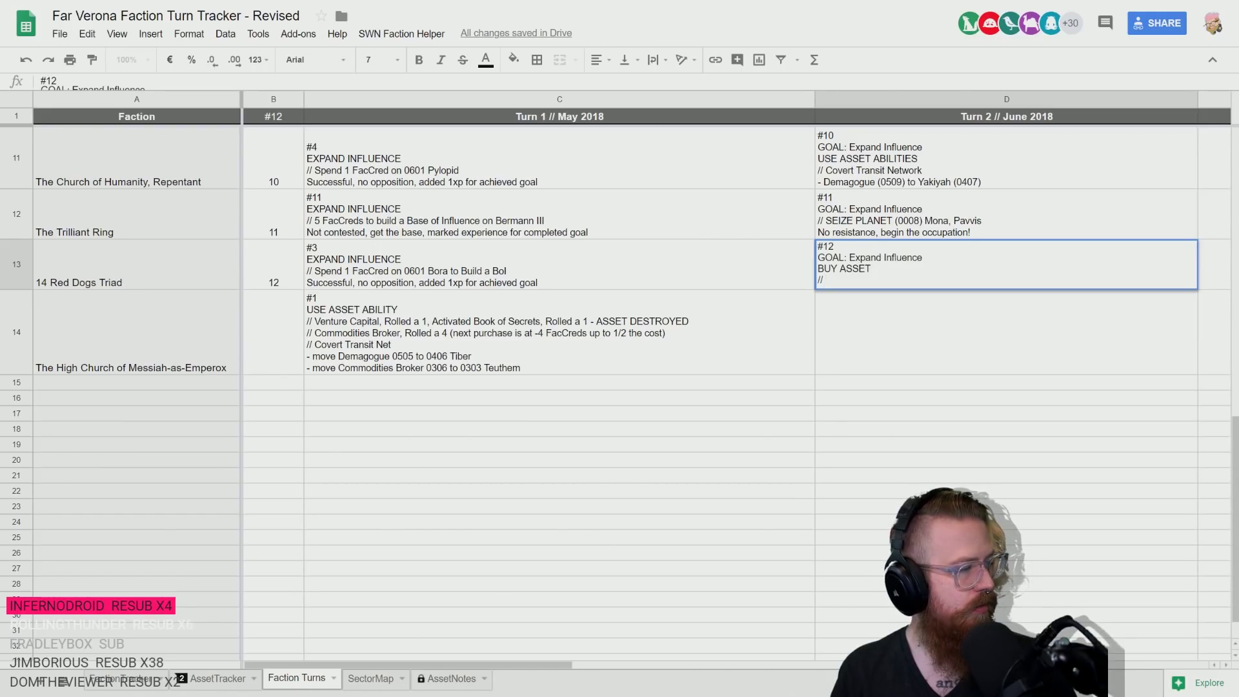
type("Covert Shipping on 0601 Bora")
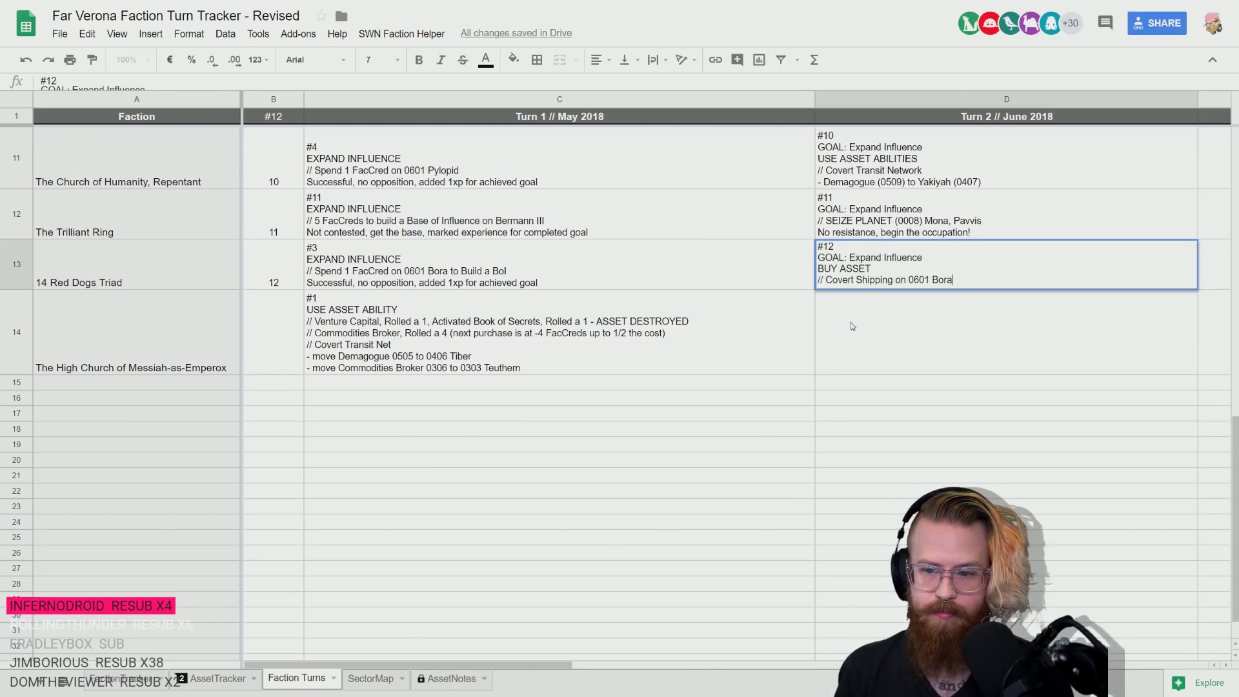
key("Return")
key("Up")
- Review the Triad's assets on 0601 Bora, starting with its Base Of Influence, in AssetTracker
left_click(215, 678)
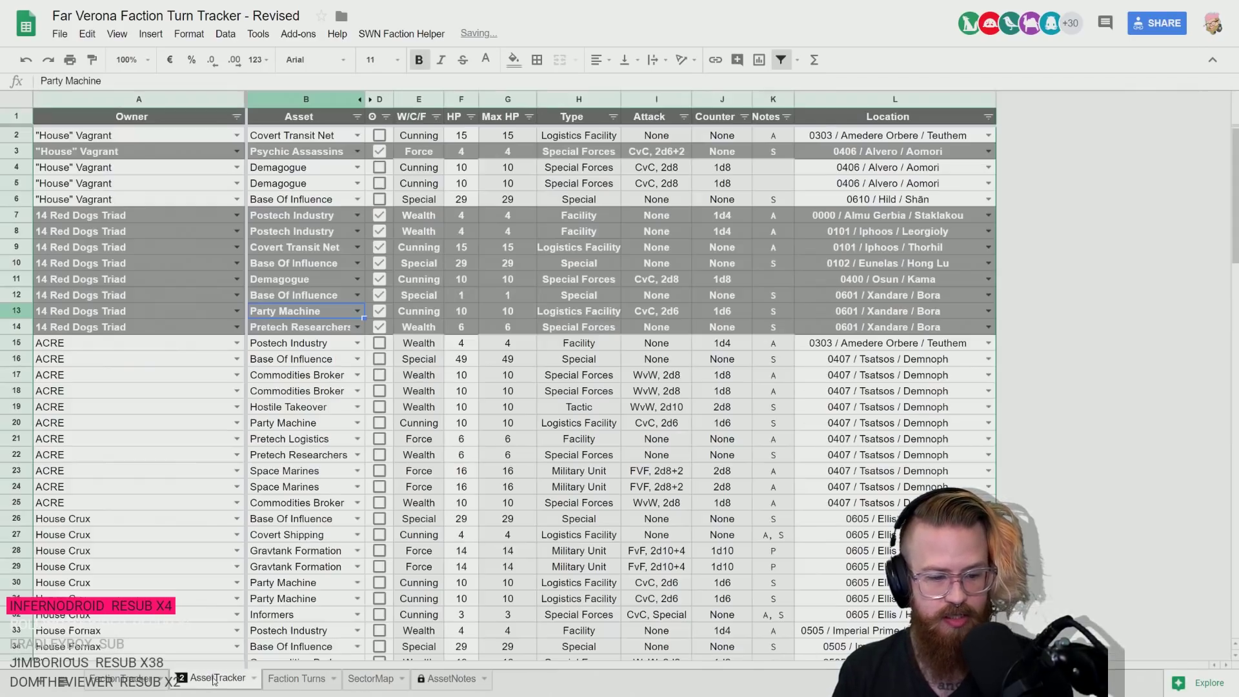
scroll(173, 477, "up", 1)
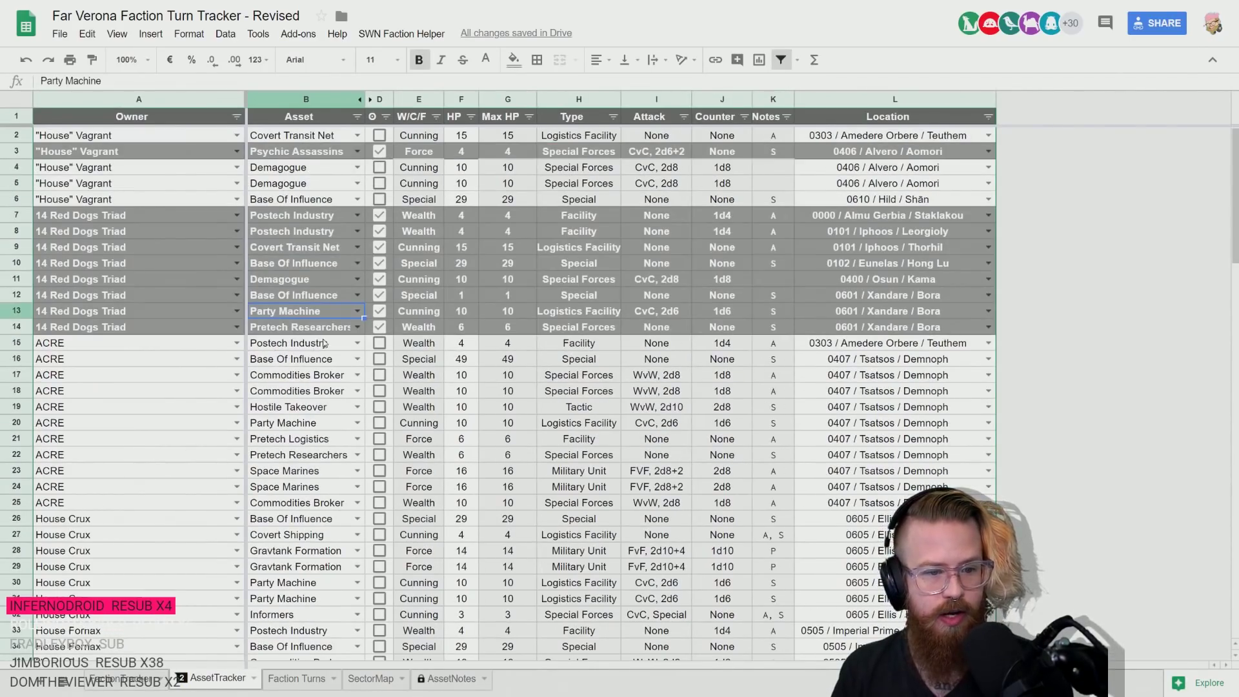
left_click(891, 327)
left_click(264, 296)
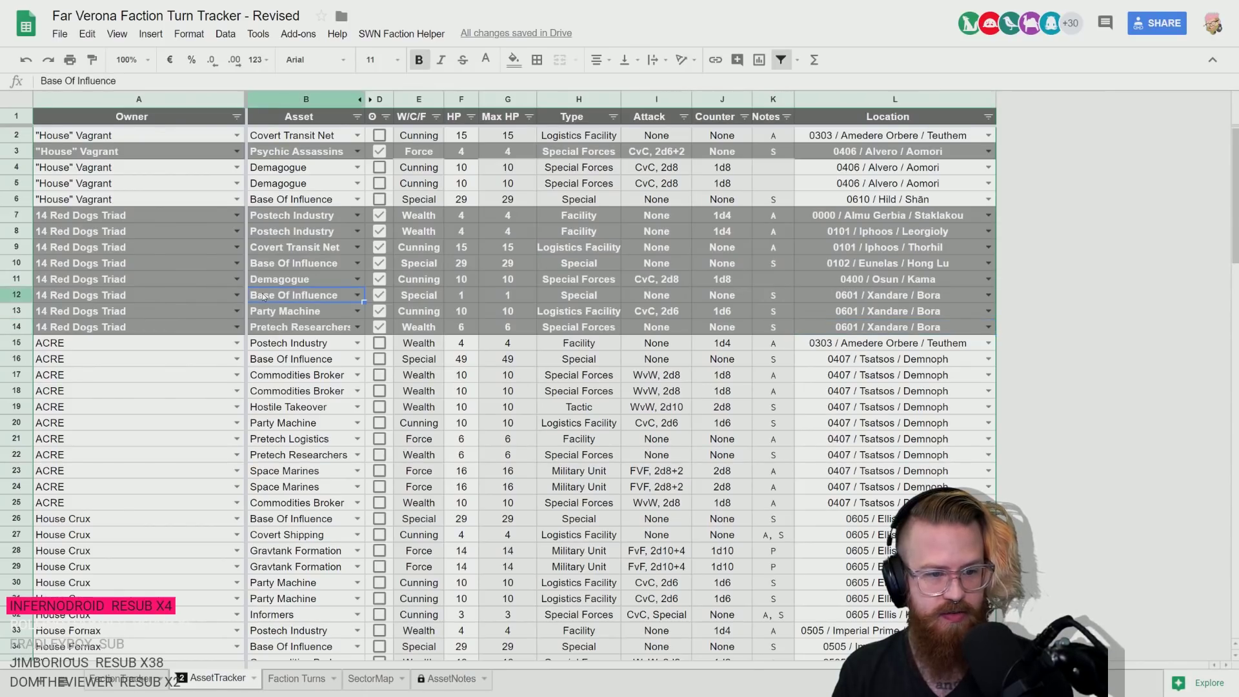
key("Down")
key("Down")
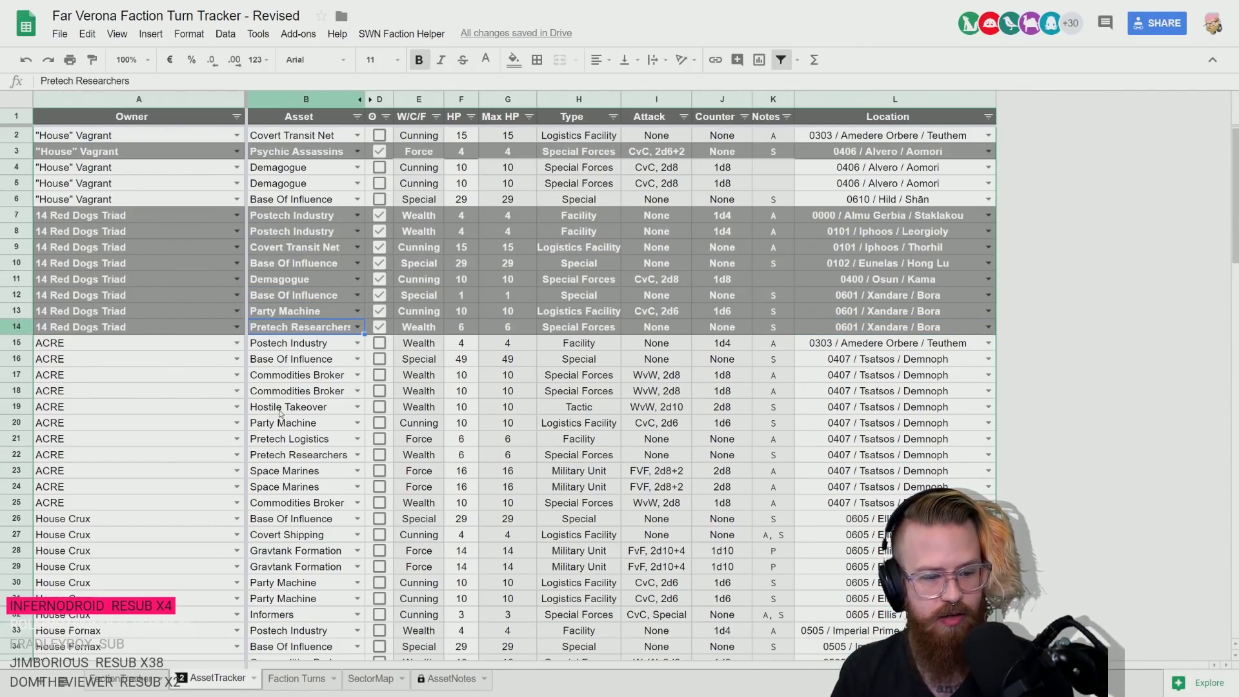
scroll(133, 522, "down", 20)
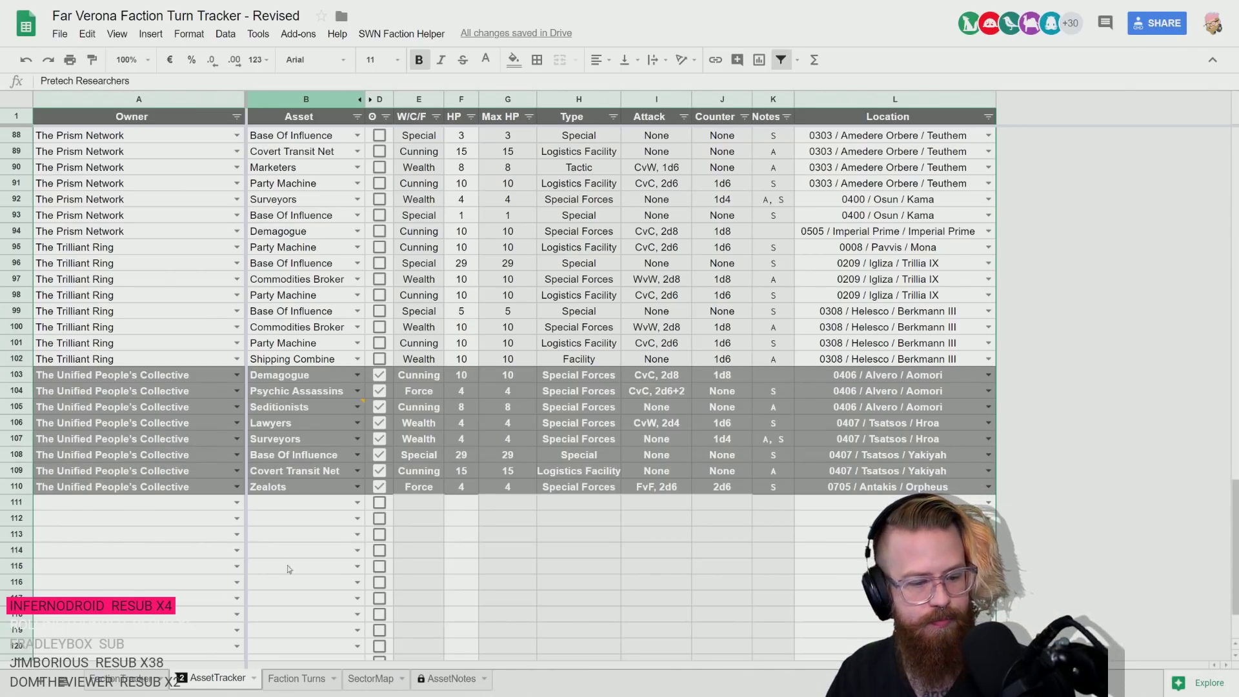
- Enter 0 as the 14 Red Dogs Triad's balance on the faction list
left_click(122, 680)
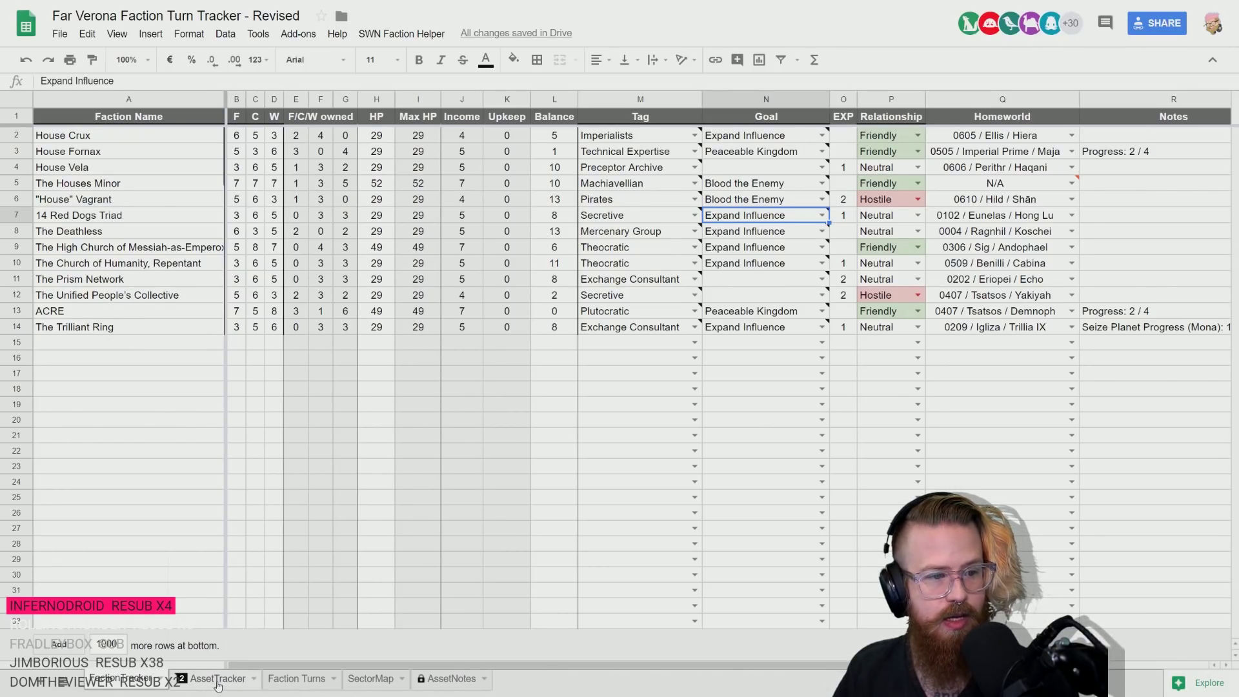
left_click(572, 220)
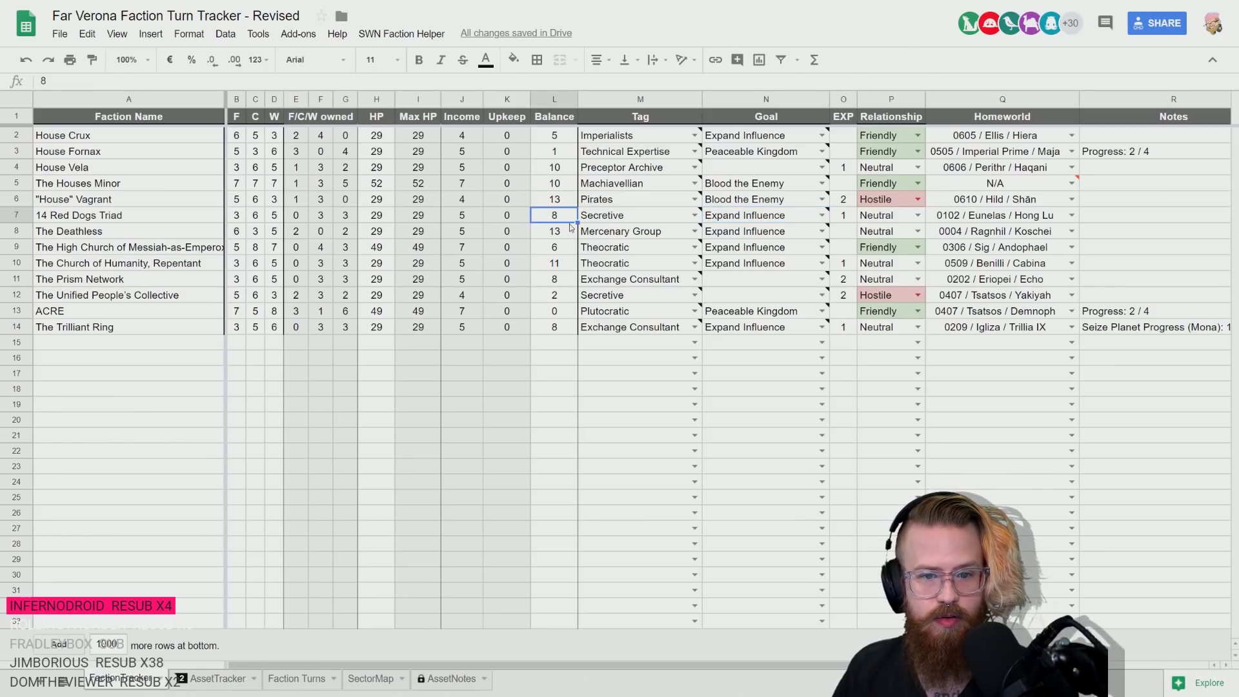
type("0")
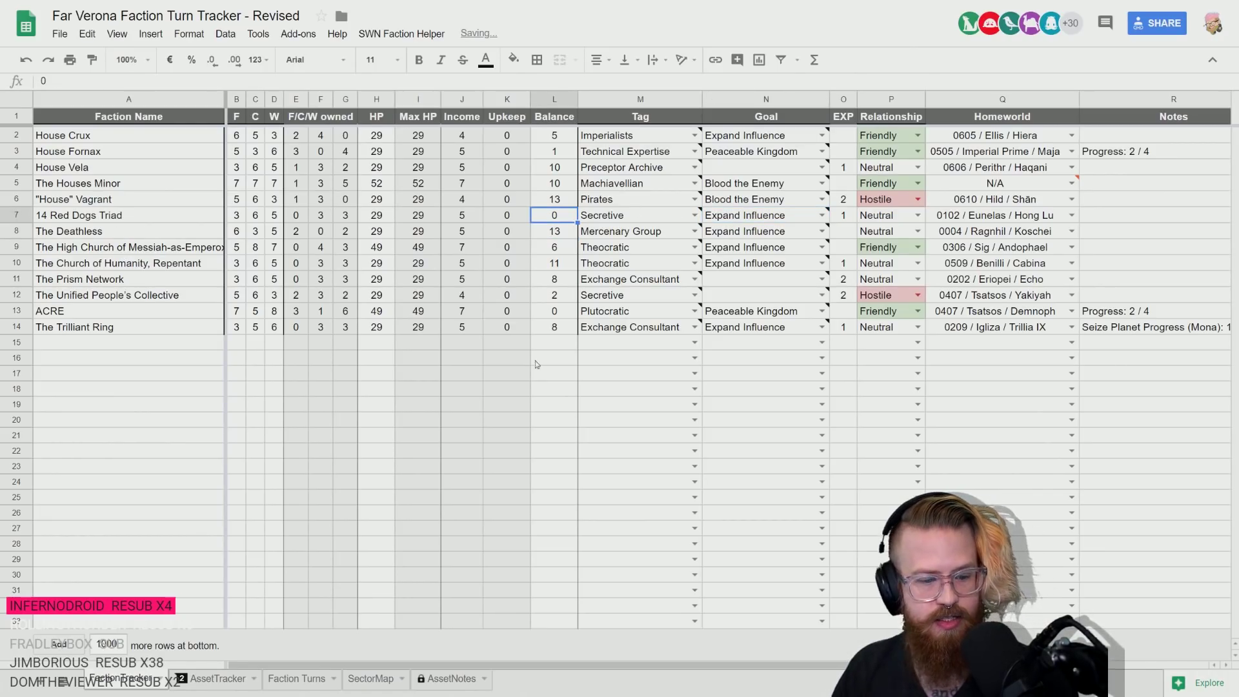
- In the first empty AssetTracker row, add a purchased Covert Shipping asset owned by 14 Red Dogs Triad
left_click(213, 678)
left_click(232, 502)
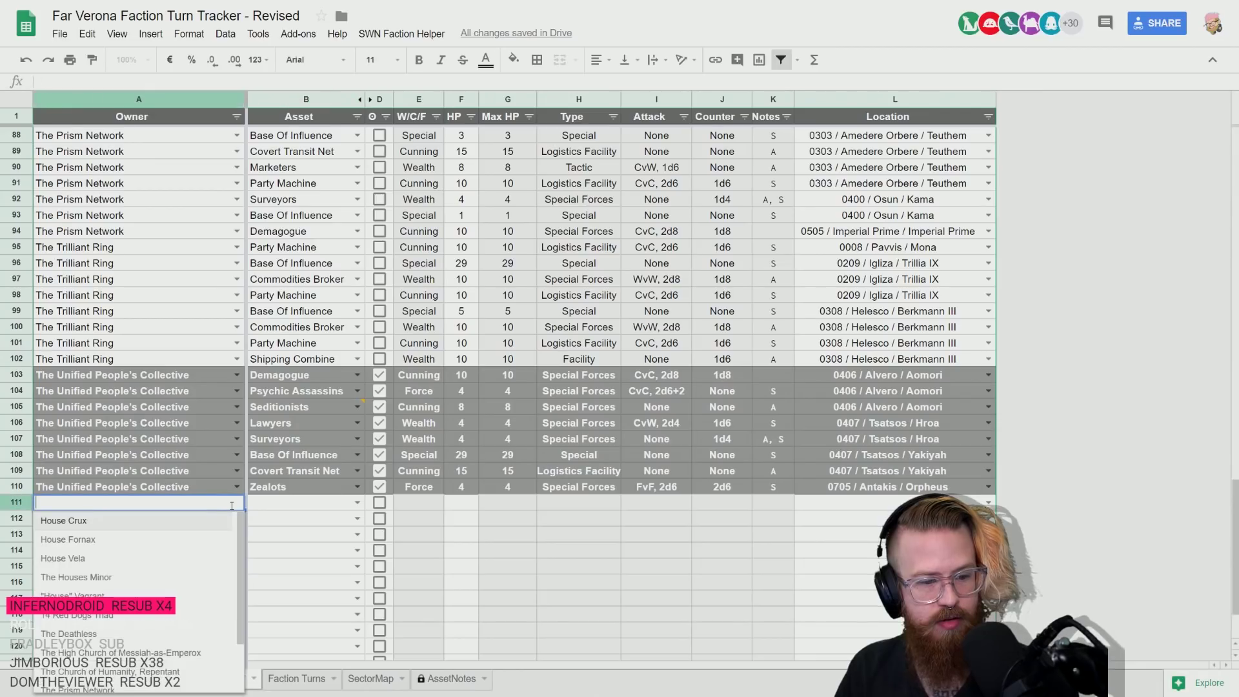
type("red")
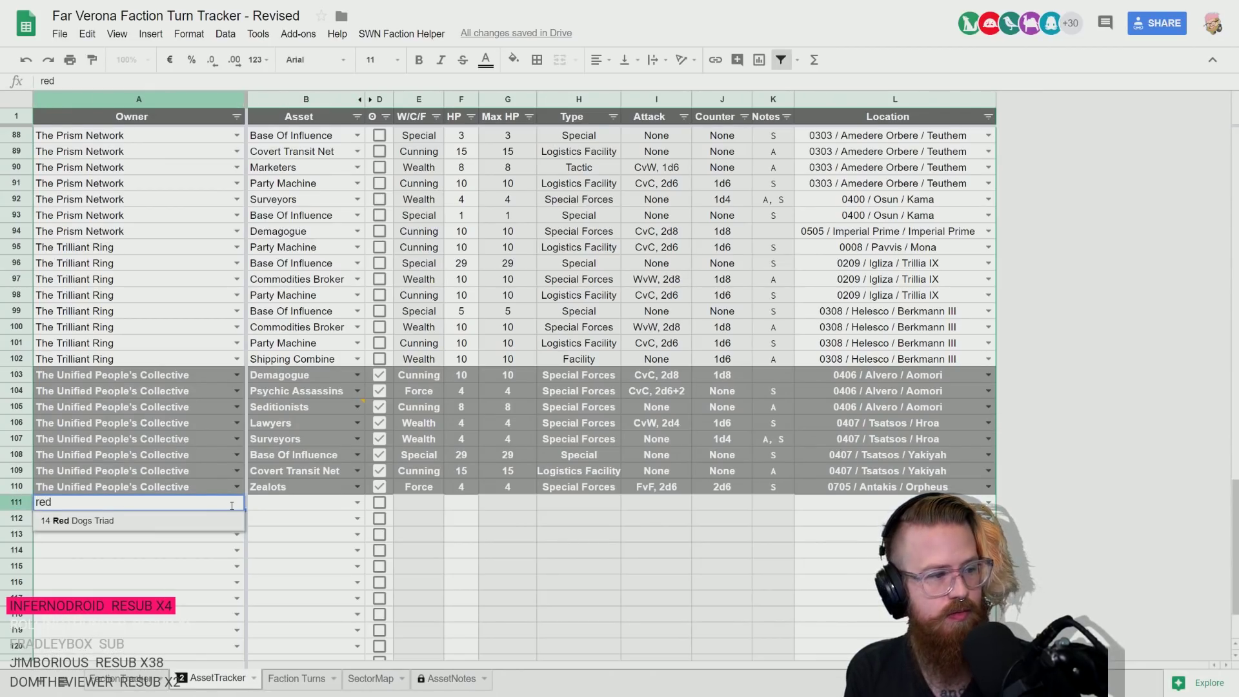
left_click(65, 522)
left_click(306, 505)
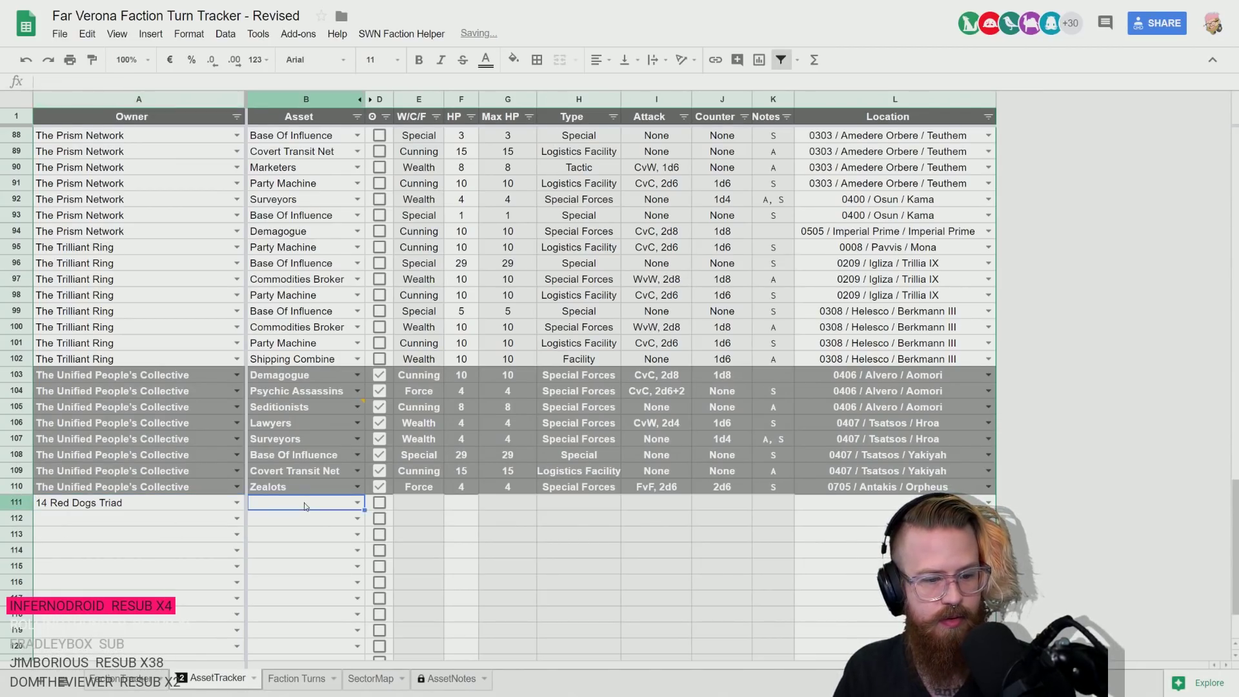
type("cov")
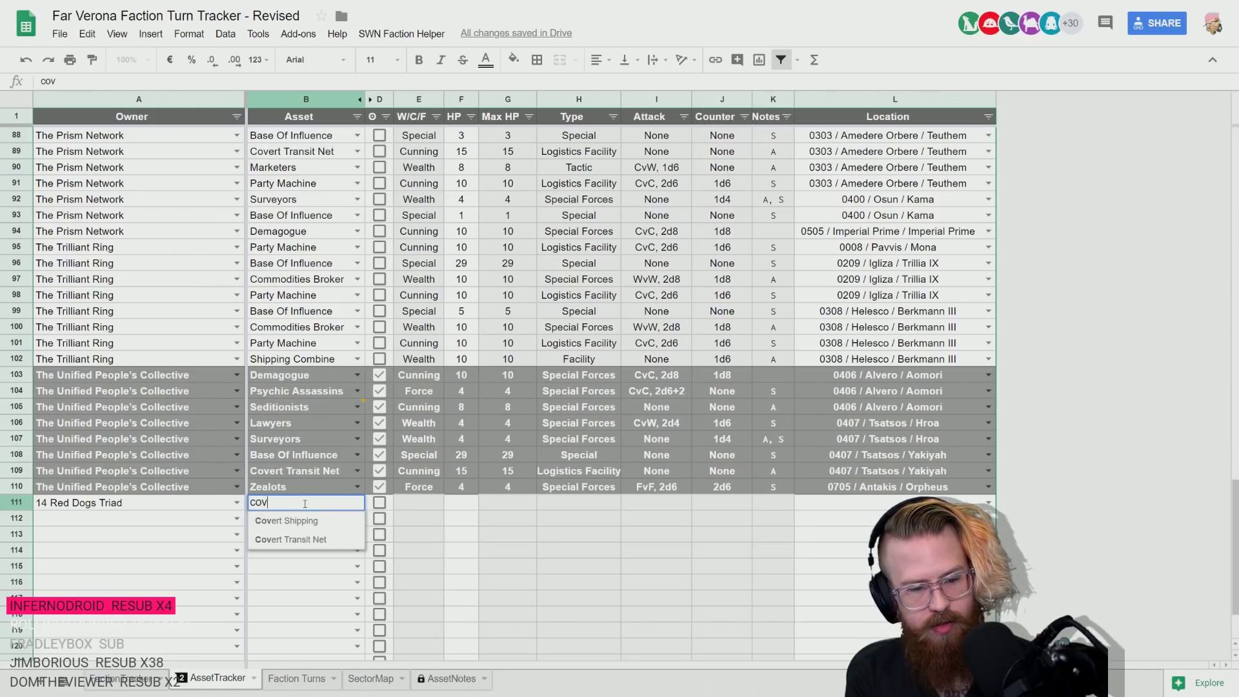
left_click(287, 520)
left_click(379, 503)
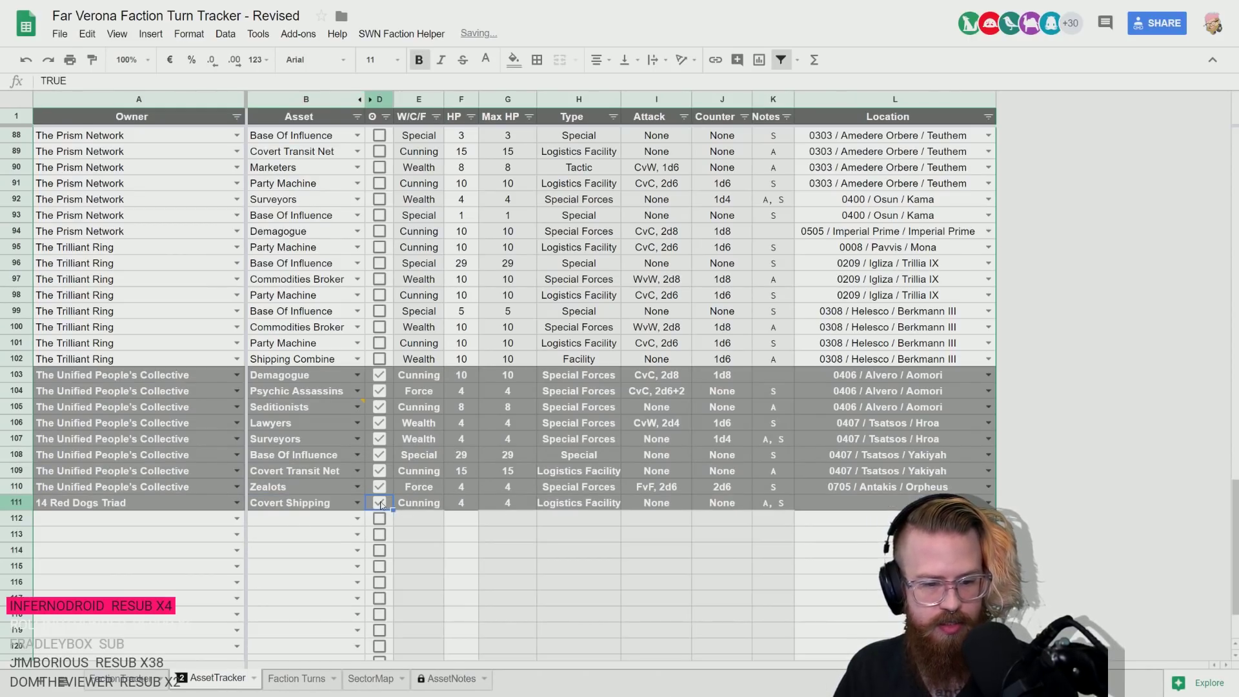
- Set the new Covert Shipping asset's location to 0601 / Xandare / Bora
left_click(859, 504)
type("0601")
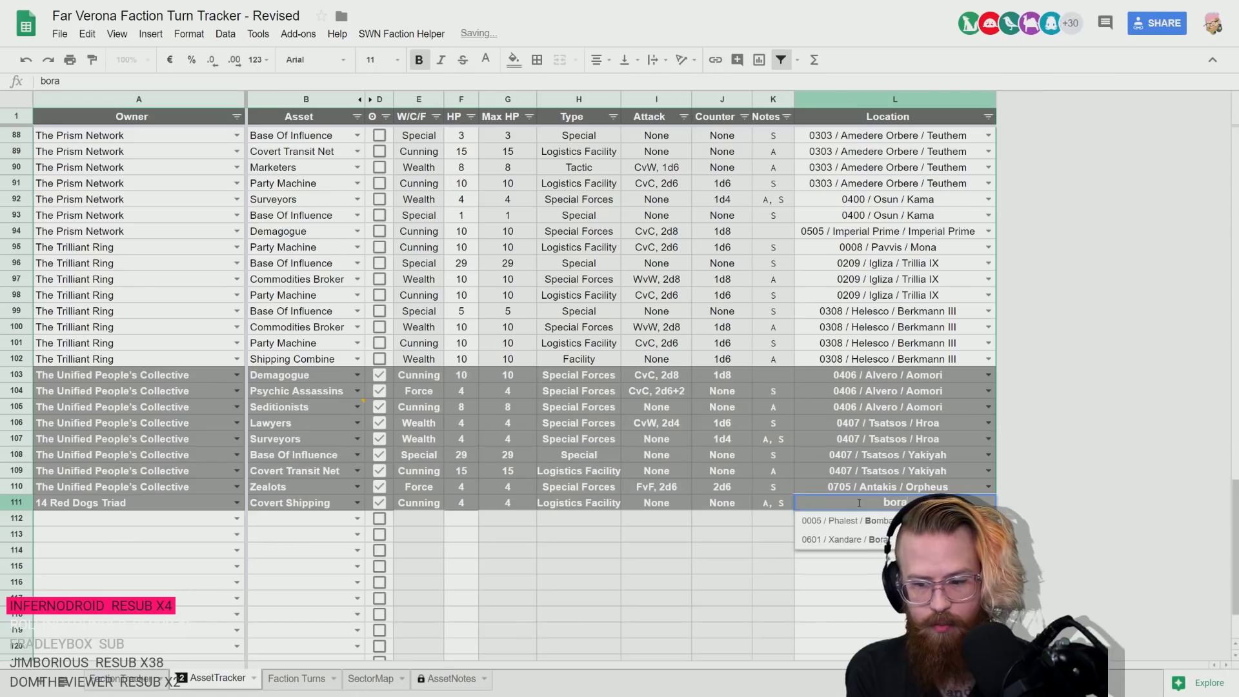
left_click(878, 518)
left_click(750, 534)
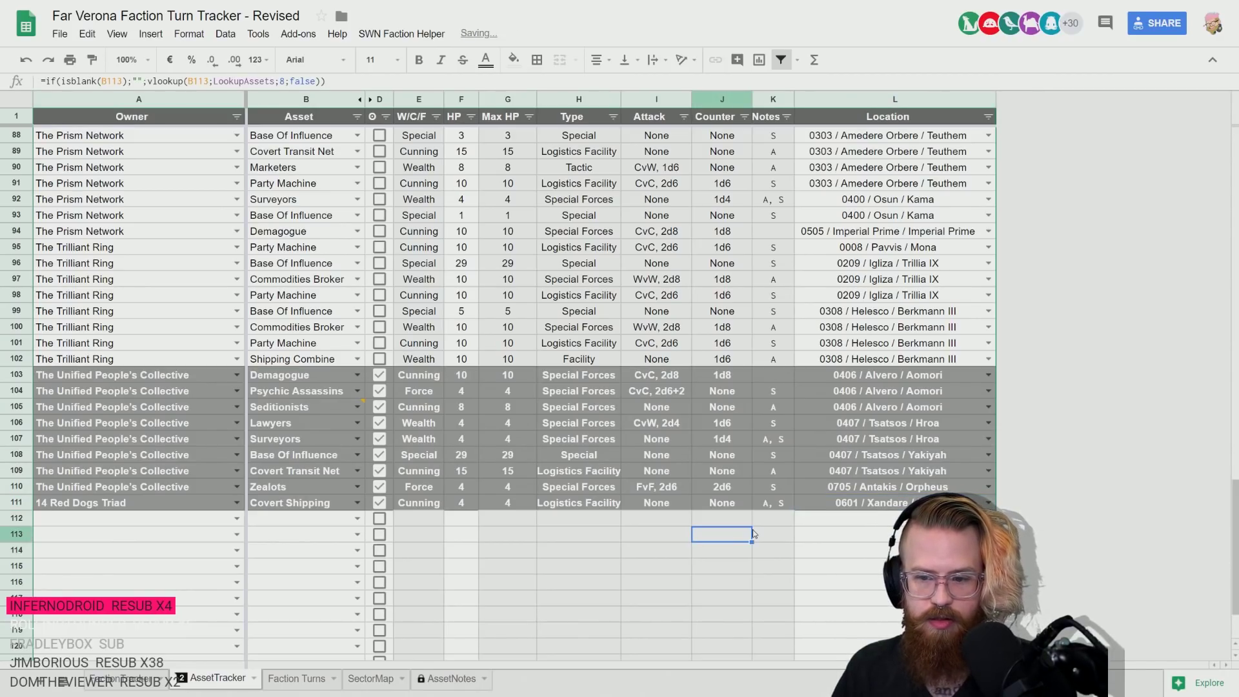
key("Up")
key("Left")
key("Left")
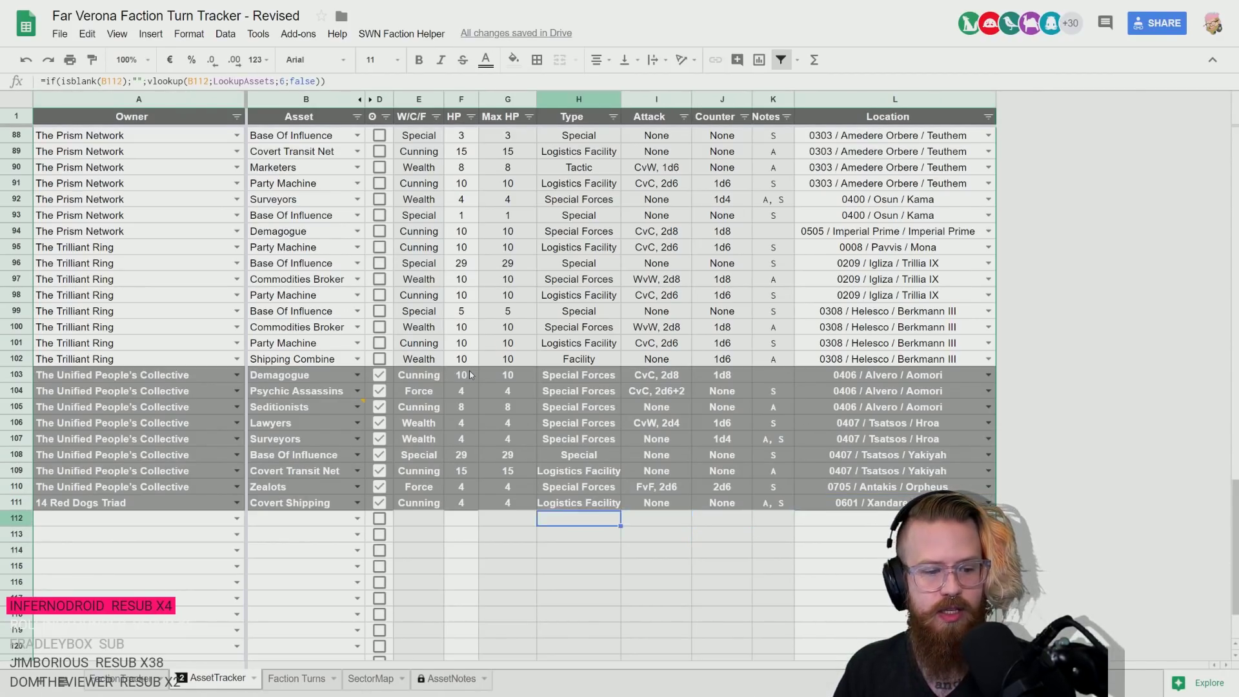
key("Home")
key("Up")
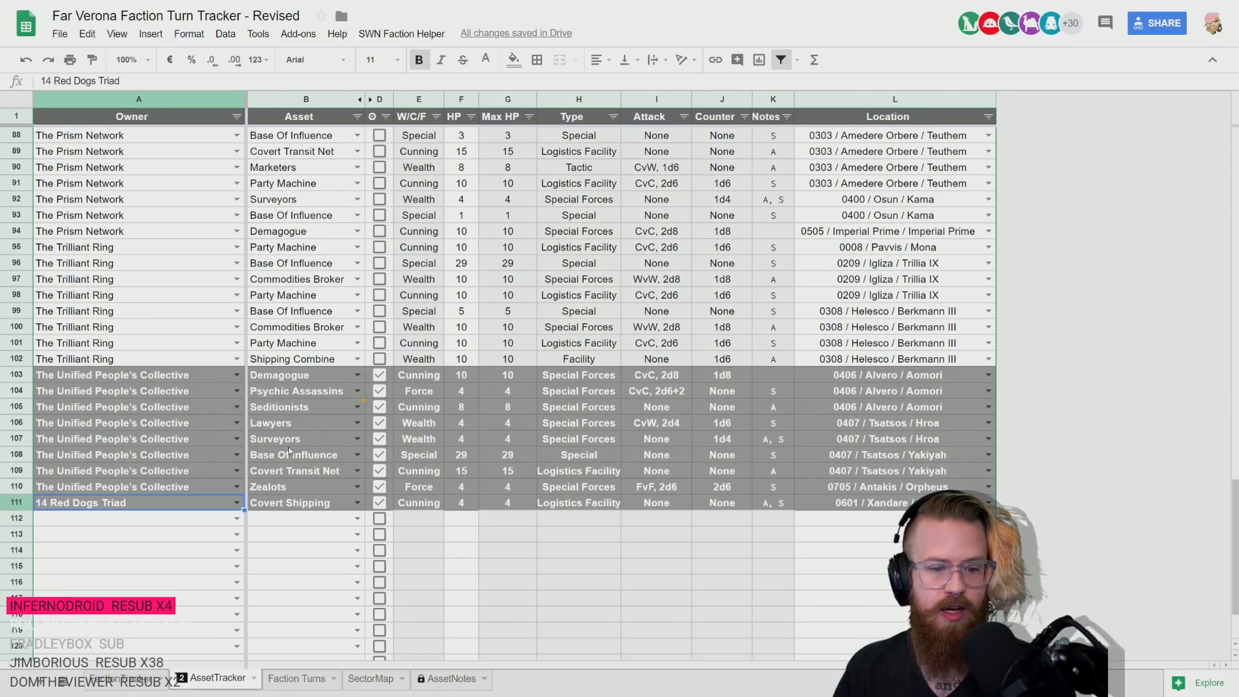
scroll(273, 453, "up", 8)
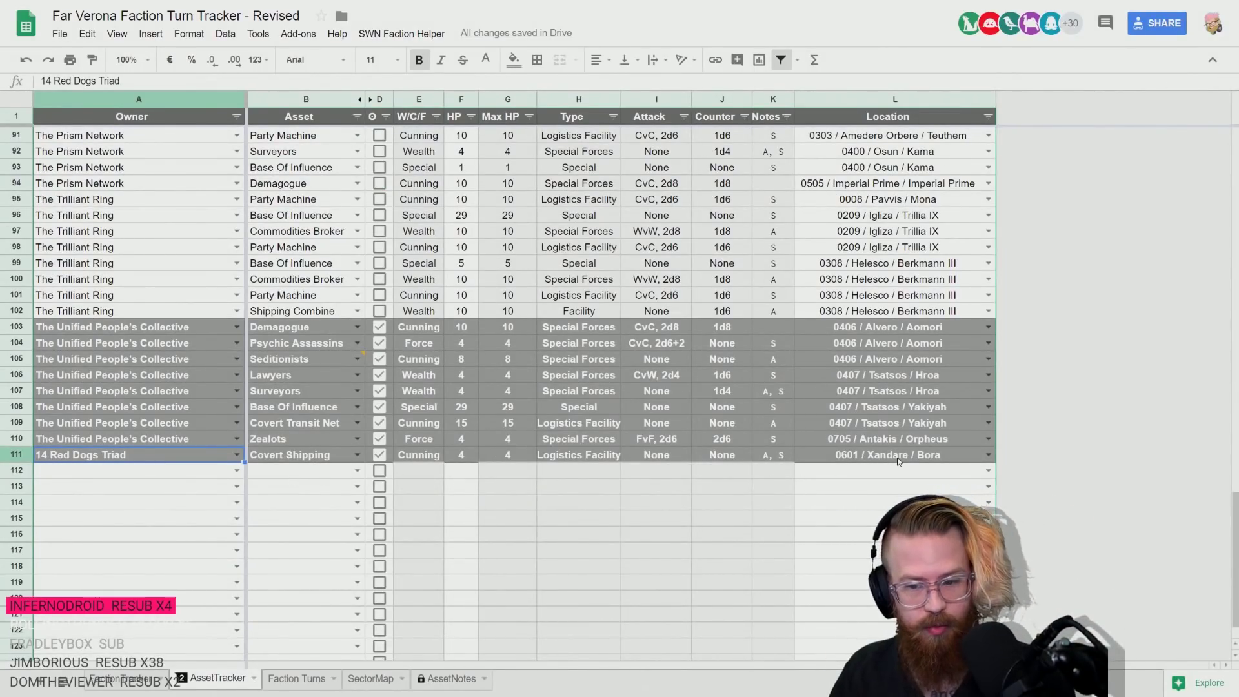
- Sort all assets by Location A→Z, confirming the protected-range warning
left_click(988, 116)
left_click(861, 139)
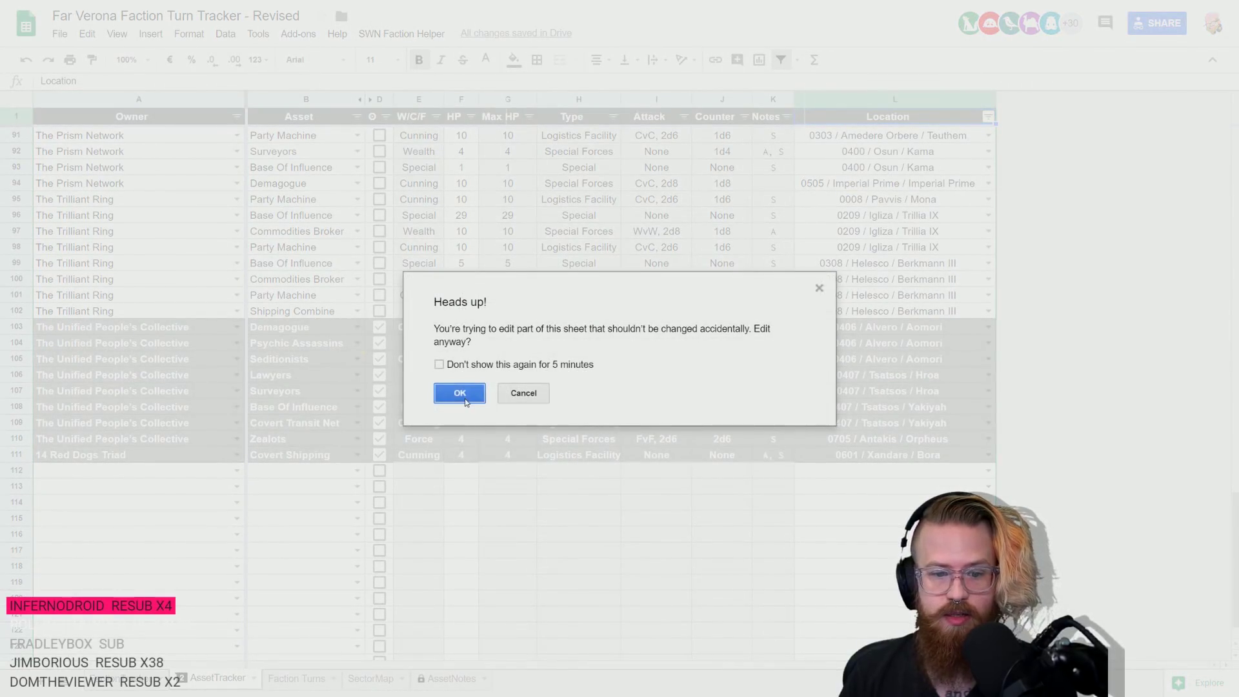
left_click(459, 389)
scroll(900, 357, "up", 20)
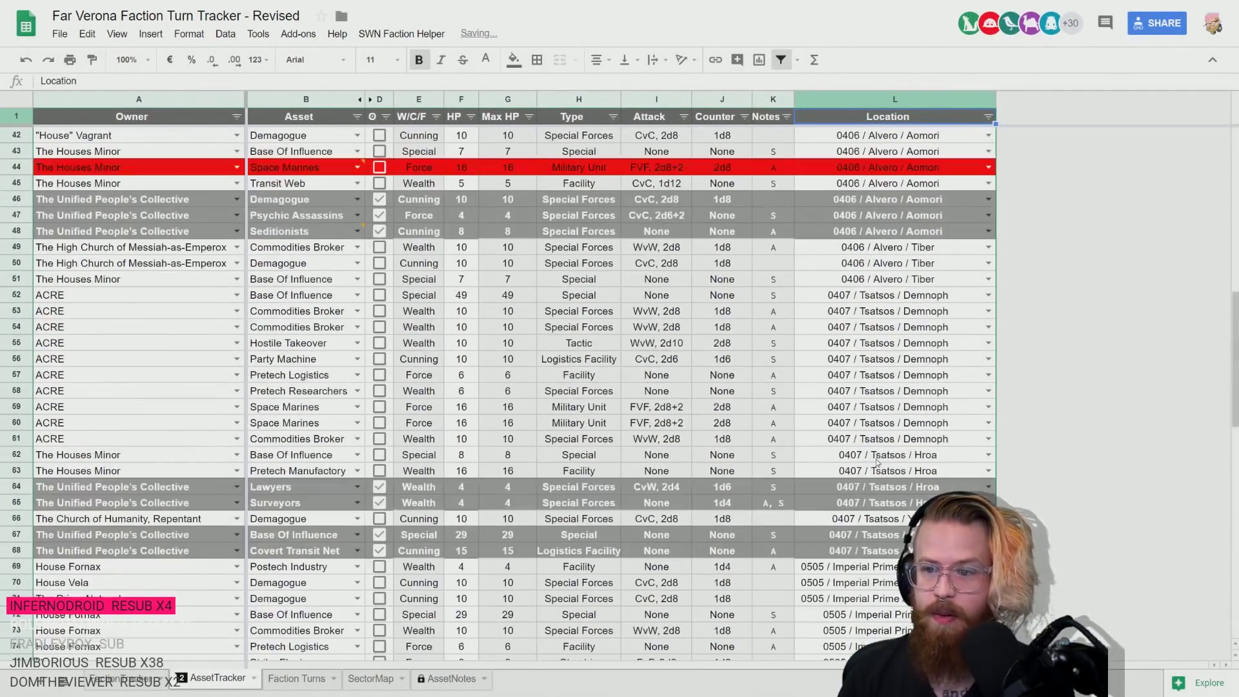
scroll(871, 469, "down", 20)
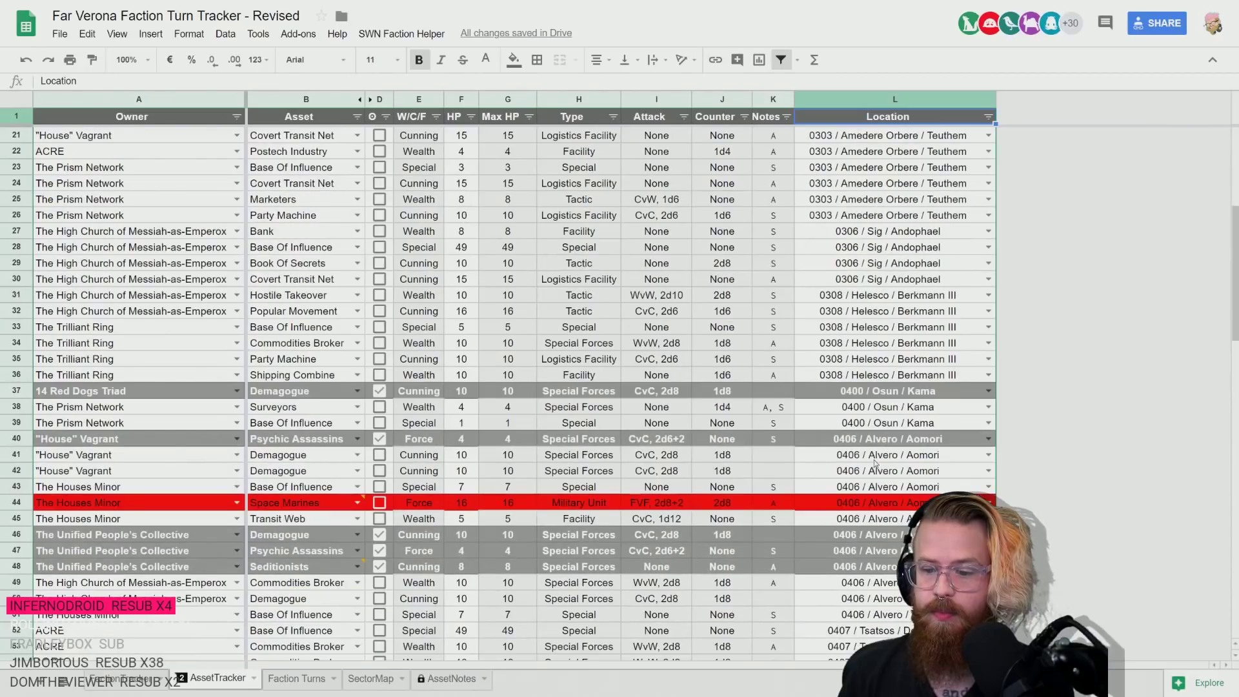
scroll(877, 459, "down", 3)
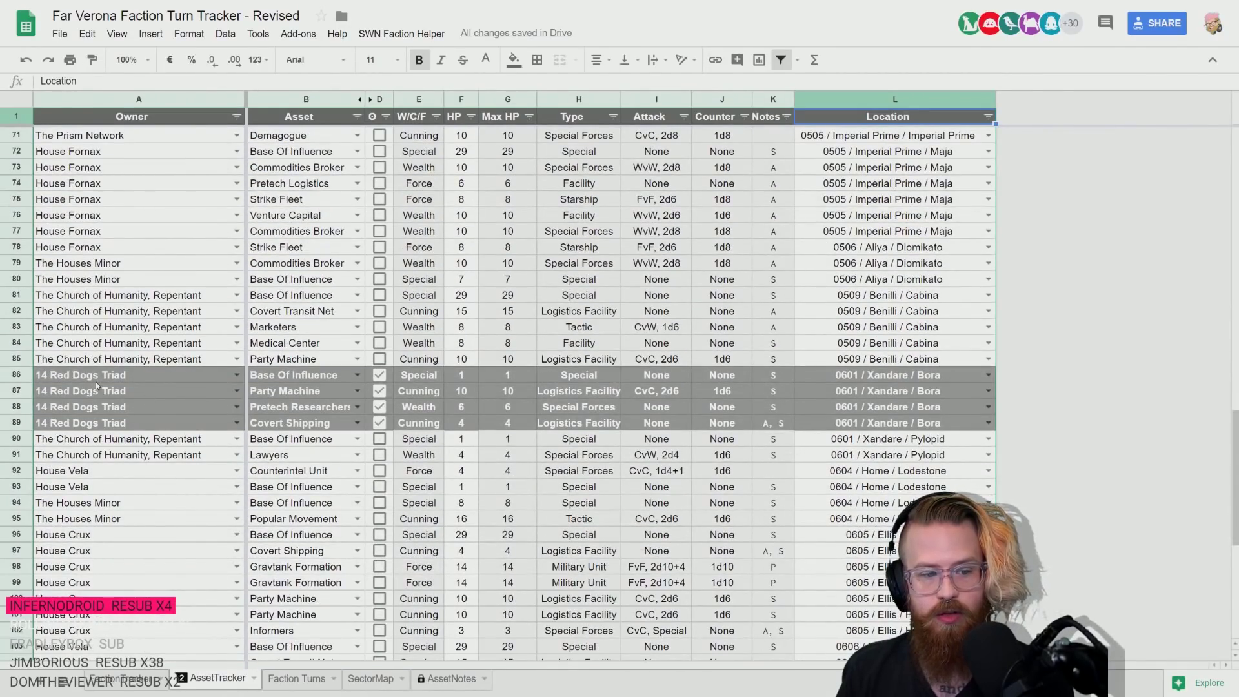
- Check the four grouped 0601 / Xandare / Bora rows, then go to the sector map
left_click(929, 423)
key("Up")
key("Up")
key("Up")
key("Down")
key("Down")
key("Up")
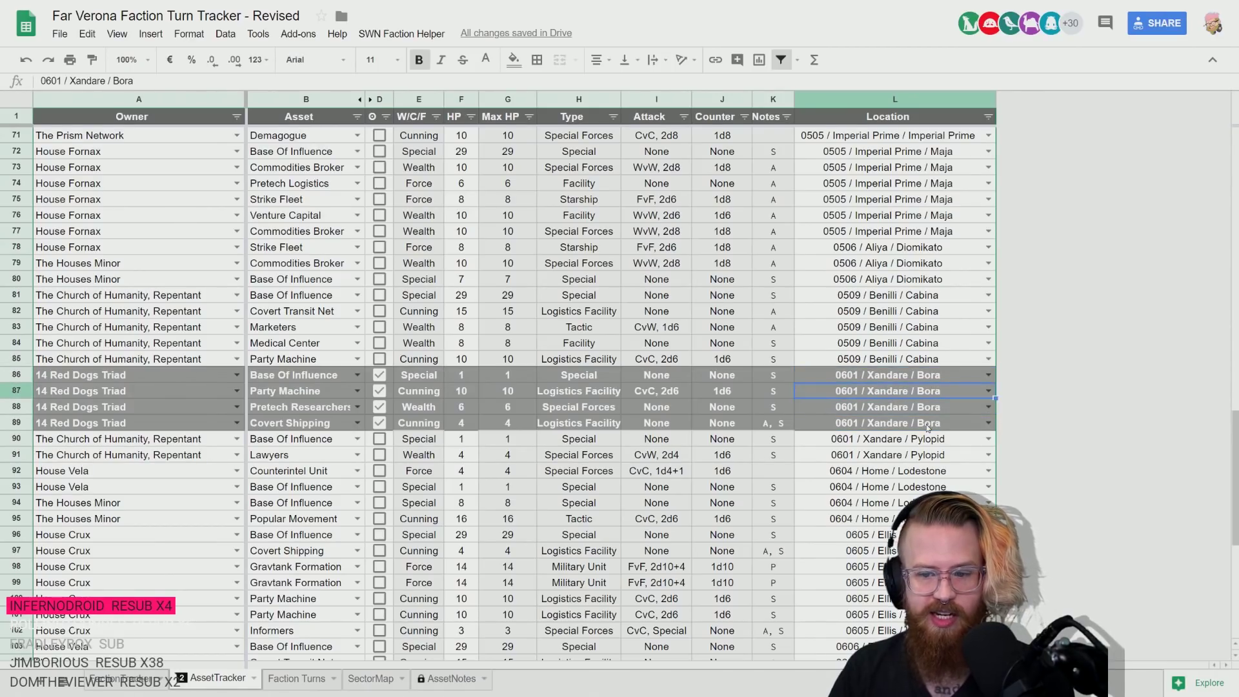
key("Up")
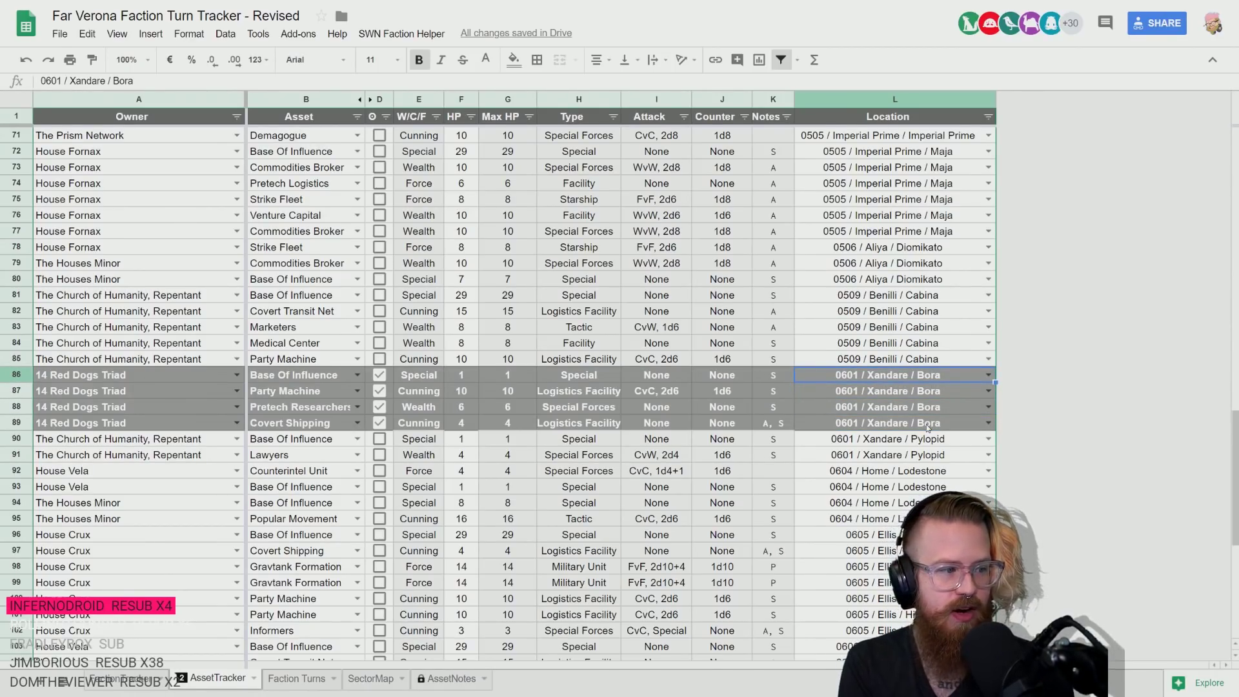
key("Down")
key("Down")
key("Down")
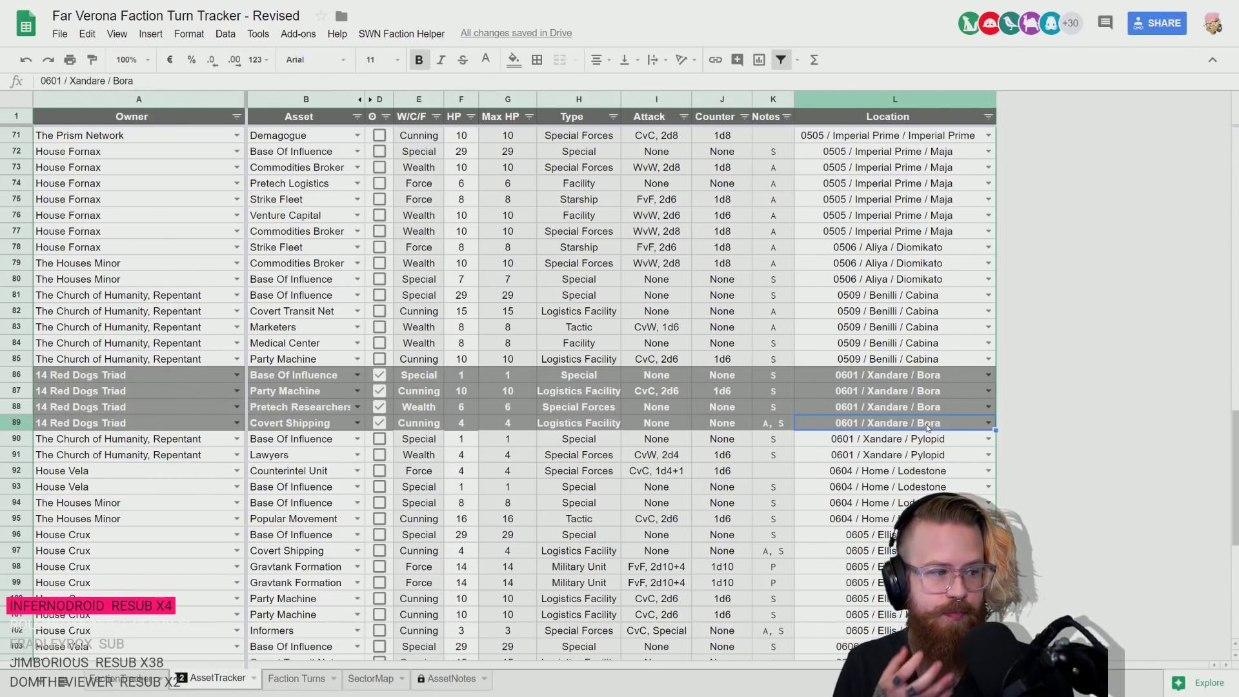
key("Up")
key("Up")
key("Up")
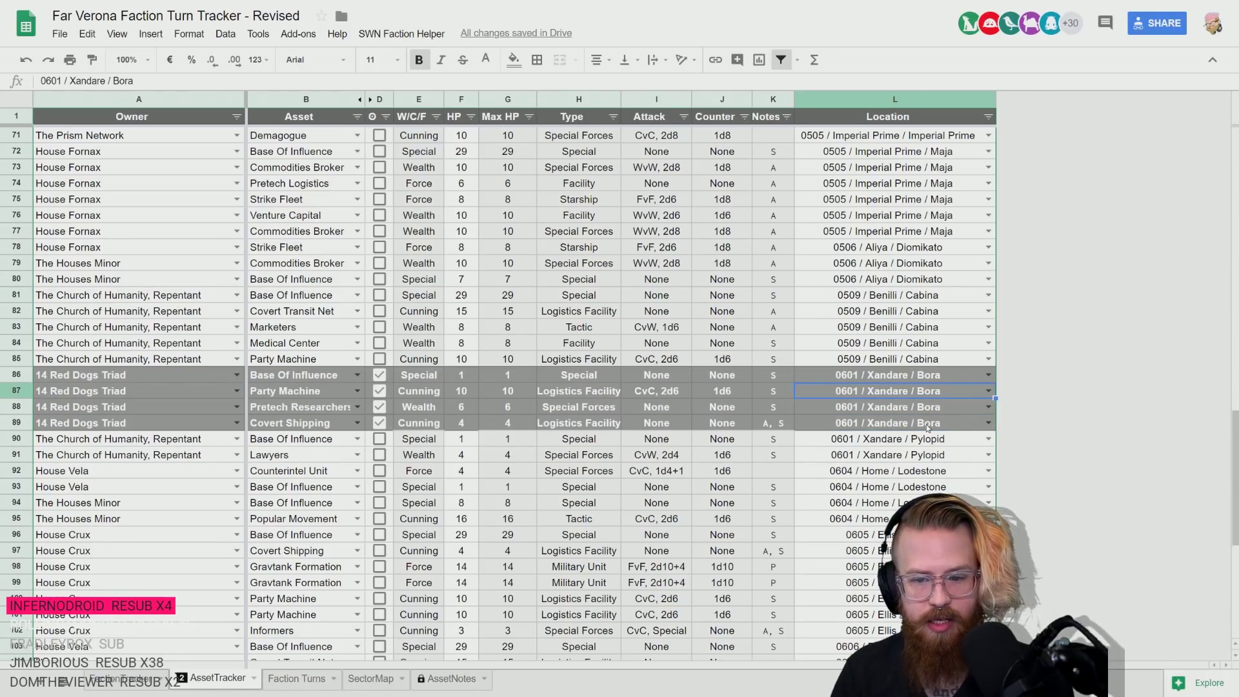
key("alt+Tab")
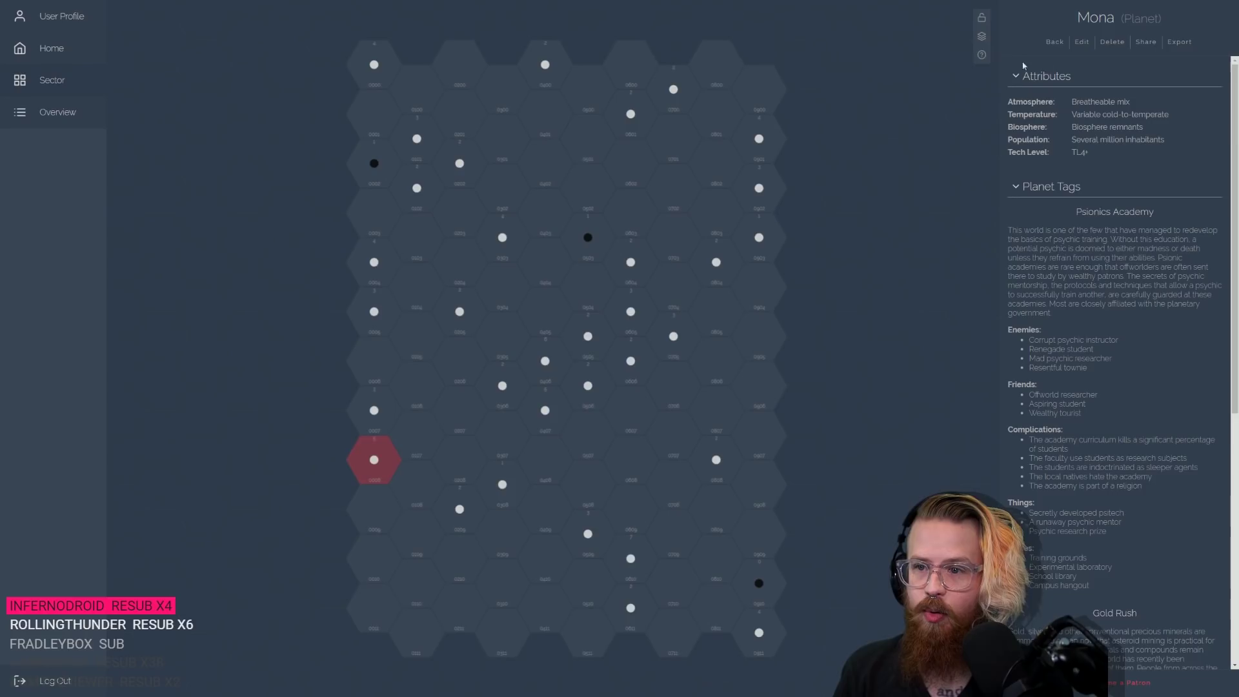
- Browse the sector map past Oenon, Iphoos and Amedere Orbere to Xandare, and show planet Bora's details
left_click(1054, 42)
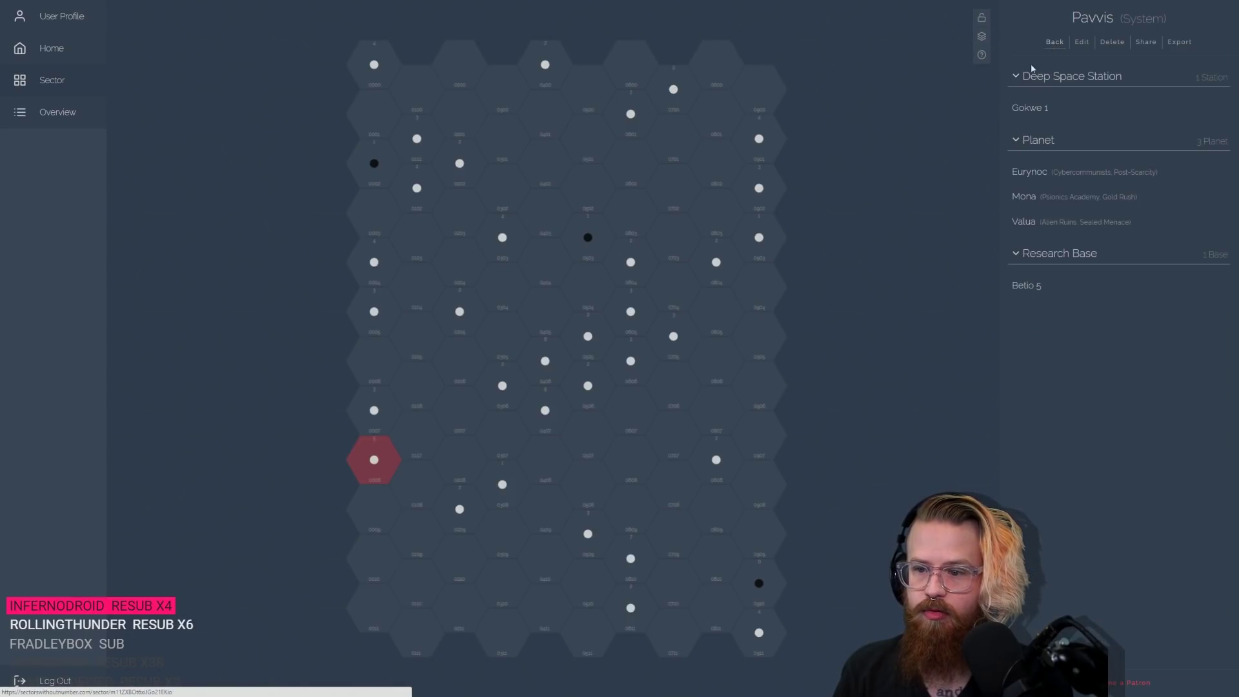
left_click(374, 411)
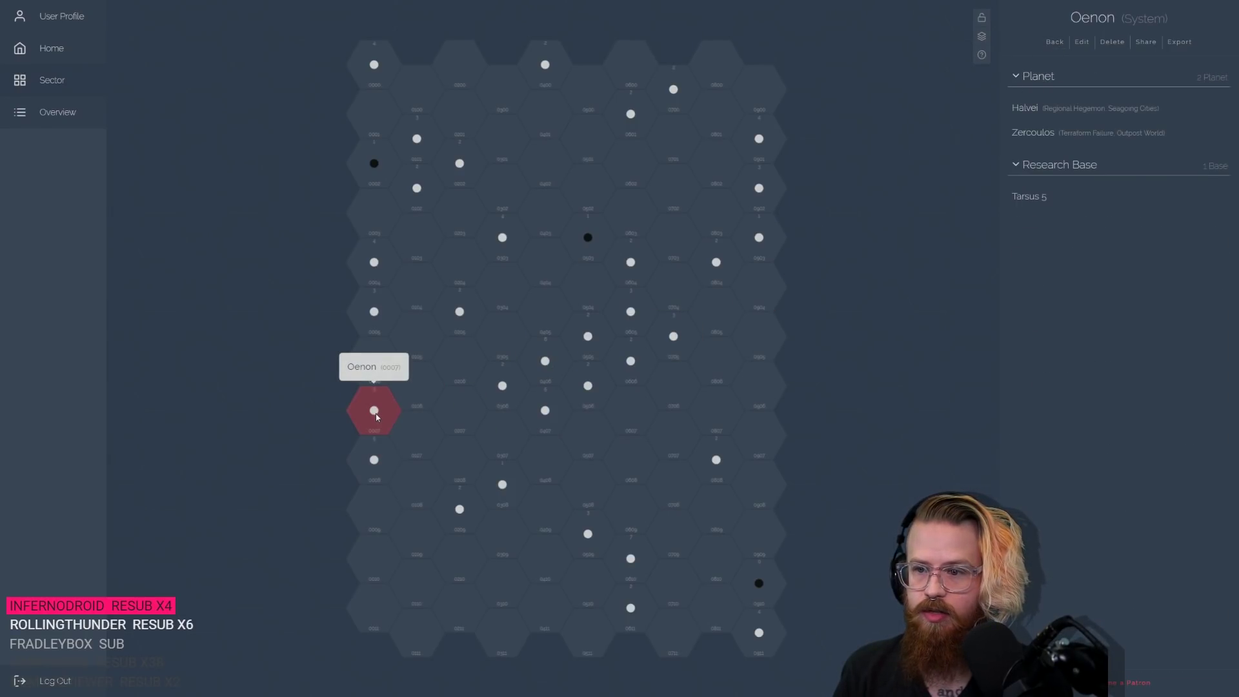
left_click(427, 195)
left_click(469, 176)
left_click(417, 139)
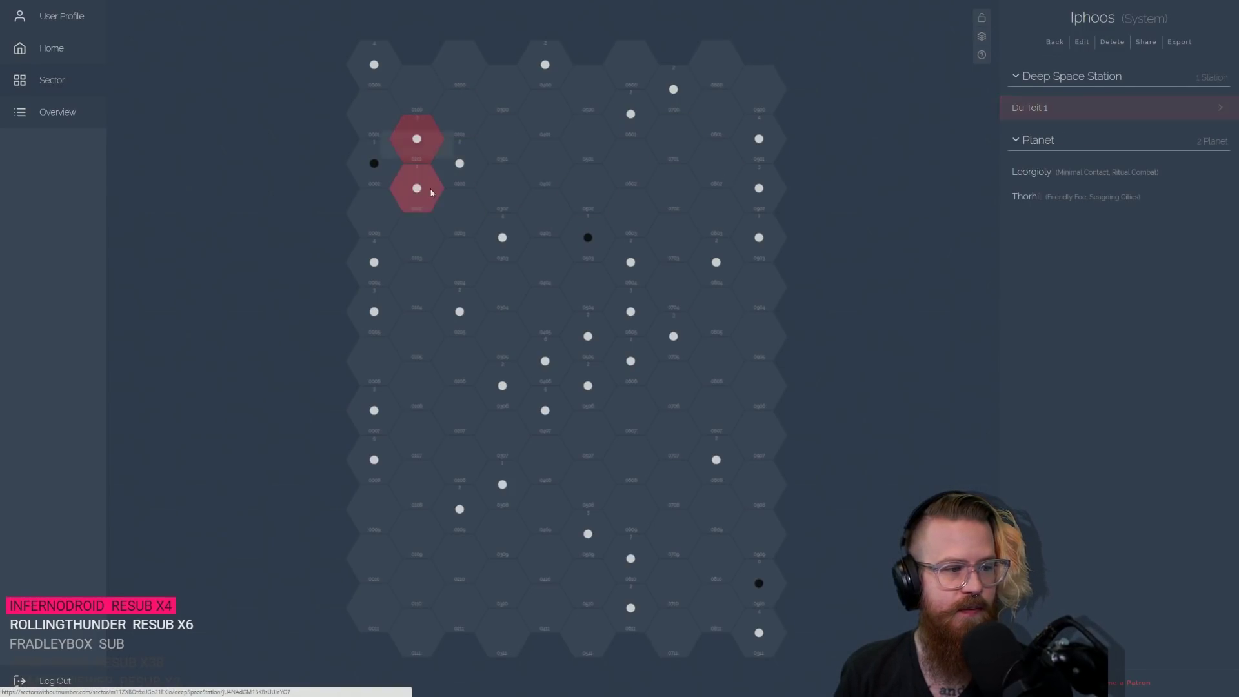
left_click(459, 163)
left_click(507, 242)
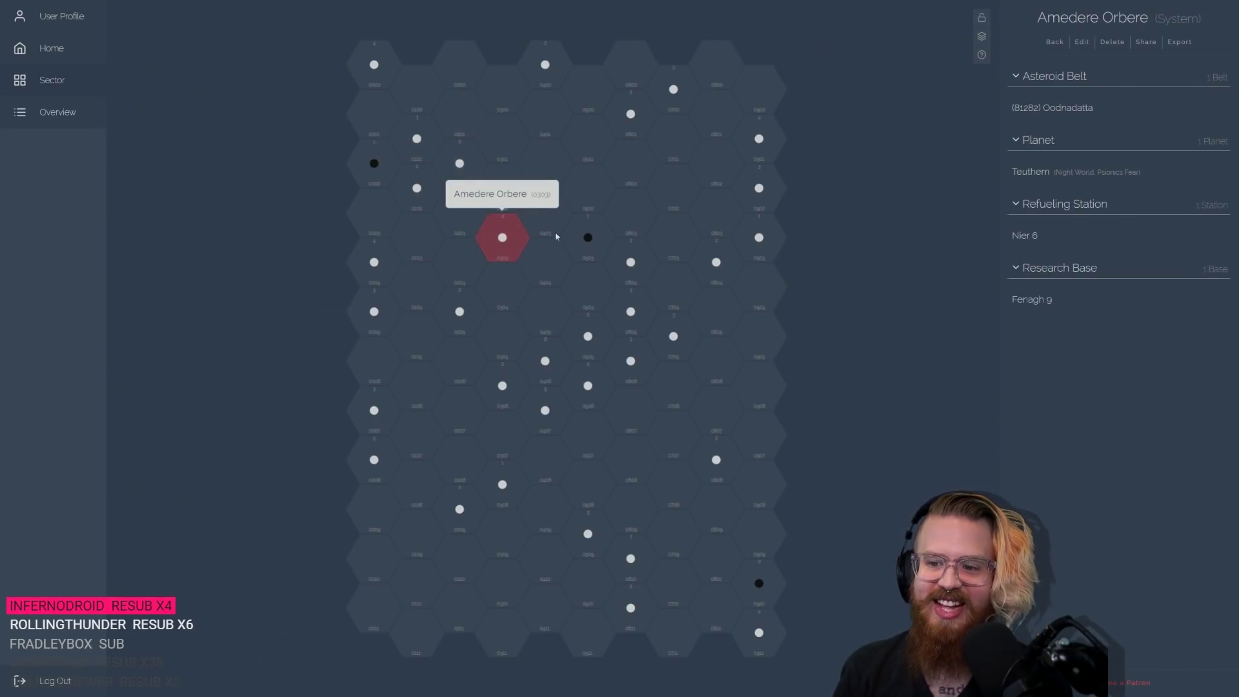
left_click(671, 91)
left_click(637, 118)
left_click(1052, 116)
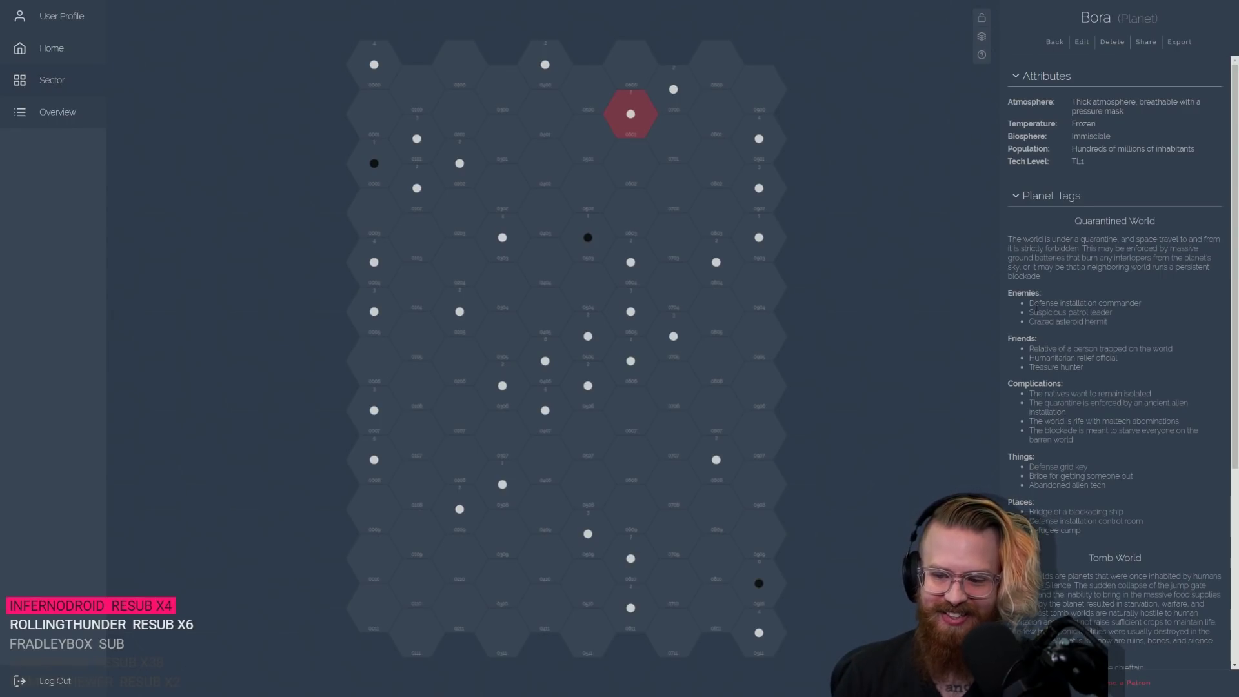
scroll(1059, 357, "down", 5)
scroll(1059, 357, "up", 5)
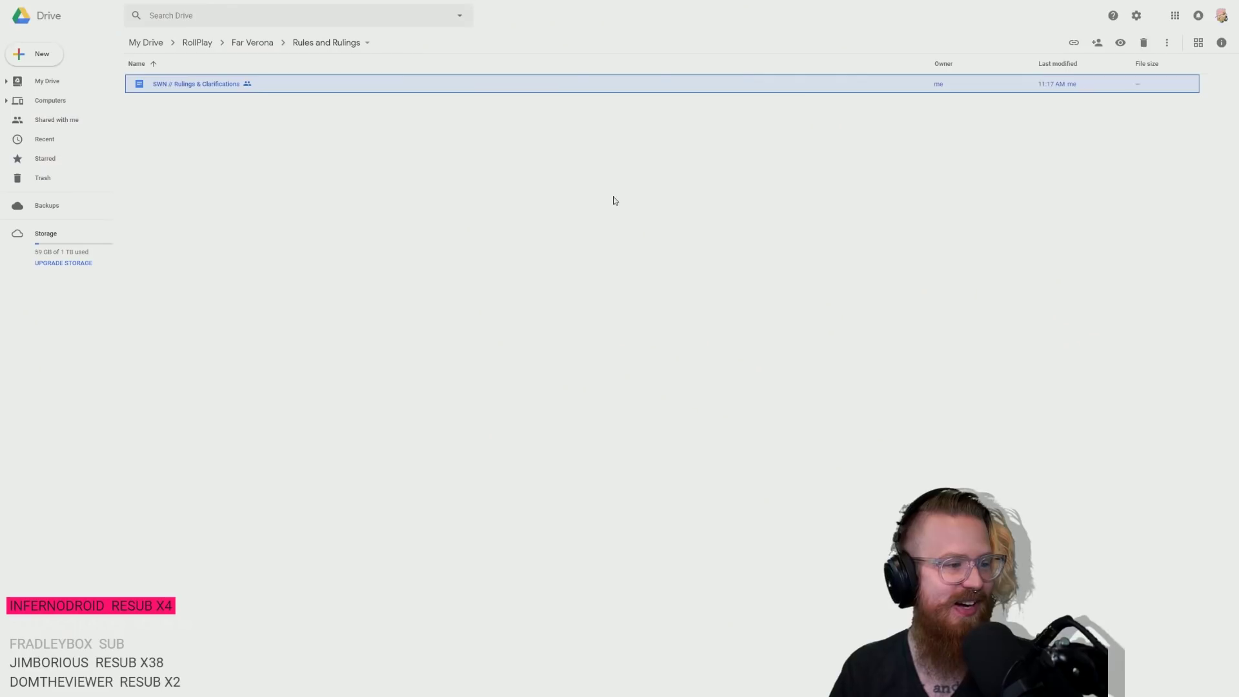
- Glance at the SWN // Rulings & Clarifications document, then return to the Faction Turn Tracker
key("ctrl+Tab")
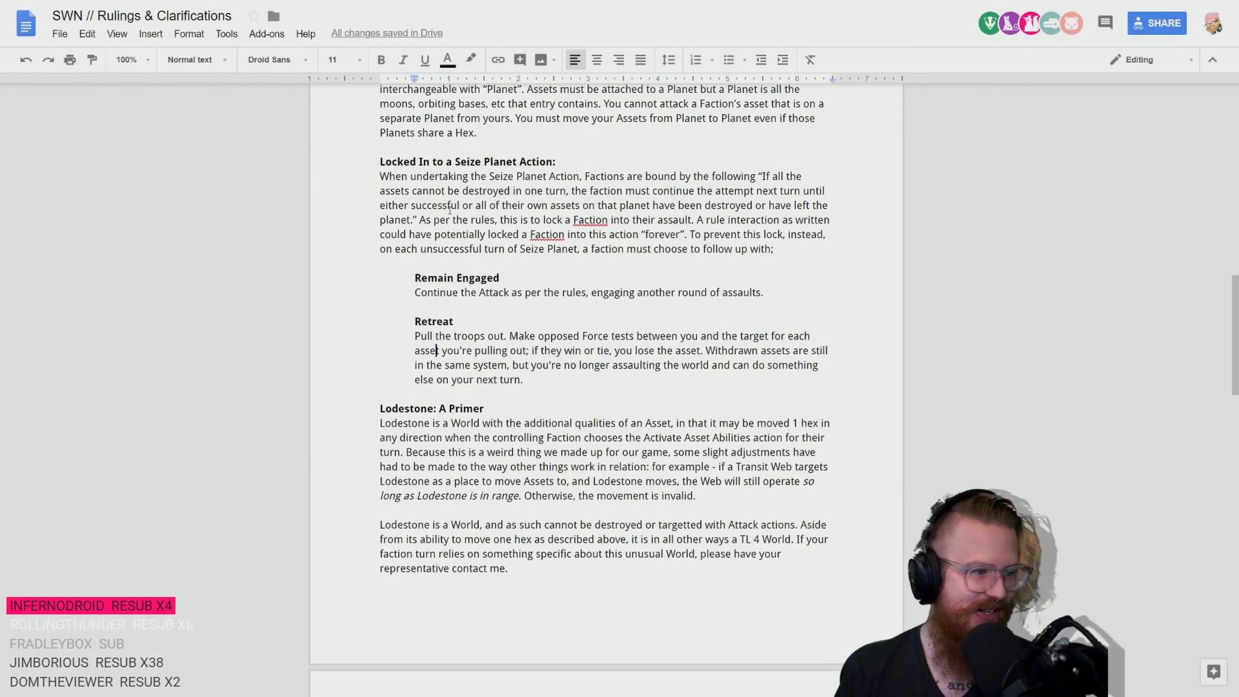
key("ctrl+Tab")
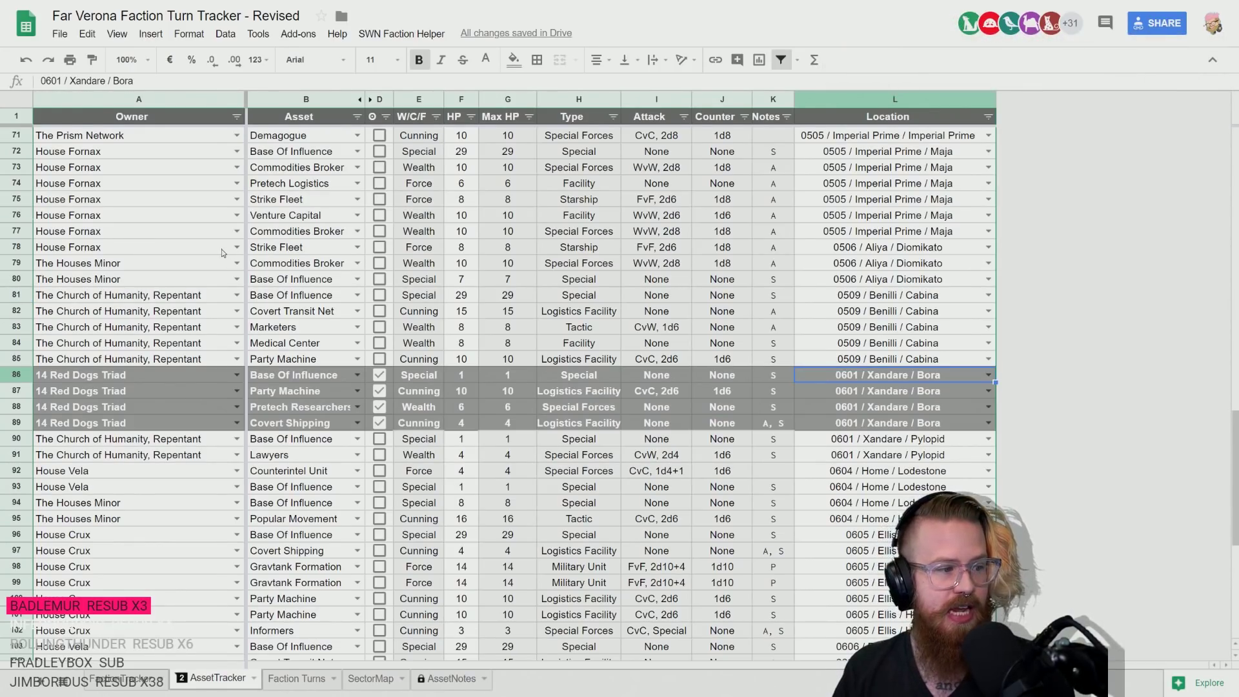
left_click(109, 376)
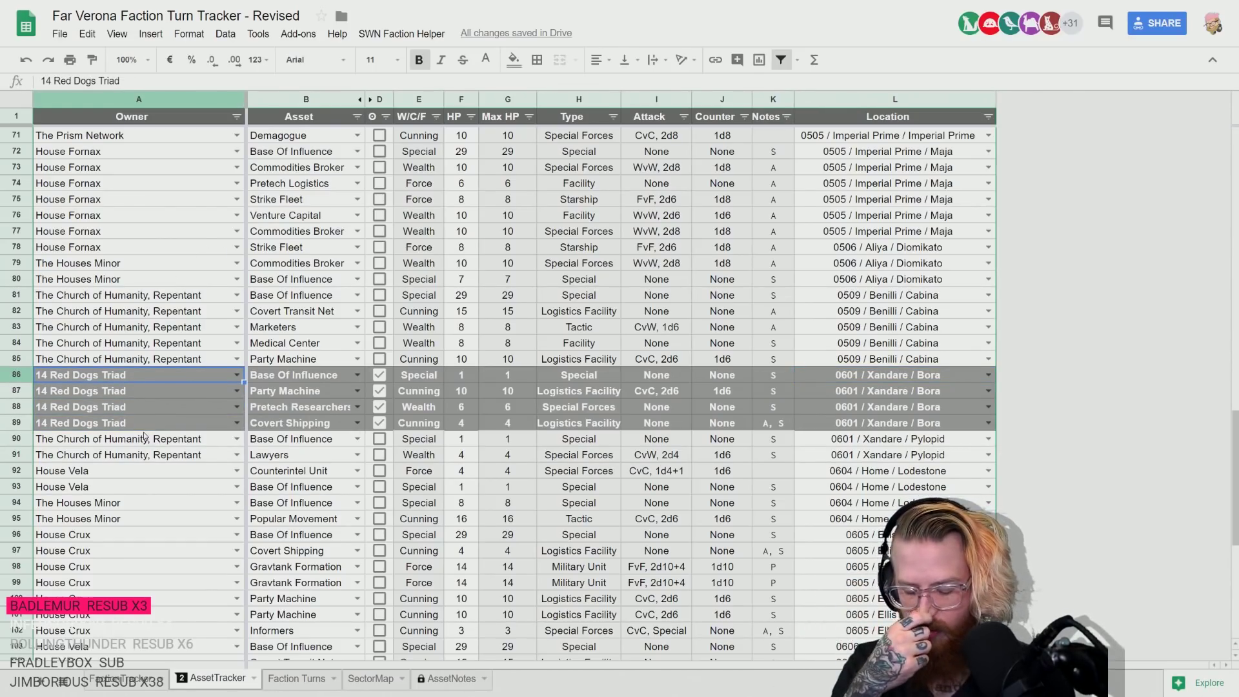
key("Down")
key("Down")
key("Down")
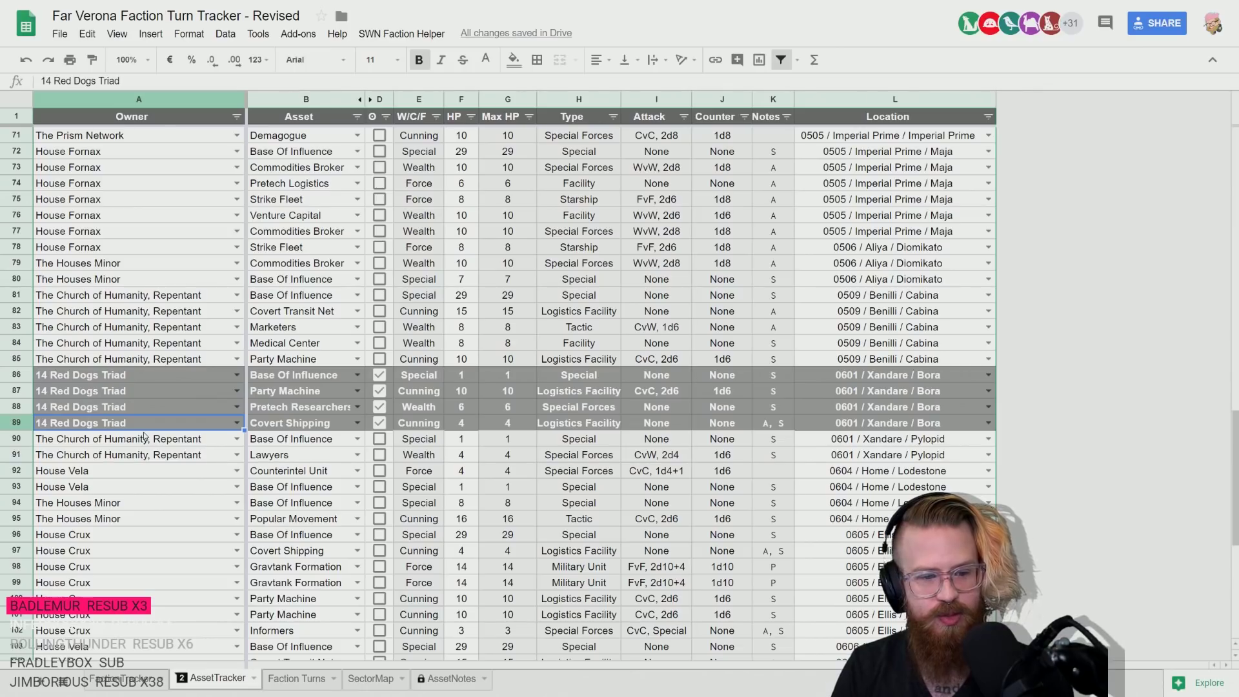
key("Up")
key("Up")
key("Up")
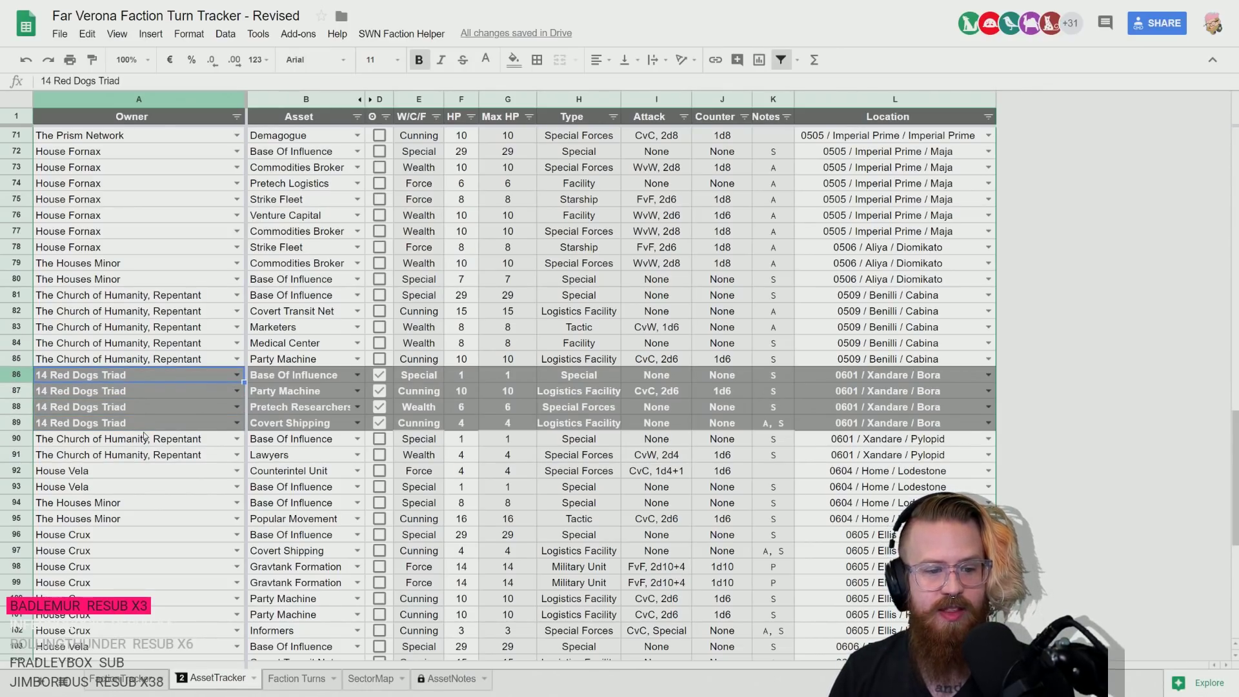
key("Right")
key("Down")
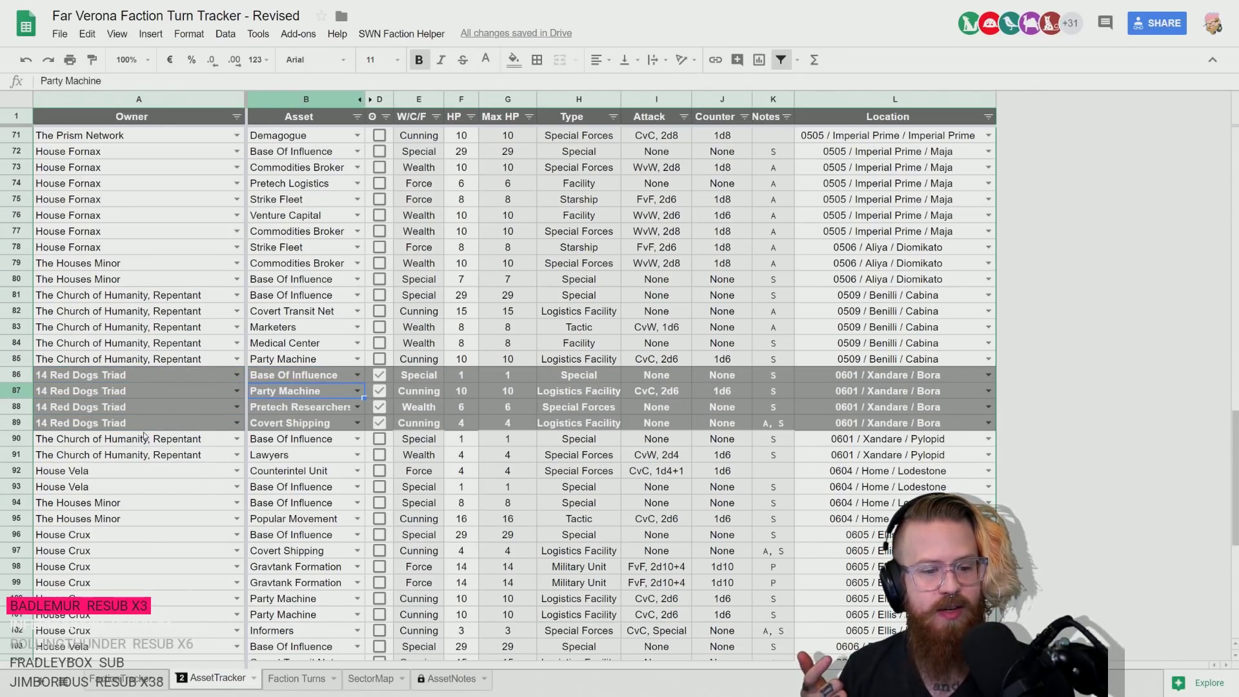
key("Down")
key("Down")
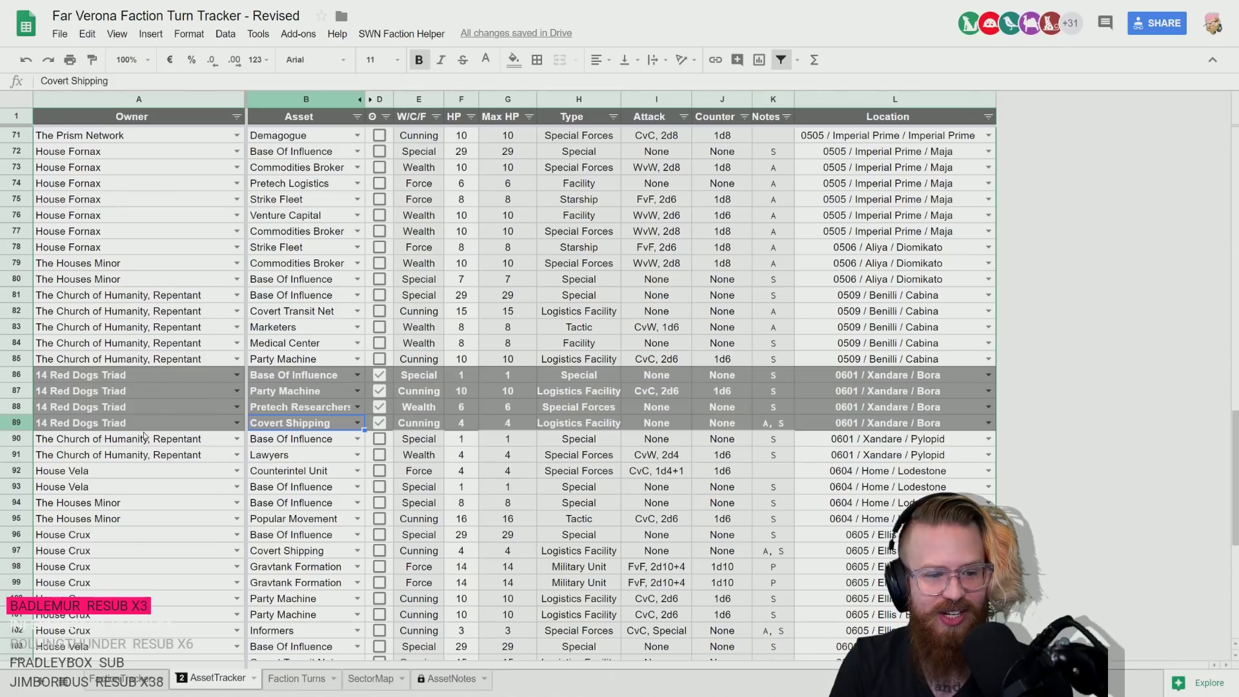
left_click(25, 380)
left_click(17, 425, "shift")
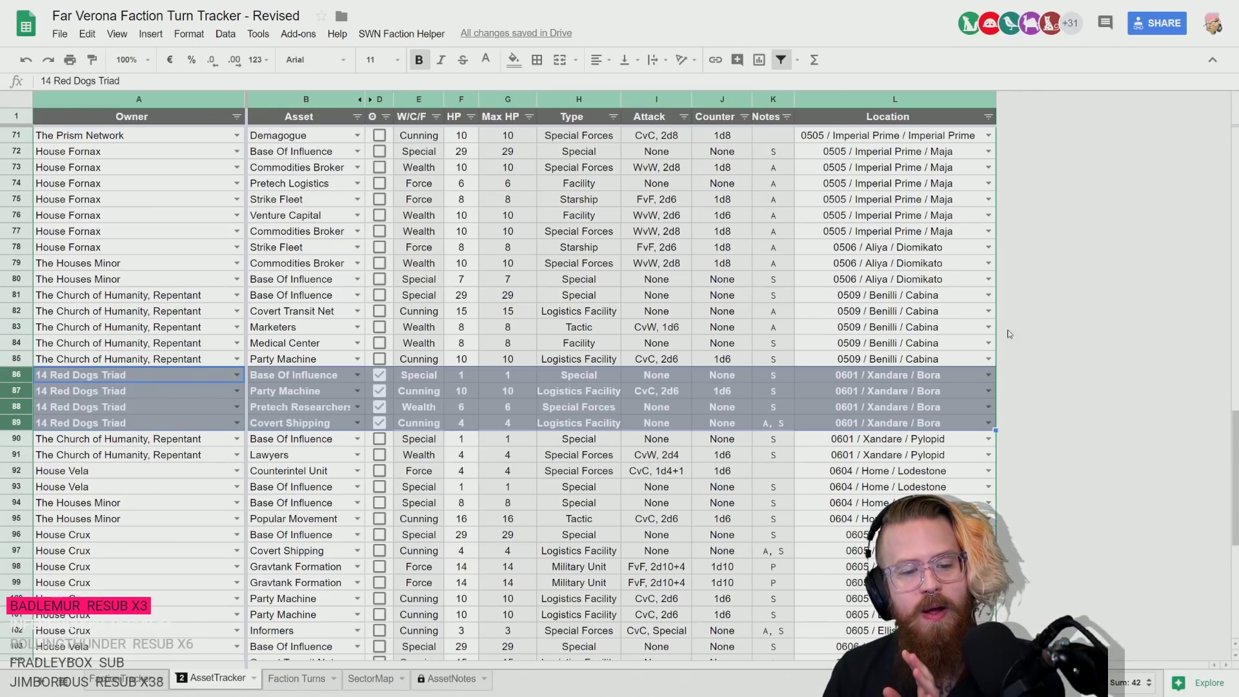
left_click(297, 408)
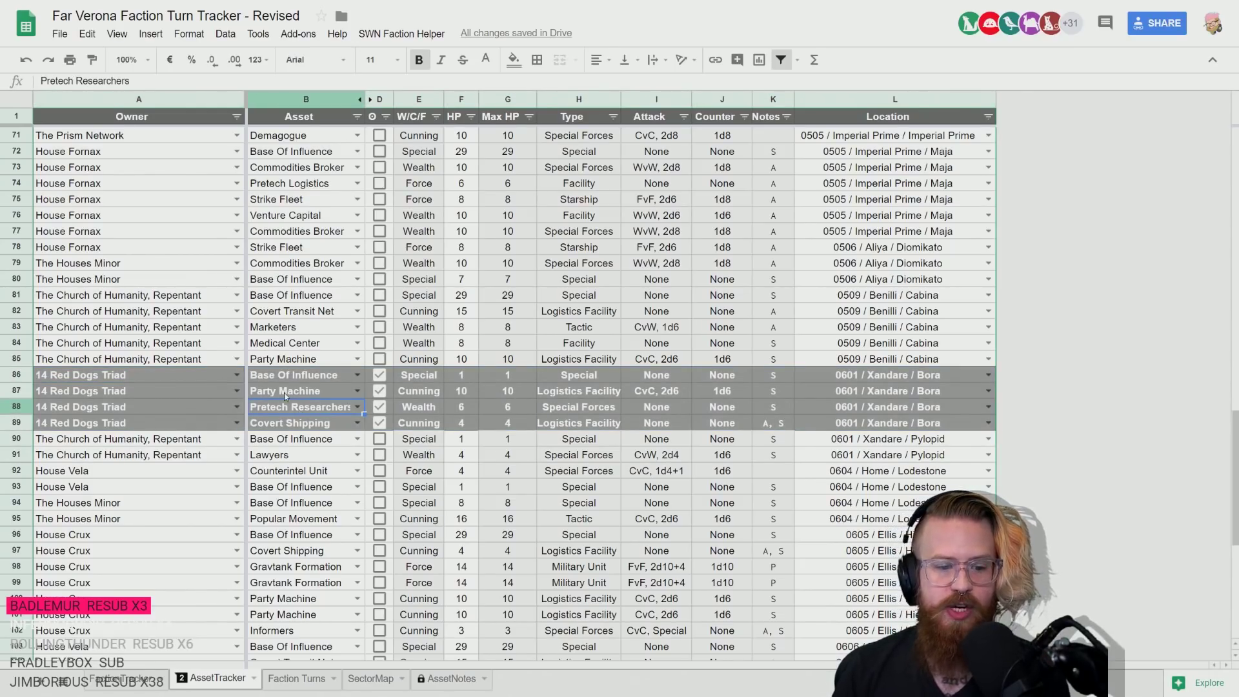
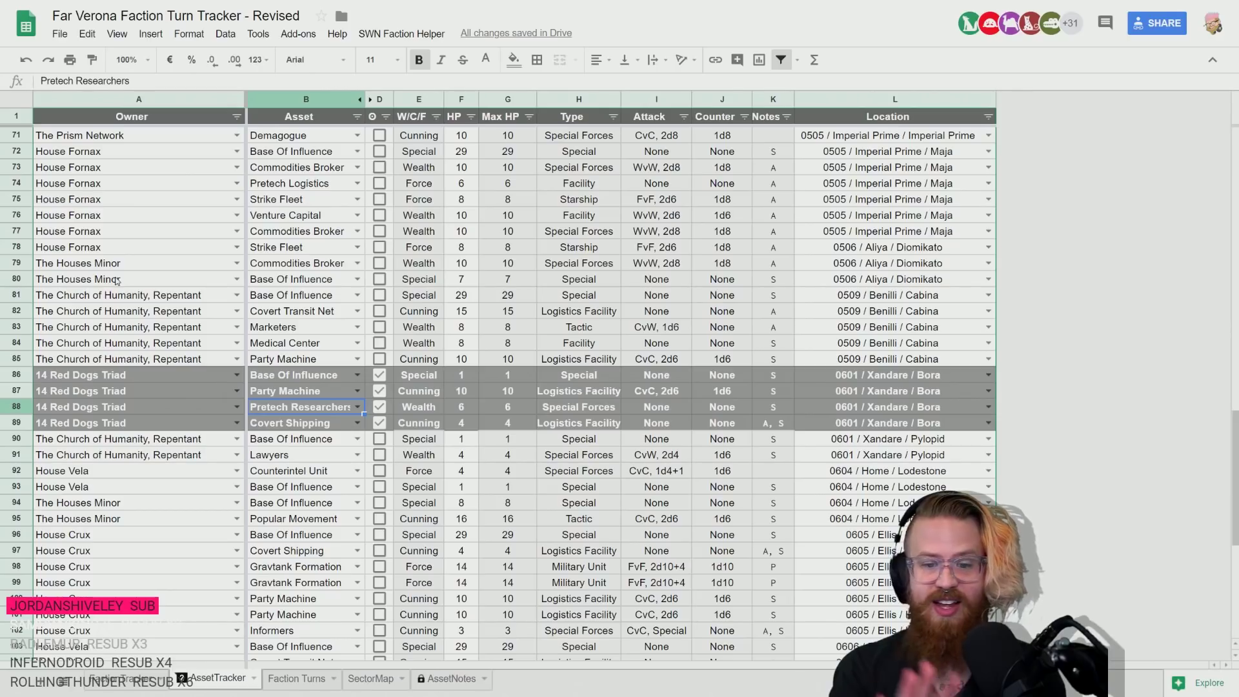
- Leave the 14 Red Dogs Triad's Covert Shipping row and view the Faction Turns sheet
key("Left")
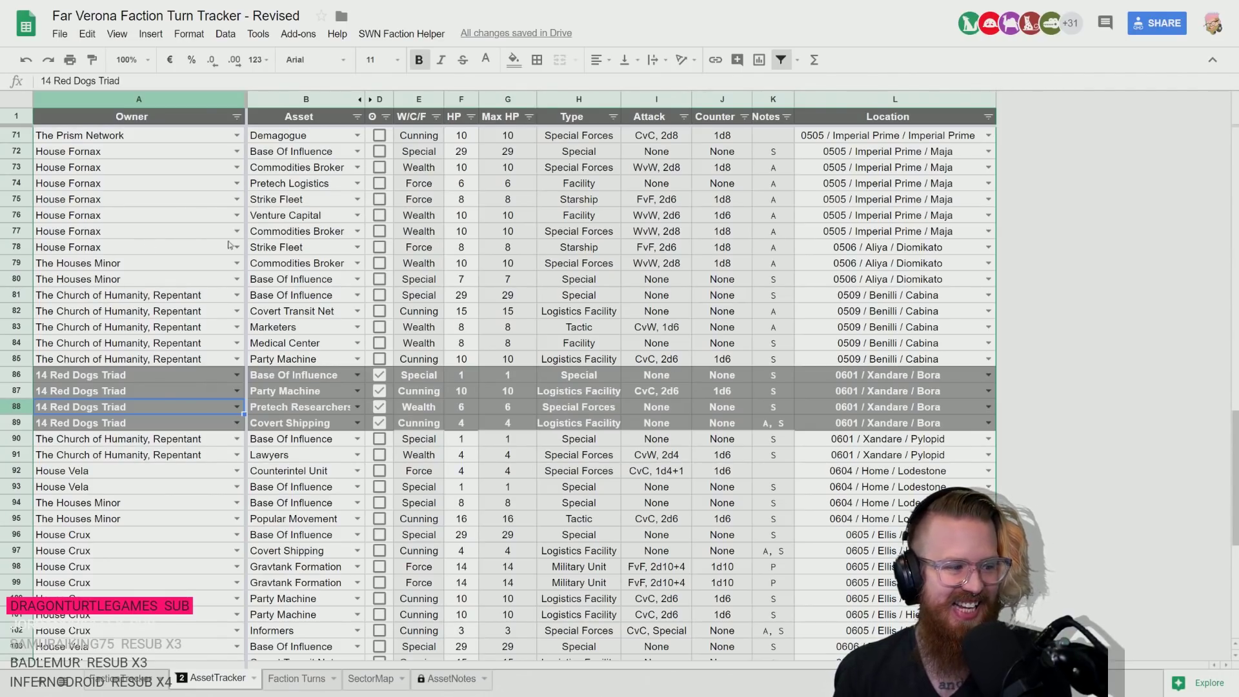
key("Down")
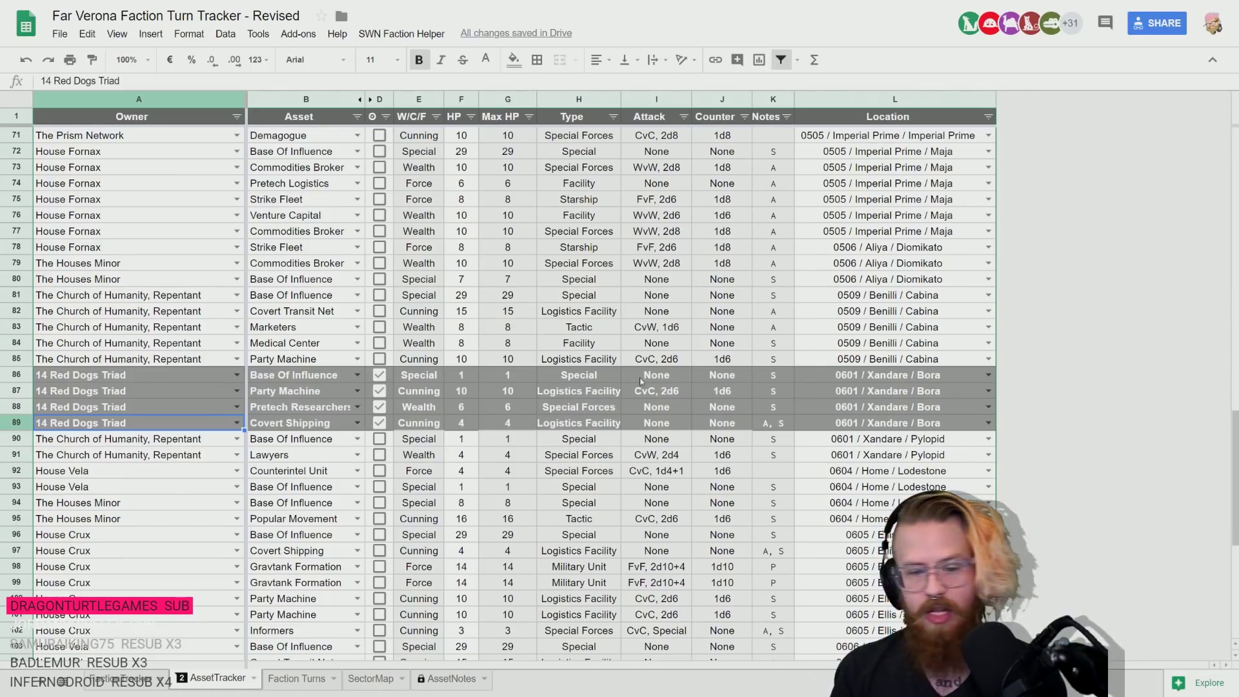
left_click(300, 686)
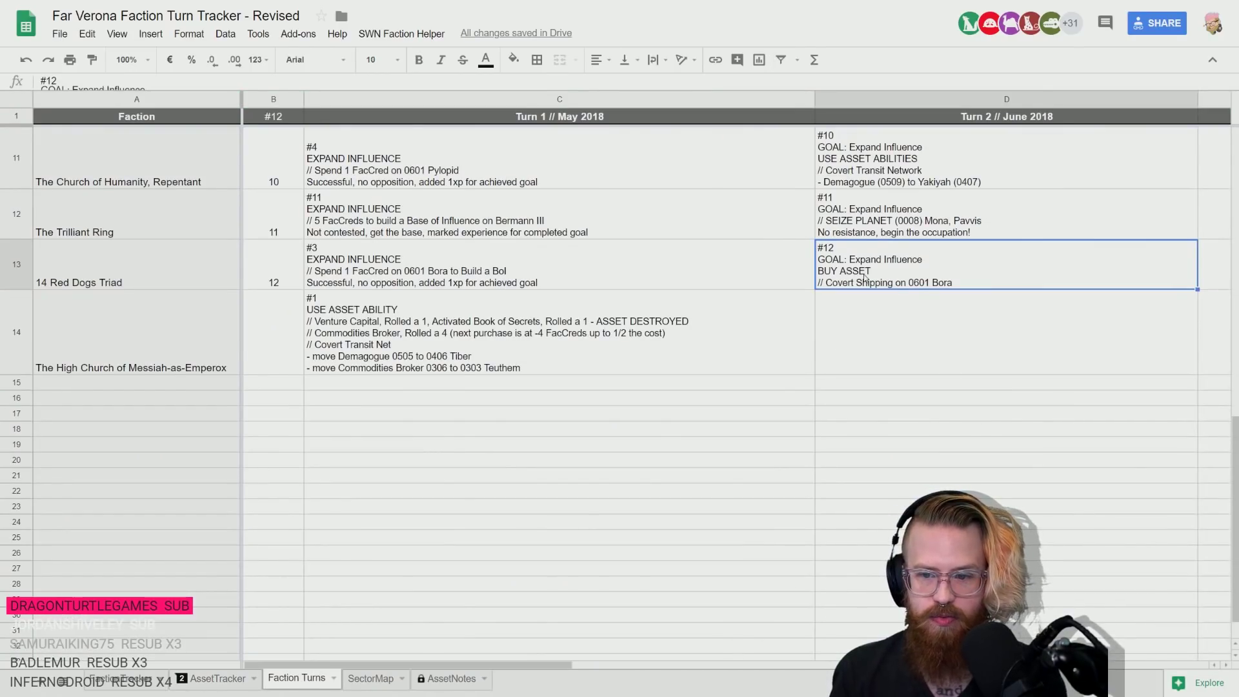
- Give the High Church of Messiah-as-Emperor faction number 13 in column B
left_click(880, 315)
key("Up")
key("Down")
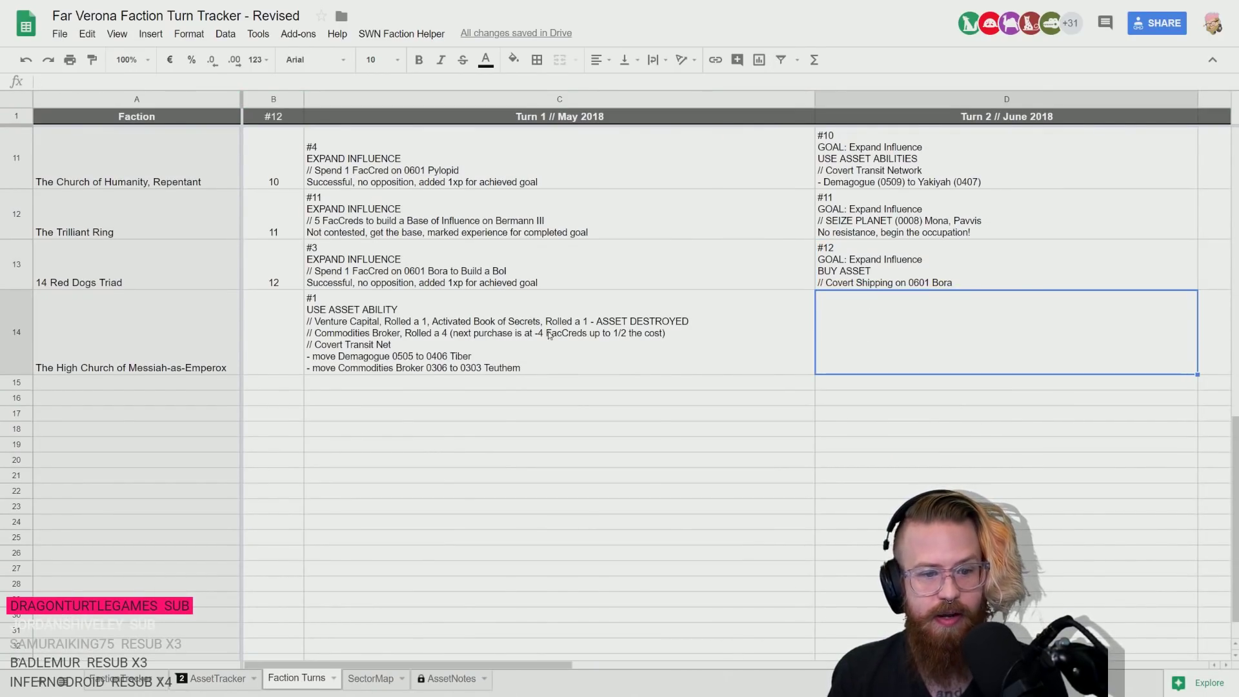
left_click(279, 336)
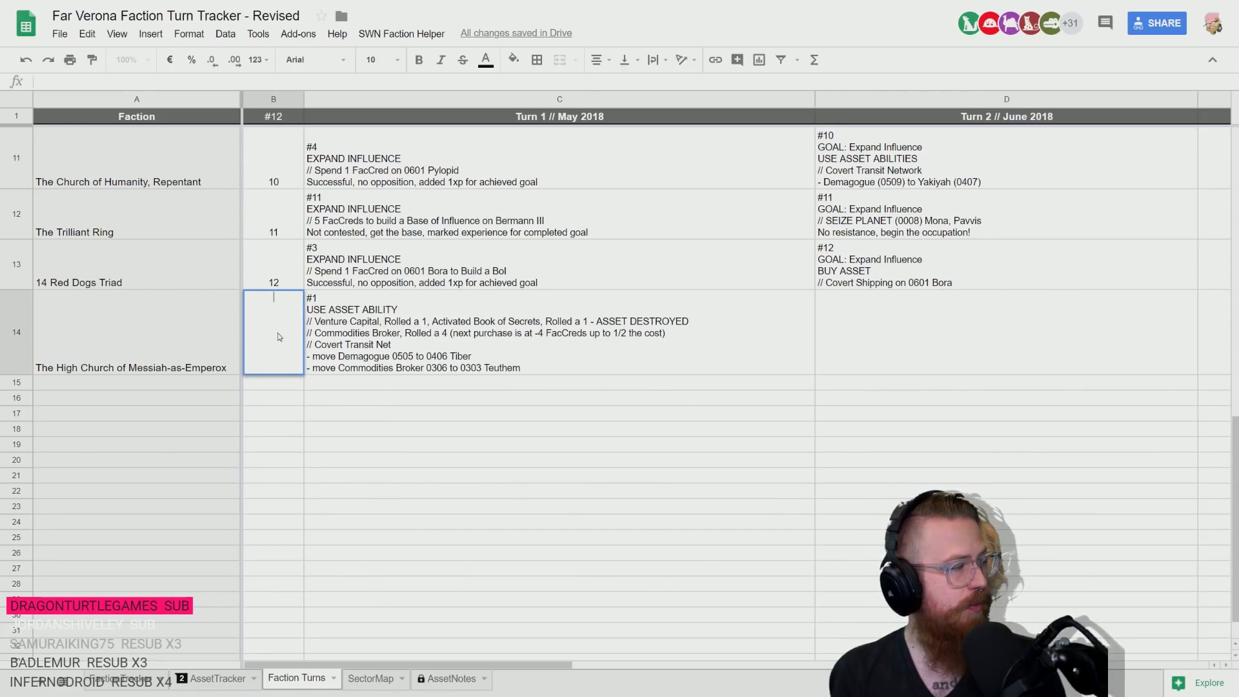
type("13")
key("Return")
- Log the High Church's Turn 2 entry as '#13 EXPAND INFLUENCE' and return to AssetTracker
left_click(760, 352)
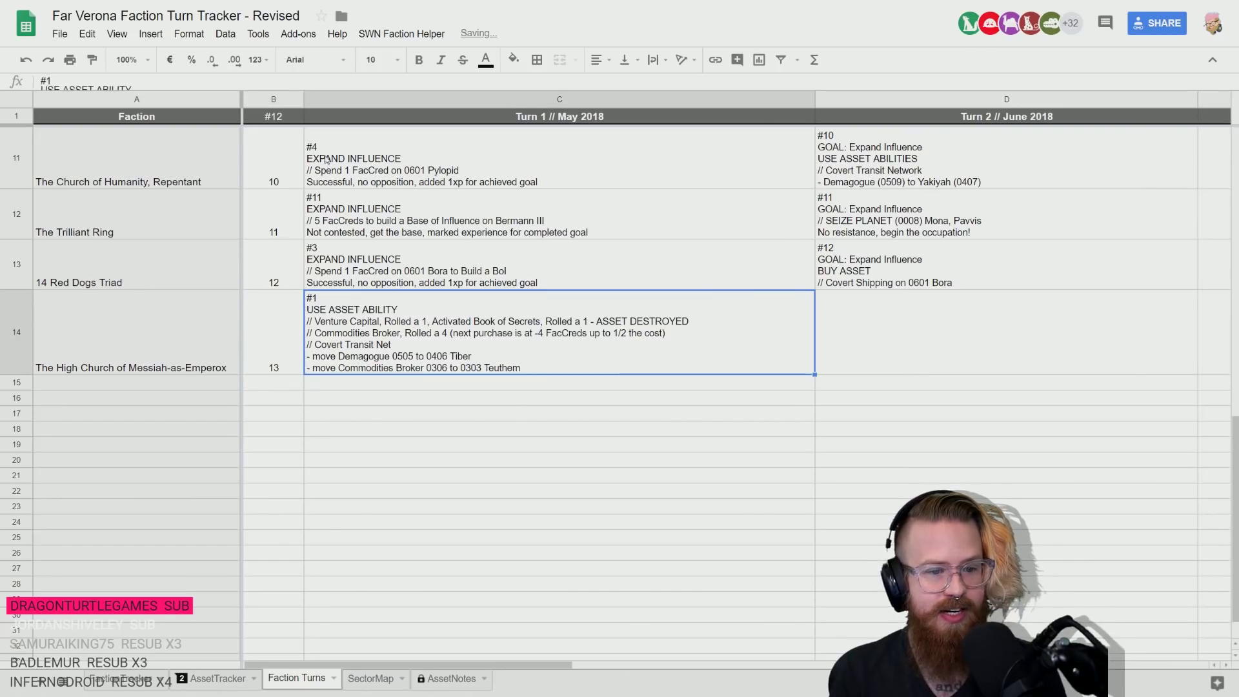
key("Right")
key("Right")
key("Left")
key("Left")
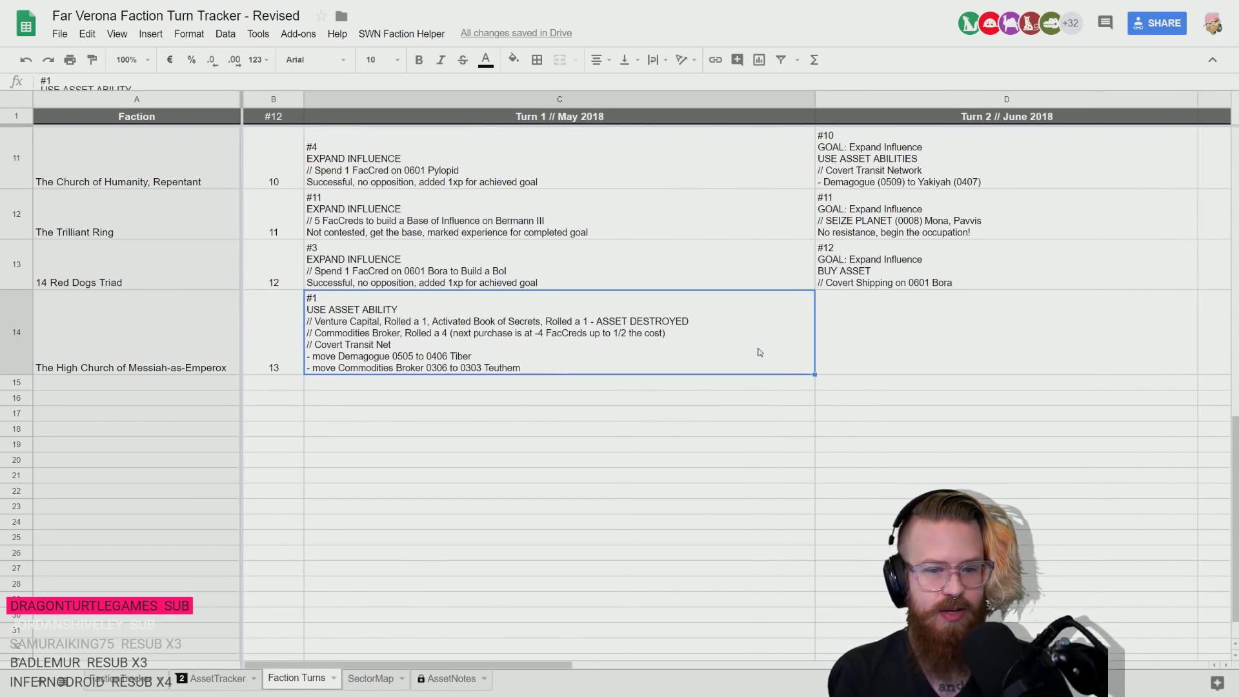
key("Right")
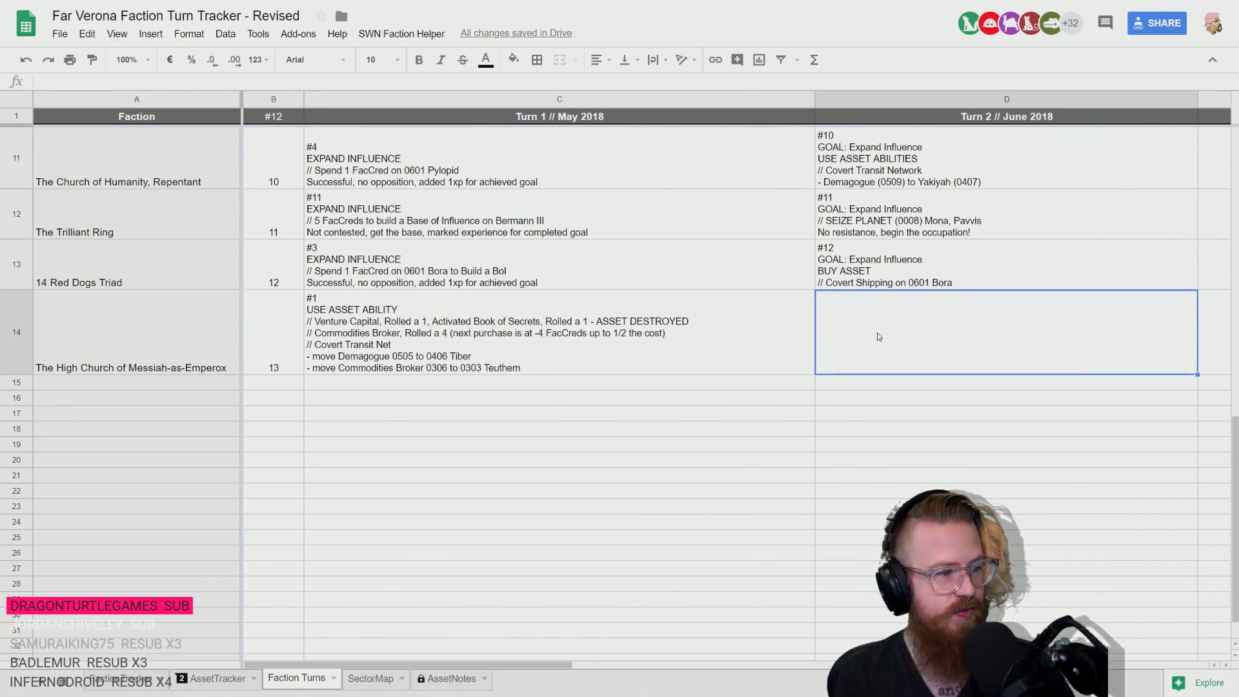
type("#")
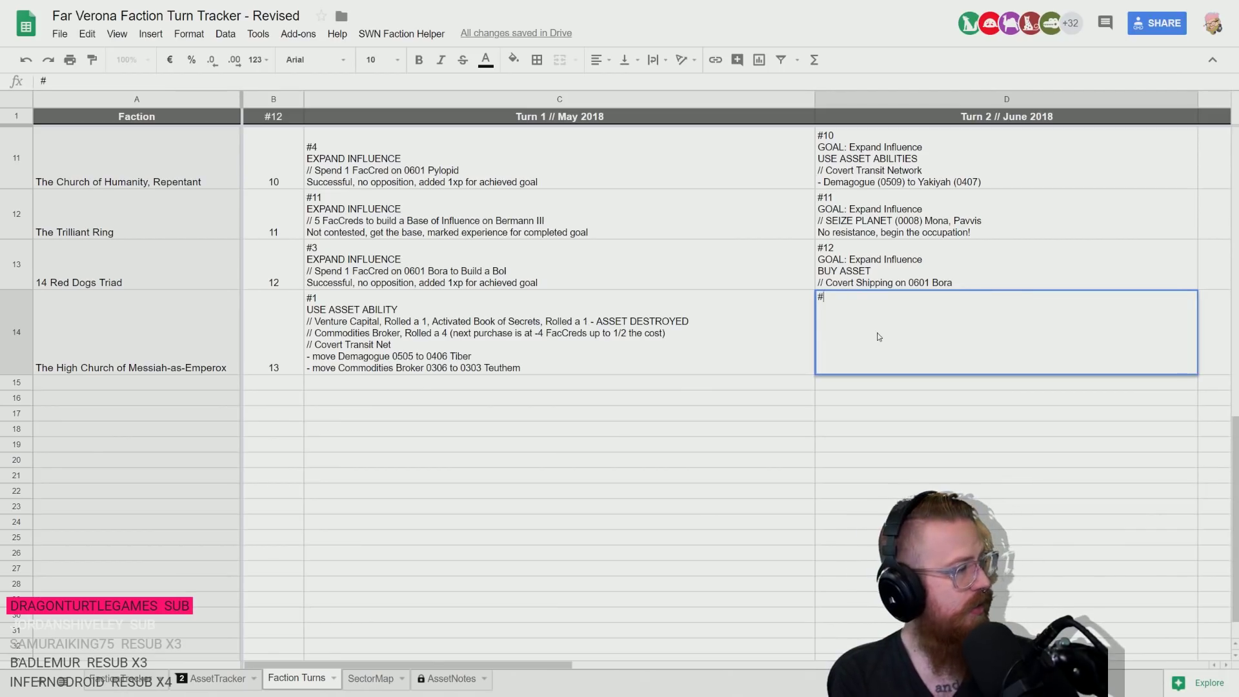
type("13 ")
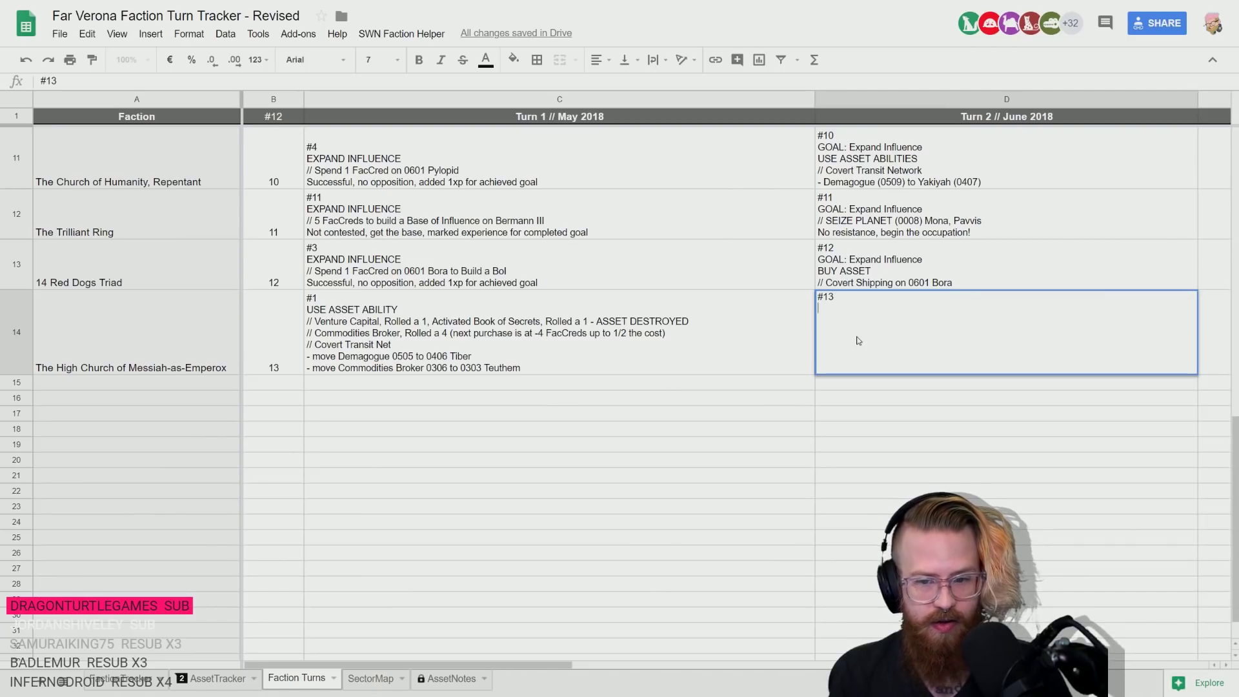
type("EXPAND INFLUENCE")
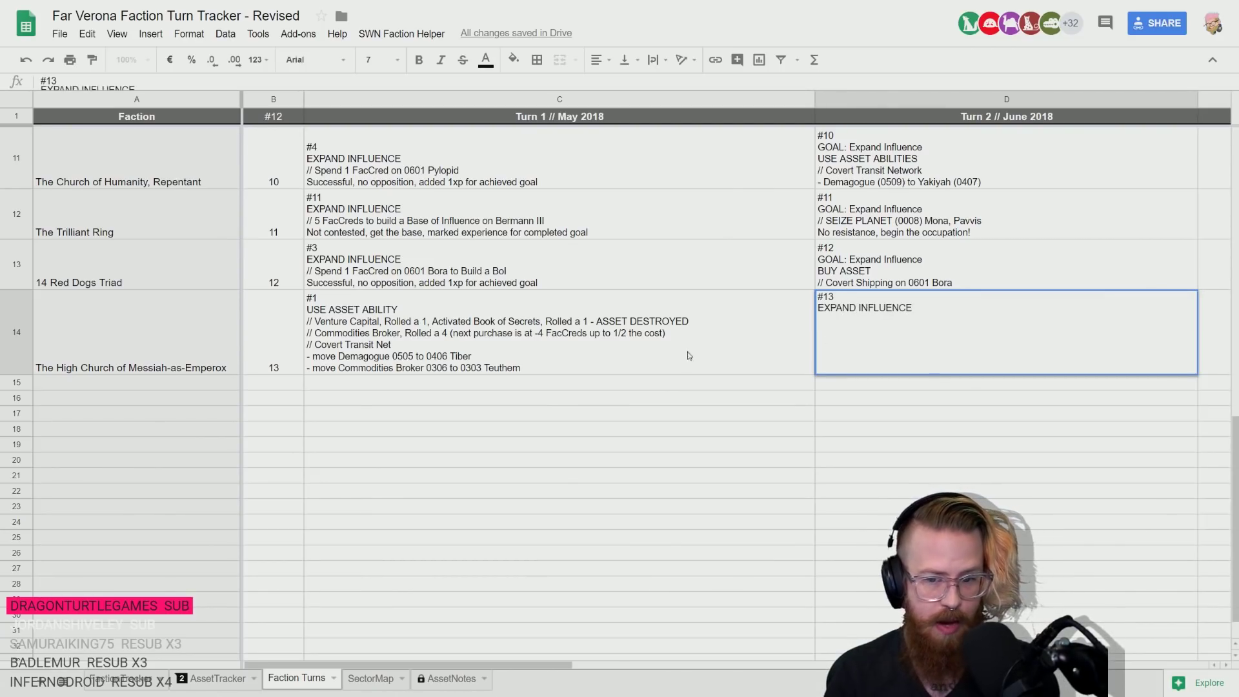
left_click(689, 355)
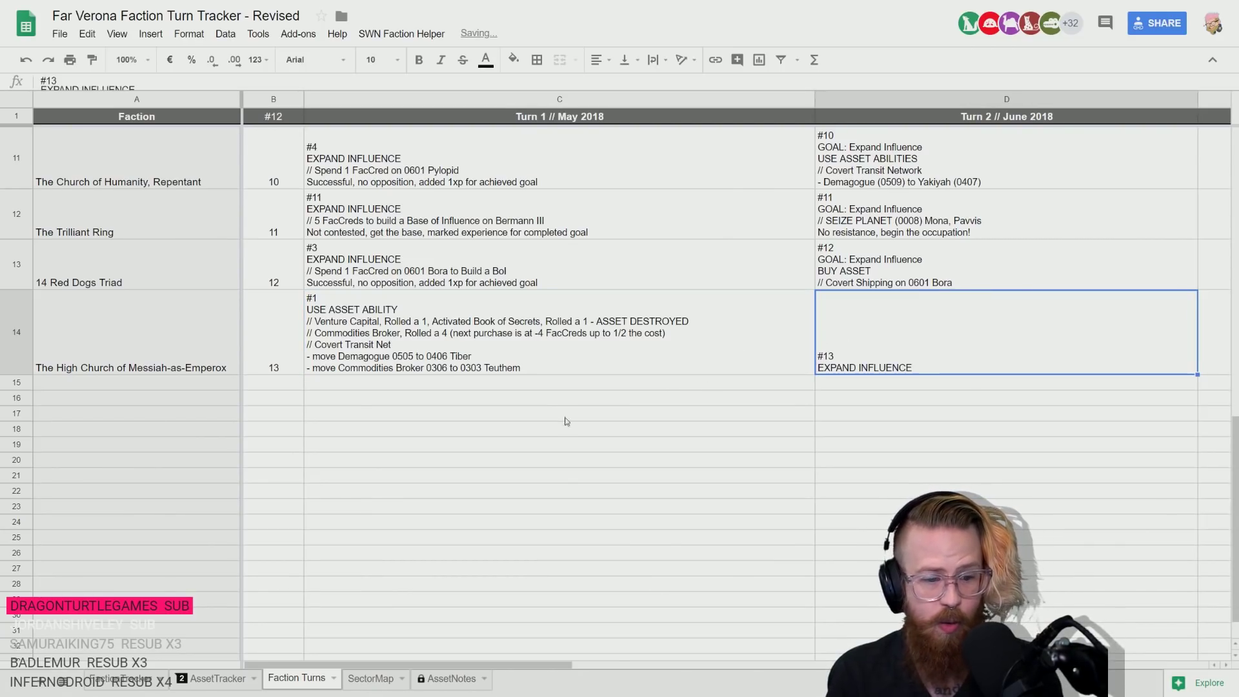
left_click(216, 677)
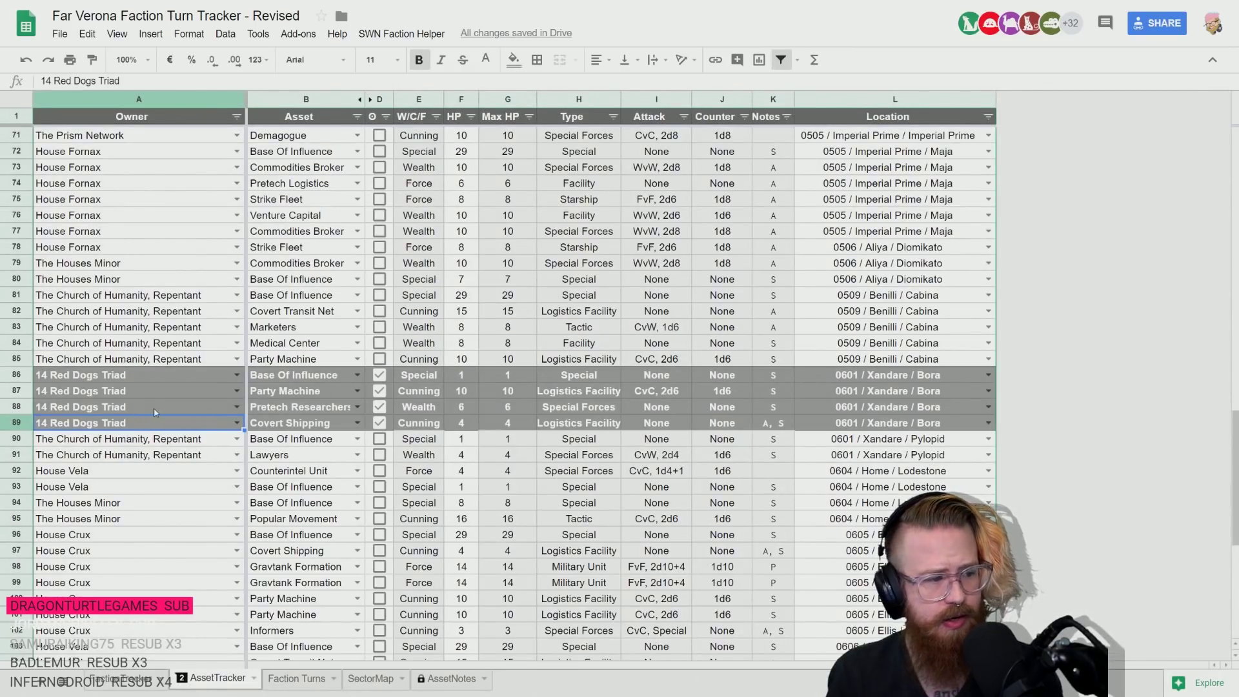
- Sort the AssetTracker table A to Z by Owner, accepting the protected-sheet warning
scroll(187, 410, "down", 4)
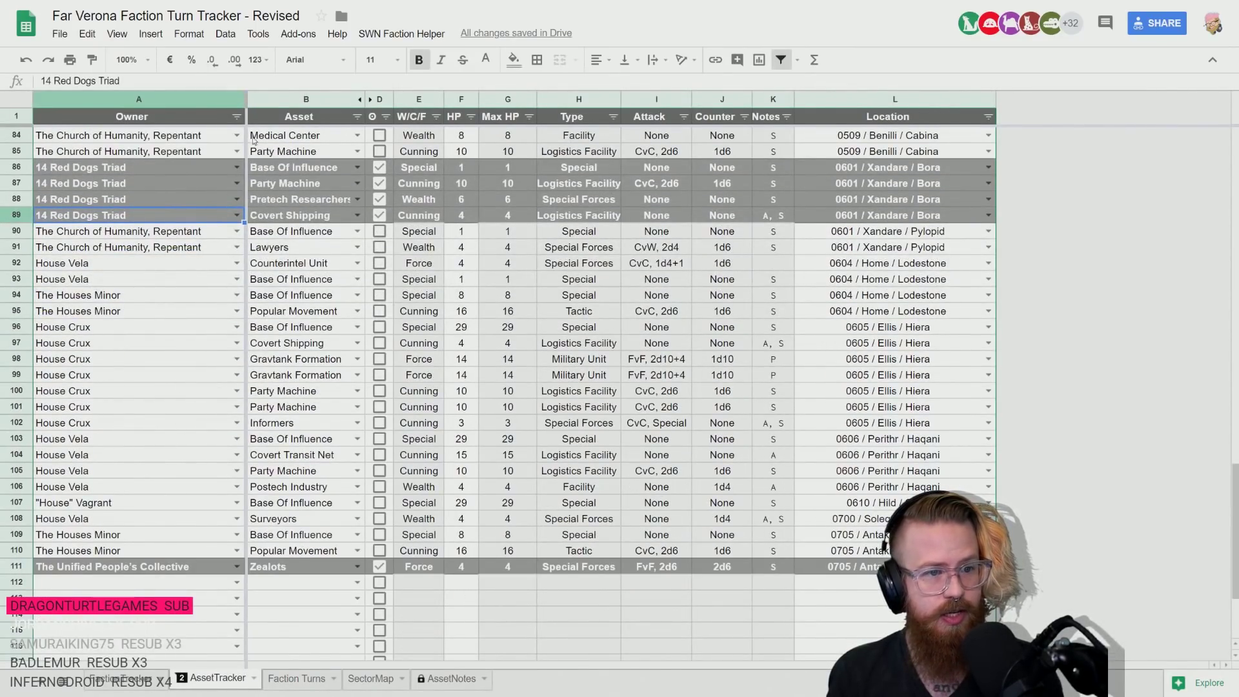
left_click(236, 116)
left_click(97, 390)
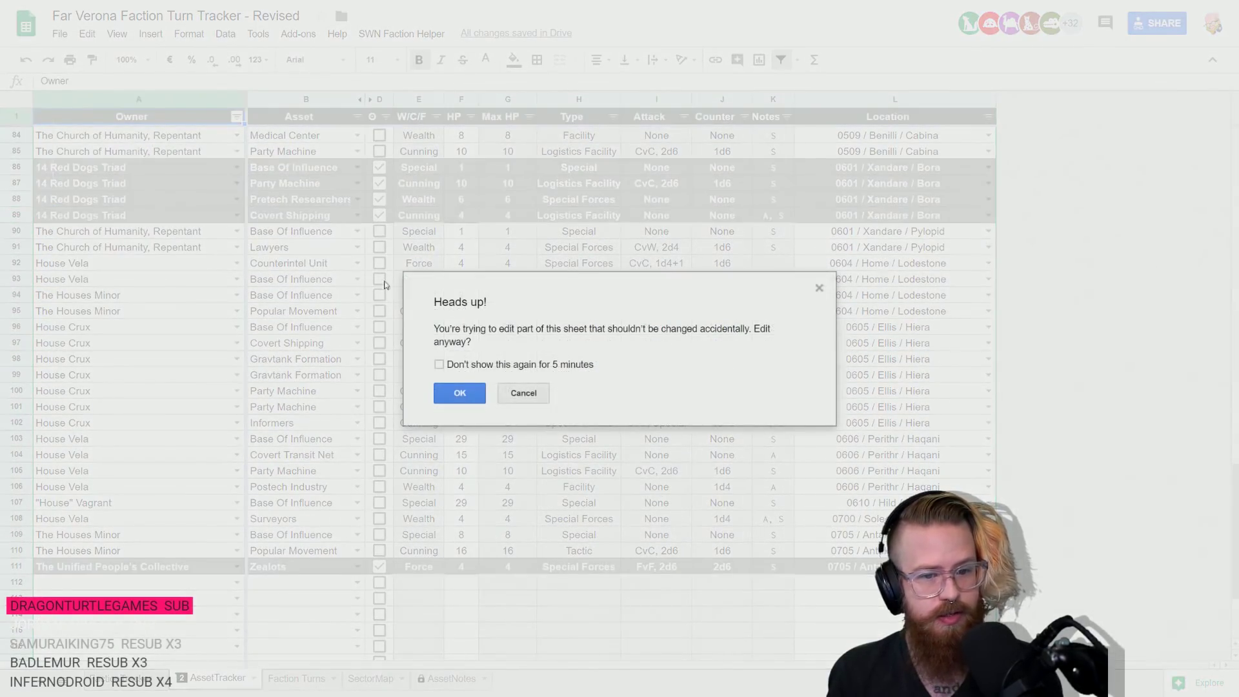
left_click(460, 393)
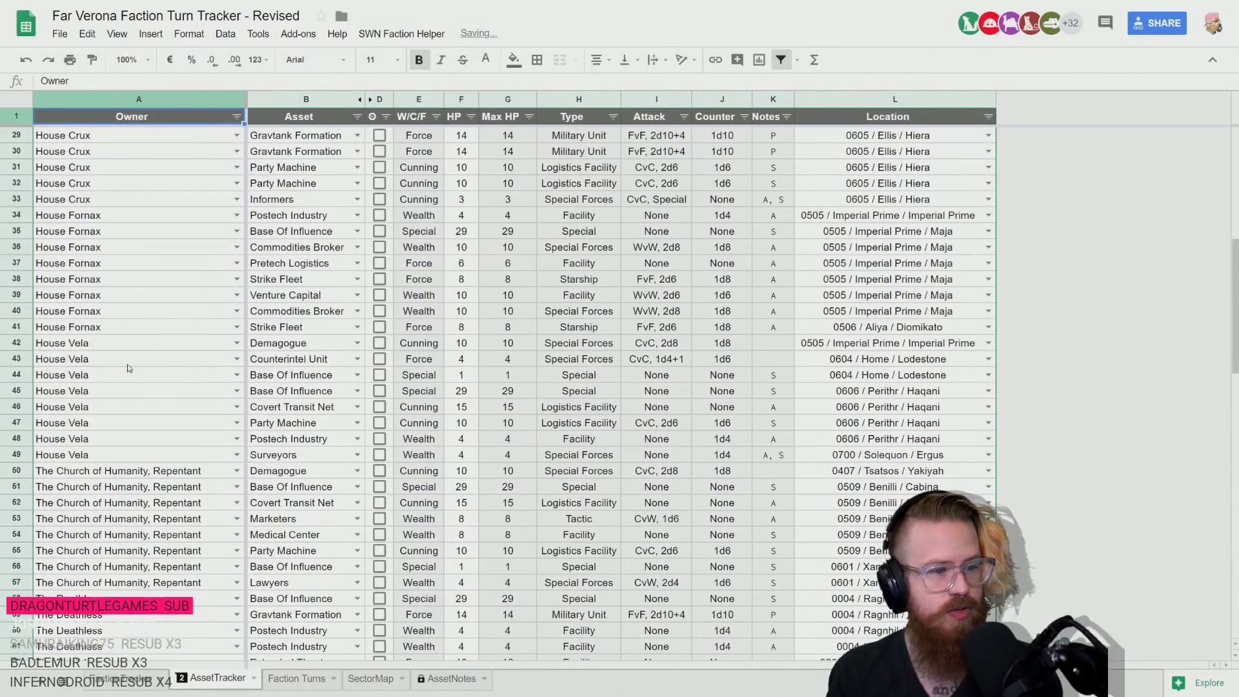
- Review the High Church's grouped assets, starting from its Bank
scroll(119, 423, "up", 8)
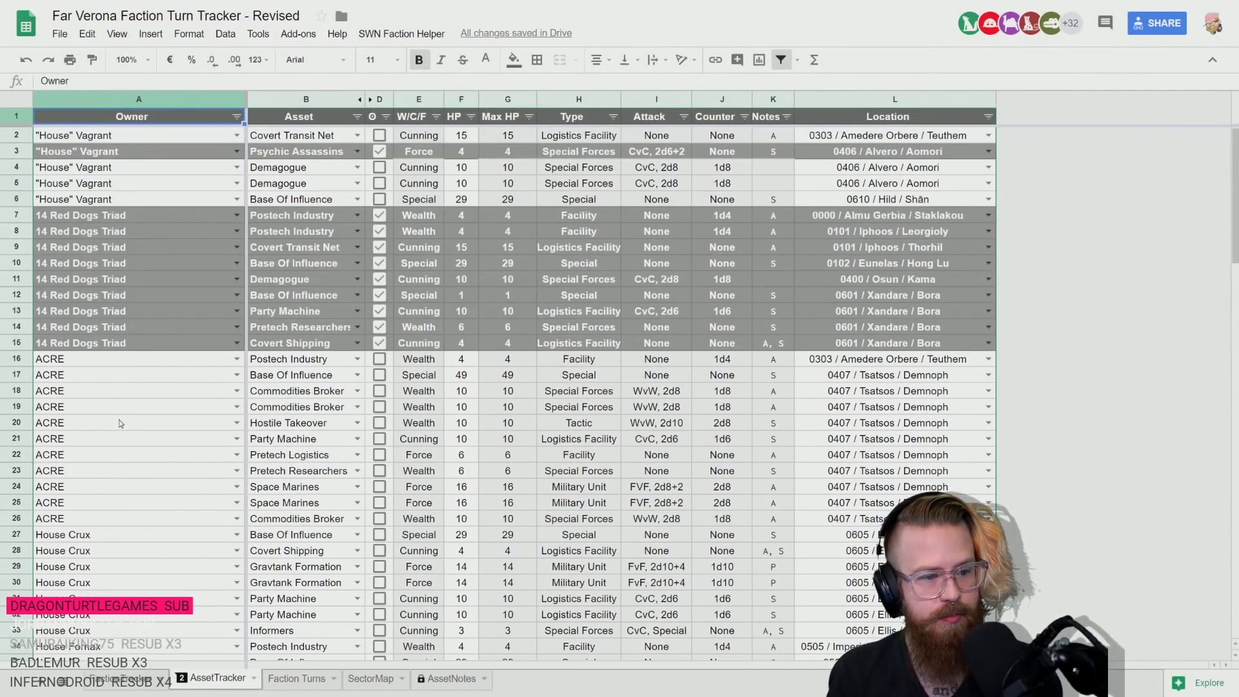
scroll(118, 419, "down", 8)
scroll(121, 421, "down", 4)
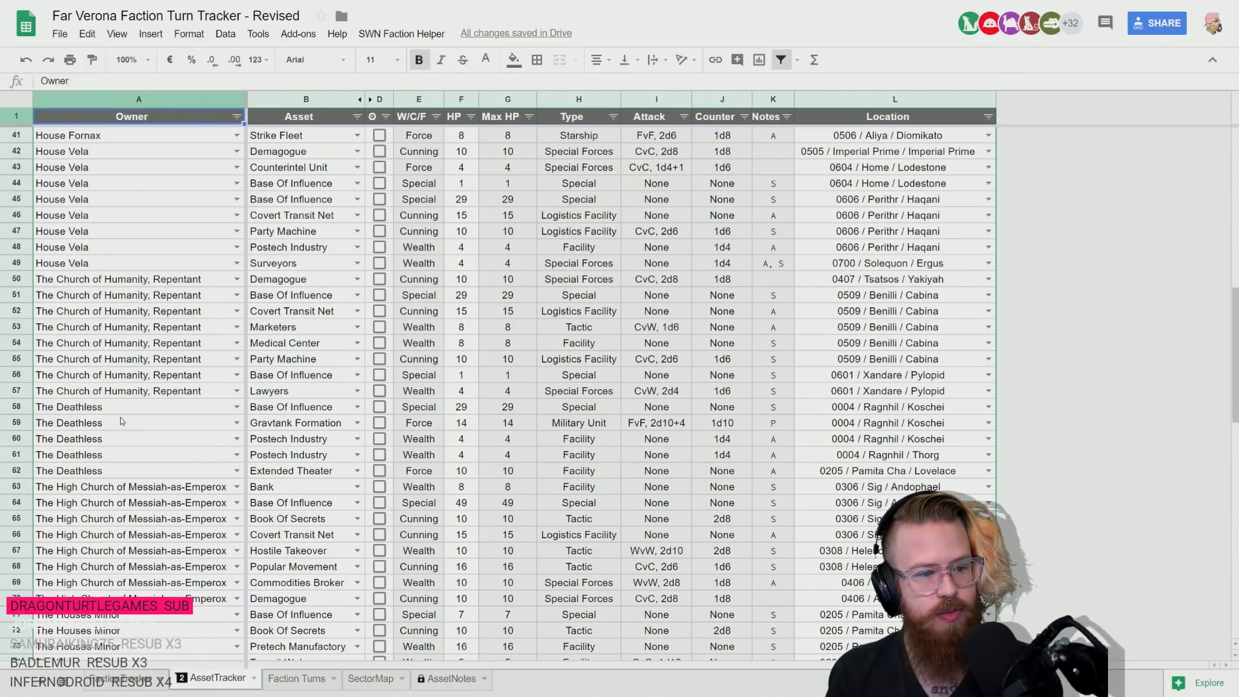
scroll(120, 421, "down", 5)
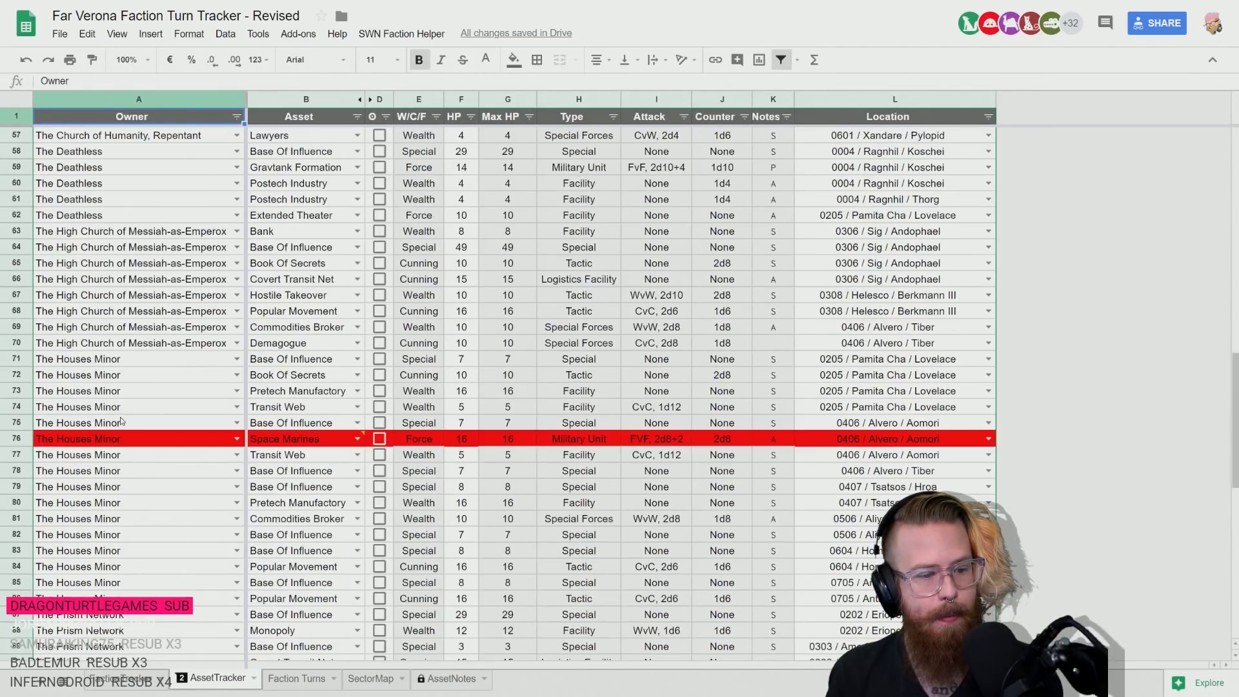
left_click(303, 232)
key("Down")
key("Down")
key("Down")
key("Down")
key("Down")
key("Down")
key("Down")
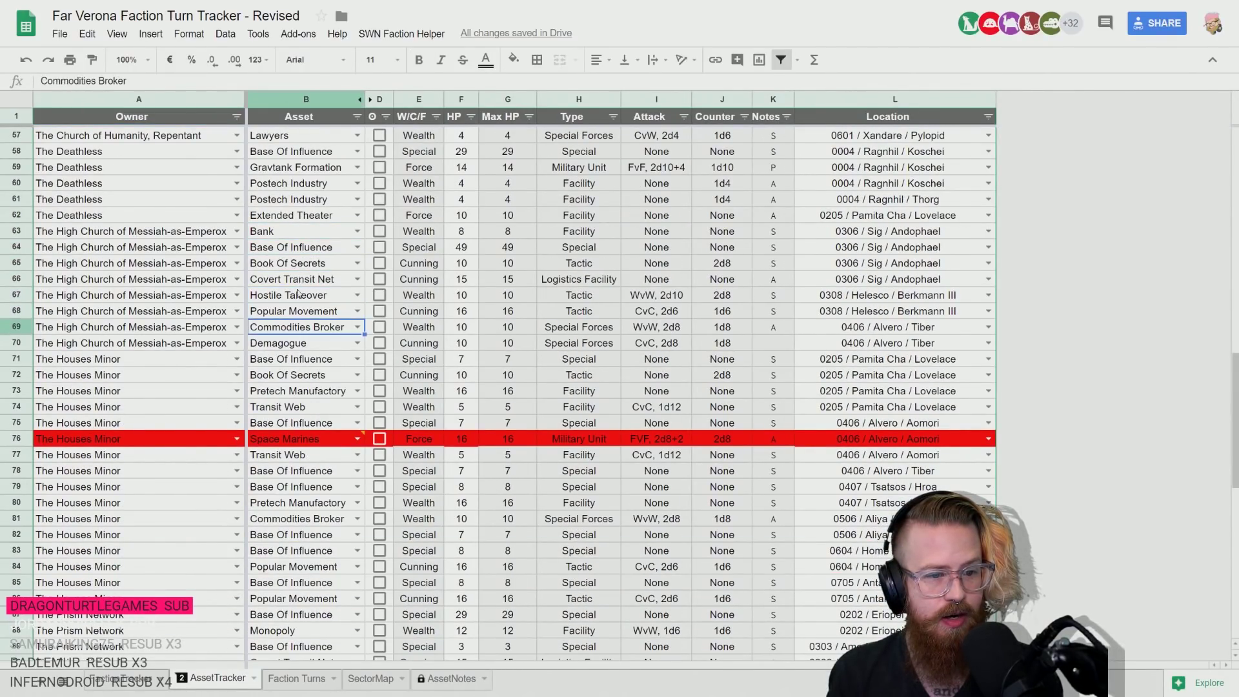
key("Up")
key("Up")
key("Up")
key("Up")
key("Up")
key("Up")
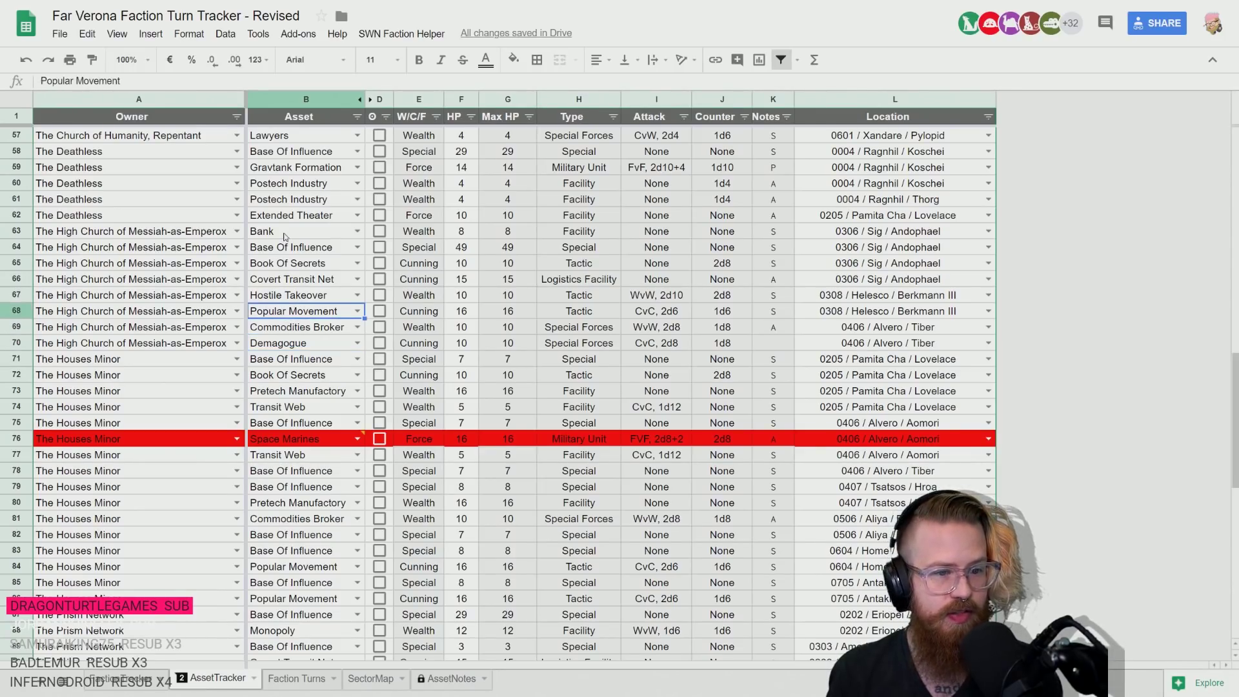
key("Down")
key("Down")
key("Down")
key("Down")
key("Down")
key("Down")
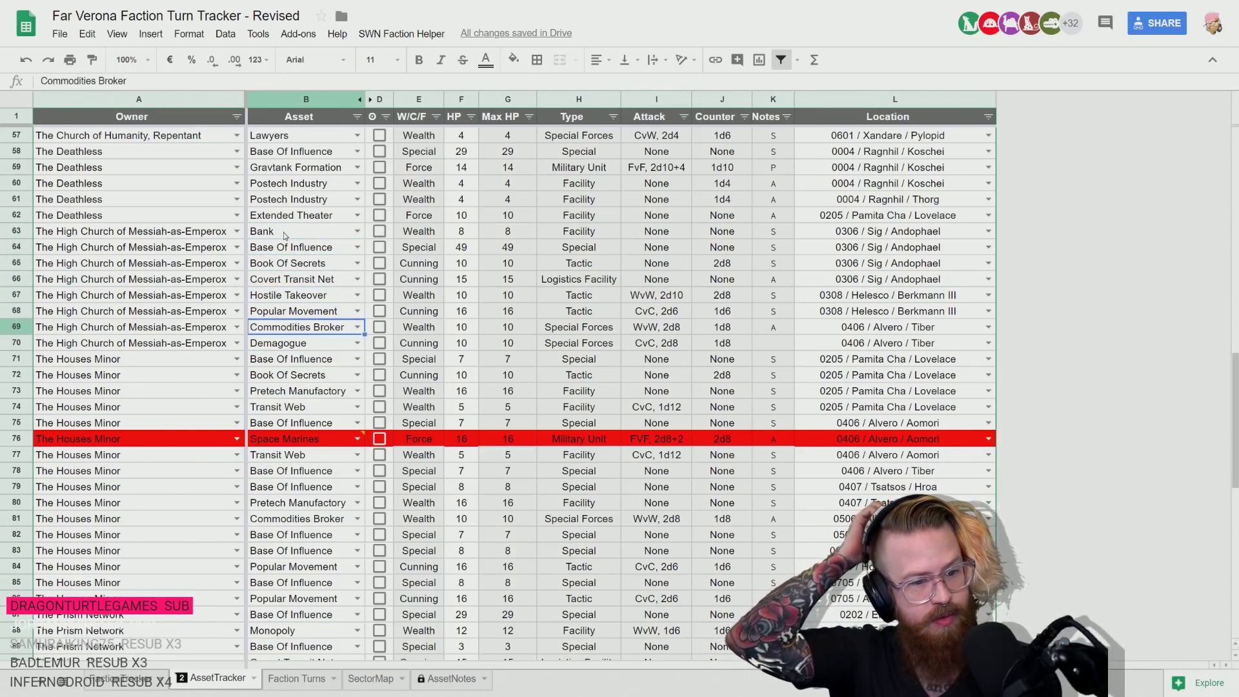
- On FactionTracker, change the High Church's Balance from 6 to 13, then return to AssetTracker
left_click(131, 680)
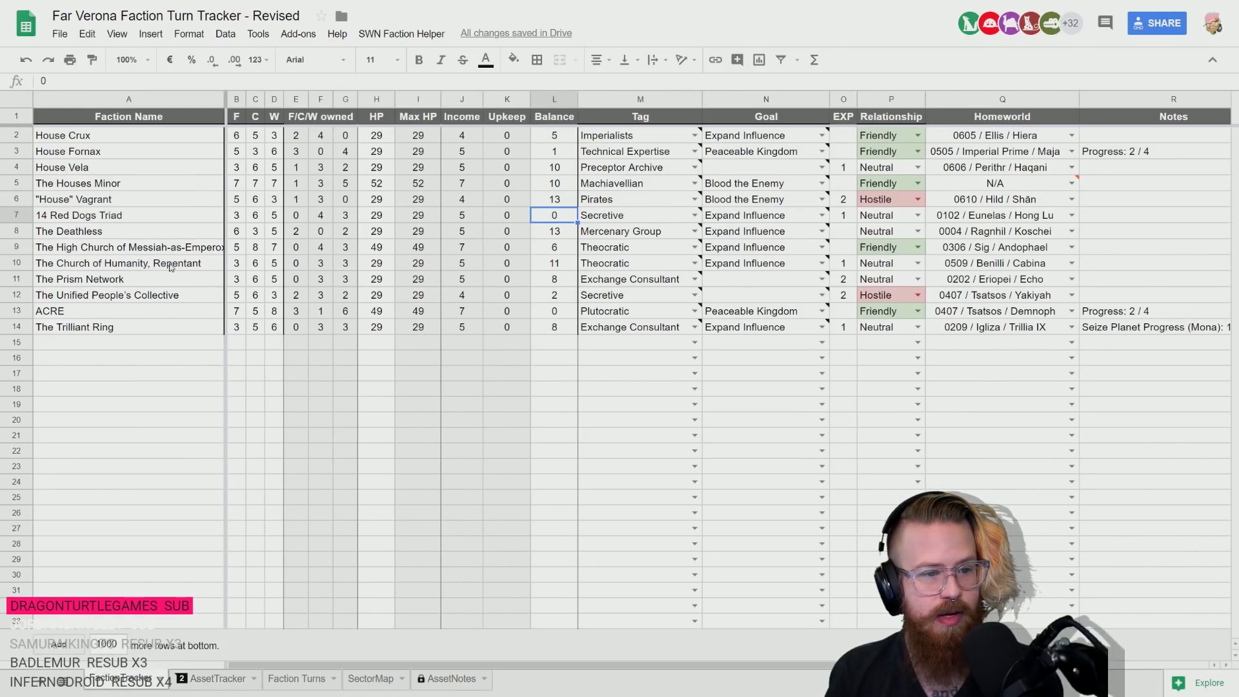
left_click(556, 250)
type("13")
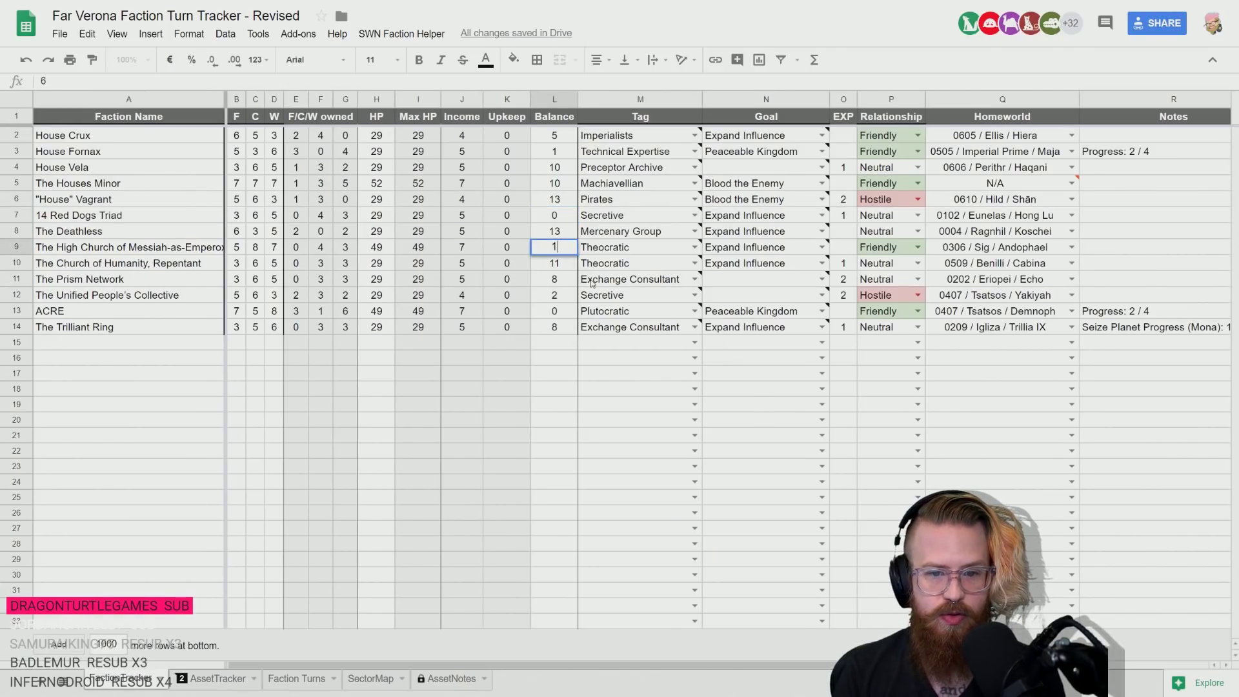
key("Return")
key("Up")
left_click(207, 688)
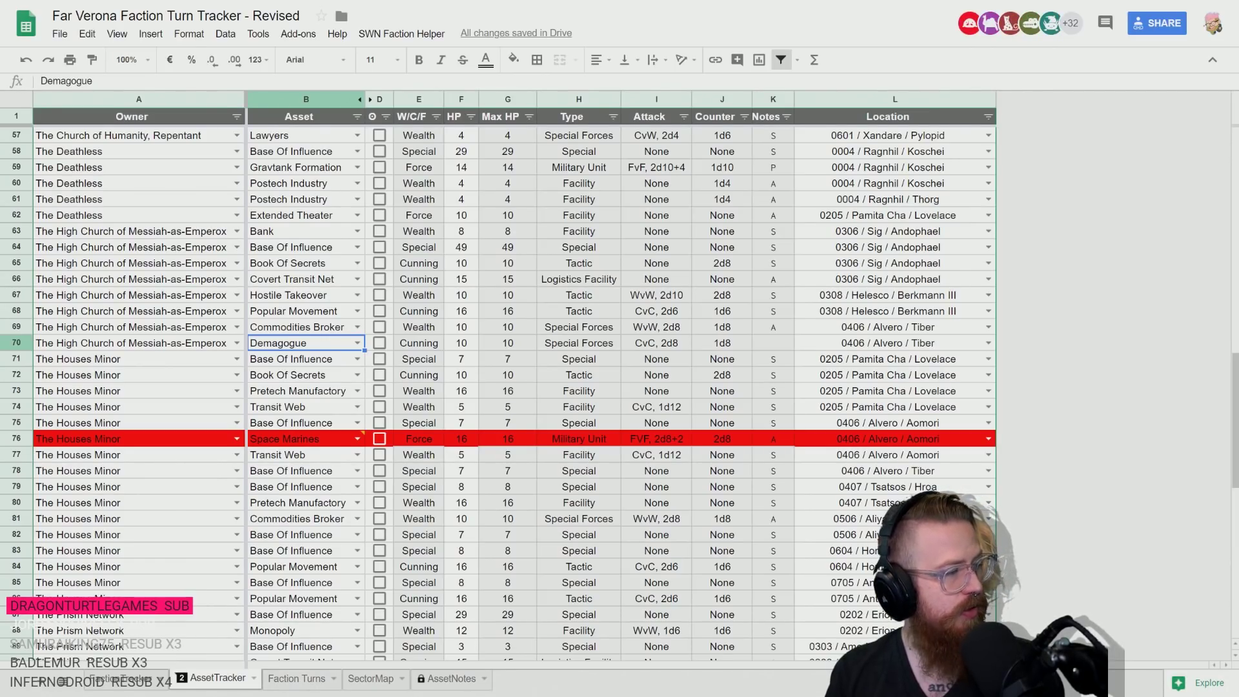
- Append '5 HP Base of Influence on Berkmann III' as a new line in the High Church's Turn 2 entry
left_click(302, 688)
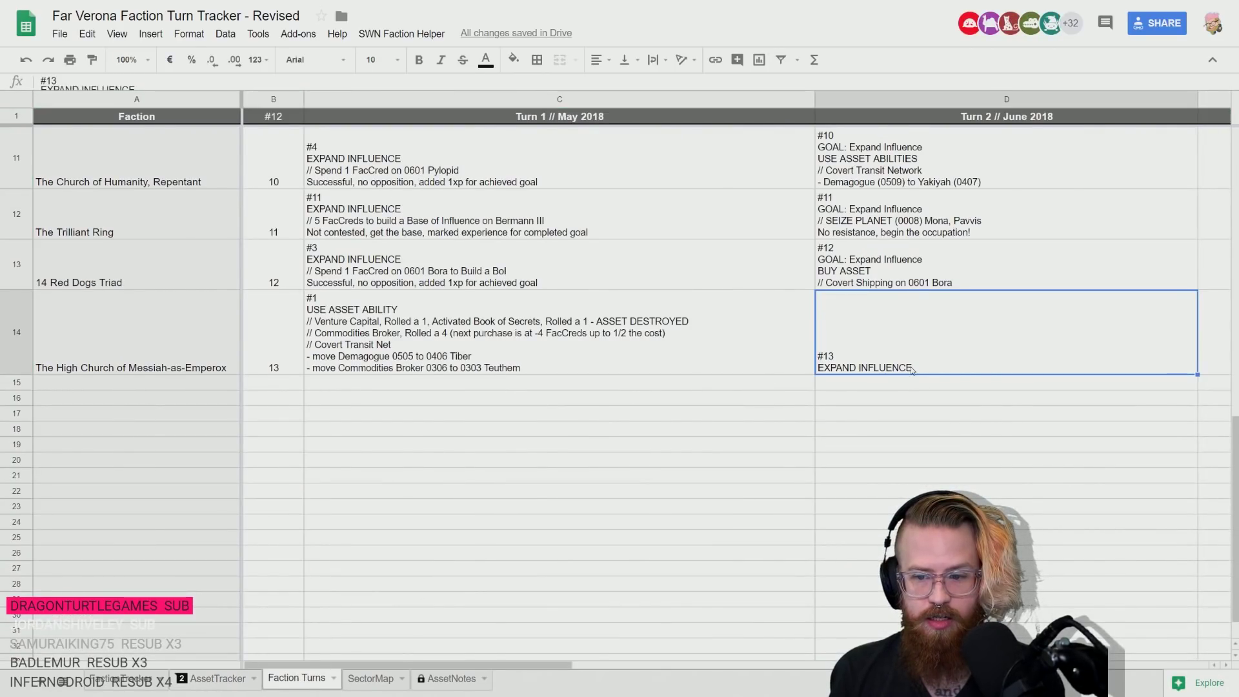
key("Return")
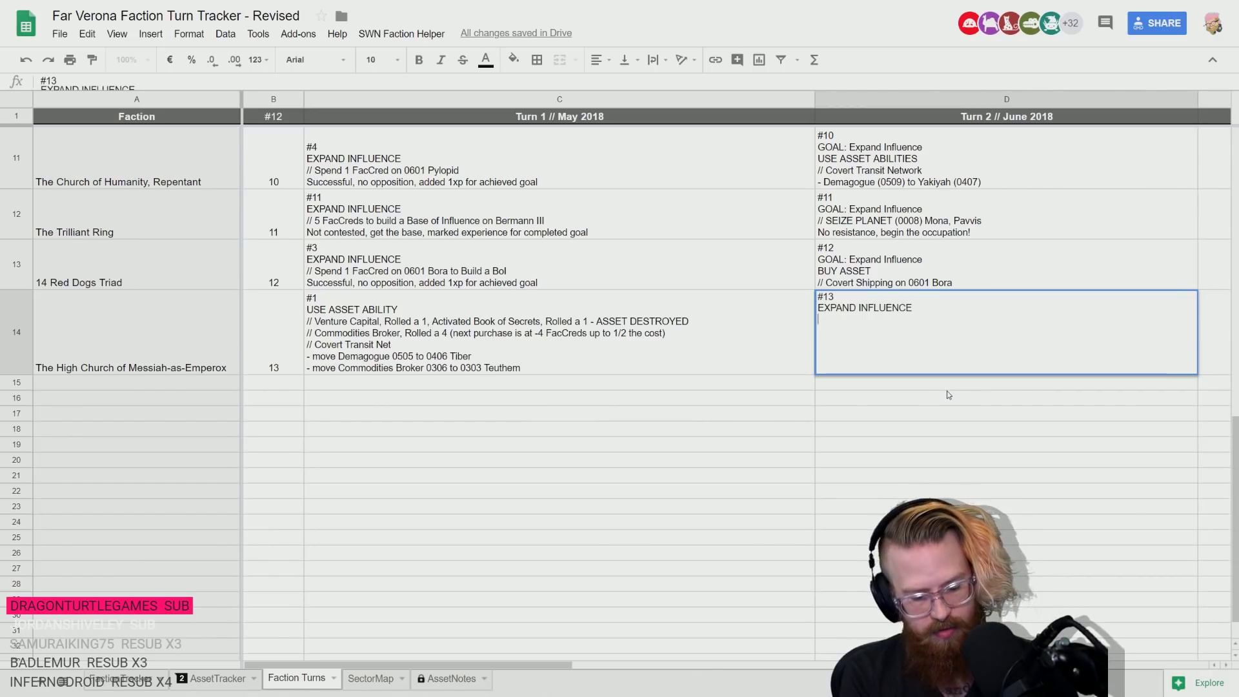
type("5 HP Ba")
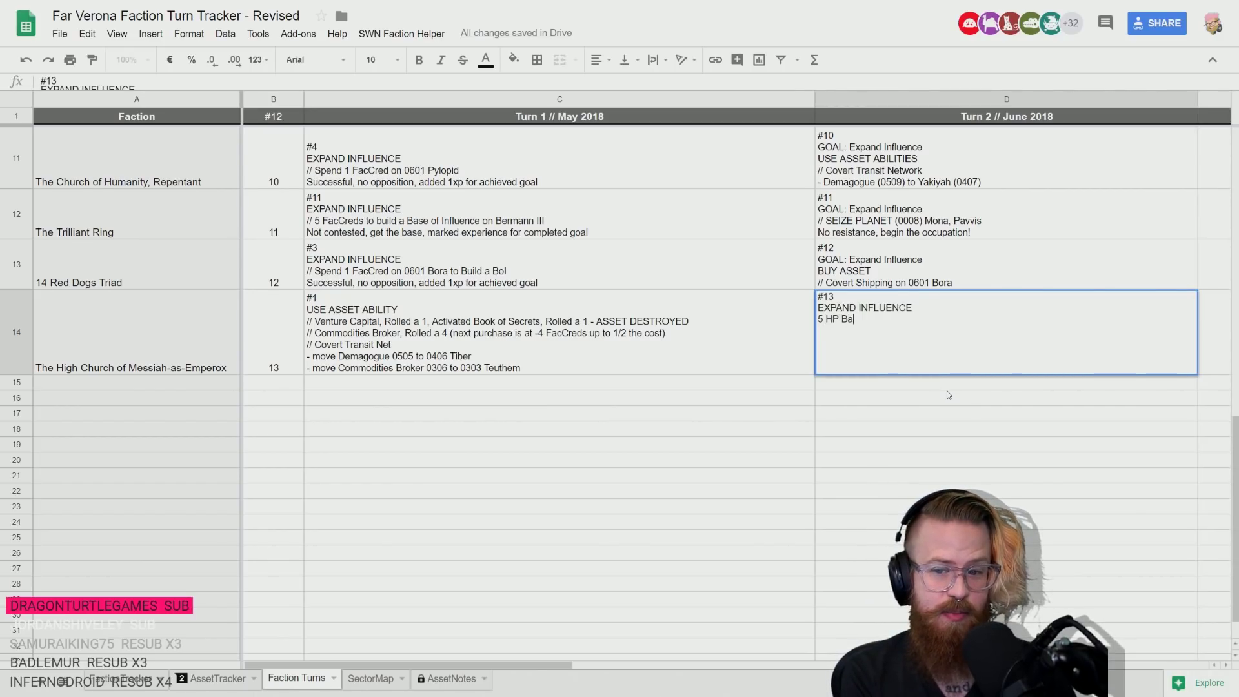
type("se of Influence on")
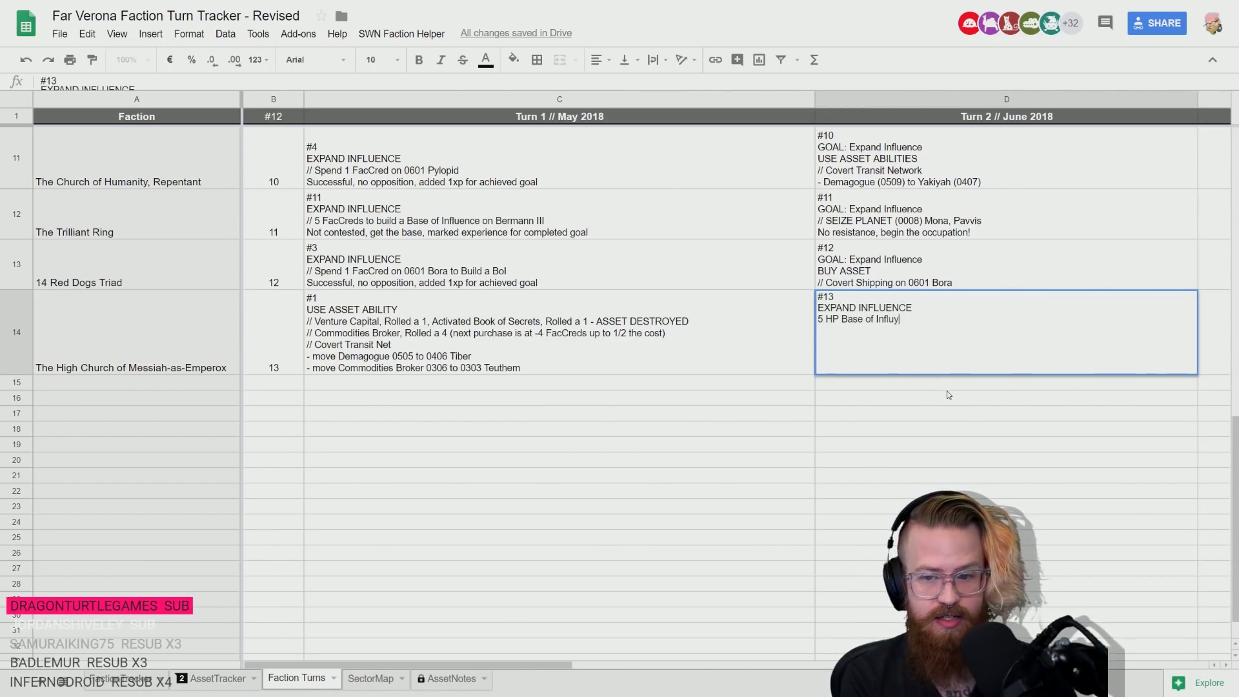
type(" Berkma")
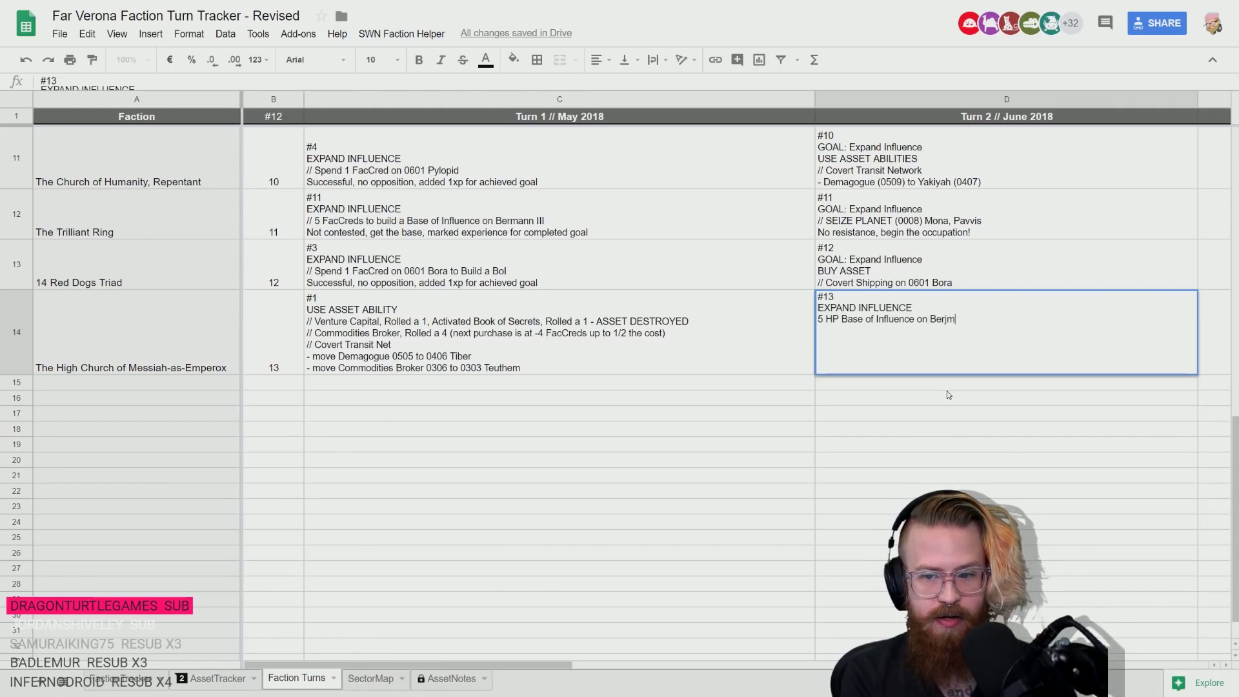
type("nn III")
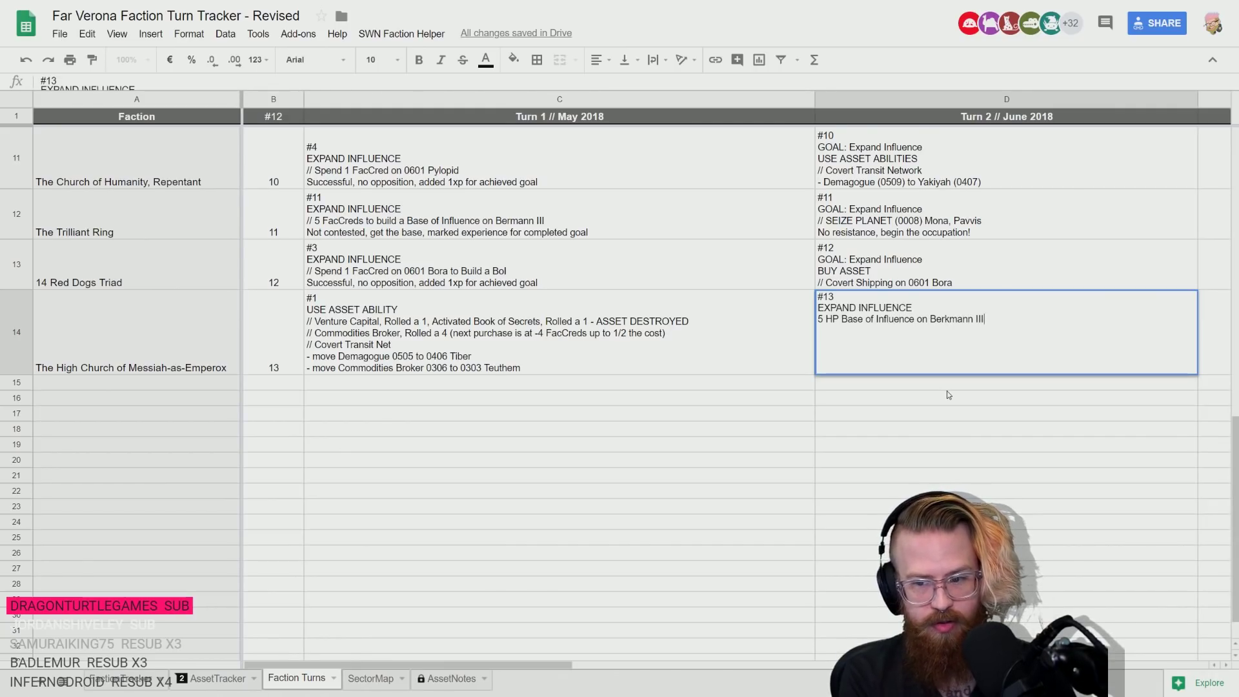
key("Return")
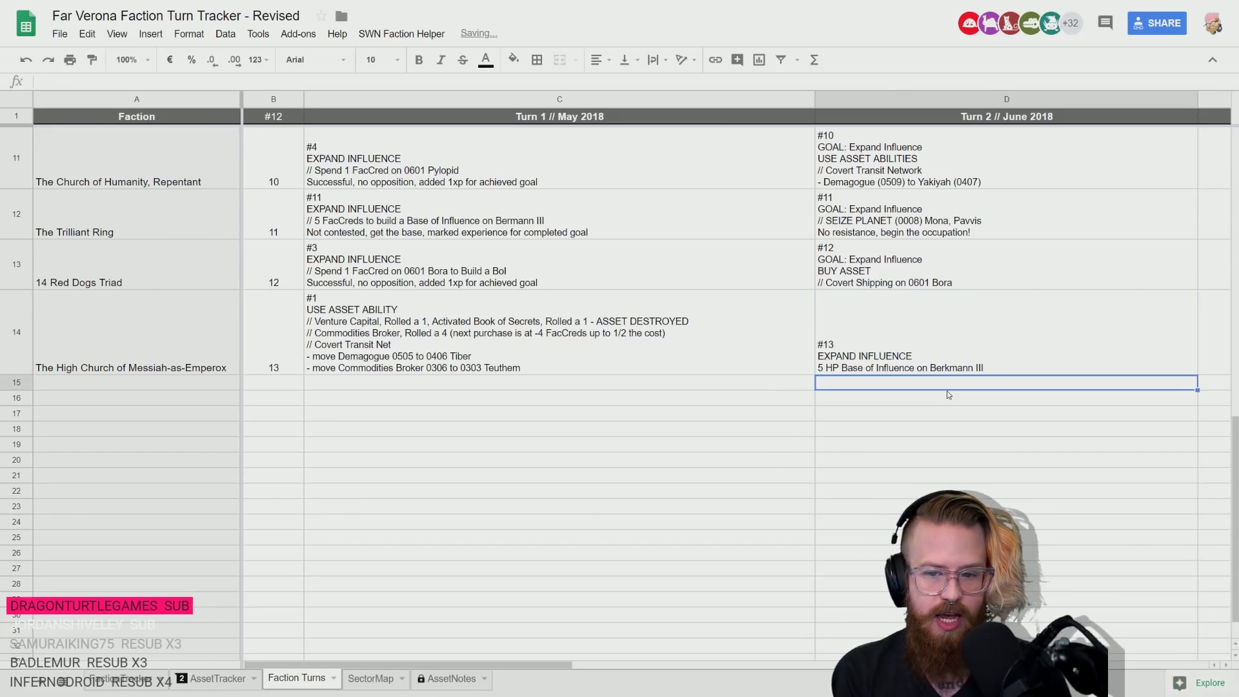
key("Up")
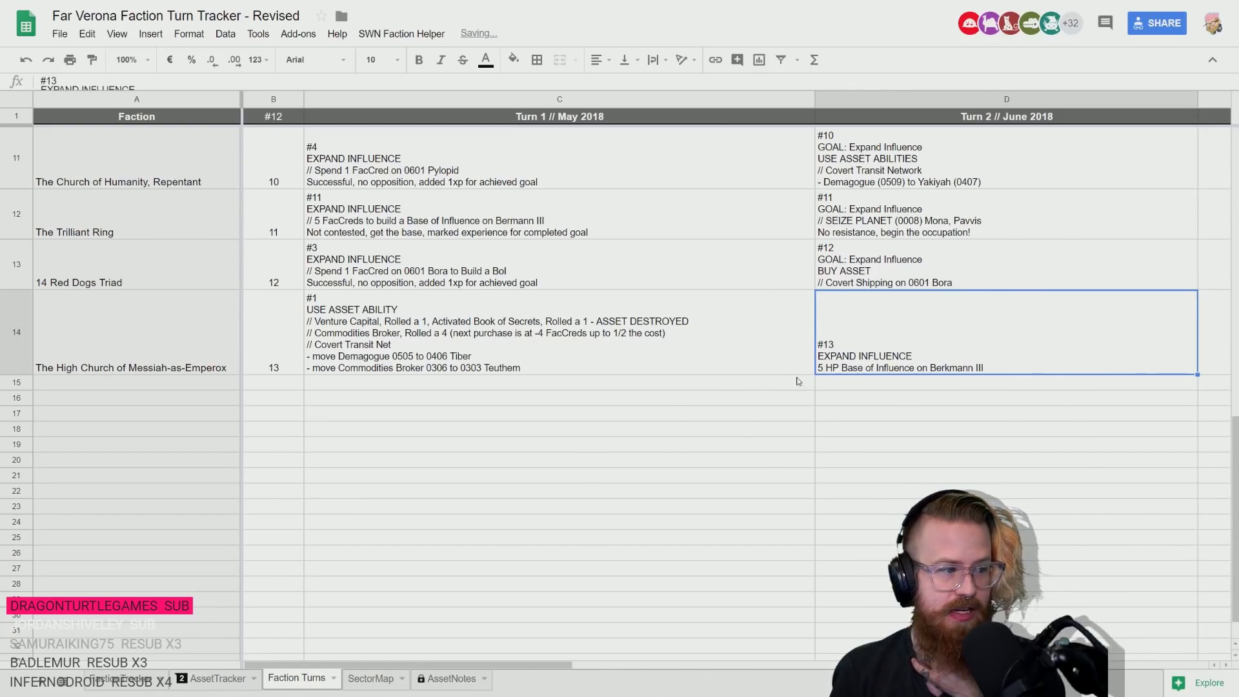
left_click(217, 678)
- Sort the AssetTracker assets A to Z by Location, accepting the protected-range warning
scroll(177, 500, "down", 10)
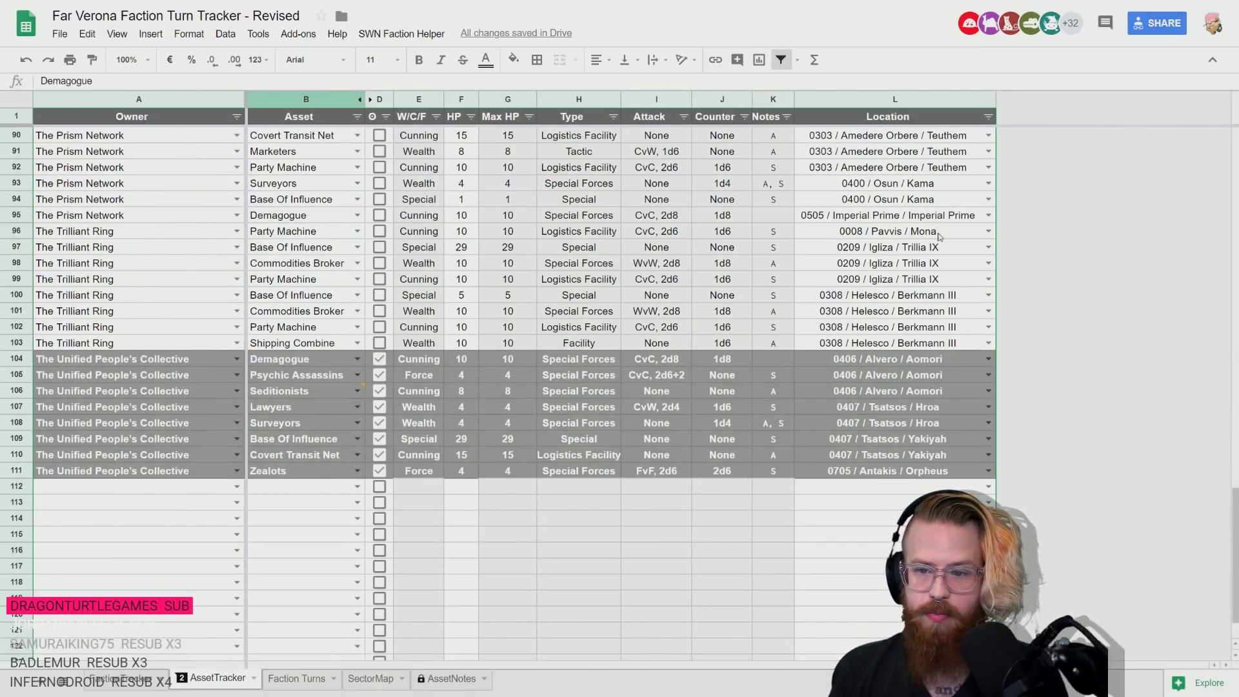
left_click(988, 116)
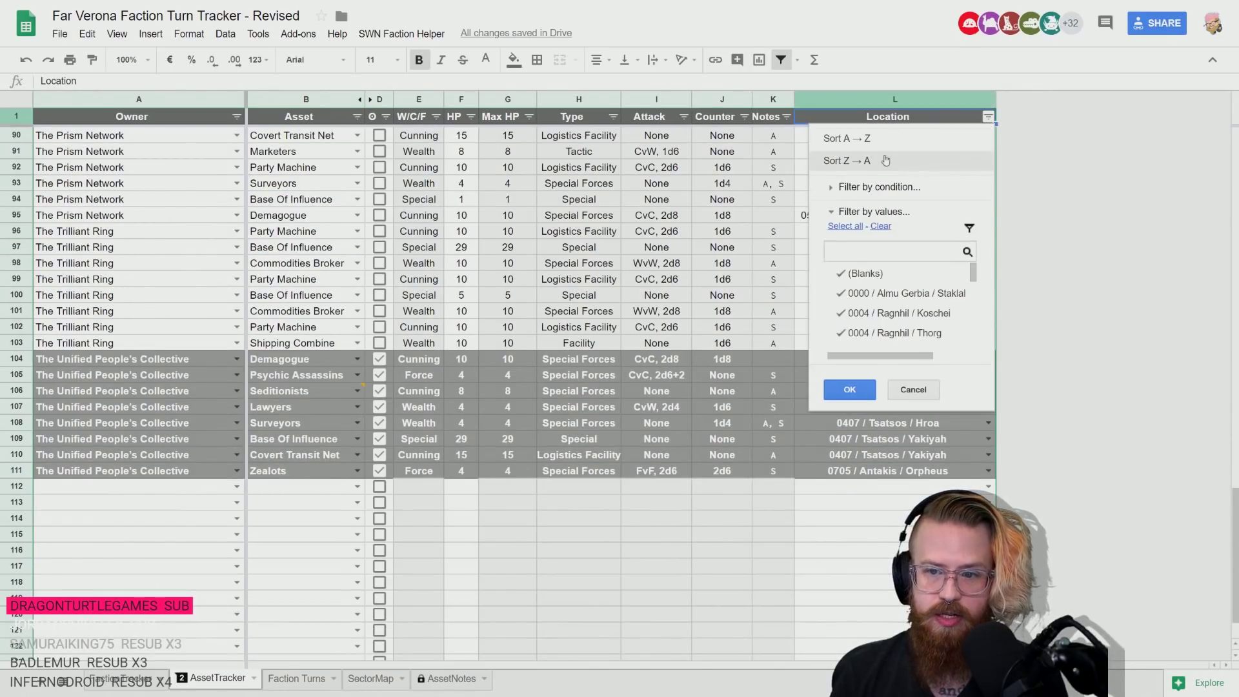
left_click(832, 138)
left_click(459, 393)
- Review the Berkmann III asset rows, checking owners and the Trilliant Ring base's HP and Max HP
scroll(864, 456, "up", 10)
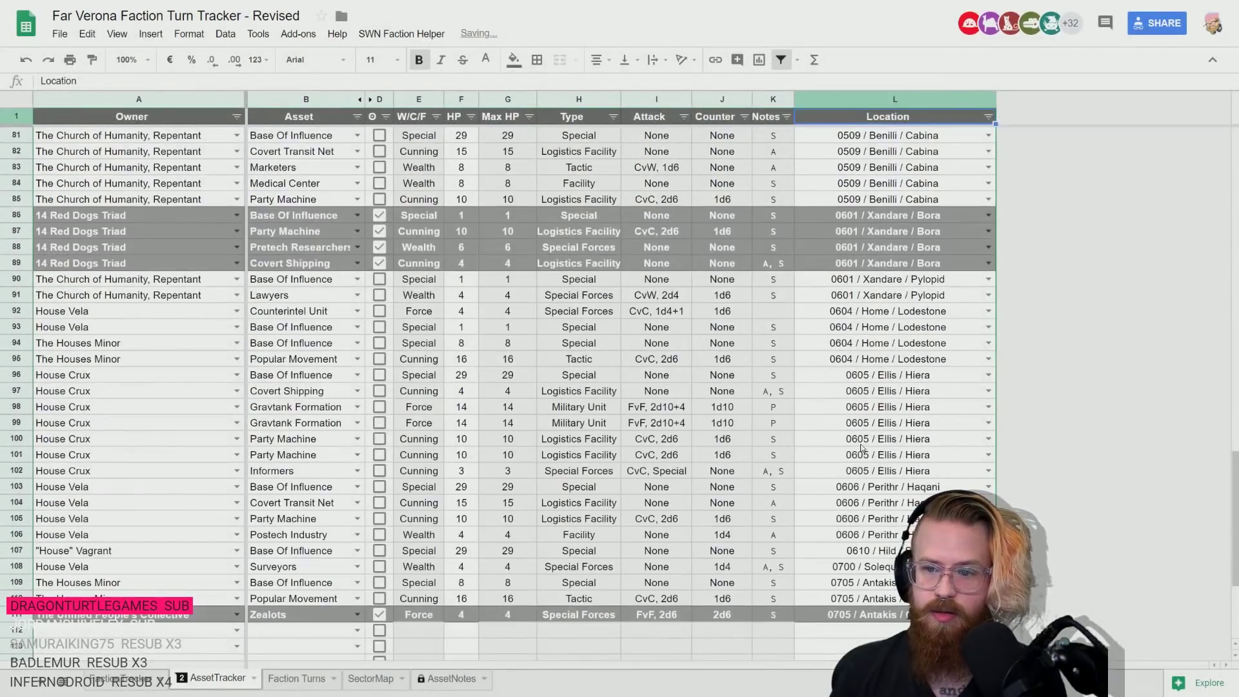
scroll(863, 456, "up", 14)
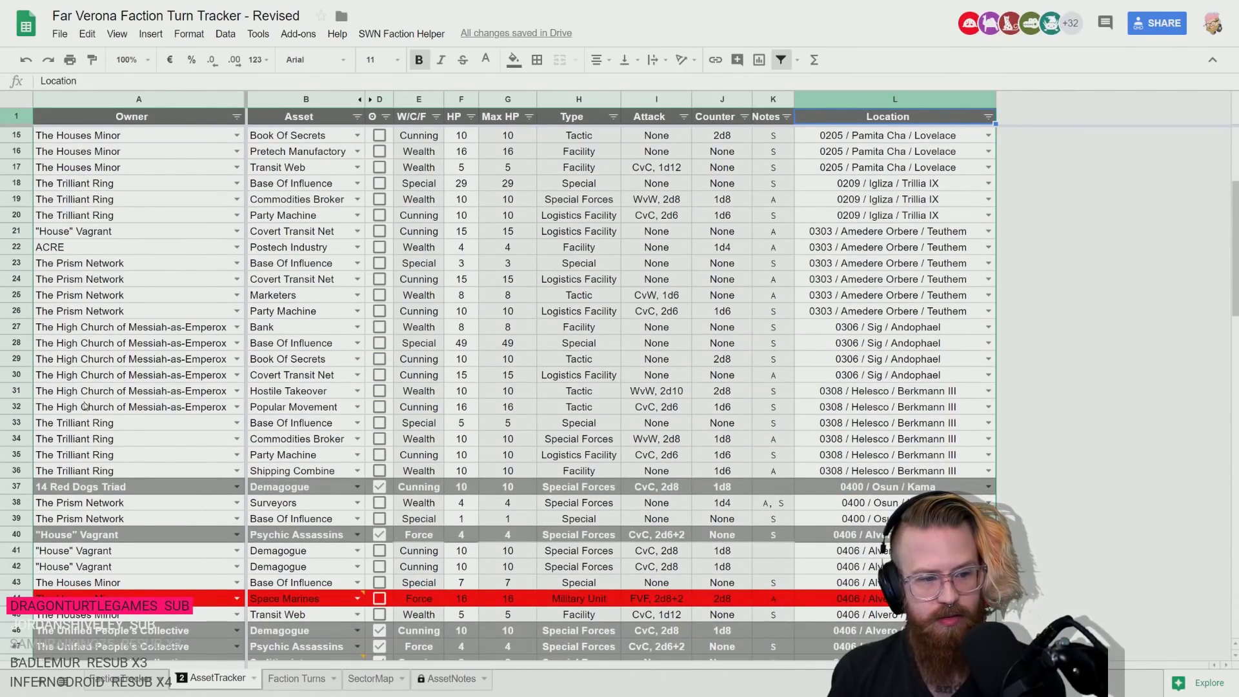
left_click(903, 395)
key("Down")
key("Down")
key("Down")
key("Down")
key("Down")
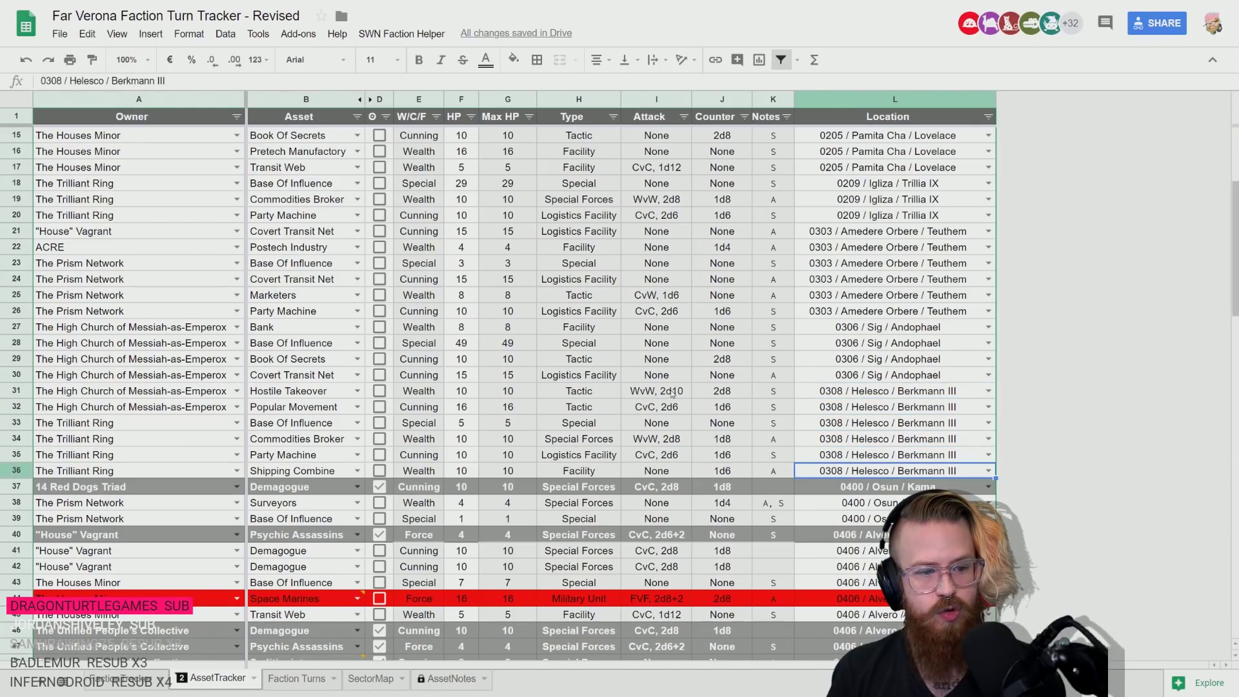
left_click(17, 391)
left_click(17, 470, "shift")
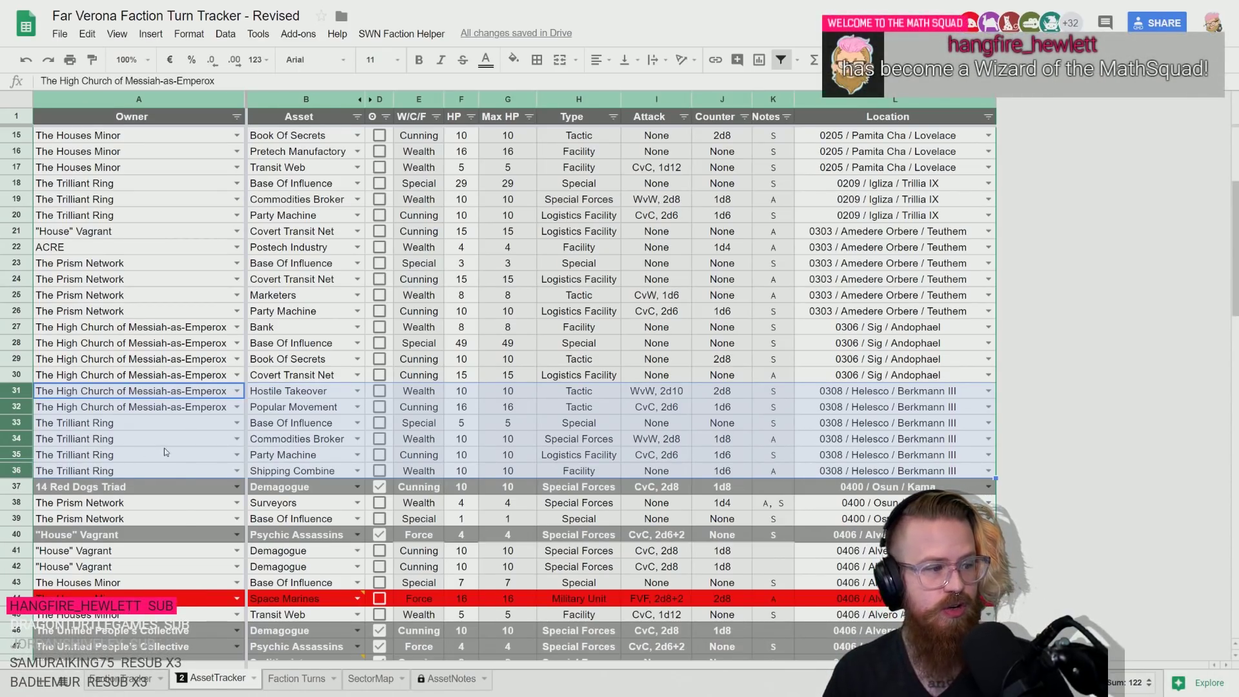
left_click(39, 470)
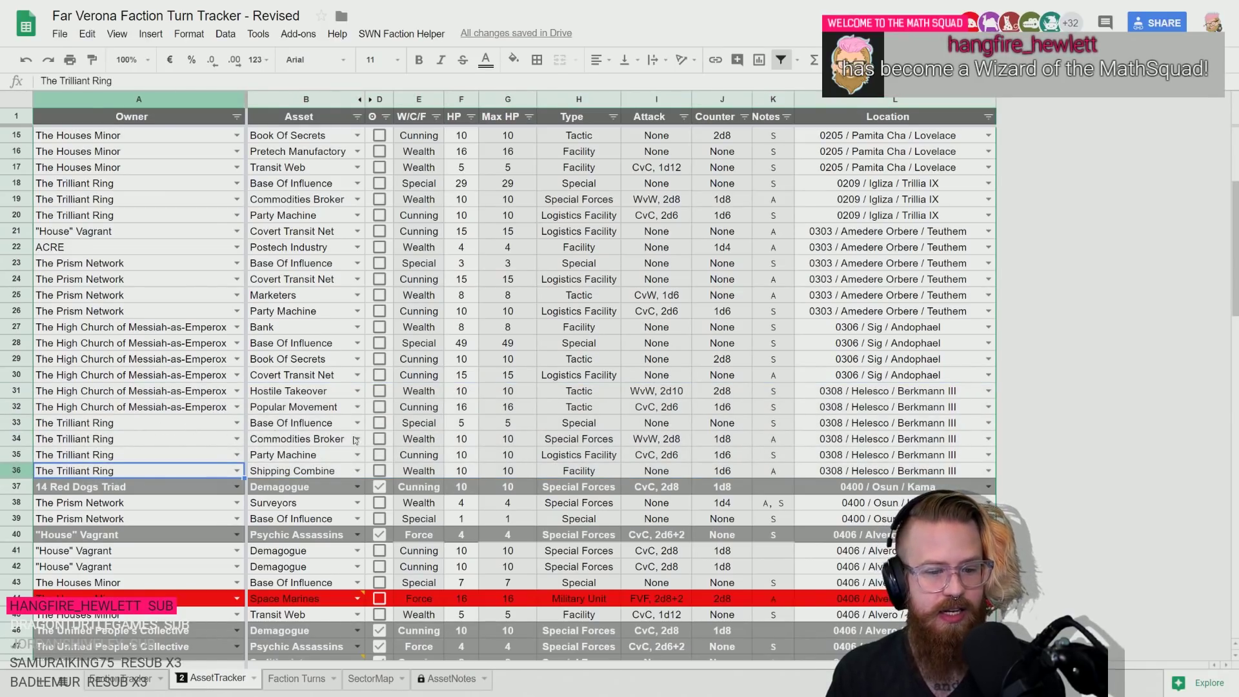
left_click(477, 427)
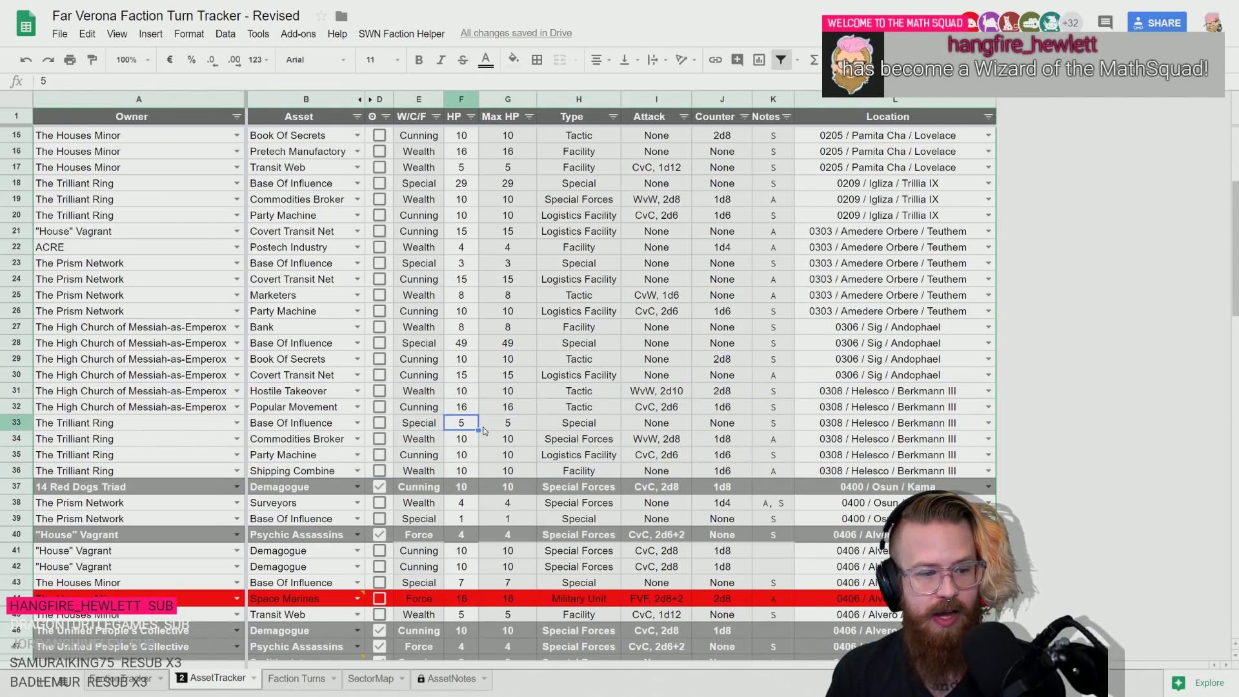
left_click(480, 427)
scroll(476, 422, "down", 8)
scroll(475, 419, "down", 15)
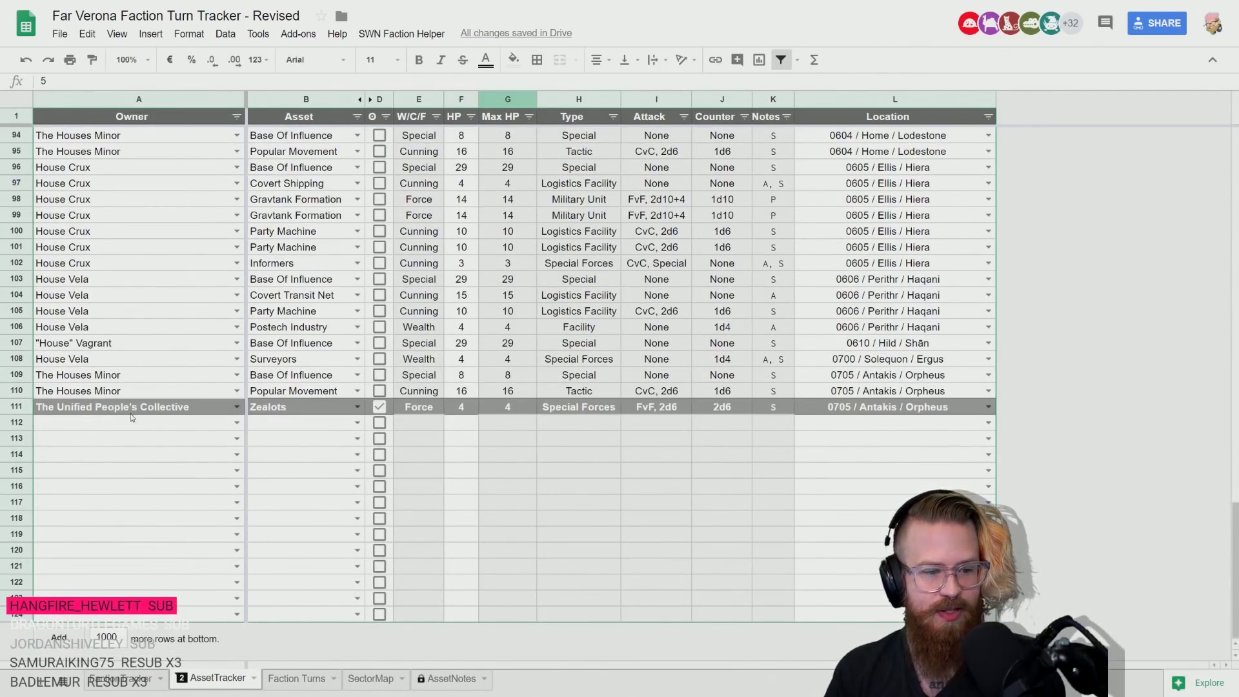
- In row 112, set owner The High Church of Messiah-as-Emperox and asset Base Of Influence
left_click(151, 426)
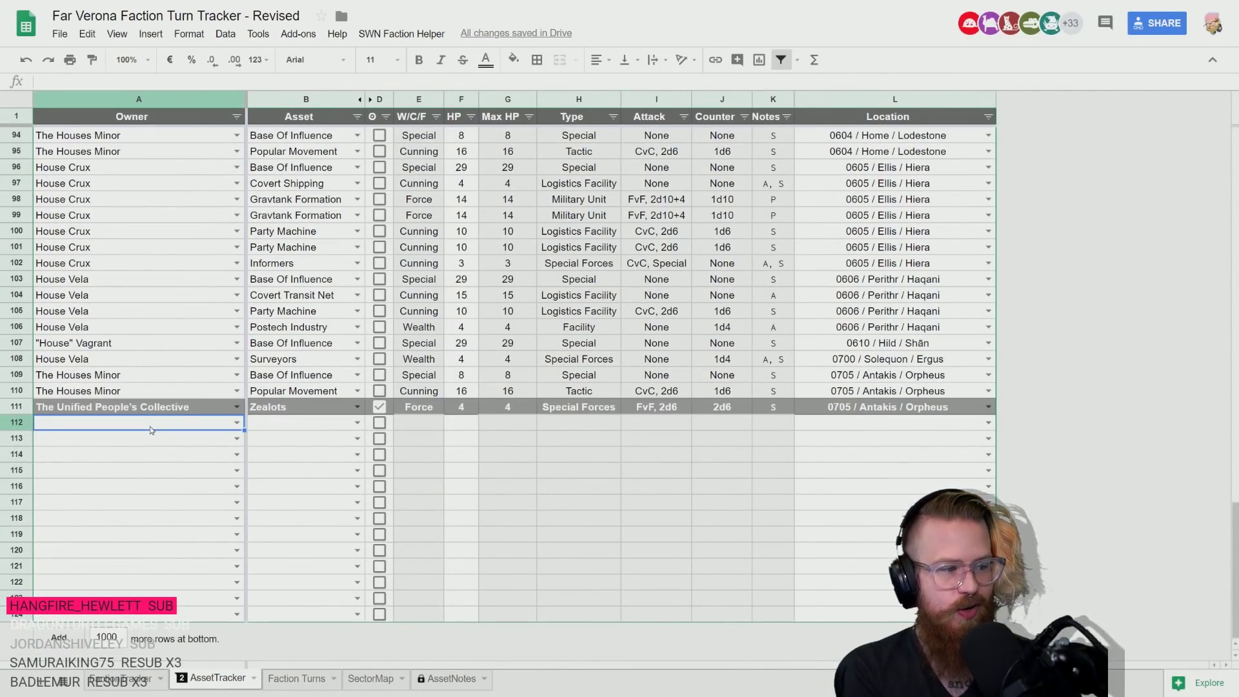
double_click(151, 427)
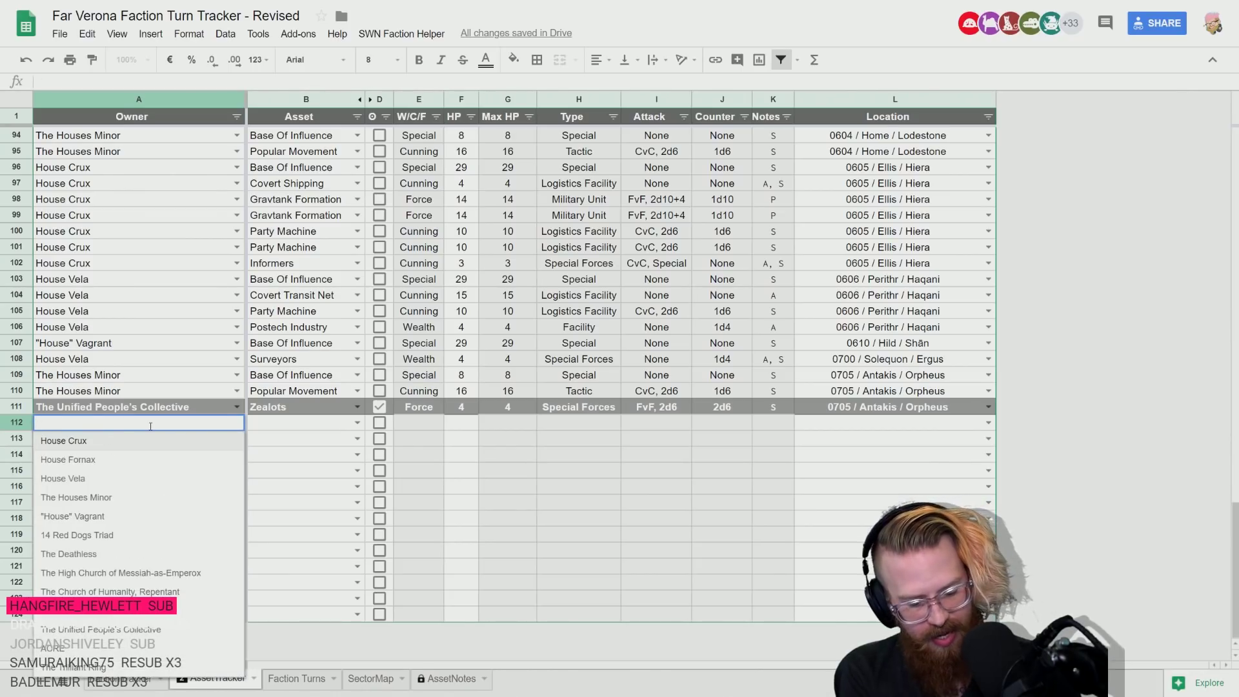
type("high")
left_click(142, 442)
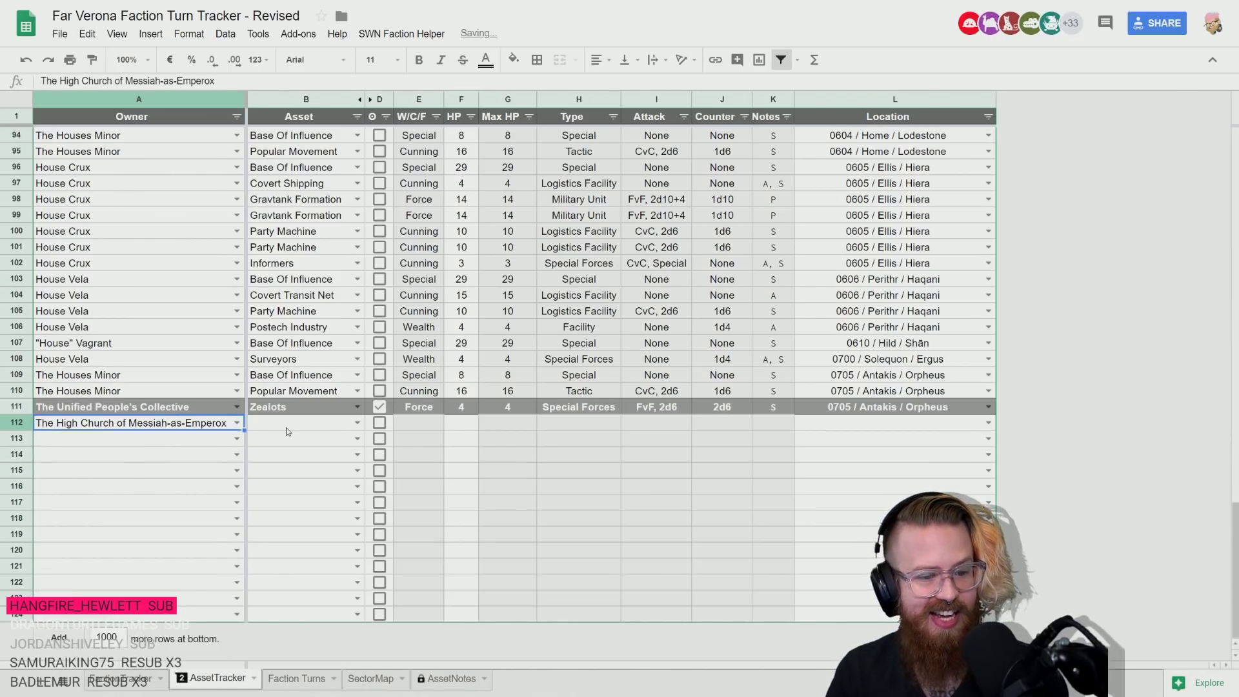
left_click(288, 426)
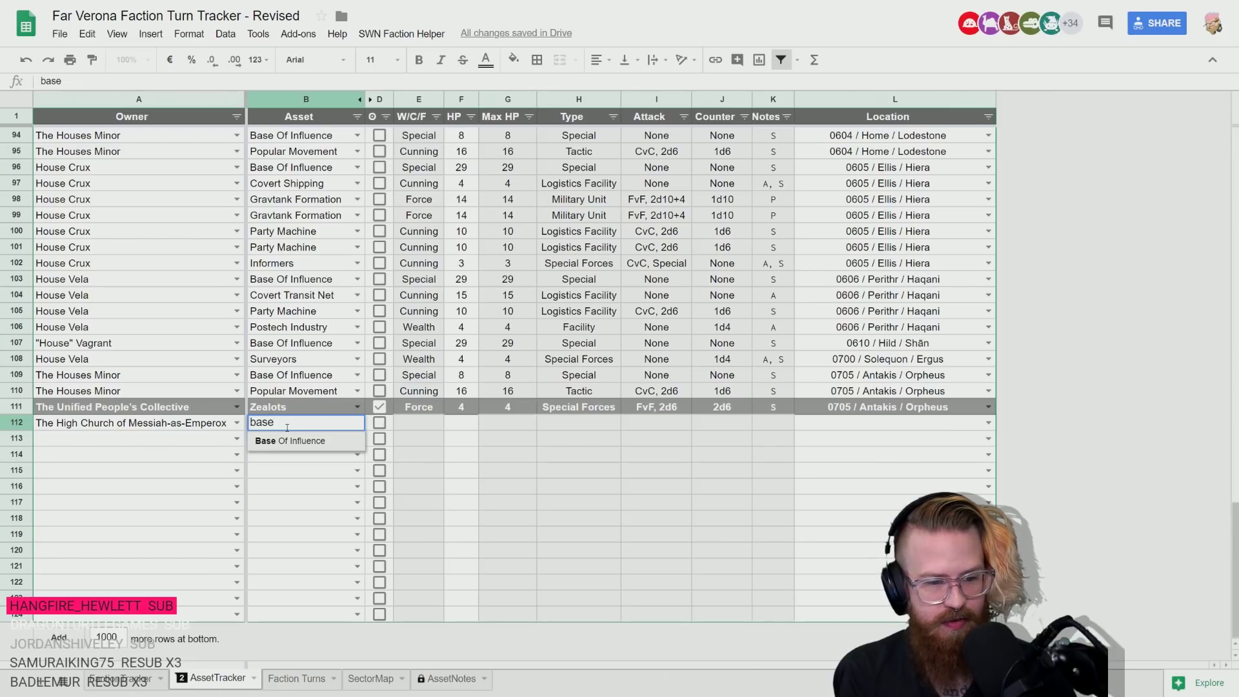
left_click(288, 440)
- Enter 5 for the new base's HP and Max HP, dismissing the protected-range warning
left_click(474, 424)
type("5")
key("Tab")
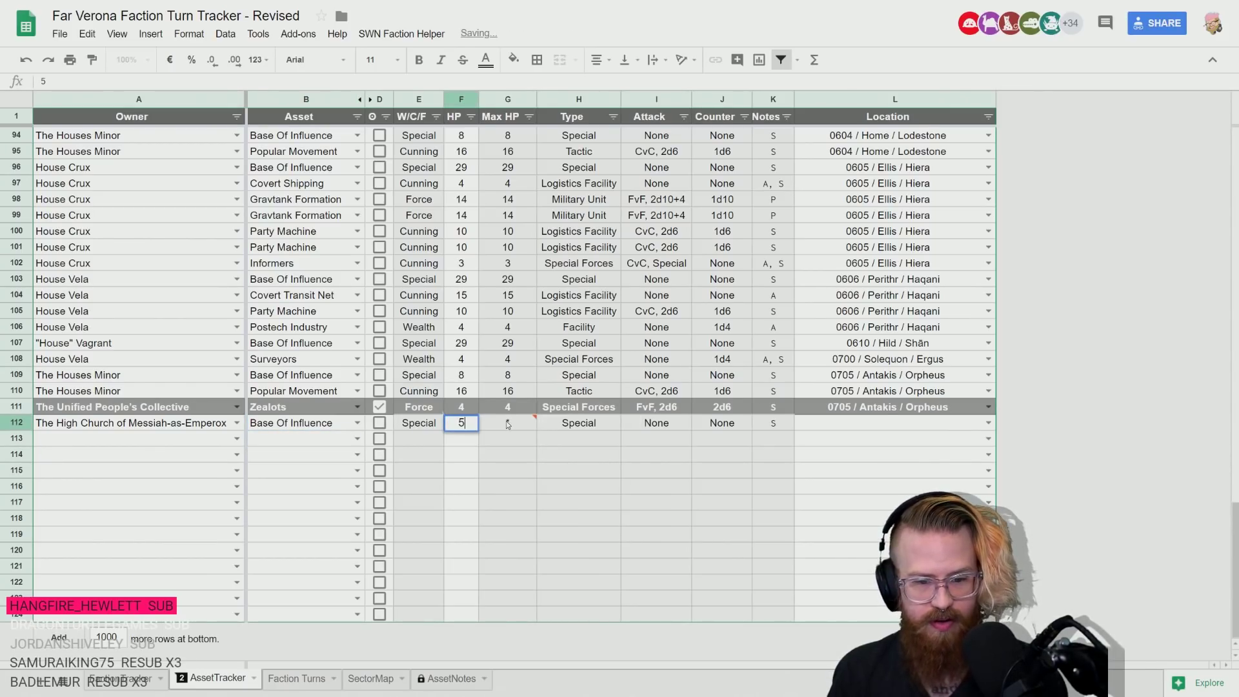
type("5")
key("Return")
left_click(456, 393)
- Set the new asset's location to 0308 / Helesco / Berkmann III
left_click(848, 423)
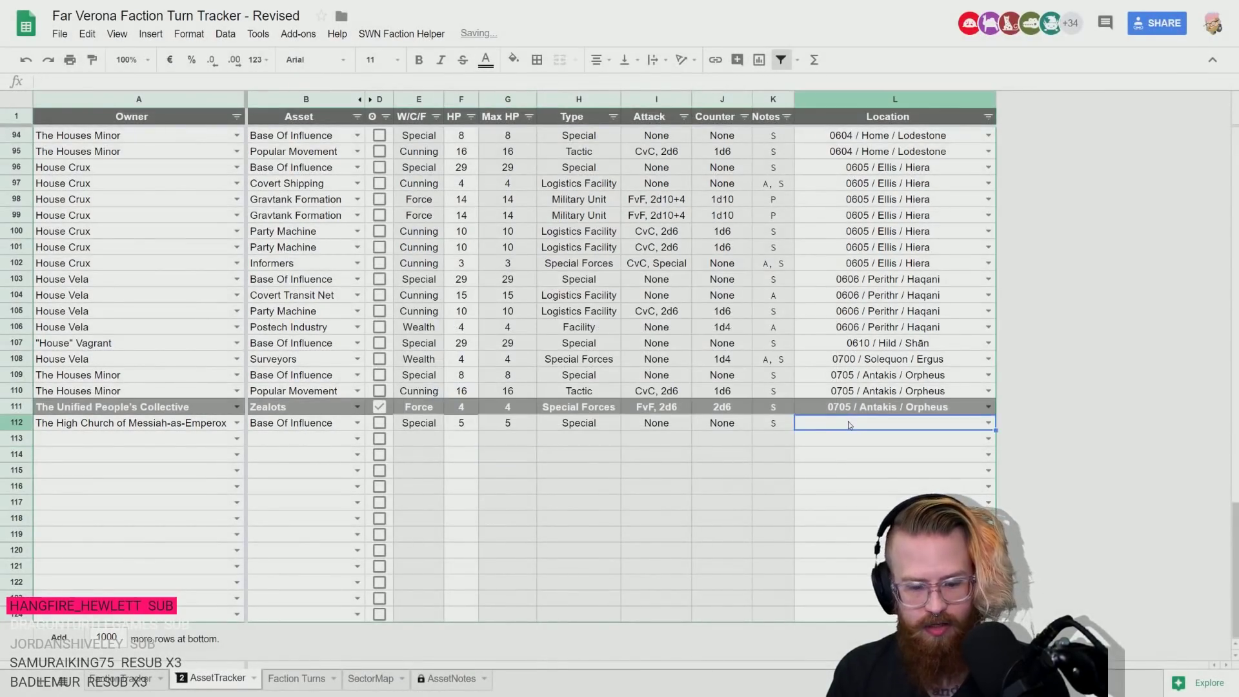
type("berkman")
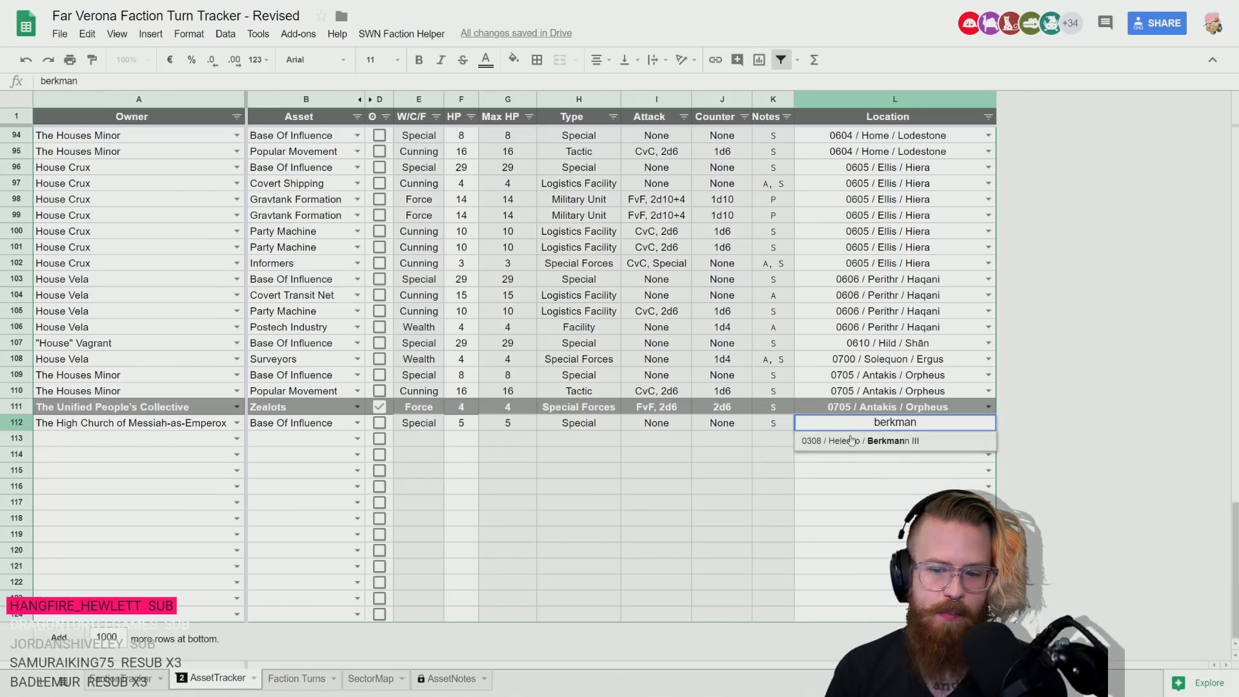
left_click(859, 441)
left_click(745, 444)
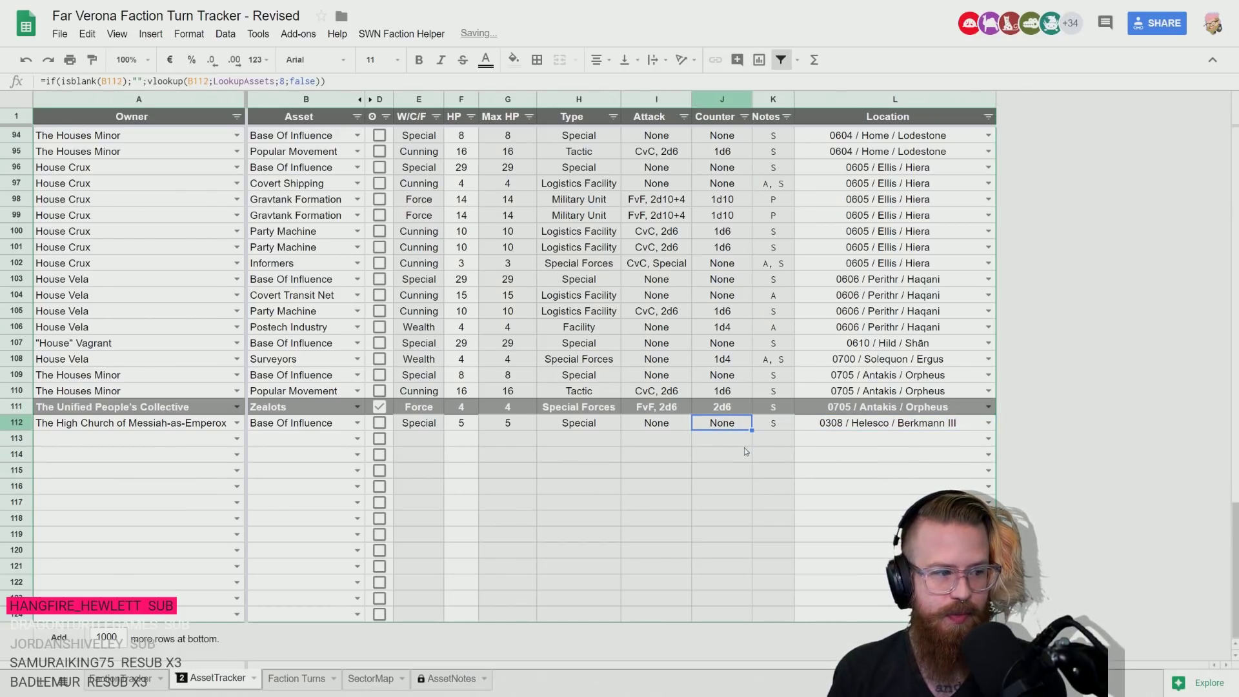
left_click(656, 423)
left_click(122, 678)
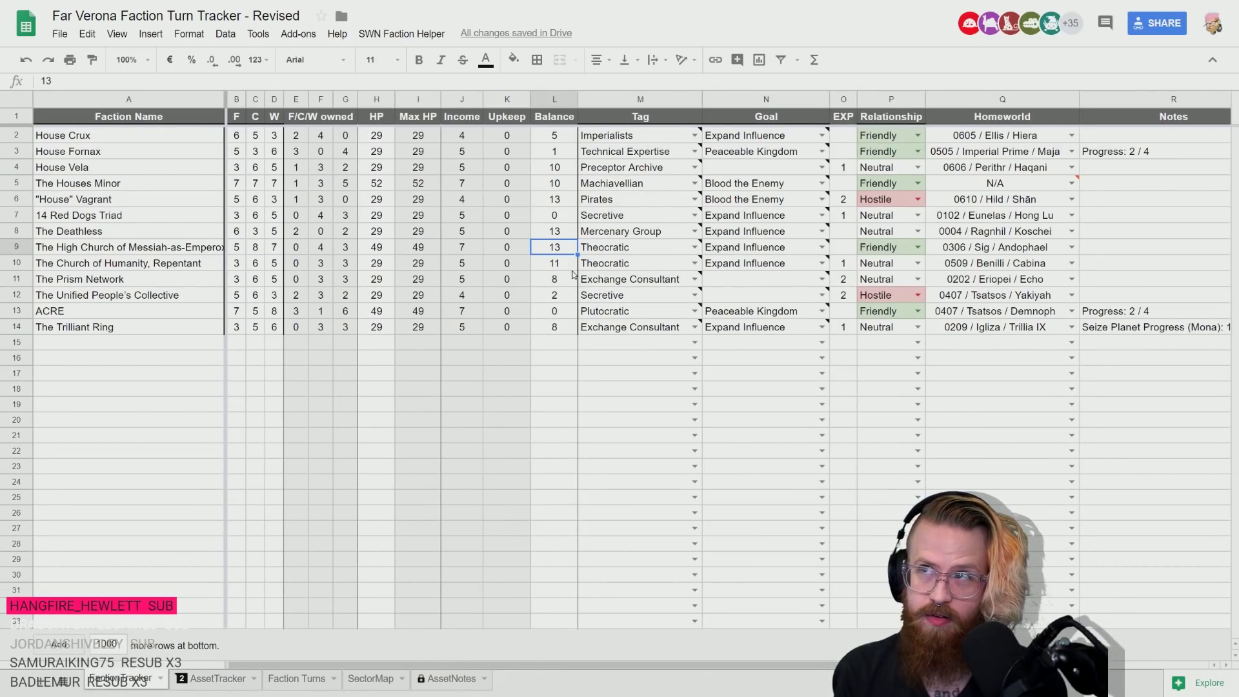
- Change the High Church's Balance to 8, then move to AssetTracker and on to the sector map
type("8")
key("Return")
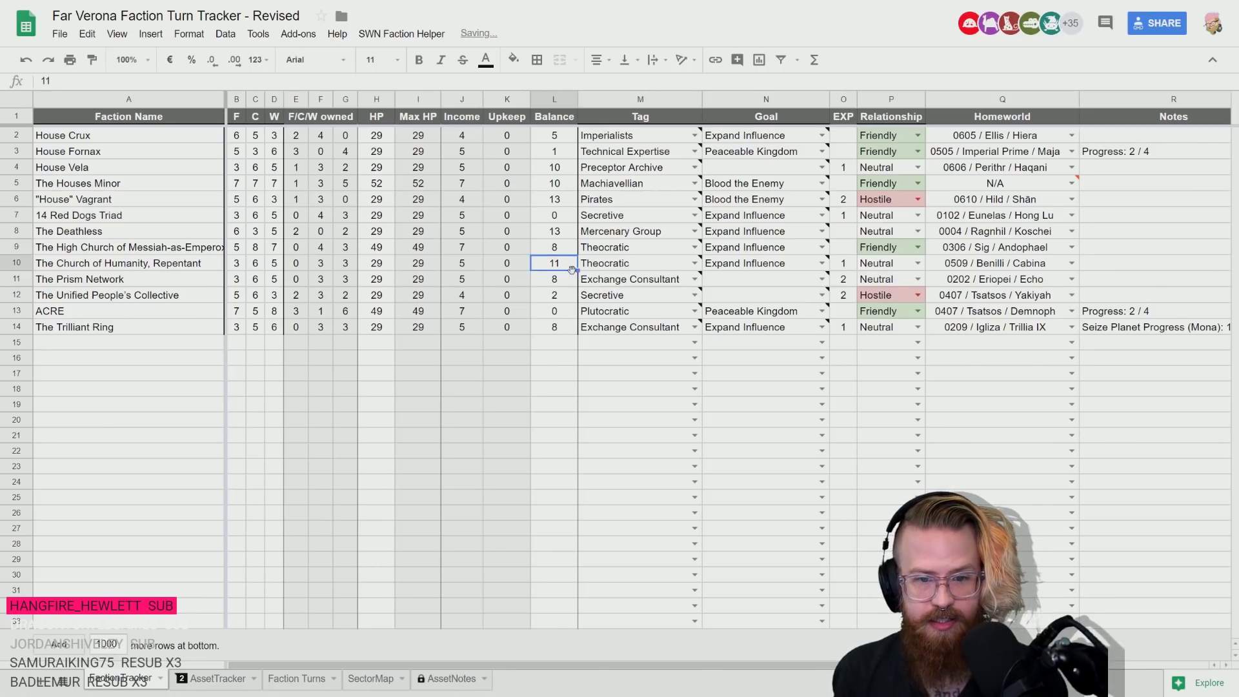
key("Up")
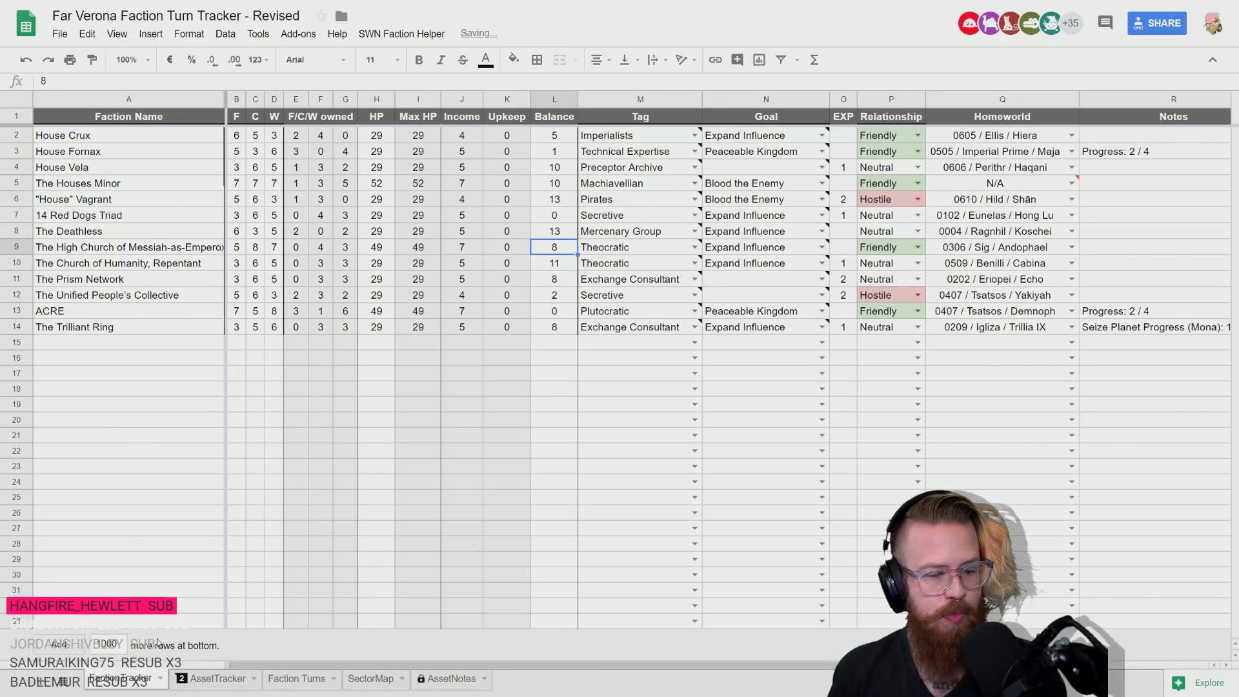
key("ctrl+shift+Page_Down")
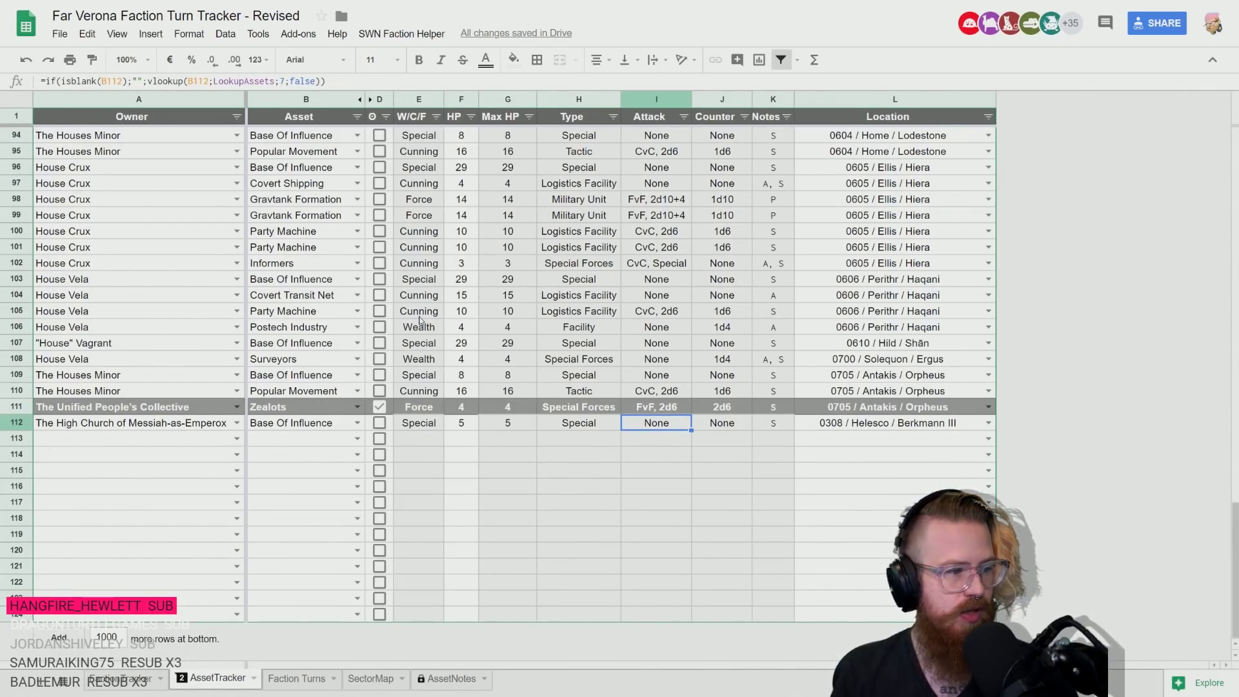
key("alt+Tab")
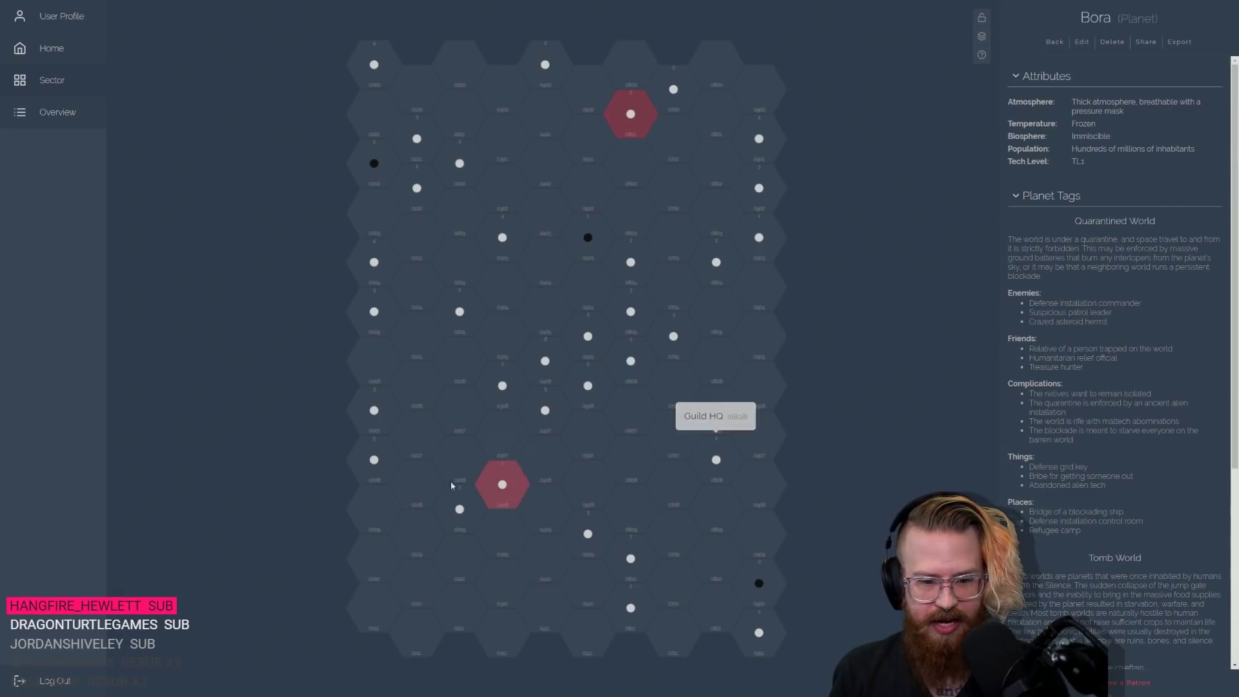
- Select Igliza, then Helesco (0308), and view planet Berkmann III's details
left_click(451, 511)
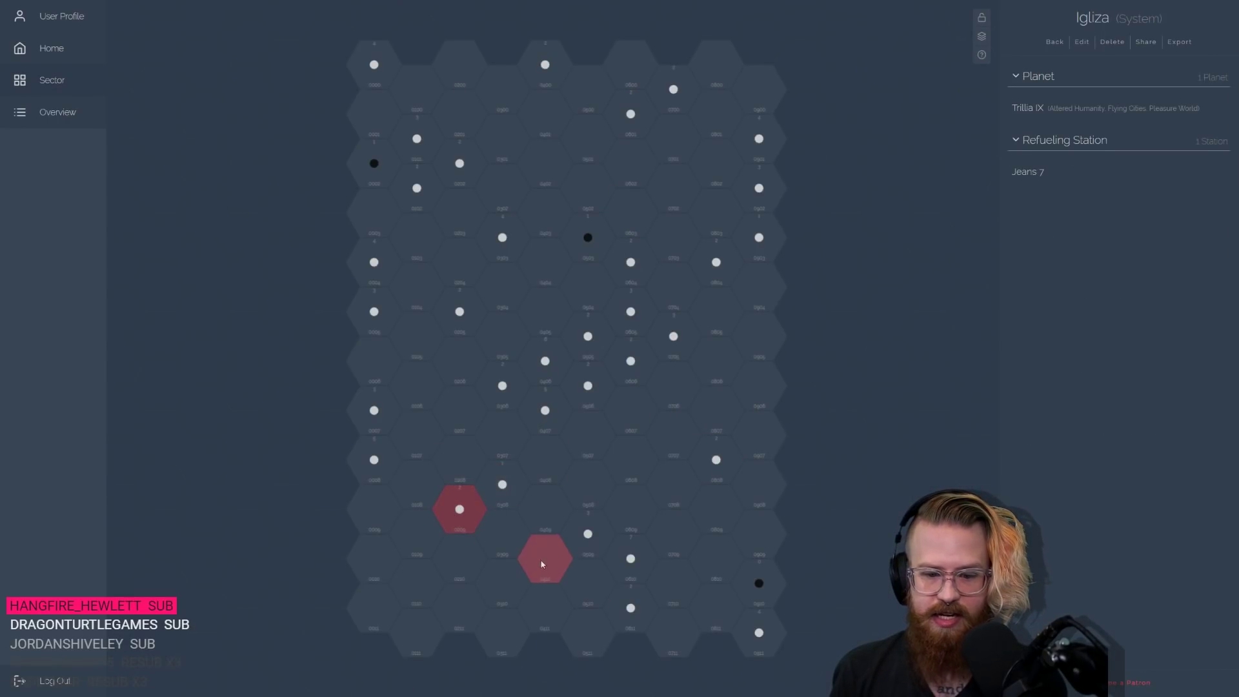
left_click(509, 497)
left_click(1058, 111)
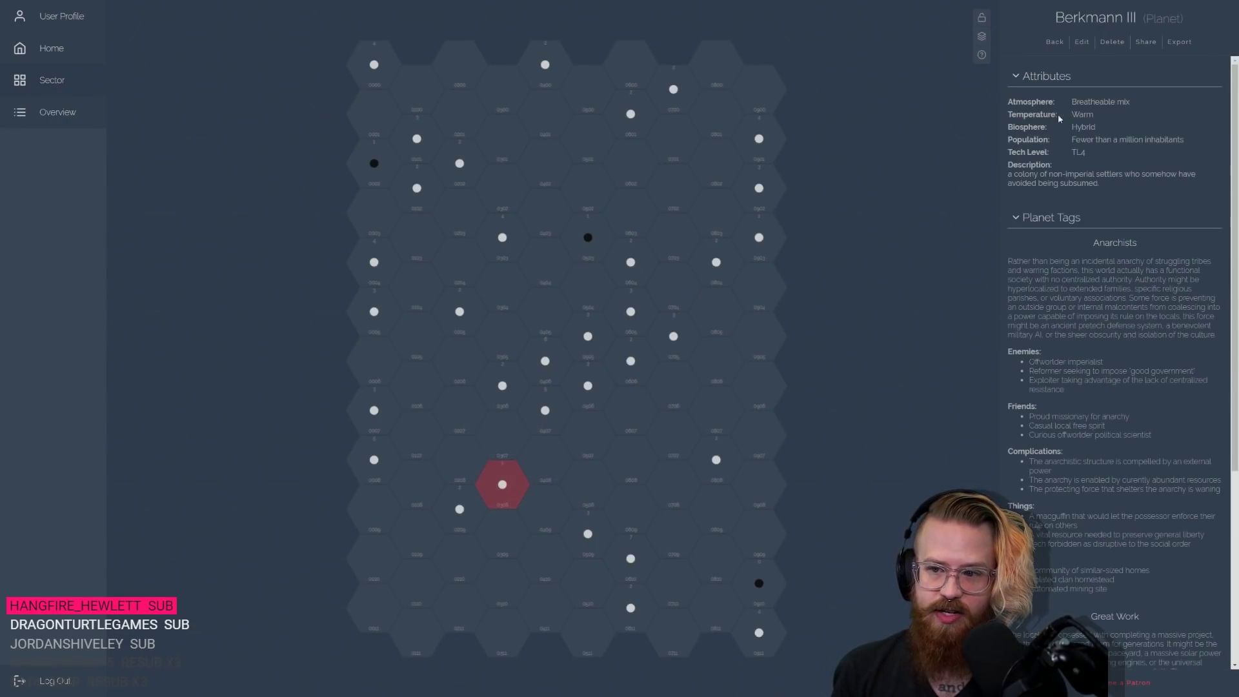
scroll(1098, 350, "down", 1)
scroll(1105, 374, "down", 3)
scroll(1097, 393, "up", 4)
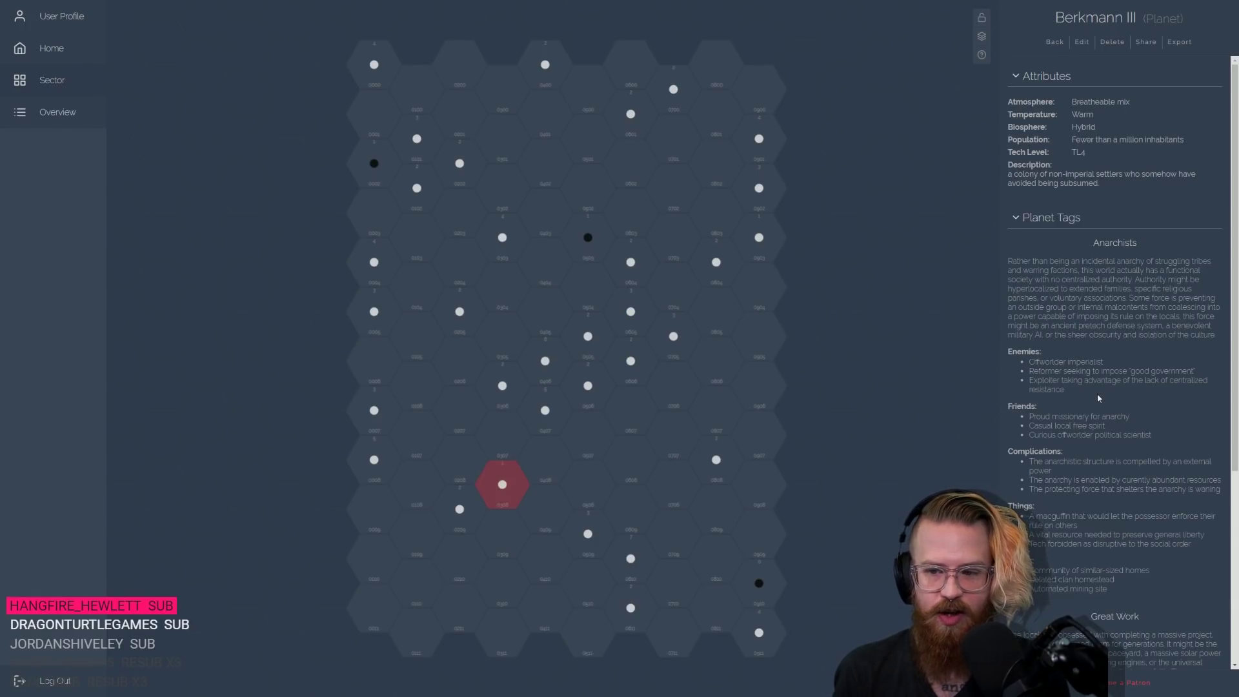
scroll(1098, 397, "down", 3)
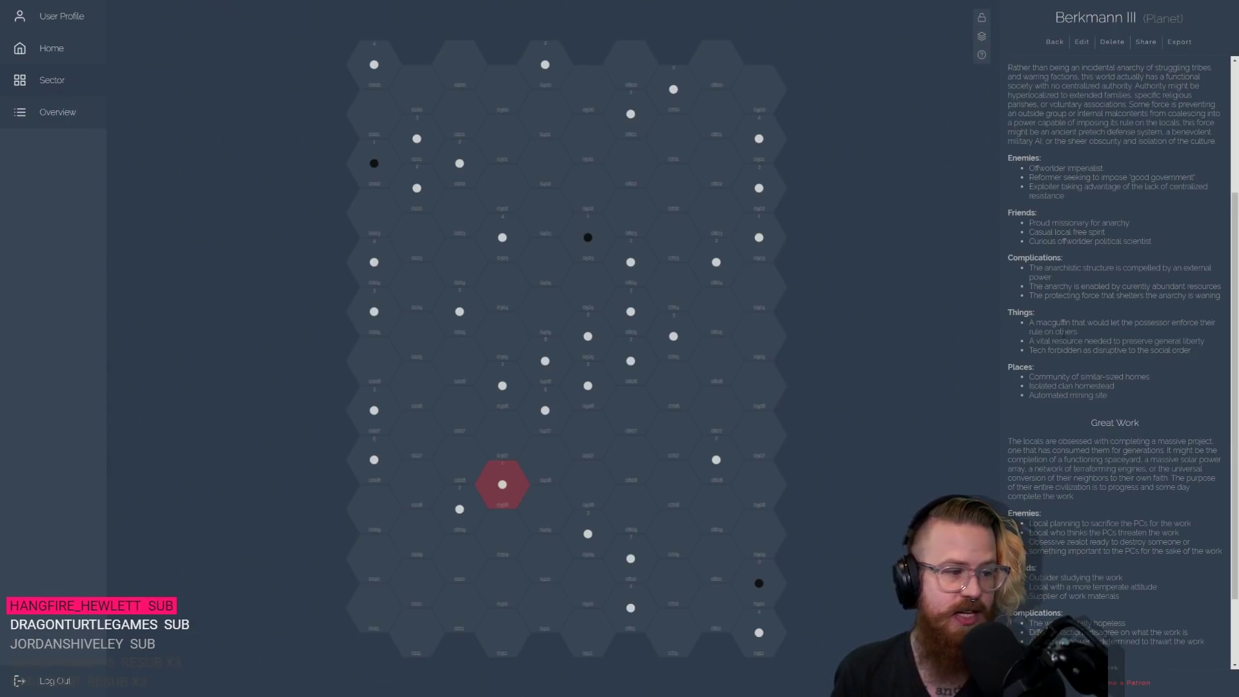
- Select Berkmann III's description text, then clear the selection
scroll(1065, 340, "up", 3)
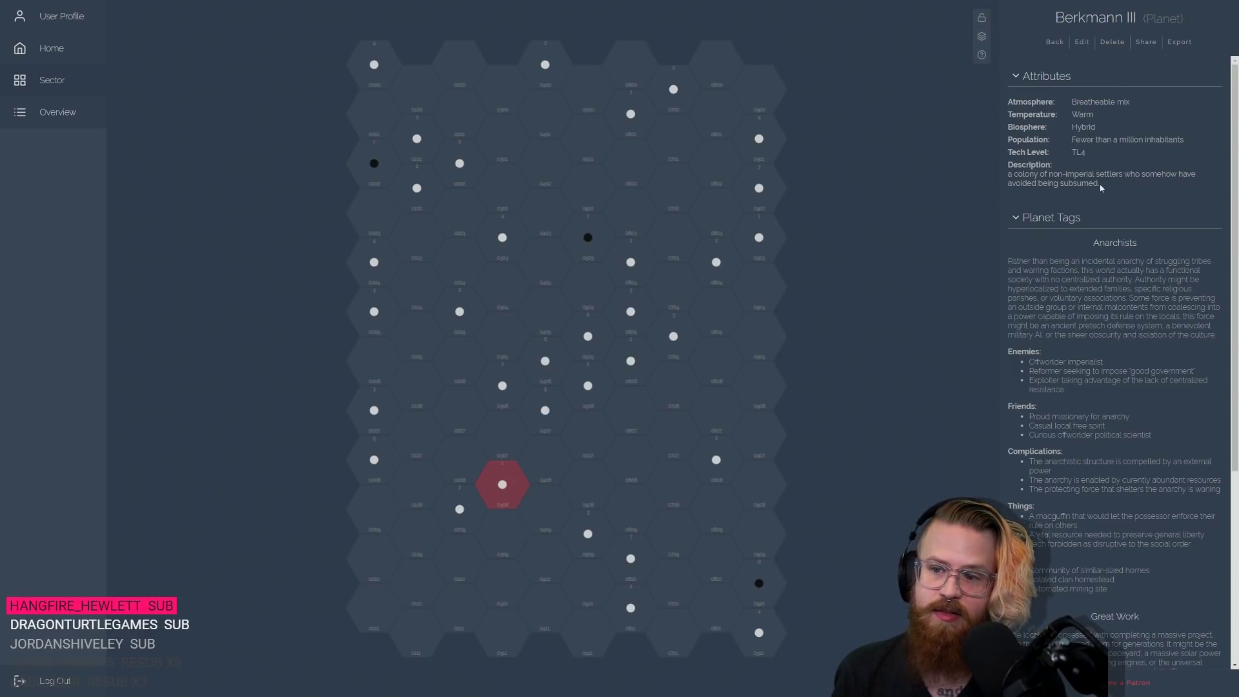
left_click_drag(1100, 187, 1008, 175)
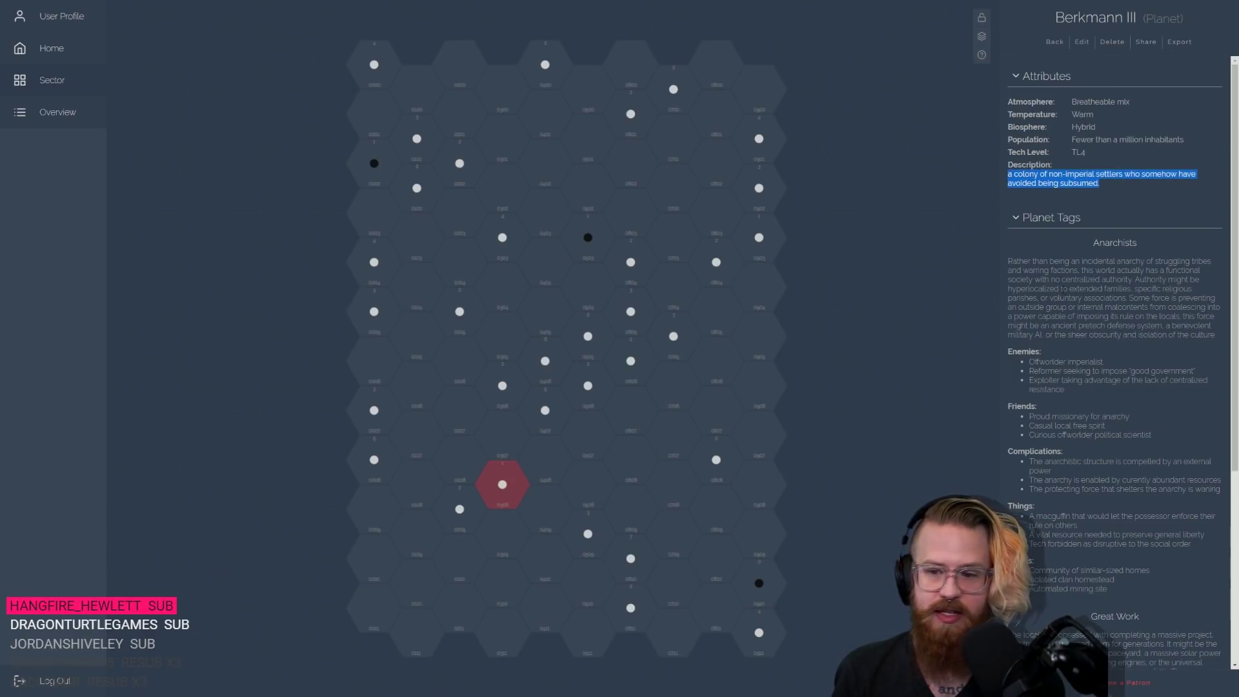
left_click(1049, 257)
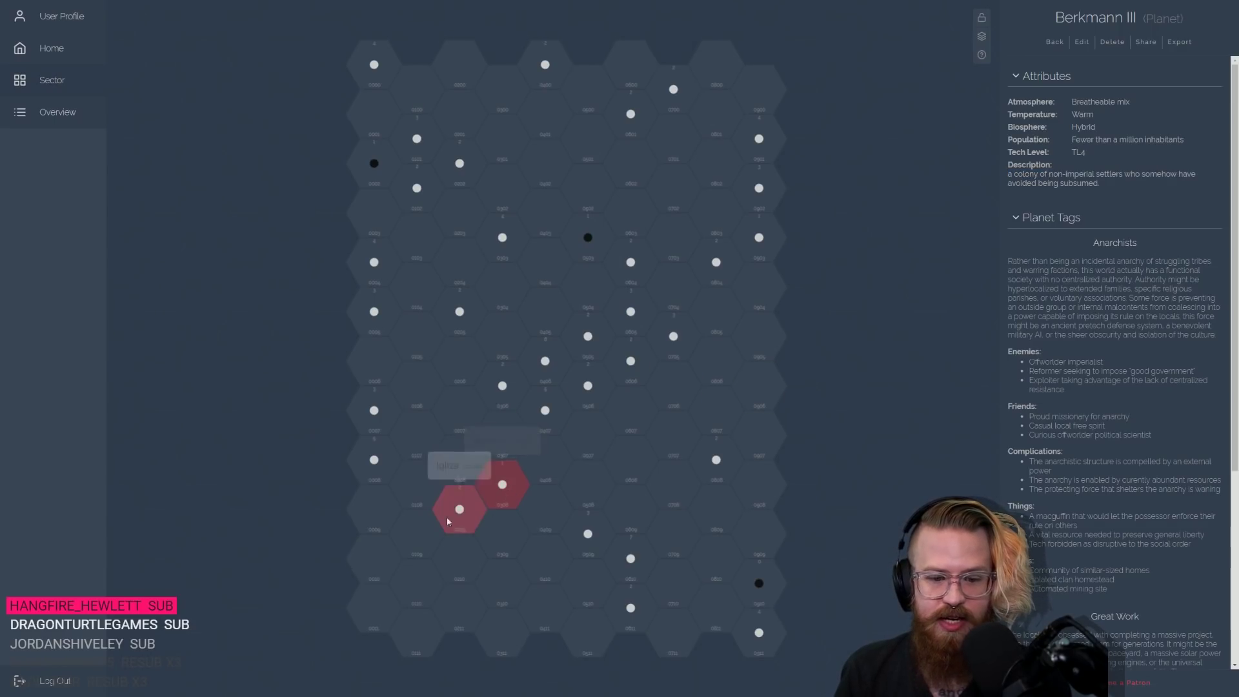
- Inspect the Igliza, Benilli, Pavvis, Oenon and Tsatsos systems, then go to the rulings document
left_click(464, 515)
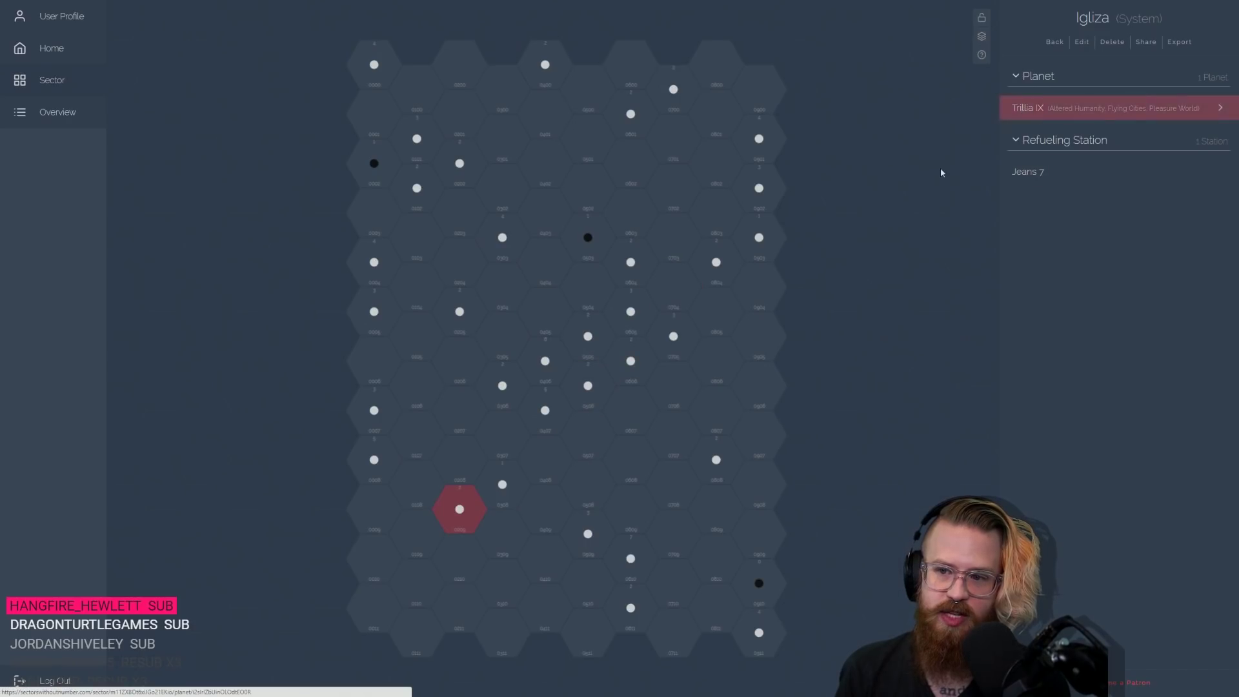
left_click(600, 544)
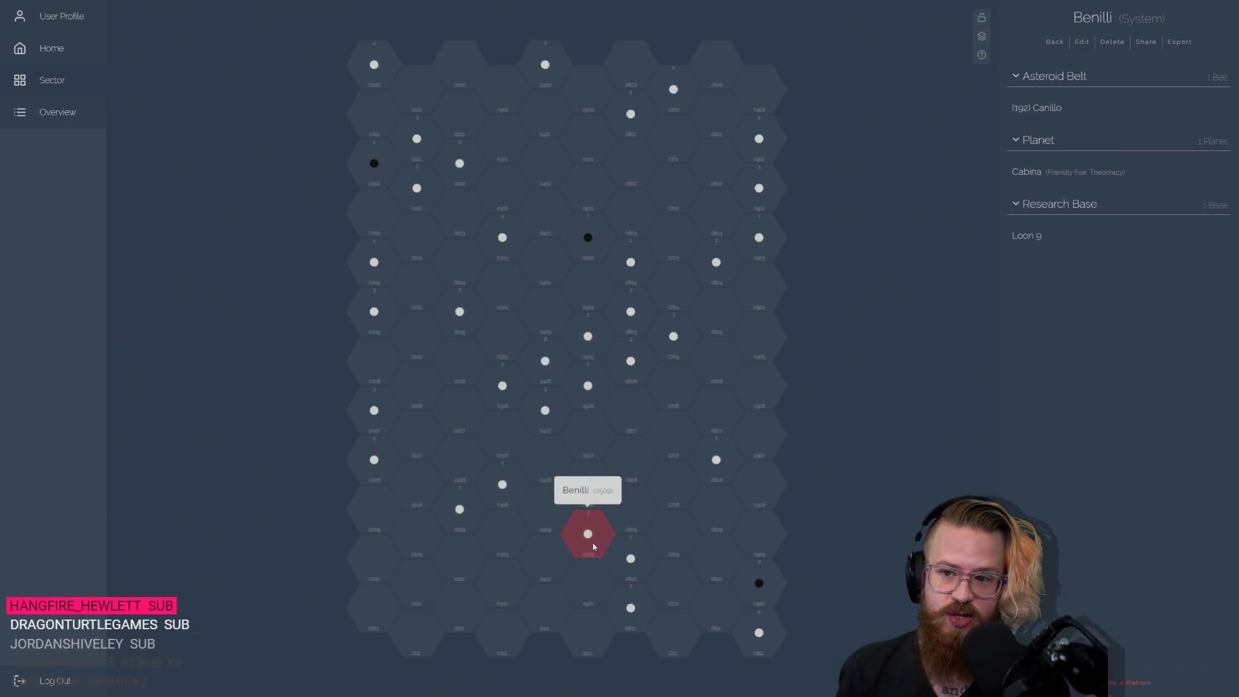
left_click(367, 463)
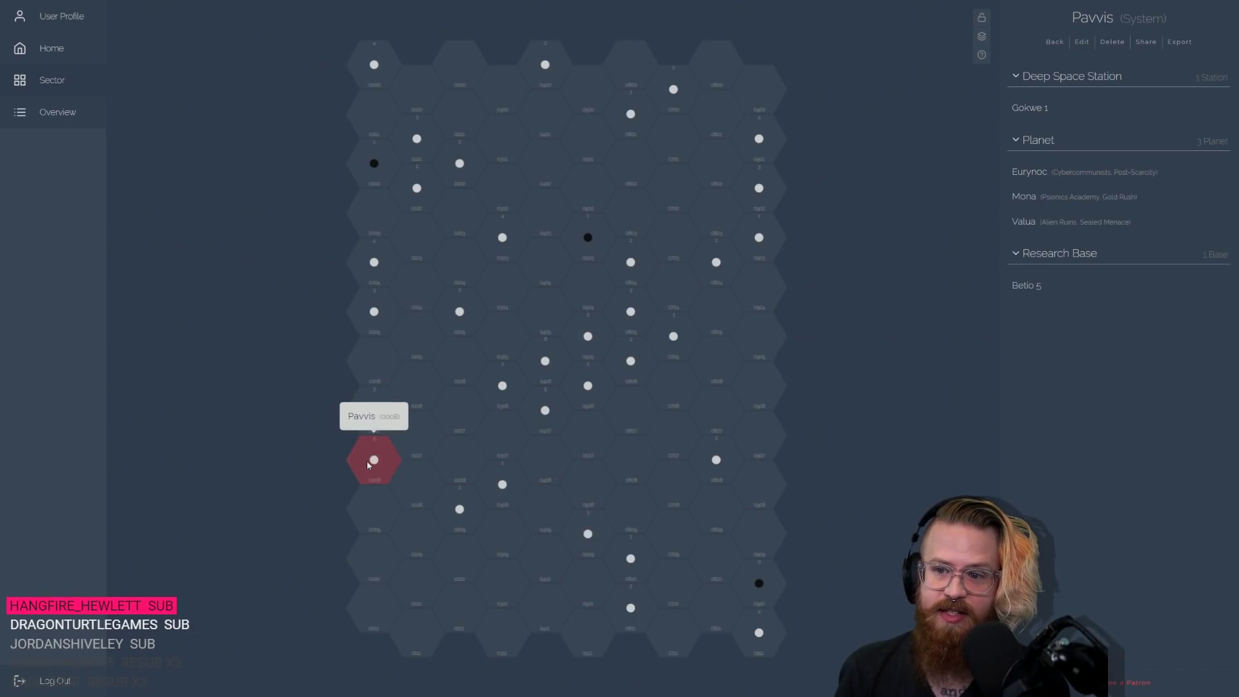
left_click(372, 413)
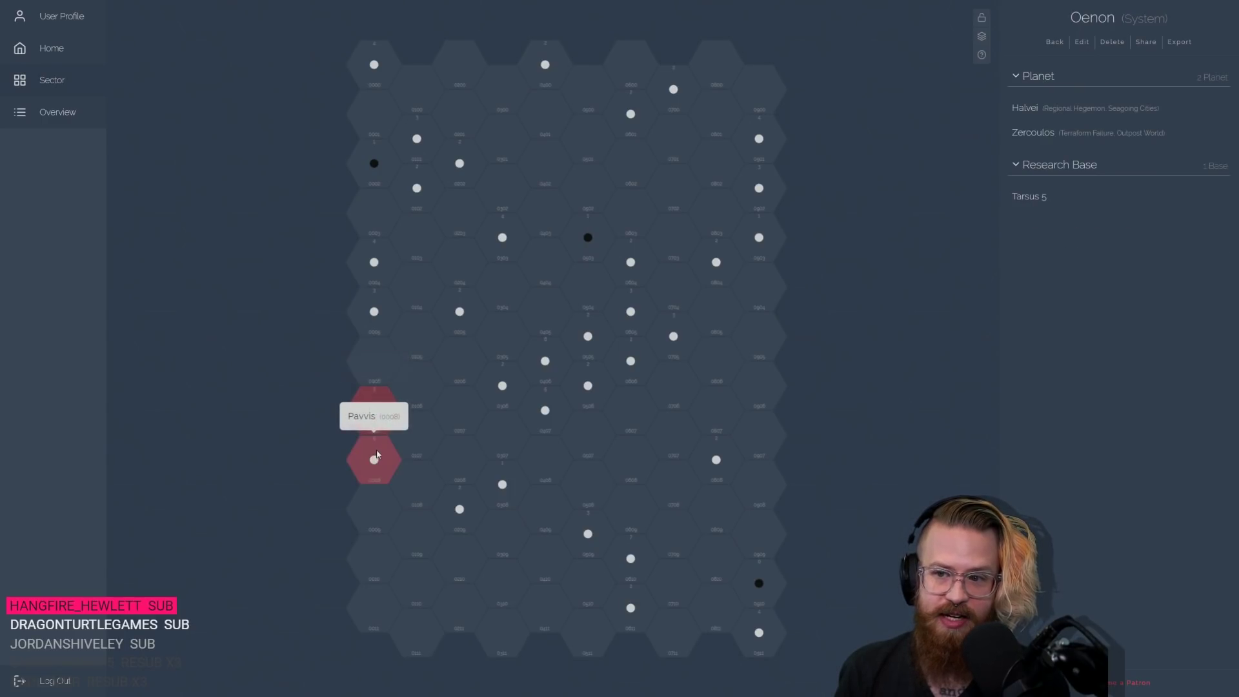
left_click(530, 416)
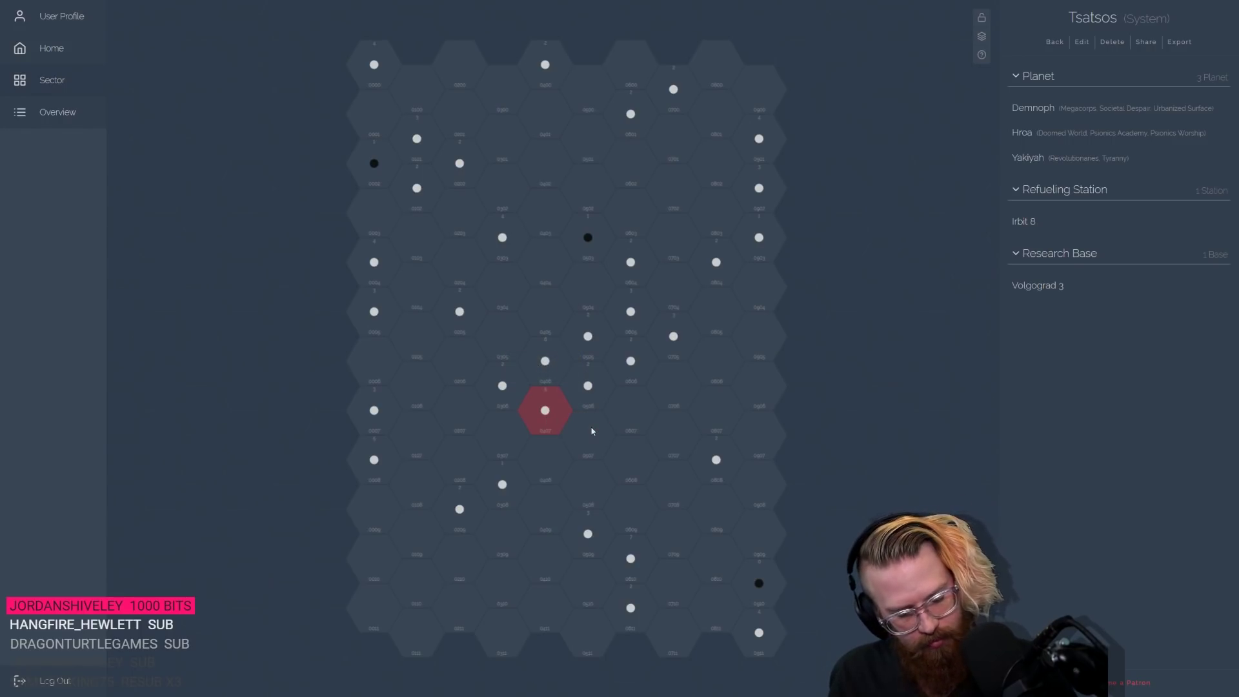
key("ctrl+Tab")
key("ctrl+Tab")
key("ctrl+Tab")
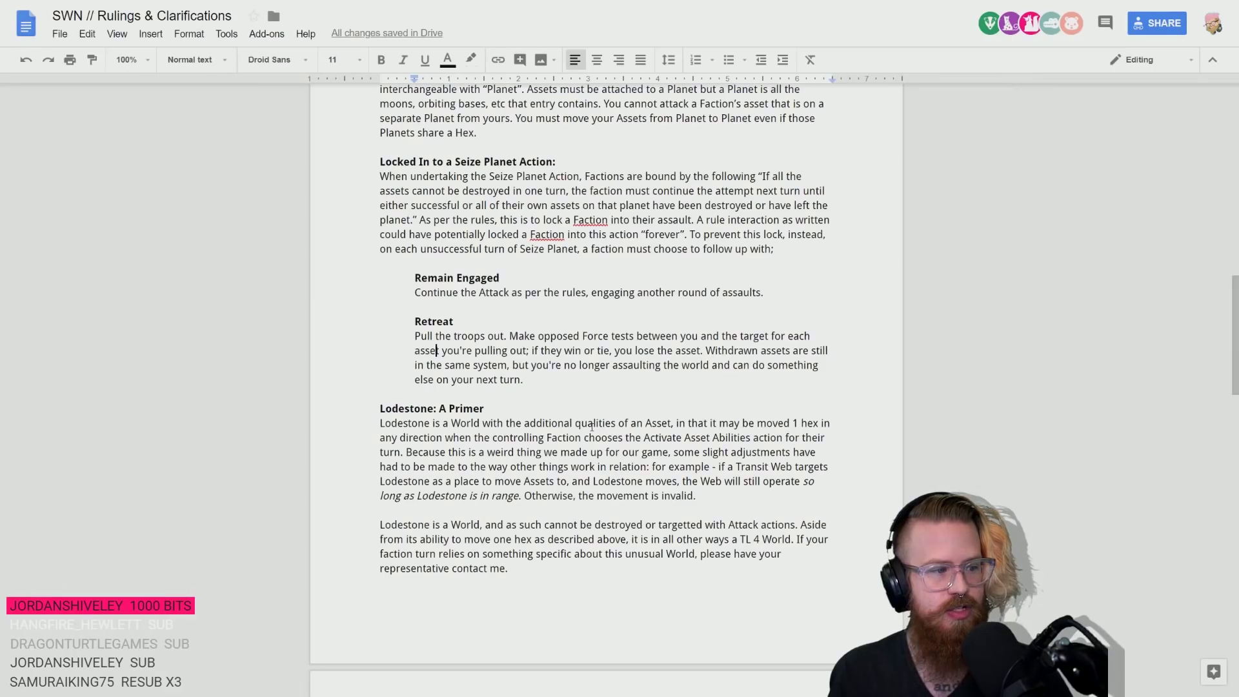
- Return to the Faction Tracker sheet and move down to The Trilliant Ring's balance
key("ctrl+Tab")
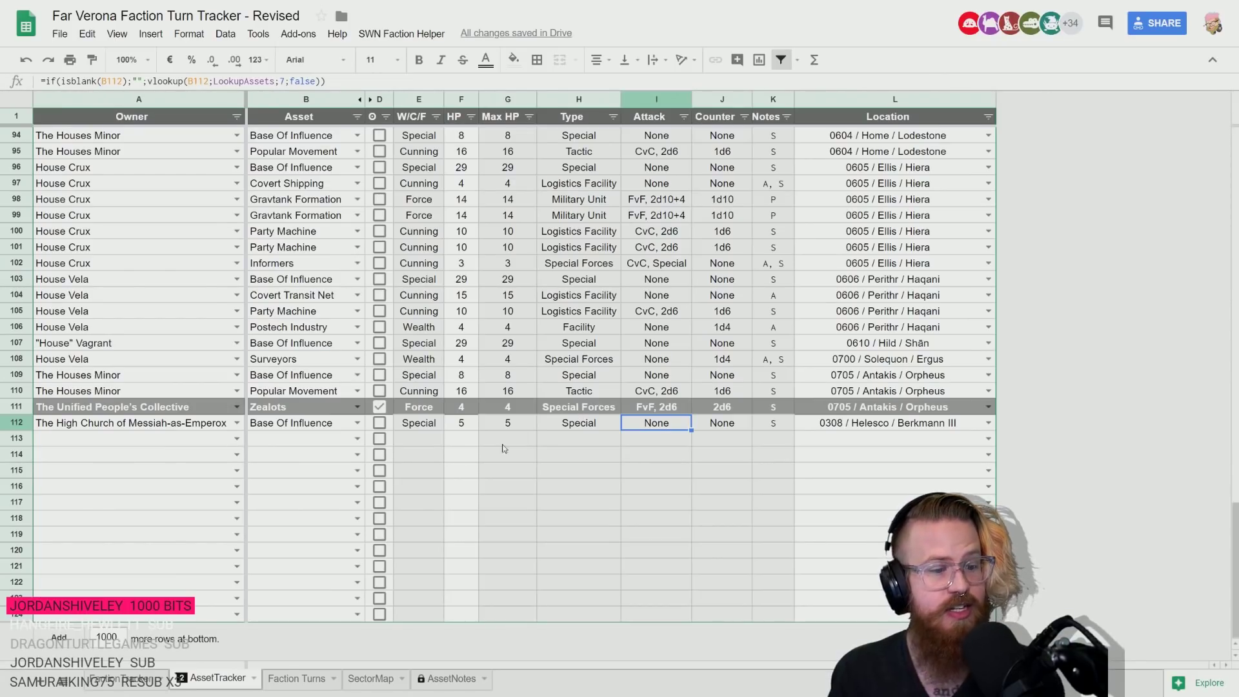
left_click(144, 678)
key("Down")
key("Down")
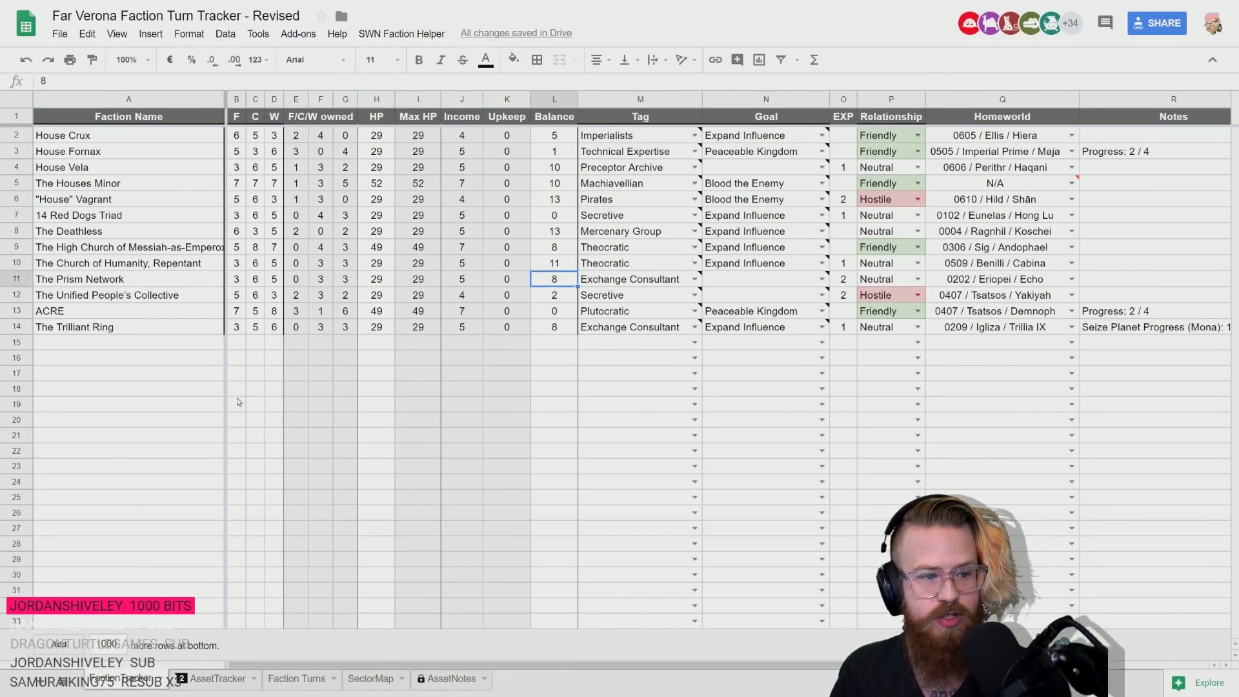
key("Down")
key("Down")
key("Down")
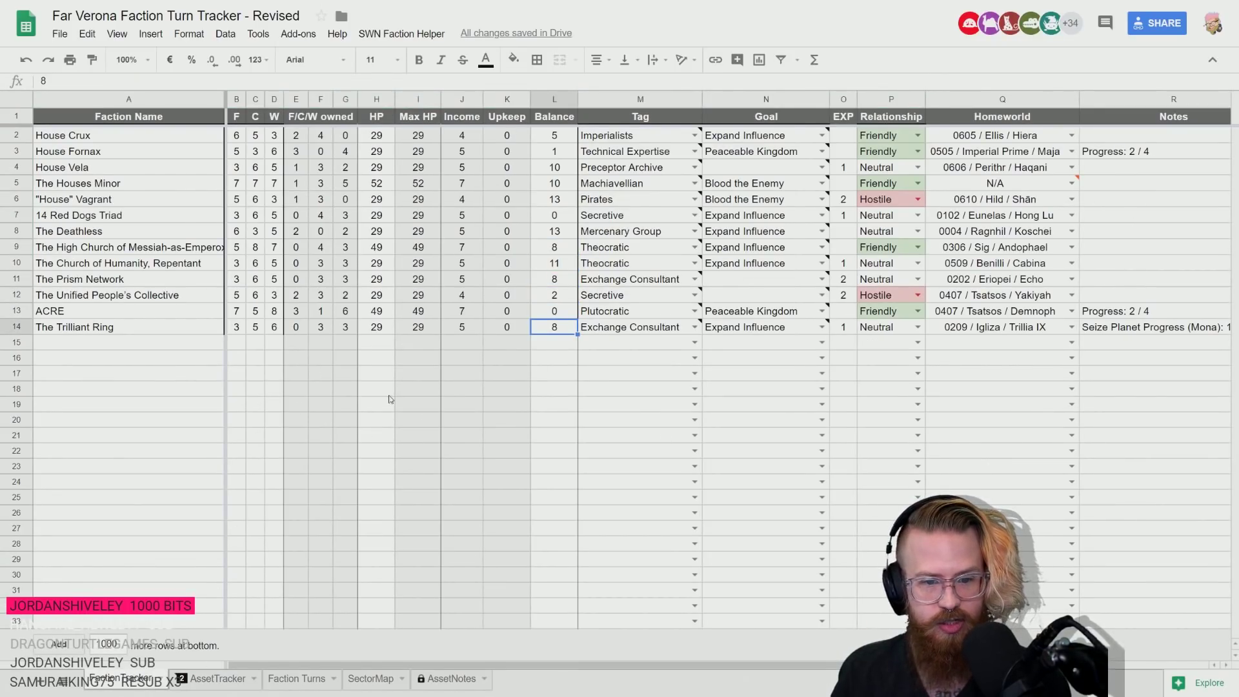
- Check the High Church's Turn 2 Base of Influence entry (Berkmann III) on Faction Turns, then return to Faction Tracker
left_click(297, 678)
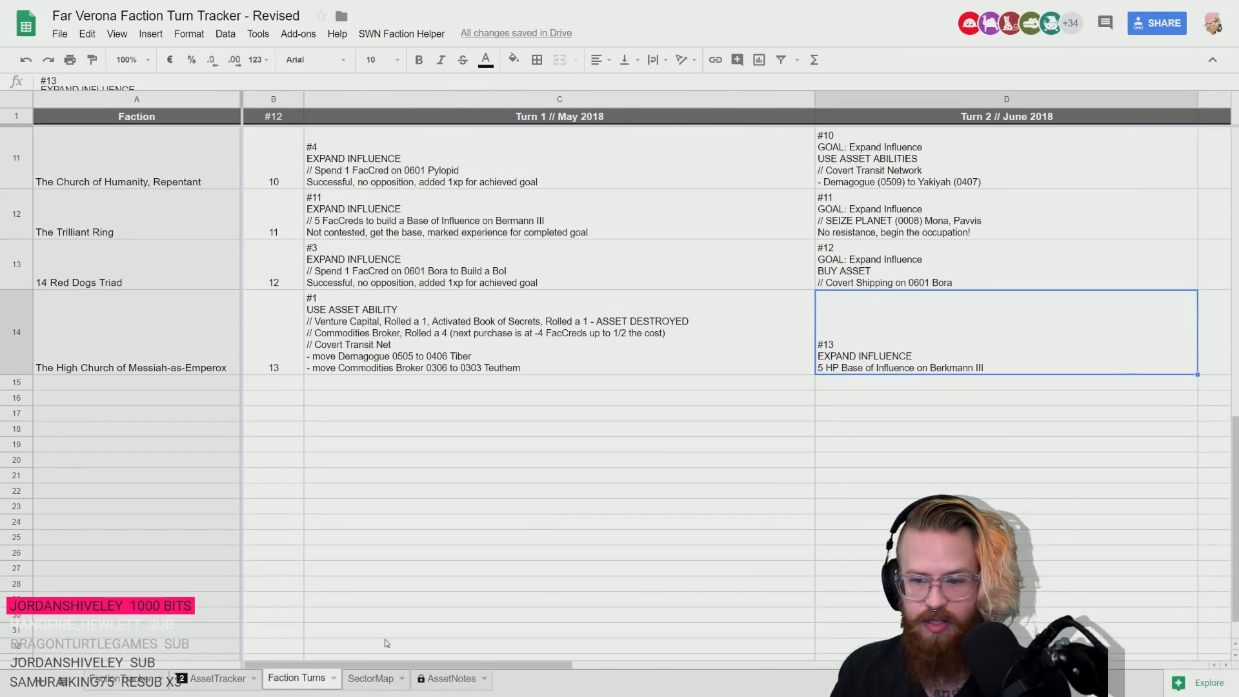
double_click(868, 369)
left_click(614, 365)
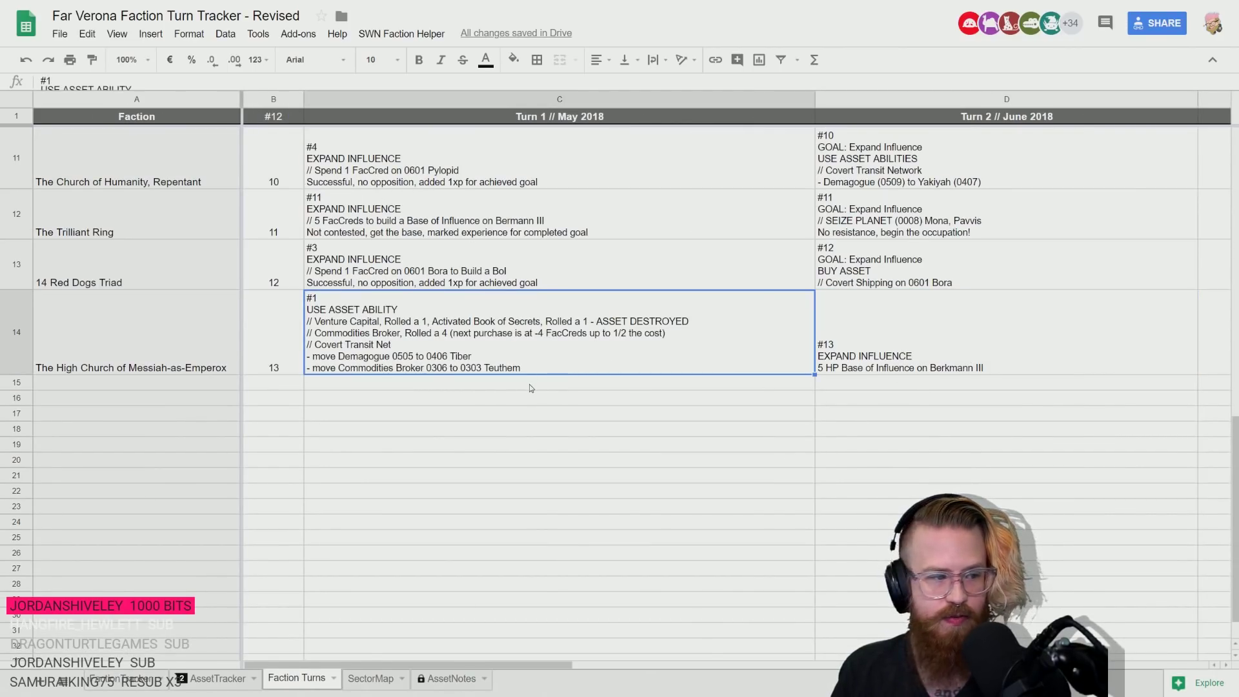
left_click(124, 681)
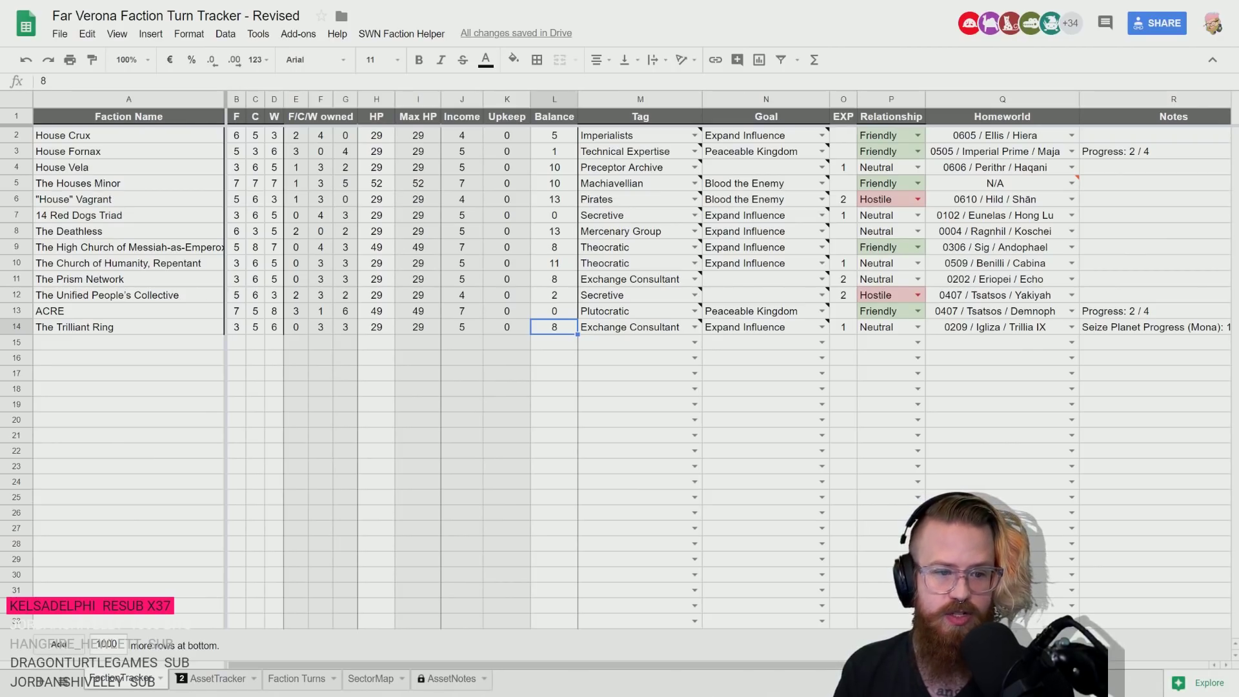
- Restore the Church of Humanity's Expand Influence goal after clearing it by mistake
left_click(777, 266)
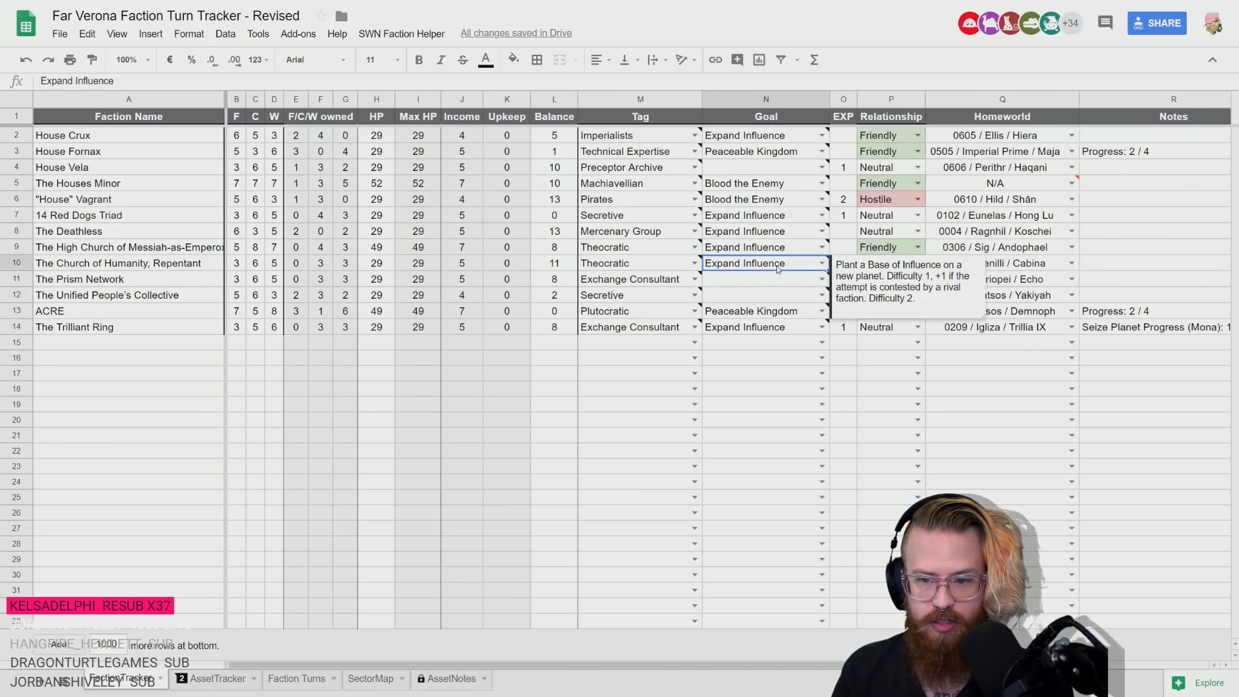
key("Delete")
left_click(764, 311)
left_click(842, 265)
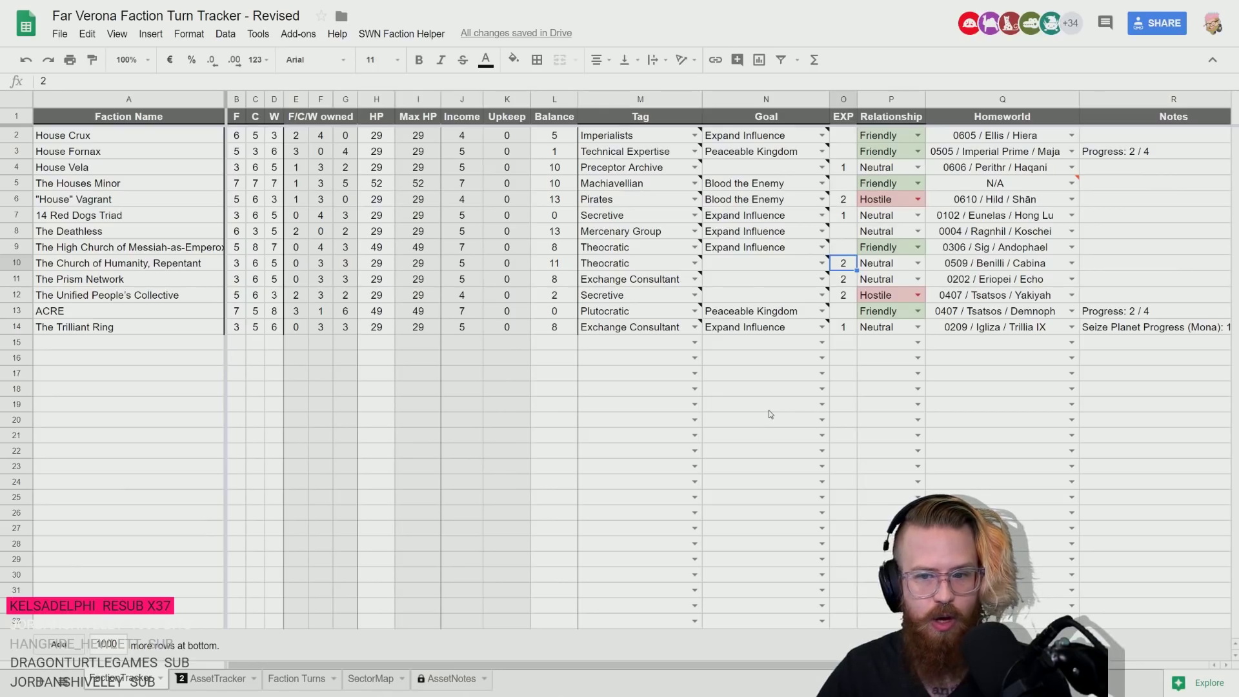
key("Left")
type("Expand Influence\t1")
- Set the High Church's EXP to 1 and clear its Expand Influence goal
key("Up")
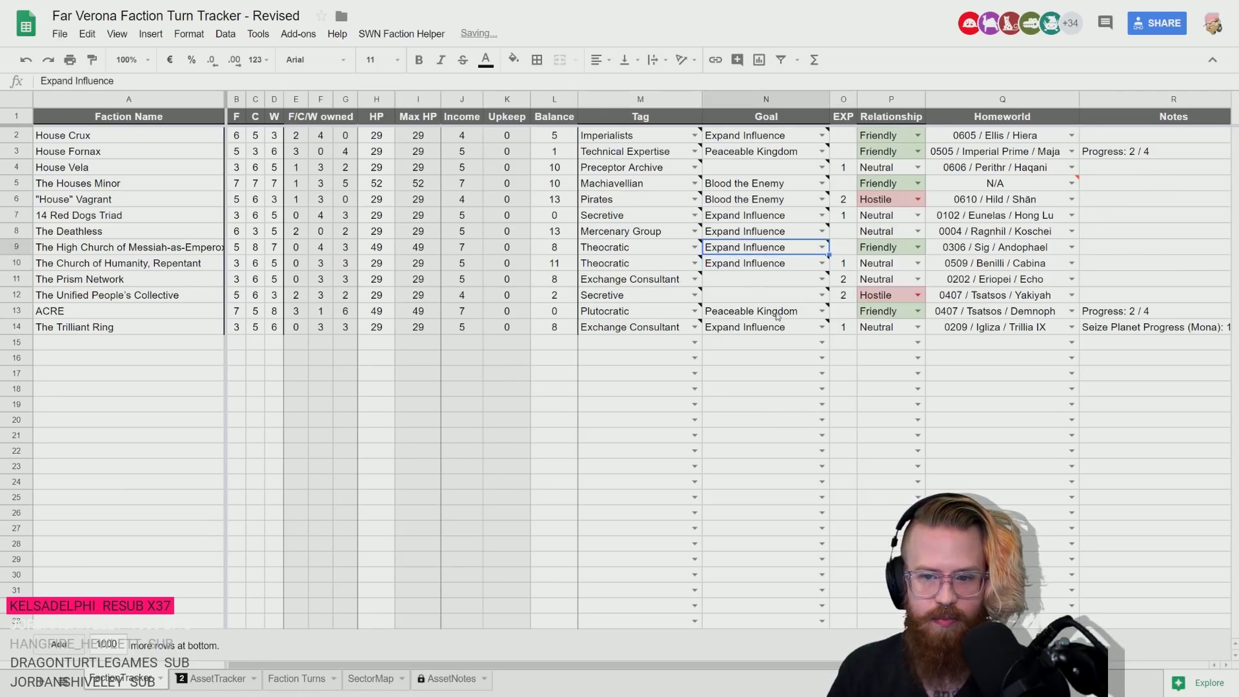
type("Expand Influence\t1")
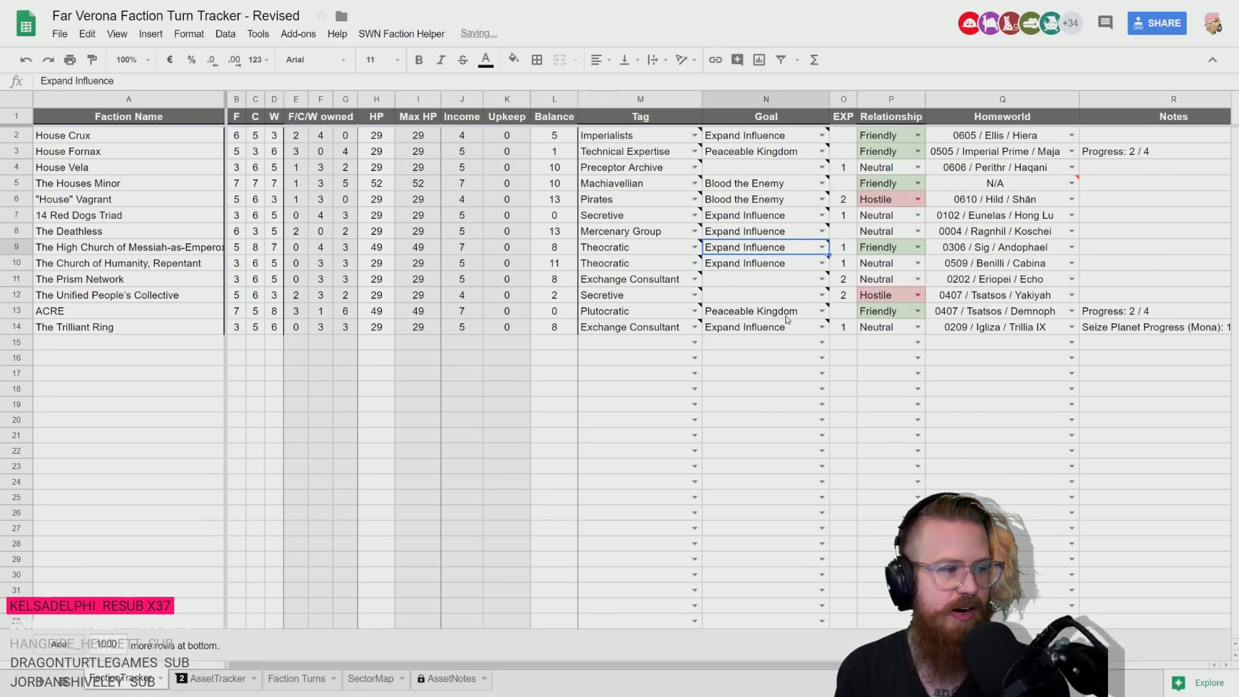
key("Delete")
left_click(707, 360)
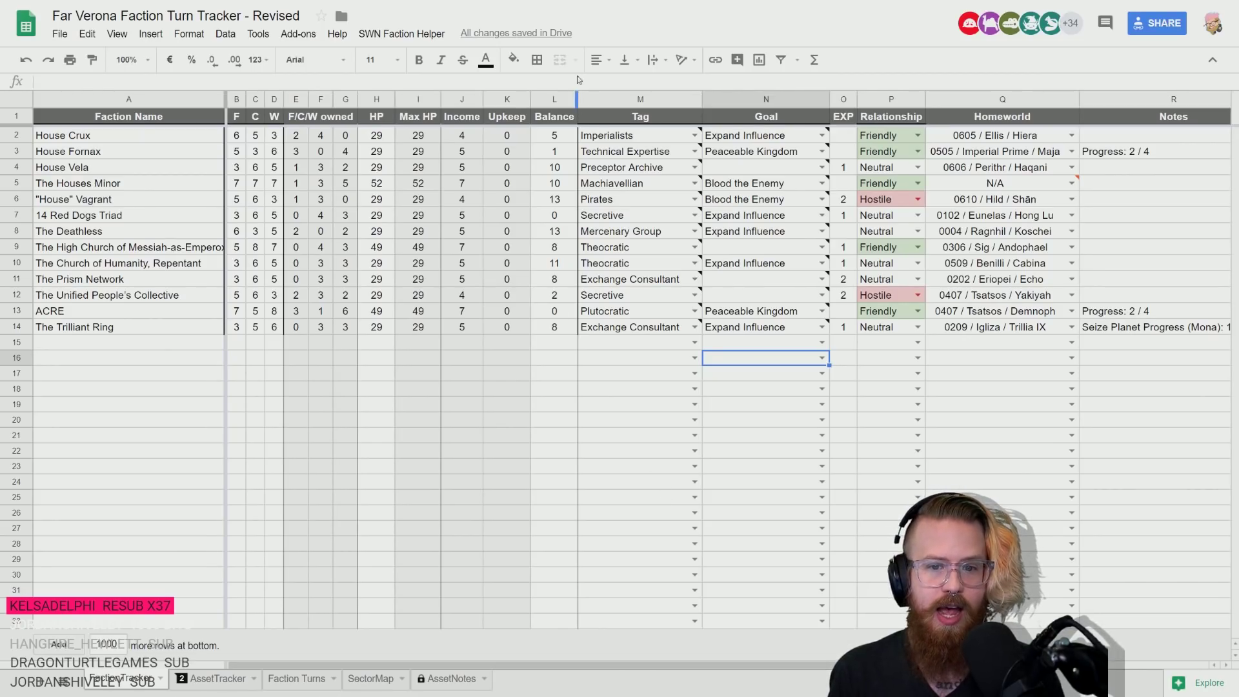
left_click(638, 137)
mouse_move(656, 294)
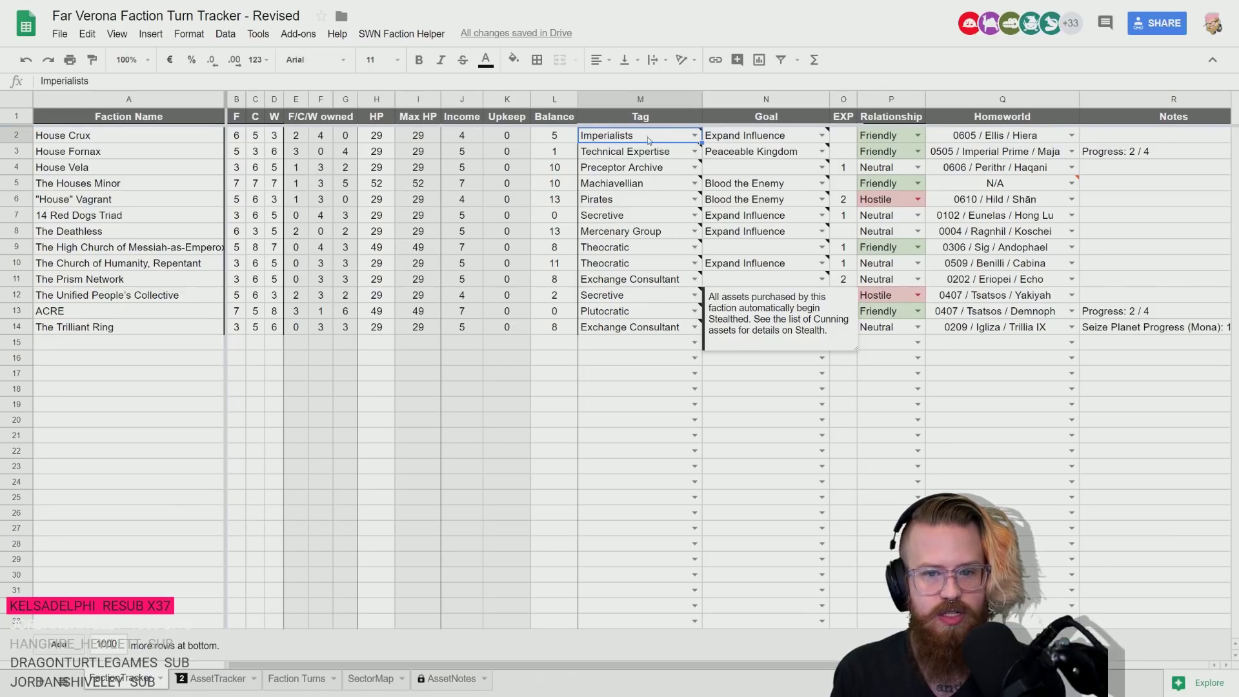
mouse_move(652, 140)
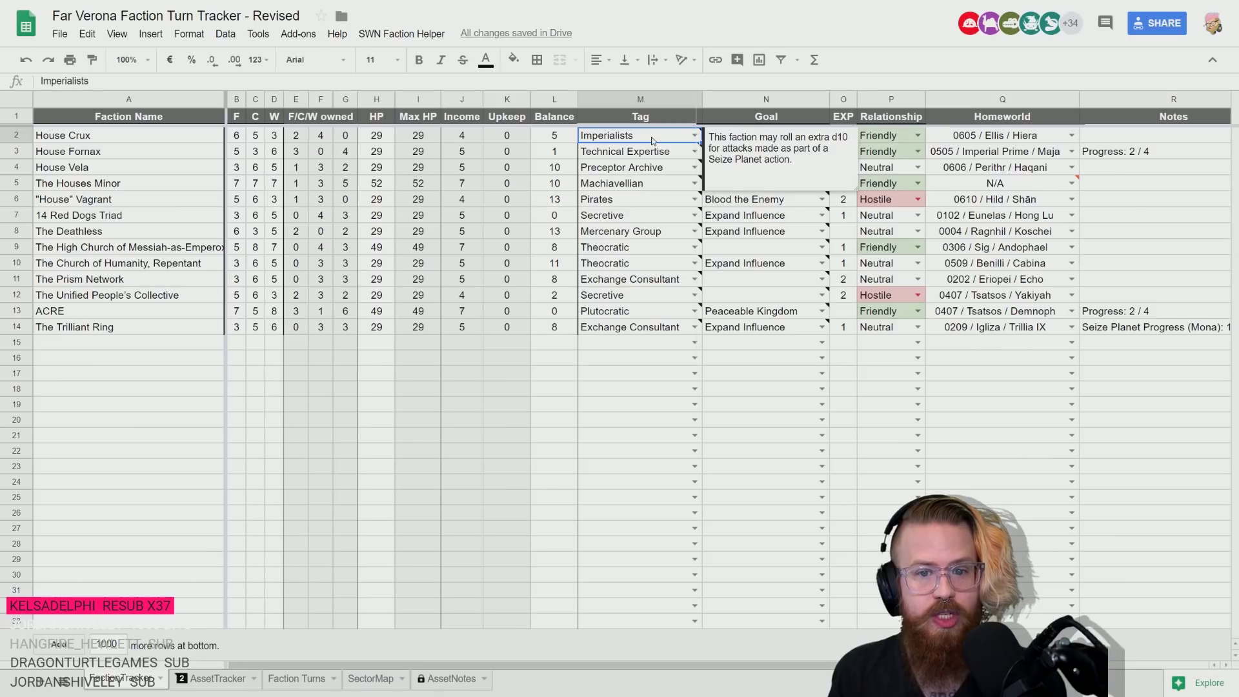
- Change House Crux's tag in M2 from Imperialists to Perimeter Agency
left_click(696, 136)
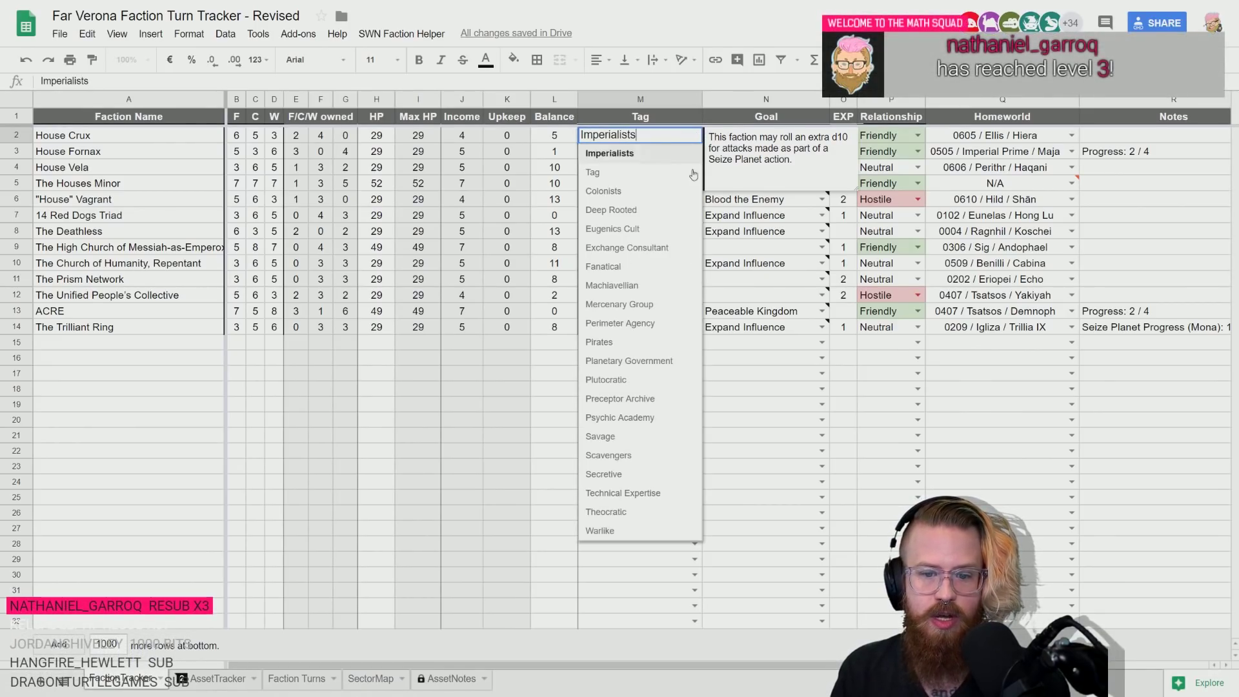
left_click(620, 323)
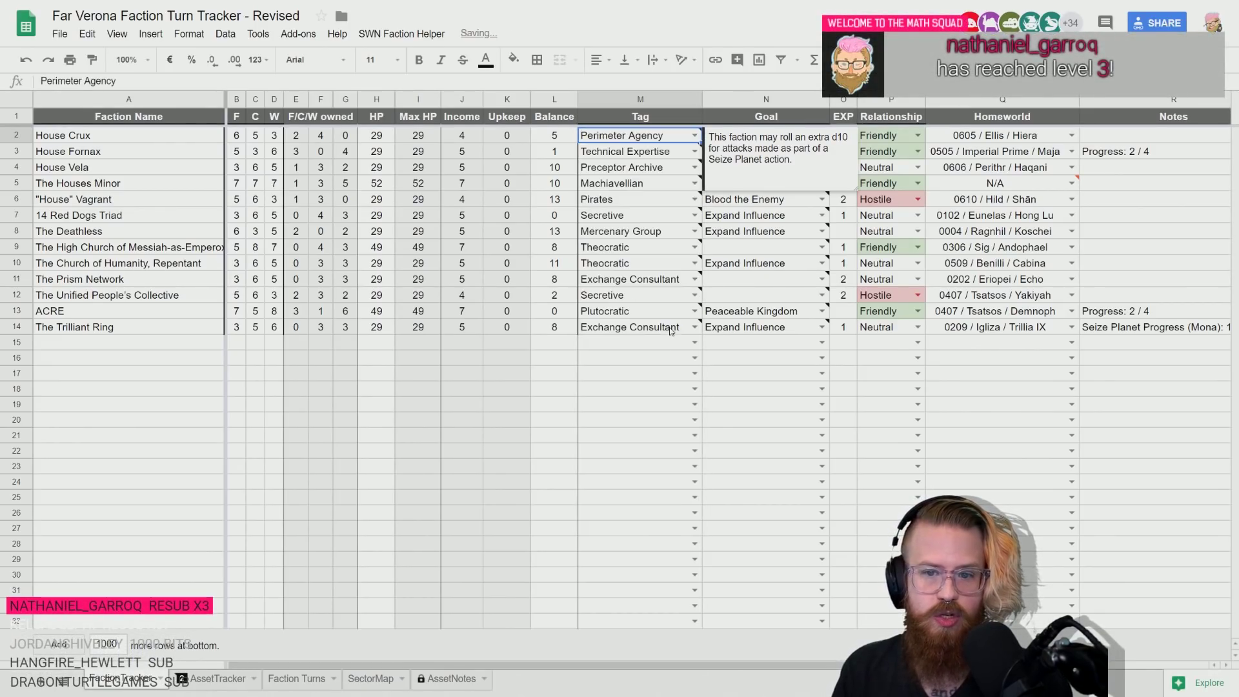
left_click(620, 150)
left_click(617, 134)
right_click(616, 134)
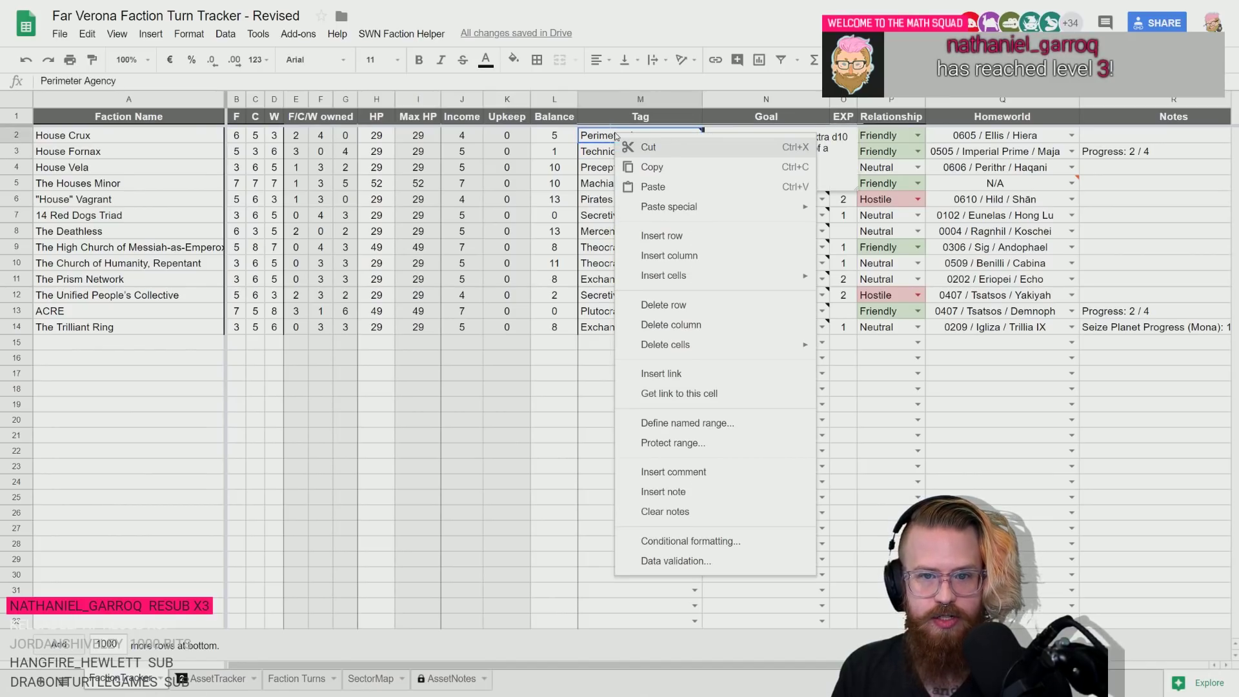
left_click(605, 137)
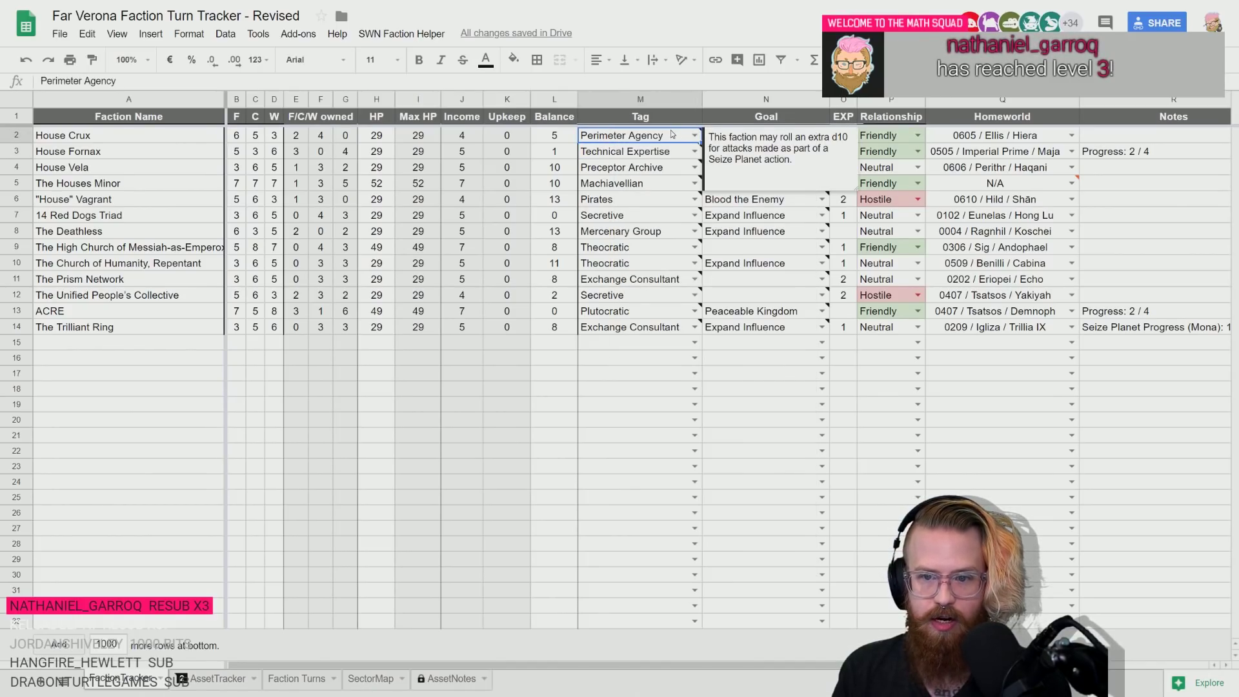
- Run SWN Faction Helper's Update notes for selection on House Crux's tag and check its note
left_click(402, 35)
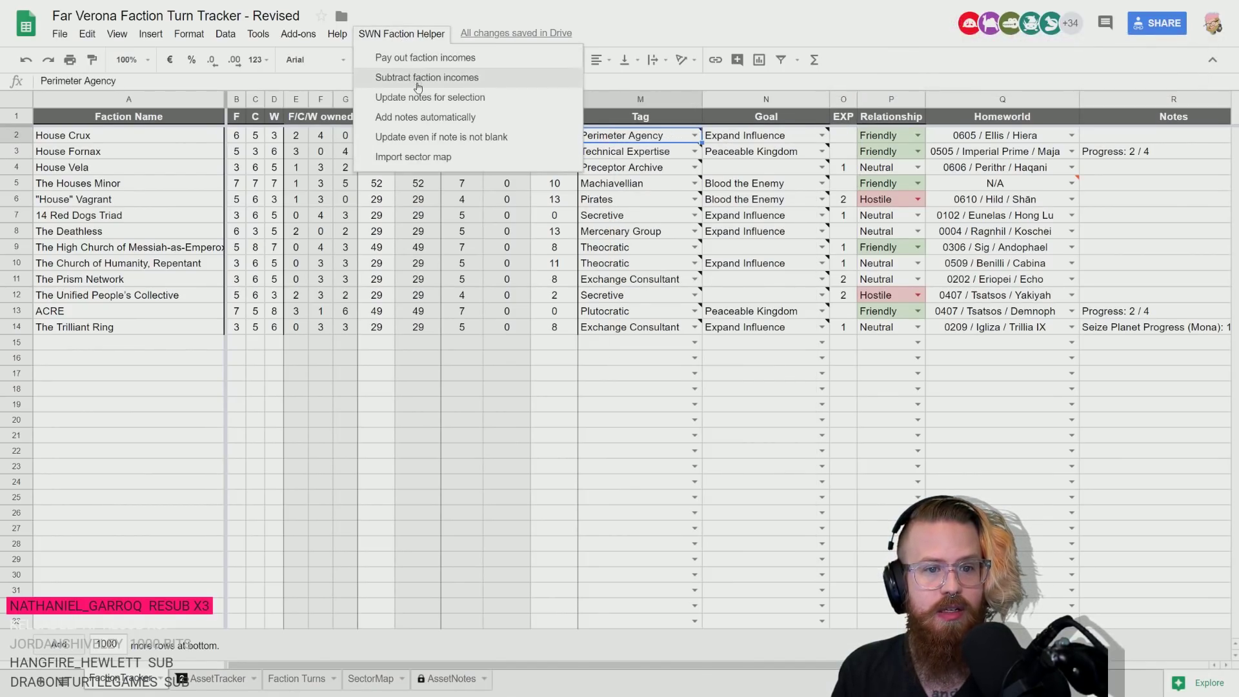
left_click(475, 101)
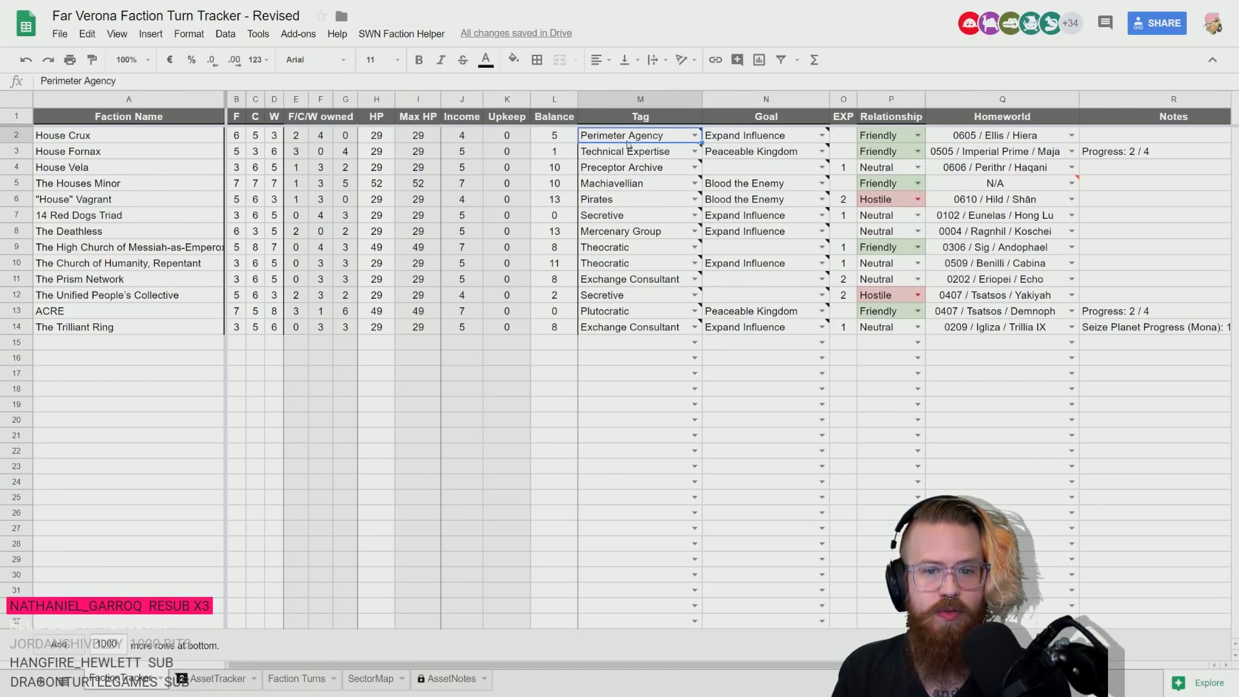
left_click(389, 36)
left_click(430, 97)
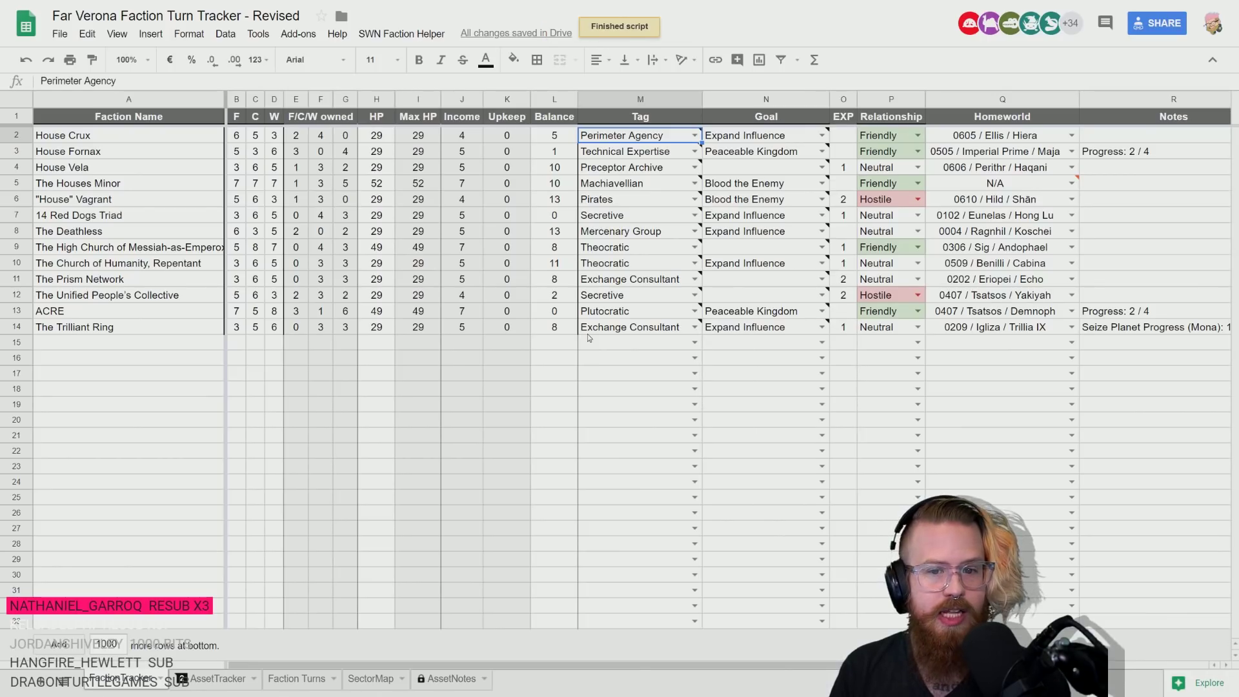
left_click(649, 146)
left_click(647, 141)
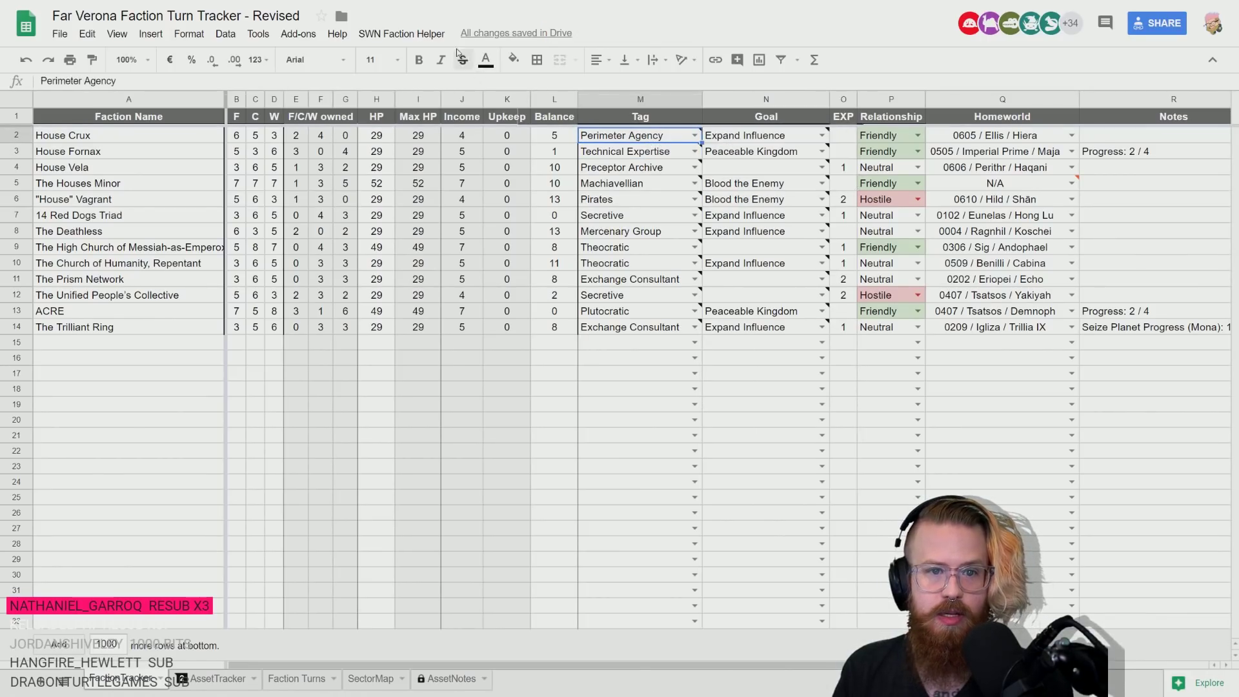
left_click(407, 33)
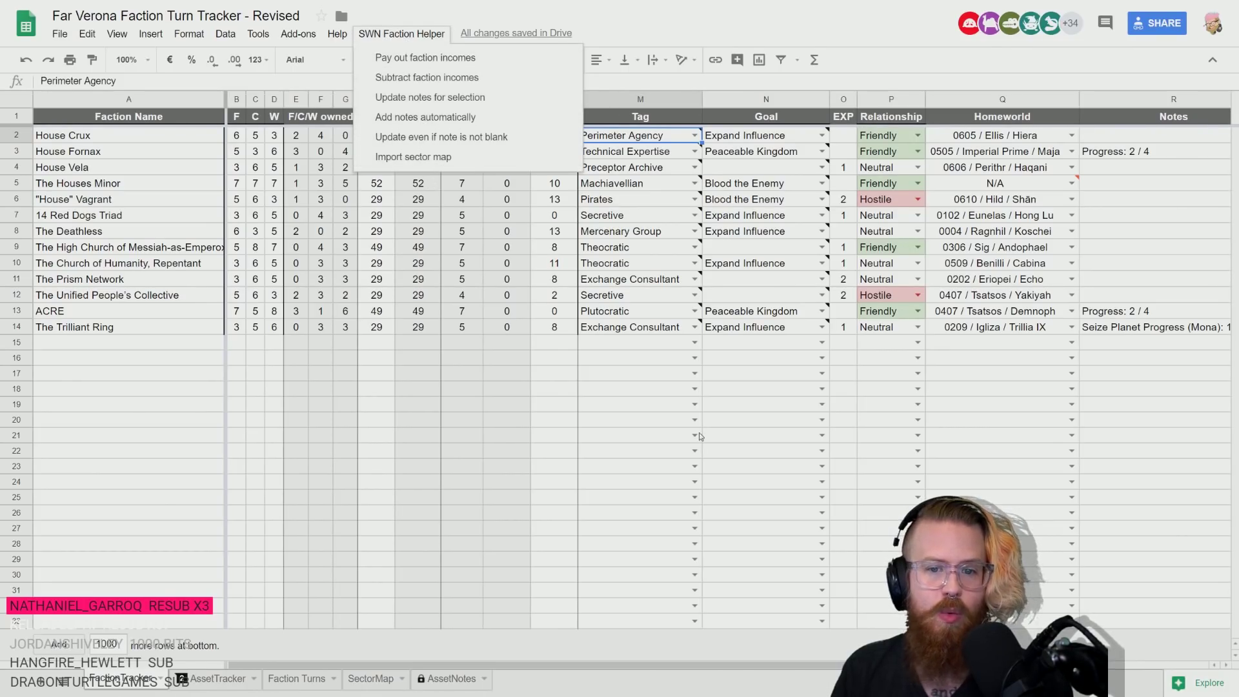
left_click(423, 118)
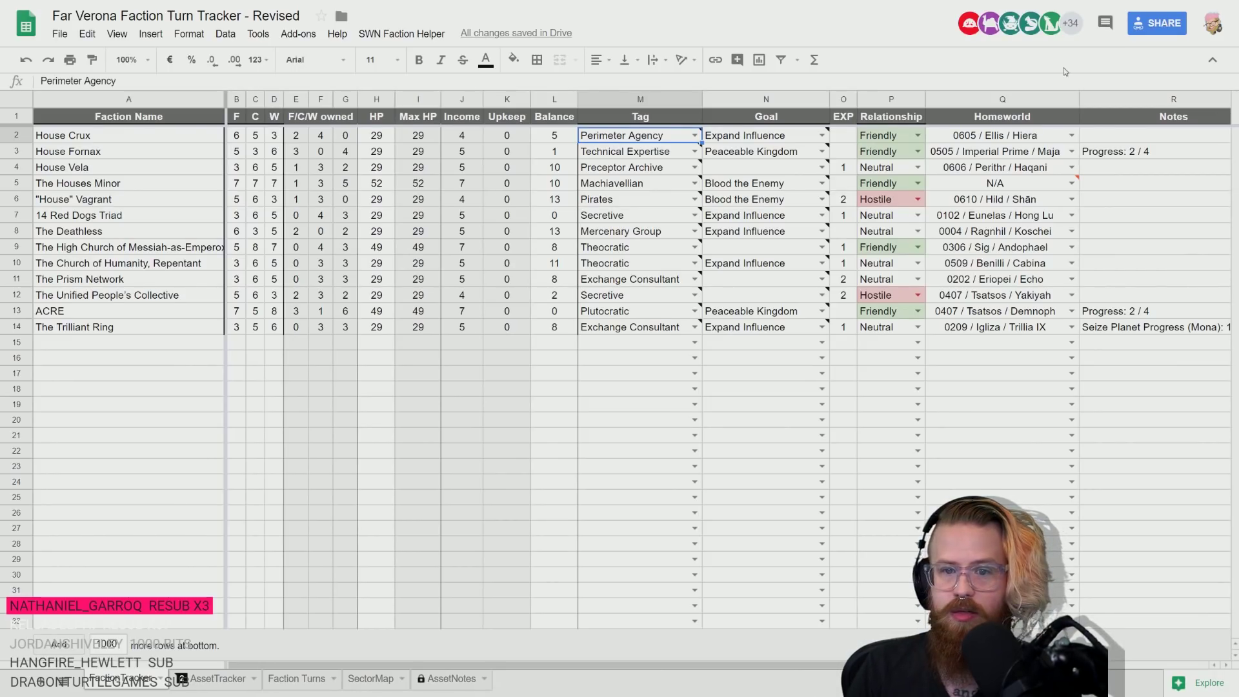
left_click(694, 135)
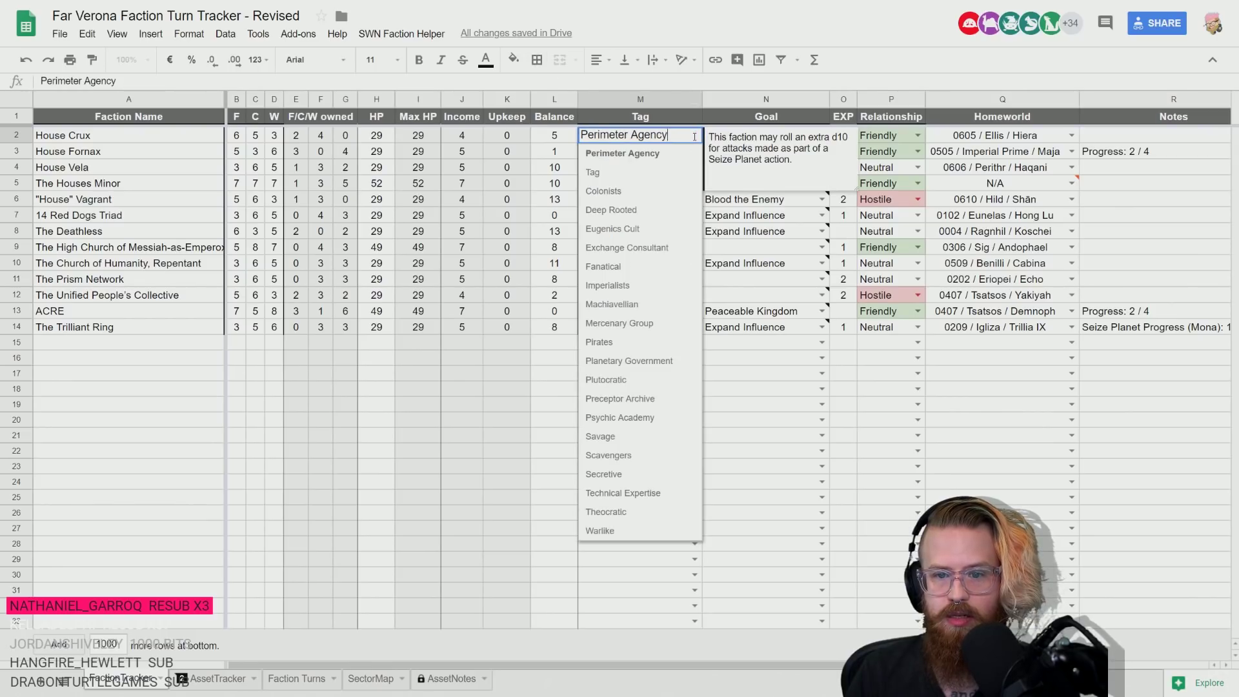
left_click(638, 155)
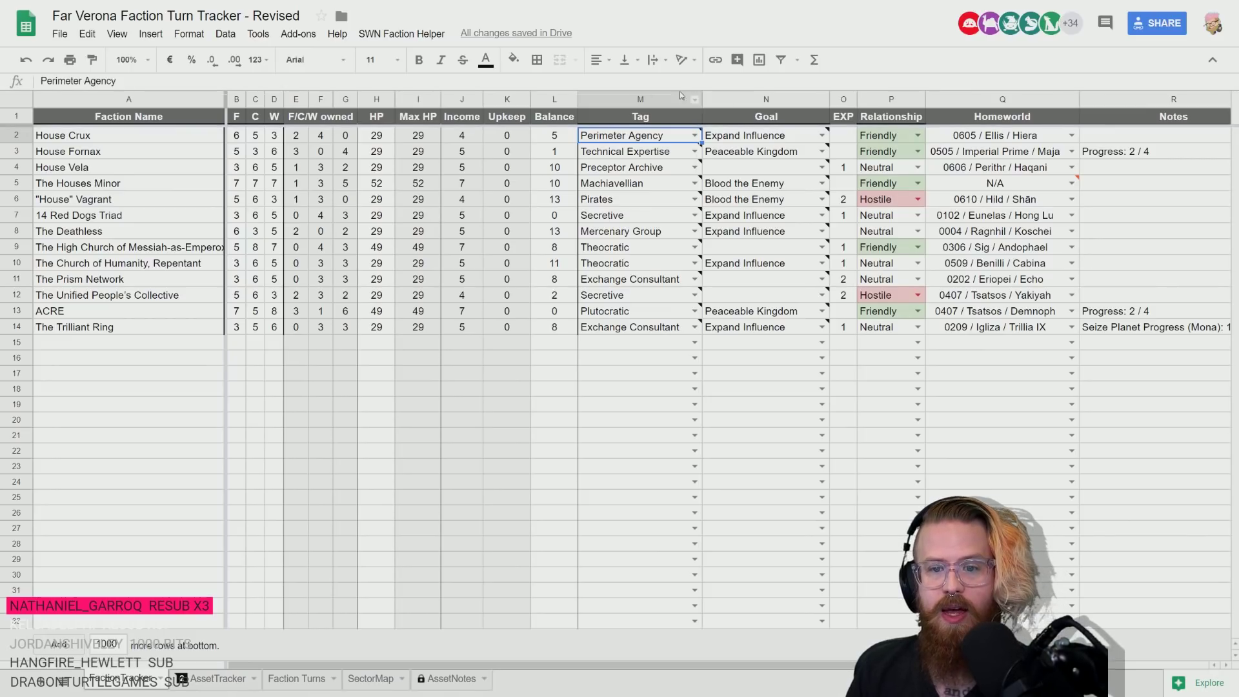
- Clear the outdated note from House Crux's Perimeter Agency tag cell M2
left_click(632, 152)
right_click(632, 138)
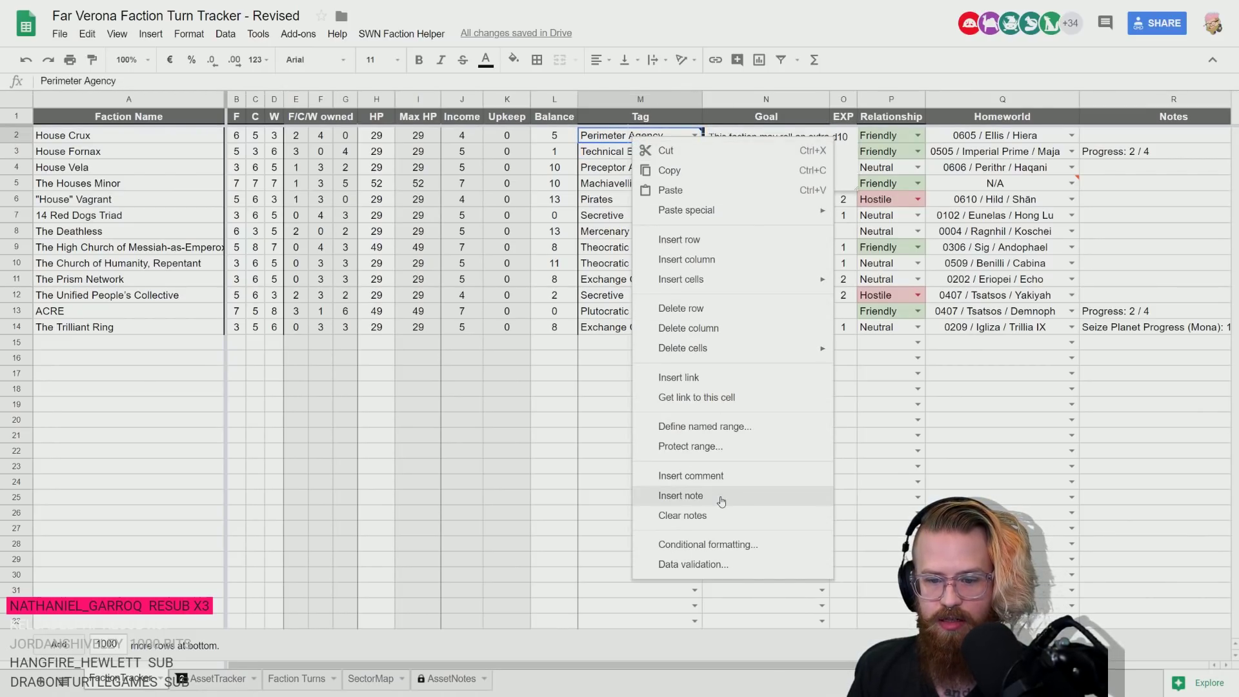
left_click(682, 515)
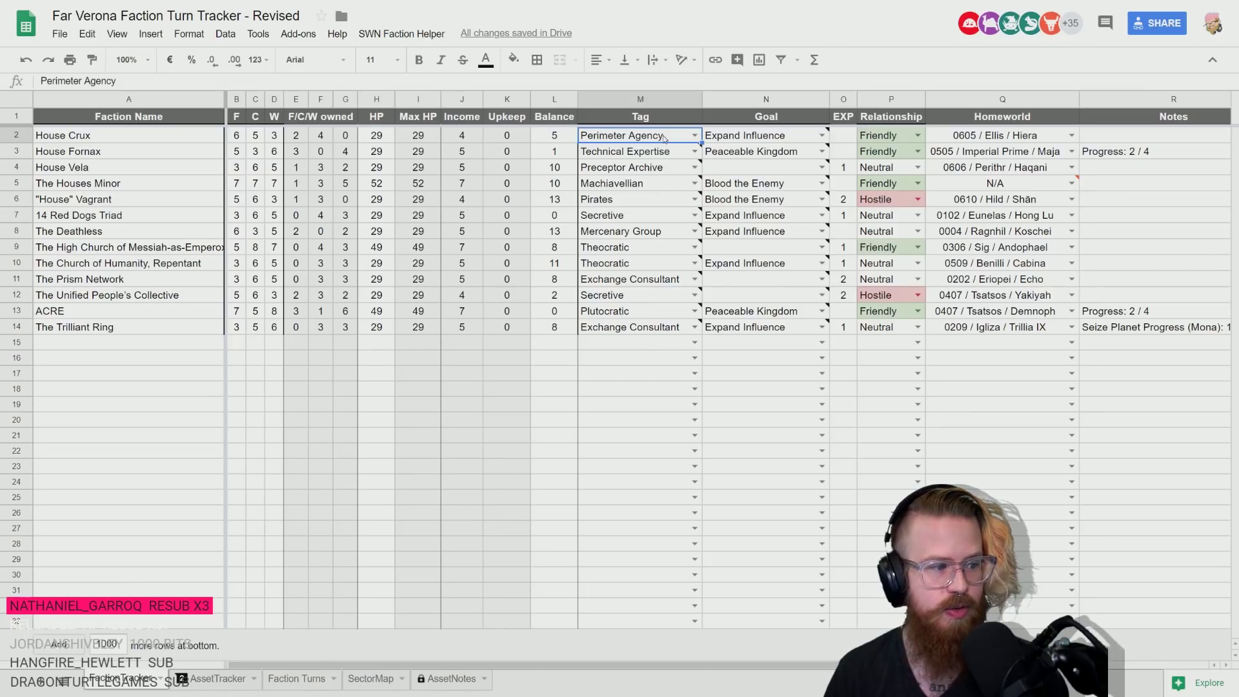
left_click(521, 64)
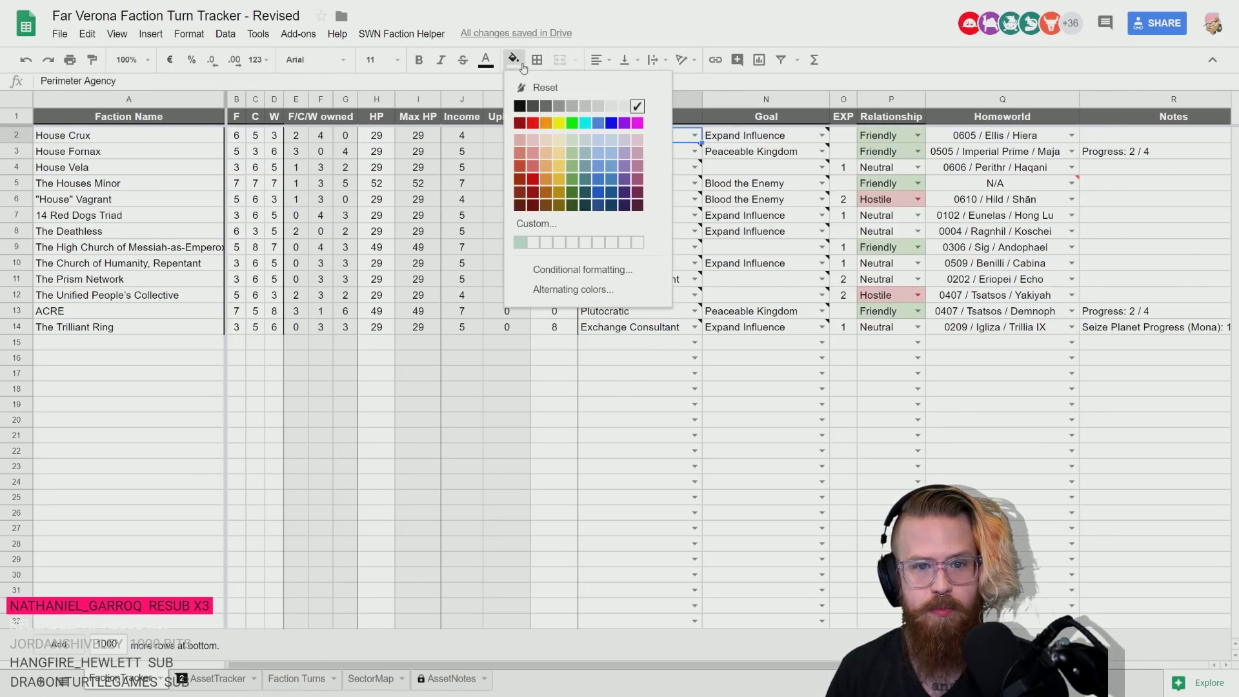
left_click(521, 64)
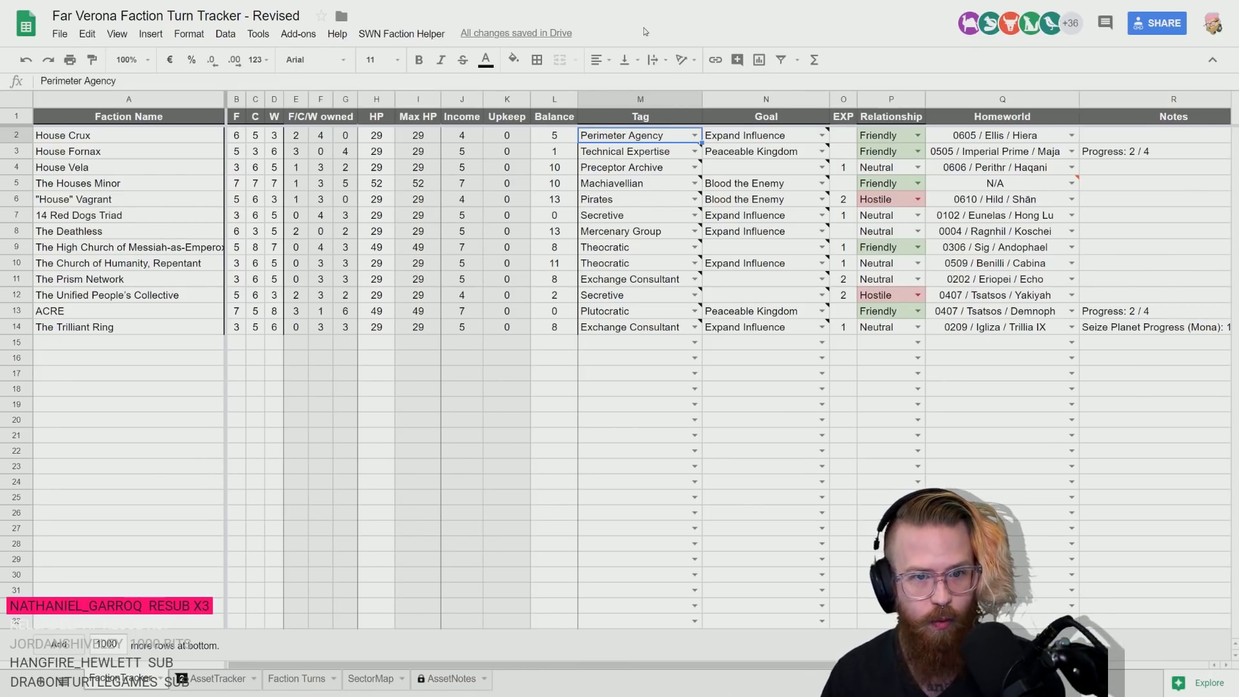
- Run SWN Faction Helper's Update notes for selection to add Perimeter Agency's description note to M2
left_click(395, 34)
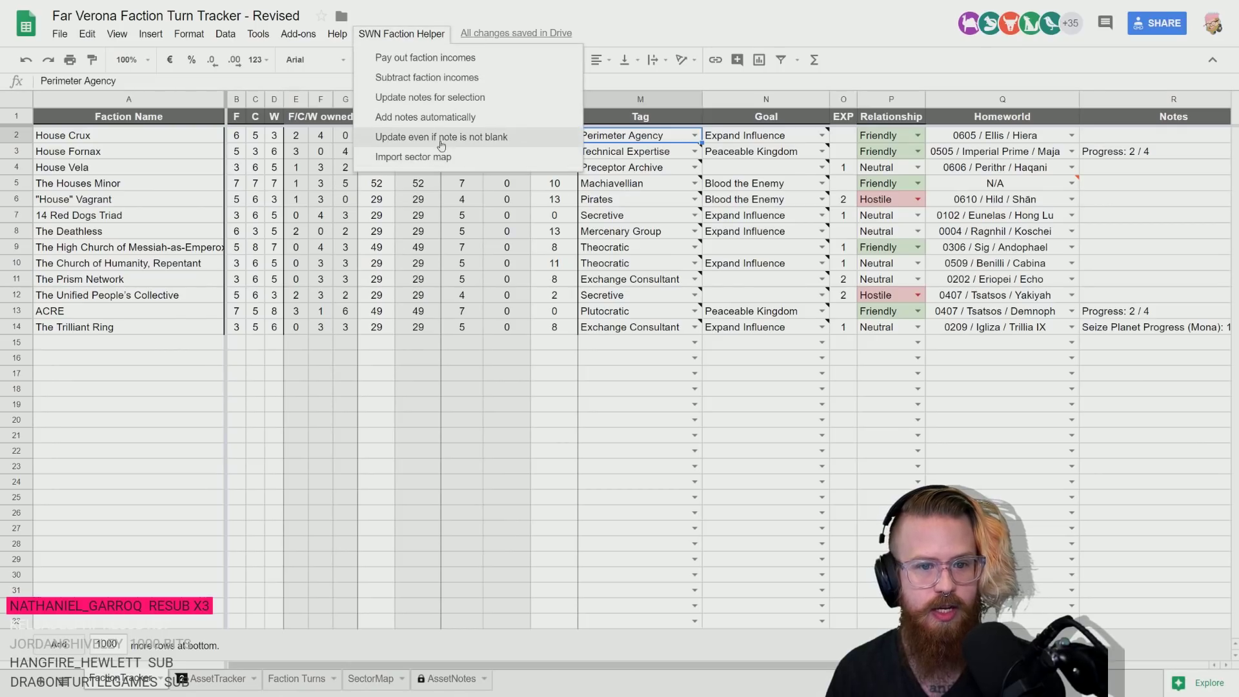
left_click(456, 103)
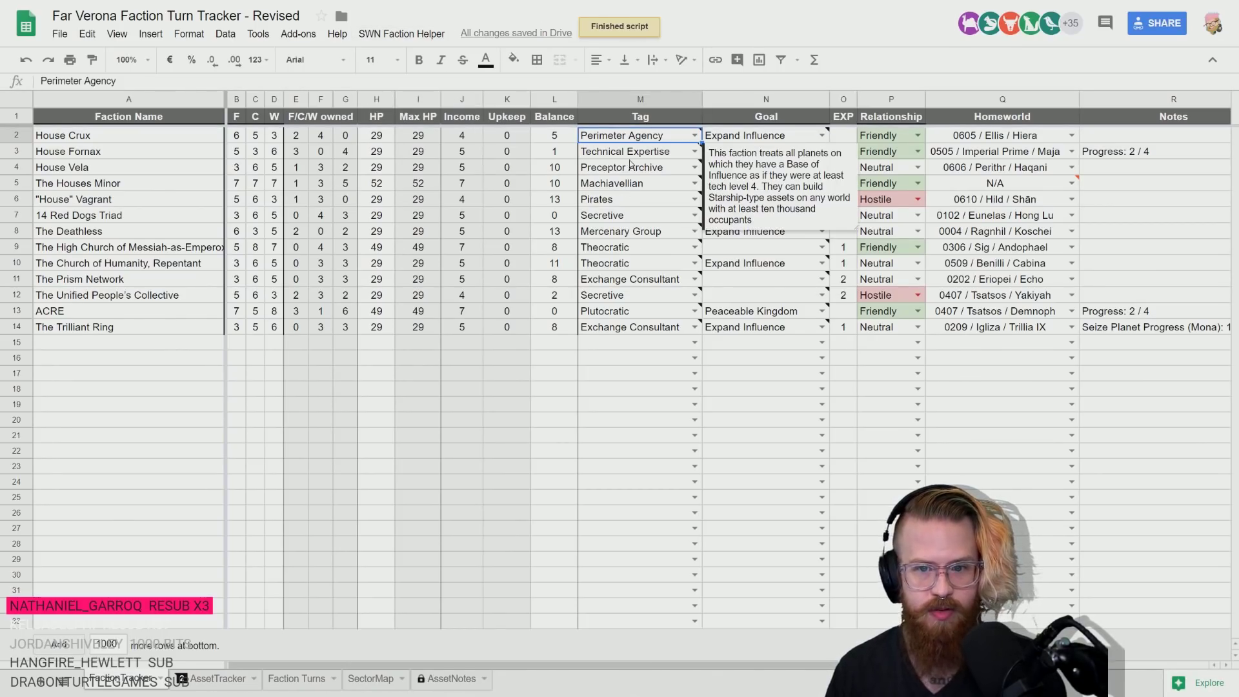
mouse_move(630, 135)
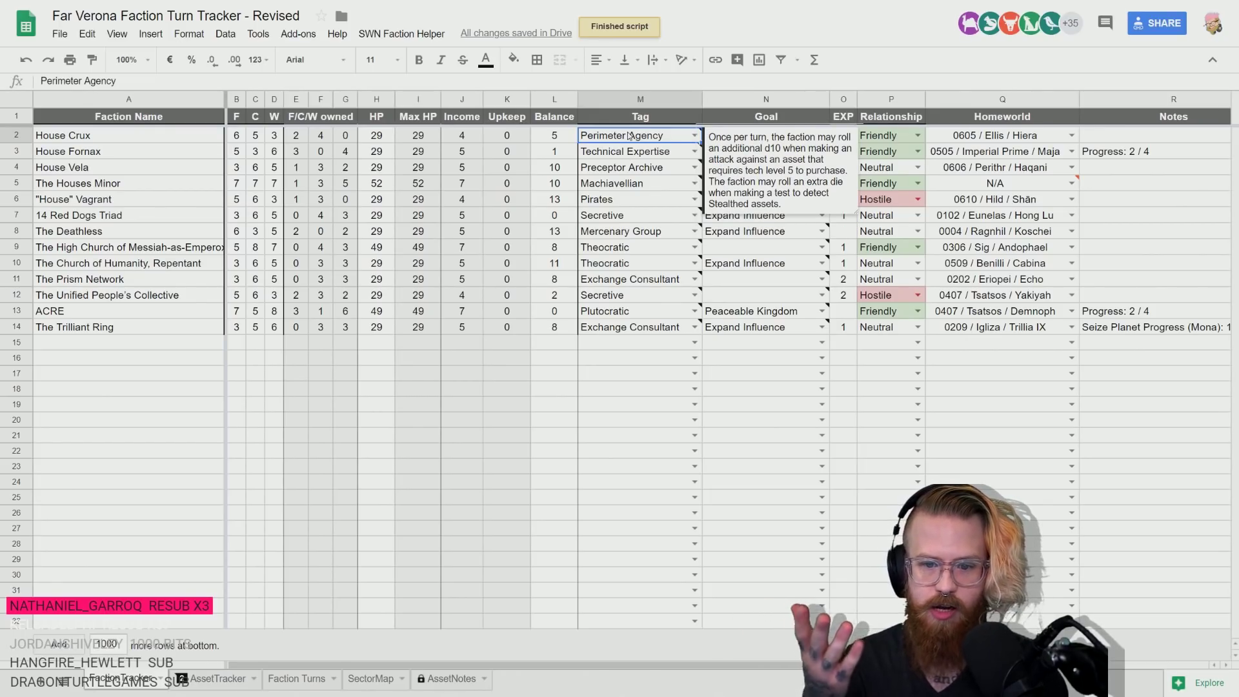